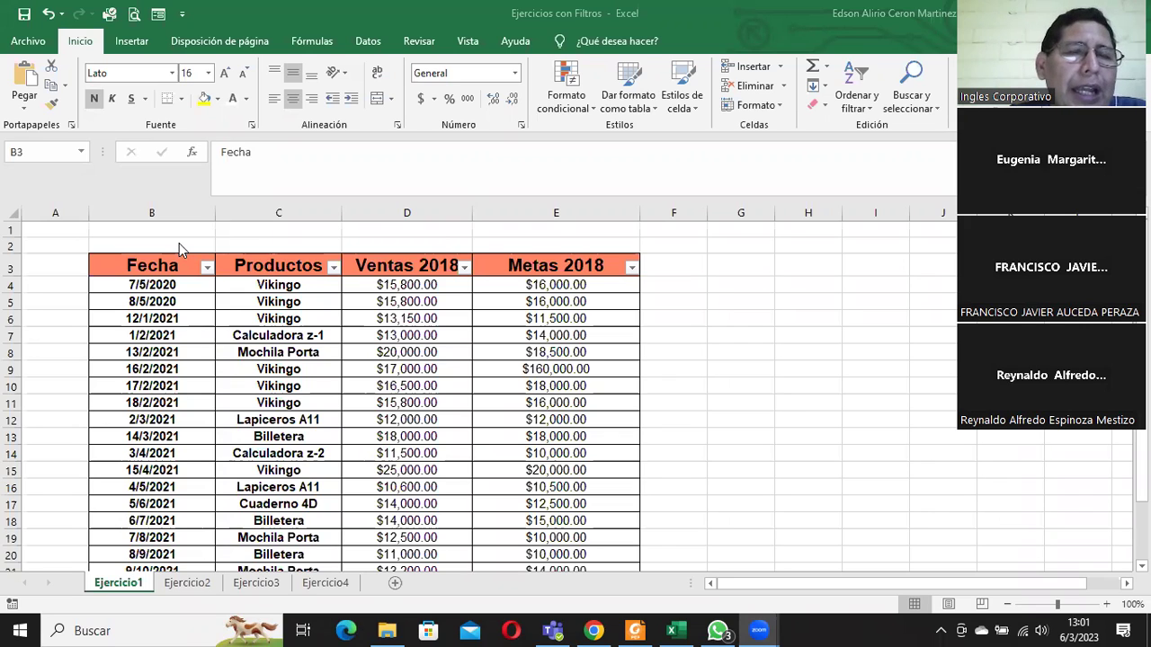
Step: Select the Fecha header and cell B9, then close the Ejercicios con Filtros workbook
left_click(171, 265)
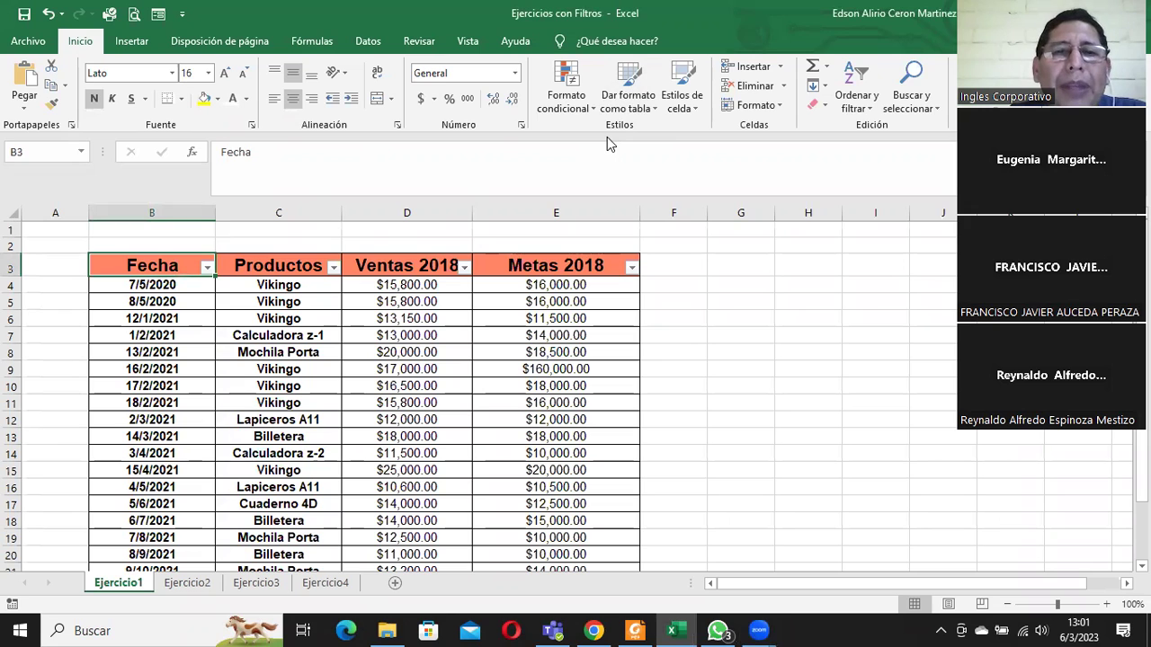
left_click(105, 368)
left_click(31, 43)
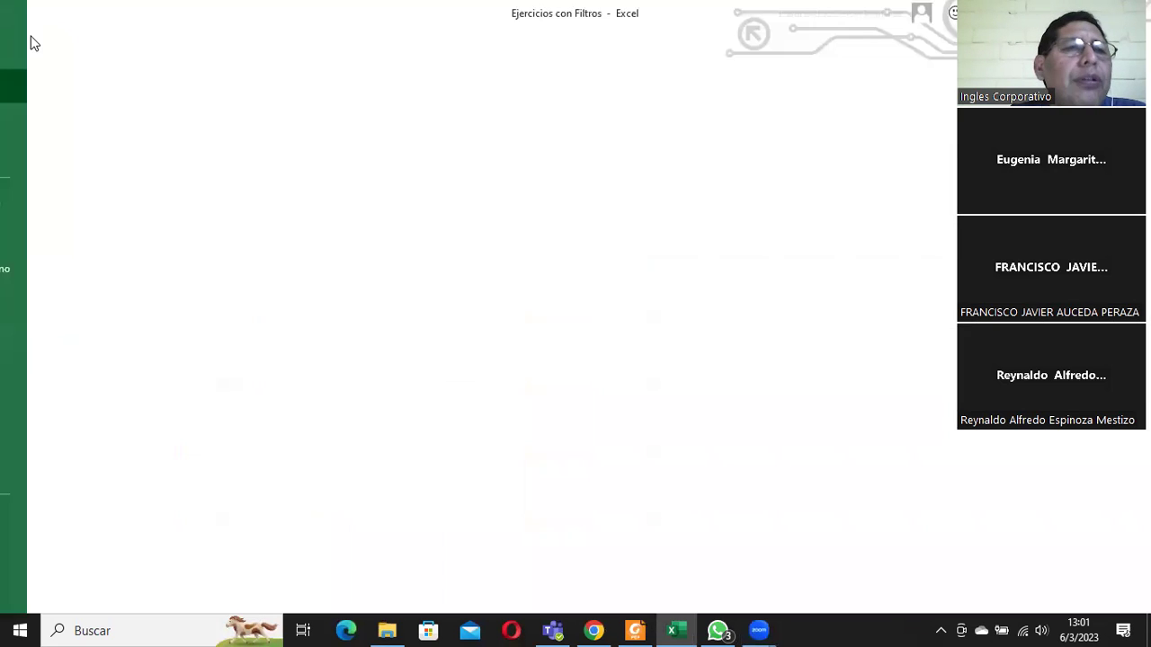
left_click(62, 468)
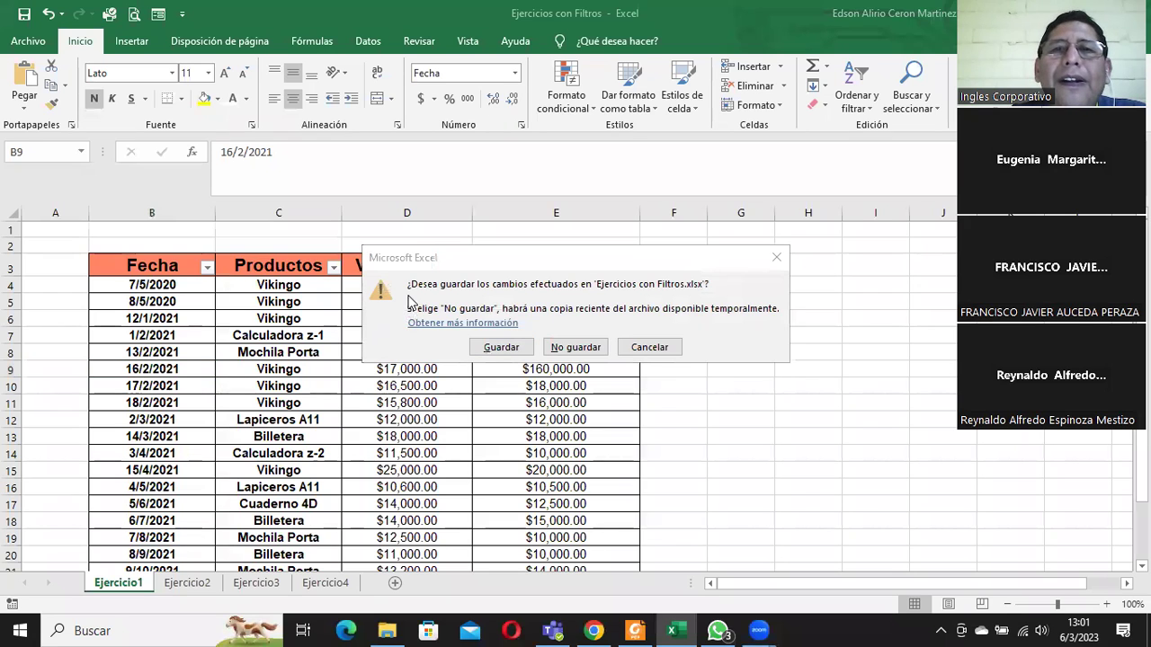
Step: Discard the workbook's changes and open the Documentos > Ingles Corporativo folder
left_click(572, 351)
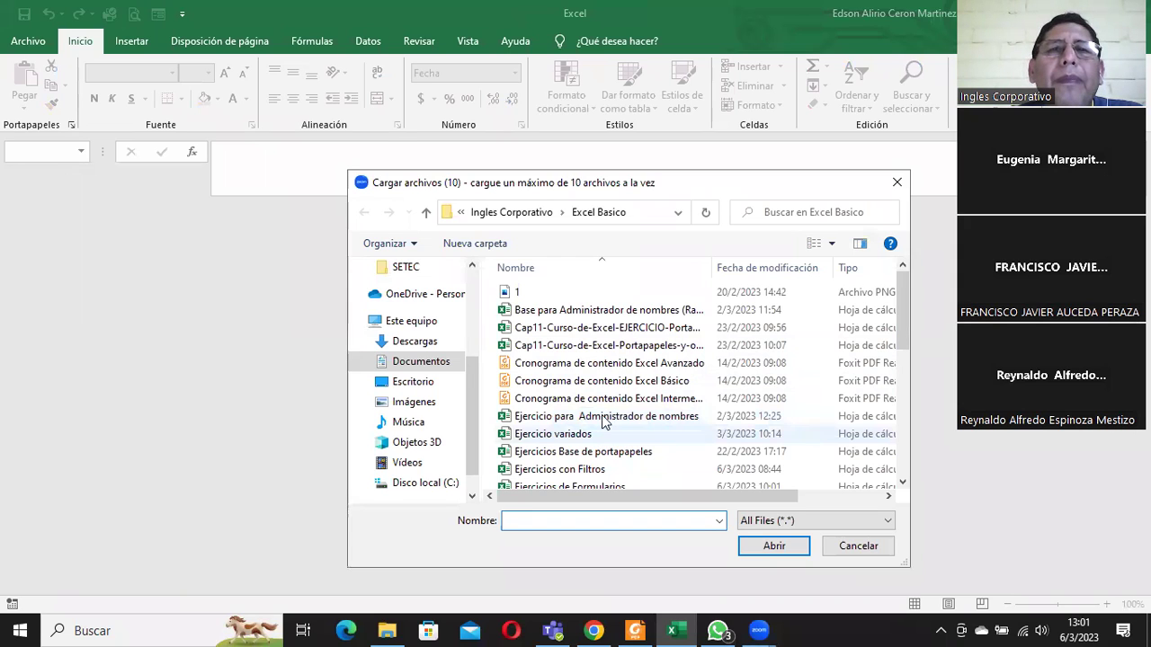
left_click(412, 362)
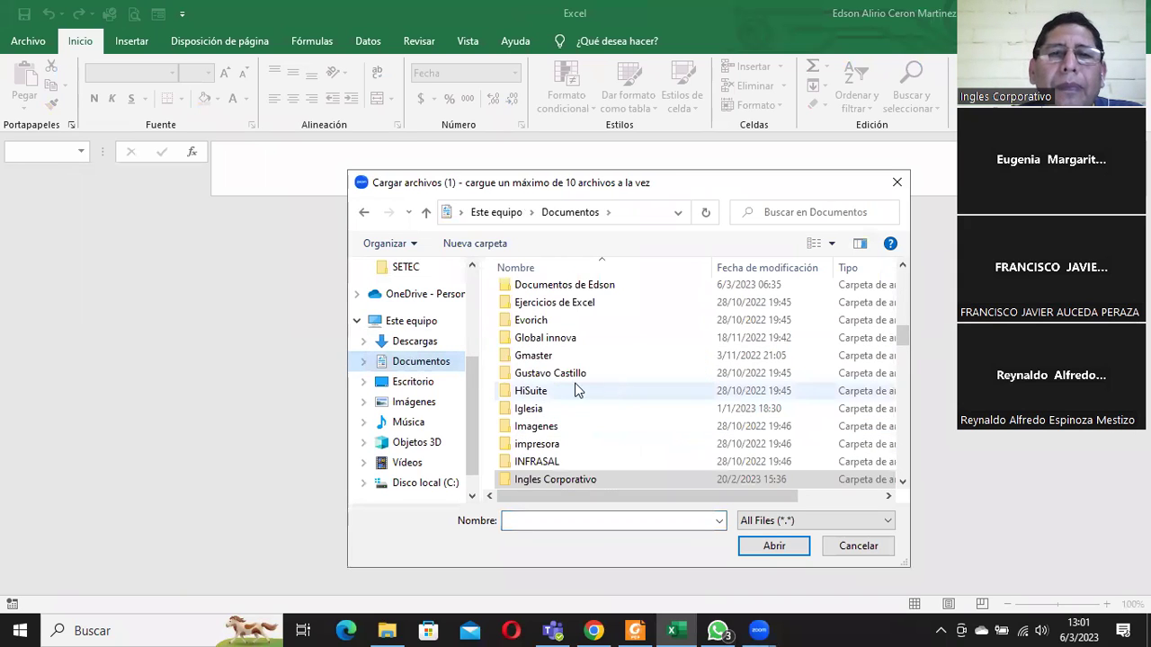
left_click(551, 481)
double_click(551, 480)
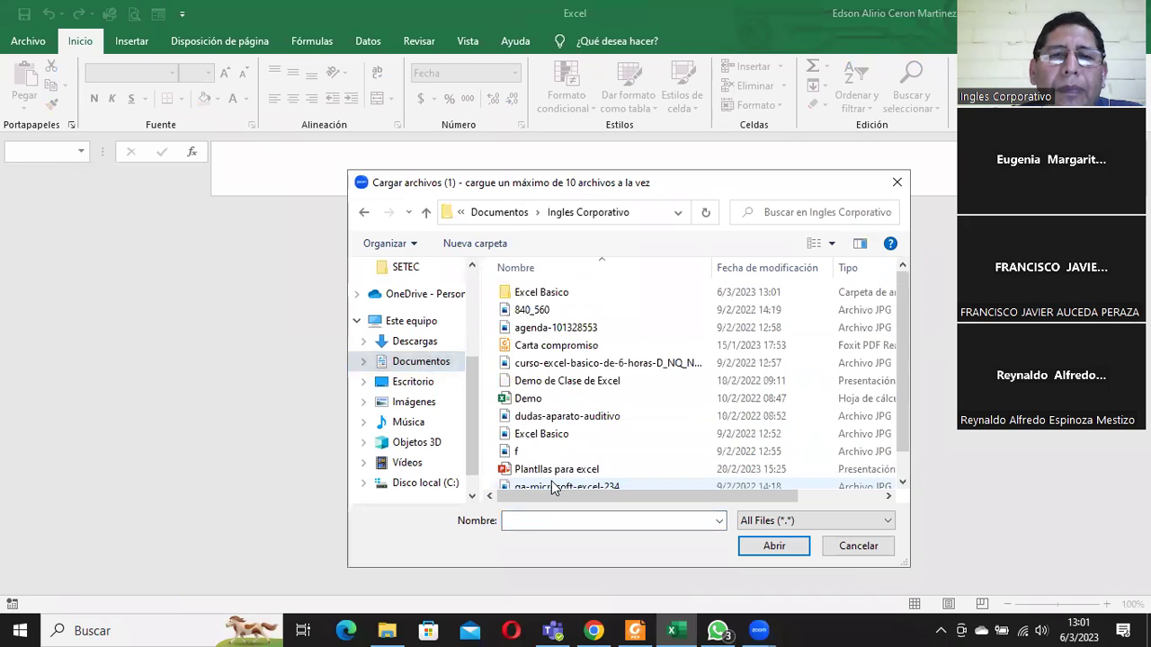
Step: Choose the Ejercicio variados file from the Excel Basico folder to upload
scroll(539, 414, "down", 1)
scroll(558, 405, "up", 1)
scroll(561, 402, "down", 1)
scroll(561, 402, "up", 1)
left_click(547, 294)
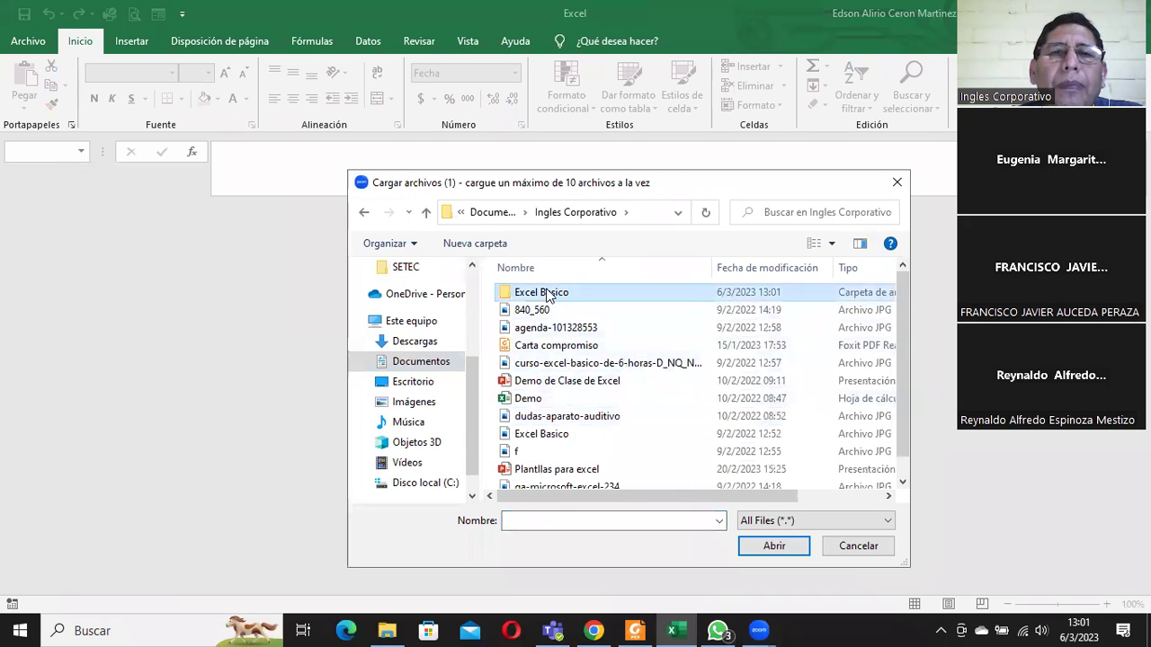
double_click(547, 294)
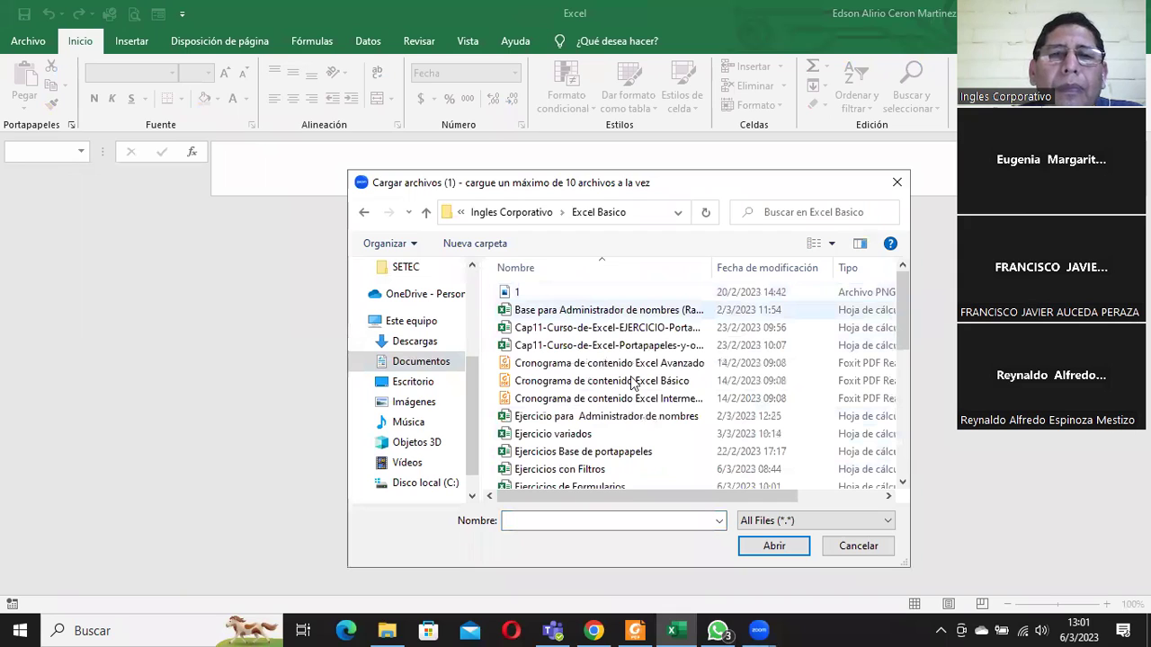
double_click(574, 428)
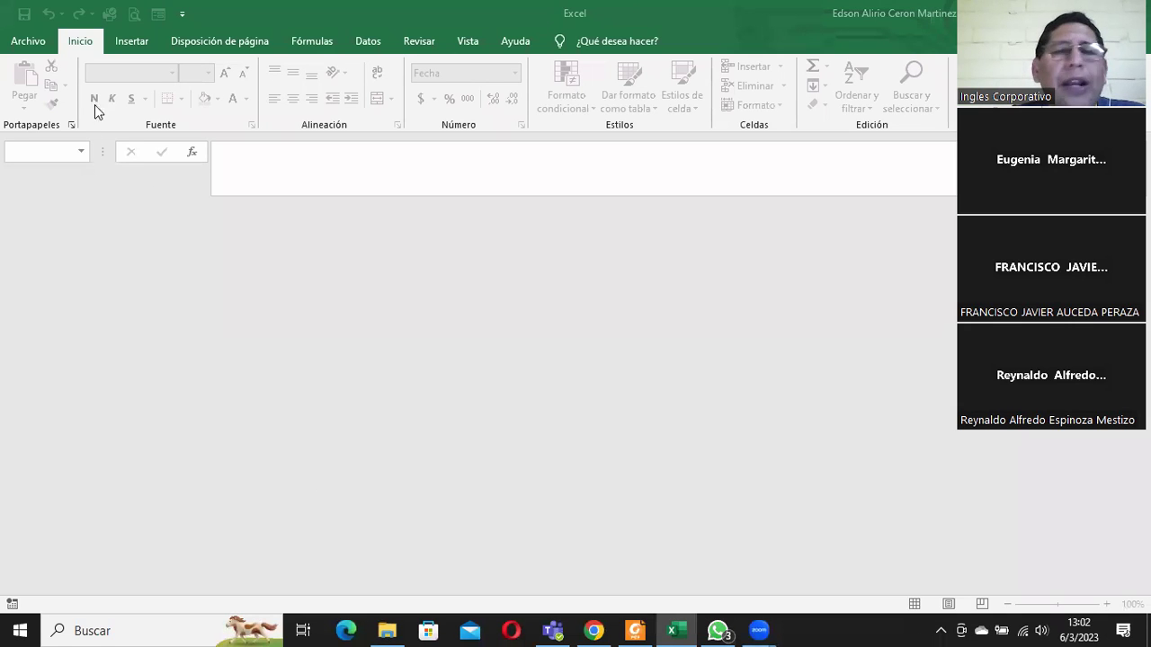
Step: Reopen Ejercicios con Filtros from the Recientes list and select cell B1
left_click(34, 45)
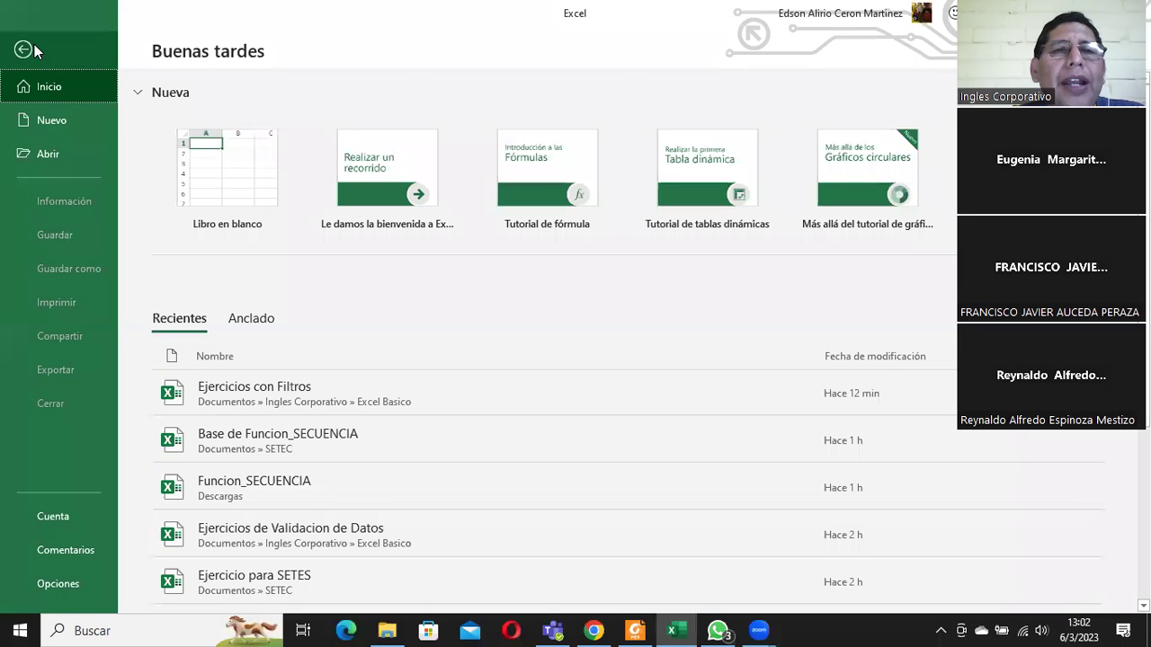
left_click(171, 400)
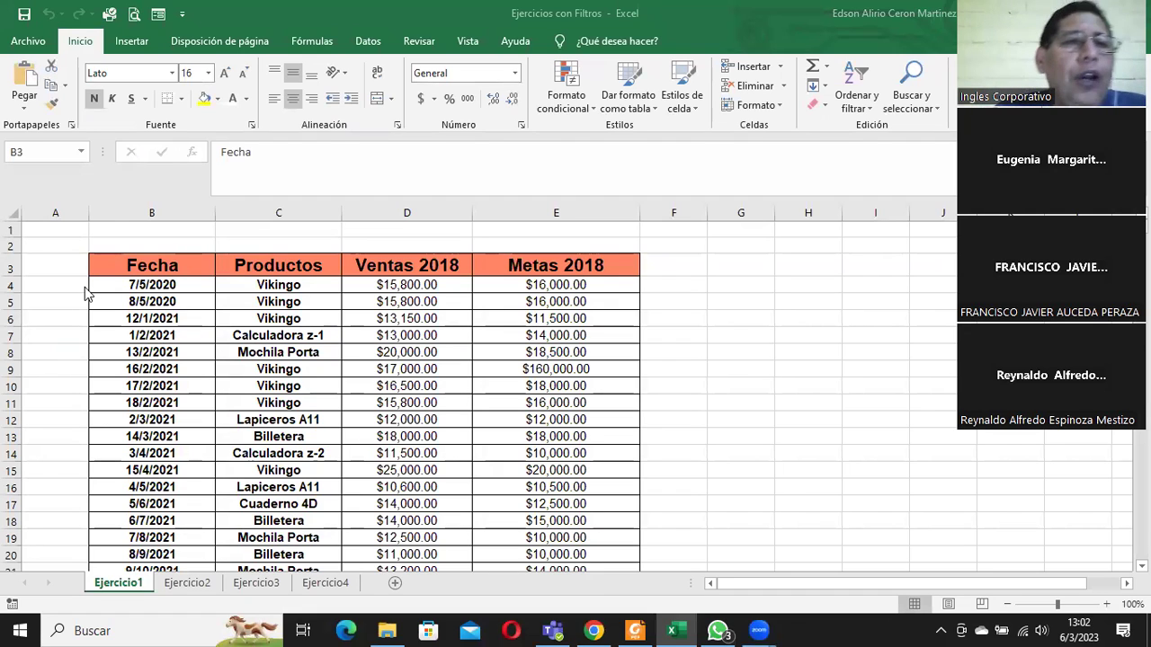
left_click(109, 232)
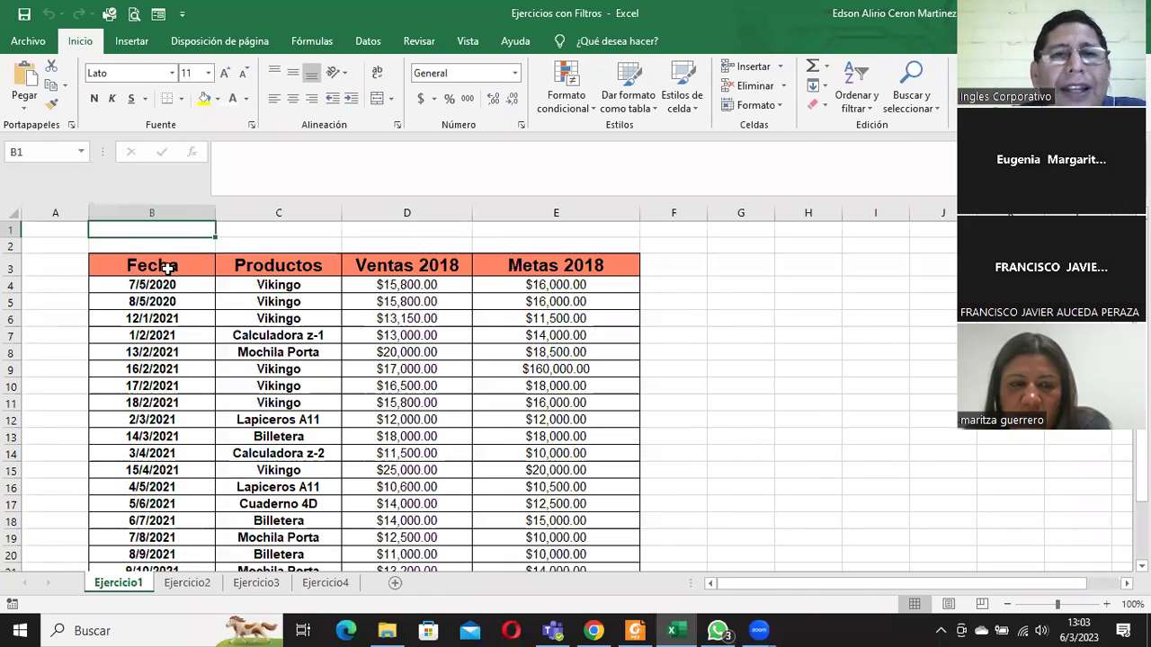
Step: Select the header cells B3:E3, from Fecha through Metas 2018
left_click_drag(167, 268, 562, 267)
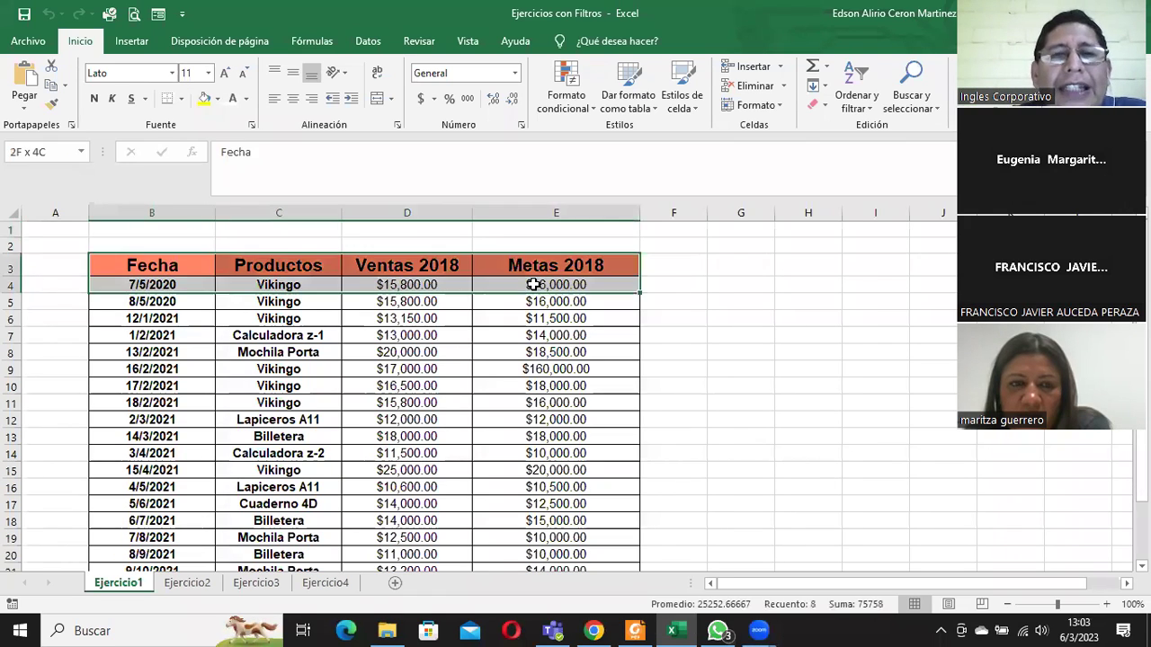
left_click(231, 263)
left_click(362, 269)
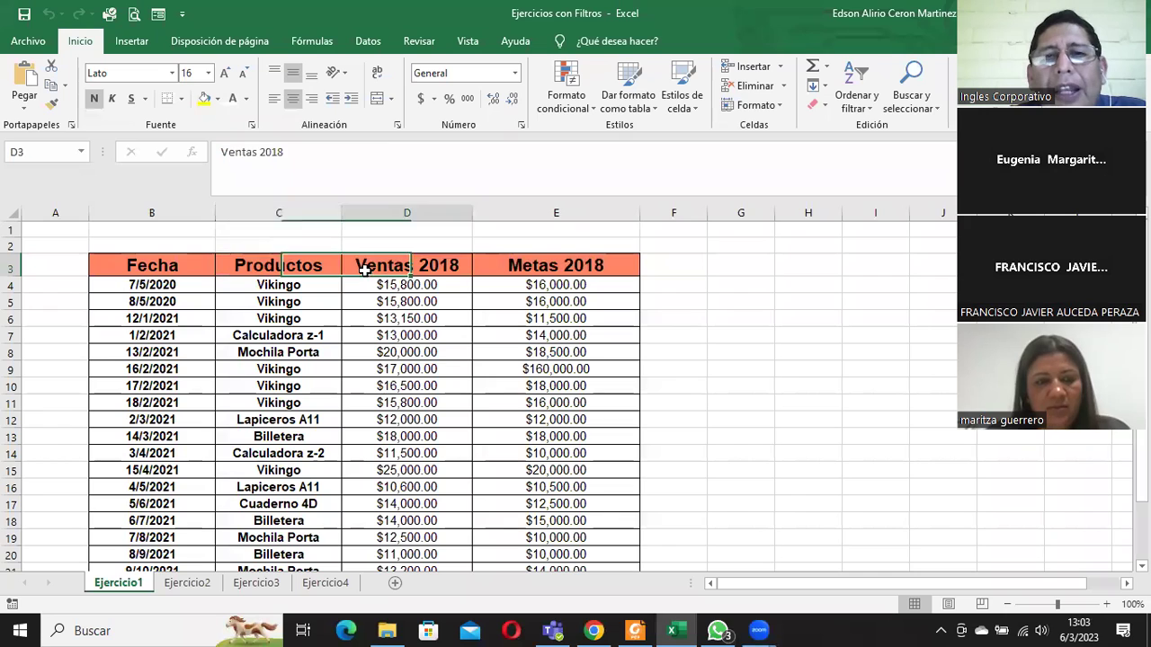
left_click(531, 268)
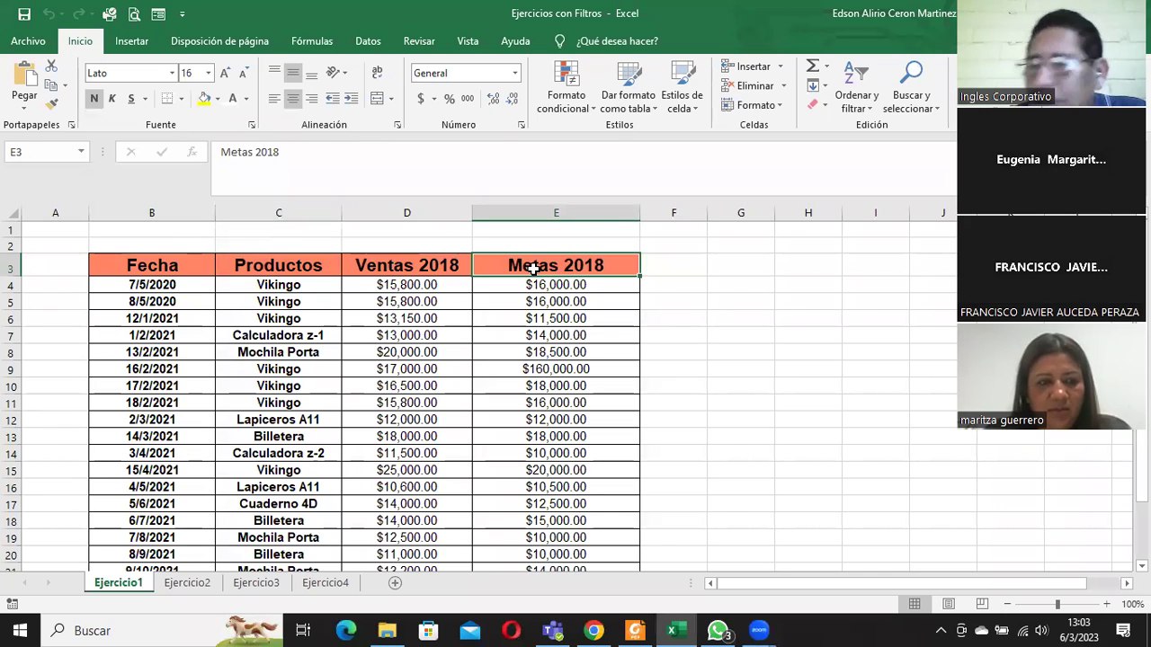
left_click(184, 264)
left_click(264, 264)
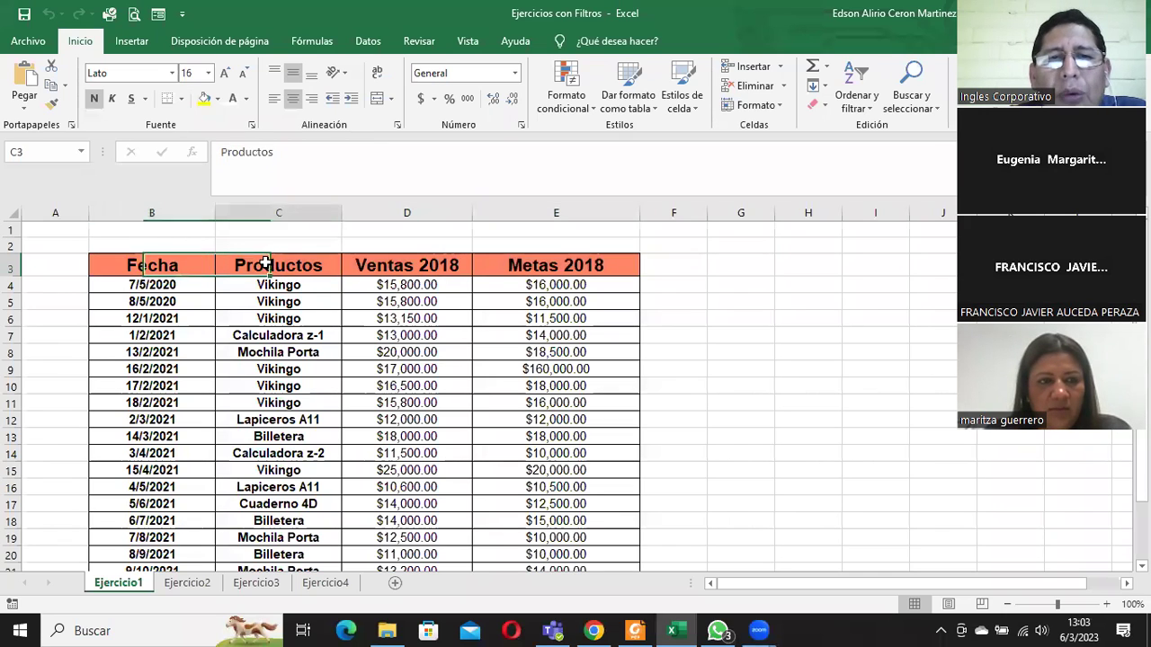
left_click(380, 264)
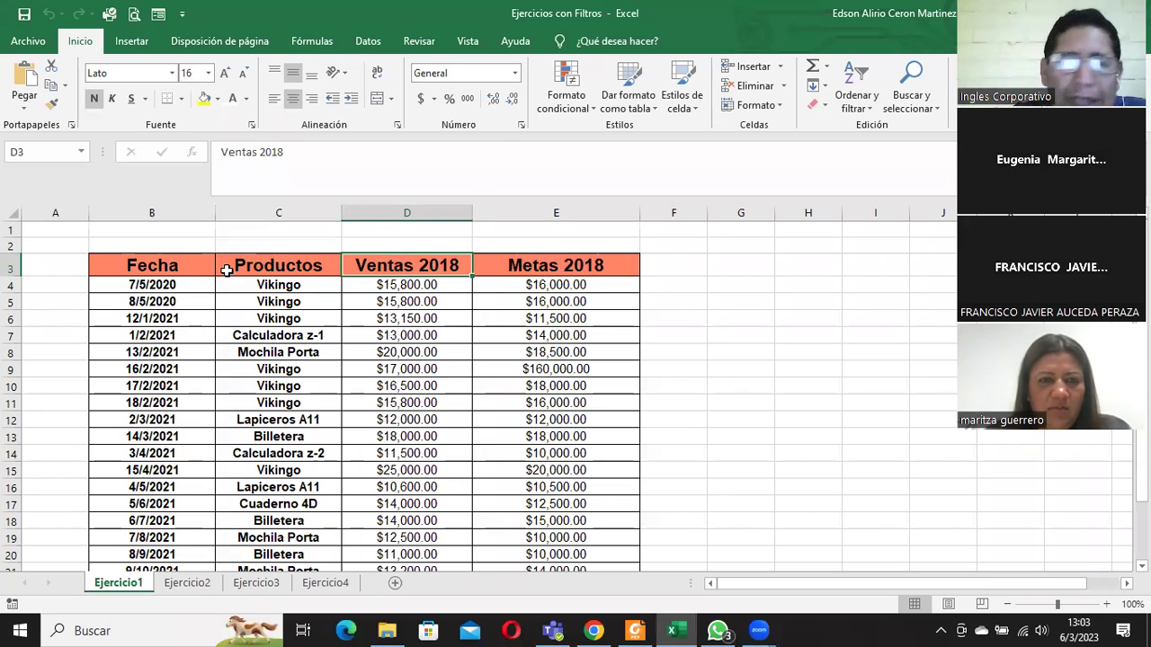
left_click(169, 283)
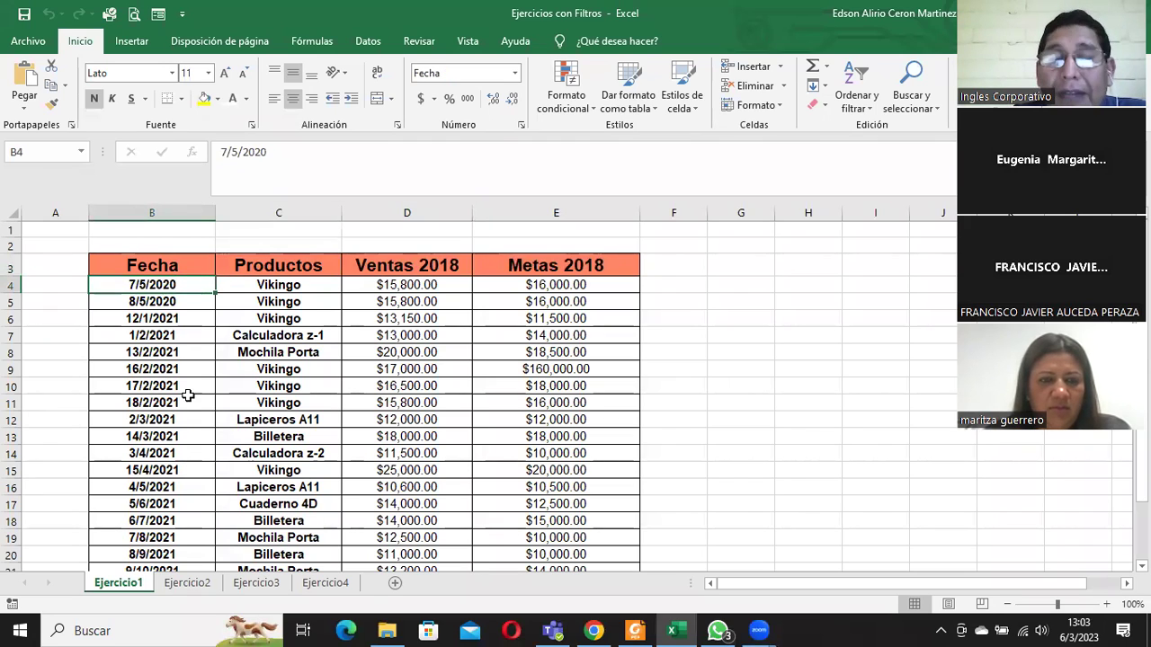
left_click(169, 268)
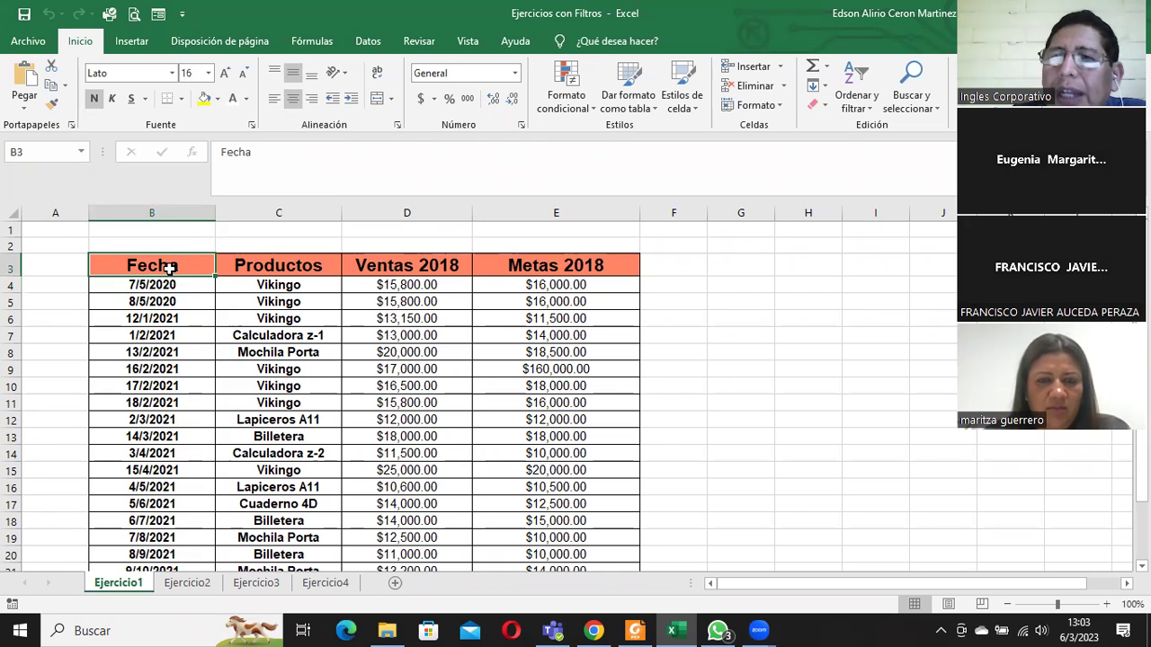
left_click_drag(169, 268, 561, 270)
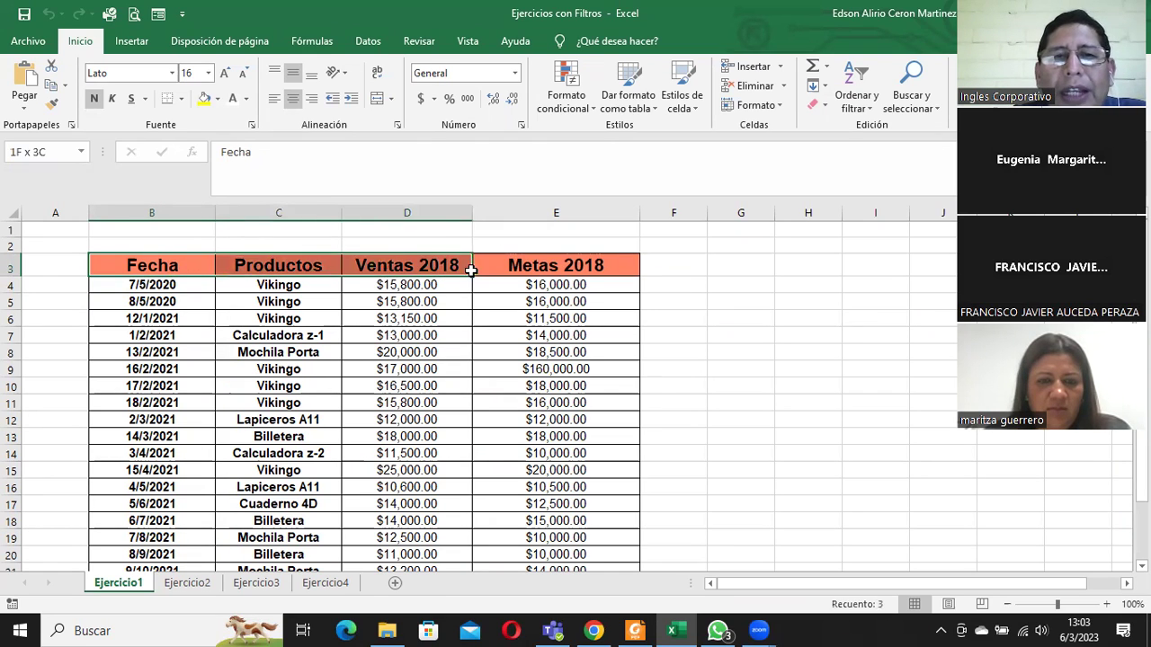
left_click_drag(185, 267, 545, 268)
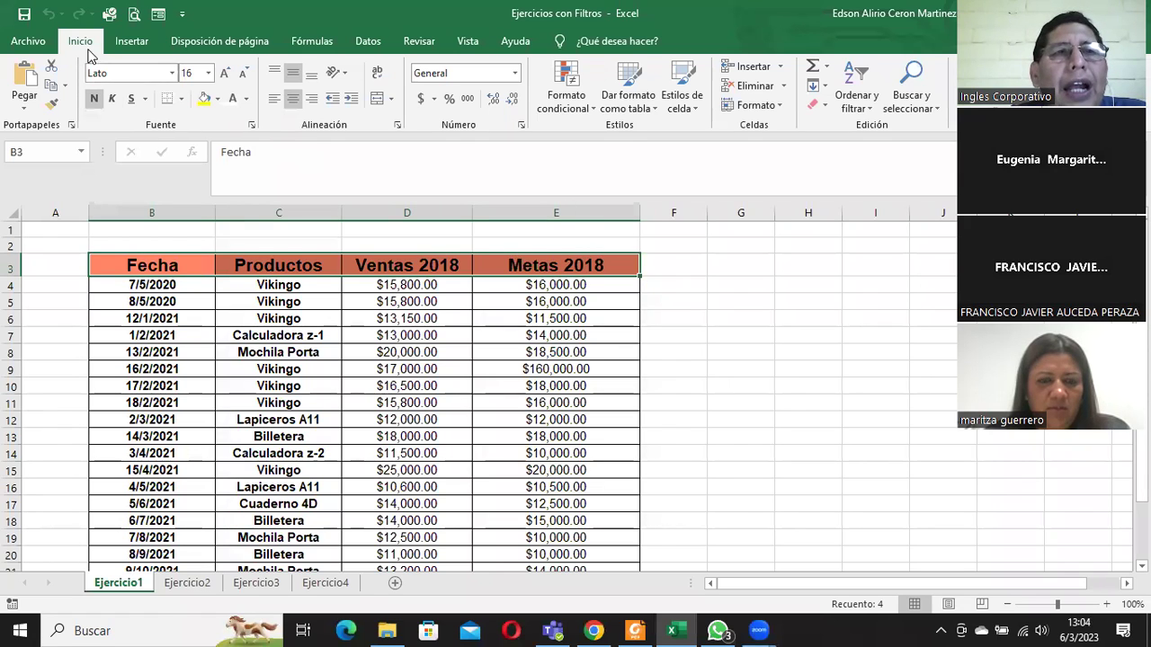
Step: Apply Filtro from Inicio > Ordenar y filtrar to the selected header row
left_click(858, 108)
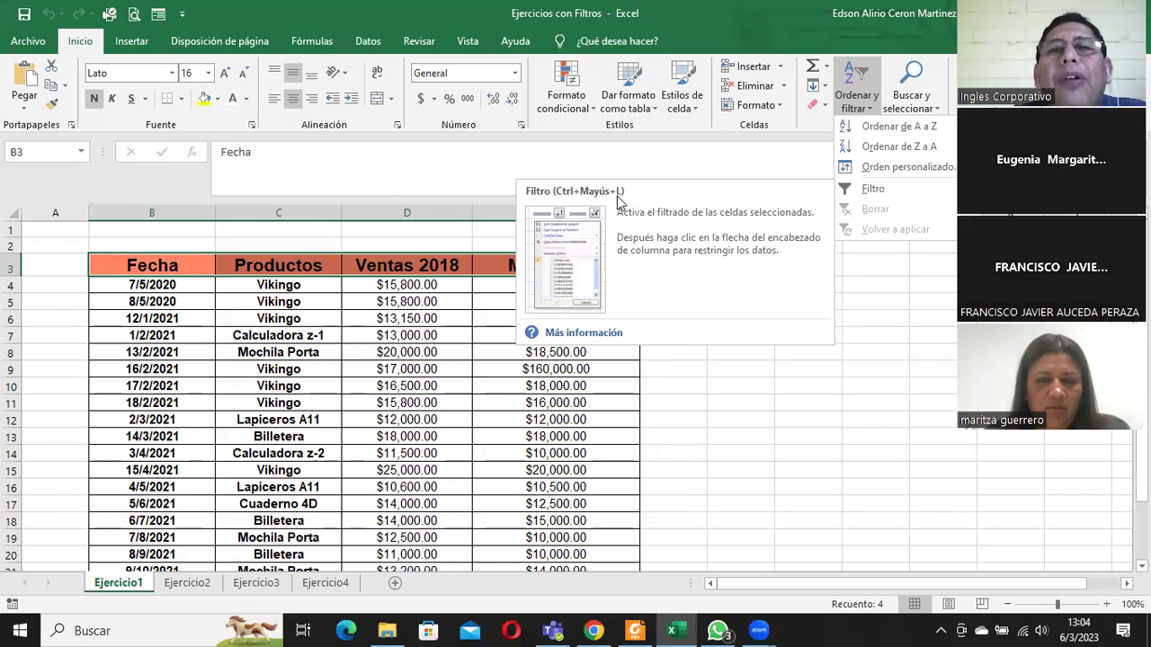
left_click(869, 190)
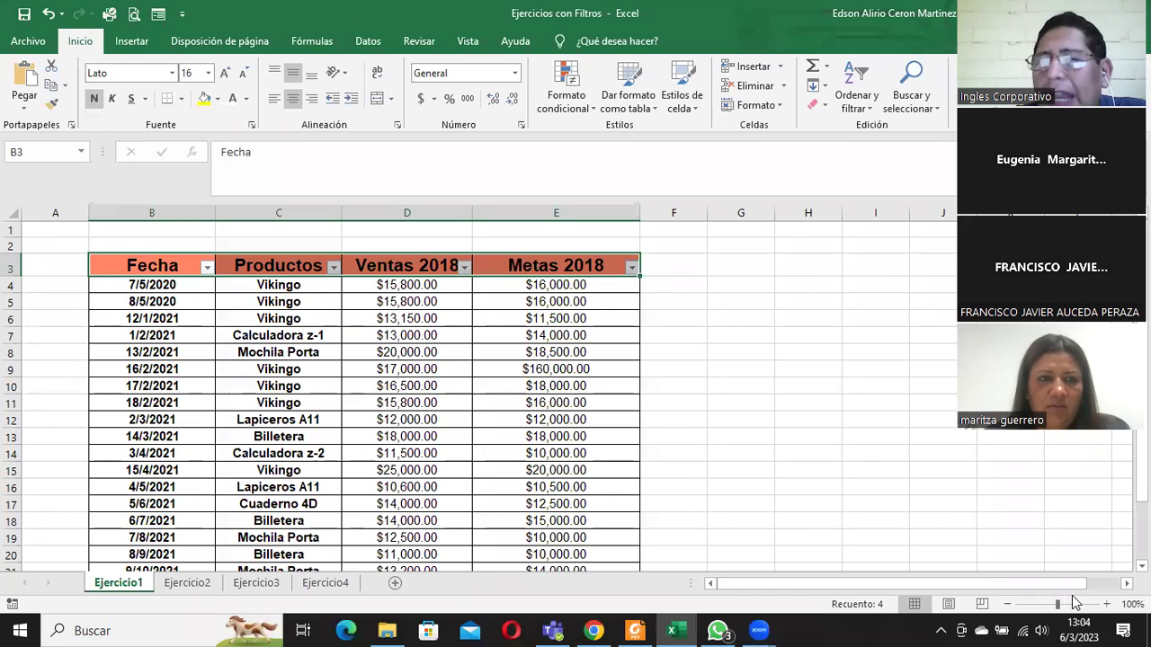
left_click(1106, 605)
left_click(1105, 605)
left_click(1106, 605)
left_click(1105, 605)
left_click(1106, 605)
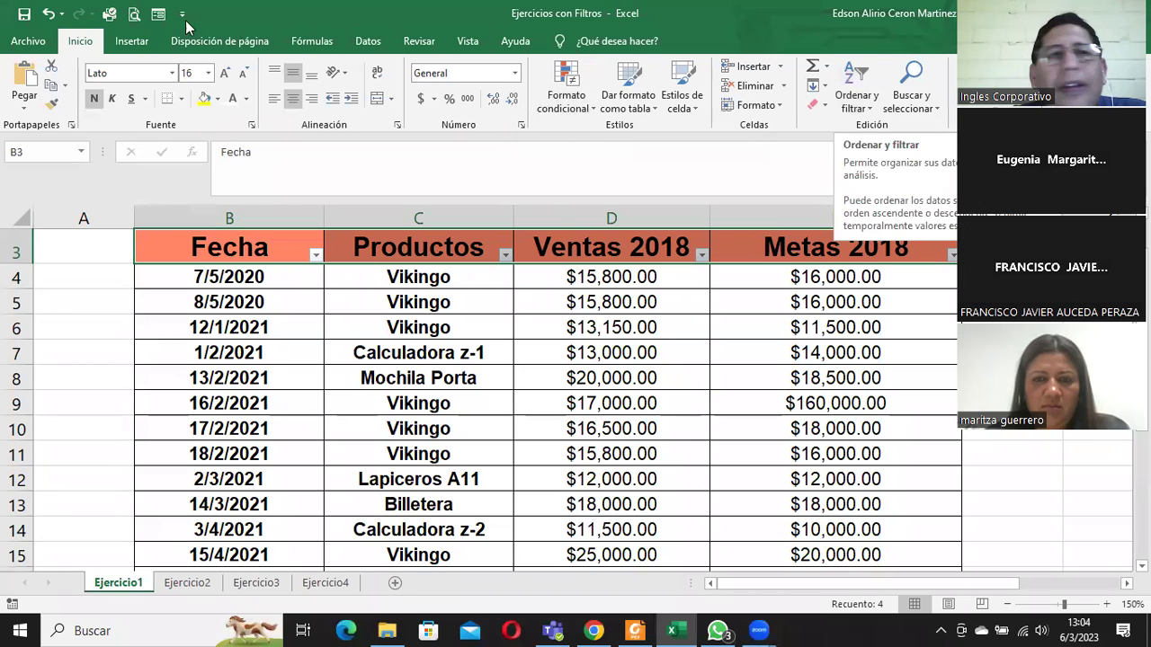
left_click(854, 104)
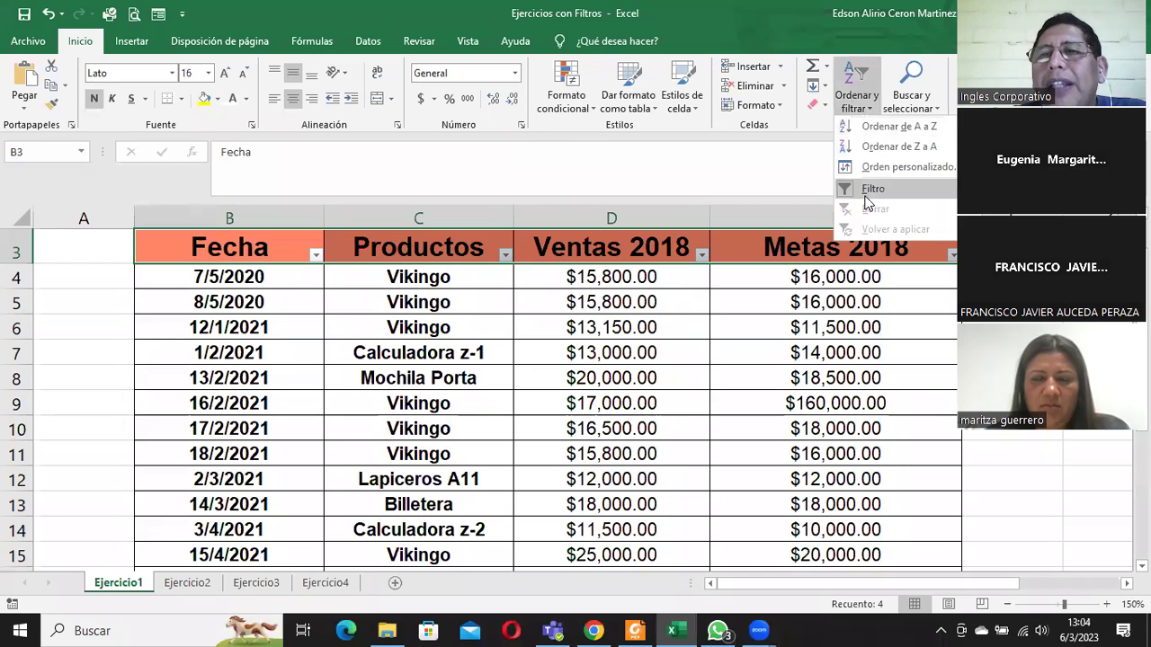
left_click(872, 189)
left_click(281, 330)
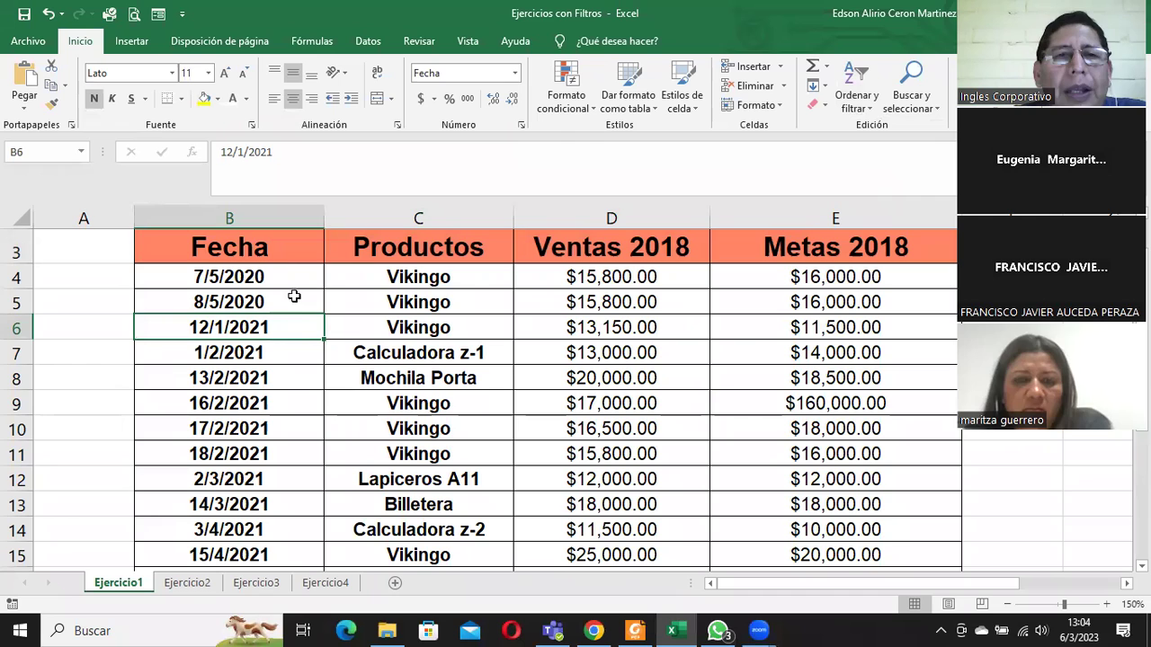
left_click(273, 248)
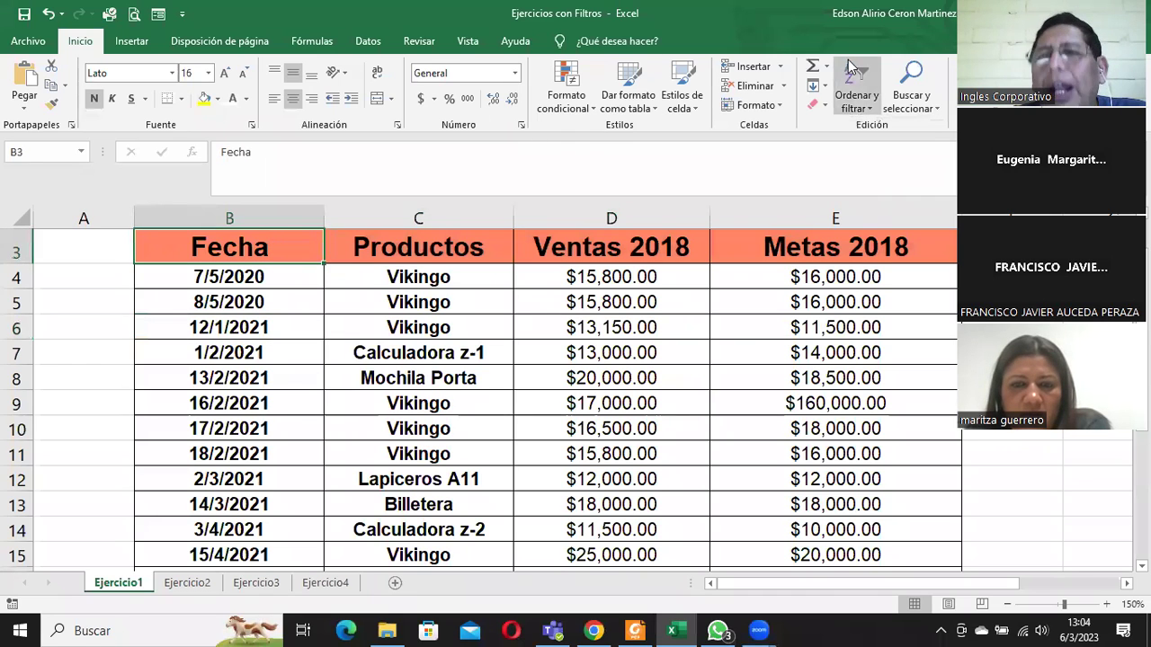
left_click(871, 102)
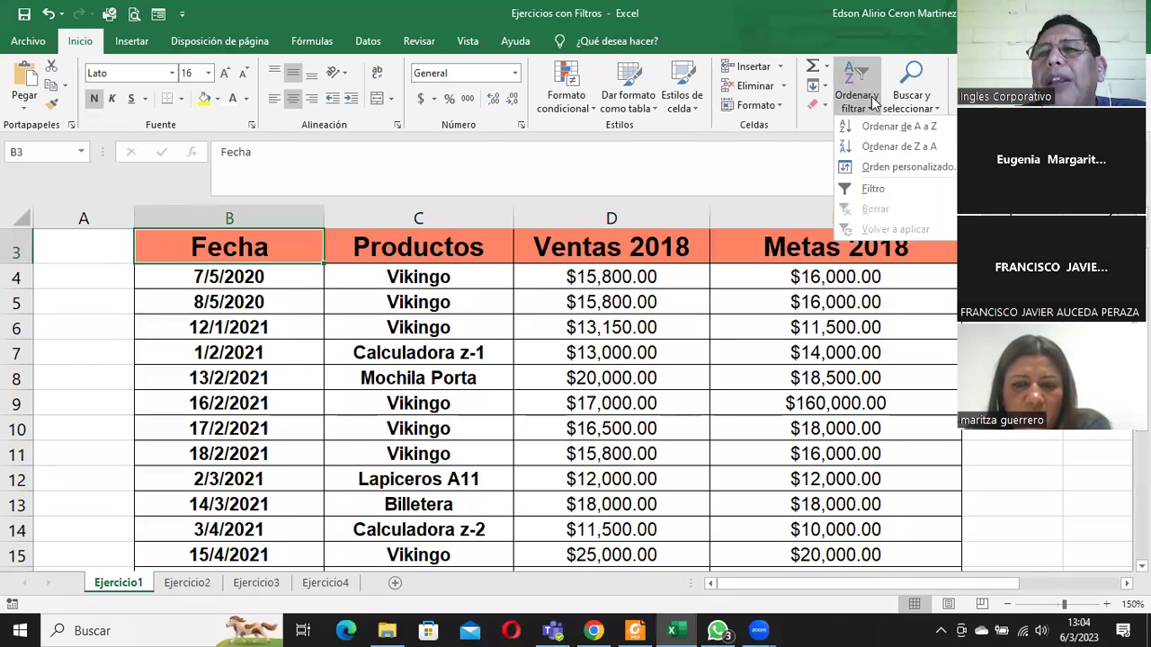
left_click(898, 189)
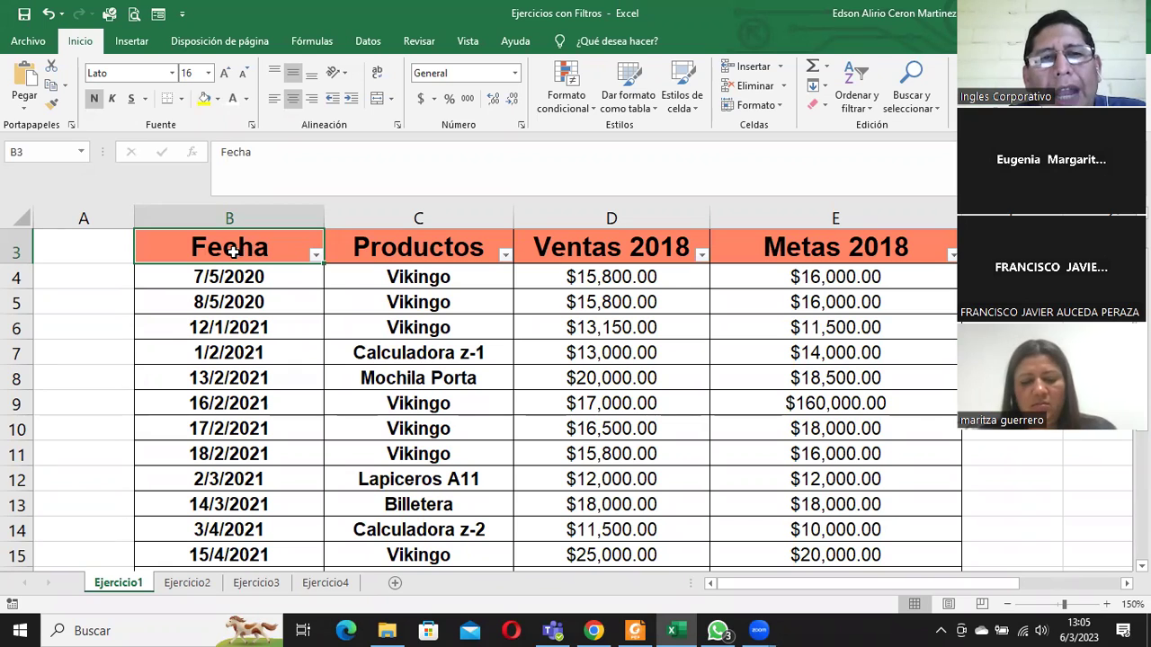
Step: Set the Fecha filter to enero 2021 only, leaving the 12/1/2021 Vikingo row
left_click(314, 255)
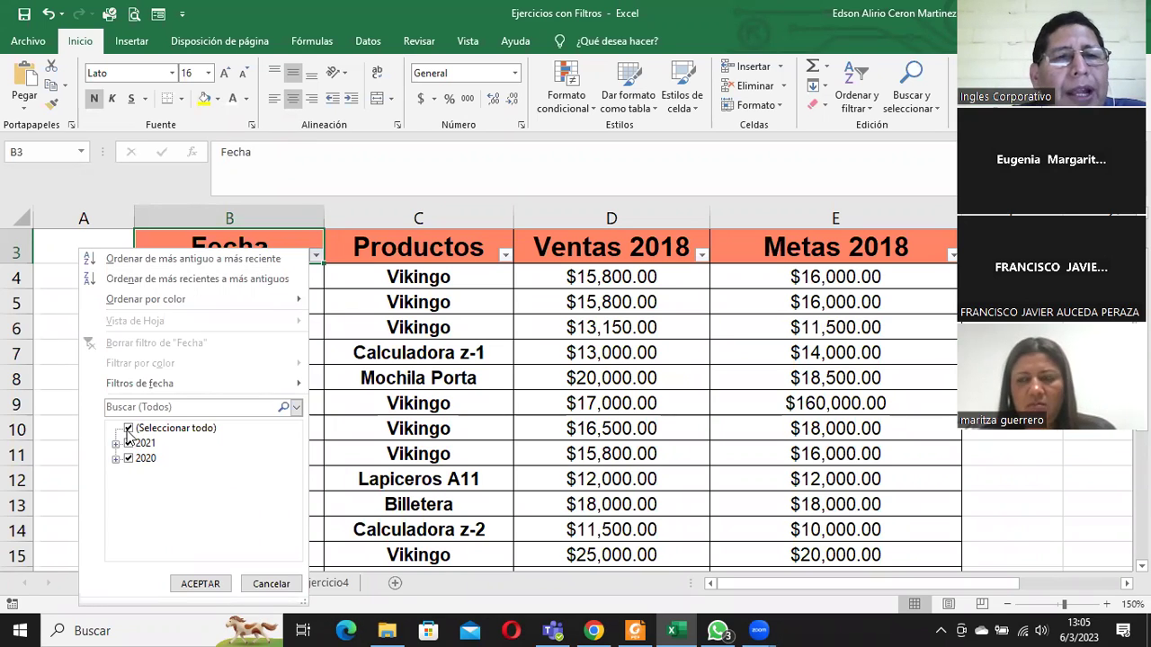
left_click(129, 428)
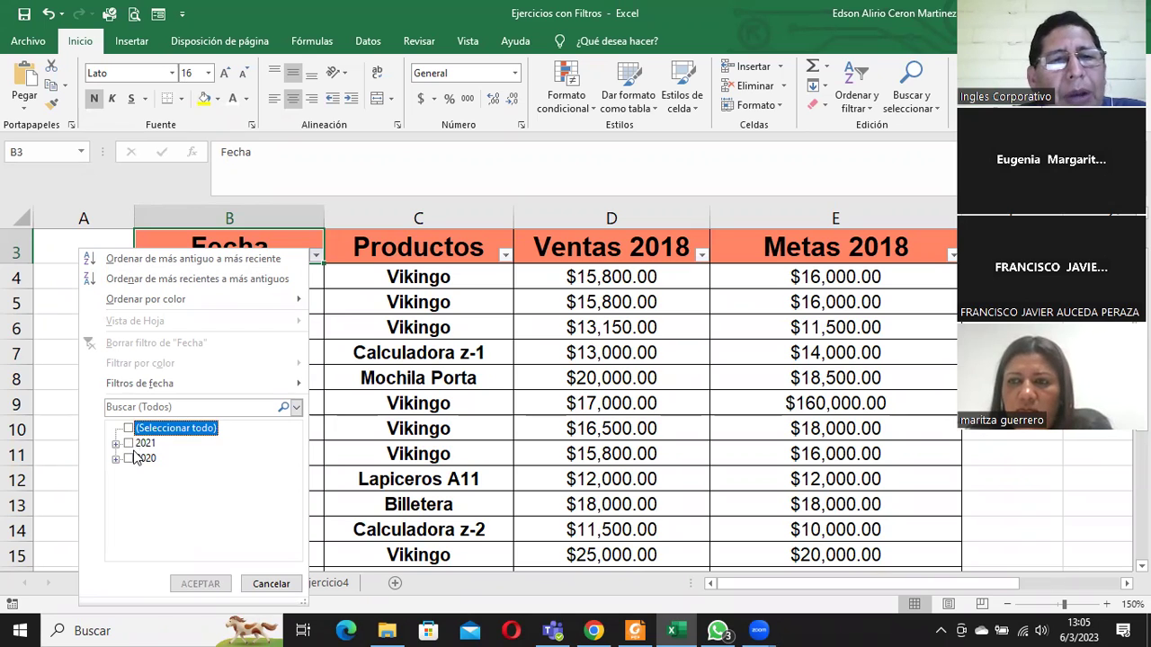
left_click(128, 429)
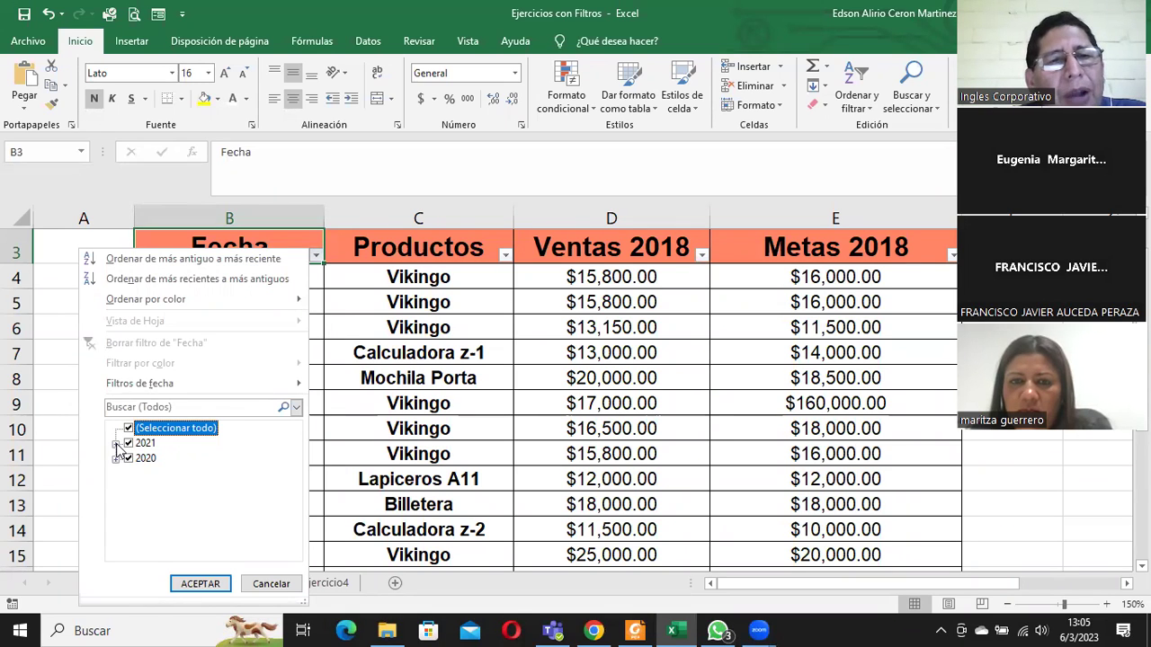
left_click(116, 443)
mouse_move(299, 463)
left_mouse_down()
mouse_move(295, 500)
mouse_move(295, 441)
mouse_move(115, 559)
left_mouse_up()
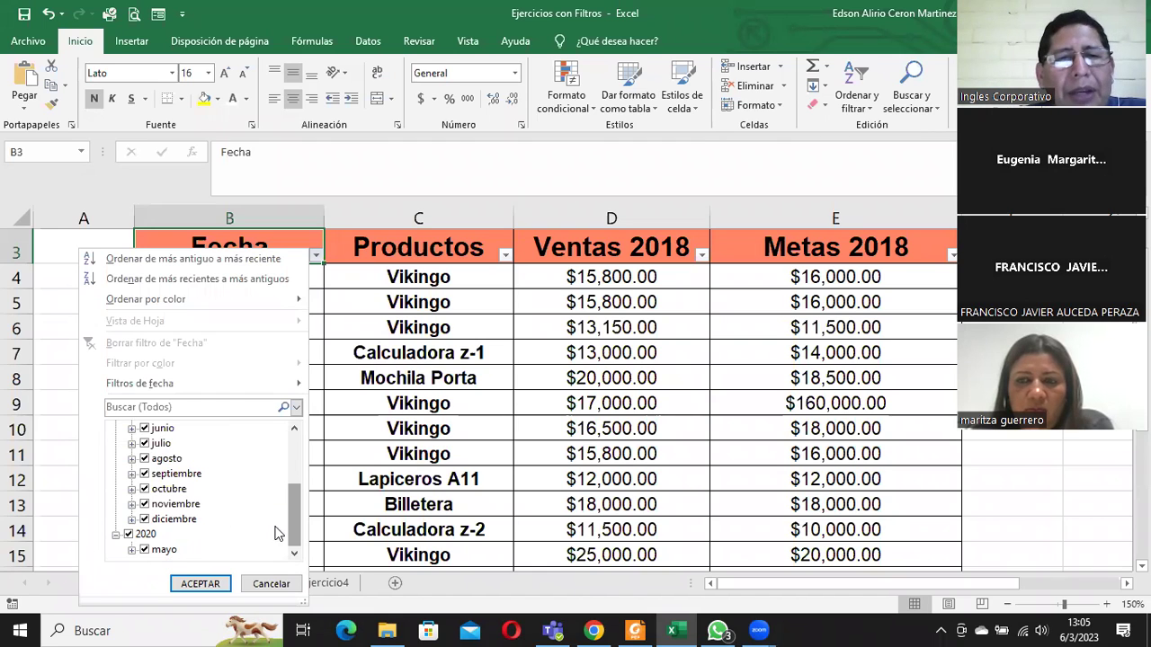
left_click_drag(294, 528, 294, 445)
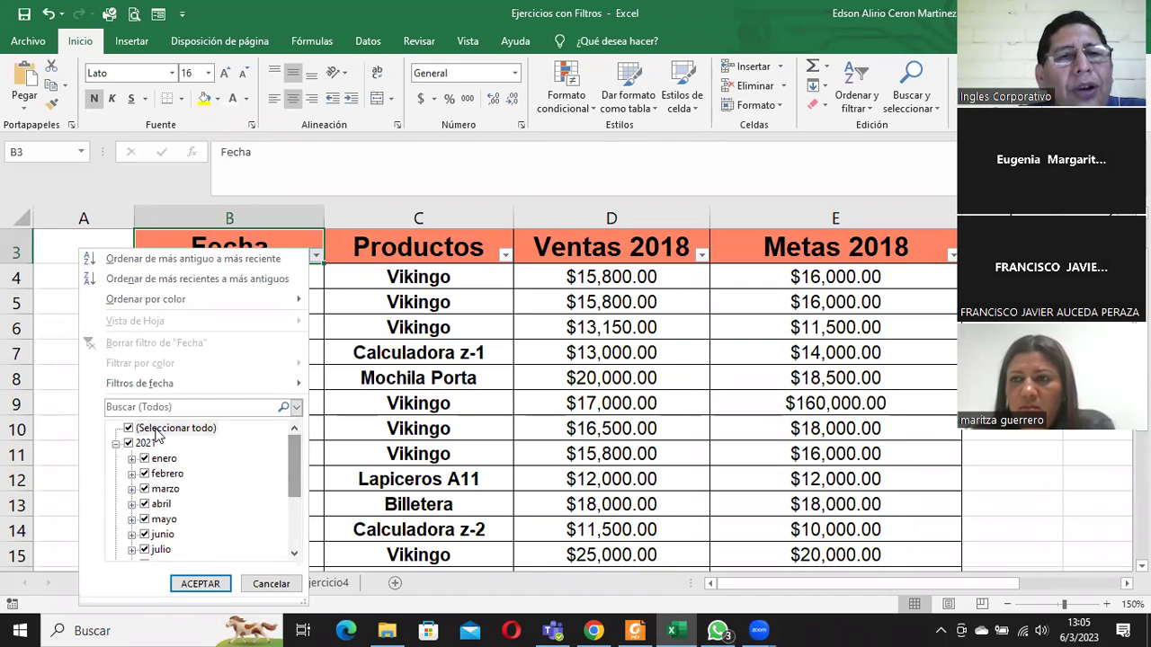
left_click(129, 429)
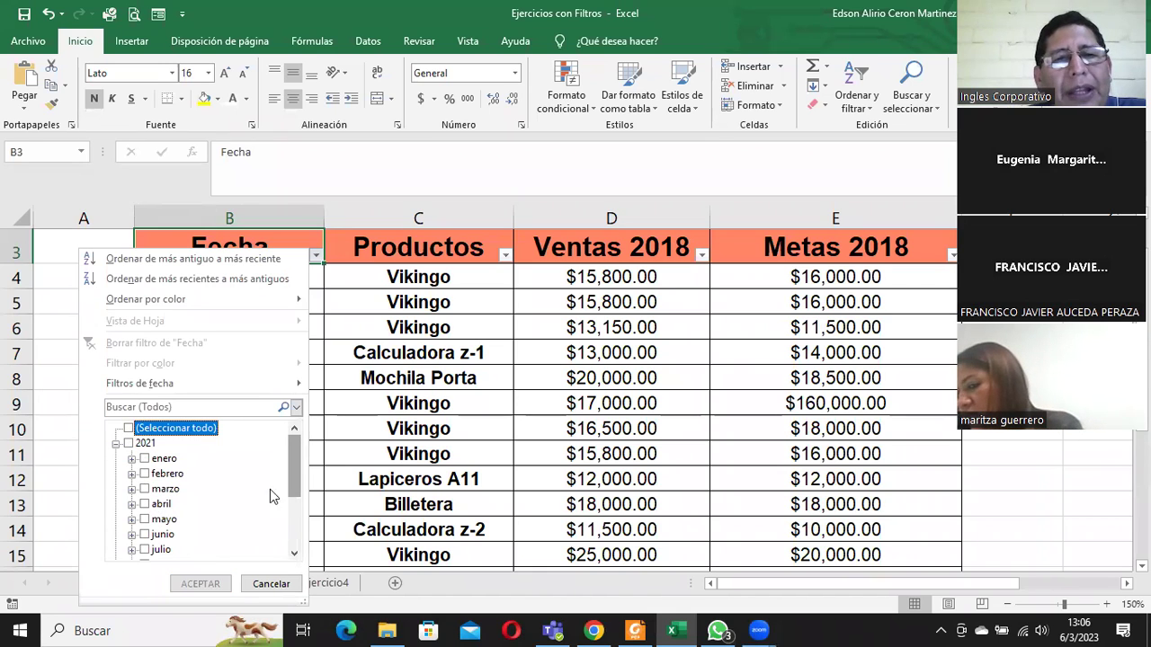
left_click_drag(293, 455, 297, 520)
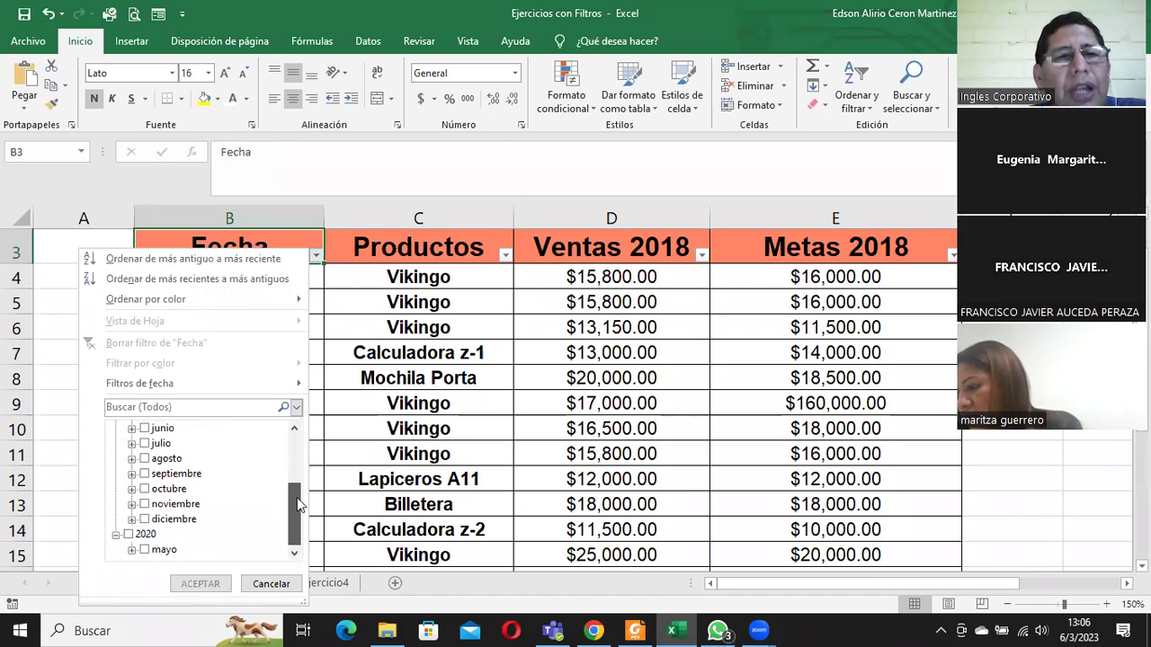
left_click_drag(296, 503, 296, 439)
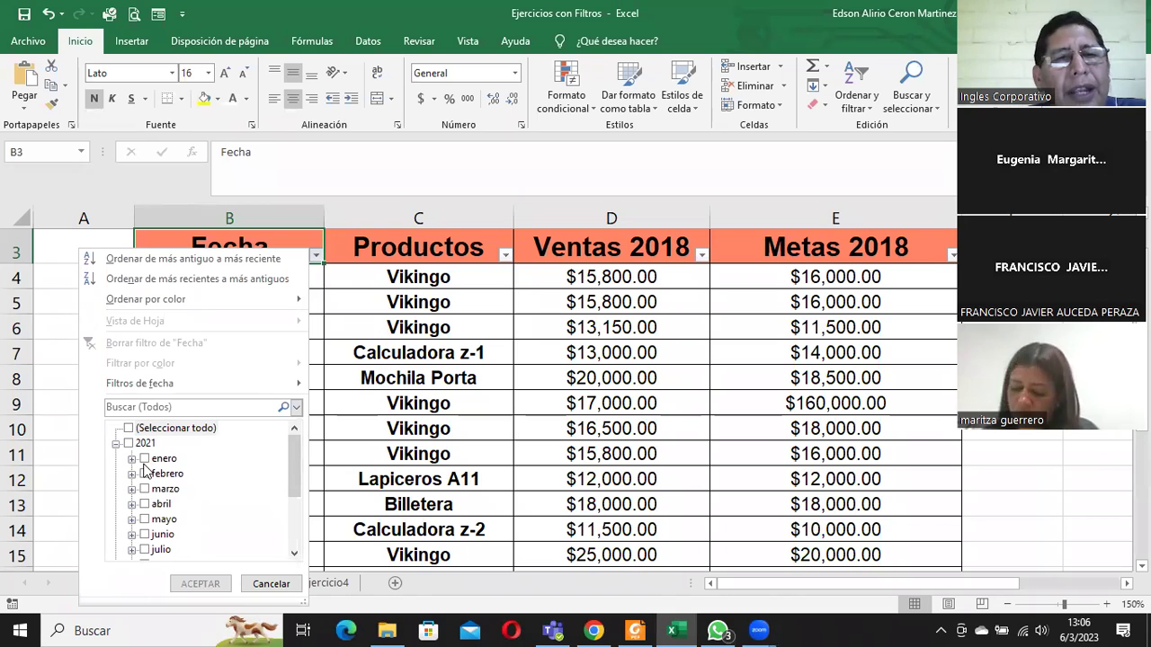
left_click(143, 459)
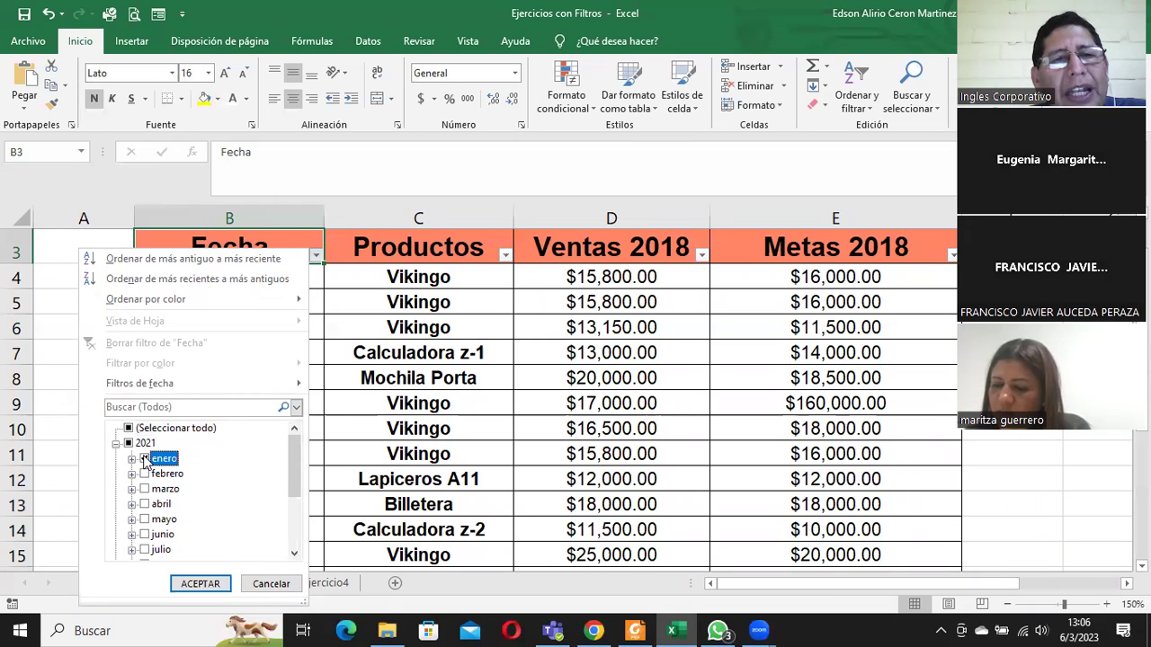
left_click(196, 585)
scroll(236, 356, "up", 1)
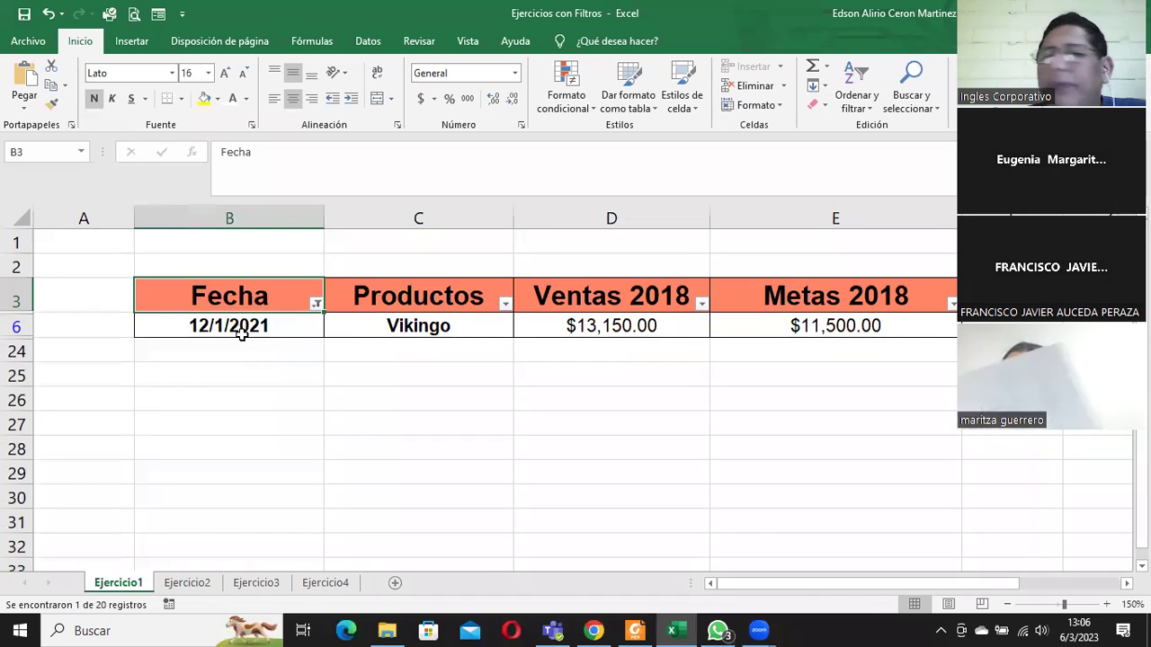
Step: Clear the Fecha filter, then filter the dates to mayo 2021 only
left_click(317, 306)
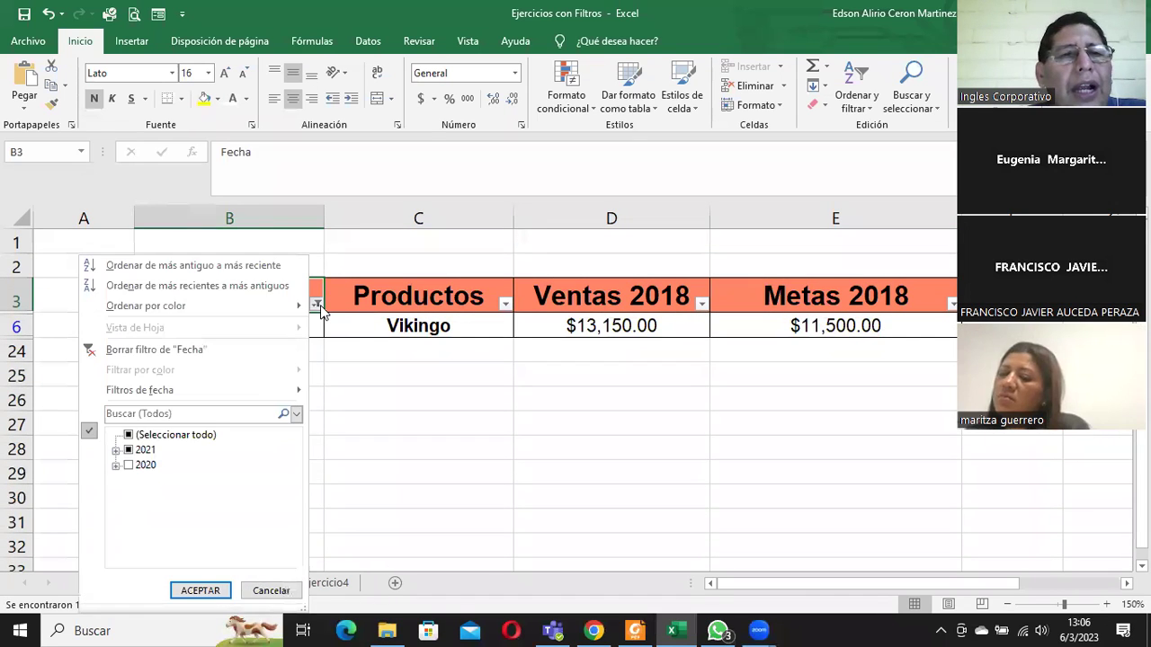
left_click(127, 351)
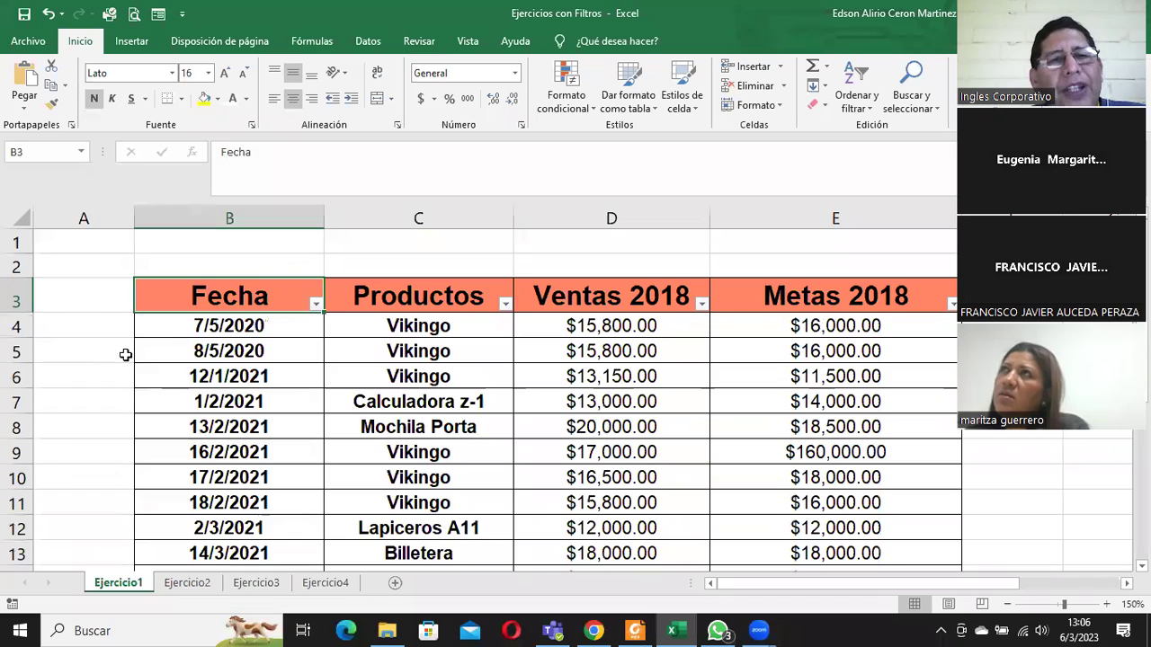
left_click(317, 306)
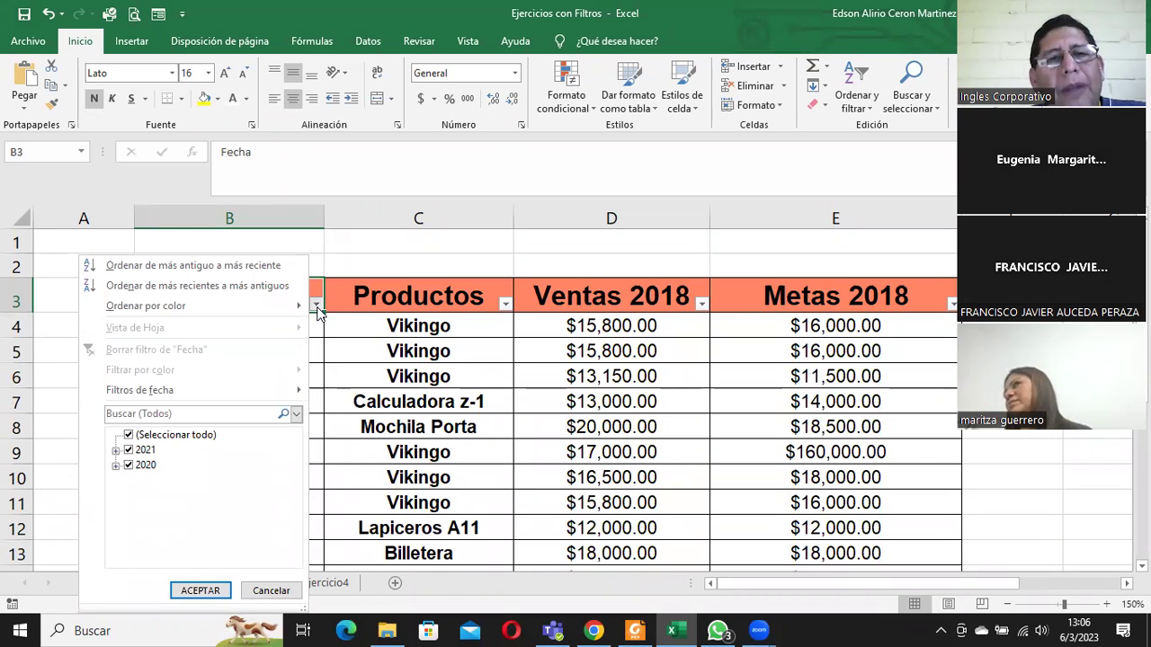
left_click(129, 435)
left_click(116, 450)
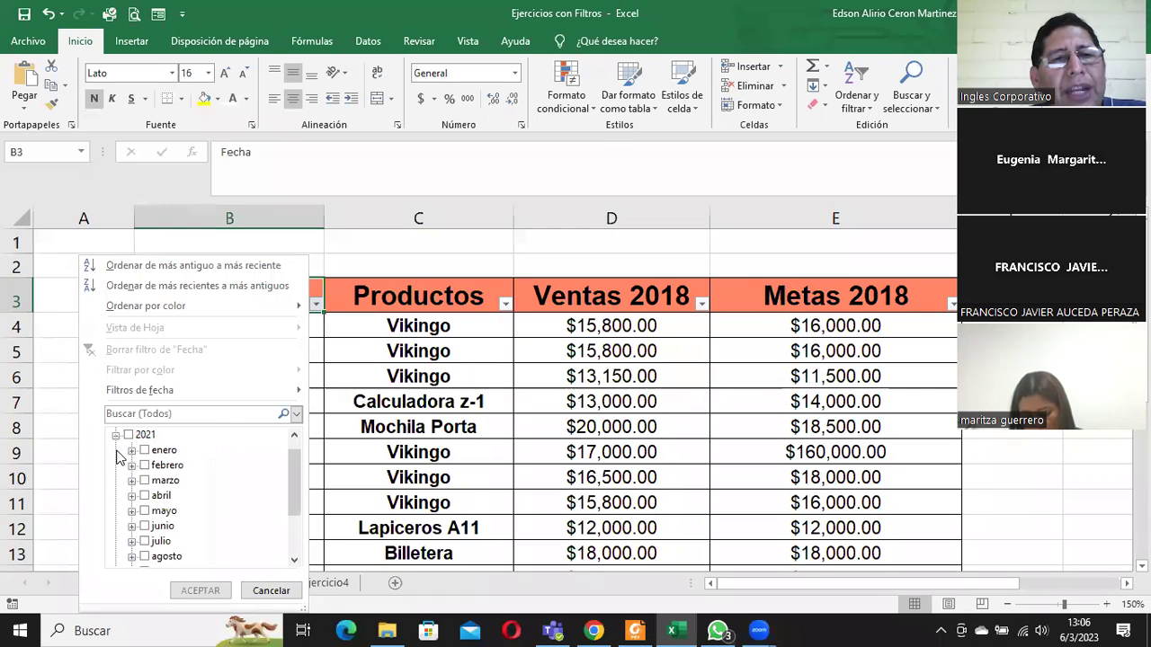
left_click(145, 510)
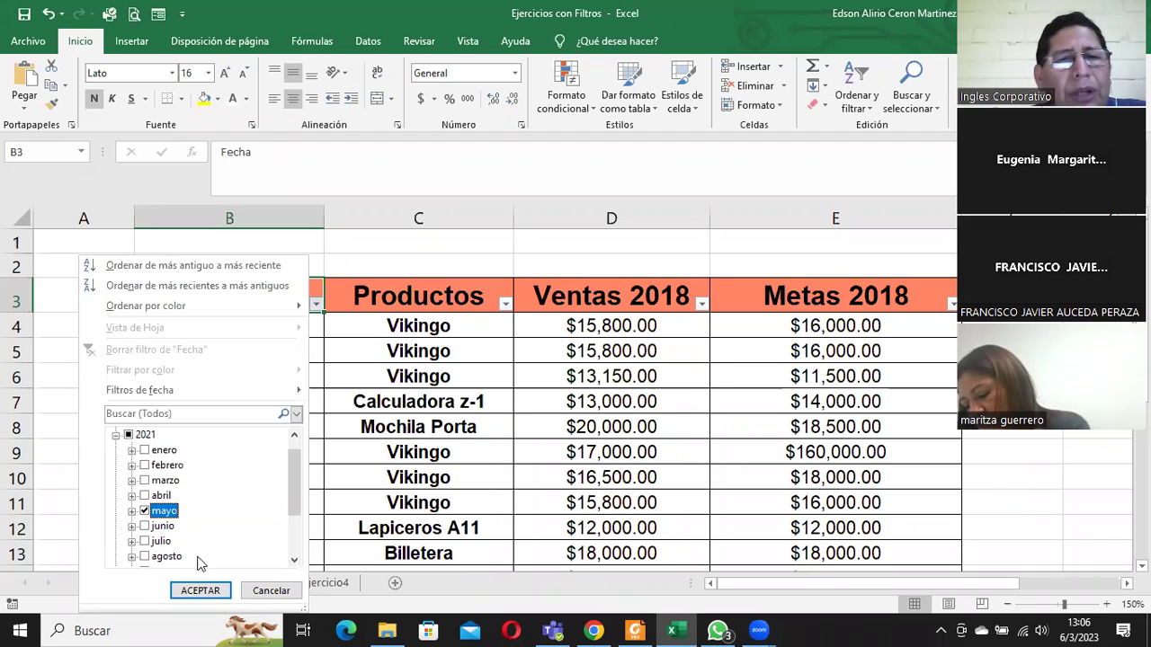
left_click(199, 590)
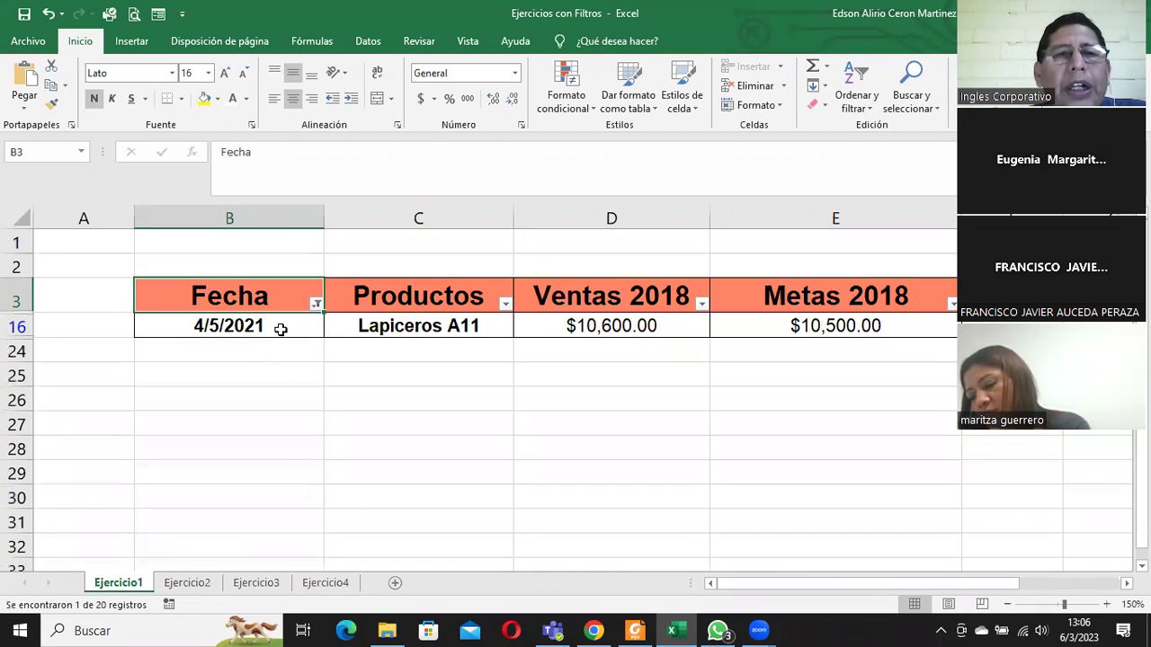
Step: Re-tick all dates in the Fecha filter so every row shows again
left_click(317, 303)
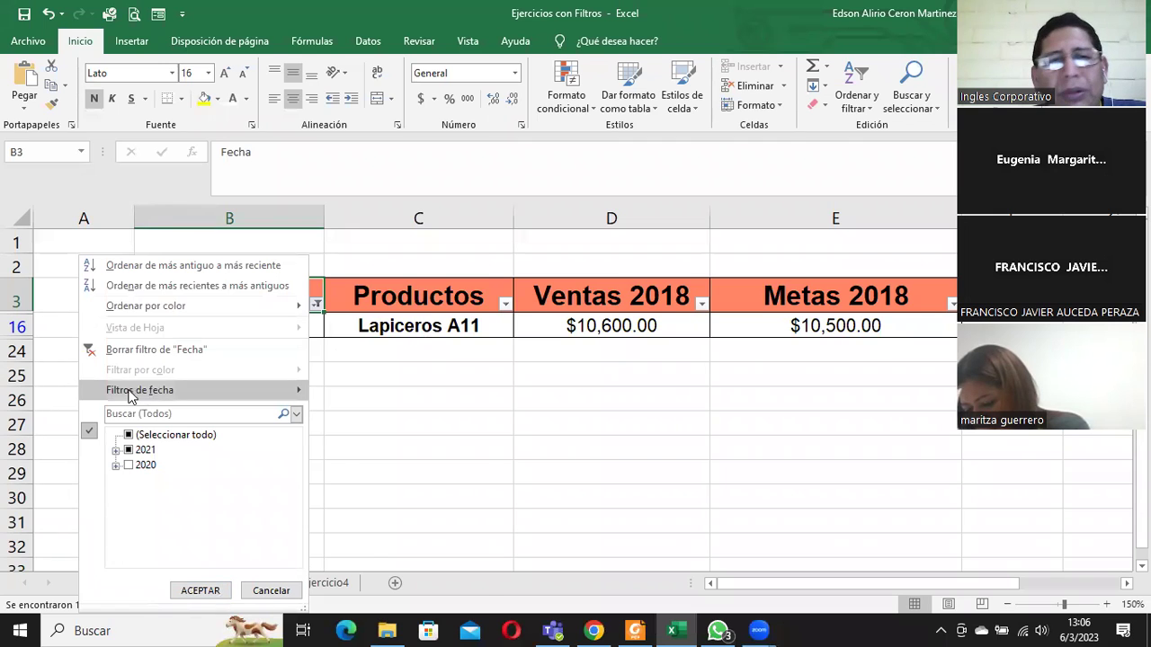
left_click(115, 450)
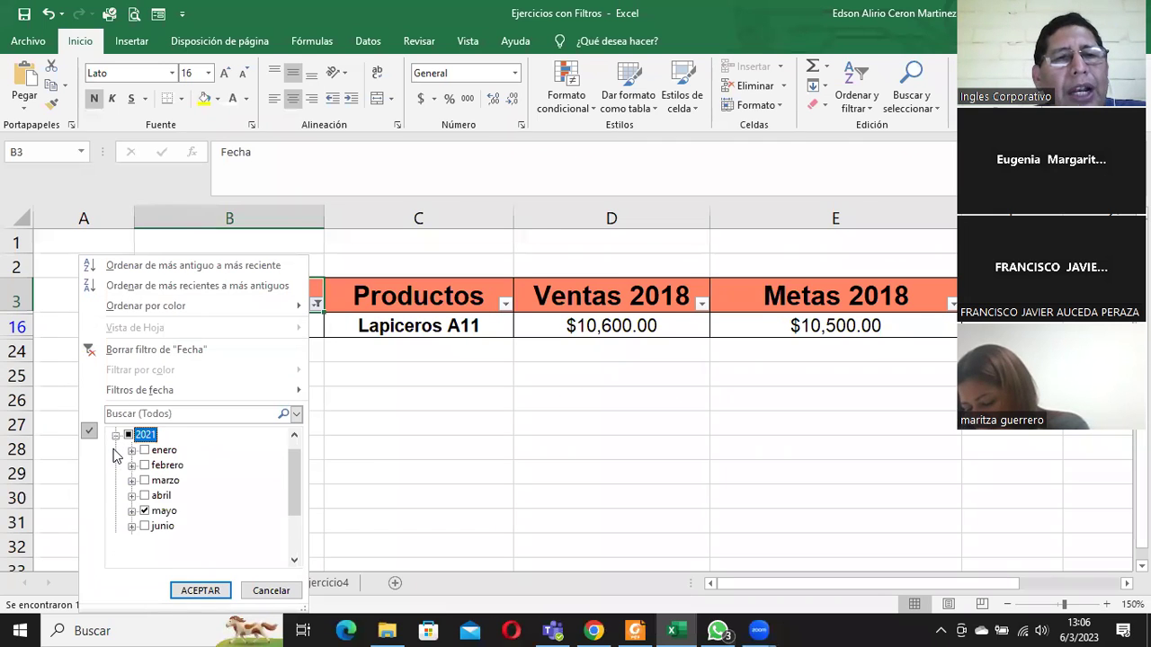
left_click(145, 511)
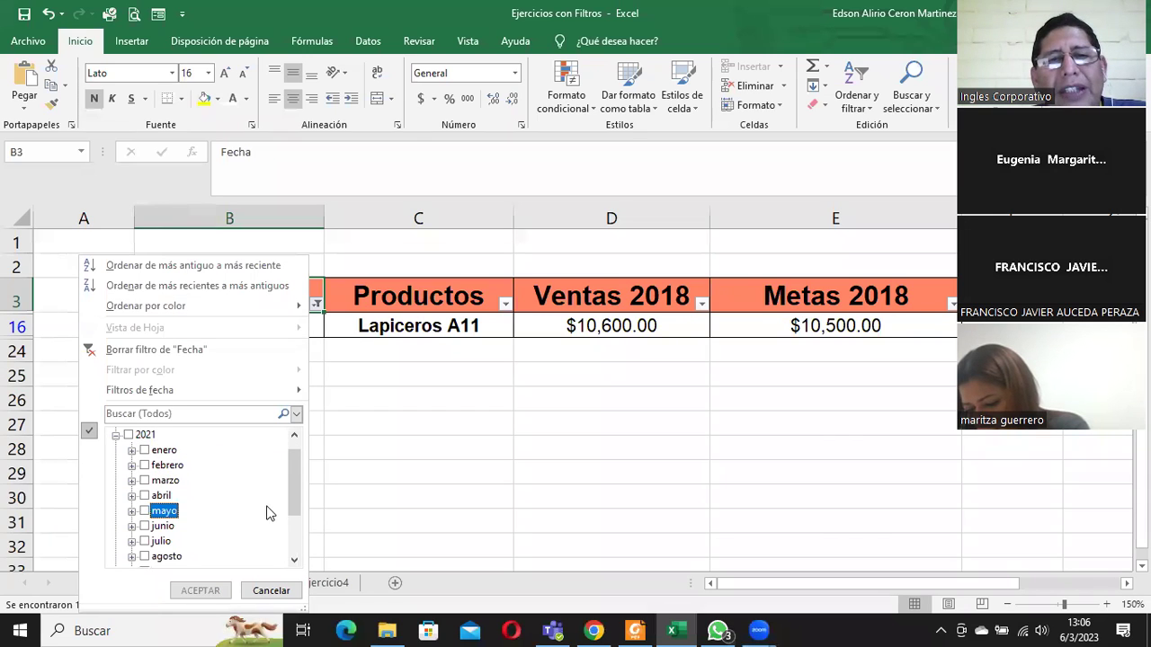
left_click_drag(295, 500, 297, 546)
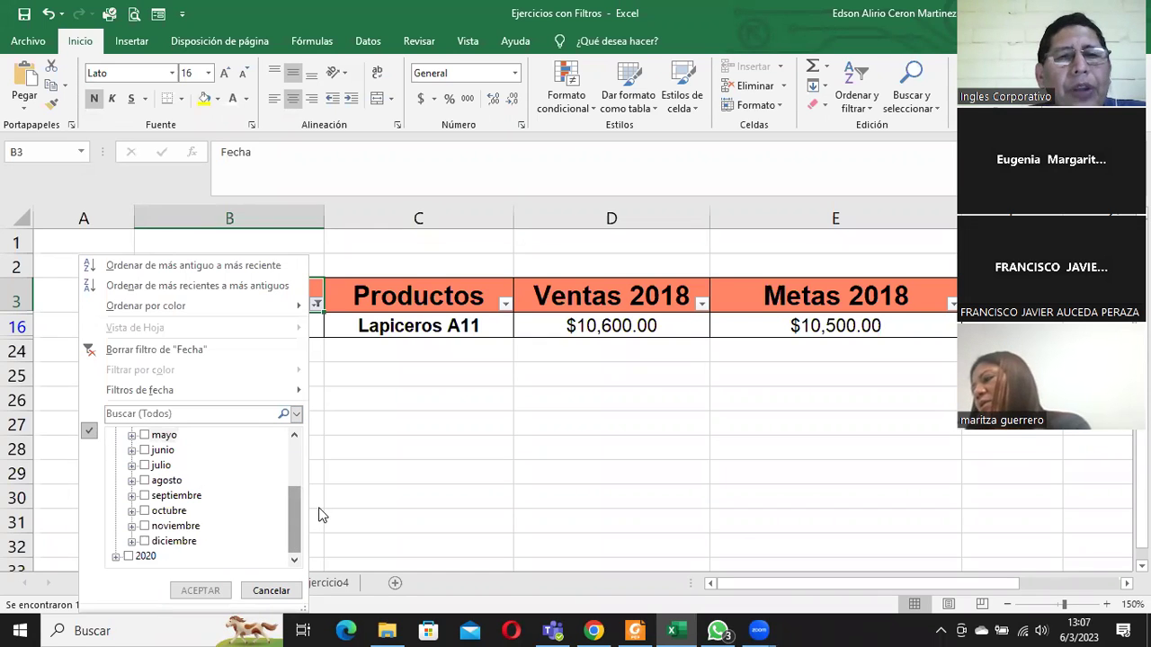
left_click_drag(297, 506, 298, 431)
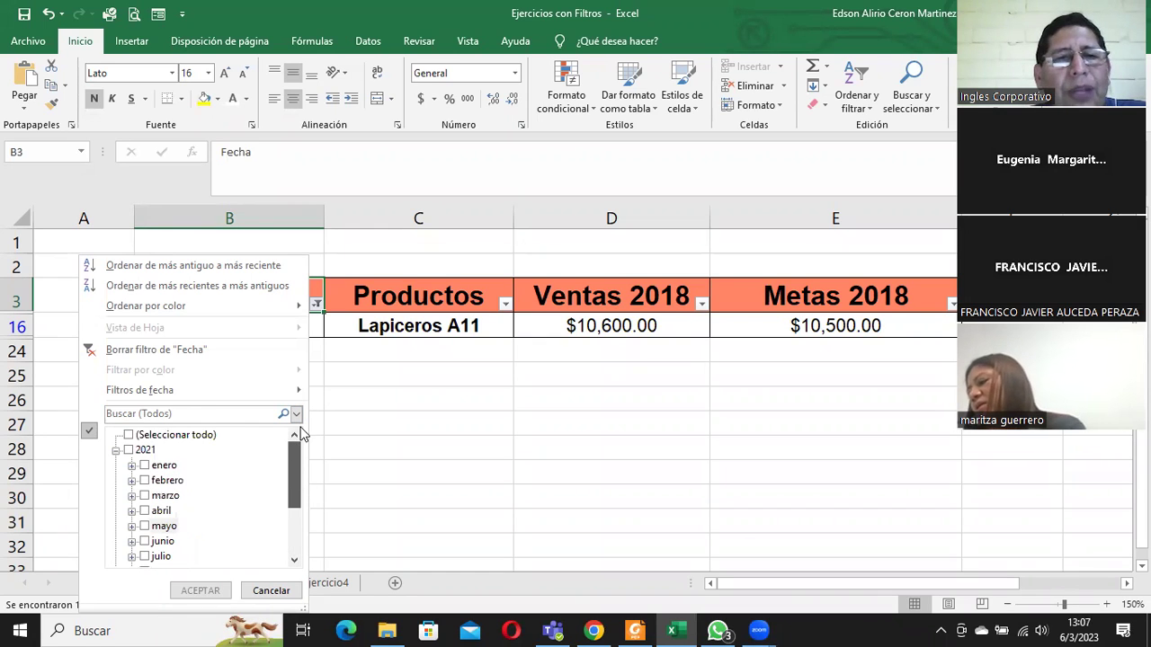
left_click(129, 436)
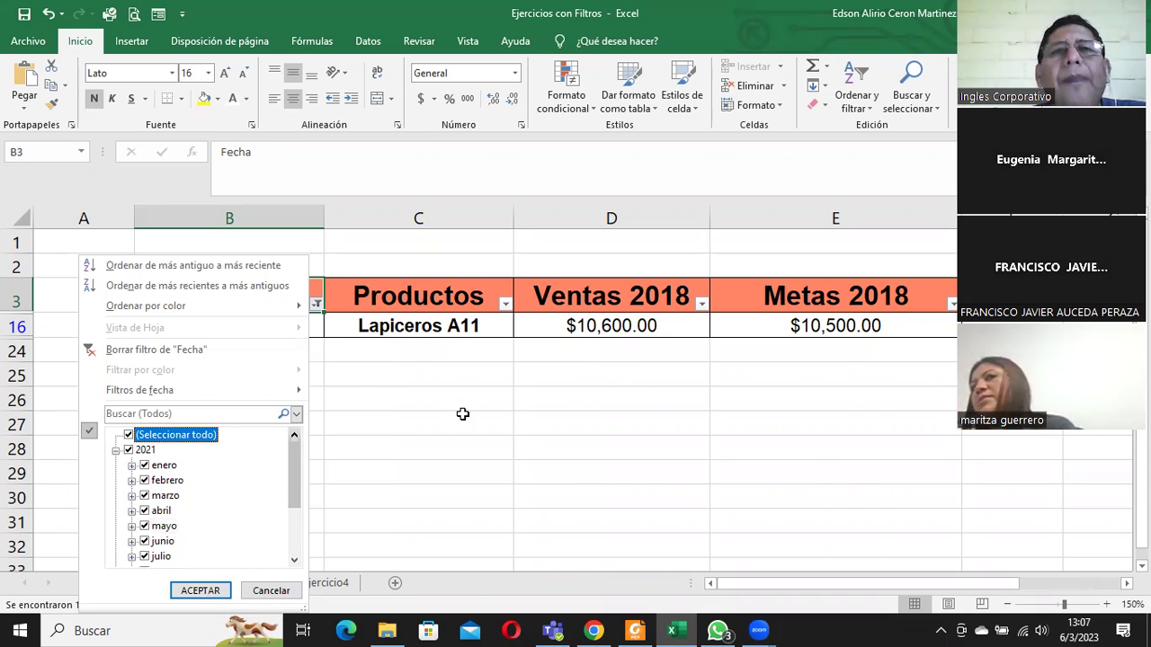
key("Return")
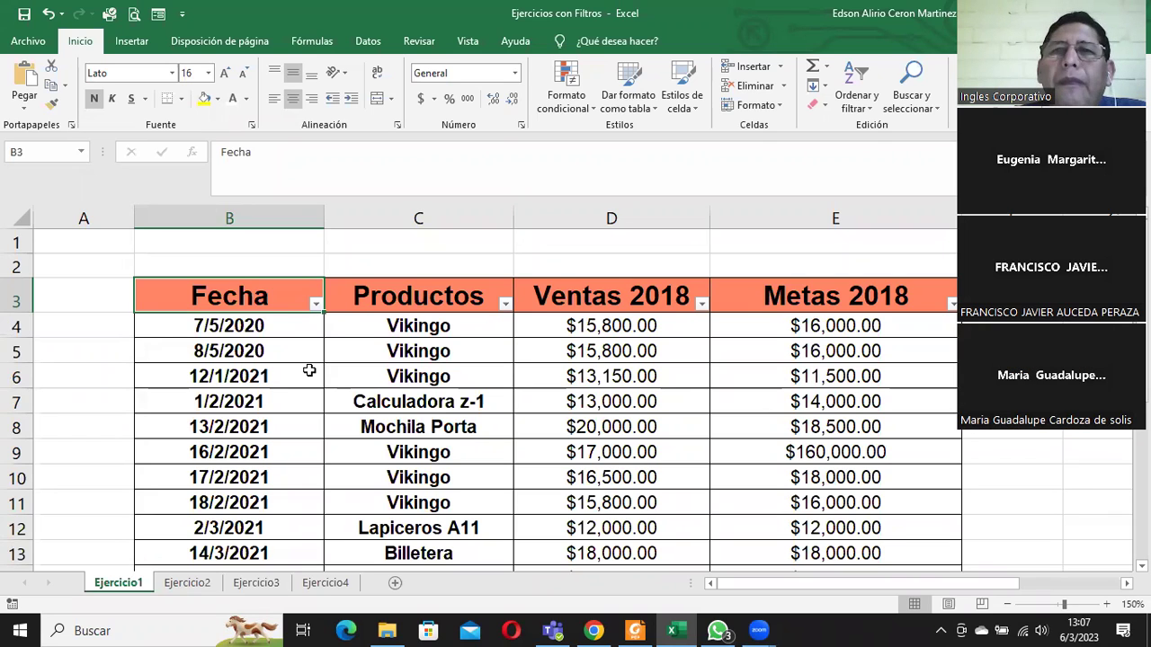
left_click(316, 304)
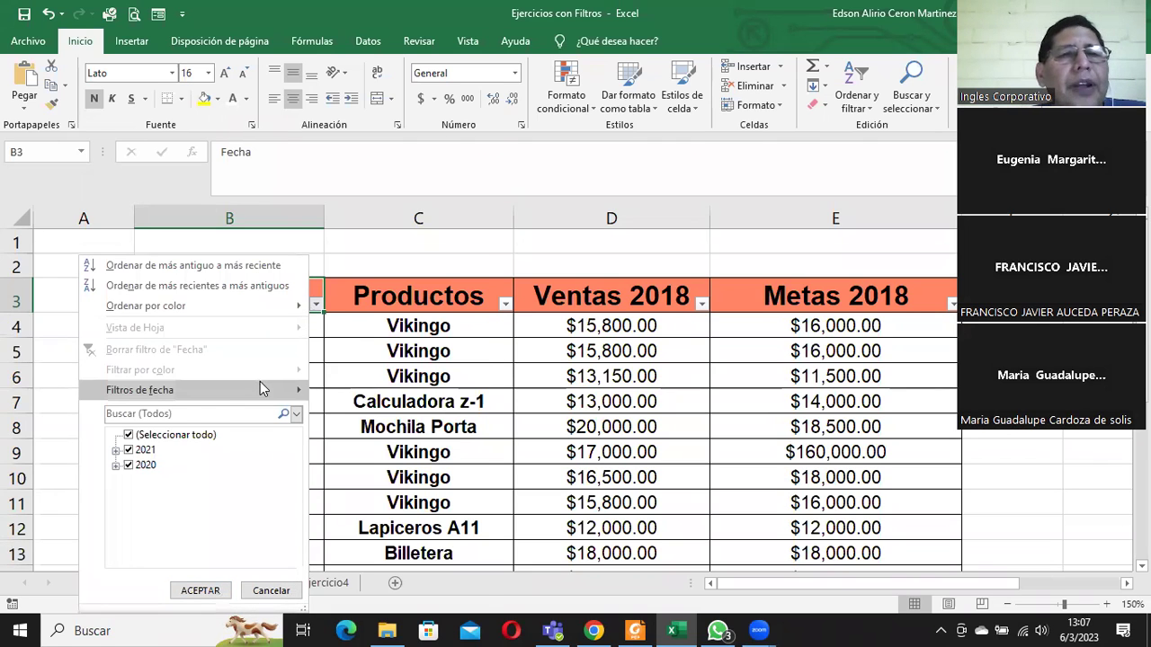
mouse_move(200, 393)
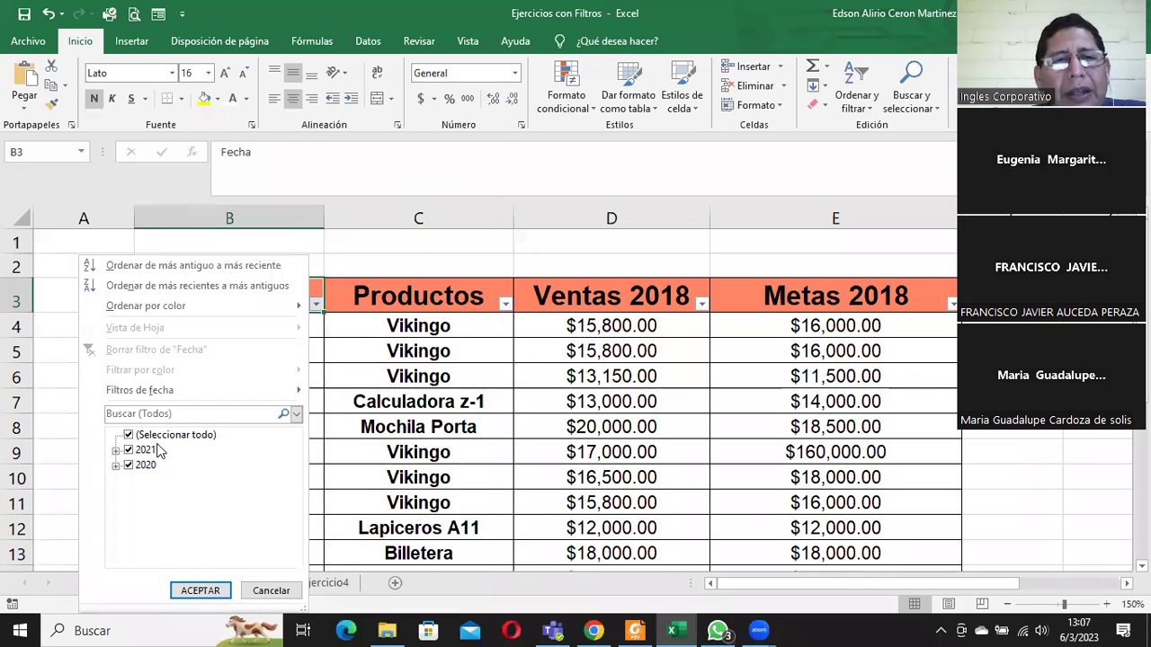
left_click(337, 419)
Step: Filter the Productos column to Billetera only
left_click(288, 329)
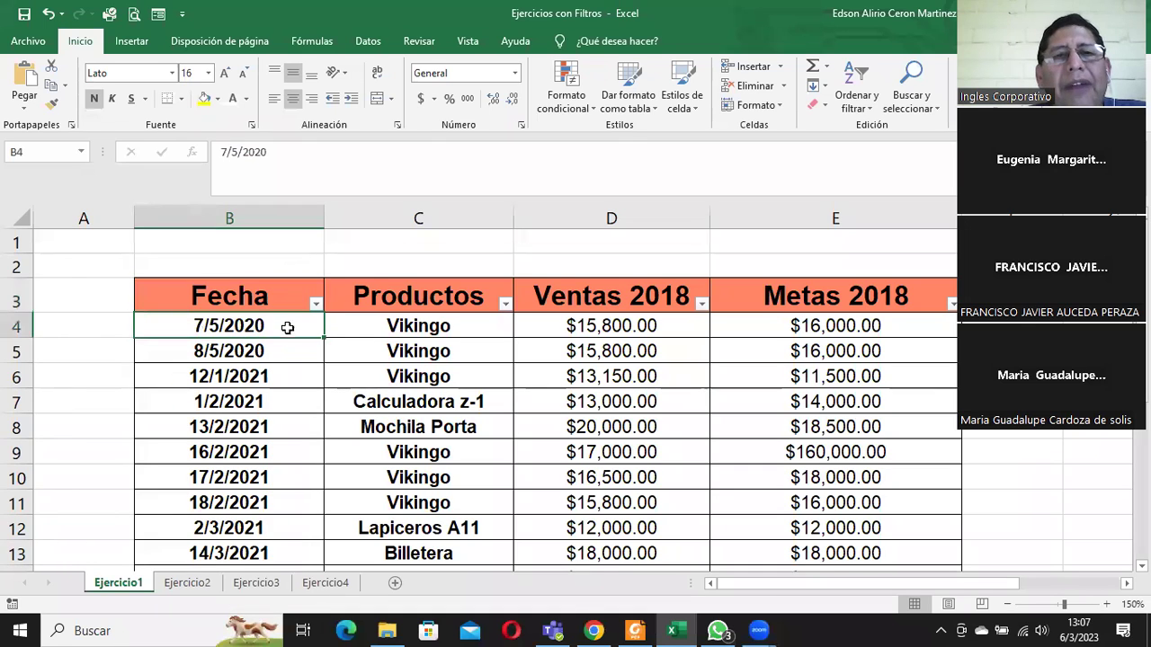
left_click(416, 301)
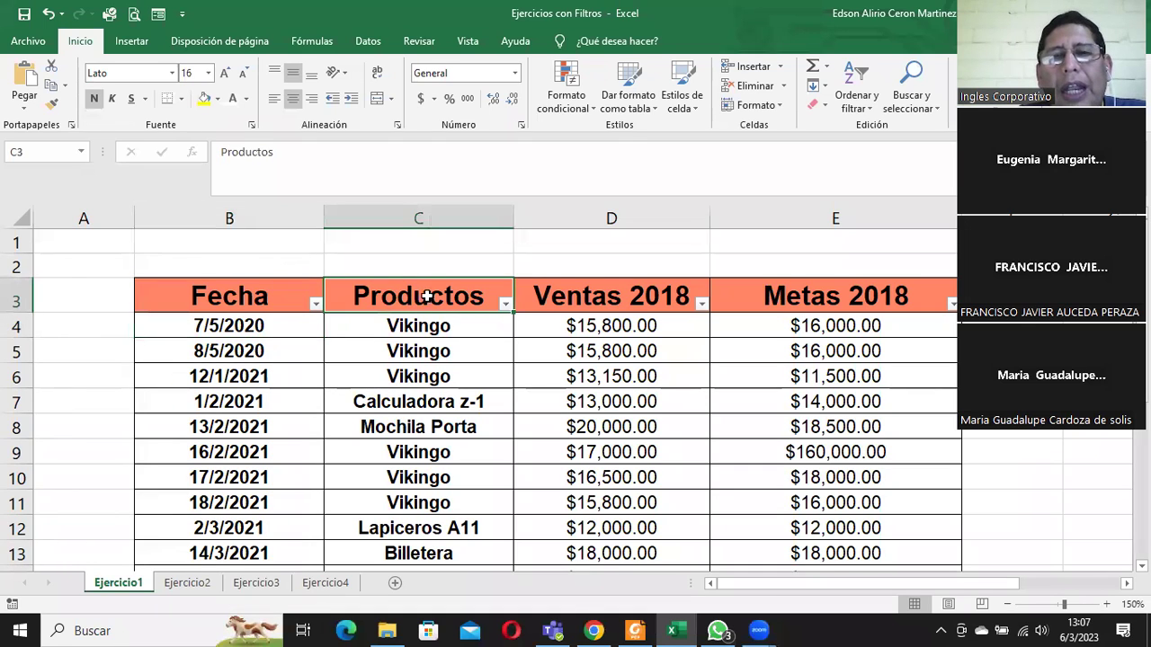
left_click(505, 305)
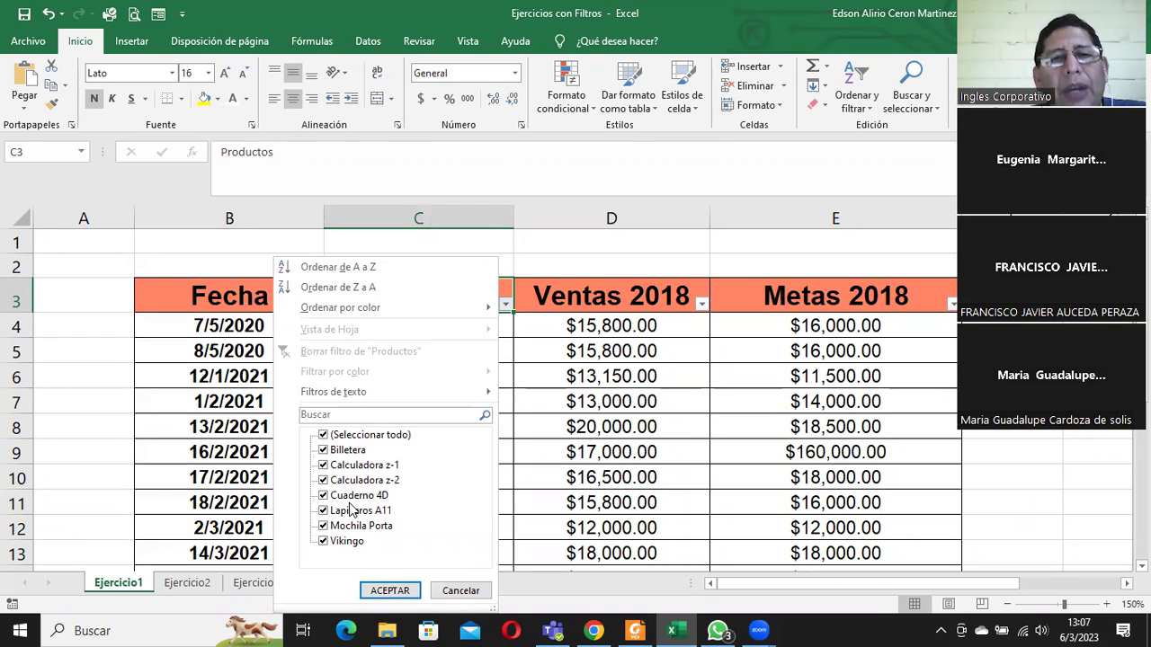
left_click(324, 436)
left_click(324, 450)
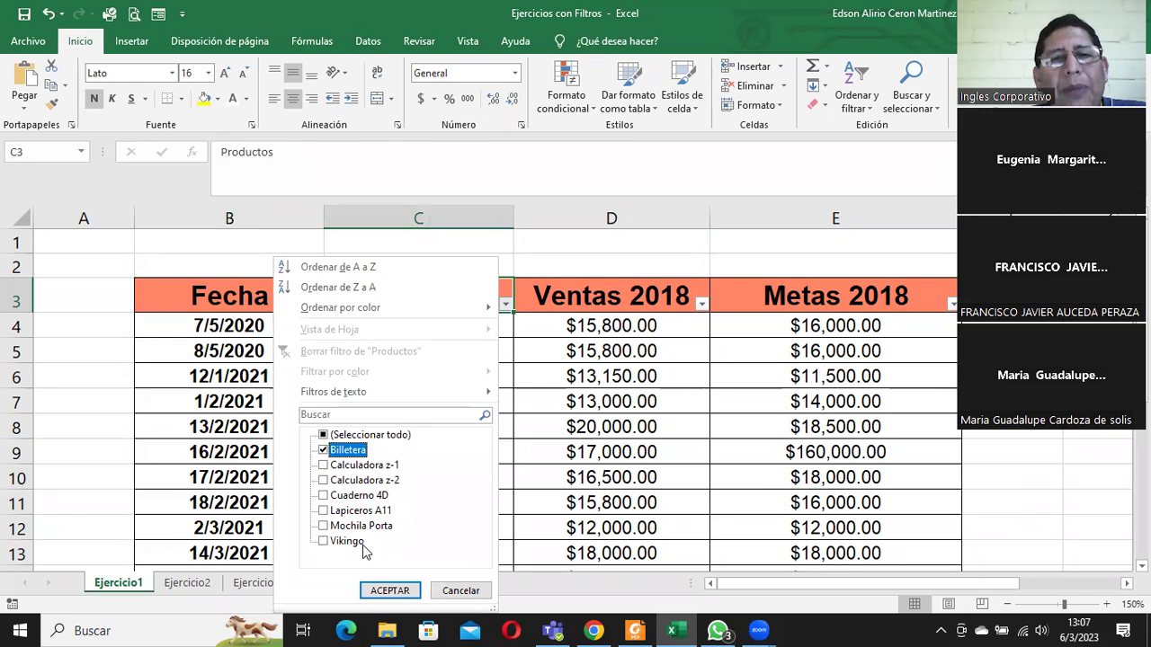
left_click(390, 594)
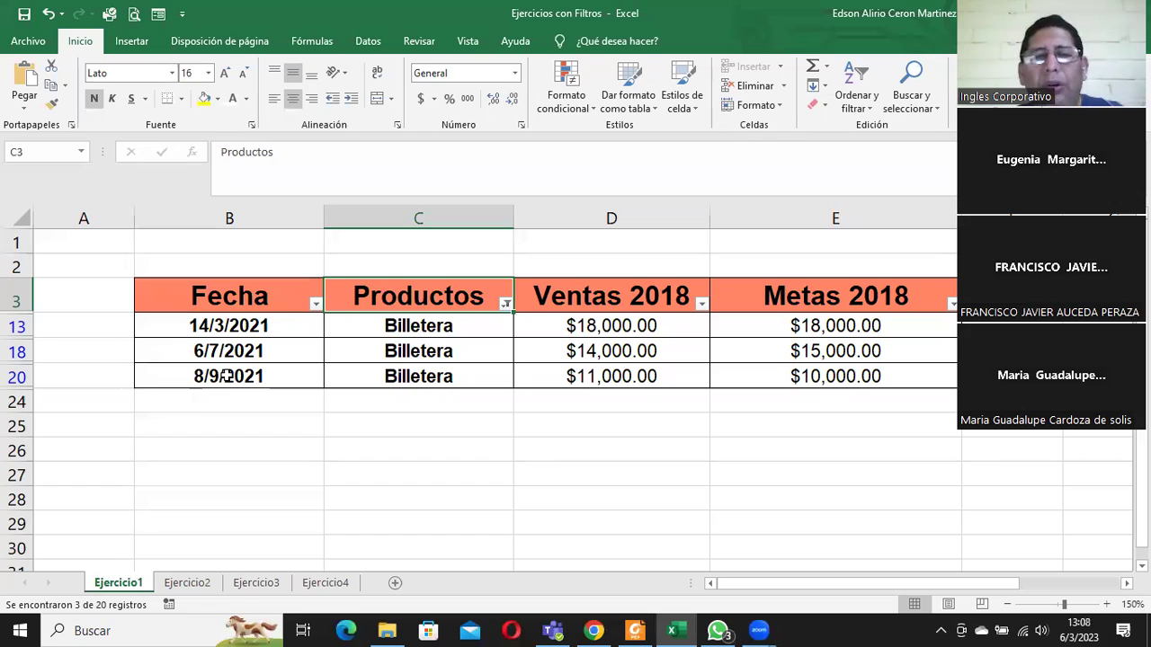
Step: Switch the Productos filter from Billetera to Calculadora z-1 only
left_click(226, 378)
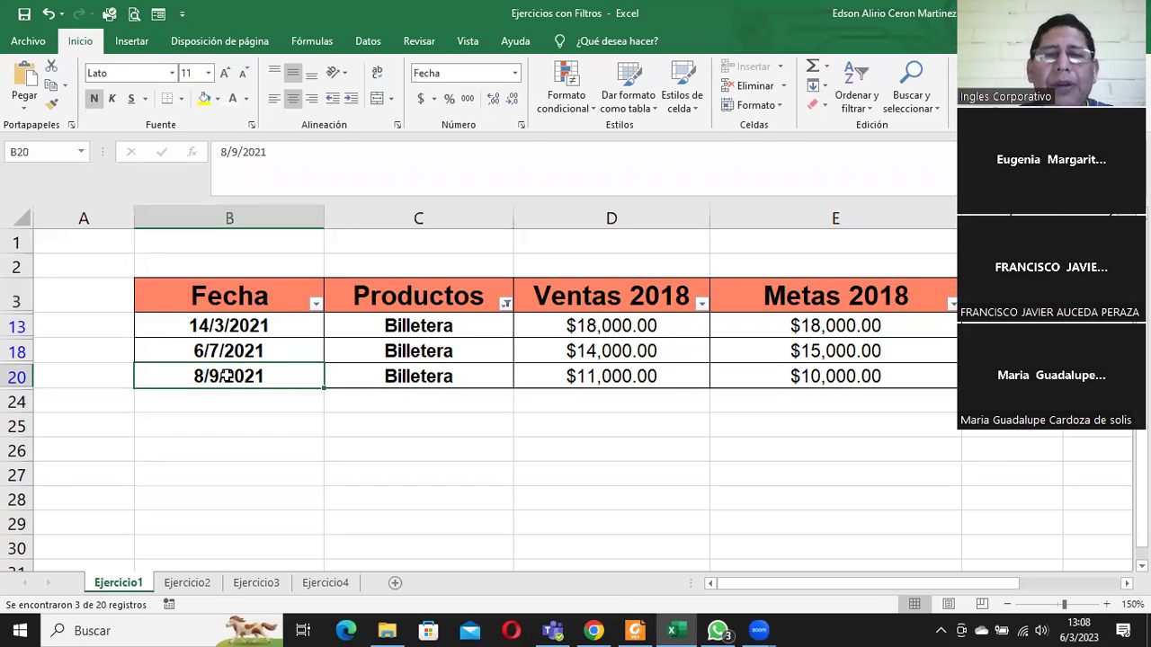
left_click(507, 306)
left_click(325, 451)
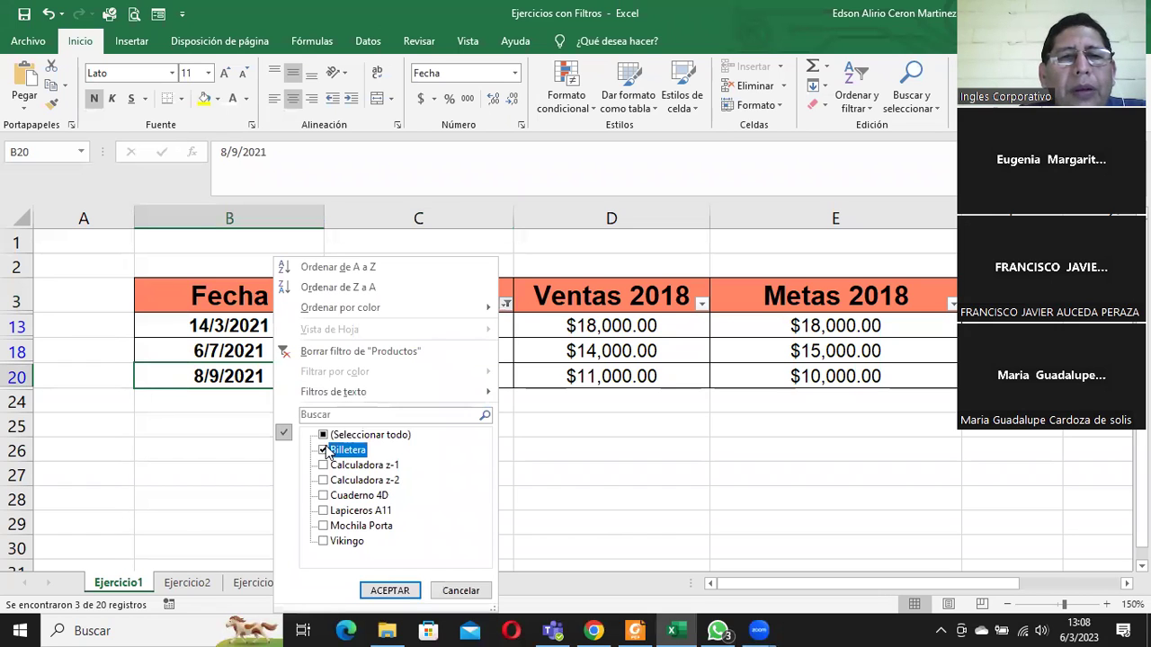
left_click(325, 451)
left_click(325, 466)
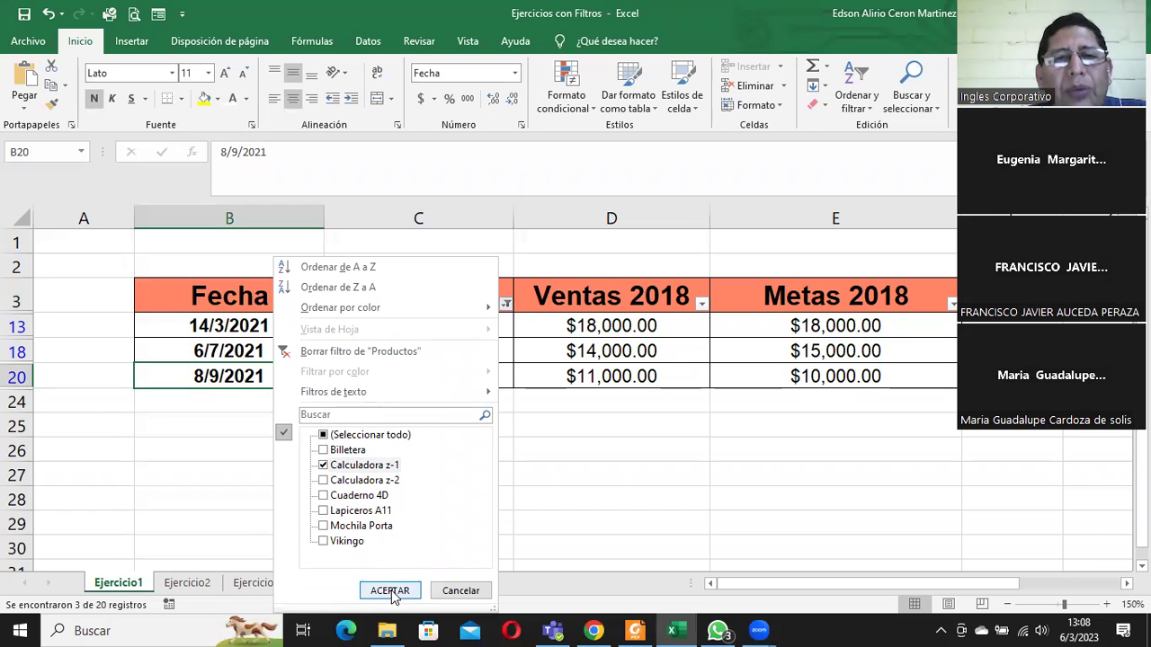
left_click(393, 592)
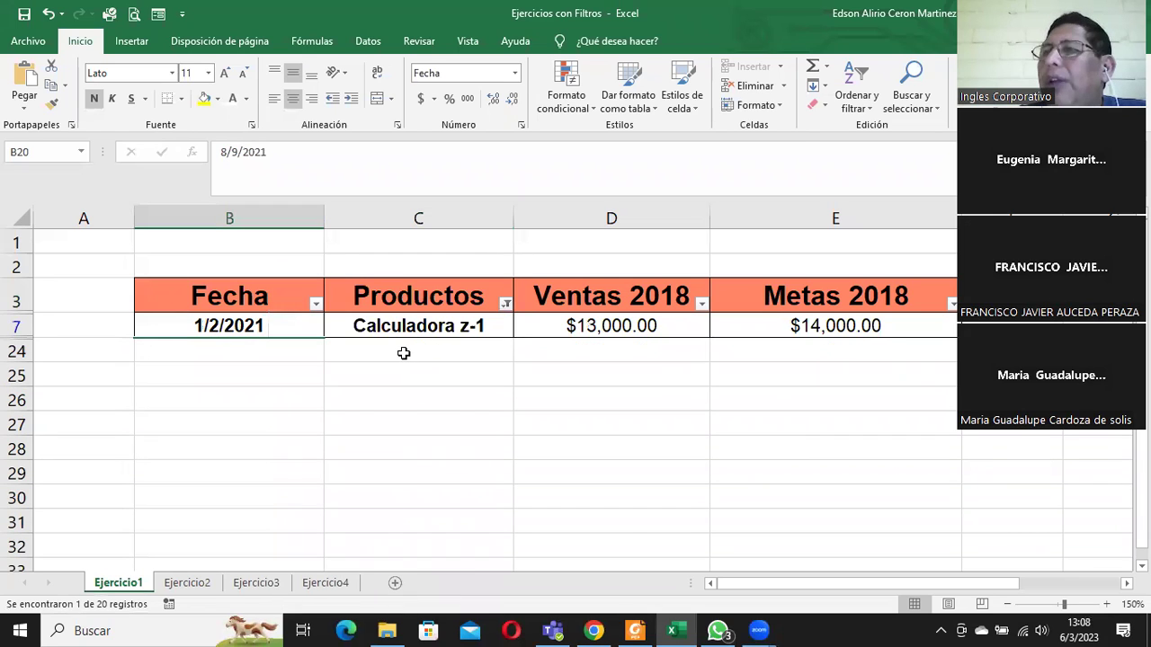
Step: Filter Productos with a Comienza por 'c' text filter
left_click(506, 304)
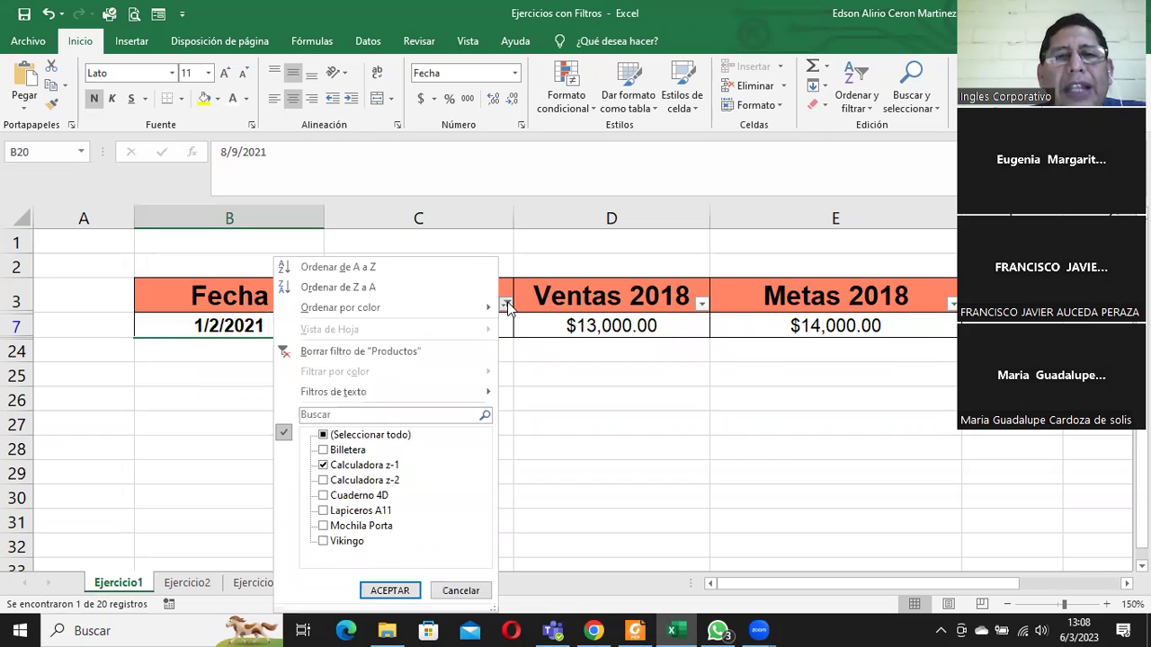
left_click(330, 436)
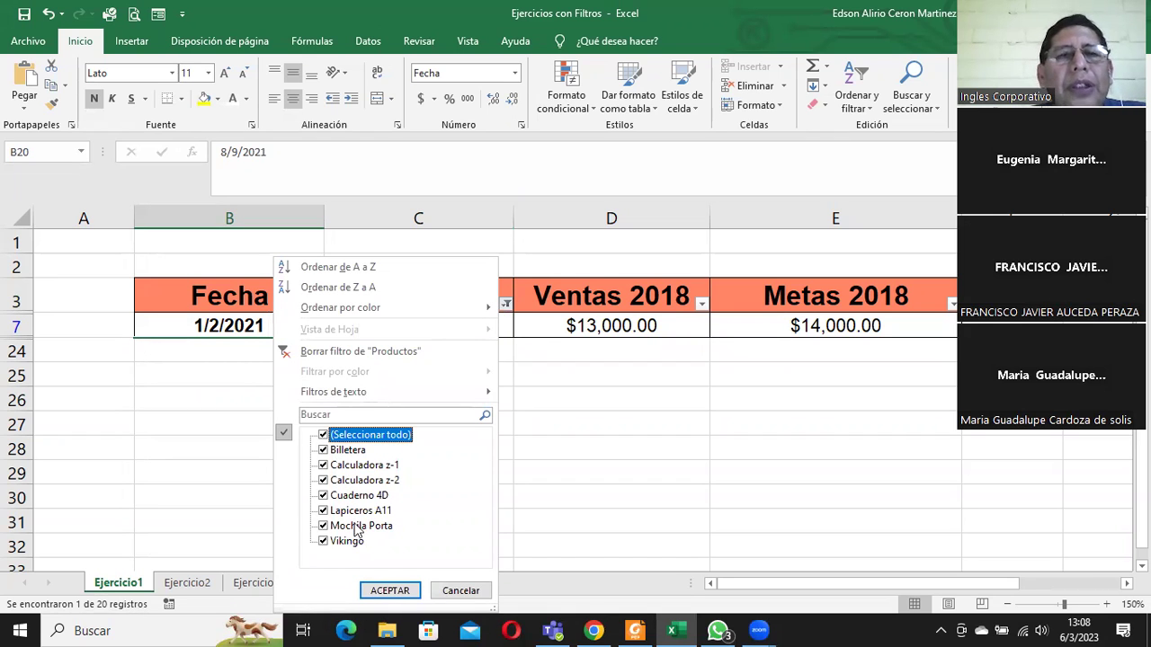
mouse_move(350, 397)
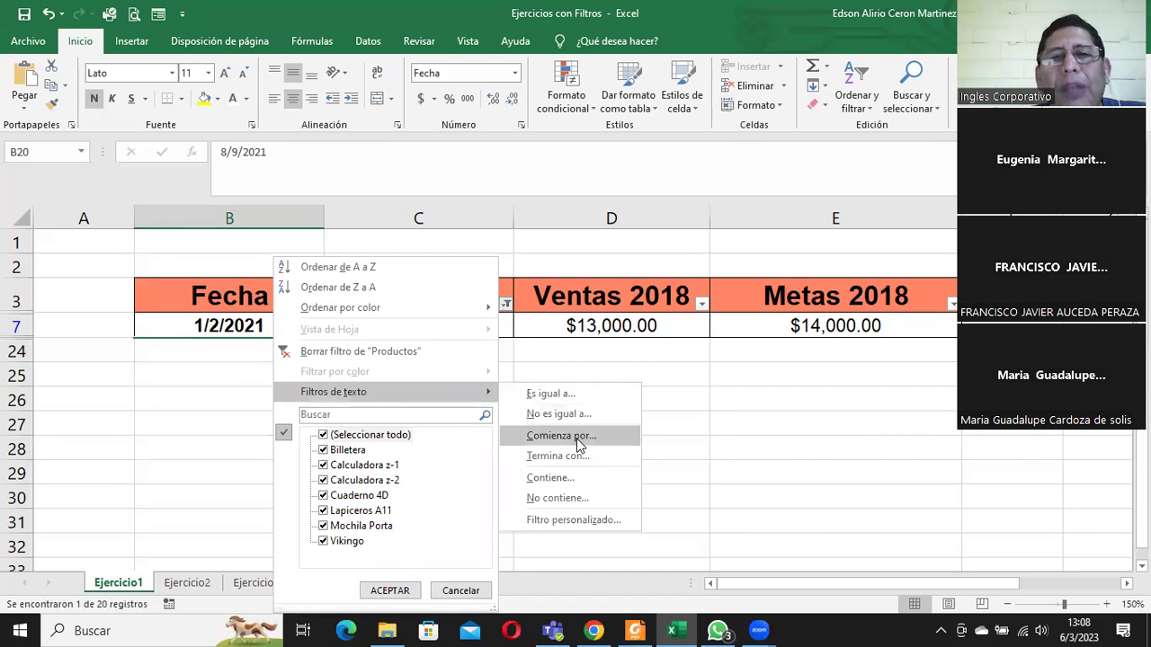
left_click(576, 439)
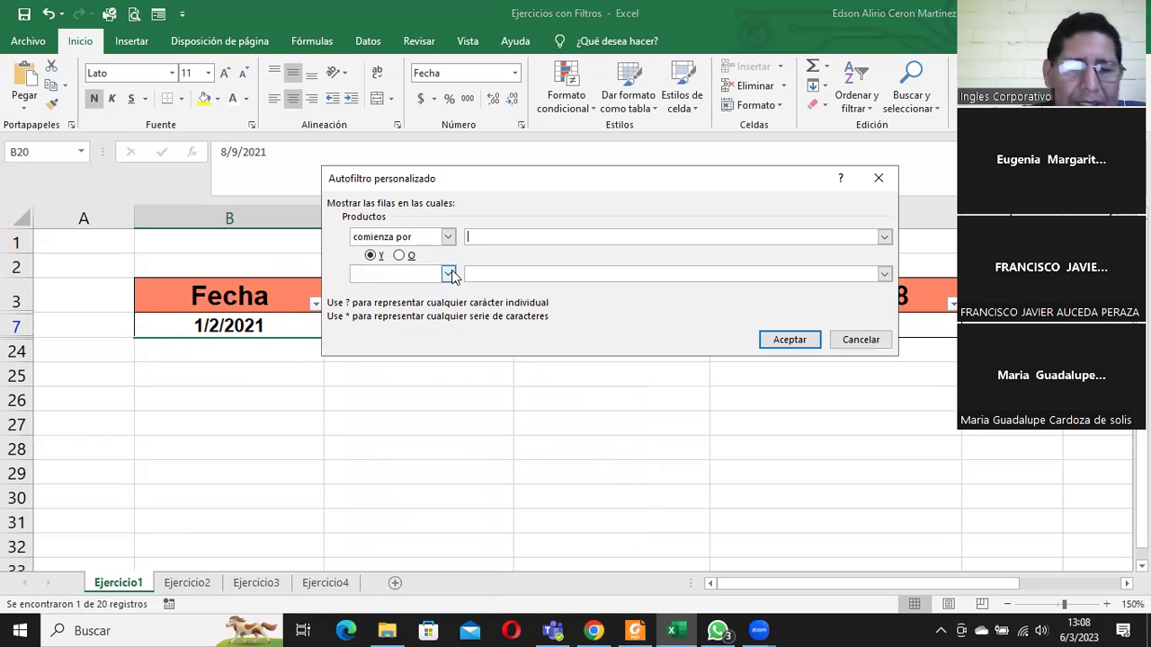
type("c")
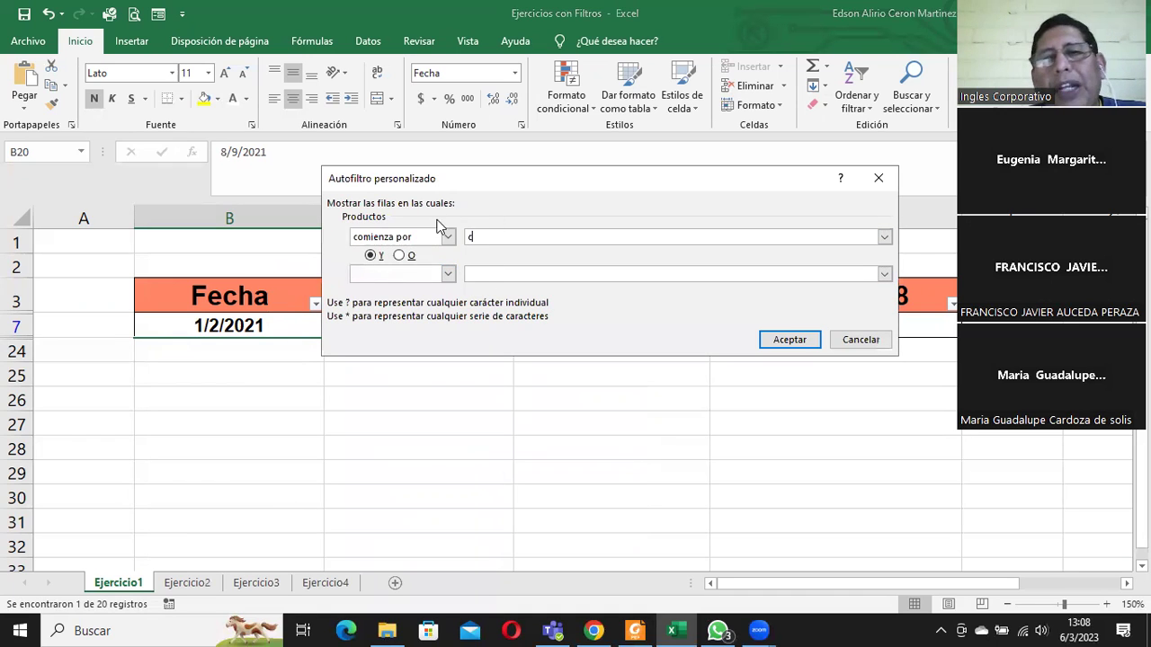
left_click(787, 340)
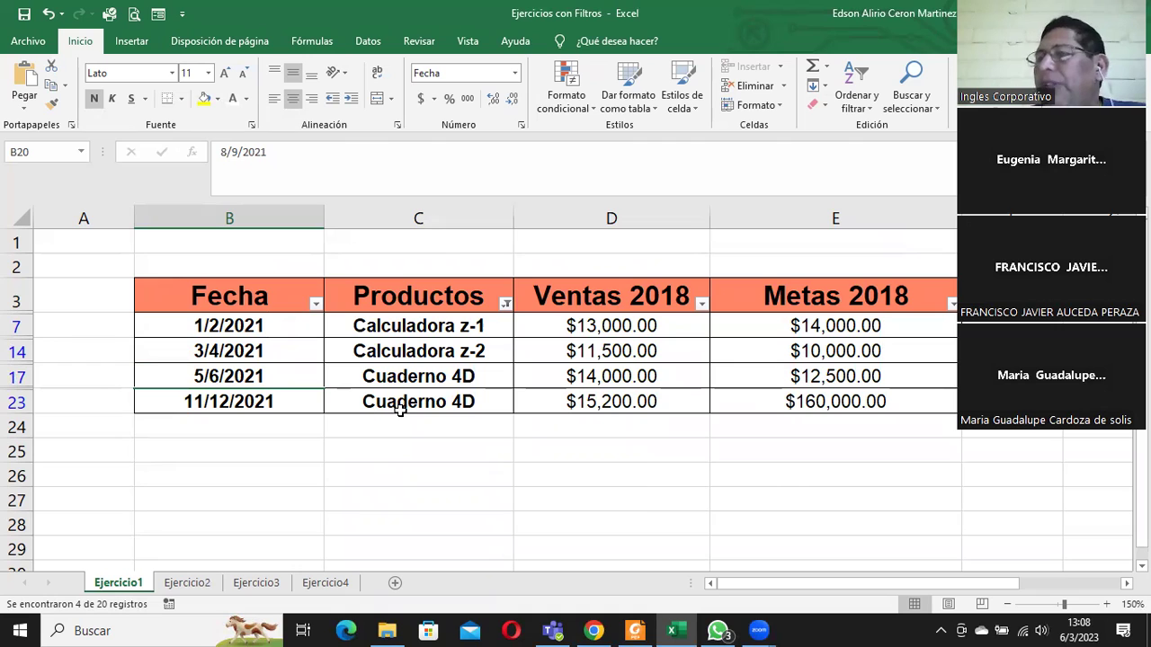
Step: Reapply the begins-with 'c' filter, then clear the Productos filter
left_click(507, 305)
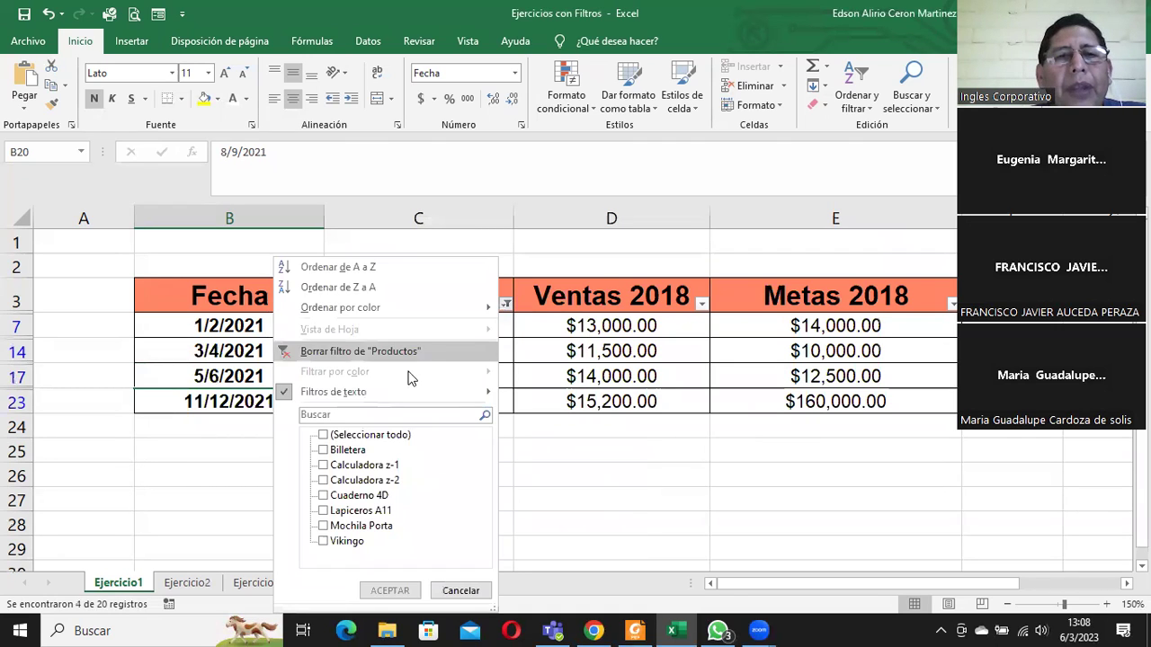
mouse_move(372, 396)
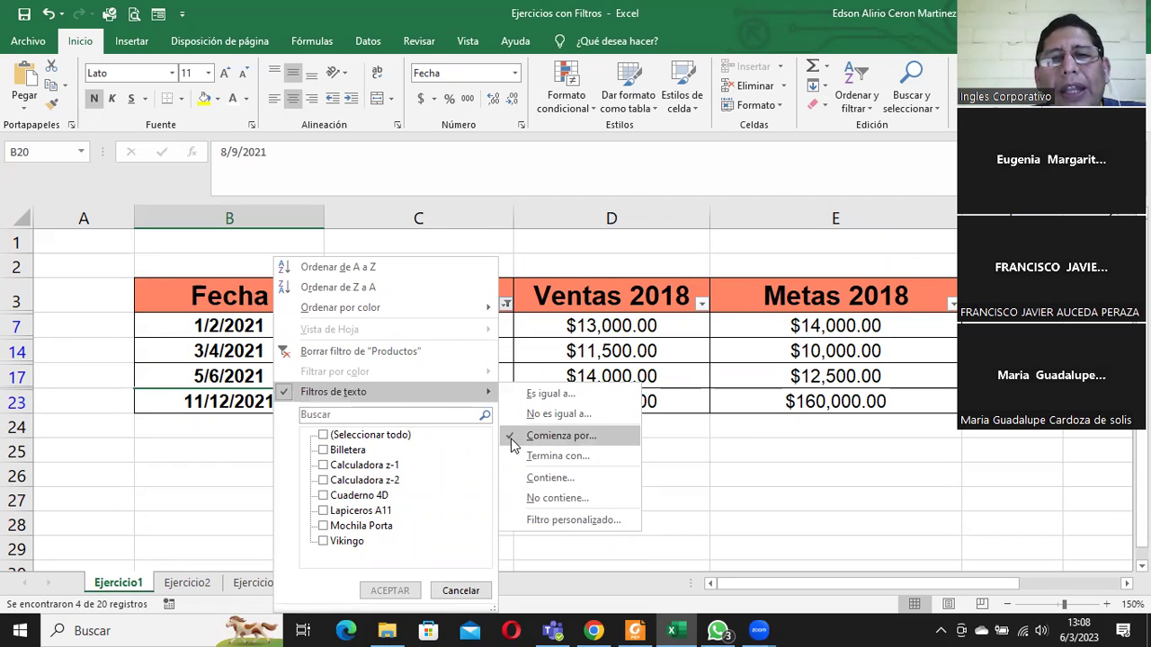
left_click(557, 435)
type("c")
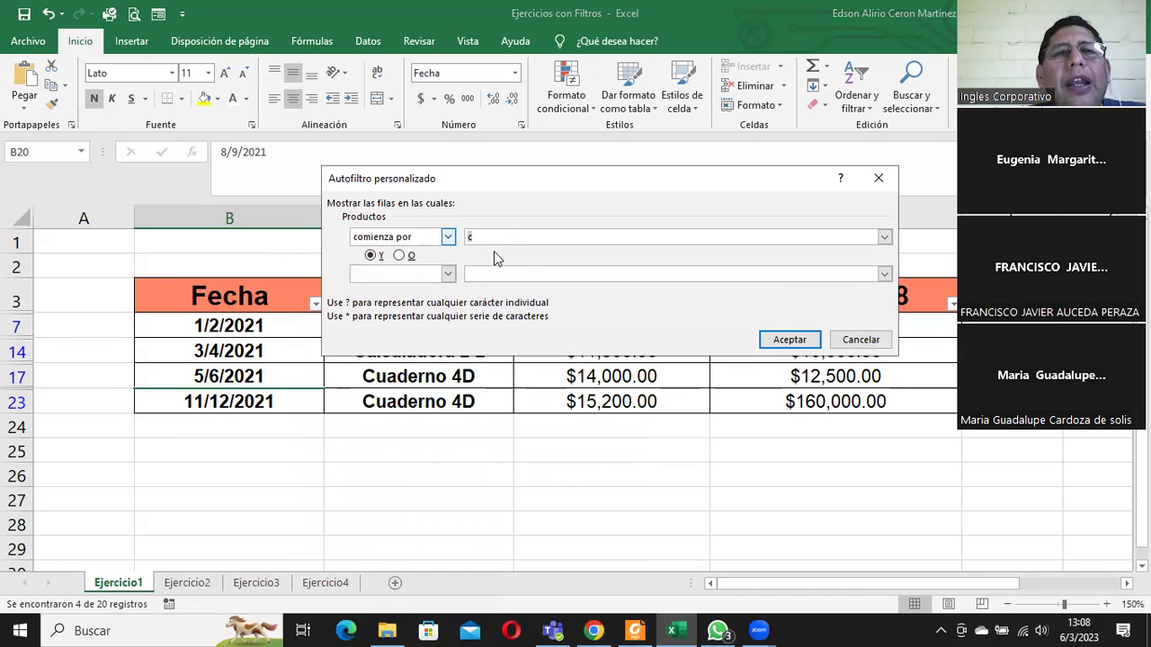
left_click(858, 340)
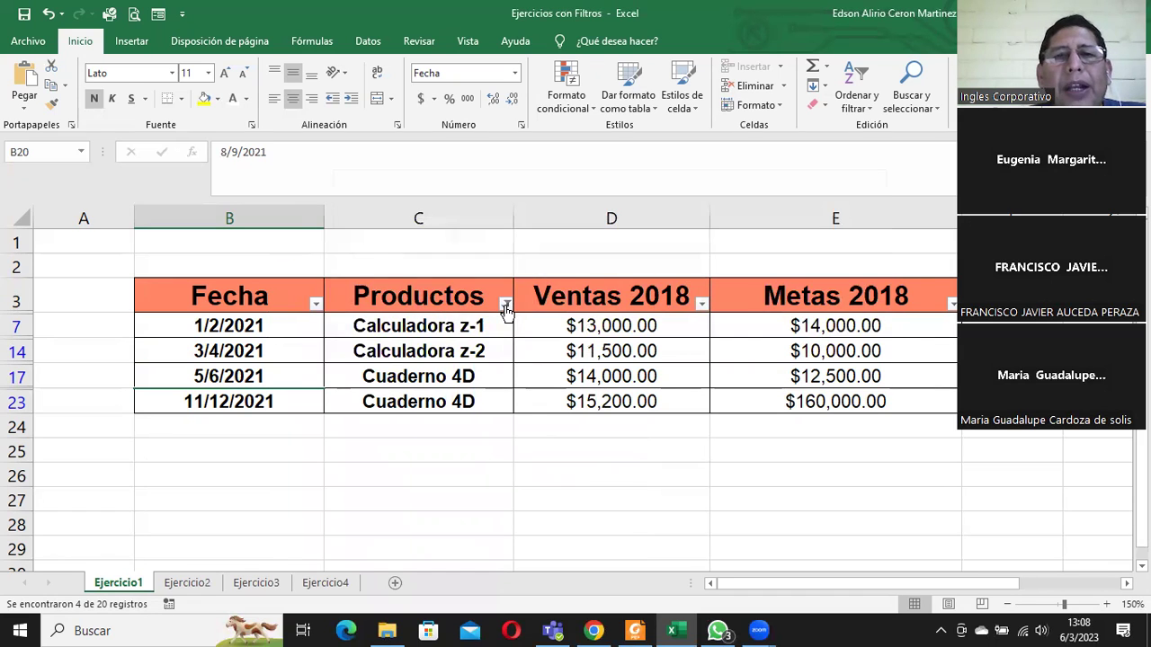
left_click(506, 305)
left_click(357, 351)
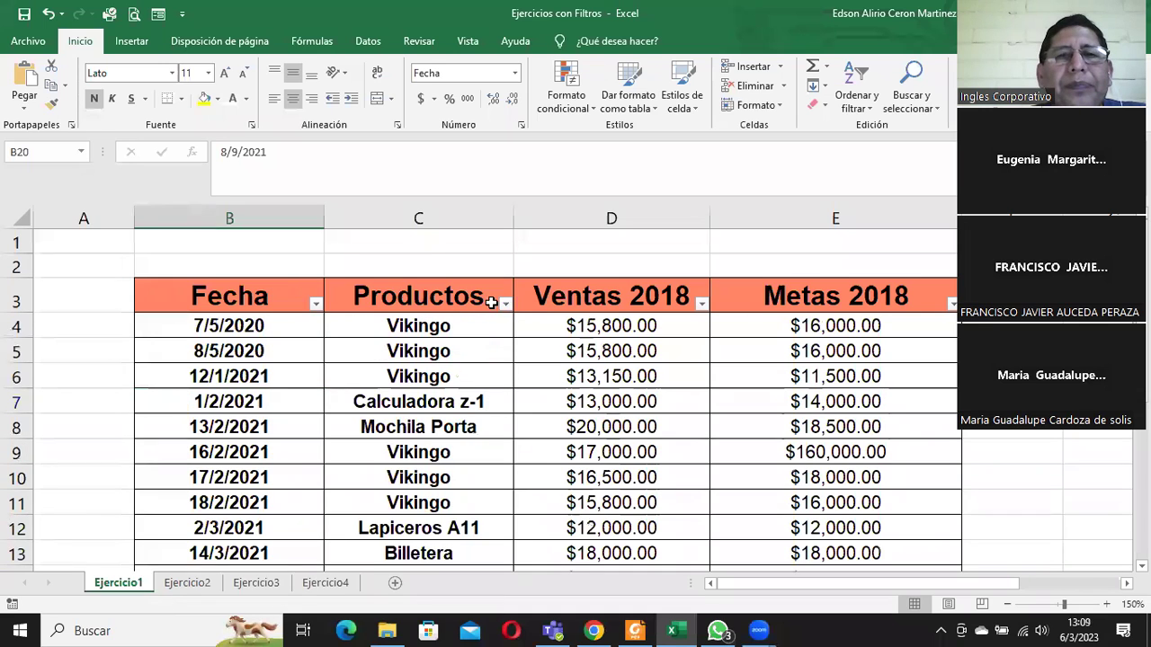
Step: Apply a Productos Contiene 'M' text filter
left_click(506, 304)
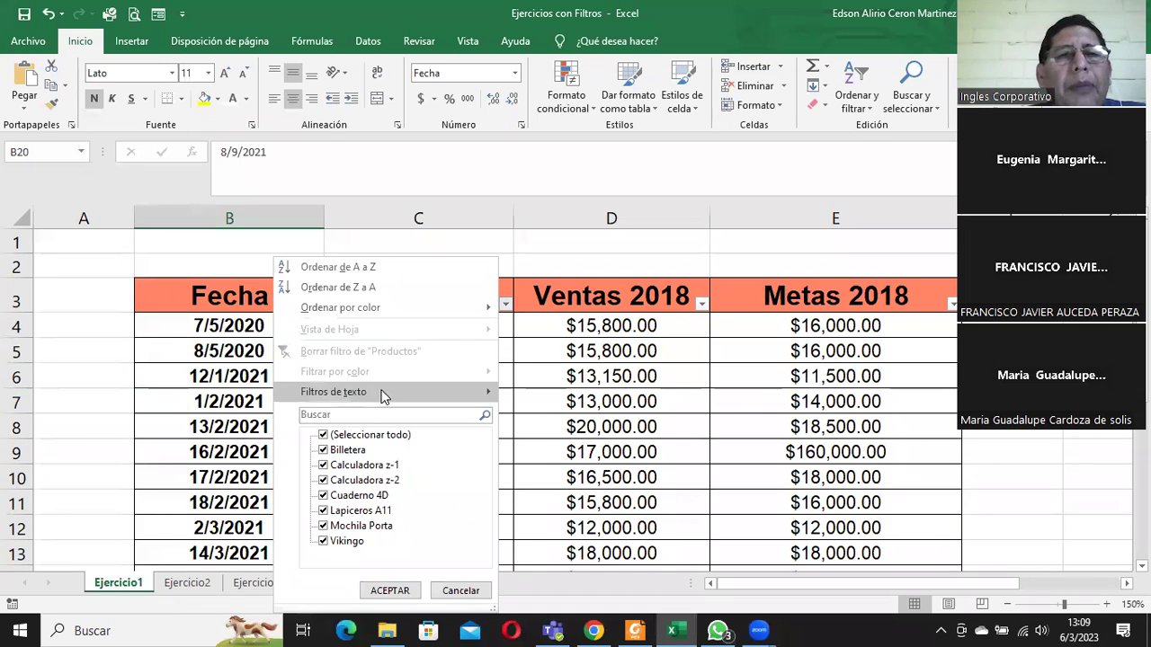
mouse_move(343, 397)
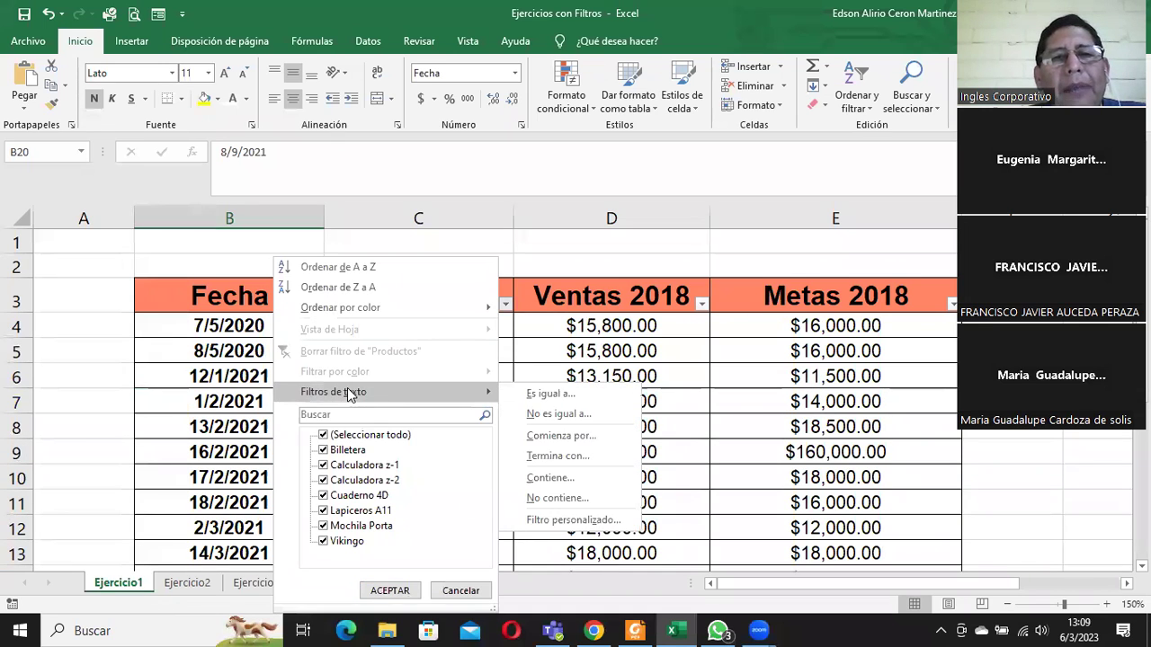
left_click(565, 438)
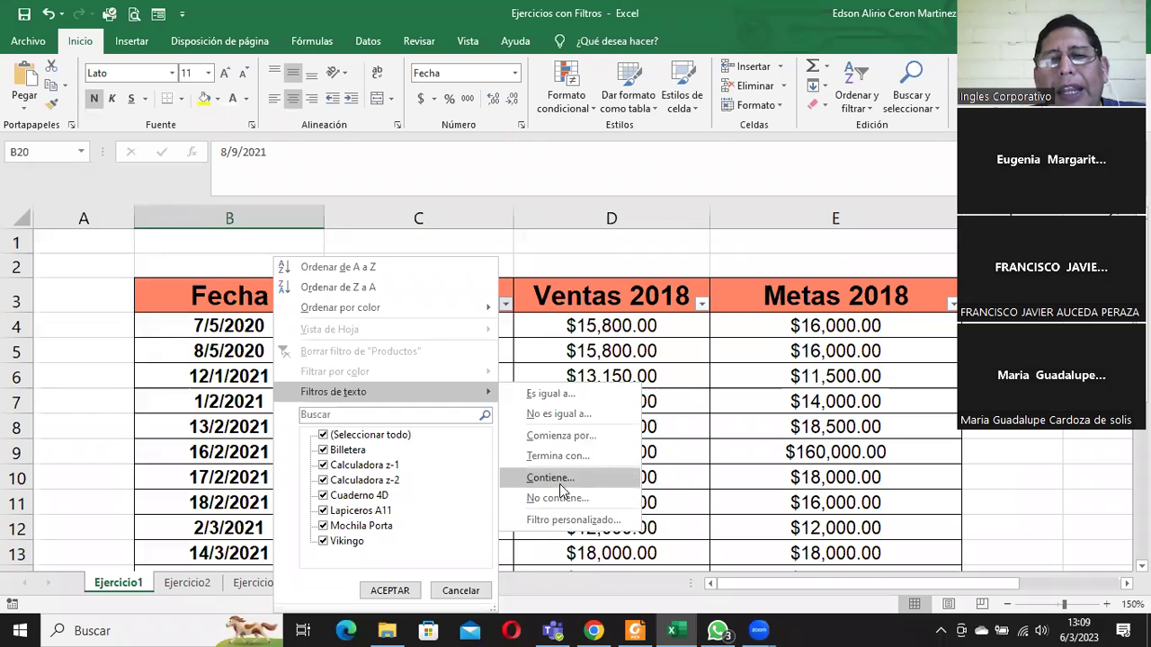
left_click(564, 481)
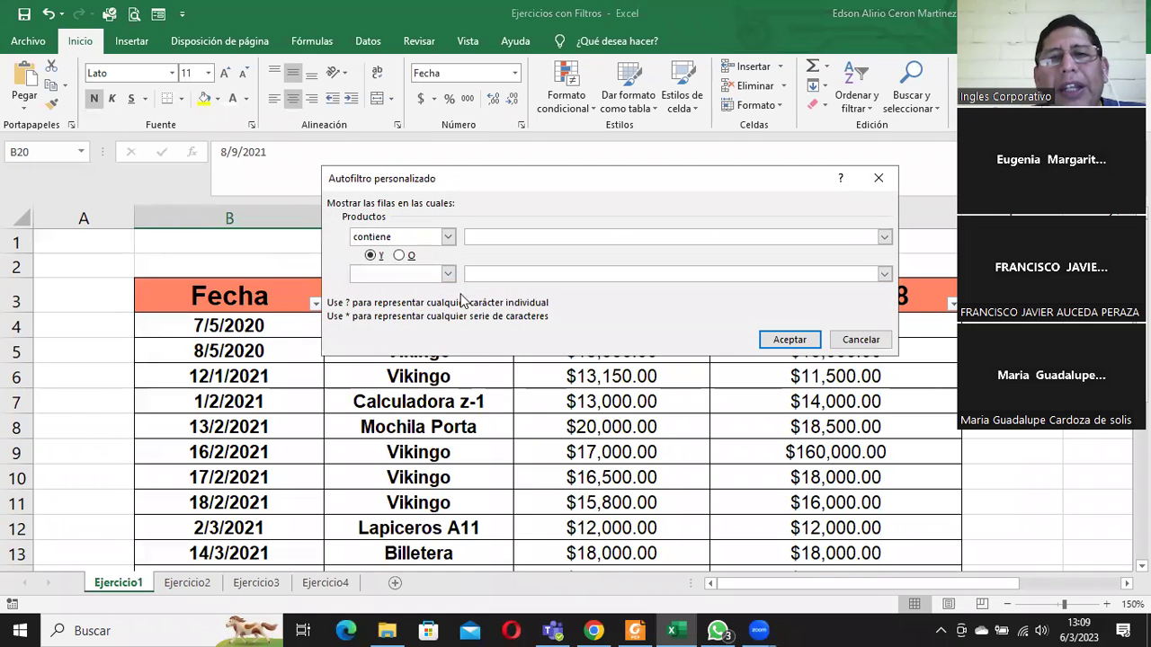
left_click(490, 236)
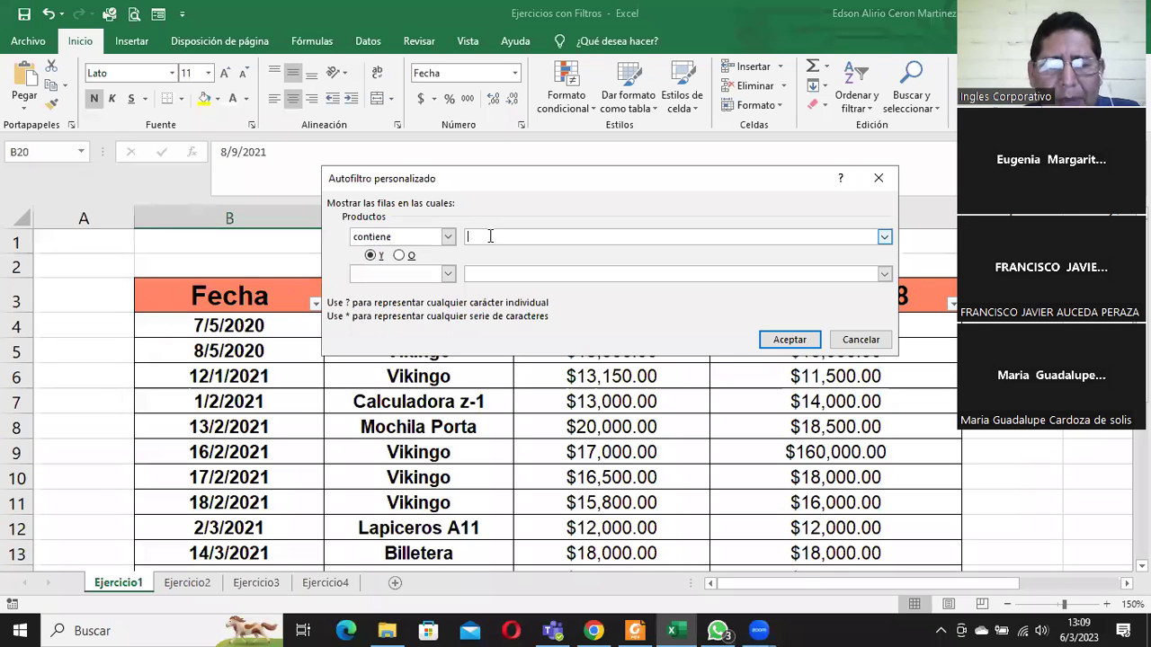
left_click(780, 341)
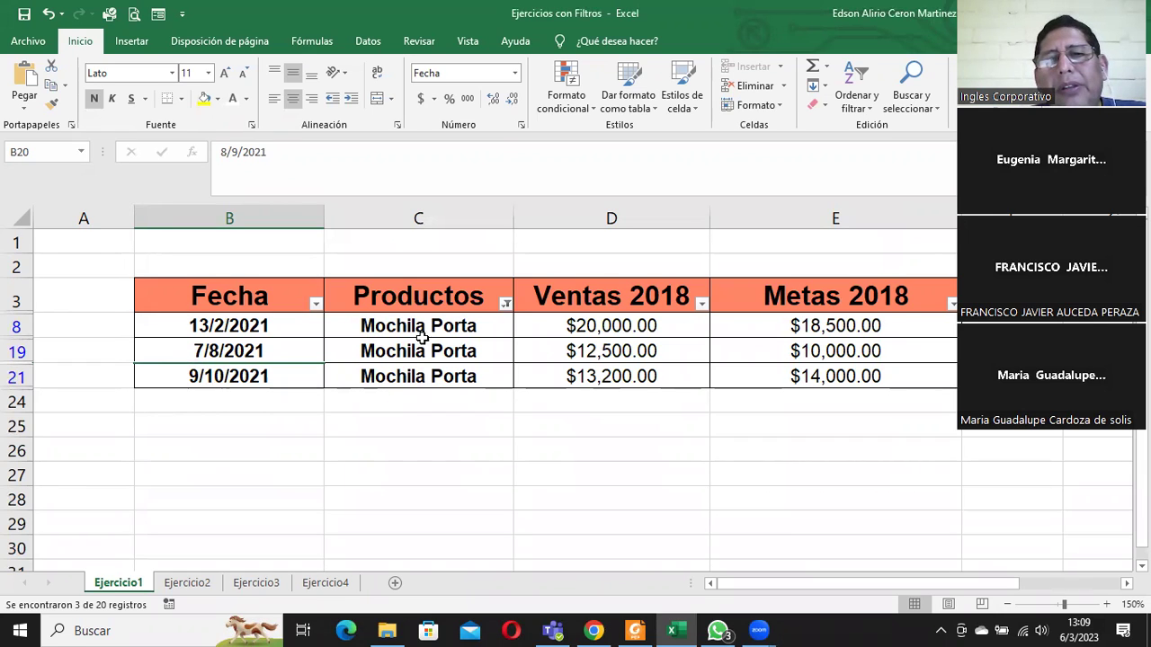
Step: Change the Productos filter to Contiene 'C', showing 9 of 20 records
left_click(506, 305)
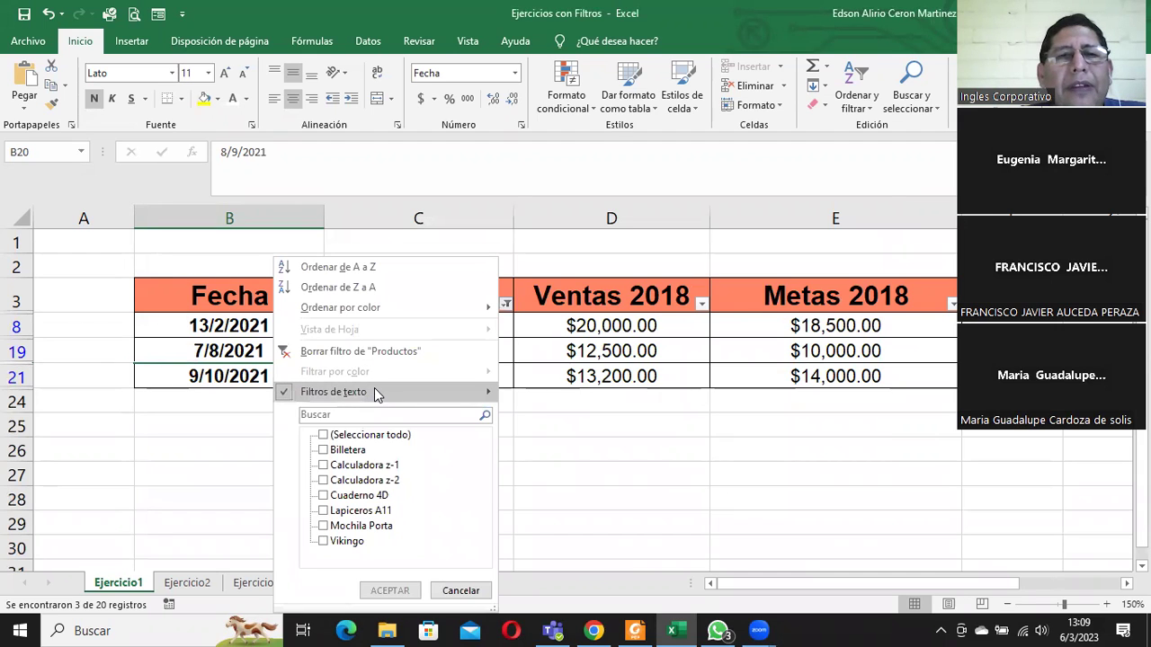
mouse_move(393, 392)
left_click(532, 478)
type("C")
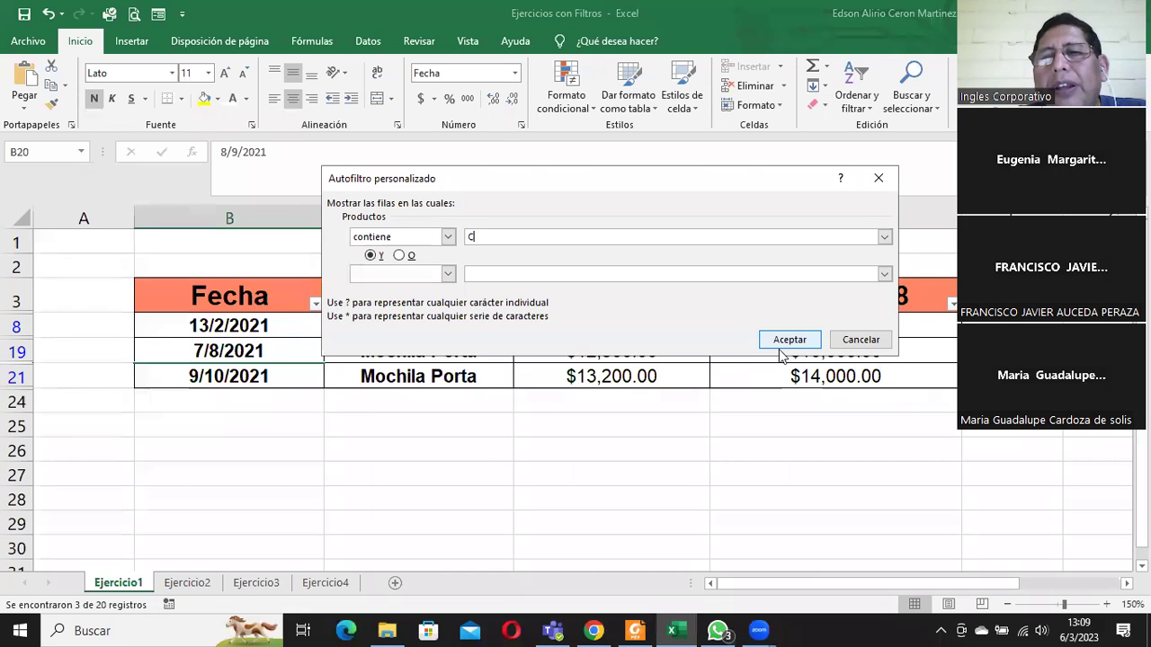
left_click(787, 339)
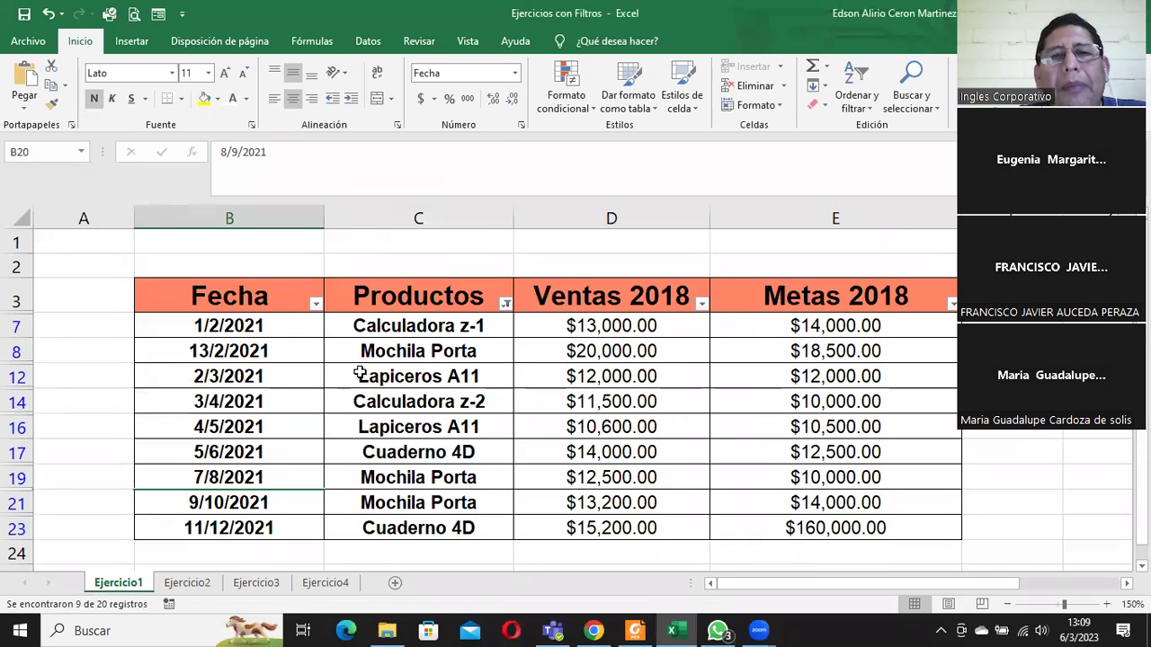
Step: Count the visible Productos cells, then clear the 'contiene C' Productos filter so all rows return
left_click(363, 328)
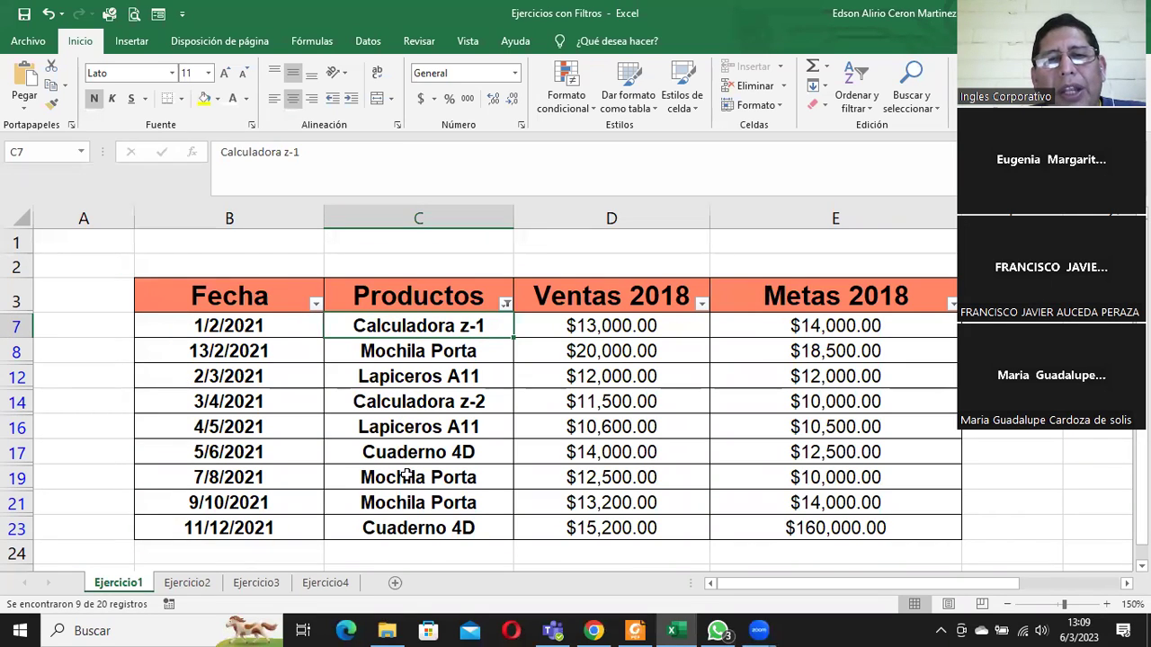
left_click_drag(377, 329, 391, 529)
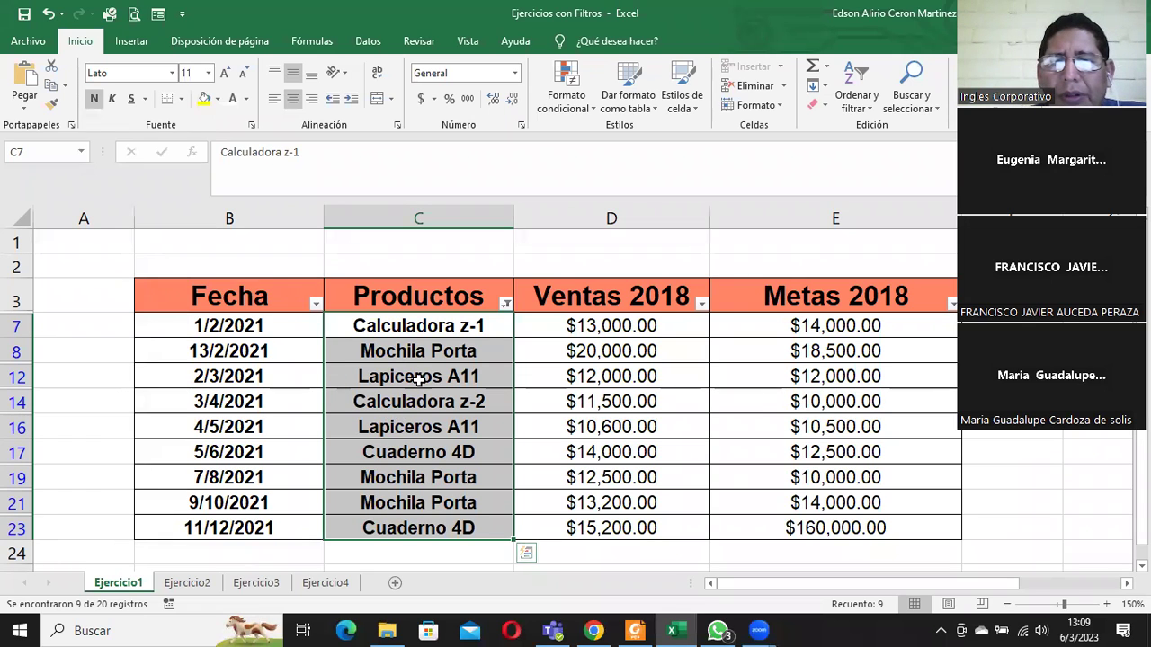
left_click(505, 304)
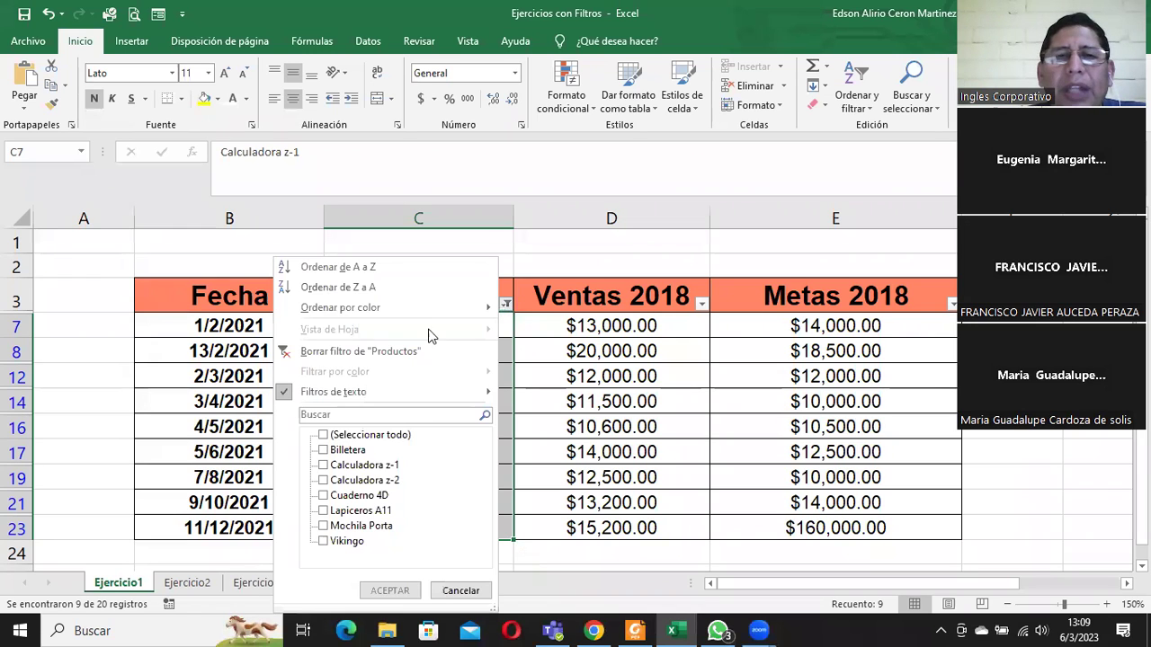
left_click(364, 352)
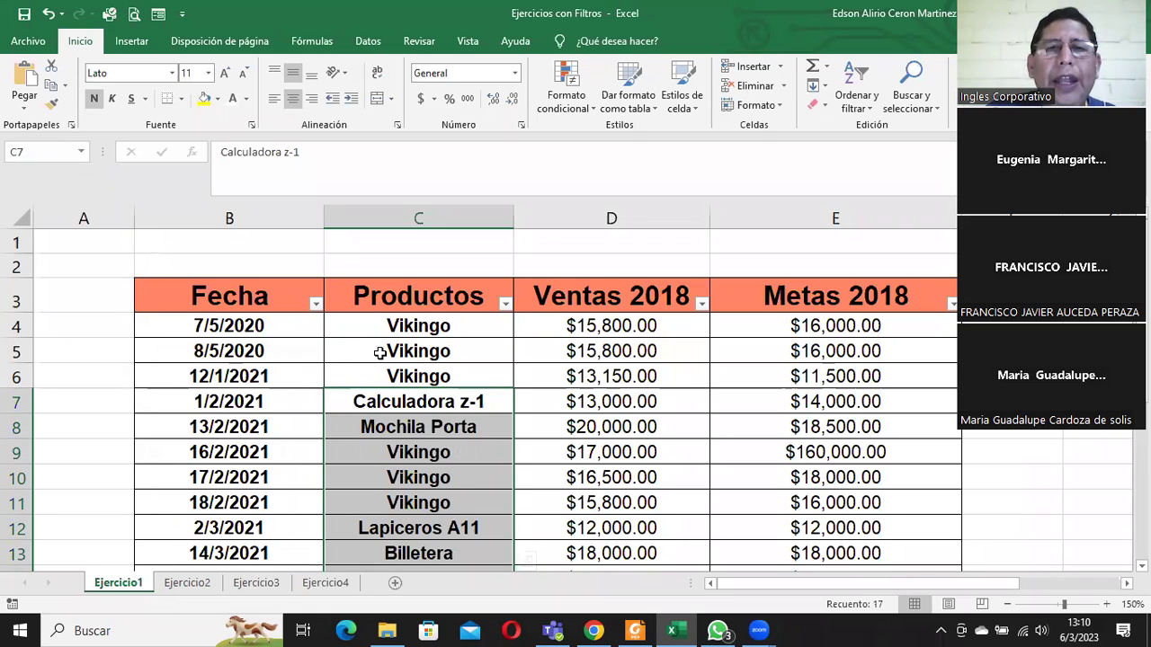
Step: Look over the Productos and Fecha filter lists, closing each without changes
left_click(382, 346)
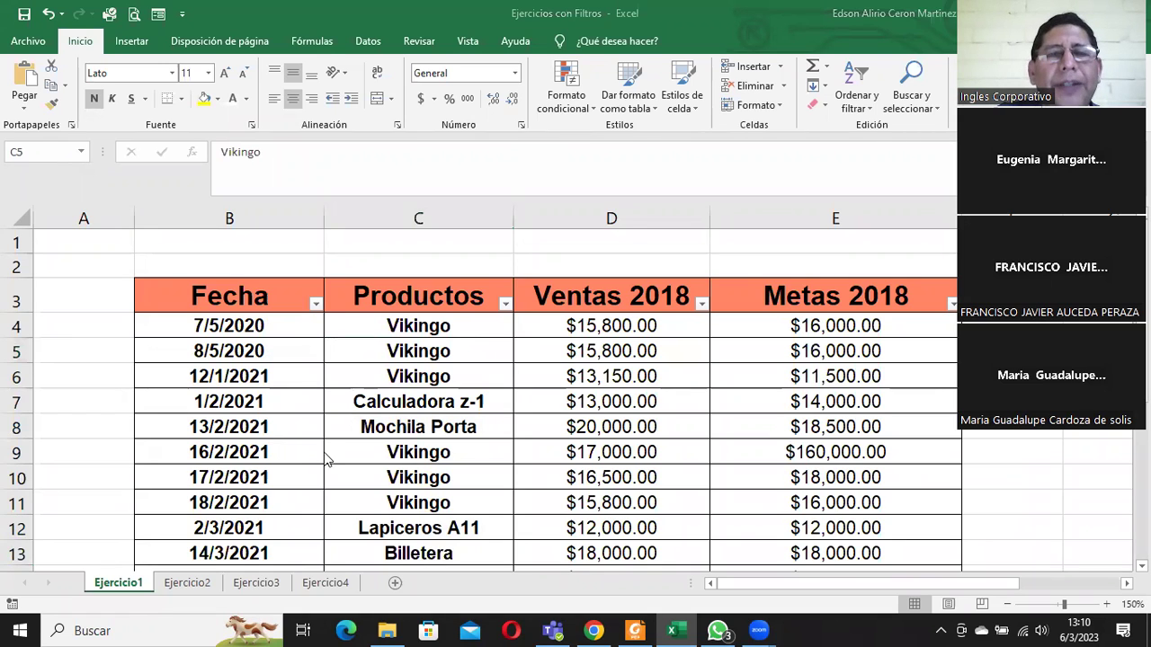
left_click(438, 326)
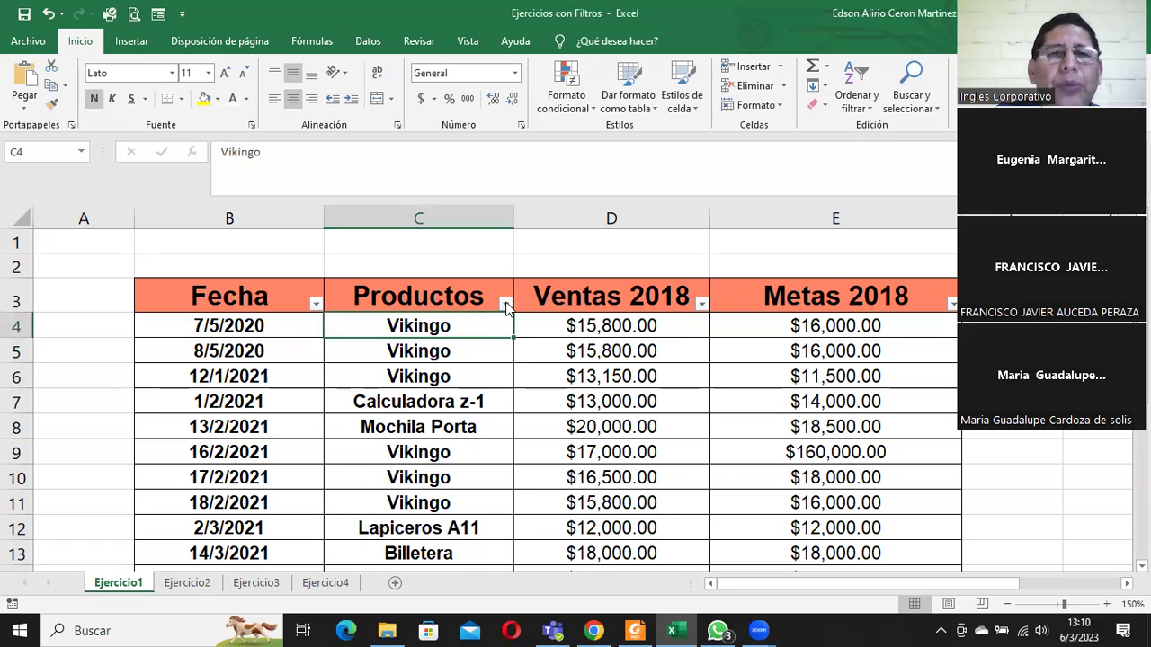
left_click(506, 306)
mouse_move(367, 392)
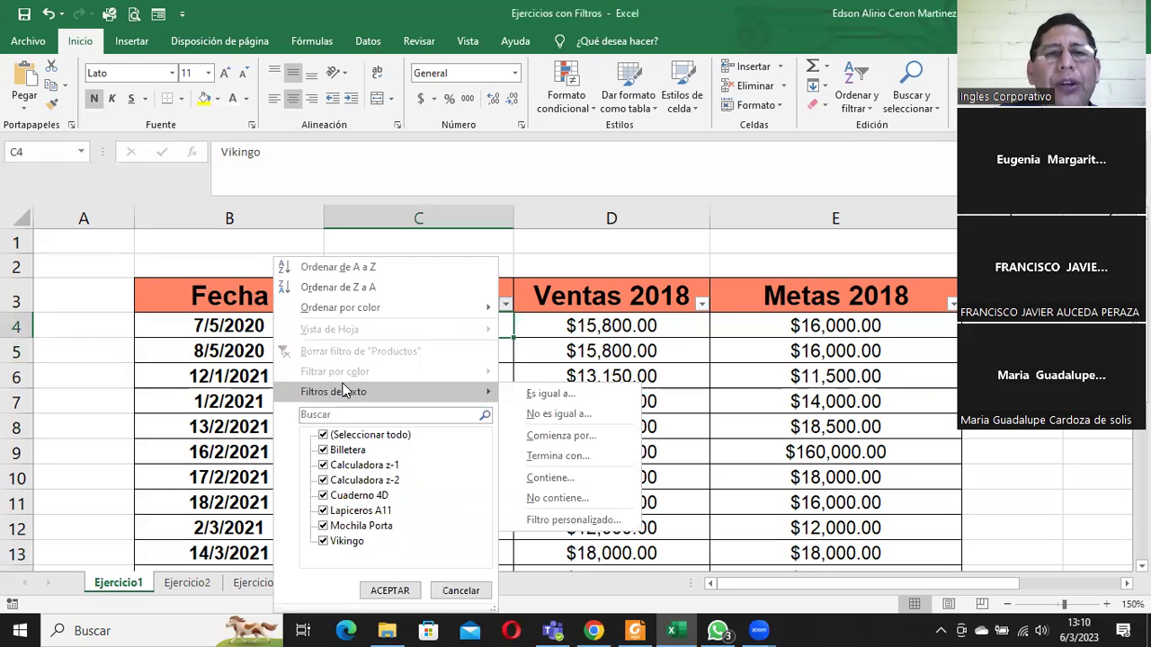
left_click(216, 400)
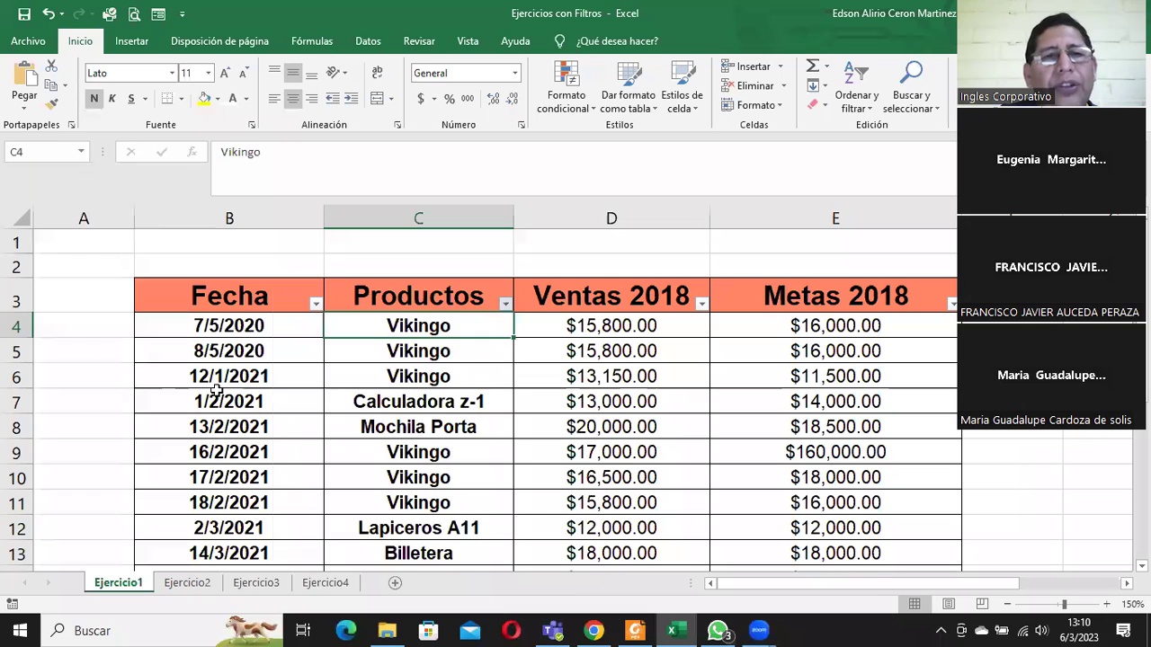
left_click(223, 376)
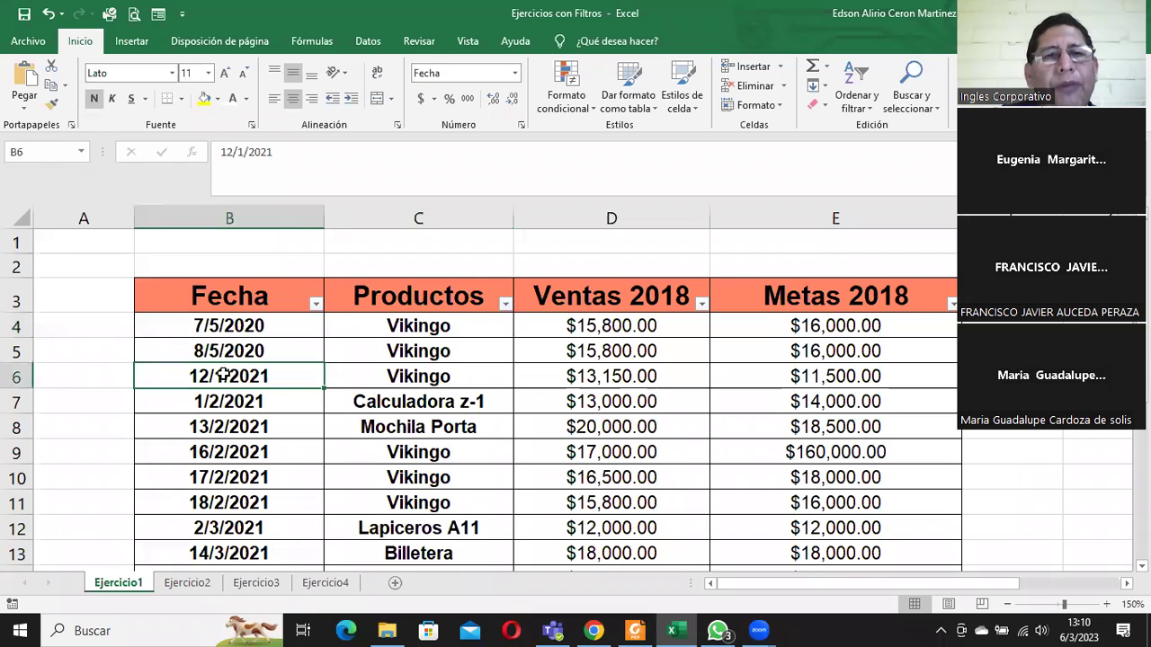
left_click(316, 304)
mouse_move(168, 392)
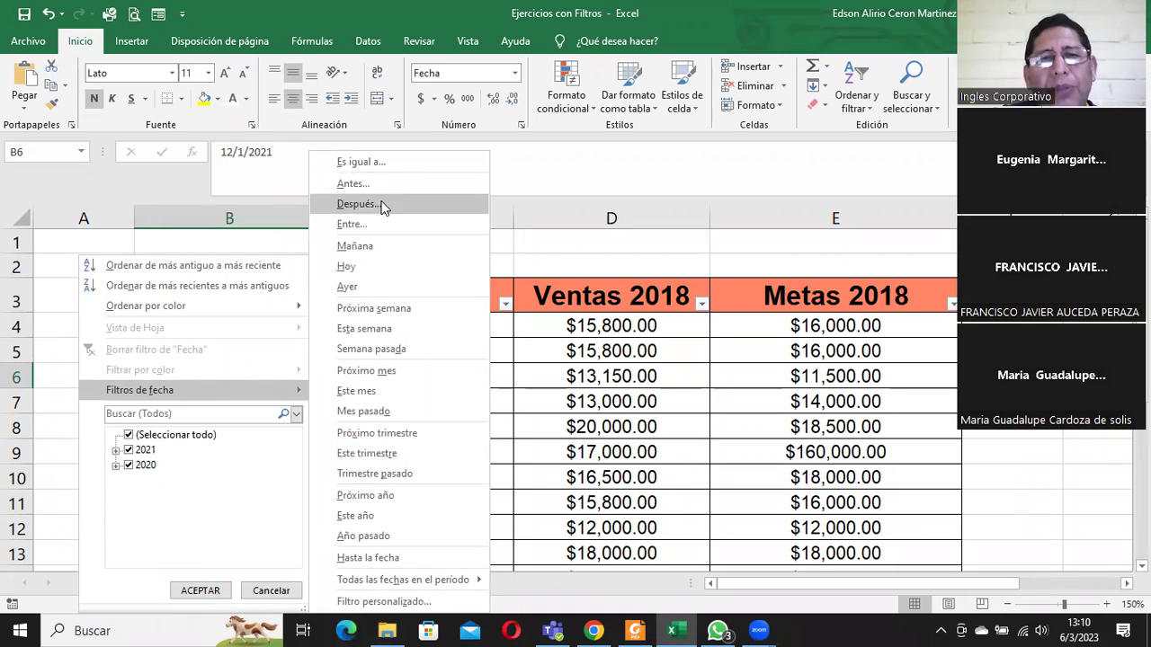
left_click(509, 399)
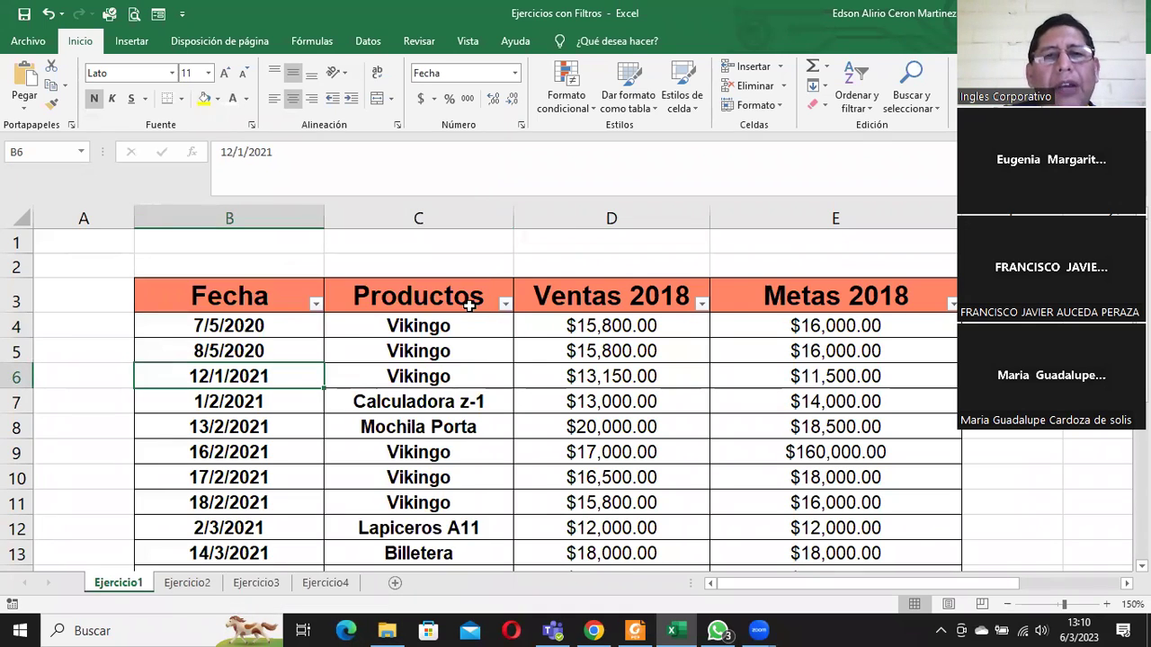
Step: Bring up the Productos filter list showing its product values
left_click(468, 306)
left_click(470, 318)
left_click(486, 302)
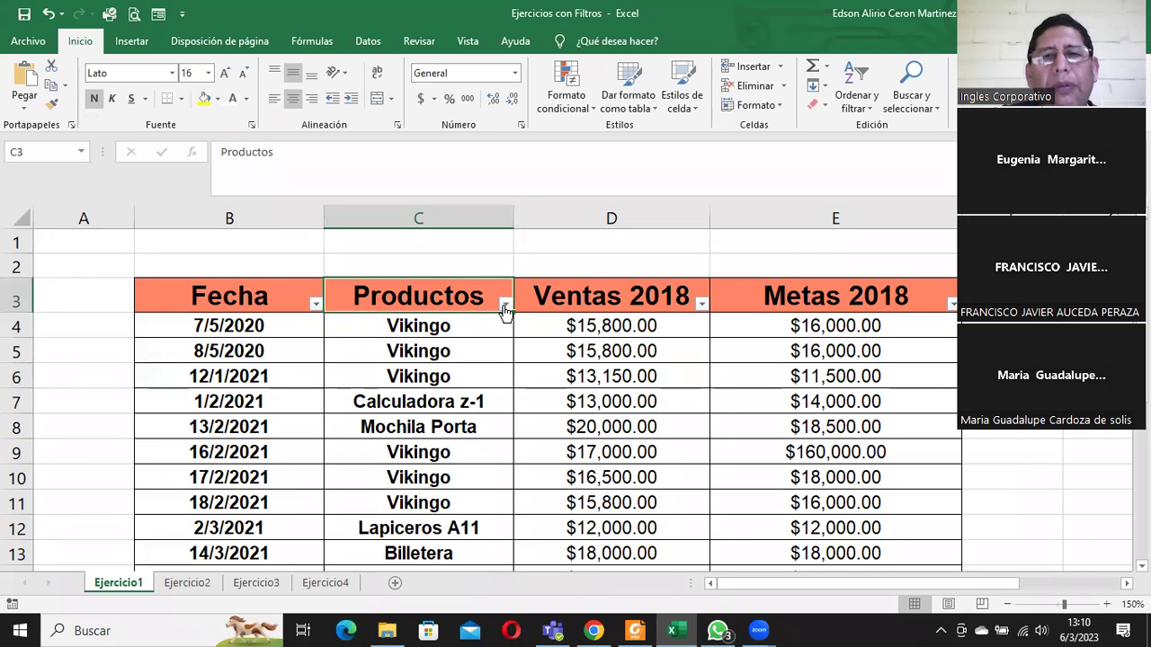
left_click(505, 304)
mouse_move(381, 397)
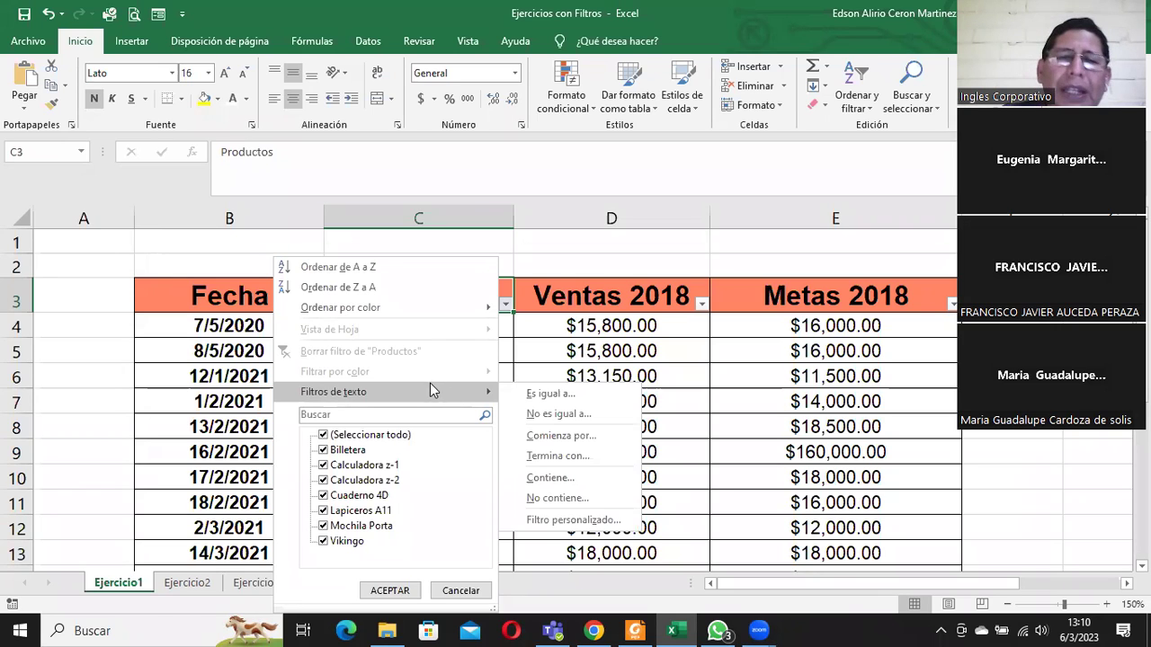
Step: Filter Productos to only Billetera, Calculadora z-1 and Calculadora z-2
left_click(325, 436)
left_click(326, 450)
left_click(326, 465)
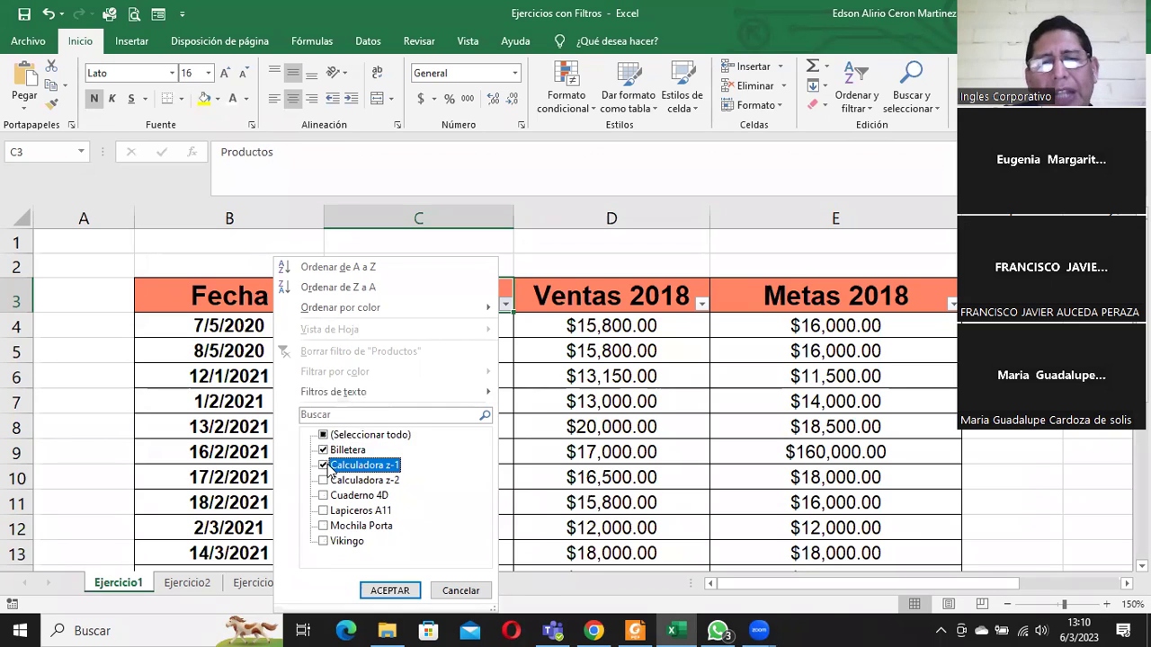
left_click(325, 480)
left_click(394, 592)
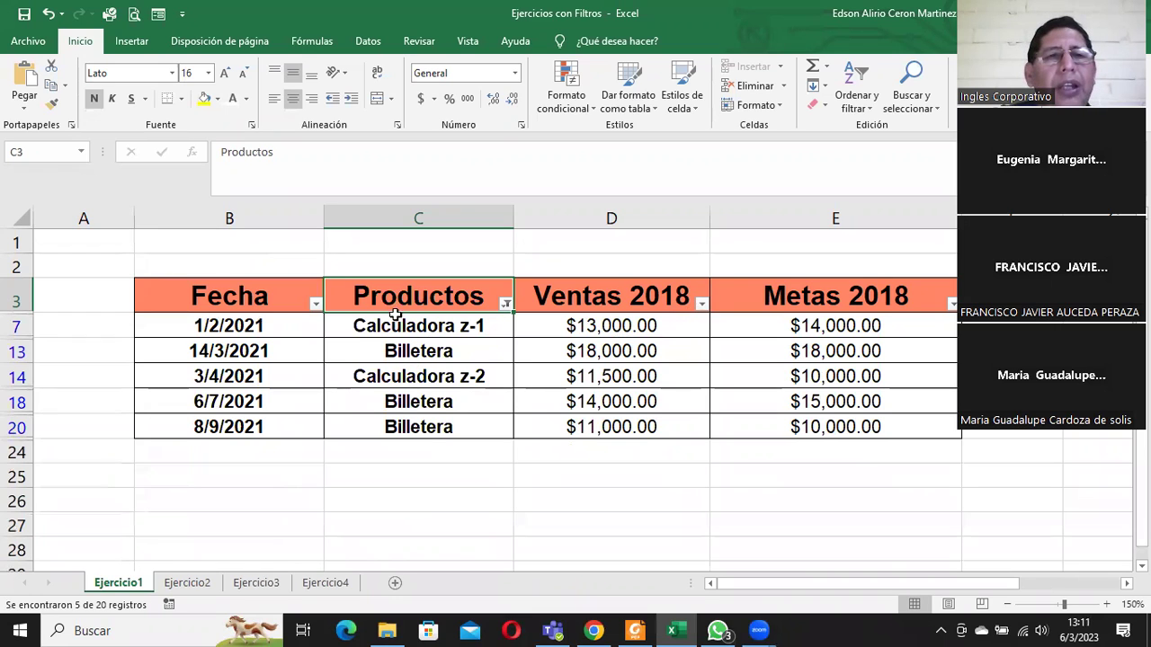
Step: Apply an April-only Fecha filter, then remove the Fecha filter again
left_click(314, 303)
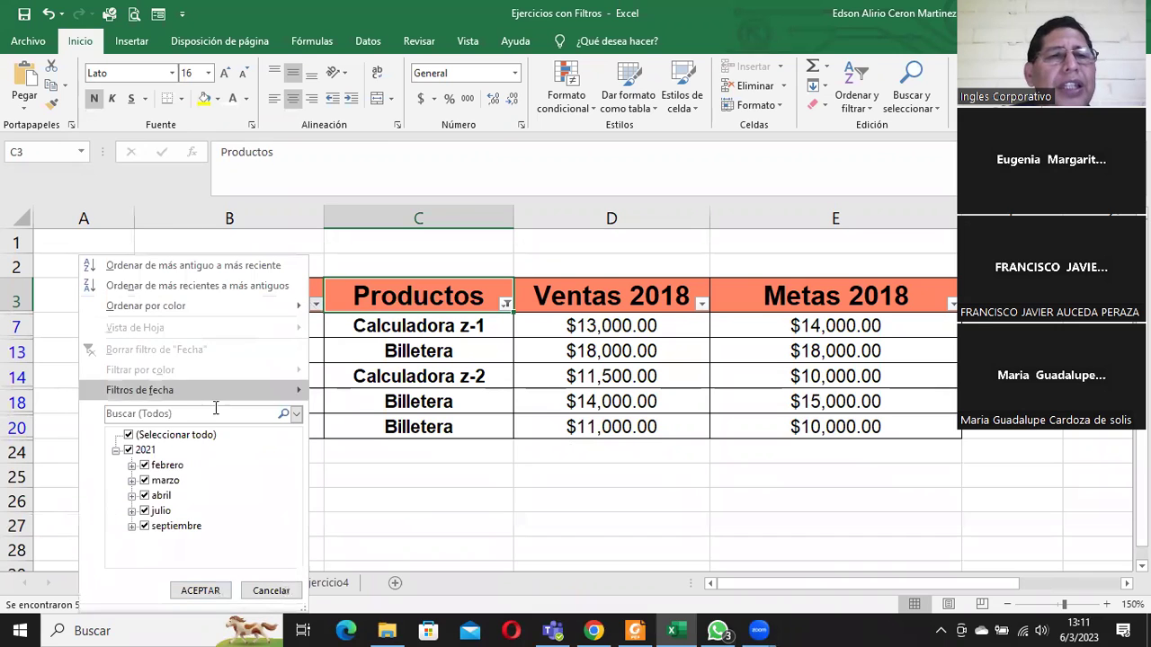
left_click(129, 435)
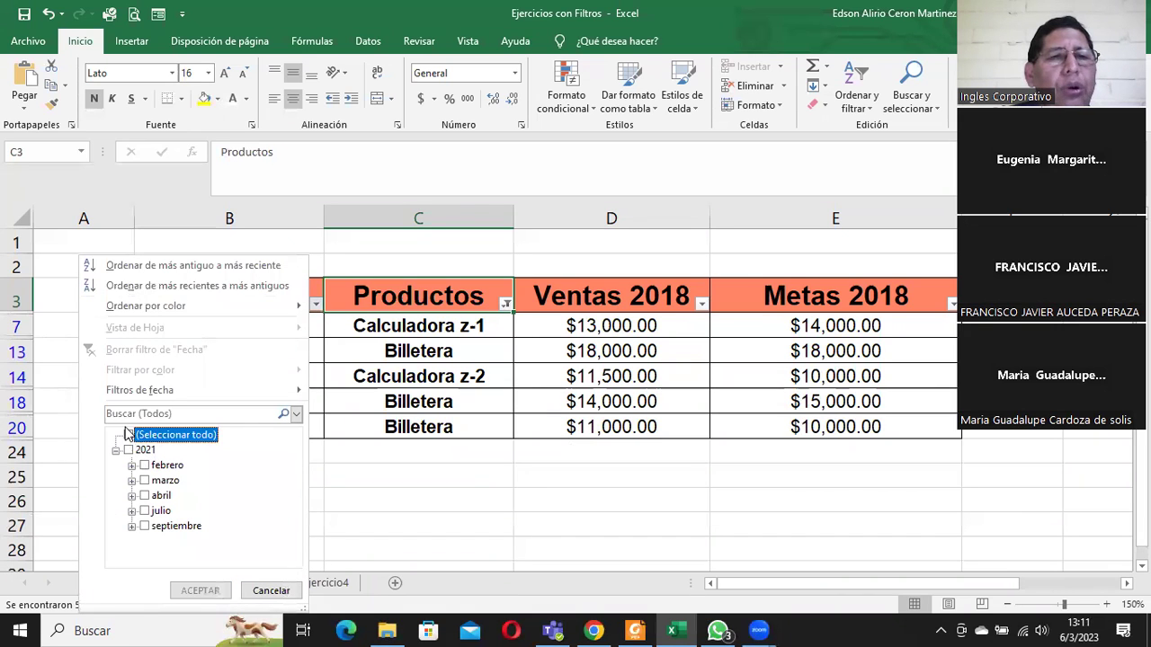
left_click(145, 495)
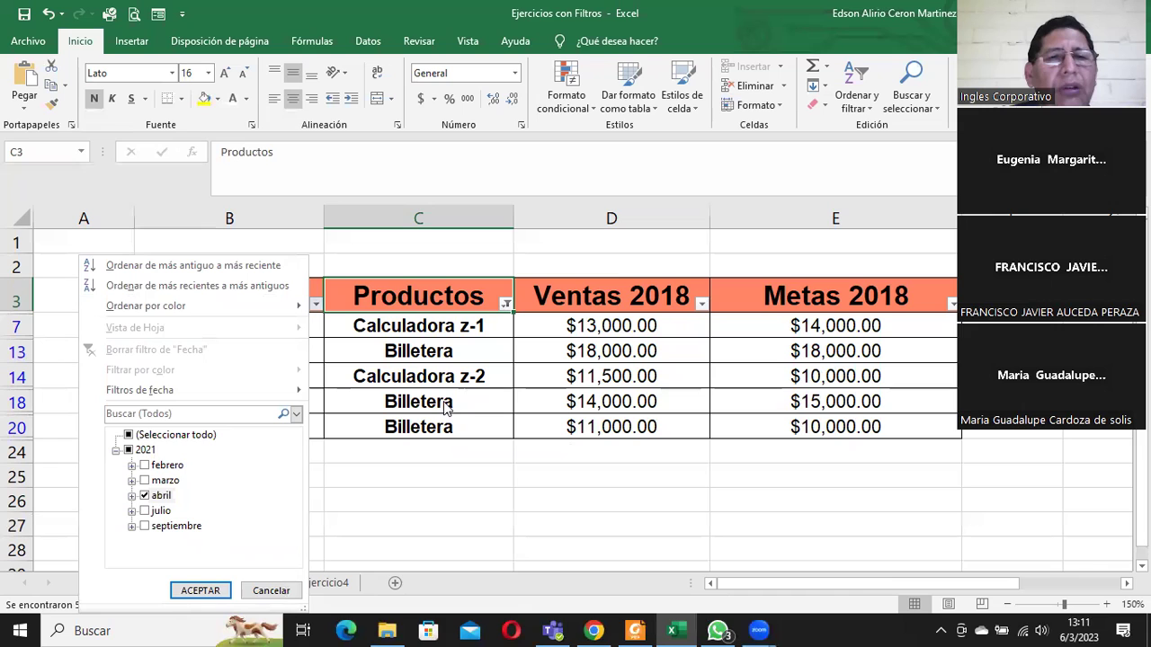
left_click(203, 593)
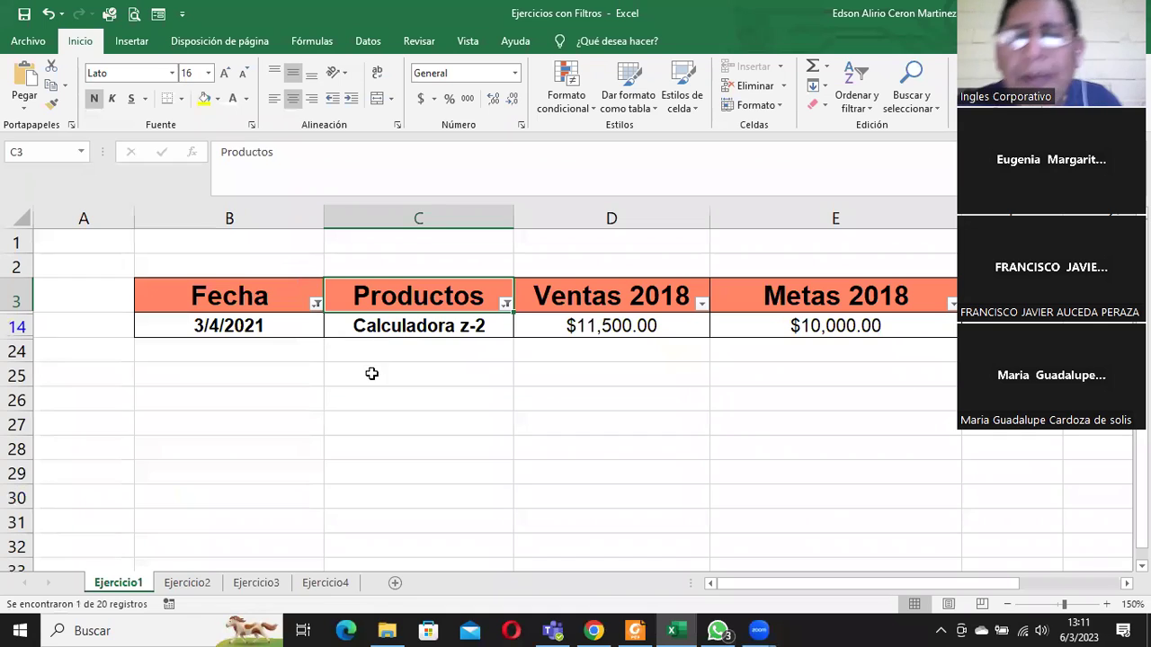
left_click(313, 306)
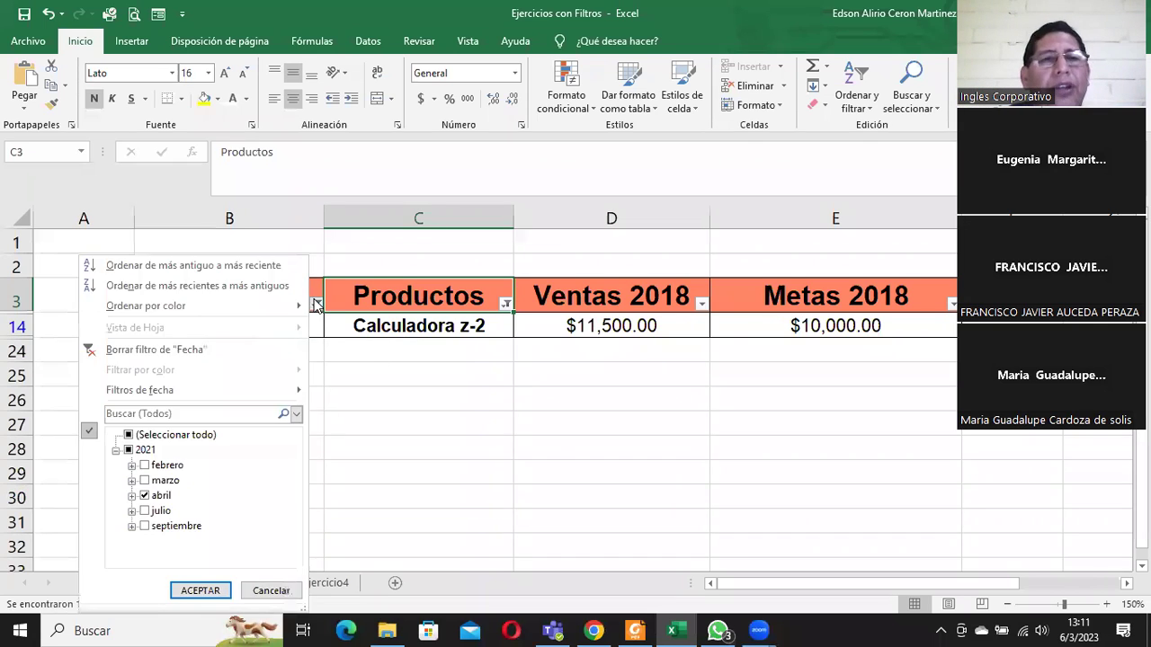
left_click(162, 350)
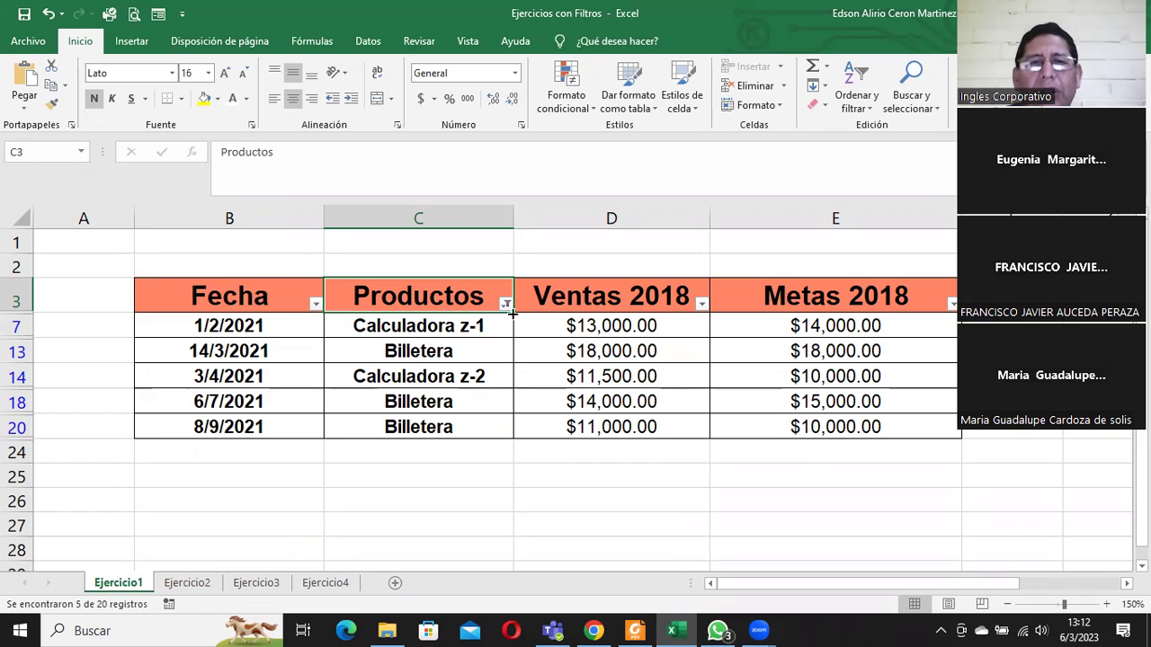
Step: Clear the Productos filter and scroll through the restored rows from 7/5/2020 to 11/12/2021
left_click(506, 306)
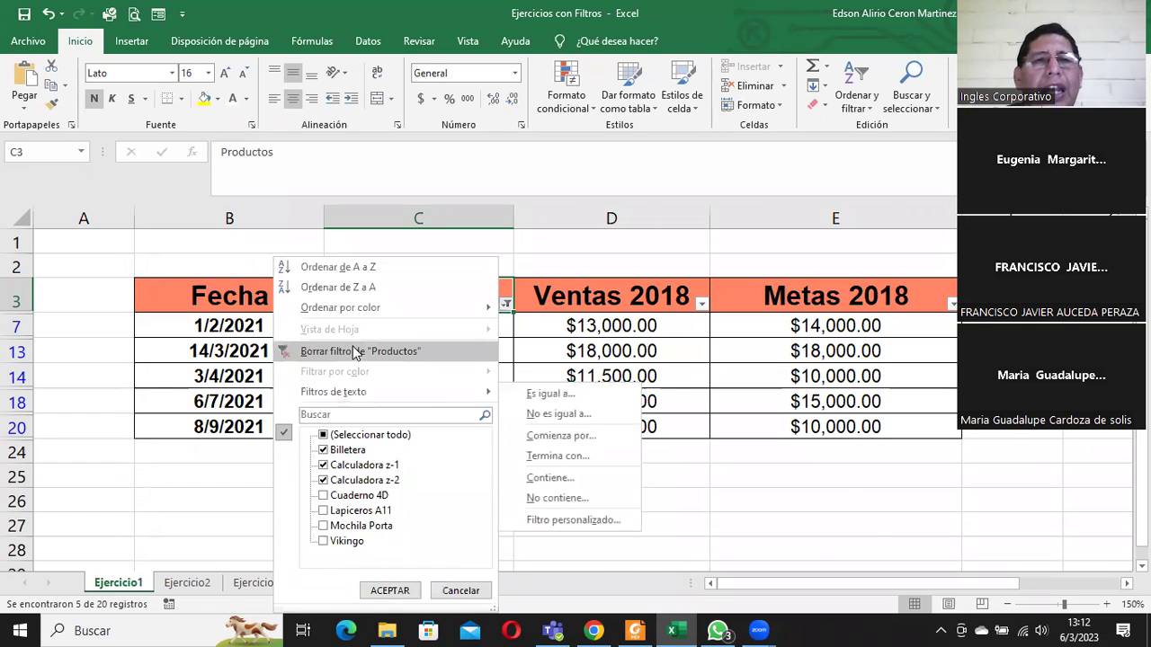
left_click(351, 345)
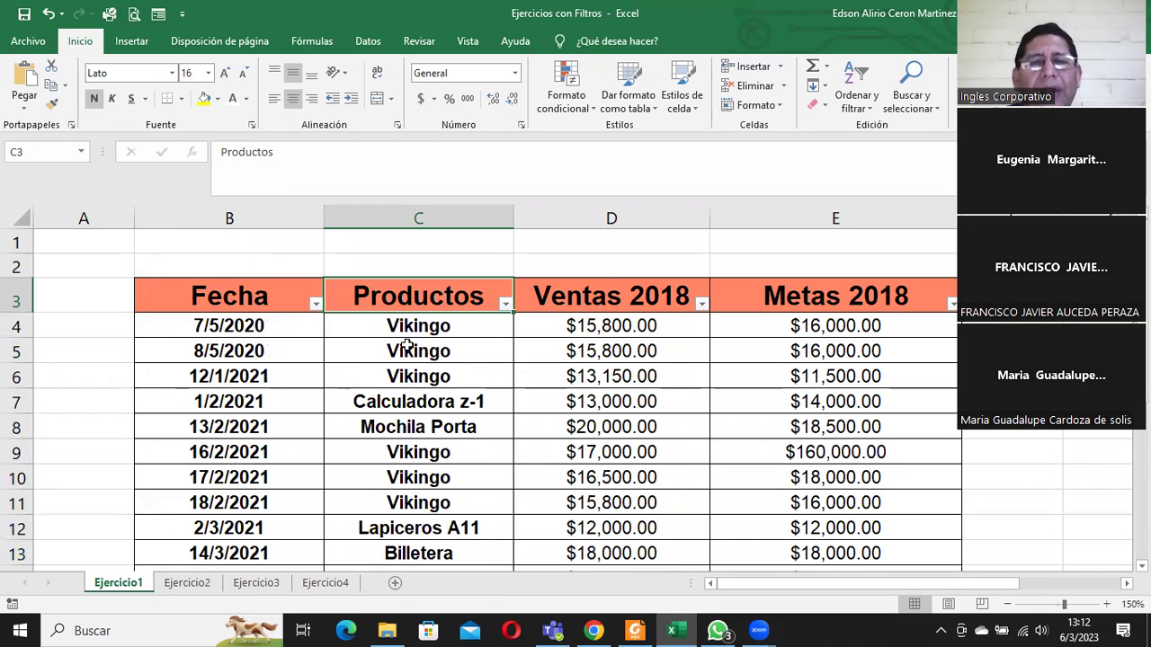
scroll(403, 400, "down", 5)
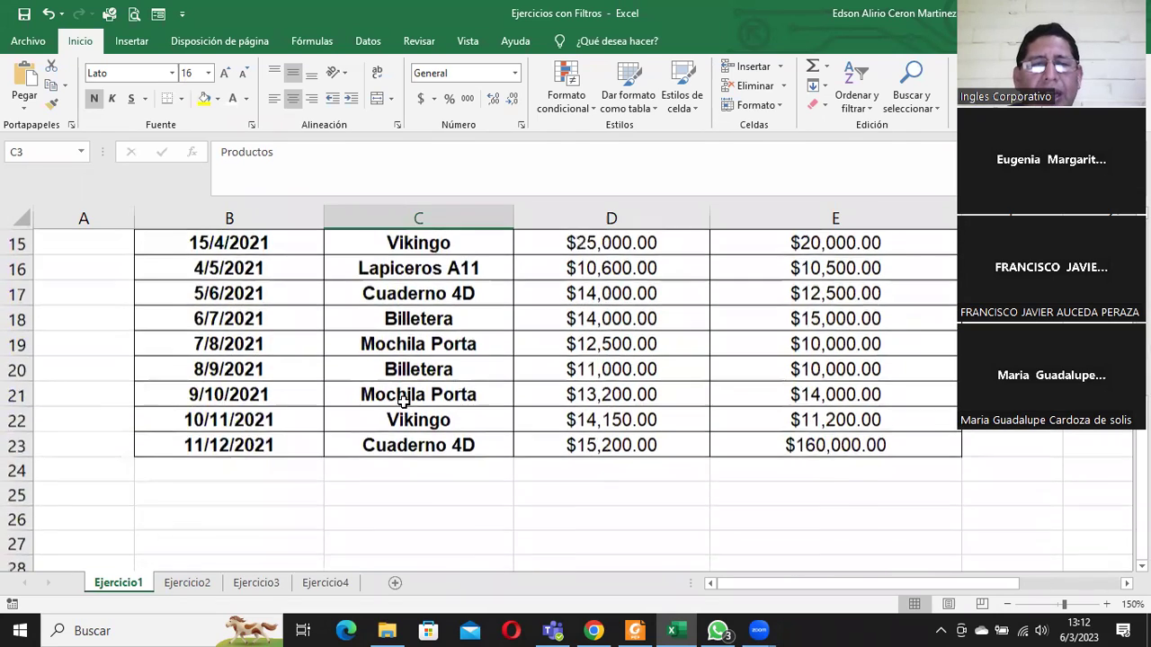
scroll(403, 401, "up", 5)
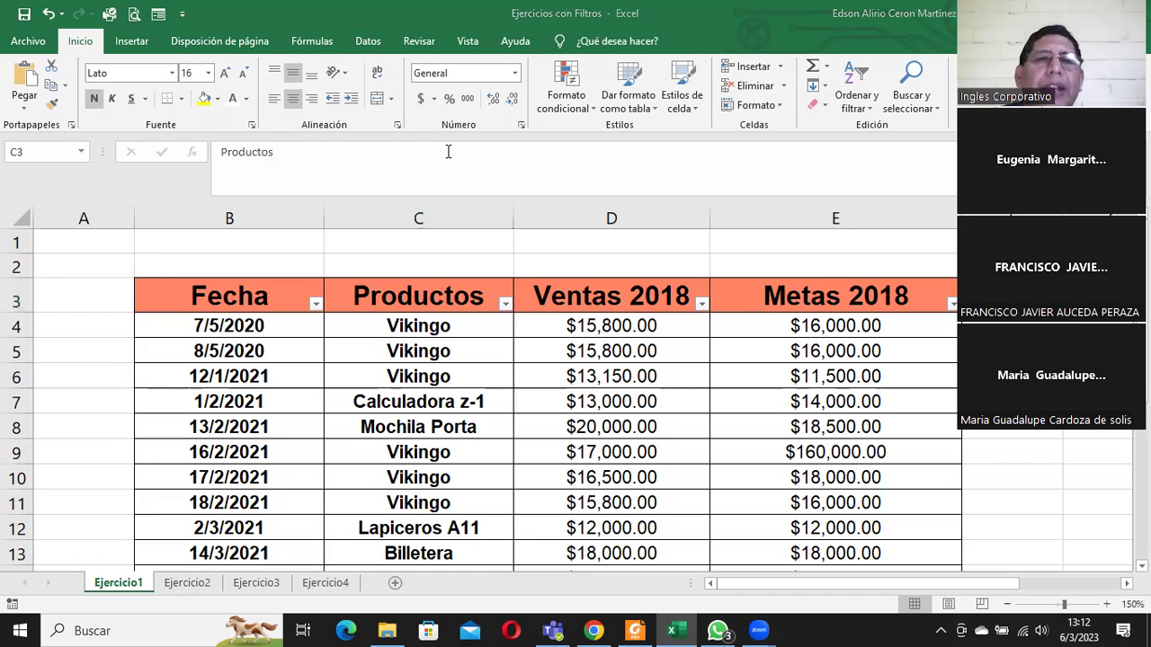
Step: Apply an 'Es igual a' 12000 number filter to Ventas 2018, showing 0 of 20 records
left_click(585, 325)
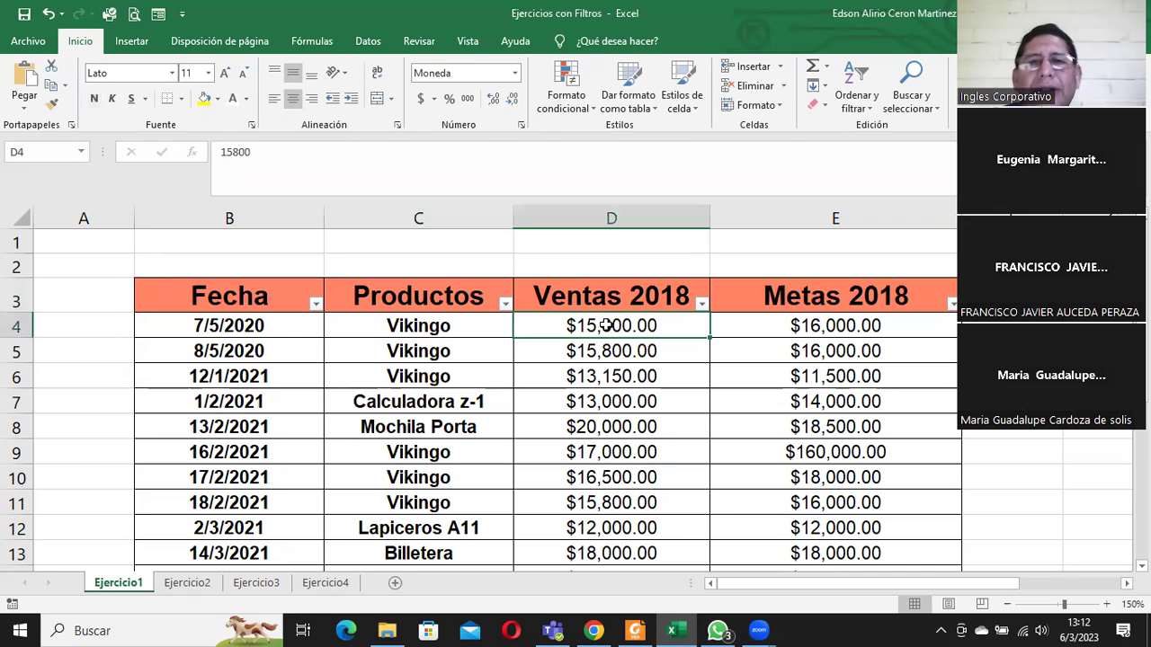
left_click(672, 298)
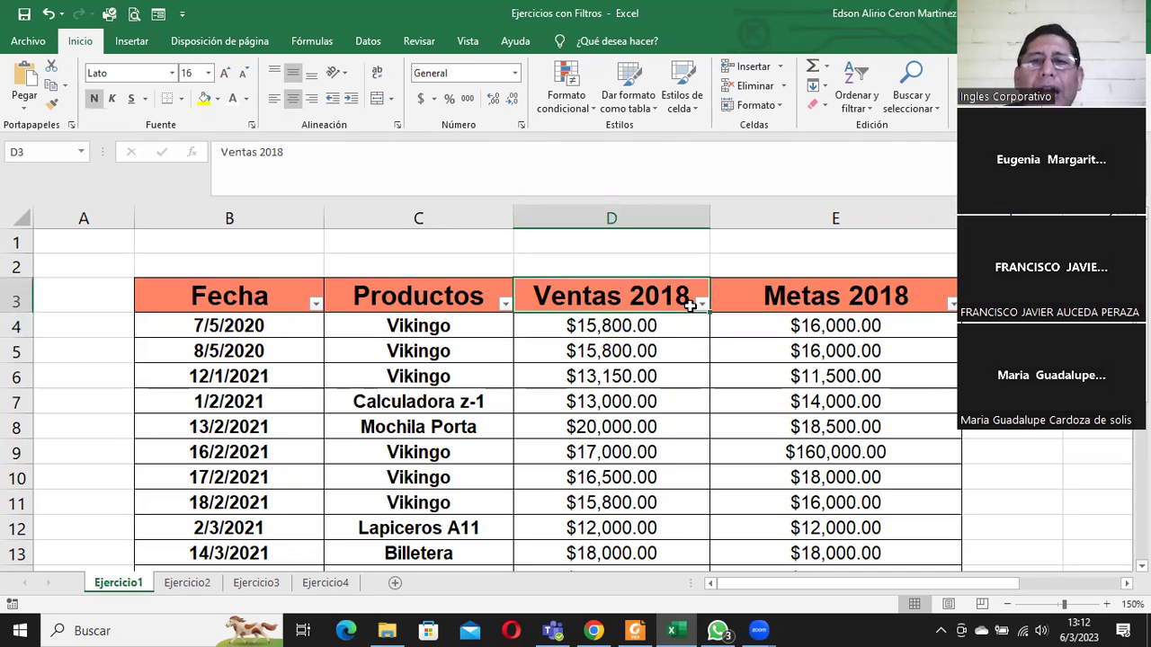
left_click(701, 315)
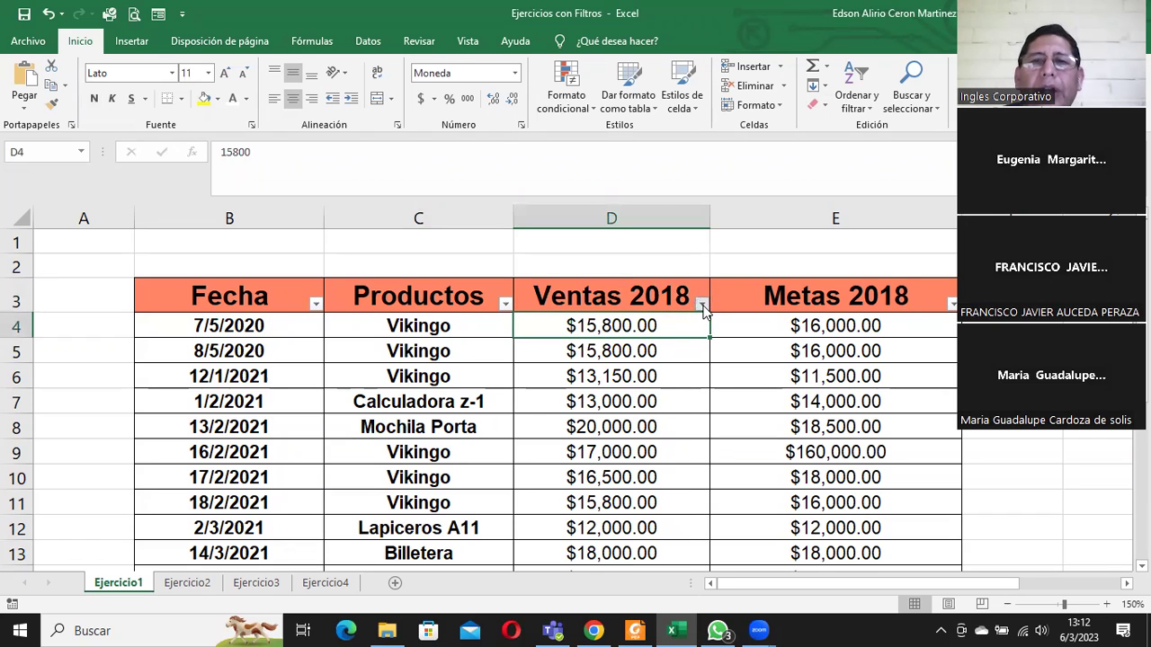
left_click(701, 305)
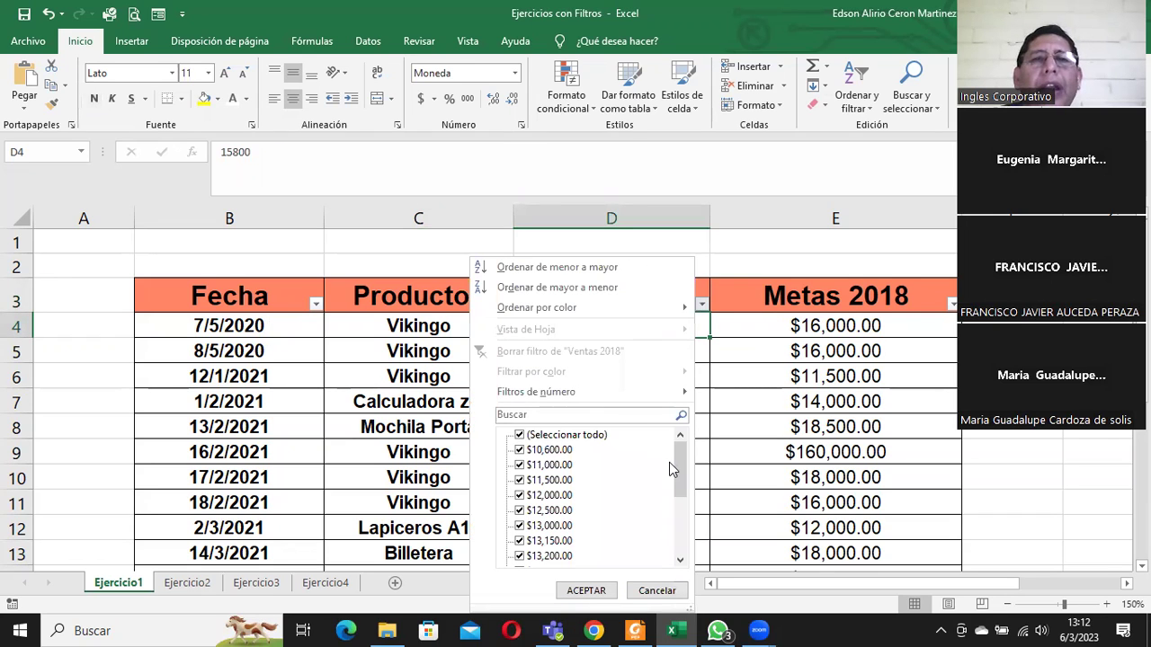
mouse_move(575, 398)
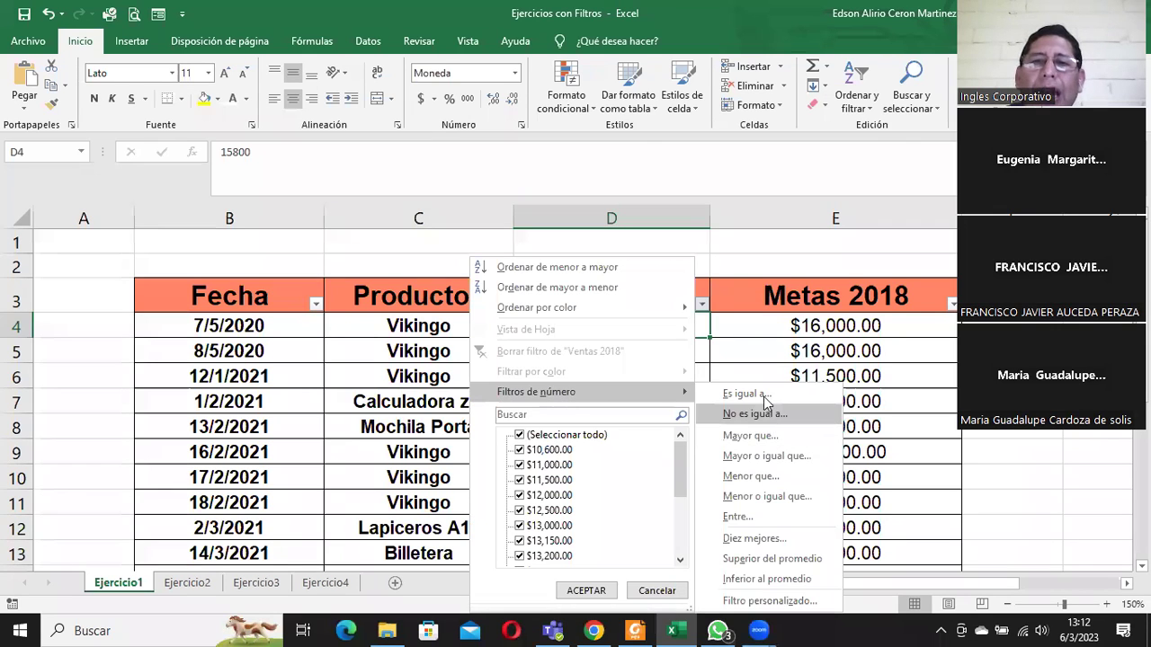
left_click(739, 393)
type("12000")
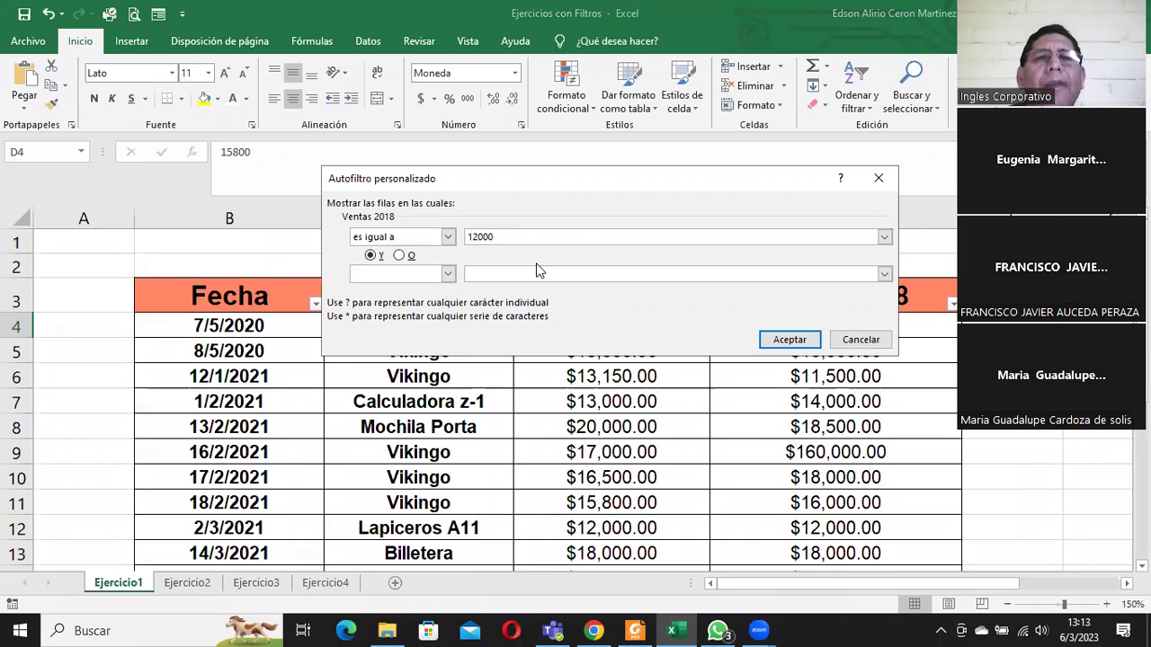
left_click(773, 342)
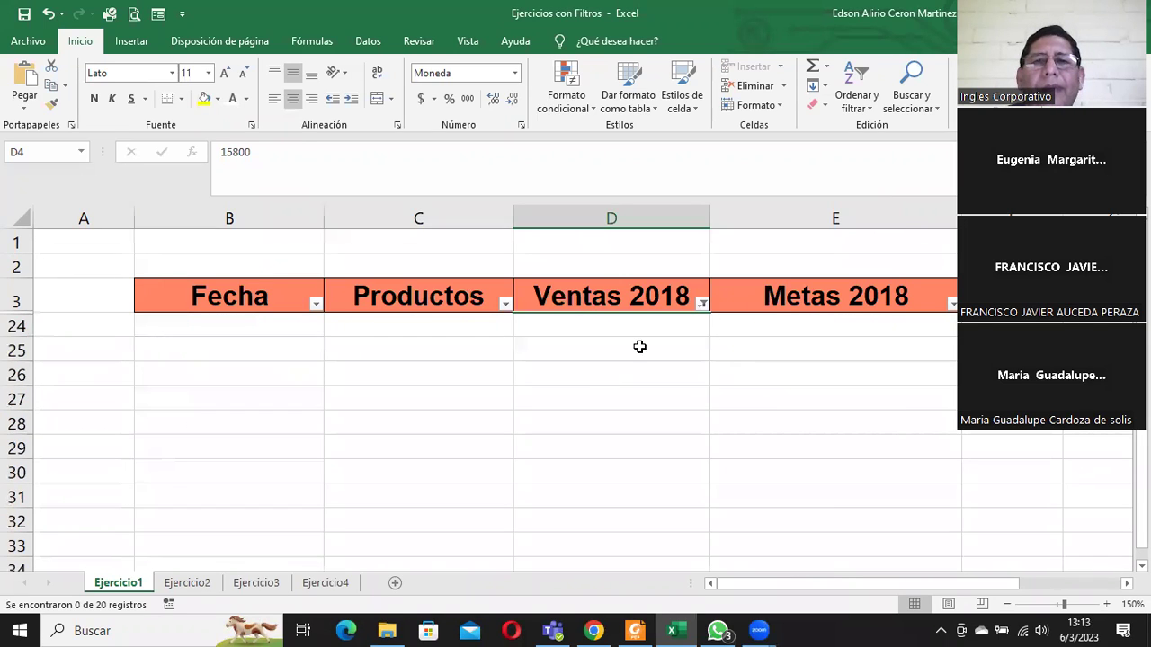
Step: Change the Ventas 2018 condition to 'es mayor que' 12000 and review the 16 remaining rows
left_click(702, 304)
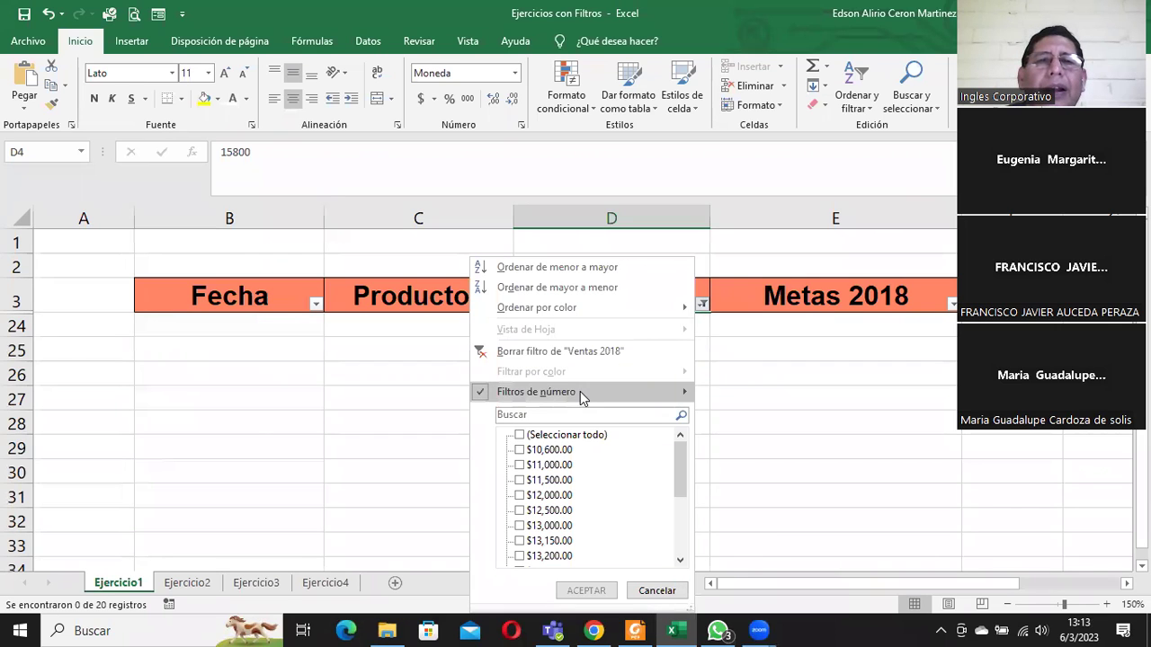
mouse_move(582, 398)
left_click(740, 393)
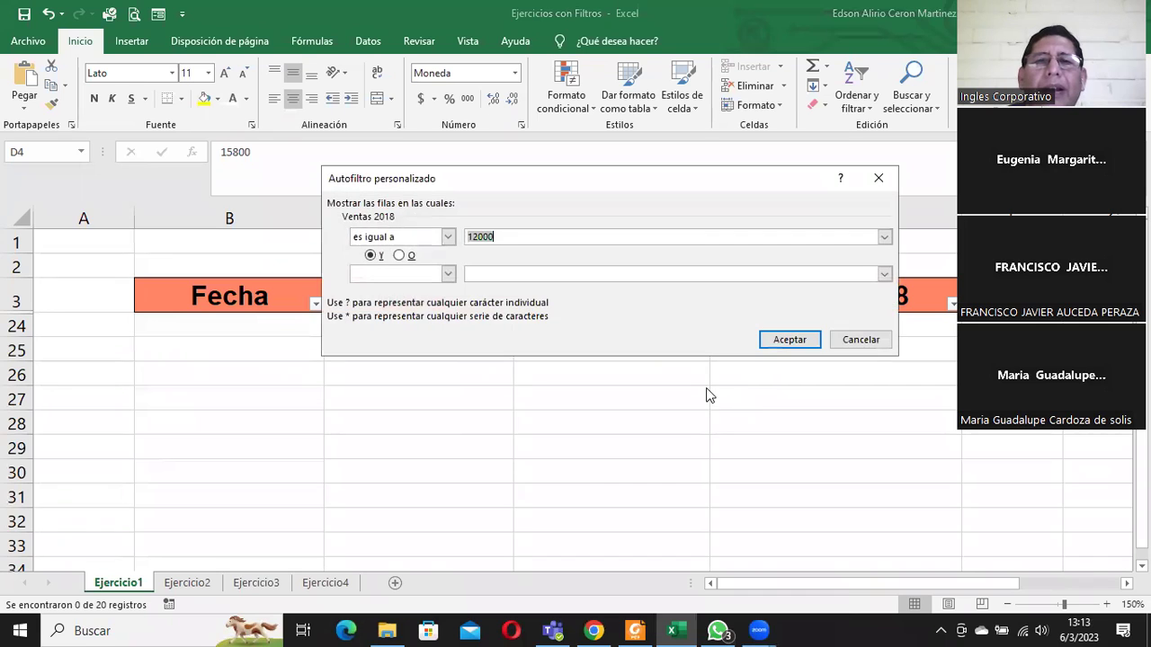
left_click(447, 237)
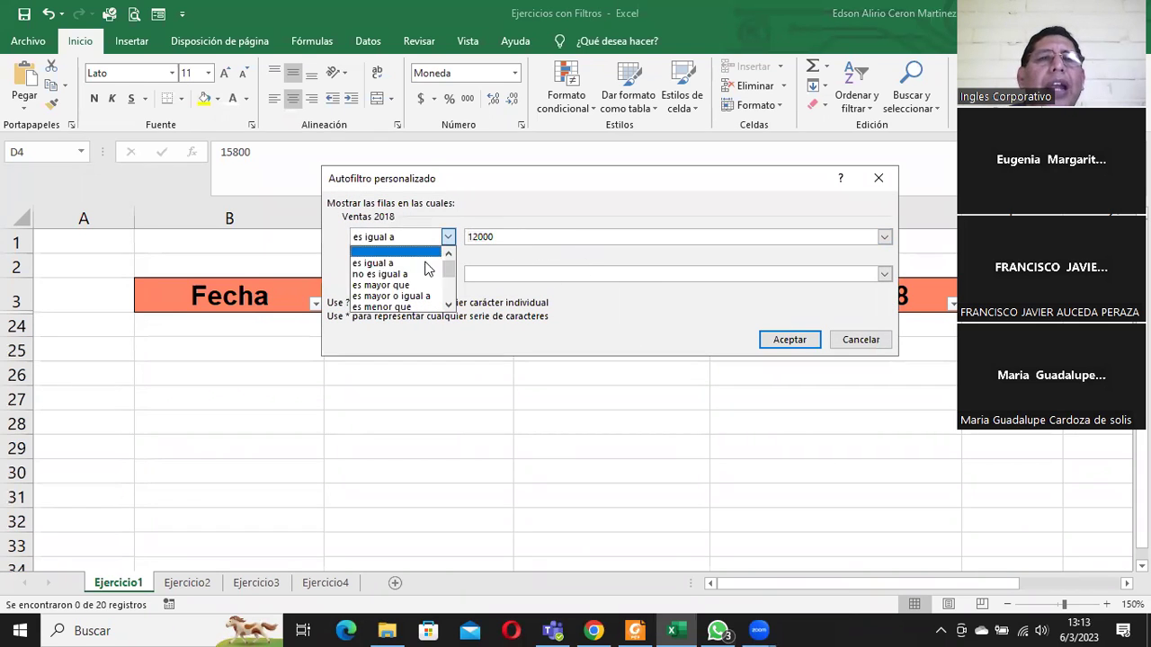
left_click(416, 285)
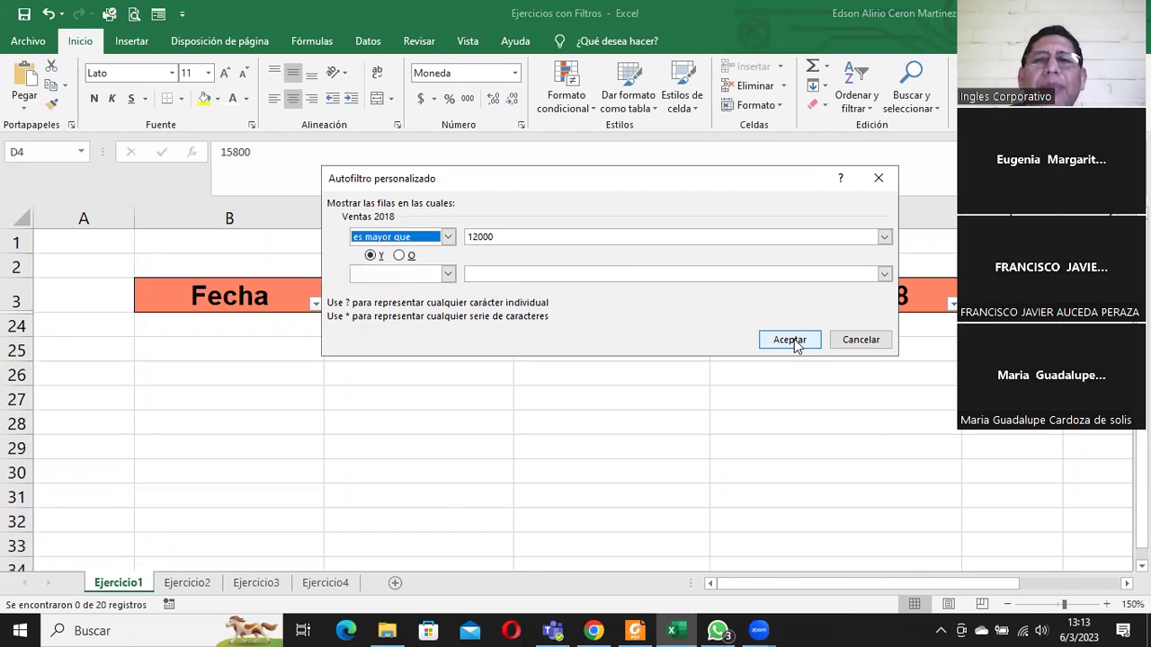
left_click(789, 340)
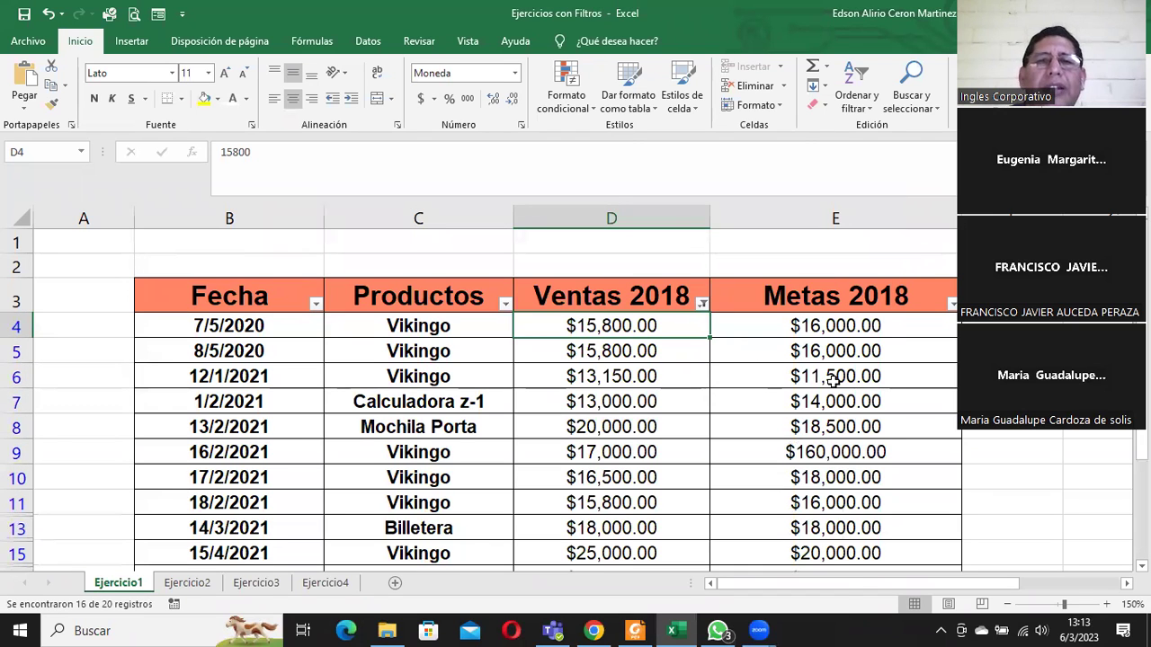
scroll(834, 380, "down", 1)
scroll(834, 381, "down", 1)
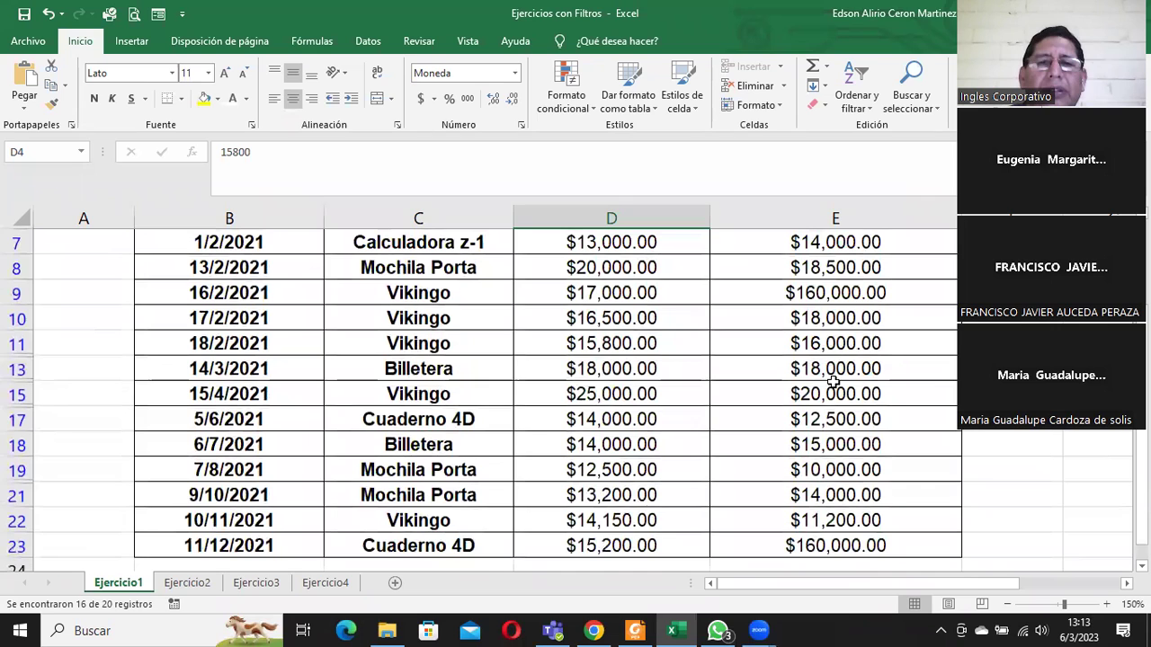
scroll(833, 381, "up", 2)
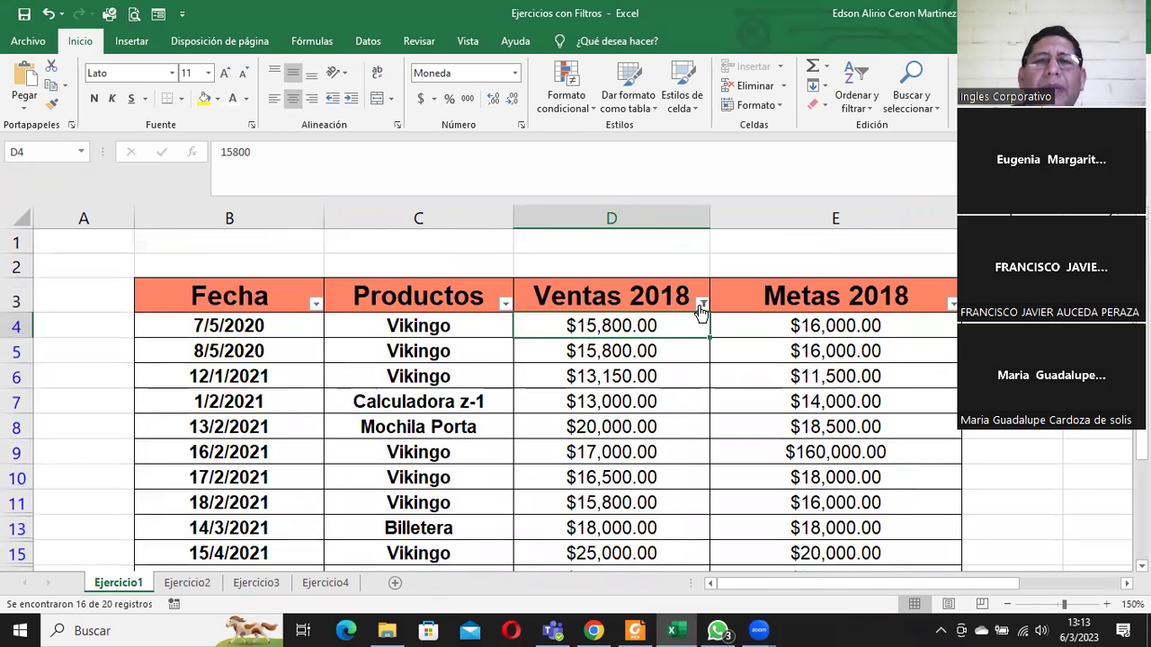
Step: Change the Ventas 2018 condition to 'es menor que' 12000, leaving 3 of 20 records
left_click(701, 308)
mouse_move(547, 396)
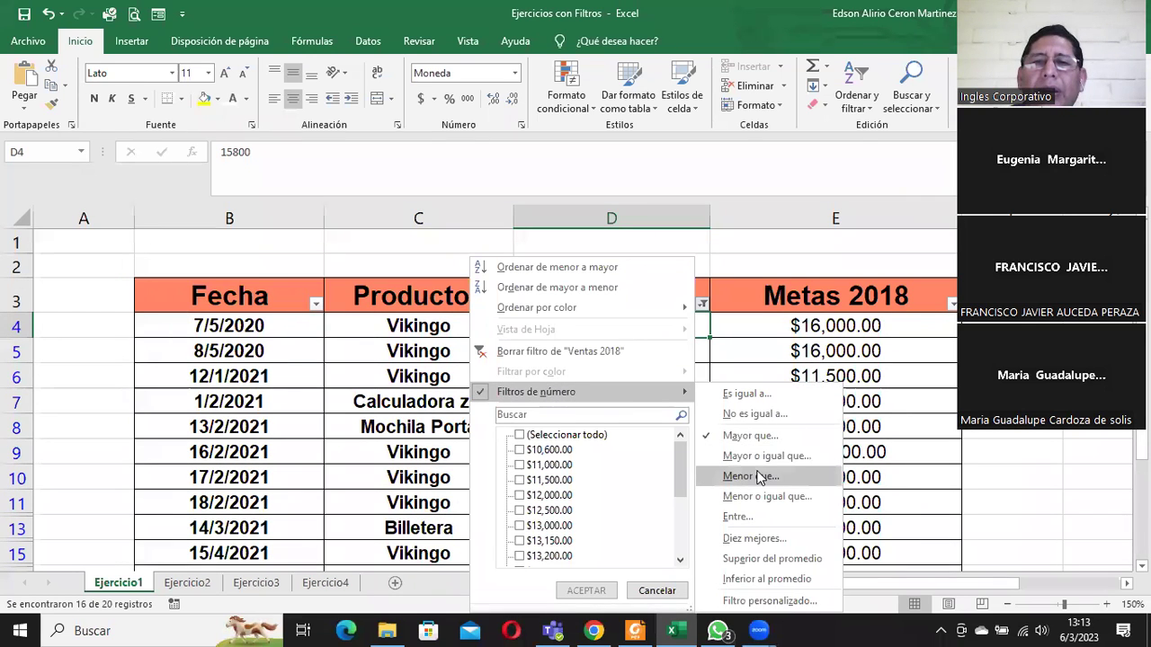
left_click(712, 436)
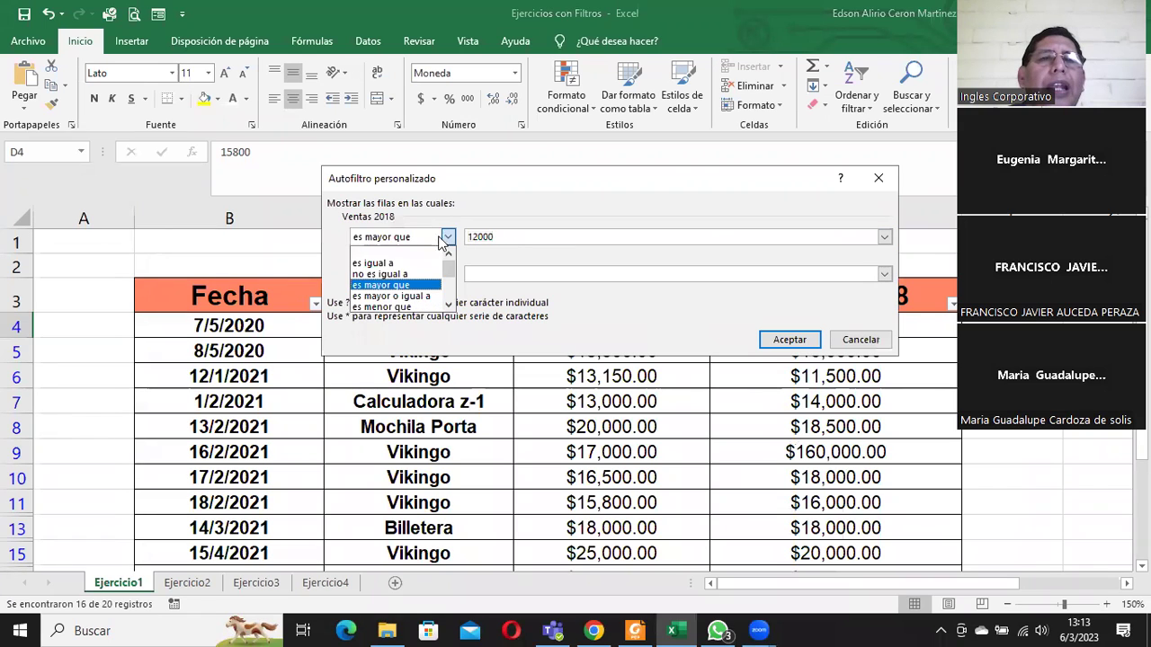
left_click(406, 308)
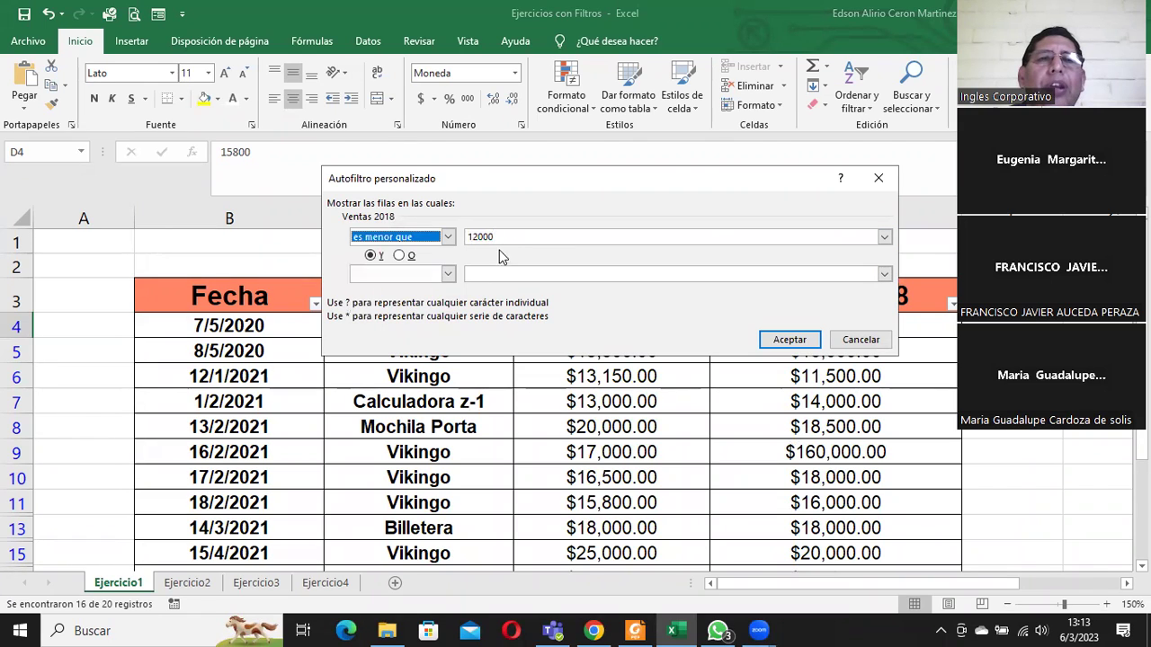
left_click(791, 342)
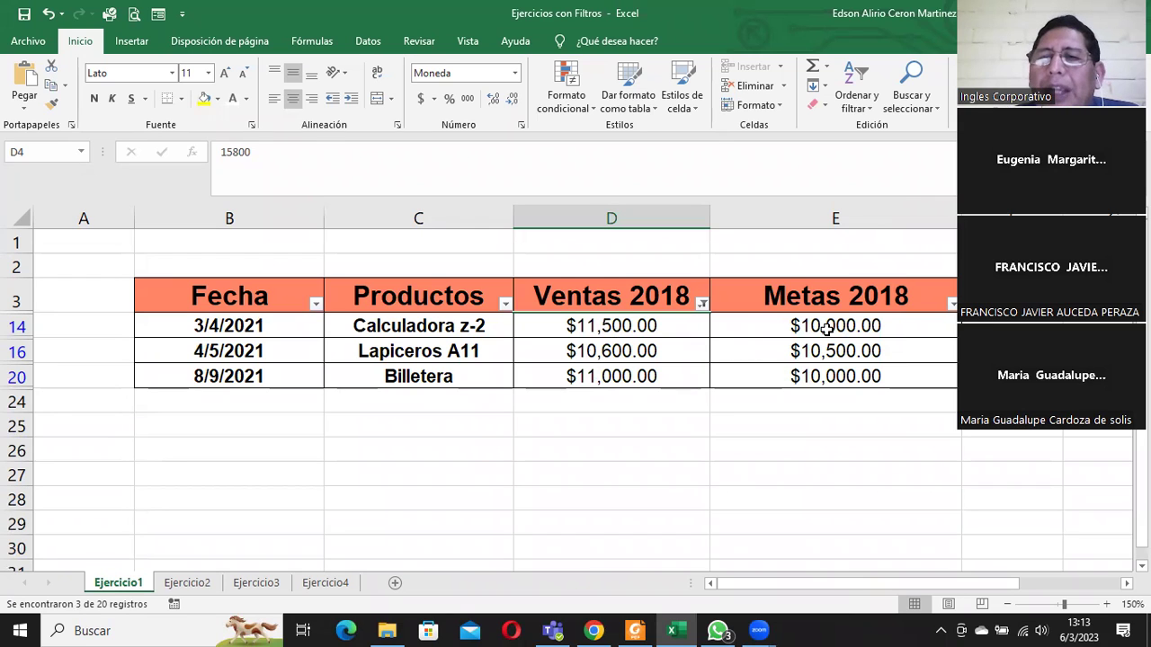
Step: Select the filtered Metas 2018 values to read their sum in the status bar
left_click_drag(825, 324, 835, 375)
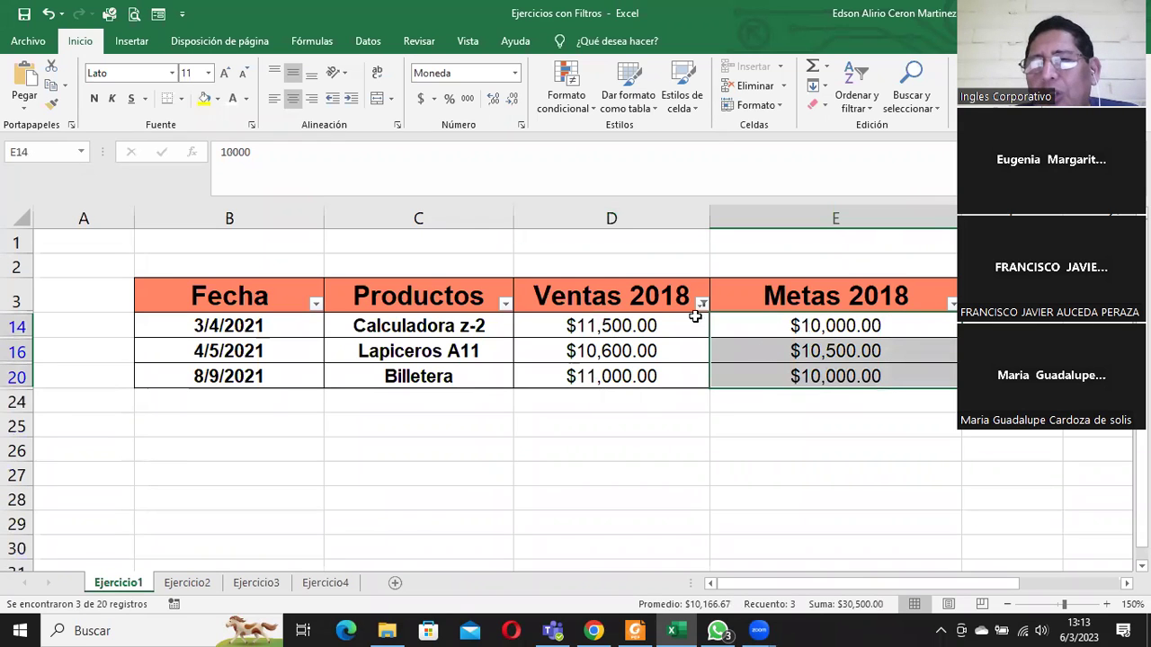
left_click(665, 325)
left_click(764, 322)
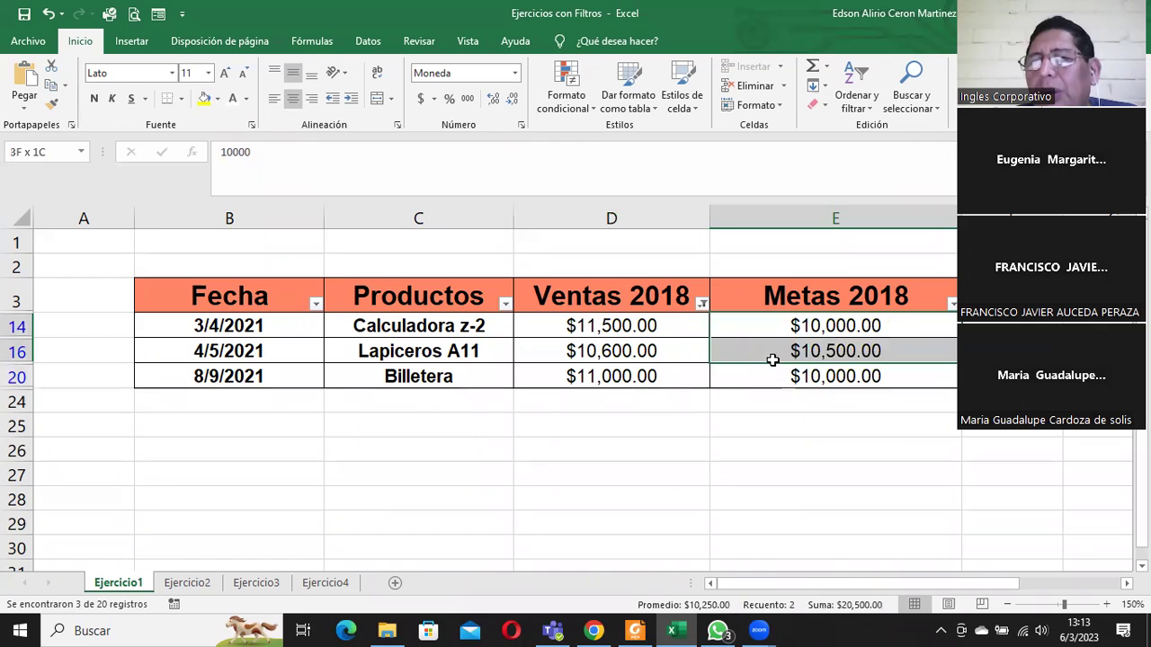
left_click_drag(770, 342, 772, 375)
left_click(632, 317)
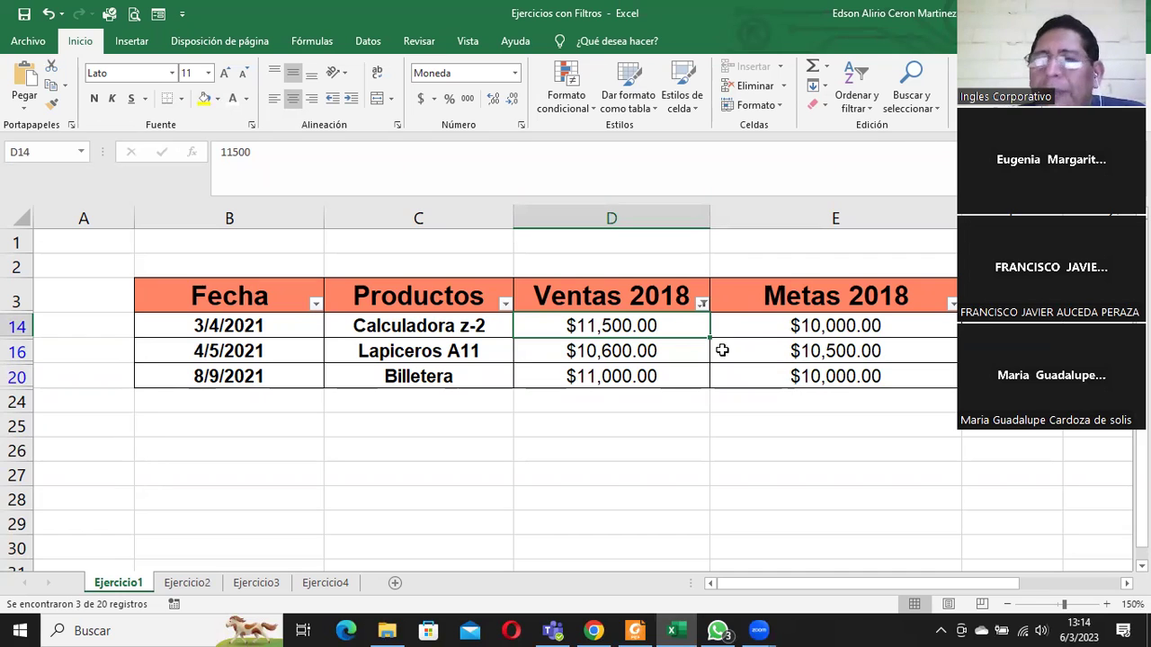
Step: Clear the Ventas 2018 filter and apply a between 12000 and 20000 number filter
left_click(699, 302)
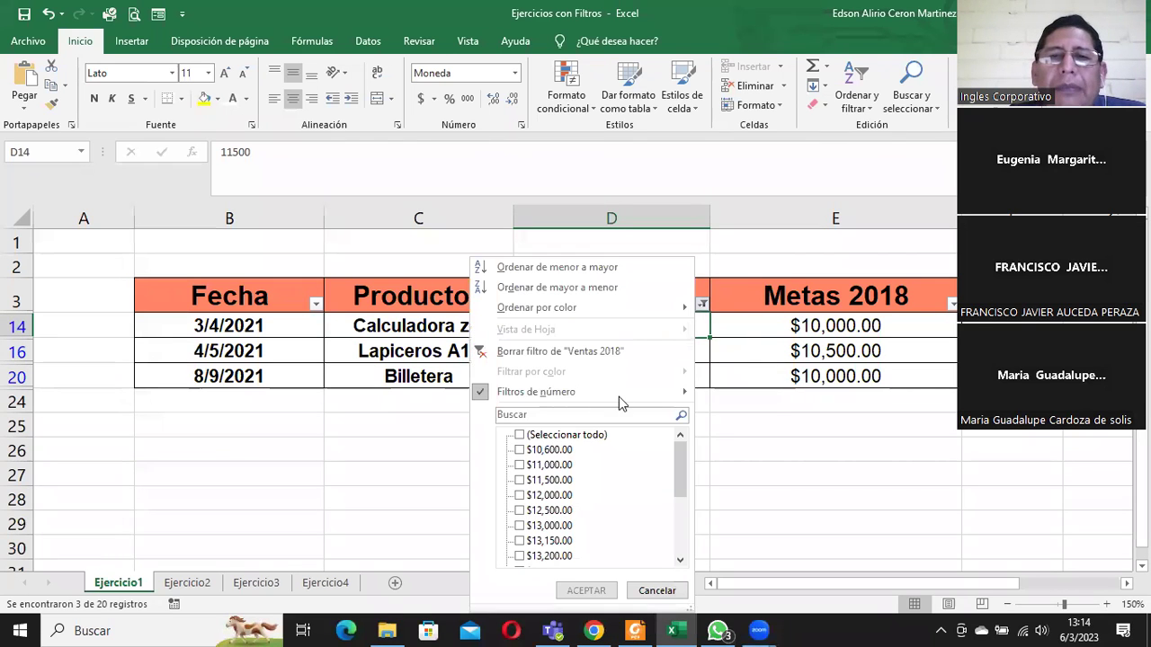
left_click(550, 350)
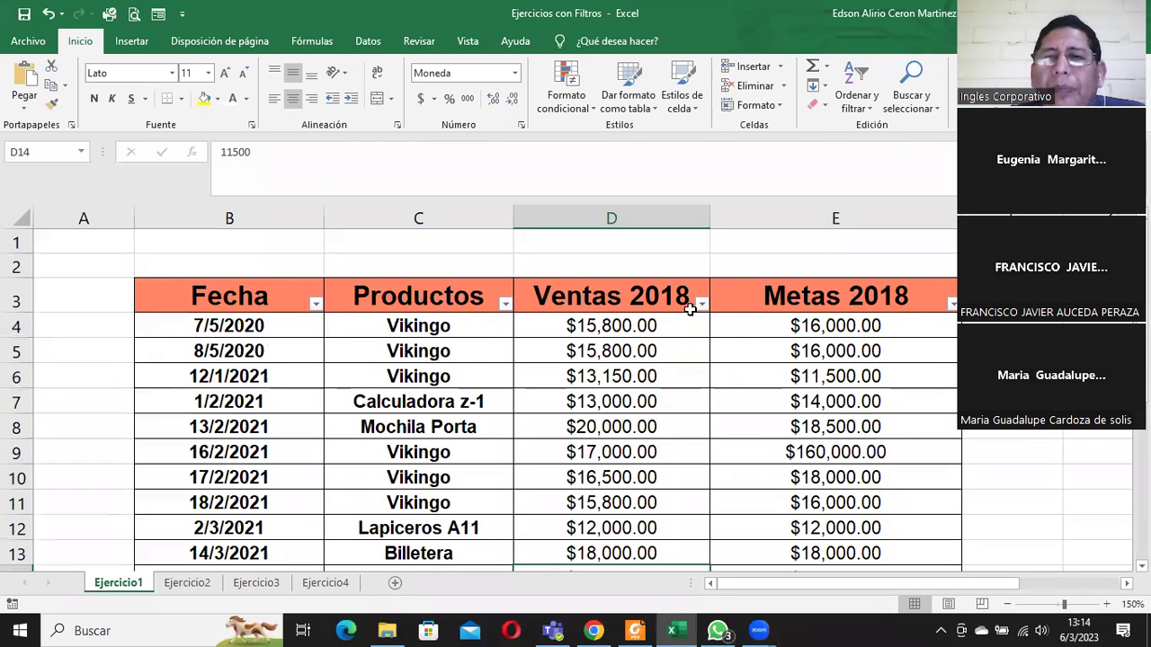
left_click(700, 303)
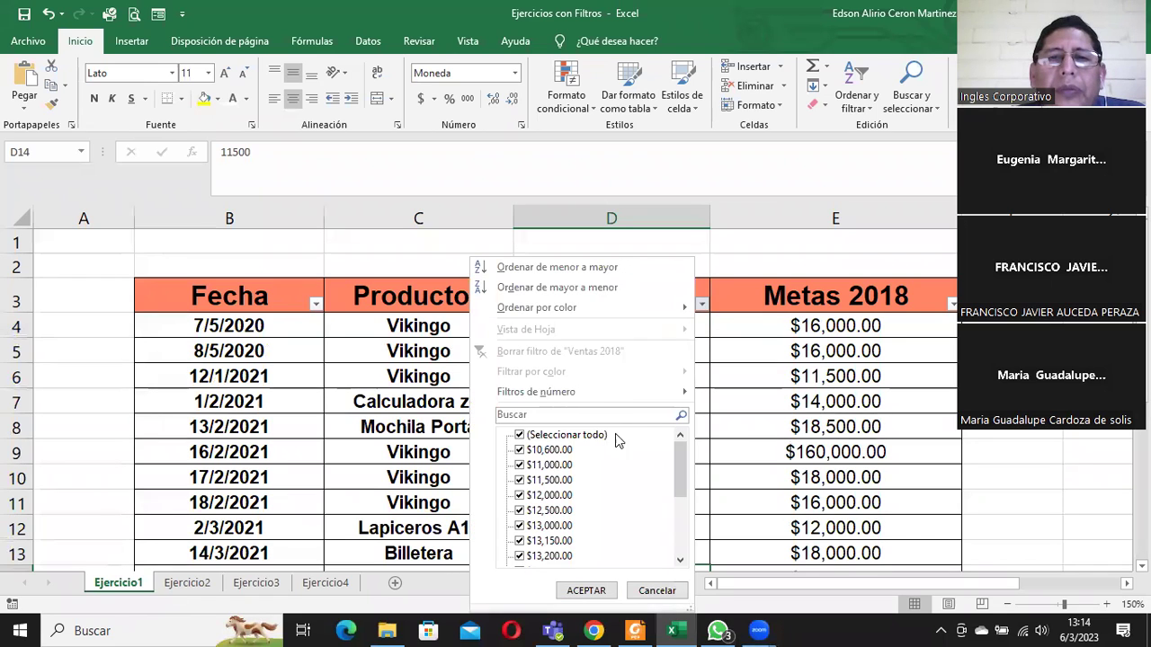
mouse_move(620, 397)
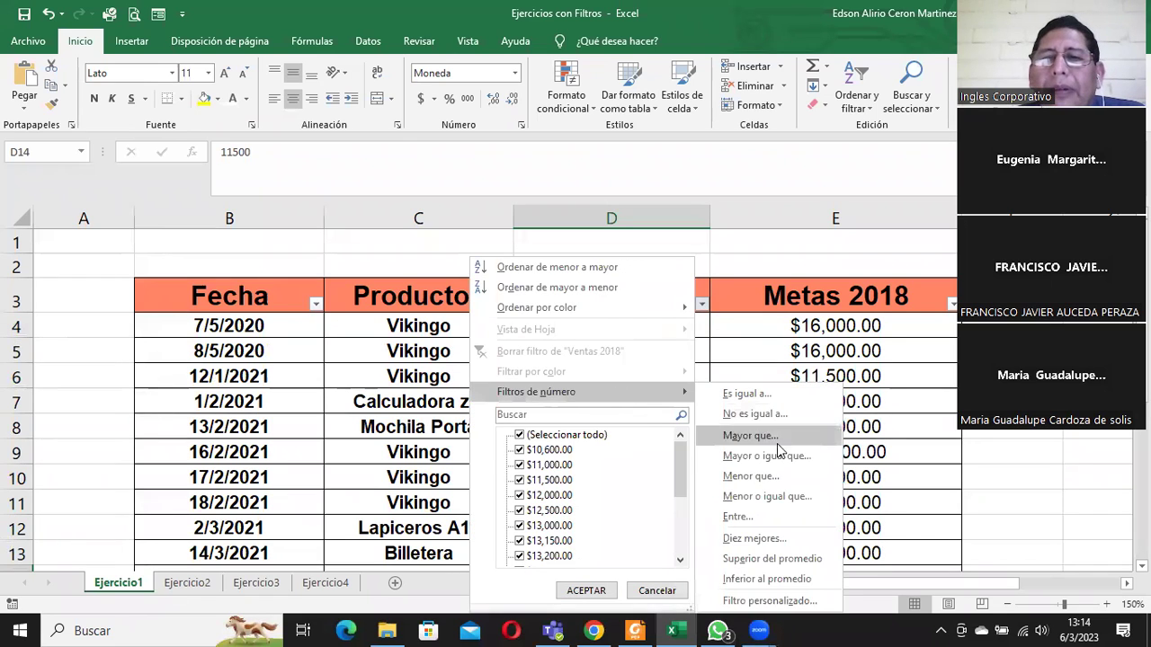
left_click(768, 521)
type("20000")
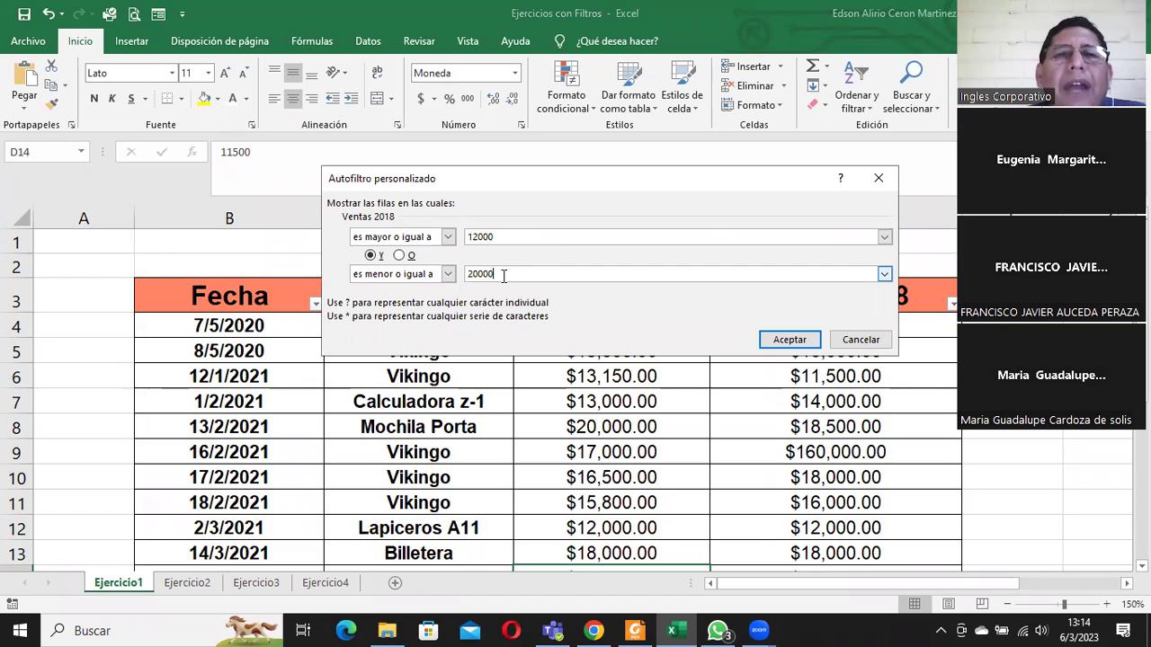
left_click(789, 340)
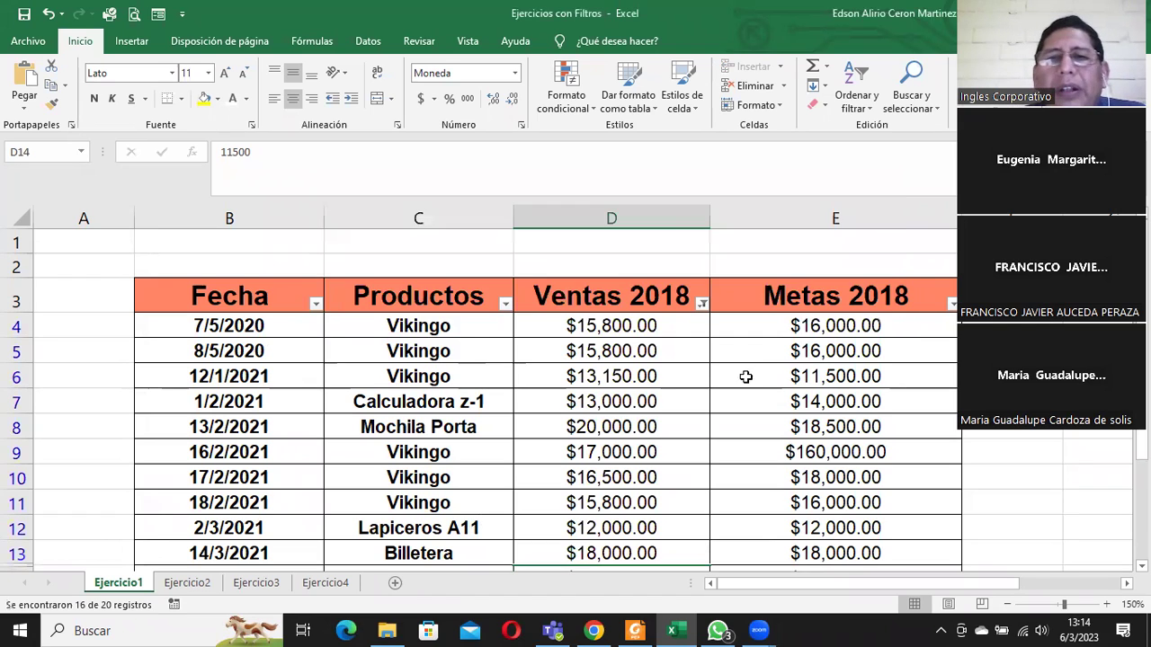
scroll(666, 412, "down", 3)
scroll(635, 412, "up", 3)
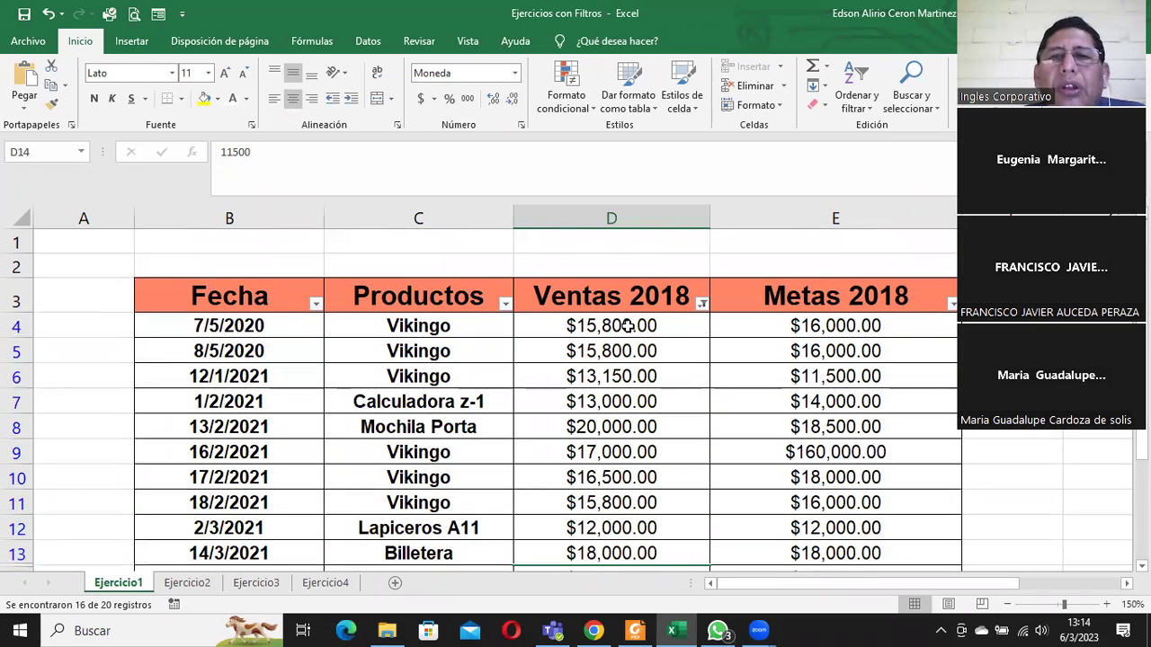
scroll(629, 331, "down", 1)
scroll(629, 333, "down", 1)
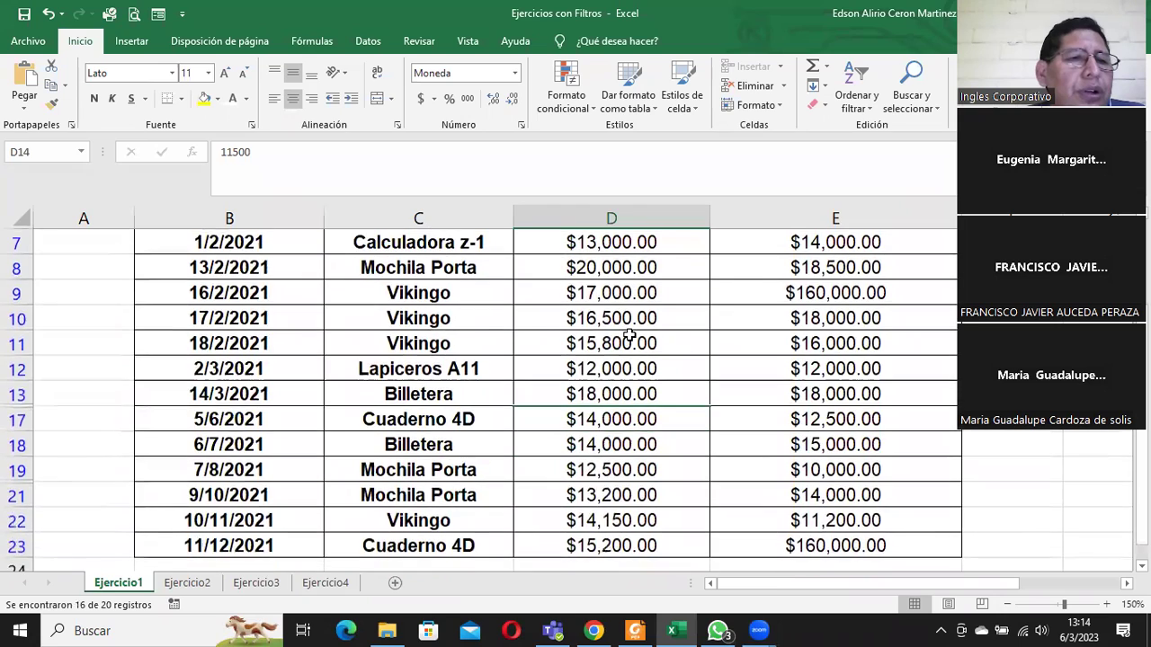
scroll(630, 334, "down", 1)
scroll(629, 334, "up", 3)
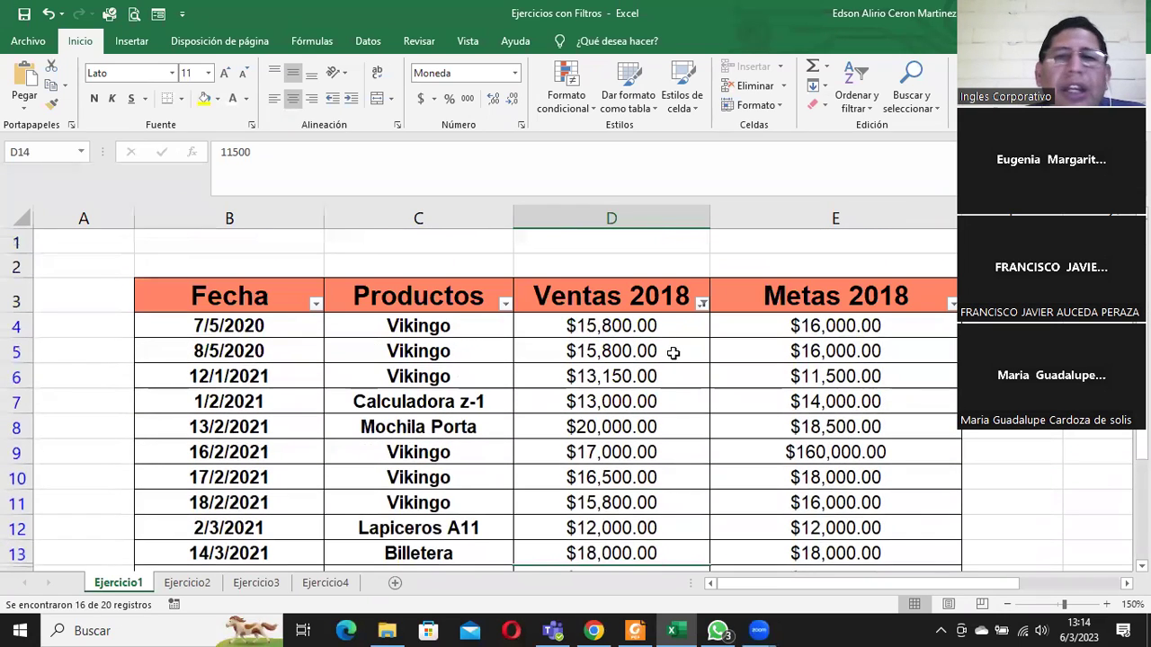
Step: Edit the between condition with 1500, keeping the 20000 cap, so 19 of 20 records show
left_click(702, 305)
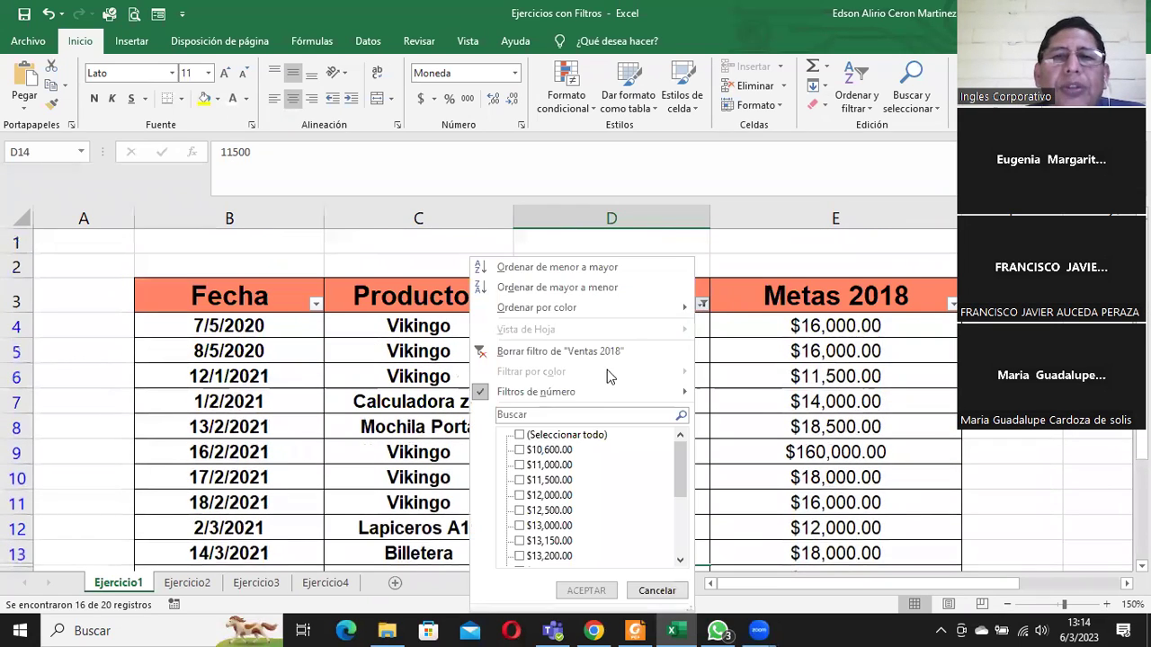
mouse_move(542, 395)
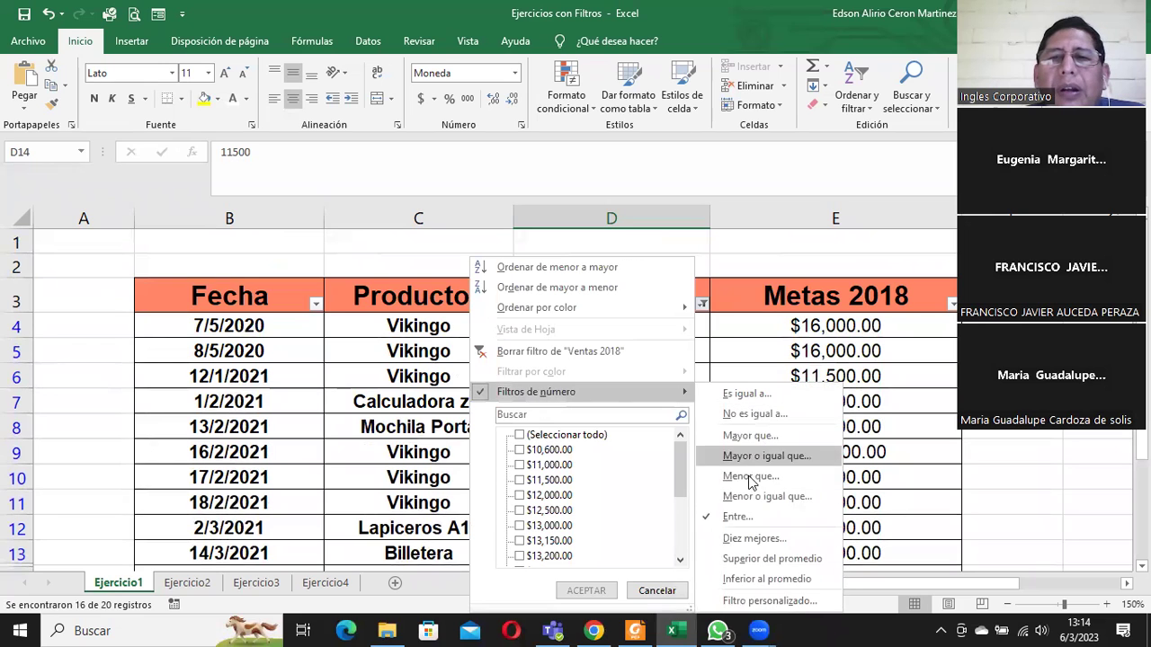
left_click(710, 513)
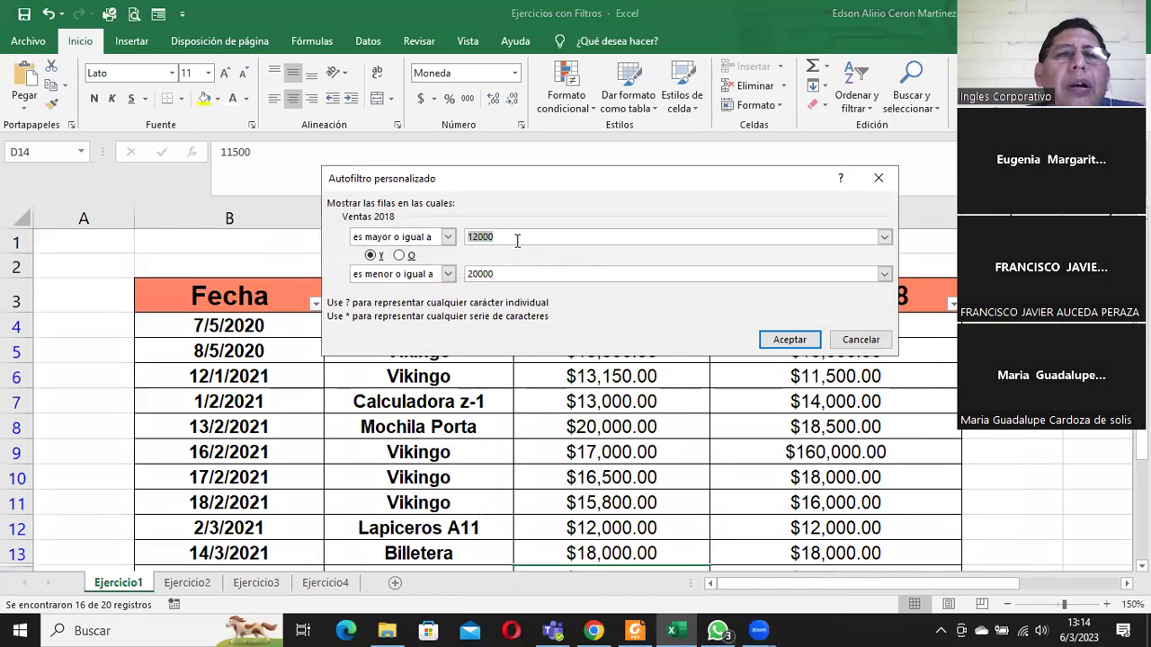
type("1")
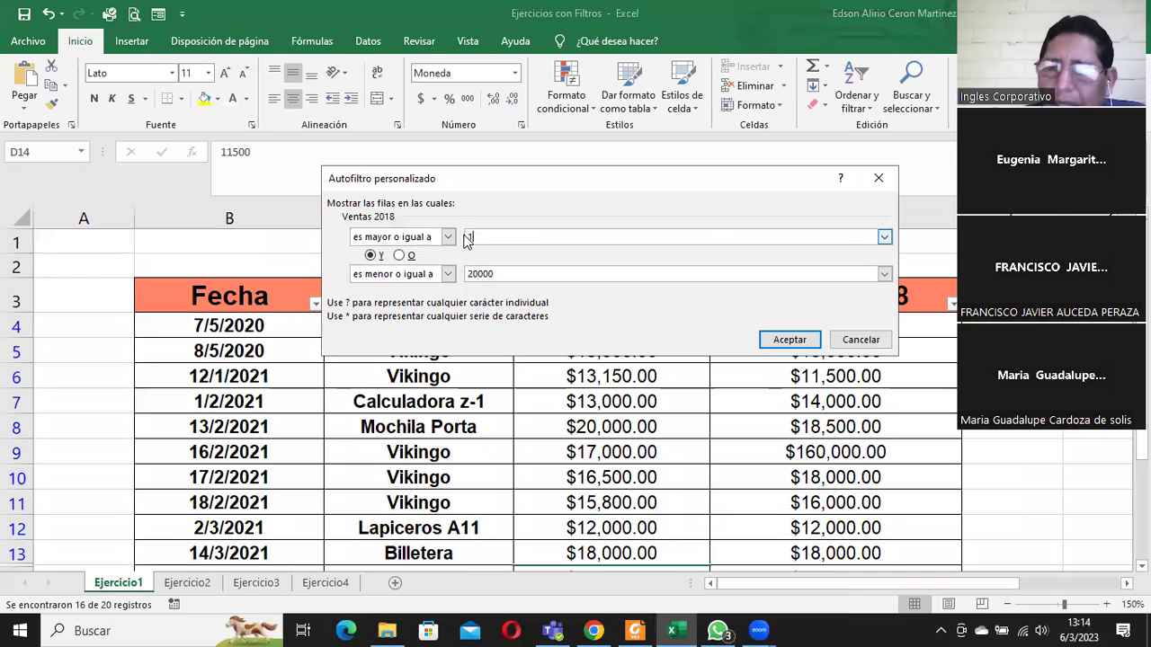
type("50")
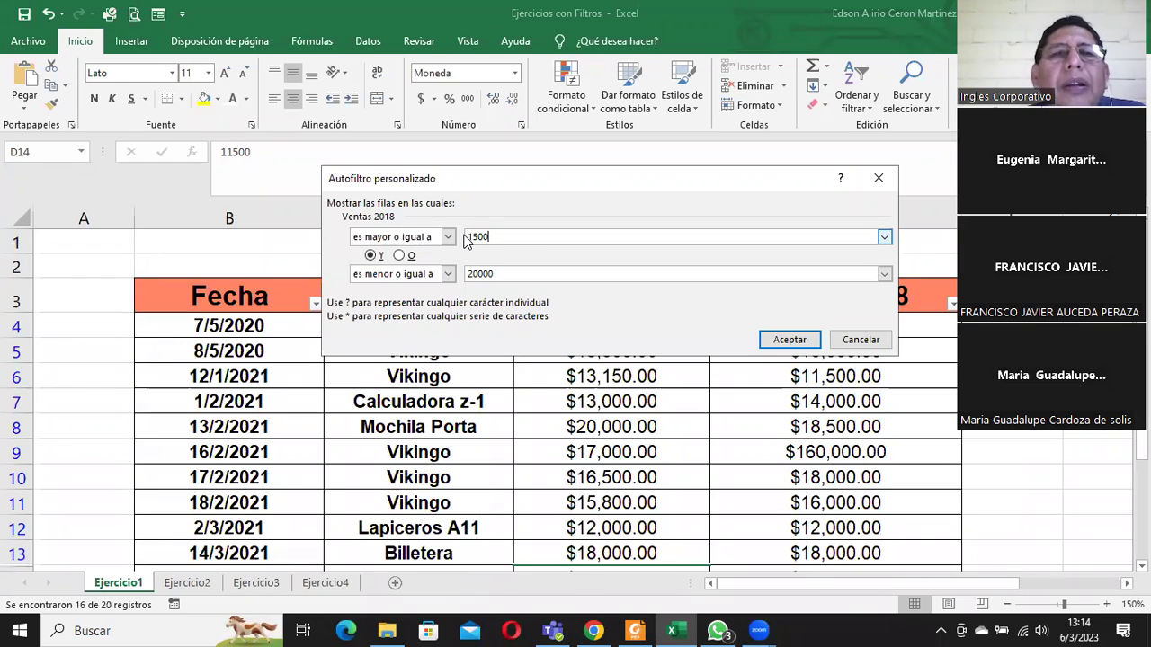
type("0")
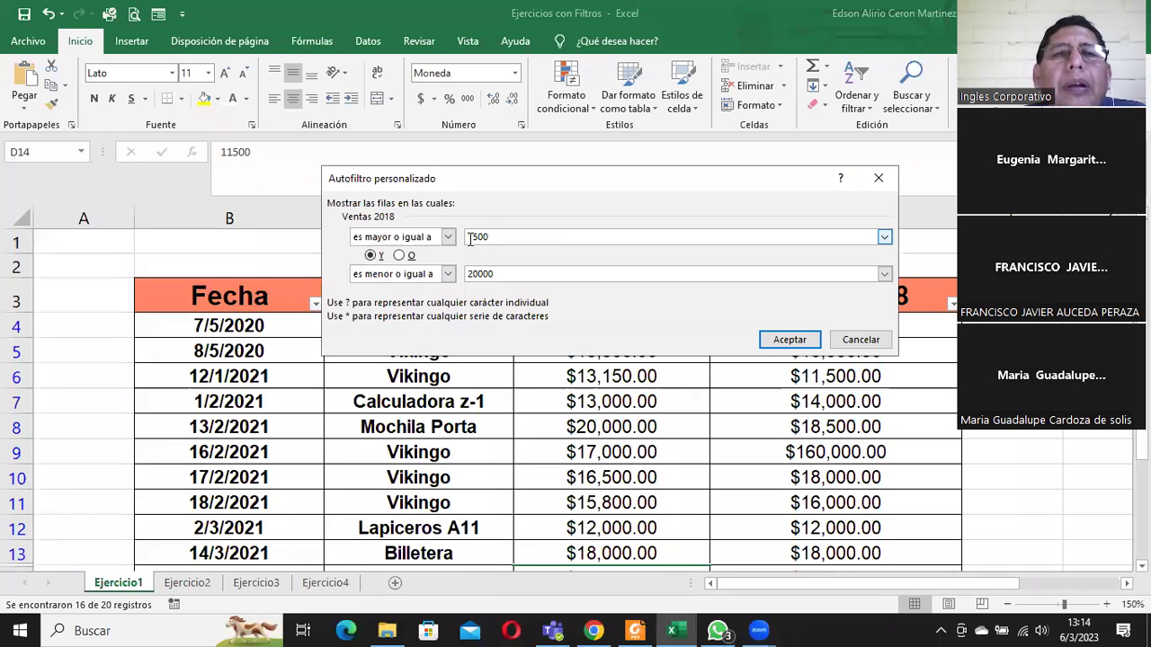
left_click(778, 334)
scroll(692, 356, "down", 1)
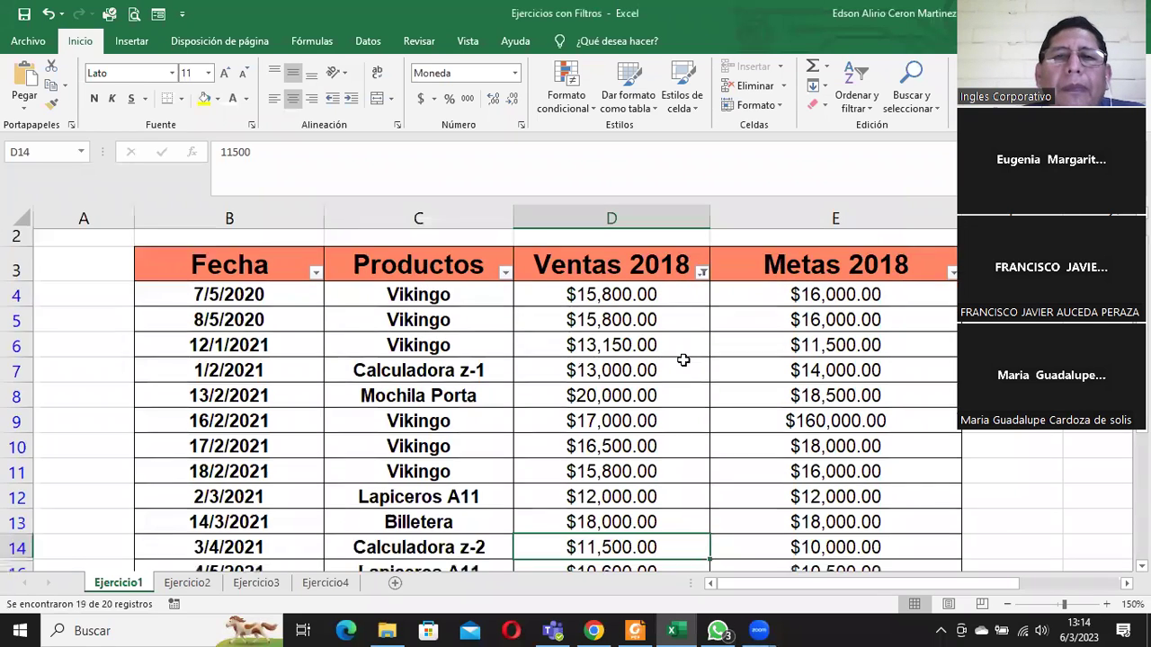
scroll(683, 360, "down", 1)
scroll(681, 358, "down", 1)
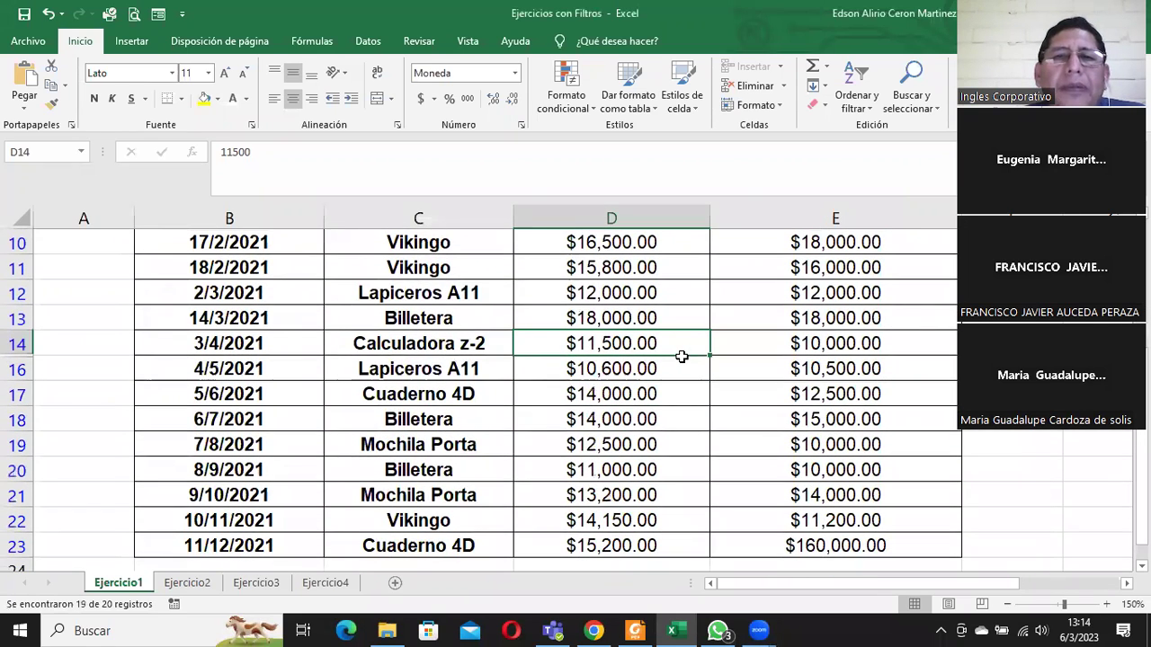
scroll(681, 356, "up", 2)
scroll(682, 356, "up", 1)
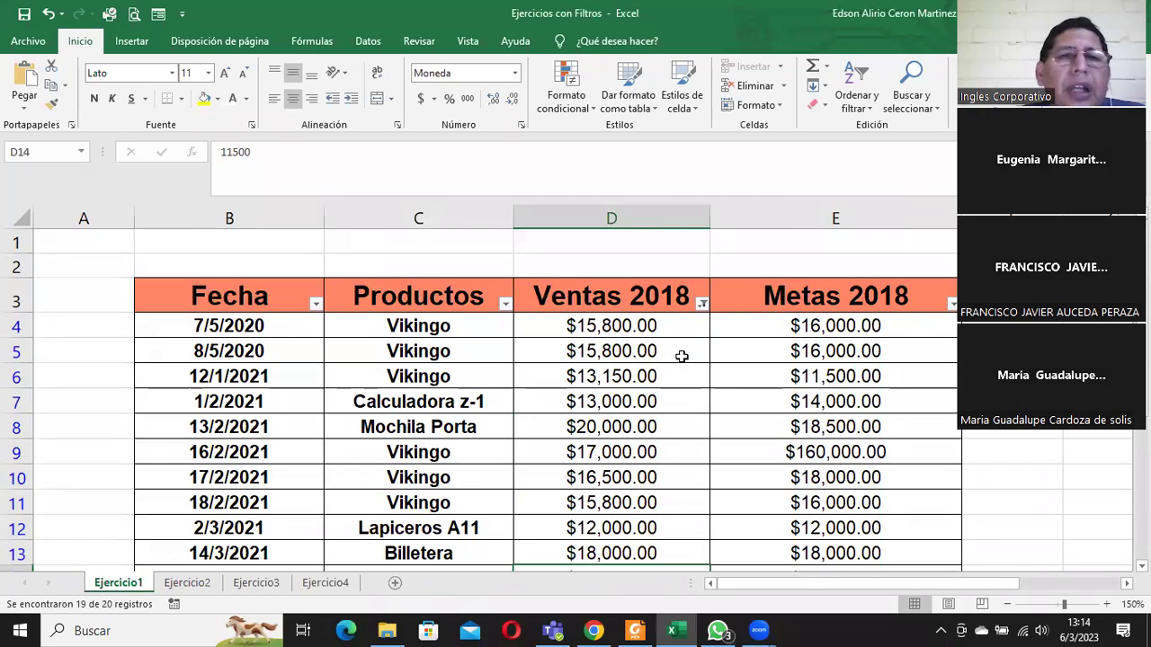
Step: Clear the Ventas 2018 filter and check sale amounts like $15,800.00 and $25,000.00
left_click(701, 304)
mouse_move(540, 392)
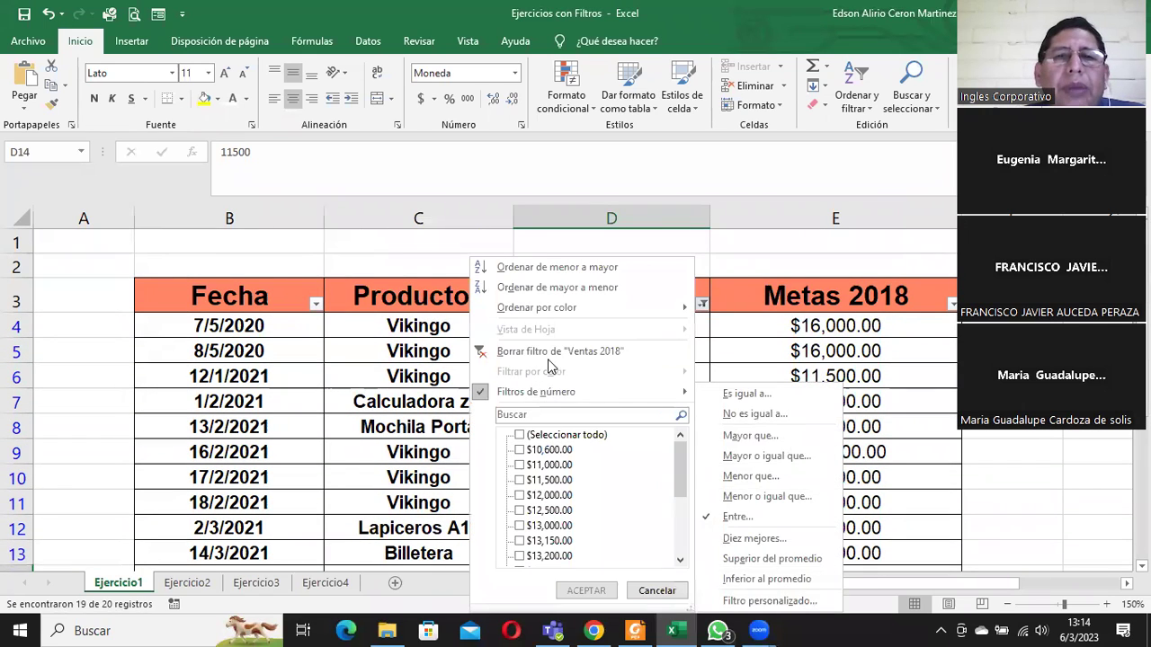
left_click(551, 351)
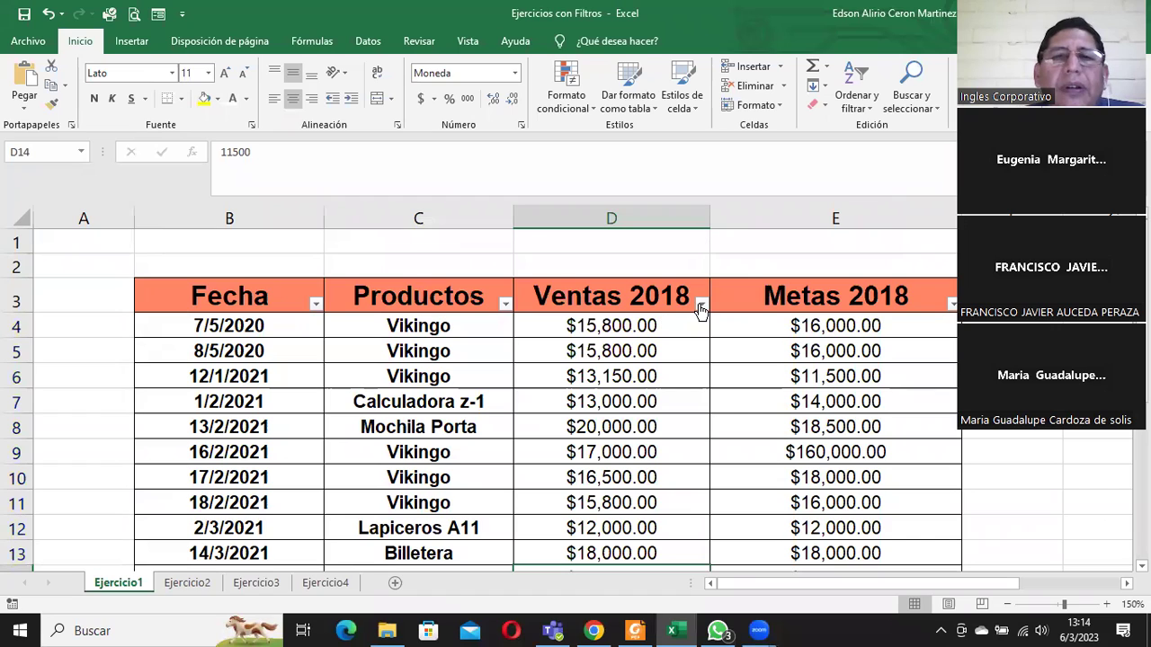
left_click(609, 358)
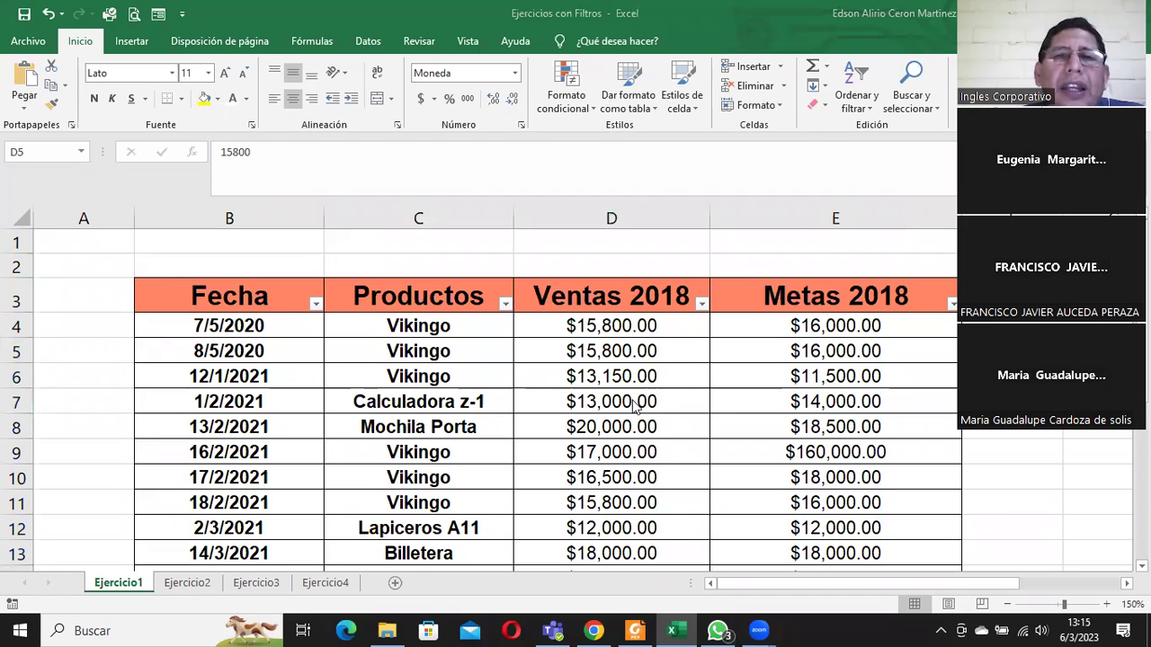
scroll(634, 406, "down", 2)
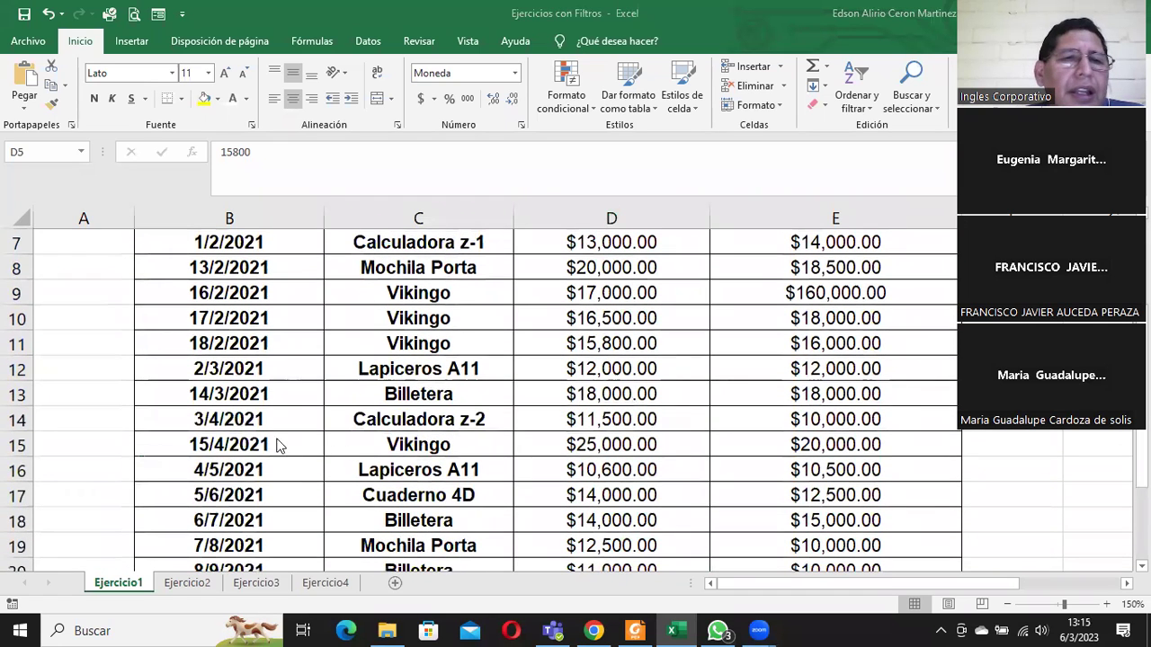
left_click(604, 441)
scroll(611, 422, "up", 2)
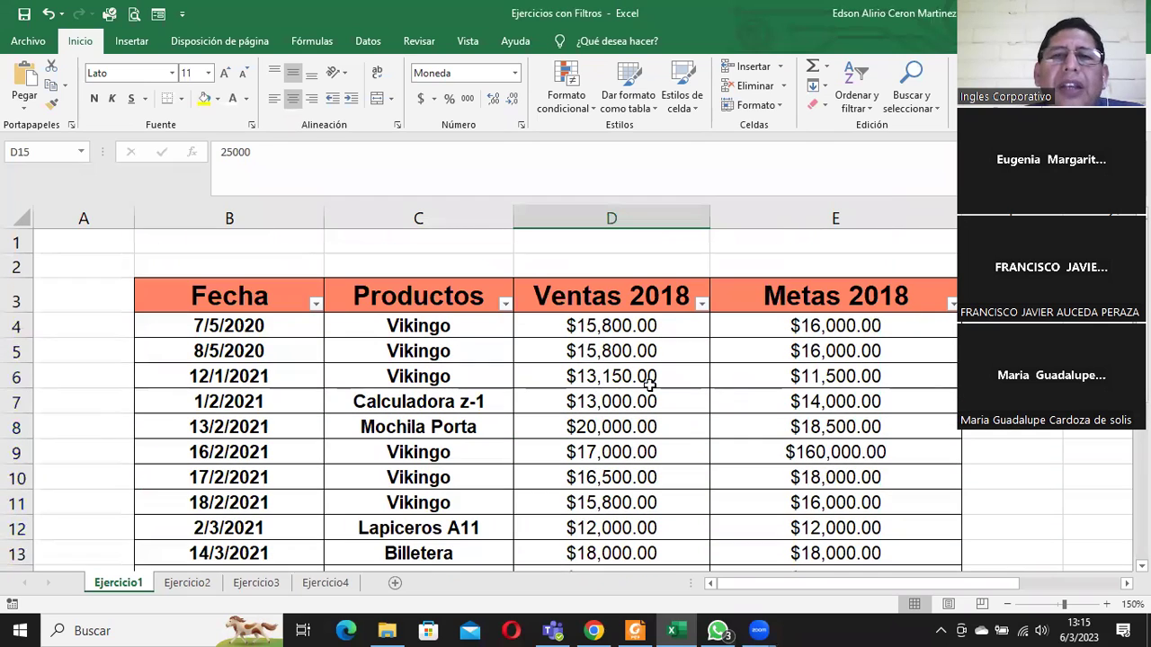
Step: Apply a Ventas 2018 'Entre' filter from $13,000.00 to $20,000.00, leaving 14 of 20 records
left_click(701, 304)
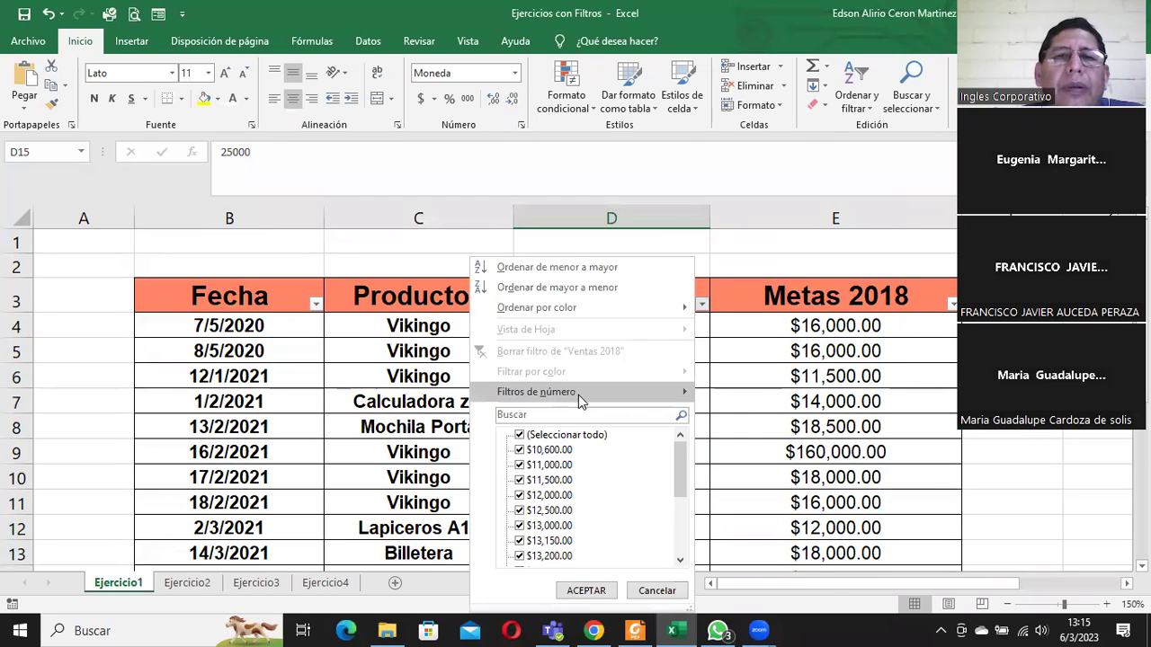
mouse_move(578, 395)
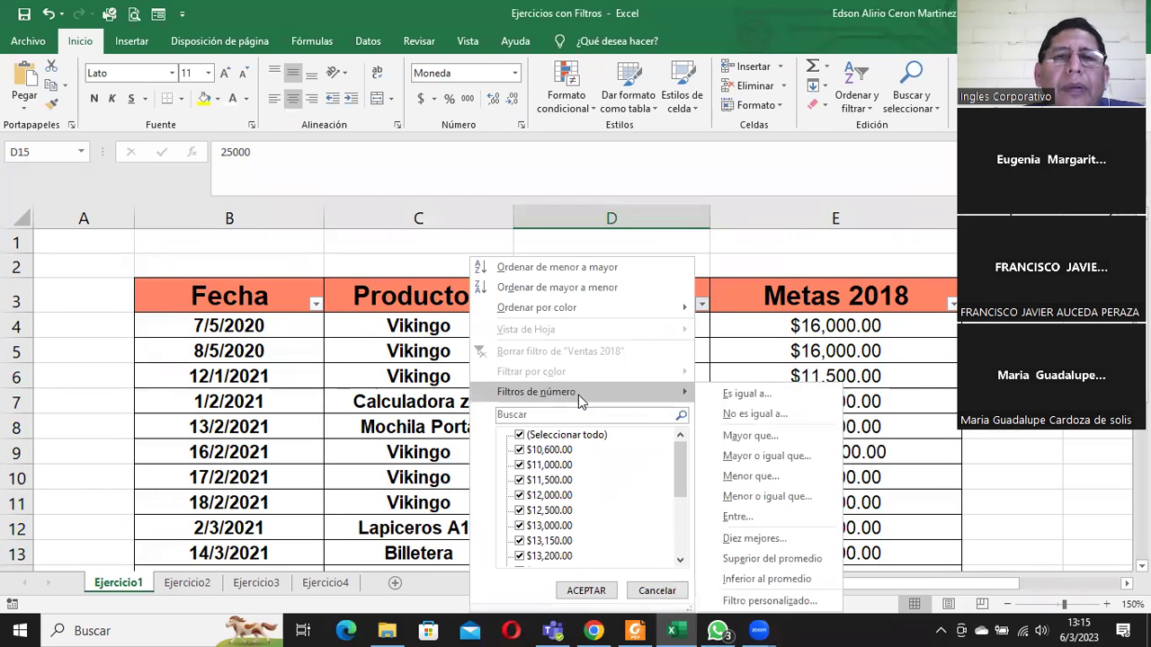
left_click(763, 519)
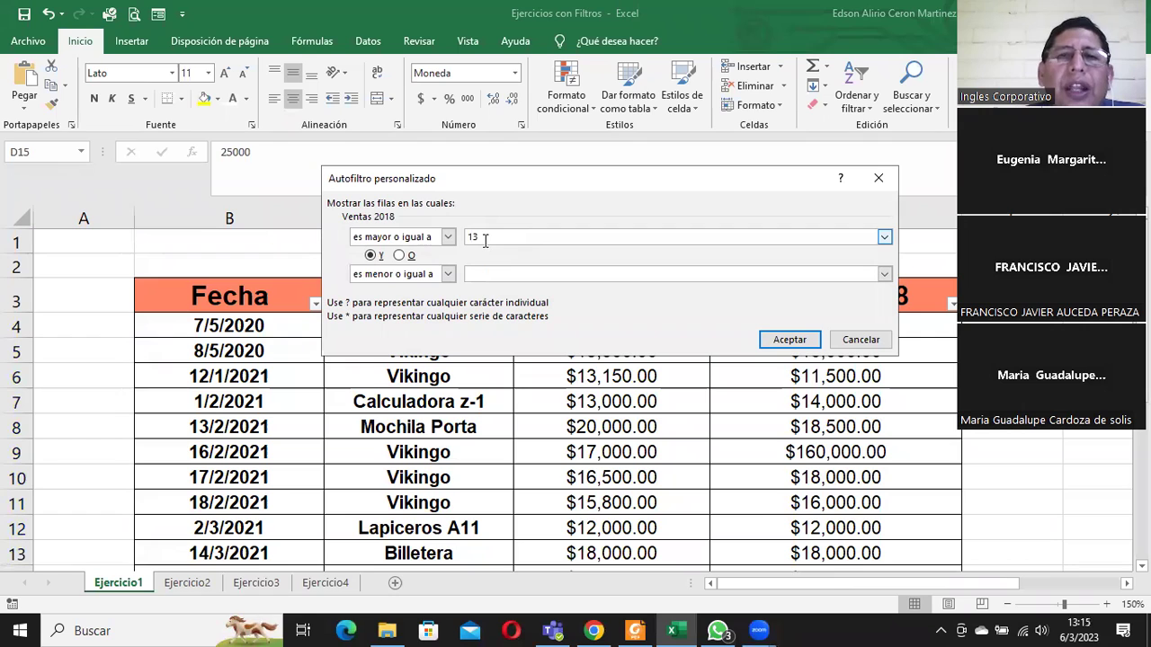
left_click(884, 239)
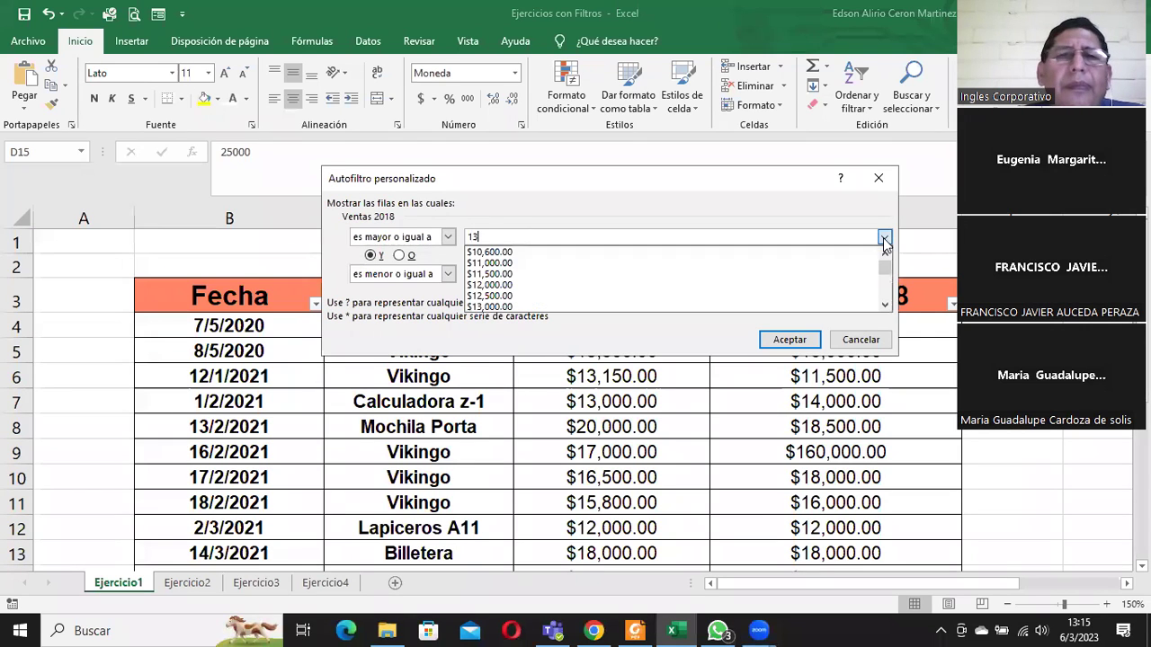
left_click(549, 307)
left_click(492, 276)
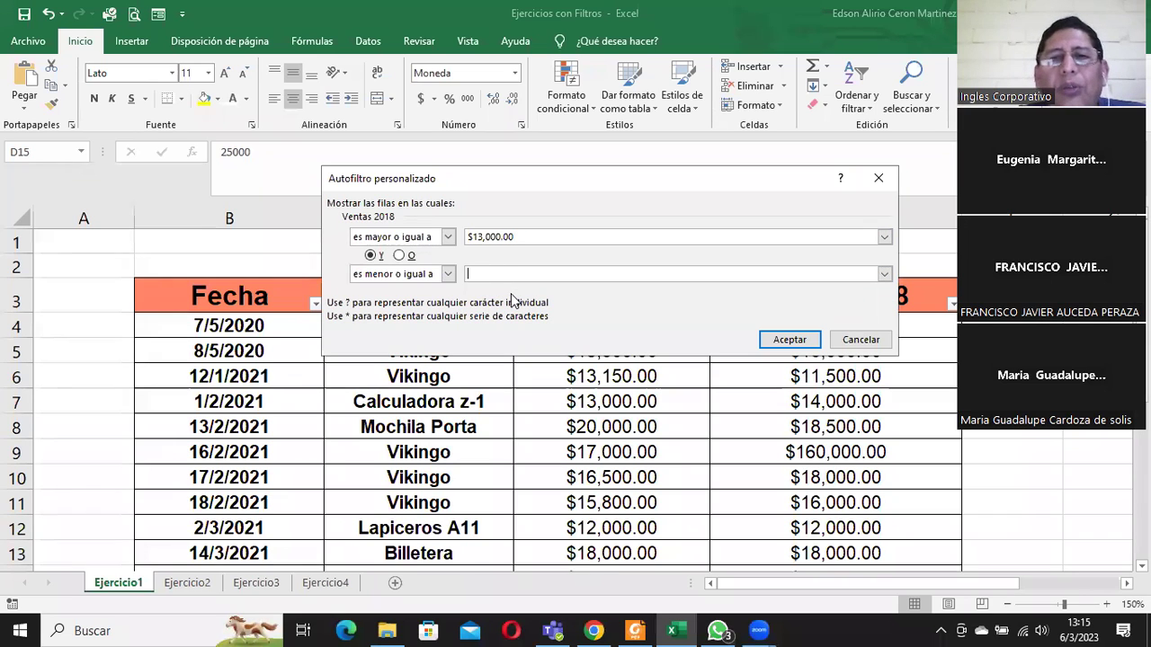
left_click(882, 274)
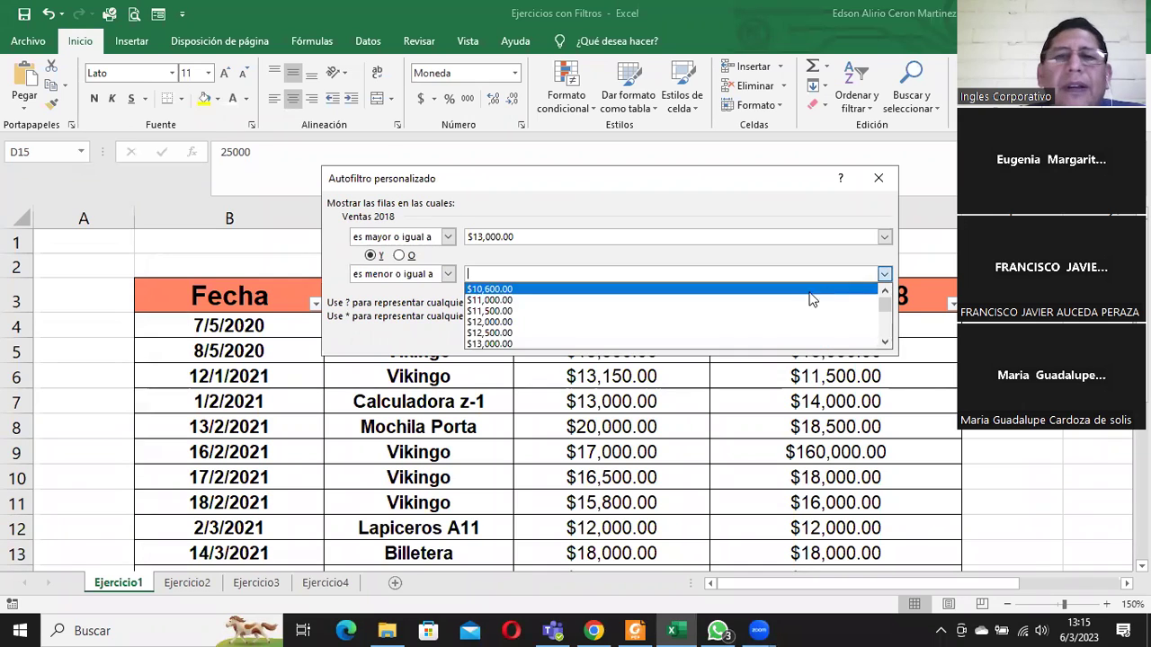
left_click(885, 341)
left_click(885, 342)
left_click(884, 342)
left_click(884, 342)
left_click(884, 341)
left_click(586, 342)
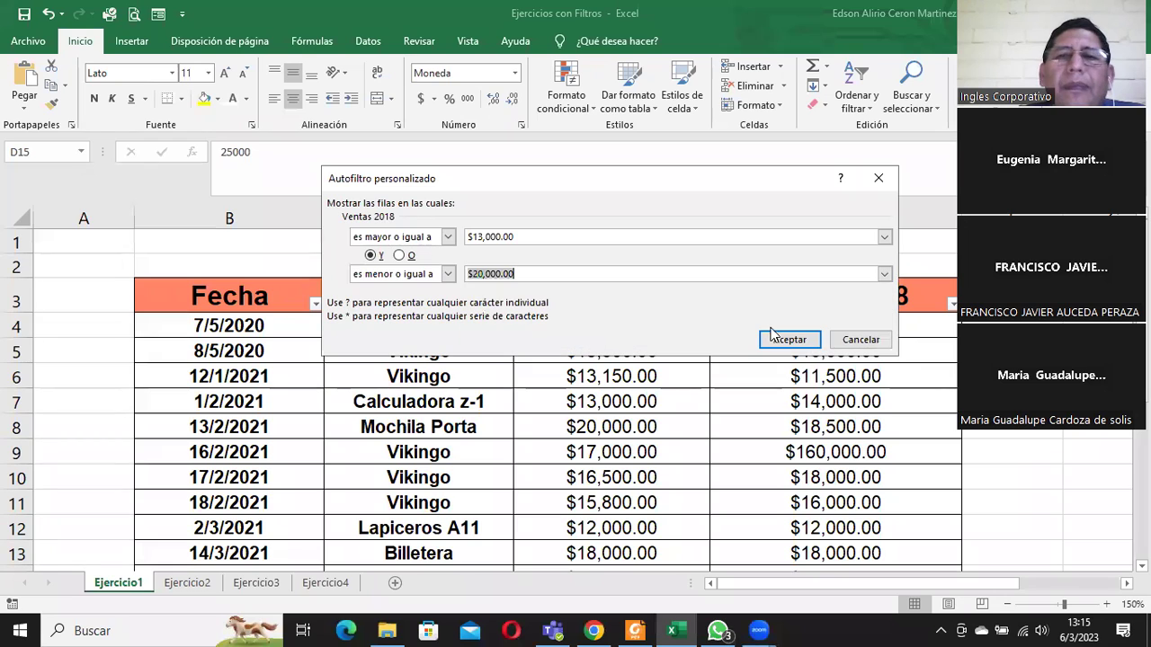
left_click(796, 338)
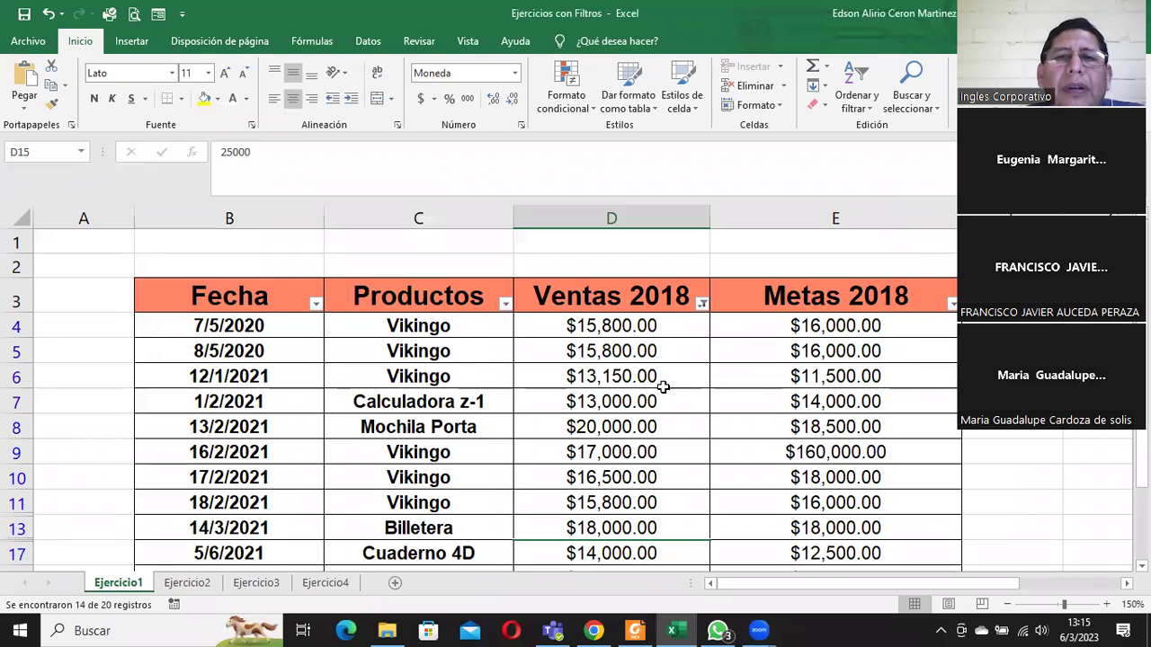
Step: Clear the Ventas 2018 filter and glance at the Fecha filter list without changing it
scroll(644, 363, "down", 3)
scroll(643, 363, "up", 1)
scroll(643, 363, "up", 1)
scroll(644, 363, "up", 1)
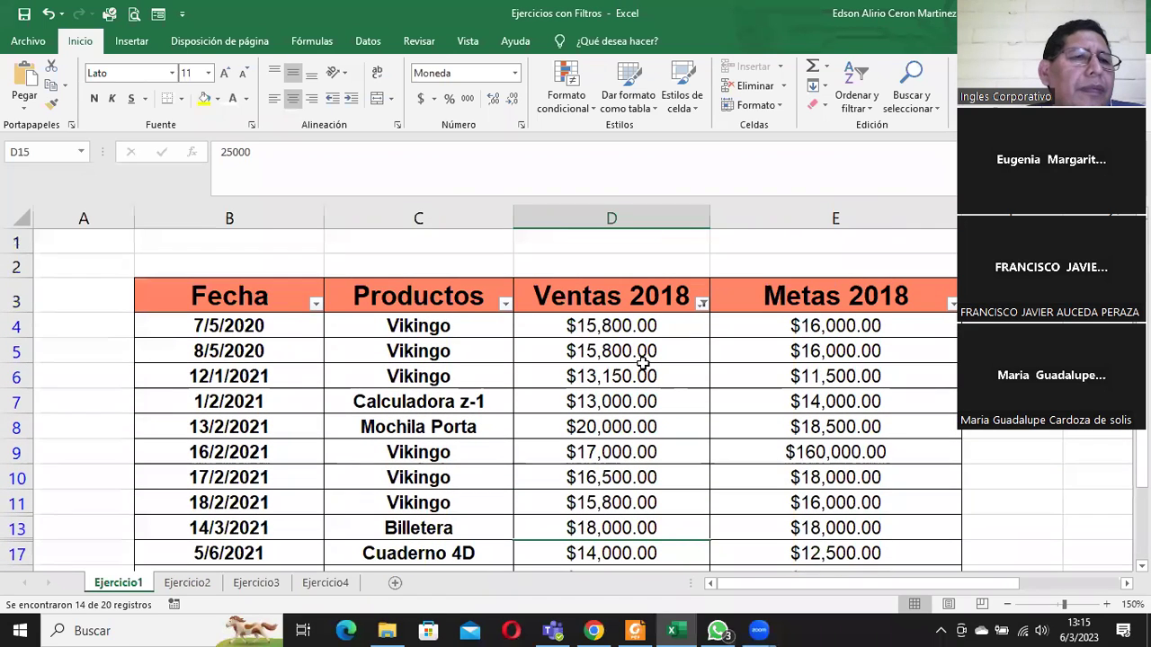
left_click(702, 303)
left_click(567, 351)
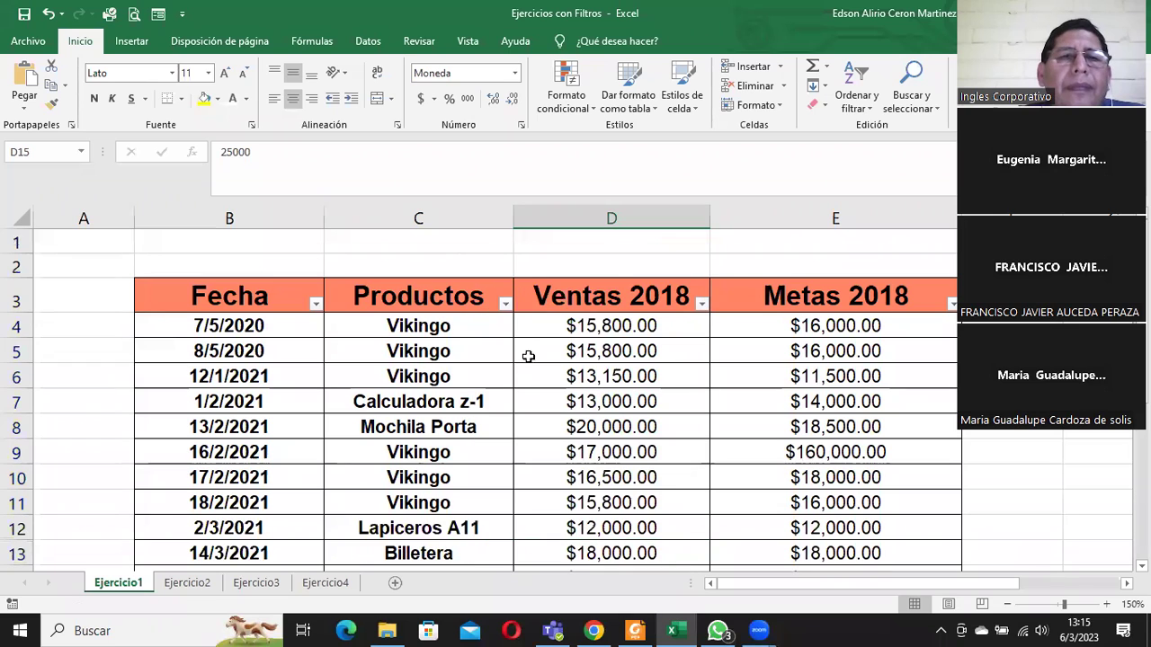
left_click(315, 305)
left_click(437, 401)
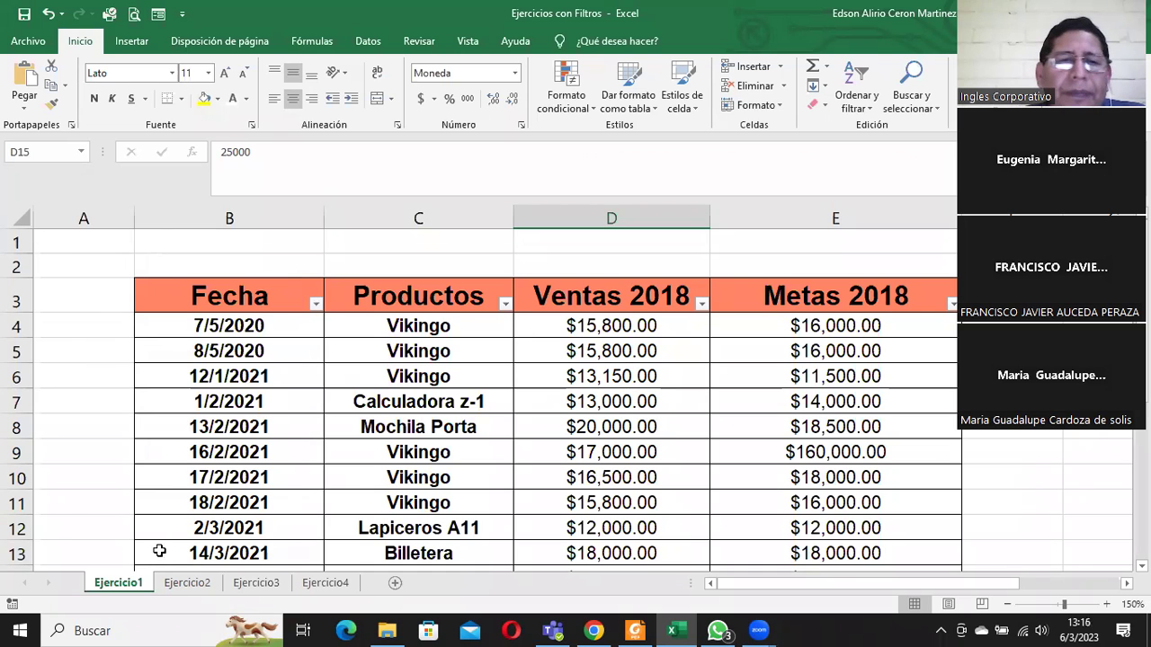
Step: Switch to the Ejercicio2 sheet and select the Ahorro, Lima and Fecha header cells
left_click(187, 582)
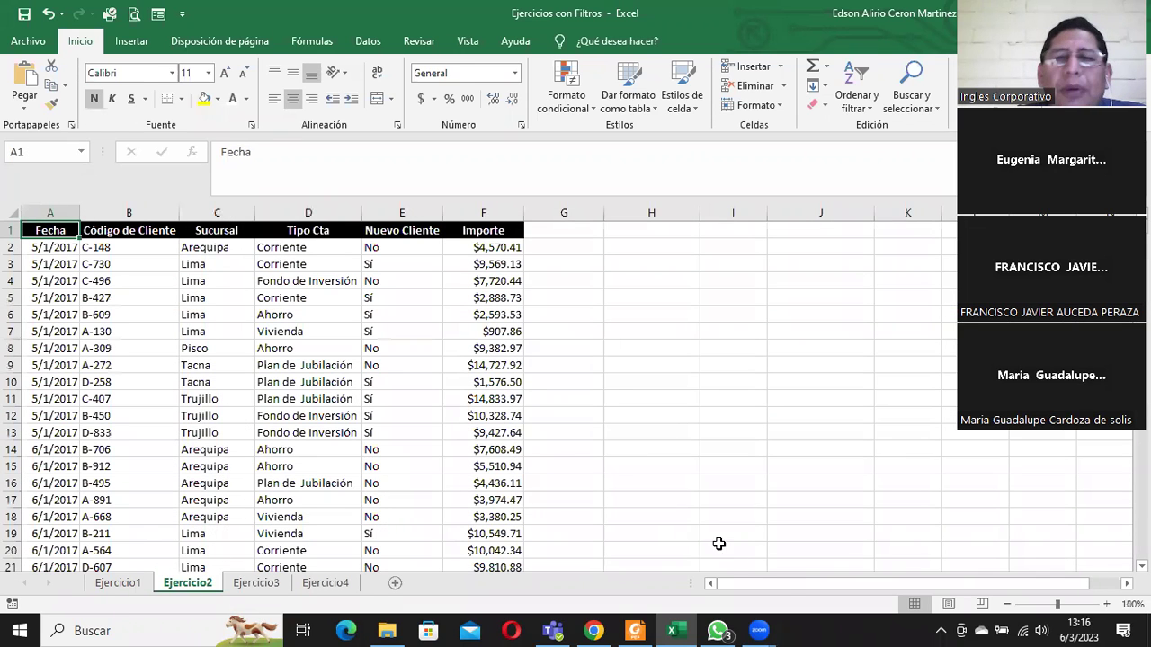
left_click(758, 584)
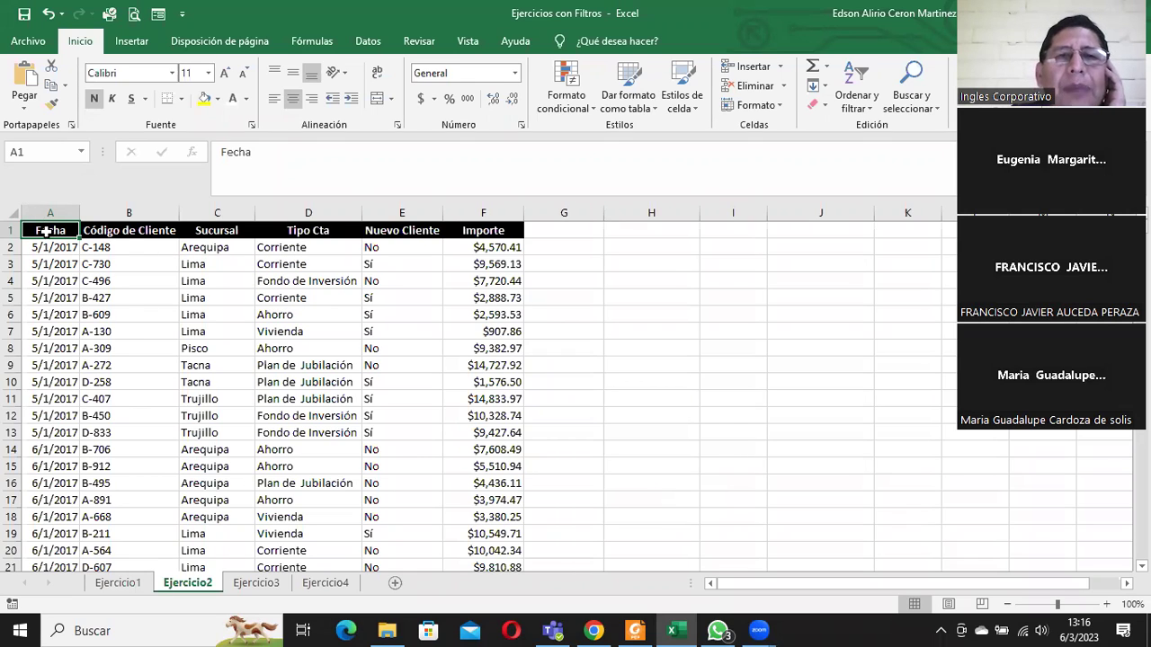
left_click(273, 315)
left_click(220, 280)
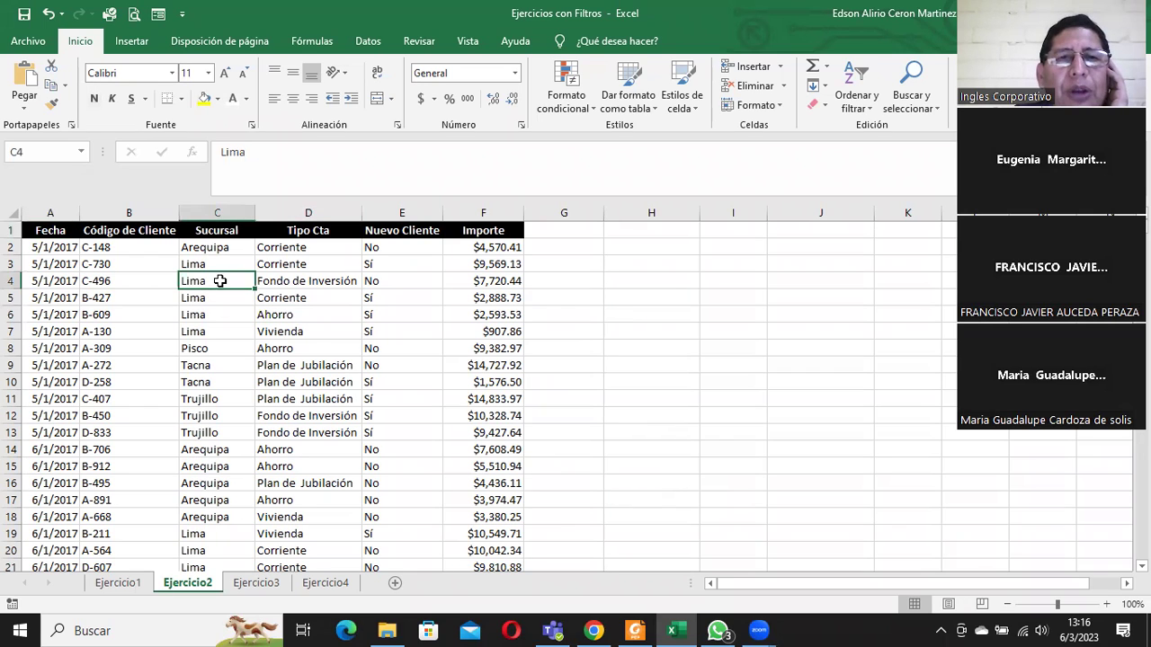
left_click(49, 232)
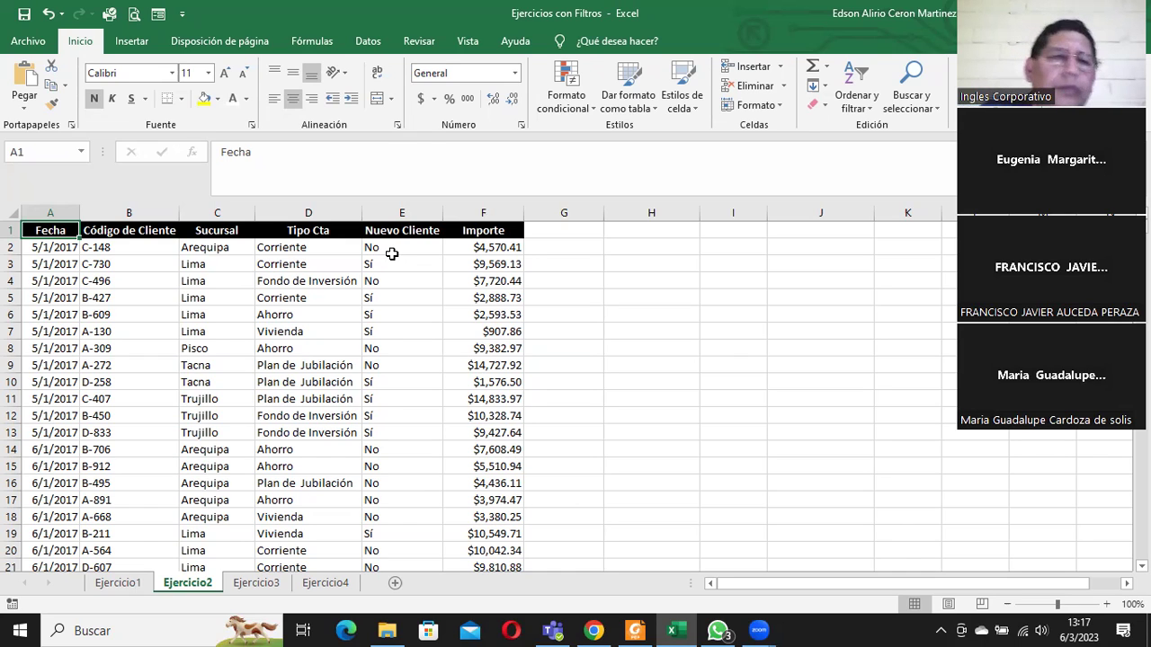
left_click(51, 248)
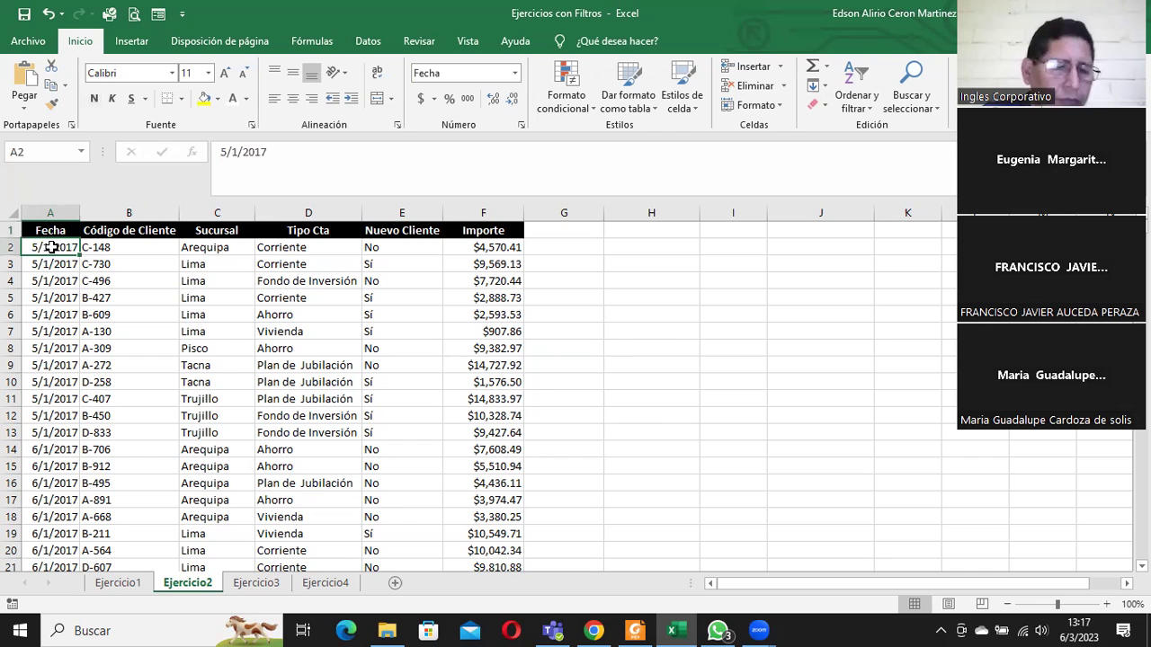
key("ctrl+Down")
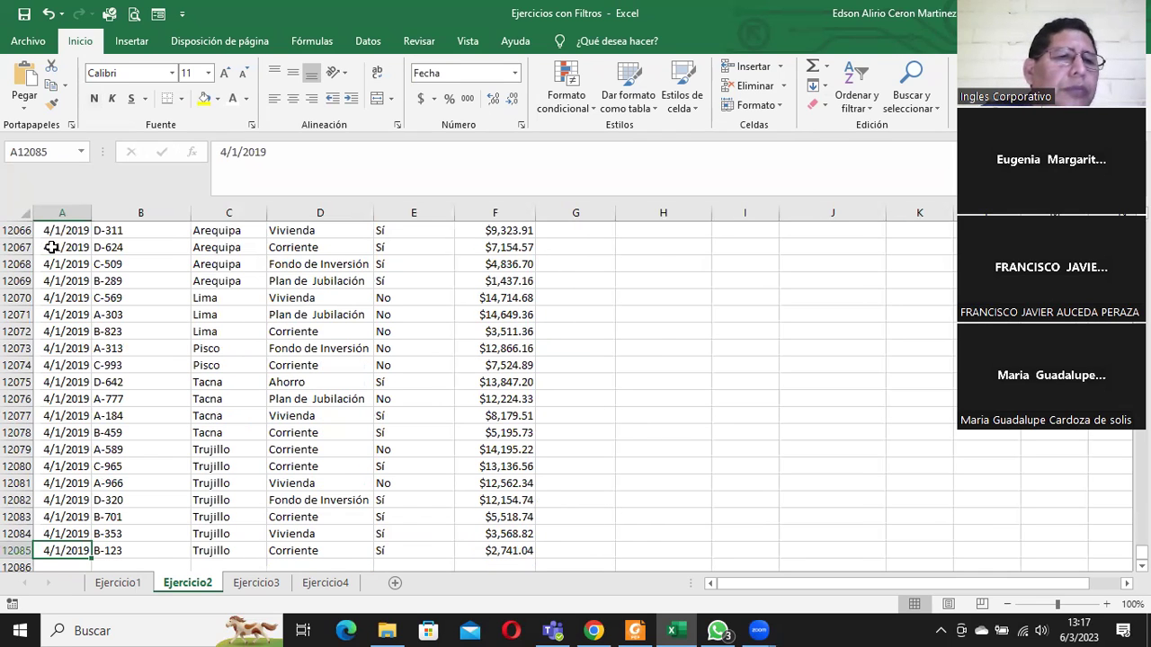
key("ctrl+Up")
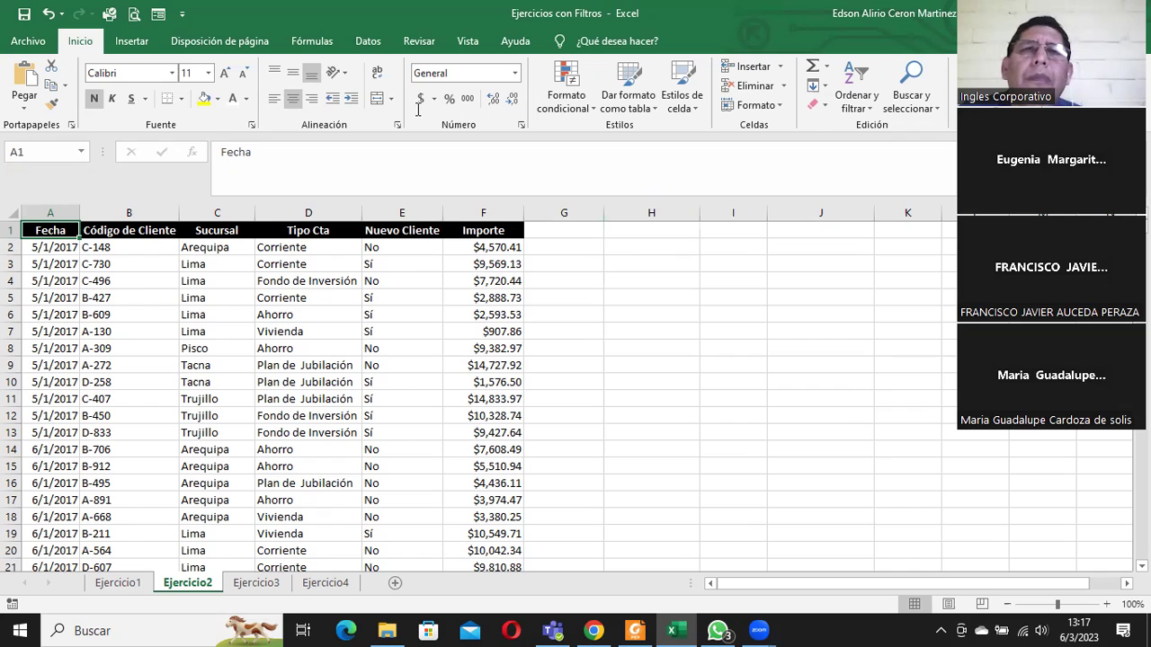
left_click(61, 233)
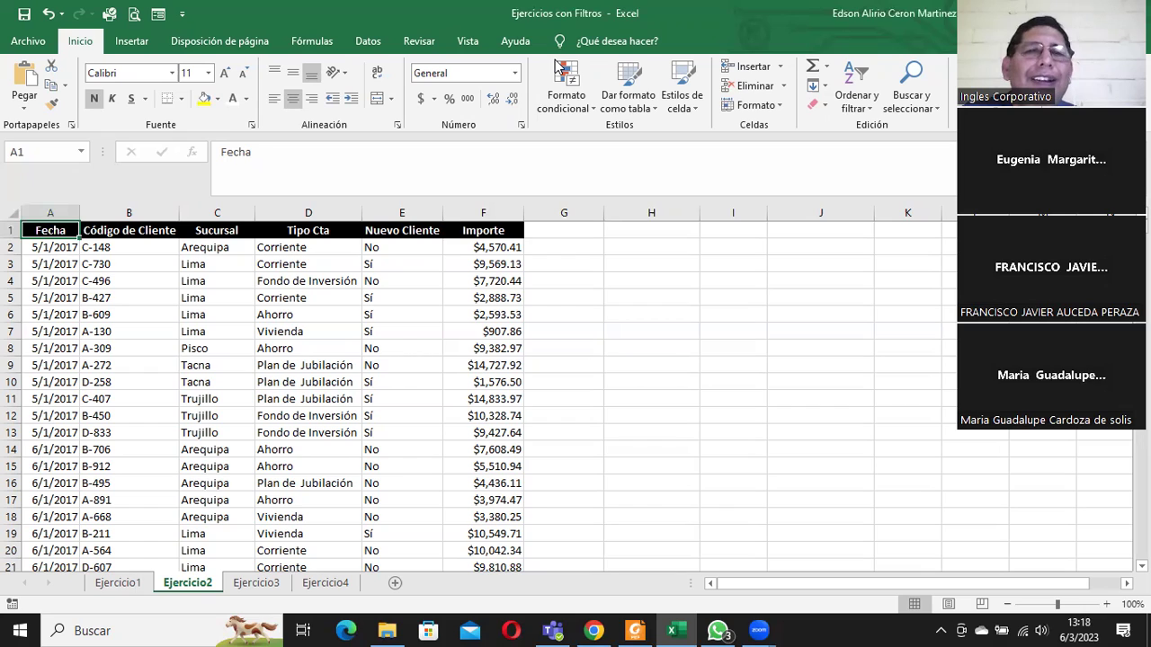
key("Right")
key("Right")
key("Right")
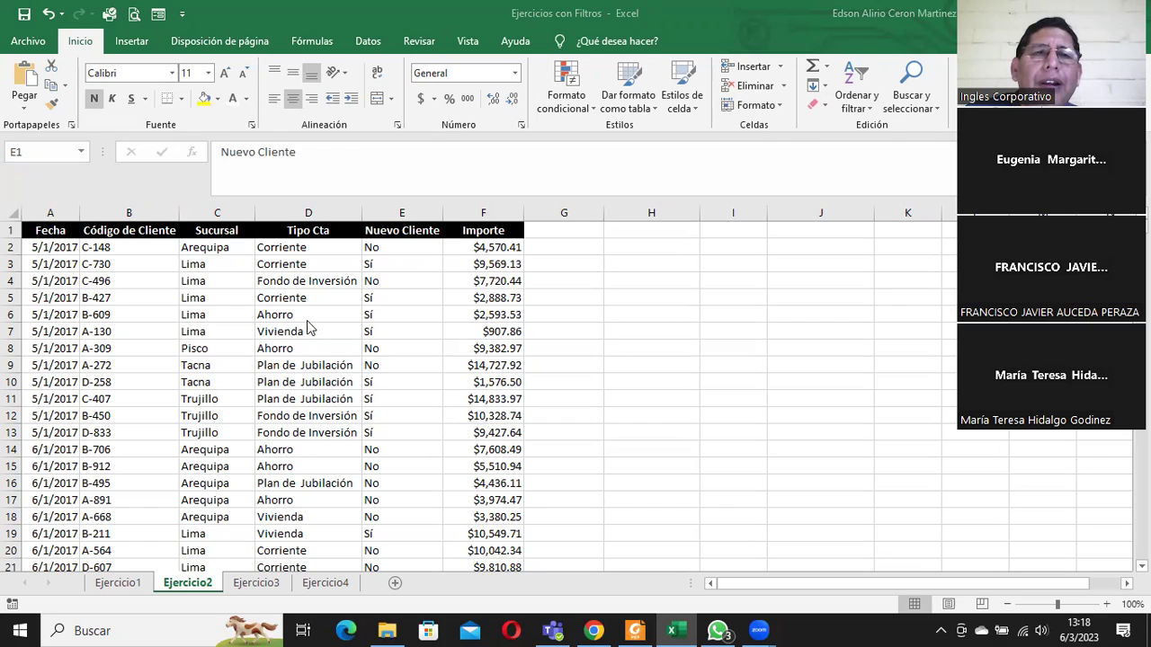
left_click(271, 312)
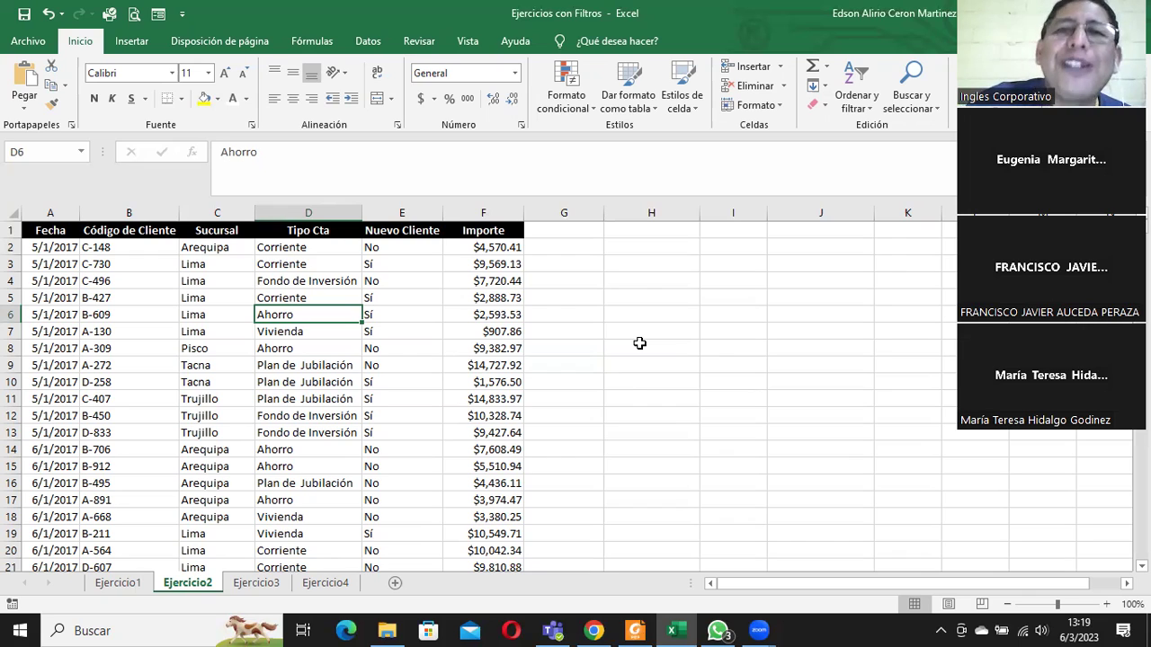
Step: Select the Fecha header in A1 and show the Ordenar y filtrar menu on Inicio
left_click(615, 86)
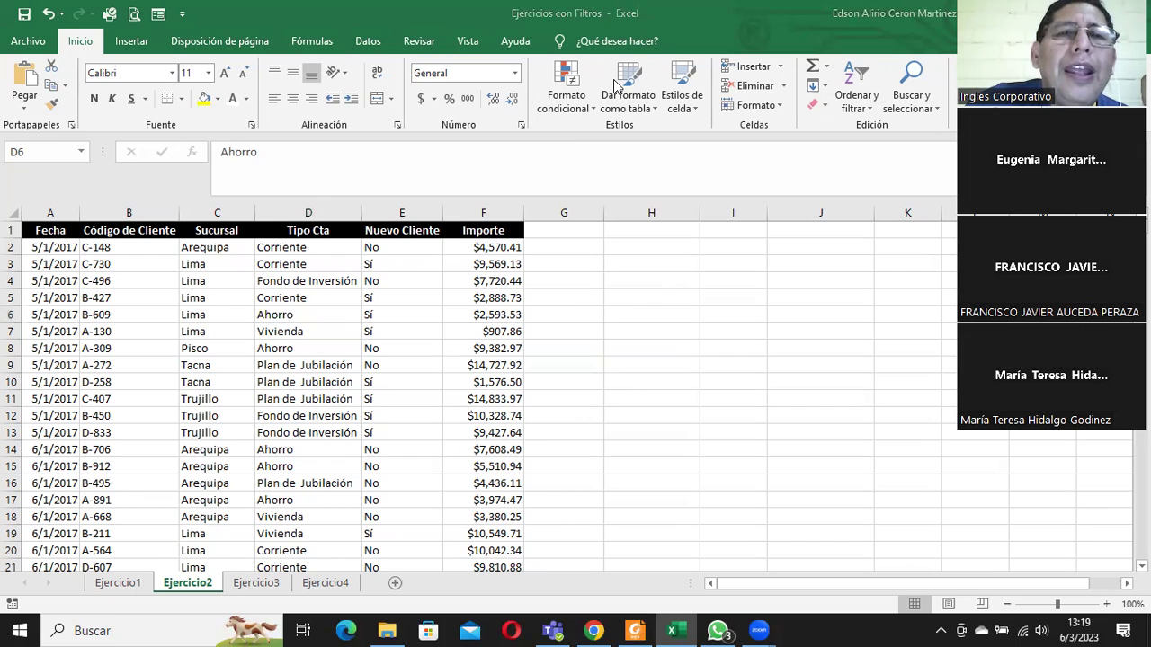
left_click(284, 274)
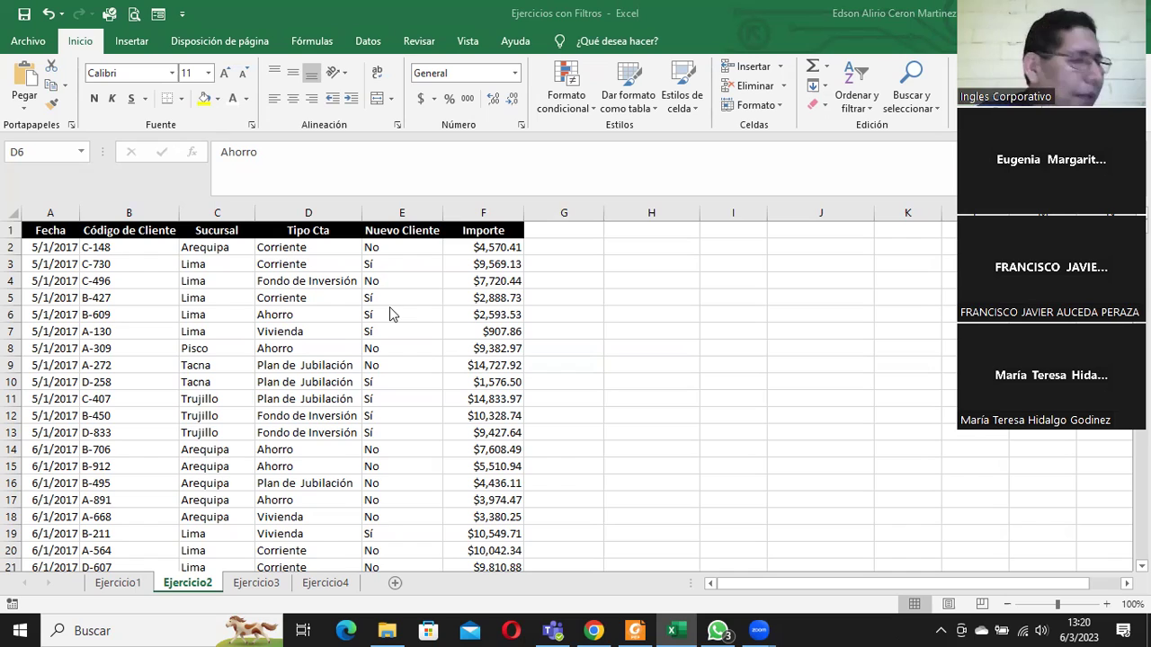
left_click(384, 232)
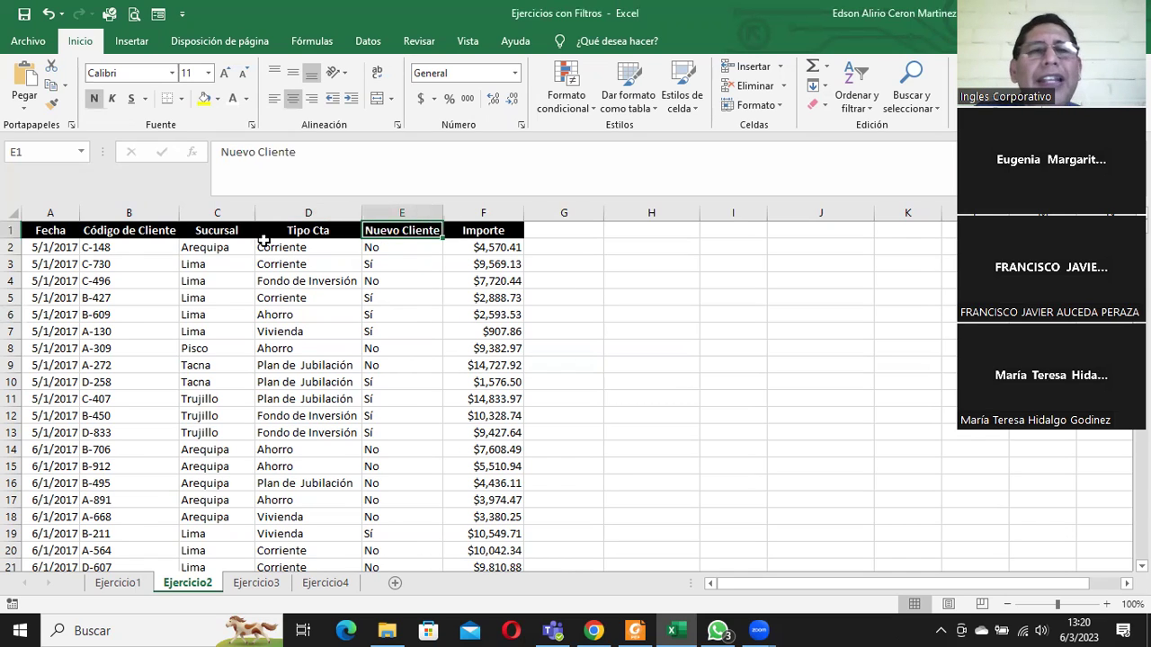
left_click(65, 231)
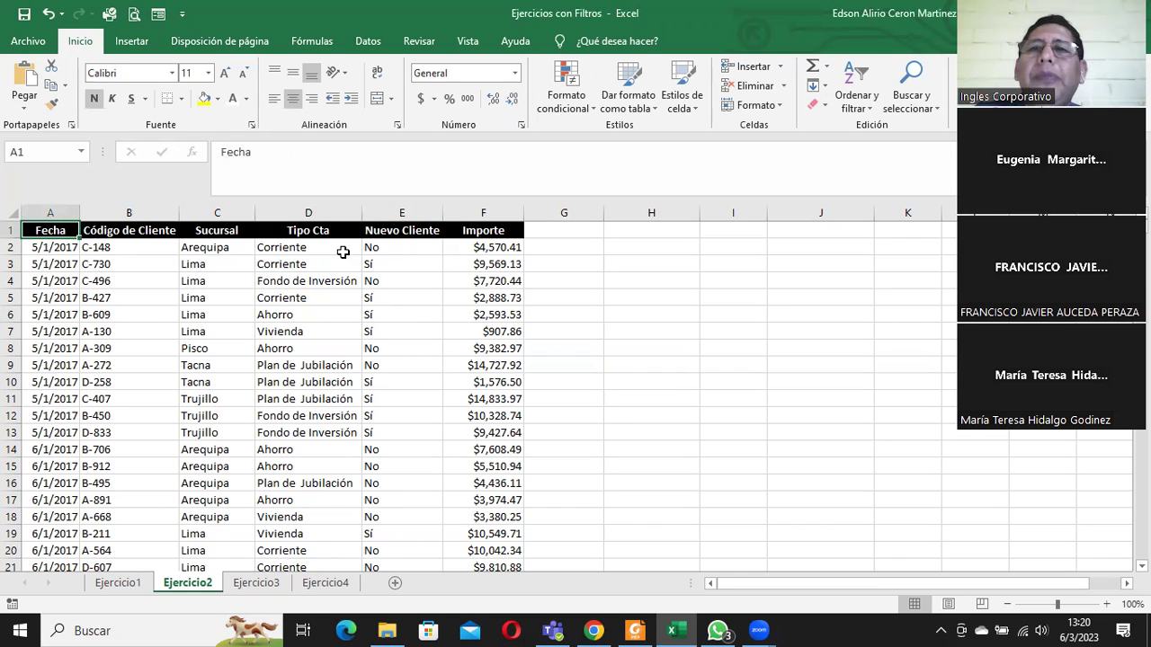
left_click(866, 95)
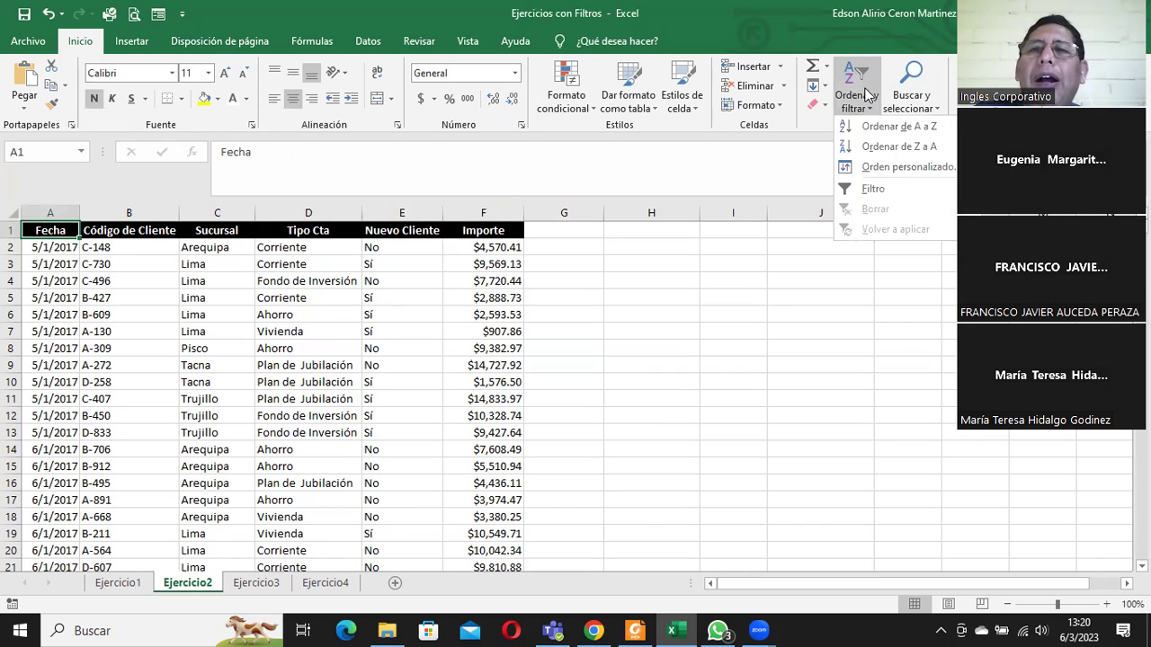
Step: Turn on AutoFilter and filter Nuevo Cliente to show only Sí
left_click(874, 188)
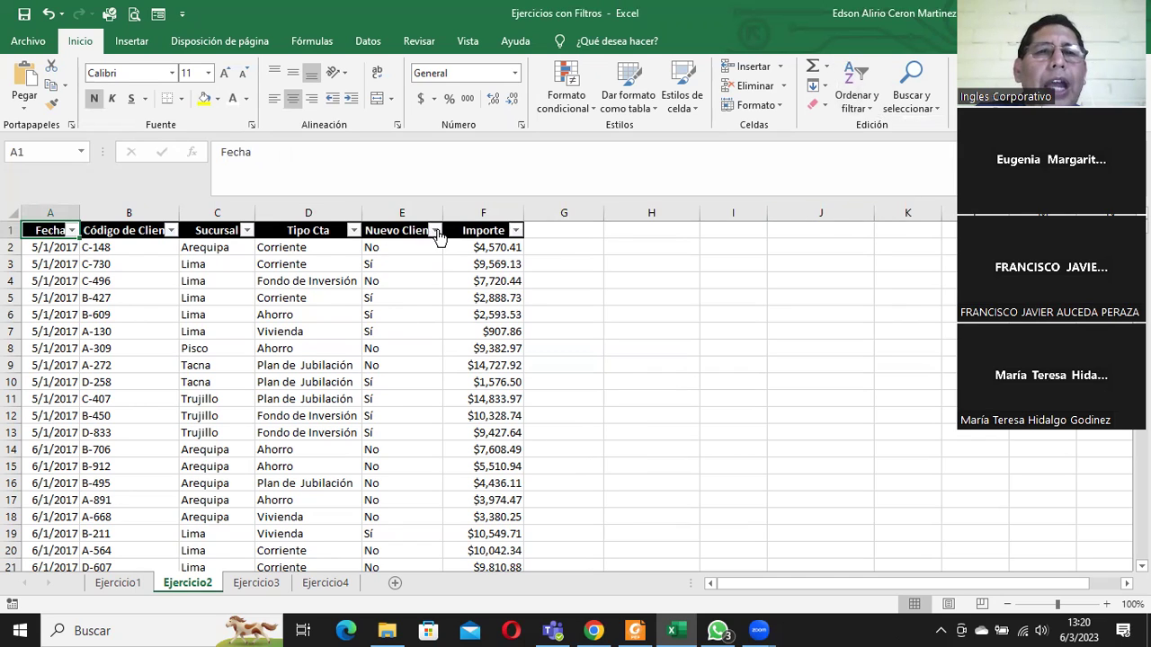
left_click(438, 232)
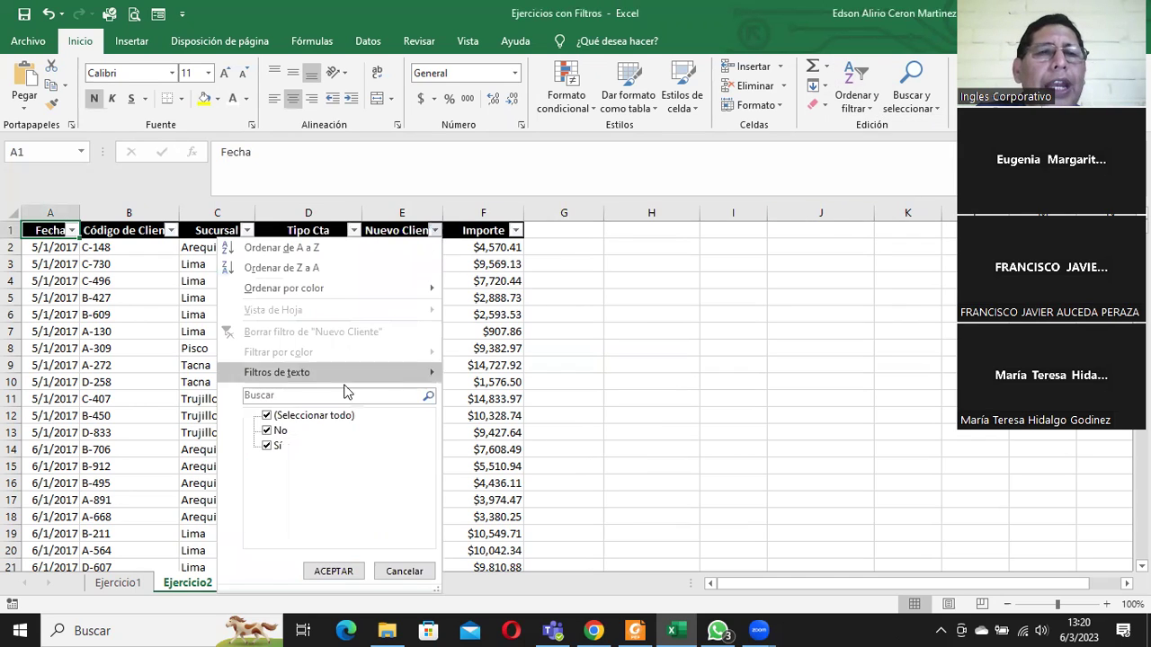
left_click(322, 422)
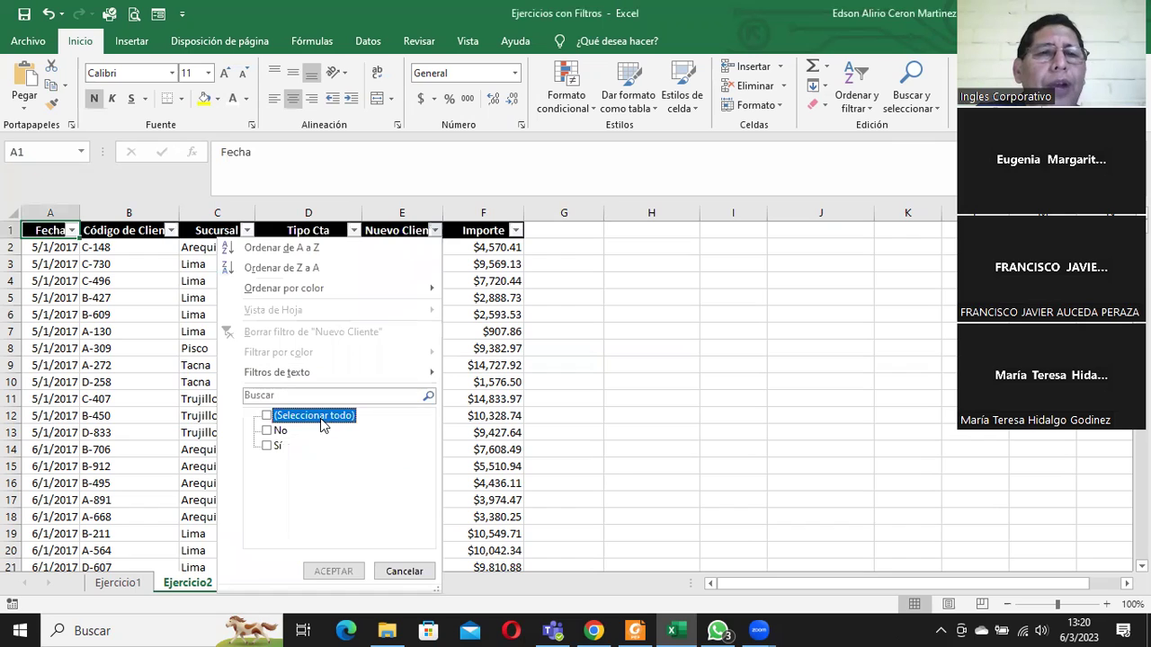
left_click(267, 447)
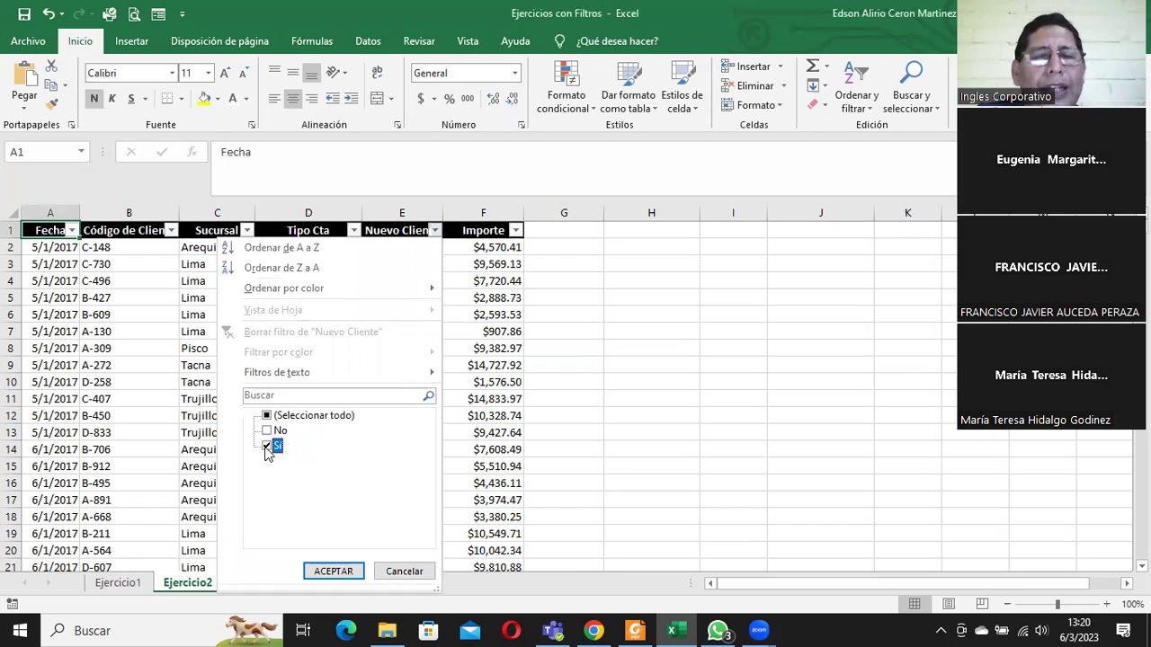
left_click(327, 571)
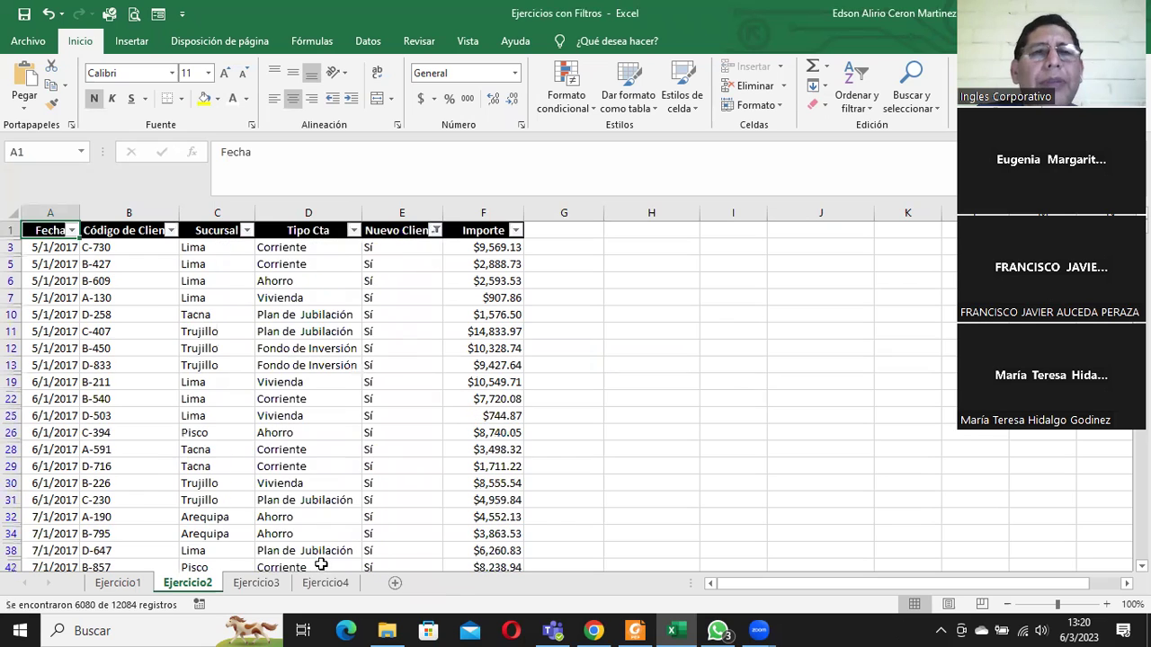
Step: Browse the rows now filtered to new clients (Sí)
left_click(410, 241)
scroll(409, 247, "down", 3)
scroll(407, 250, "down", 6)
scroll(408, 250, "down", 4)
scroll(407, 250, "down", 4)
scroll(408, 250, "up", 5)
scroll(408, 250, "up", 3)
scroll(407, 250, "up", 6)
scroll(407, 250, "up", 2)
scroll(407, 249, "up", 2)
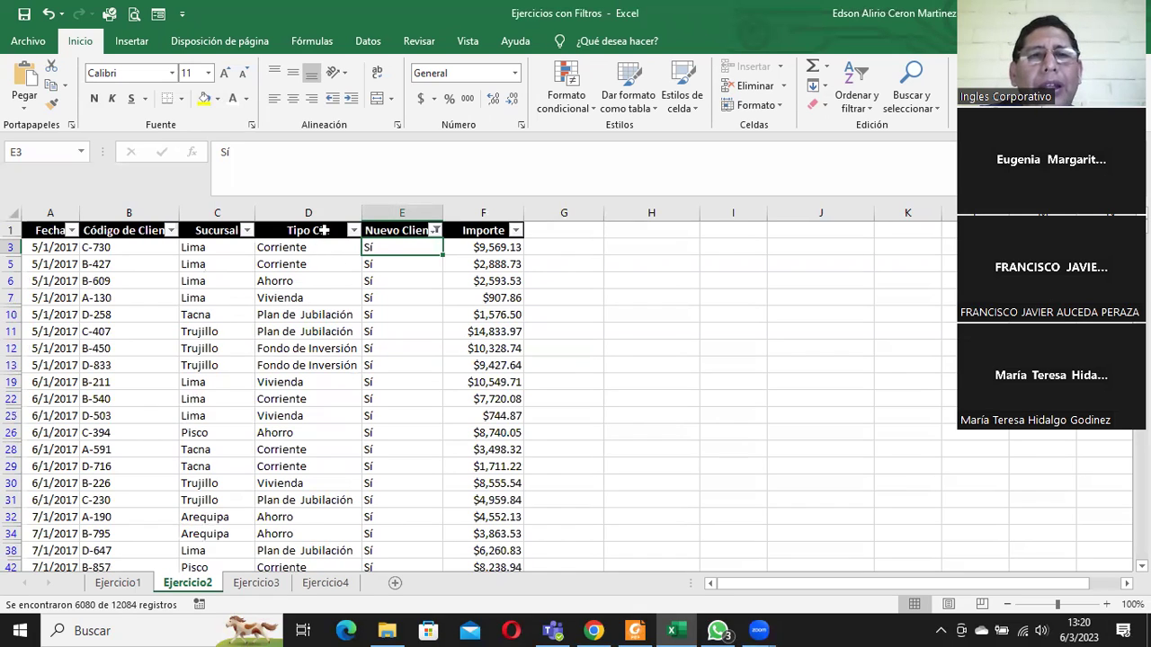
Step: Filter Tipo Cta to Vivienda only, excluding Ahorro, Corriente, Fondo de Inversión and Plan de Jubilación
left_click(352, 230)
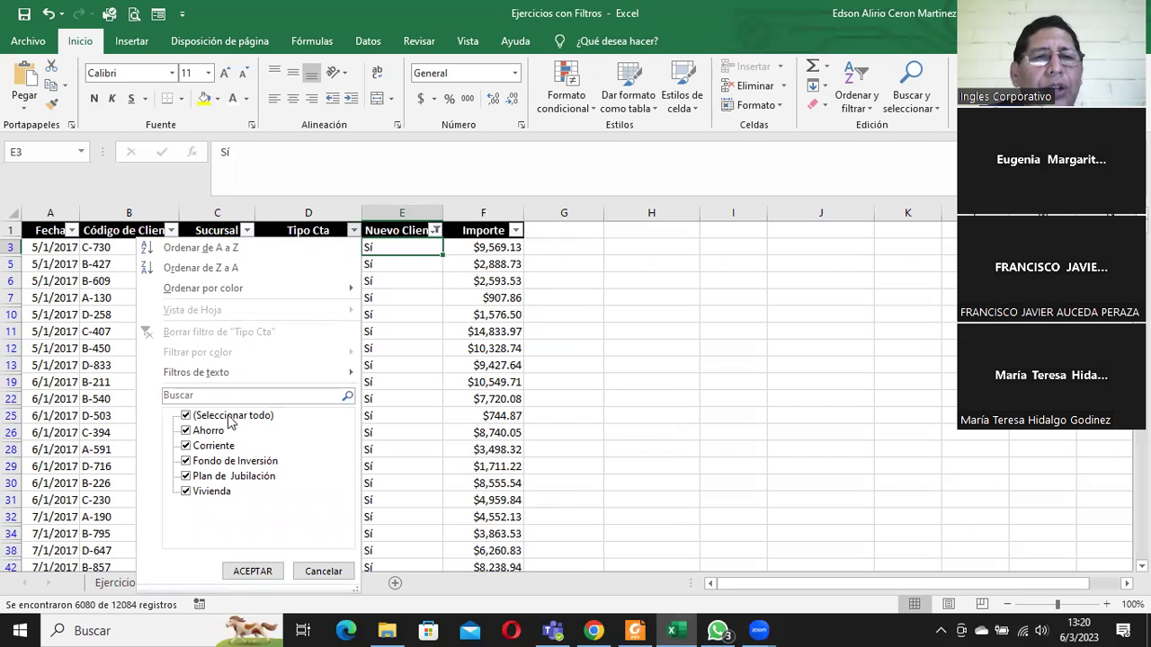
left_click(245, 417)
left_click(247, 417)
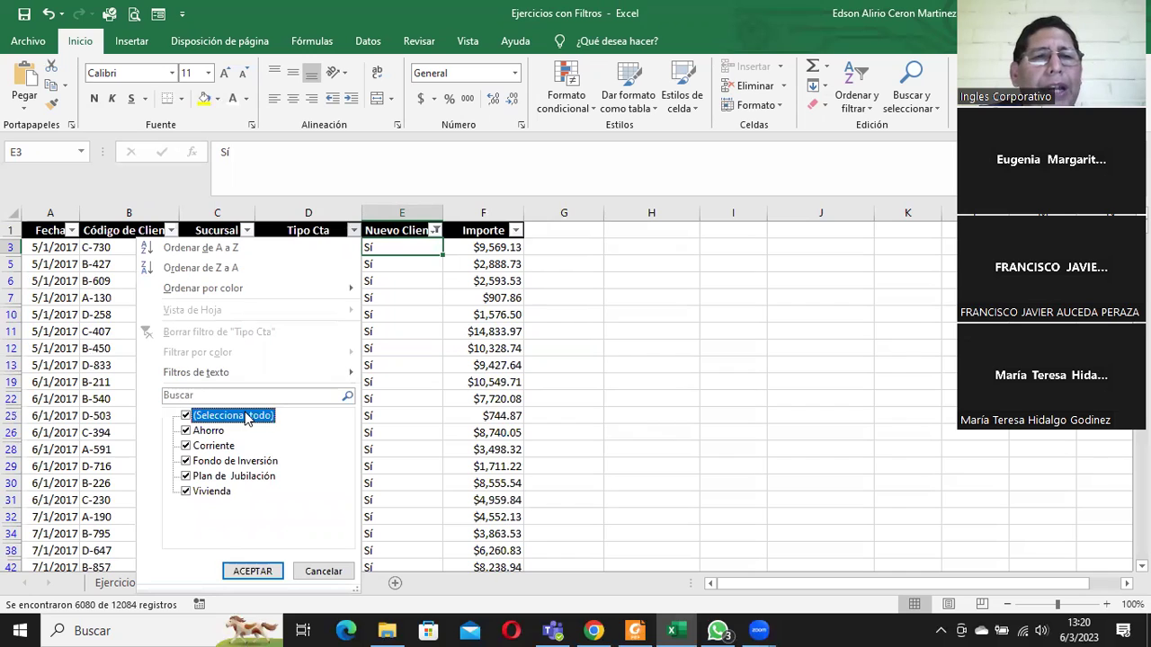
left_click(191, 435)
left_click(187, 448)
left_click(187, 463)
left_click(186, 477)
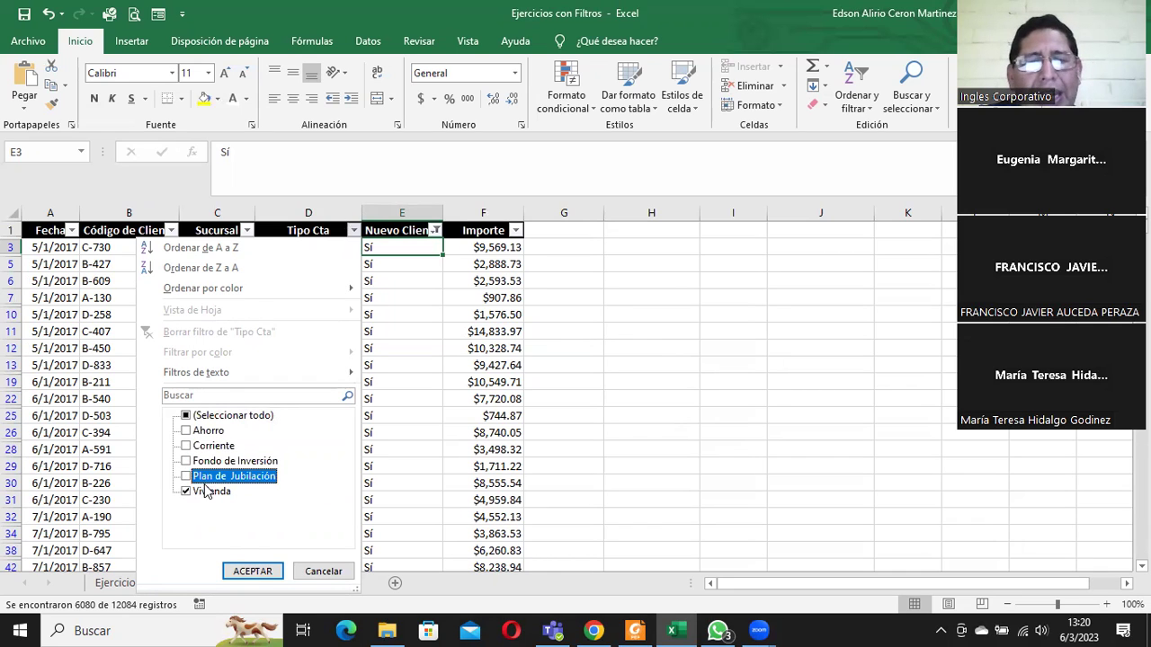
left_click(253, 570)
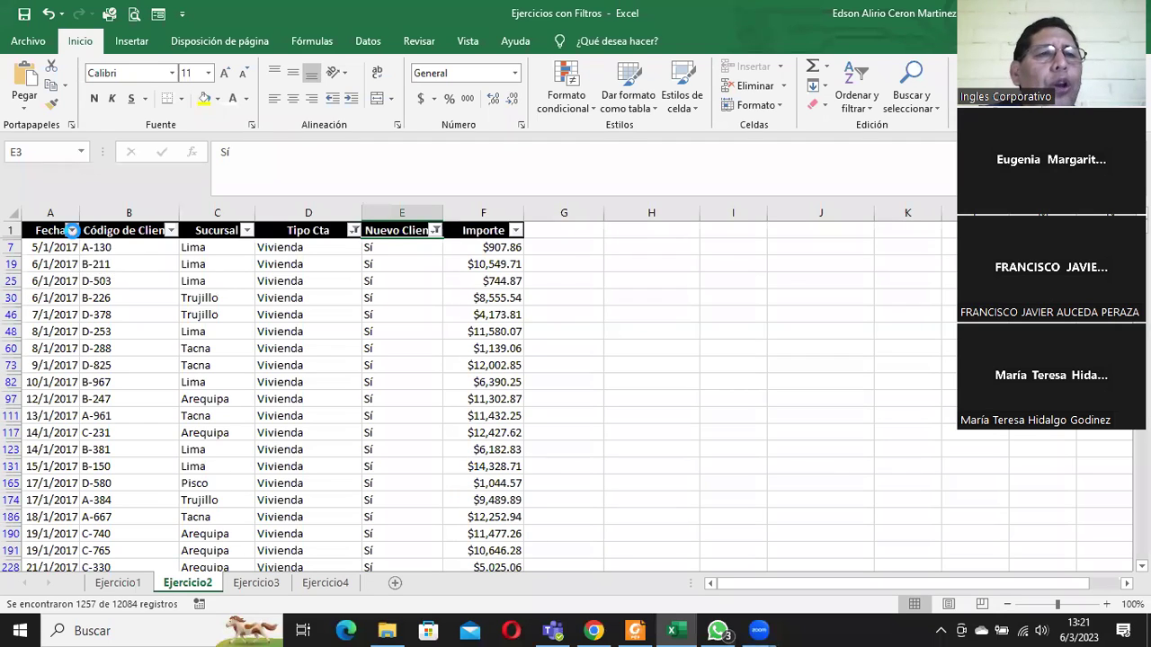
Step: Filter the Fecha column to keep only the year 2017
left_click(72, 231)
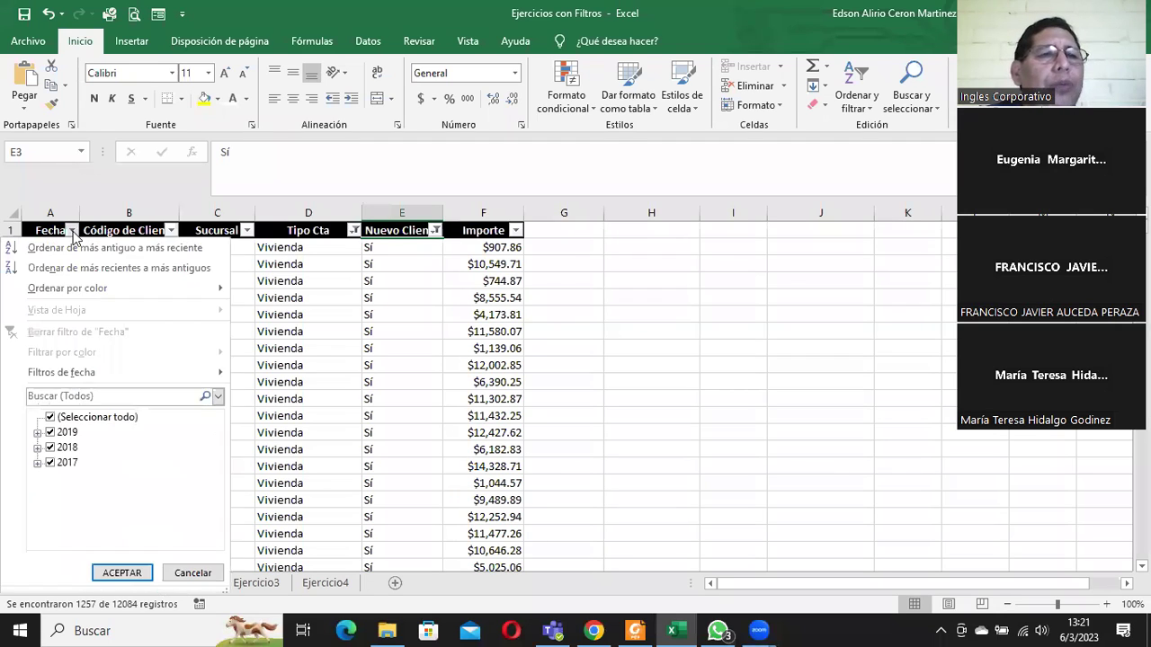
left_click(49, 418)
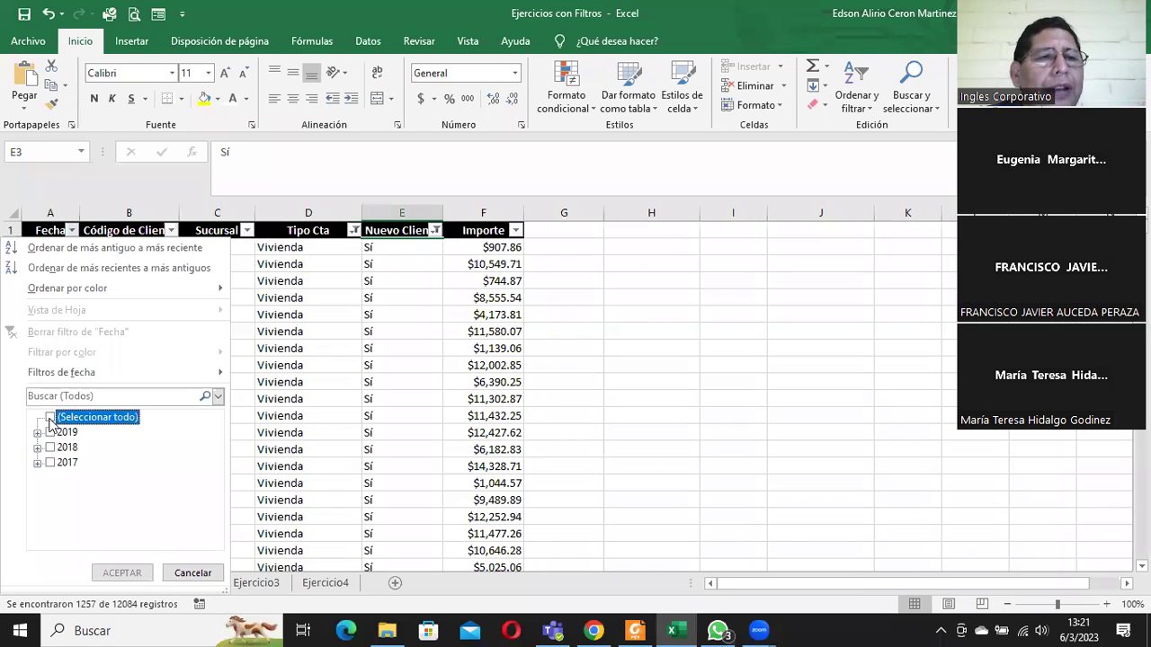
left_click(49, 463)
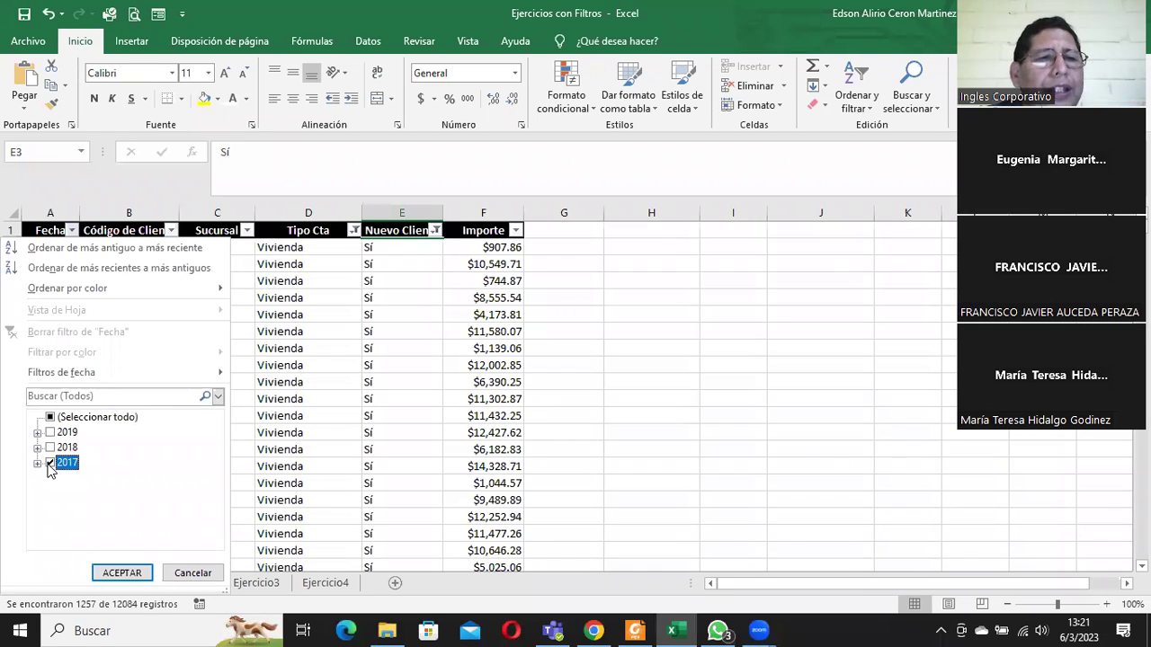
left_click(121, 572)
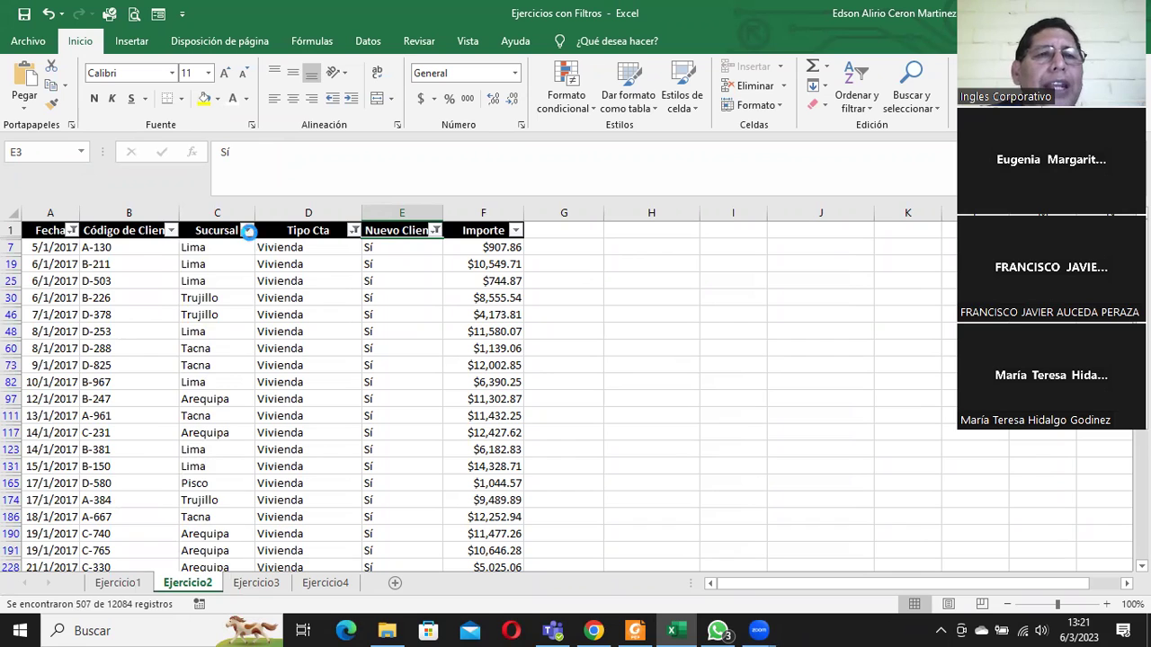
Step: Filter Sucursal to the Lima branch only and scroll through the results
left_click(247, 230)
left_click(147, 416)
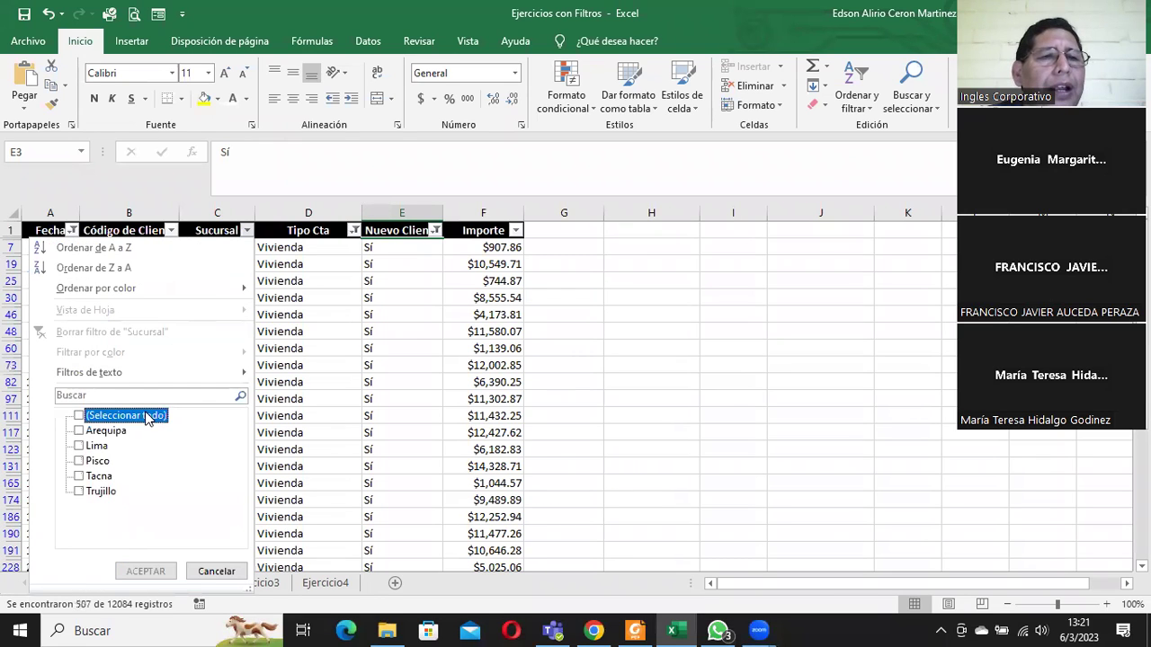
left_click(97, 447)
left_click(147, 570)
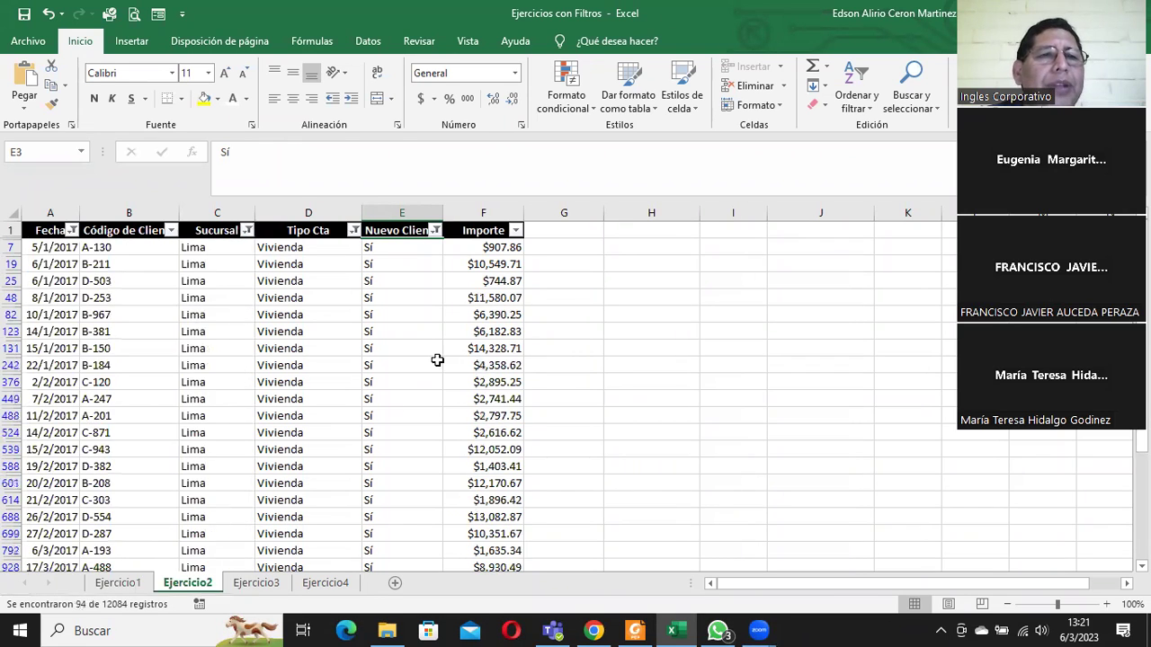
scroll(437, 359, "down", 2)
scroll(436, 360, "down", 2)
scroll(435, 358, "down", 4)
scroll(433, 357, "down", 2)
scroll(433, 356, "down", 4)
scroll(434, 356, "down", 2)
scroll(433, 355, "down", 1)
scroll(432, 352, "down", 3)
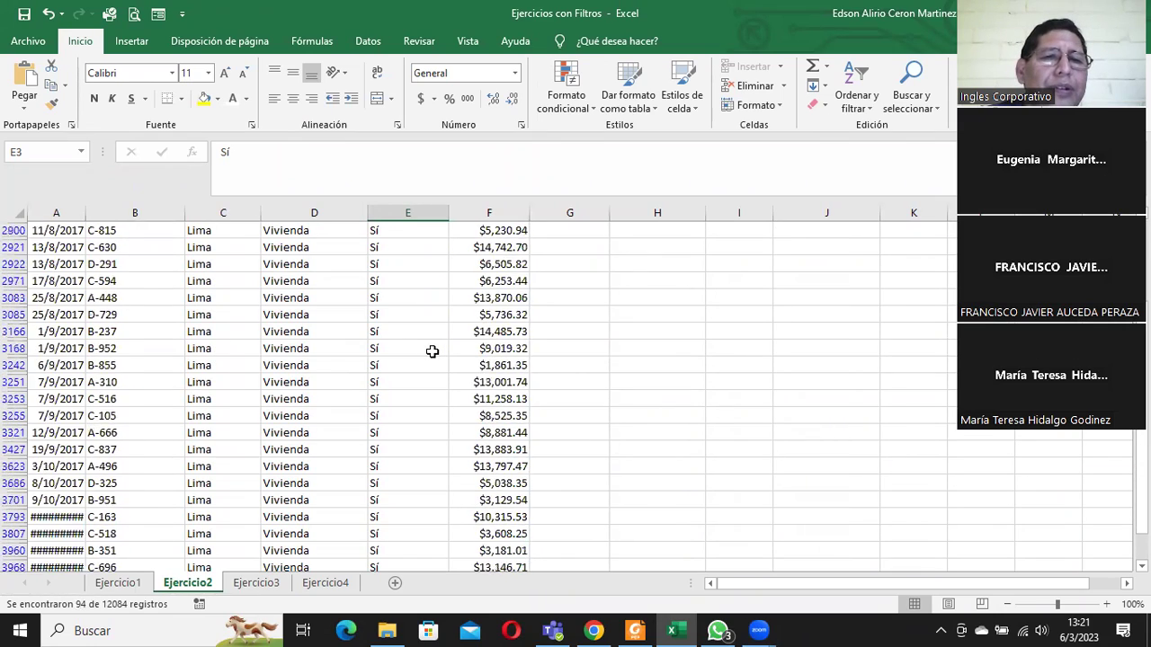
scroll(433, 351, "down", 3)
scroll(430, 353, "down", 1)
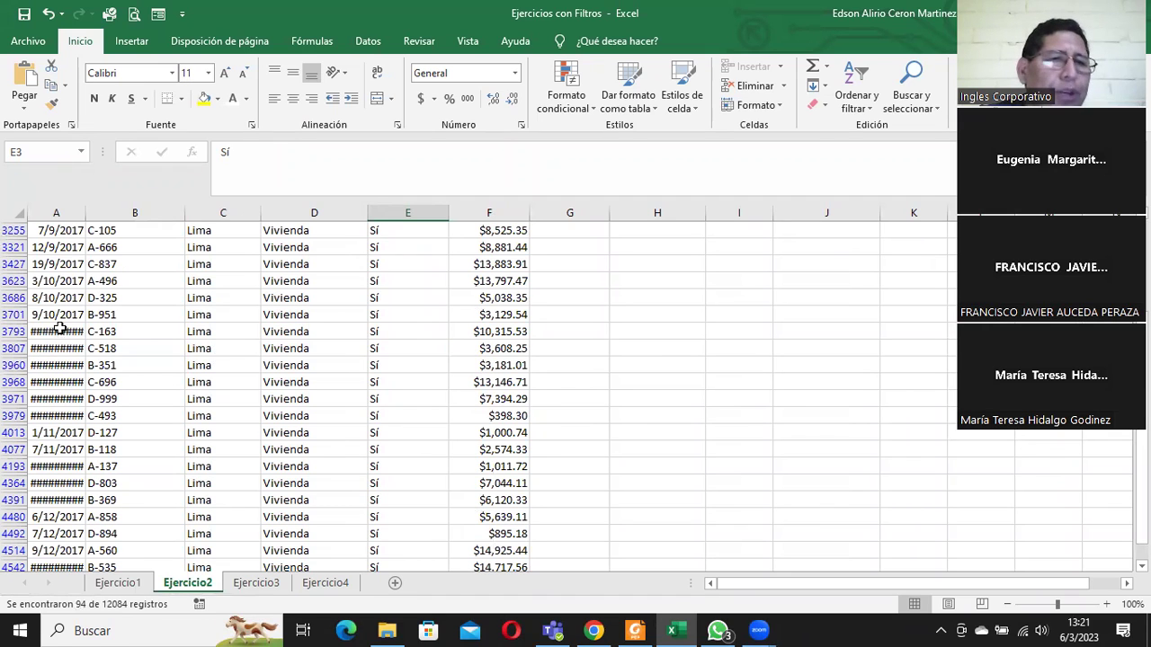
Step: Try widening the Fecha column, undo it, and browse the filtered 2017 Lima records
left_click_drag(86, 213, 166, 217)
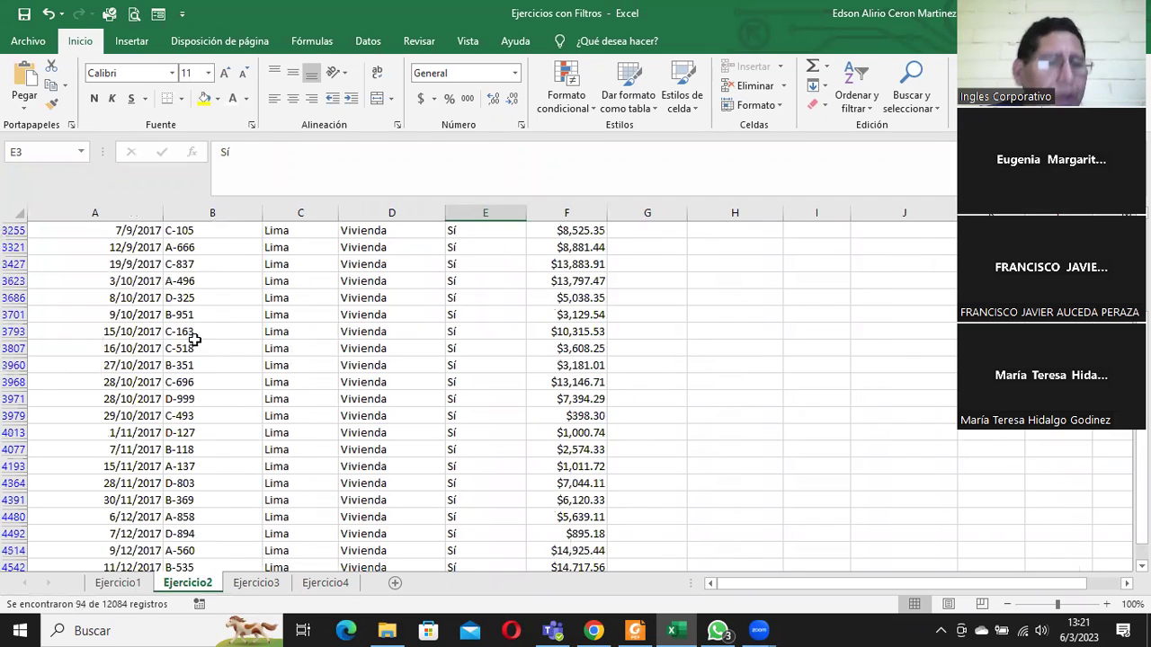
key("ctrl+z")
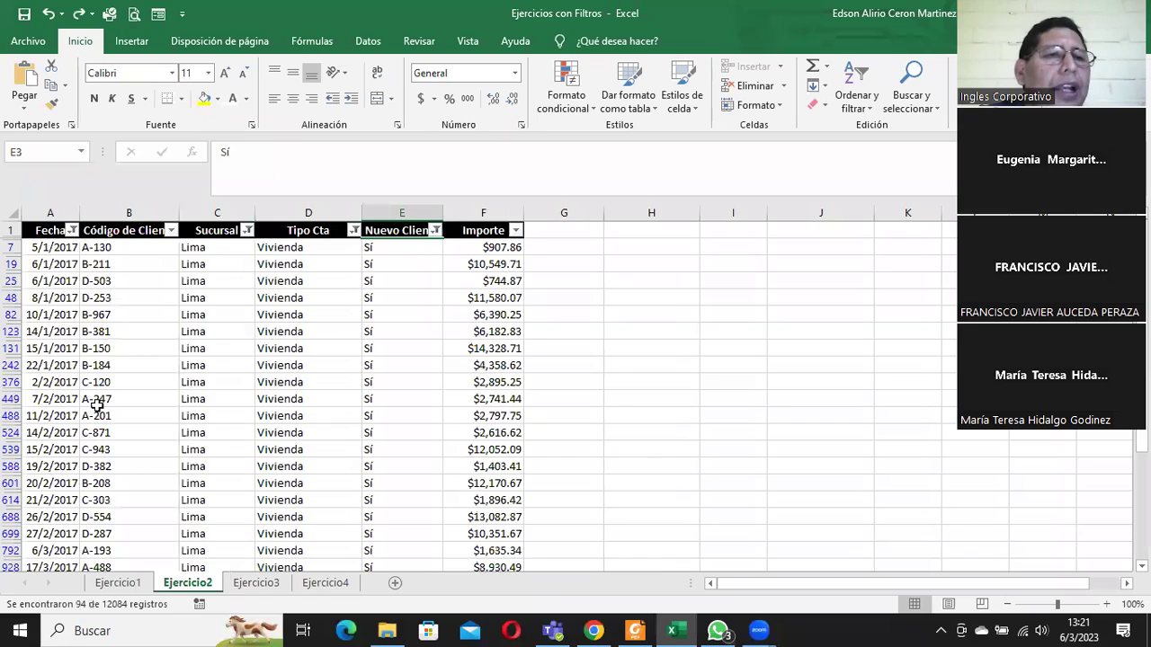
scroll(62, 373, "down", 1)
scroll(61, 373, "down", 2)
scroll(62, 373, "down", 2)
scroll(63, 373, "down", 3)
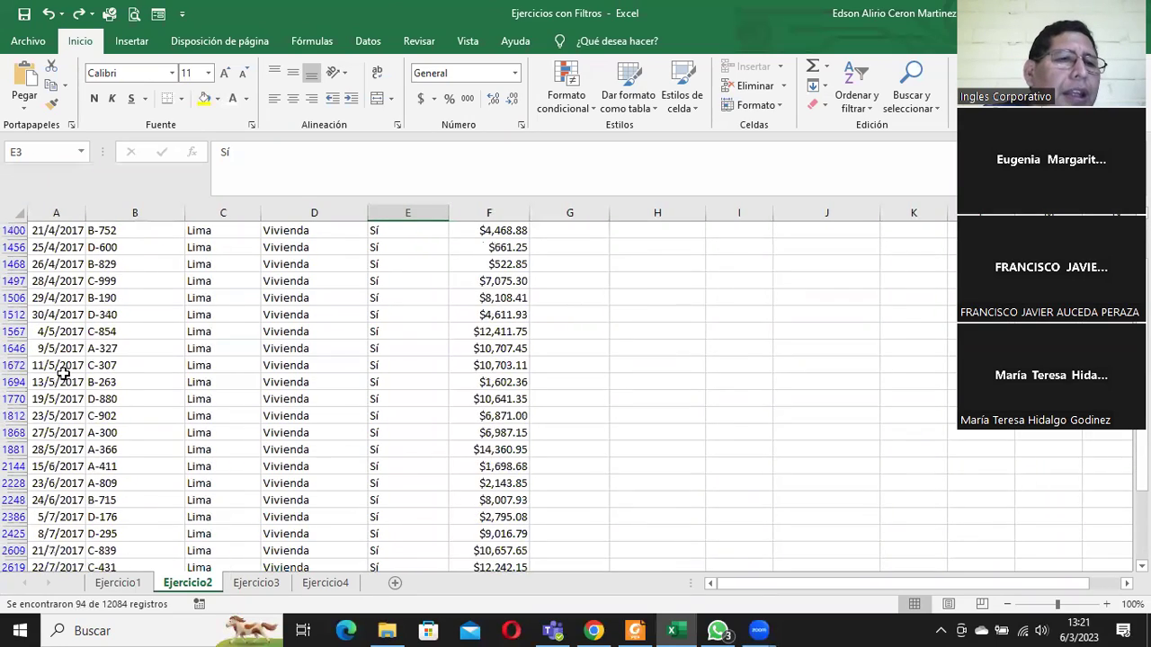
left_click(61, 365)
scroll(61, 364, "down", 2)
scroll(61, 362, "down", 4)
scroll(61, 359, "down", 4)
scroll(61, 360, "up", 4)
scroll(61, 359, "up", 4)
scroll(61, 360, "up", 4)
scroll(61, 360, "up", 4)
scroll(61, 360, "up", 2)
scroll(63, 361, "down", 1)
scroll(67, 363, "down", 1)
scroll(69, 363, "down", 2)
scroll(69, 363, "down", 1)
scroll(69, 363, "down", 2)
scroll(69, 363, "down", 2)
scroll(69, 364, "down", 2)
scroll(69, 363, "down", 3)
scroll(69, 363, "down", 1)
scroll(70, 363, "down", 3)
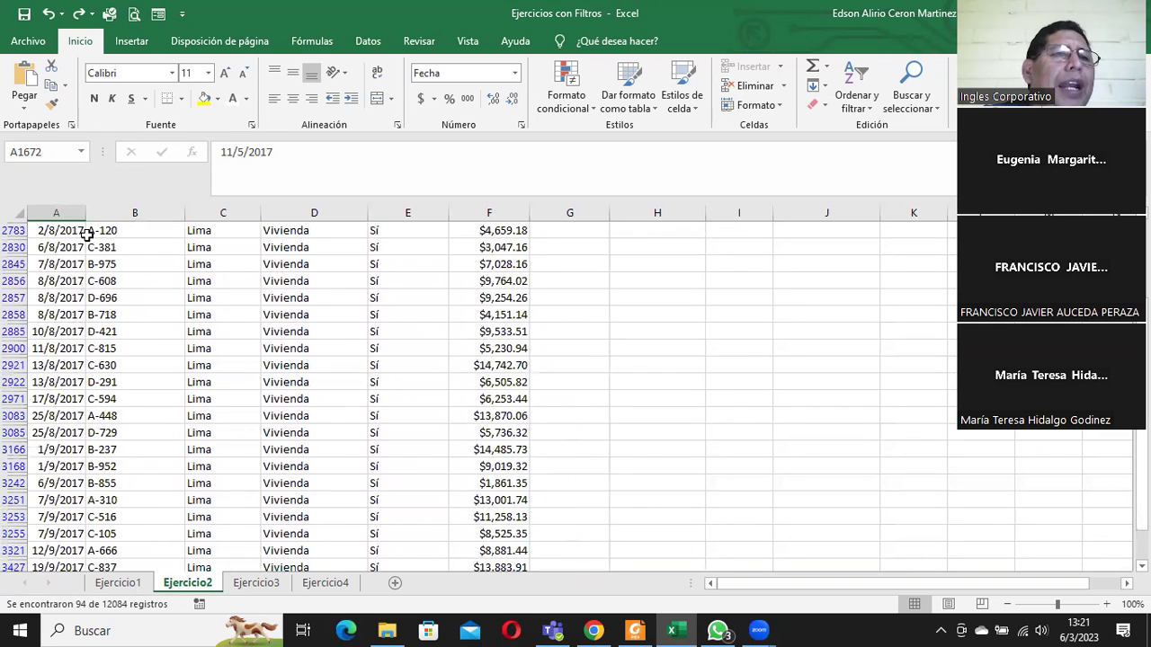
Step: Resize column A so the 2017 dates display fully
left_click_drag(87, 213, 53, 214)
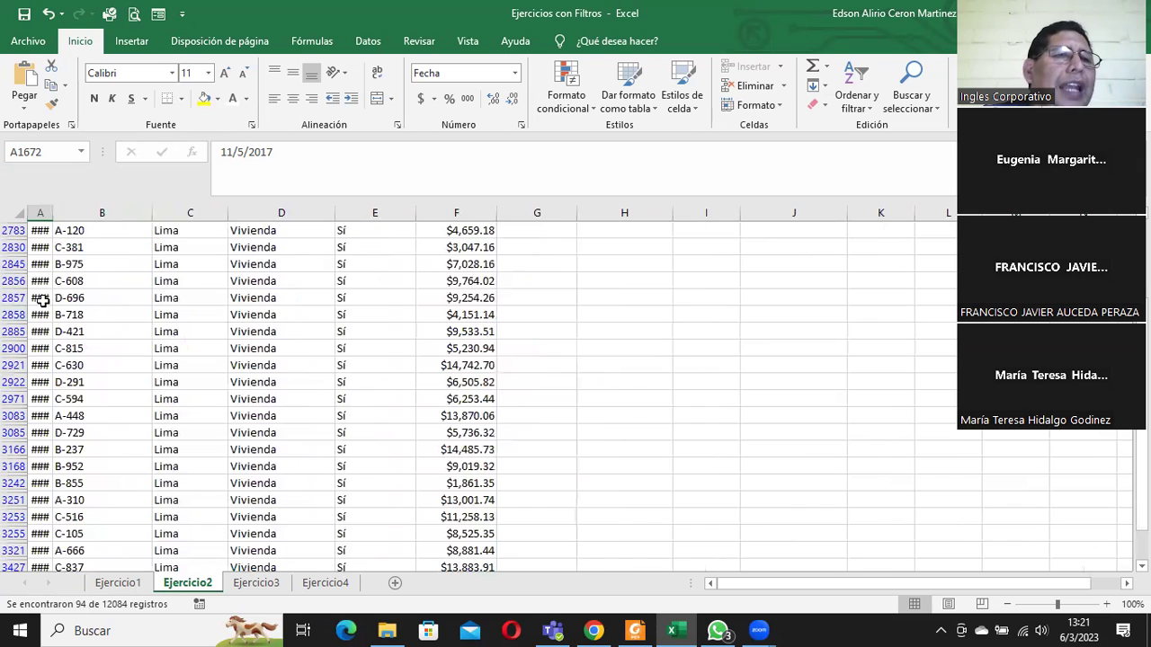
left_click_drag(51, 213, 70, 213)
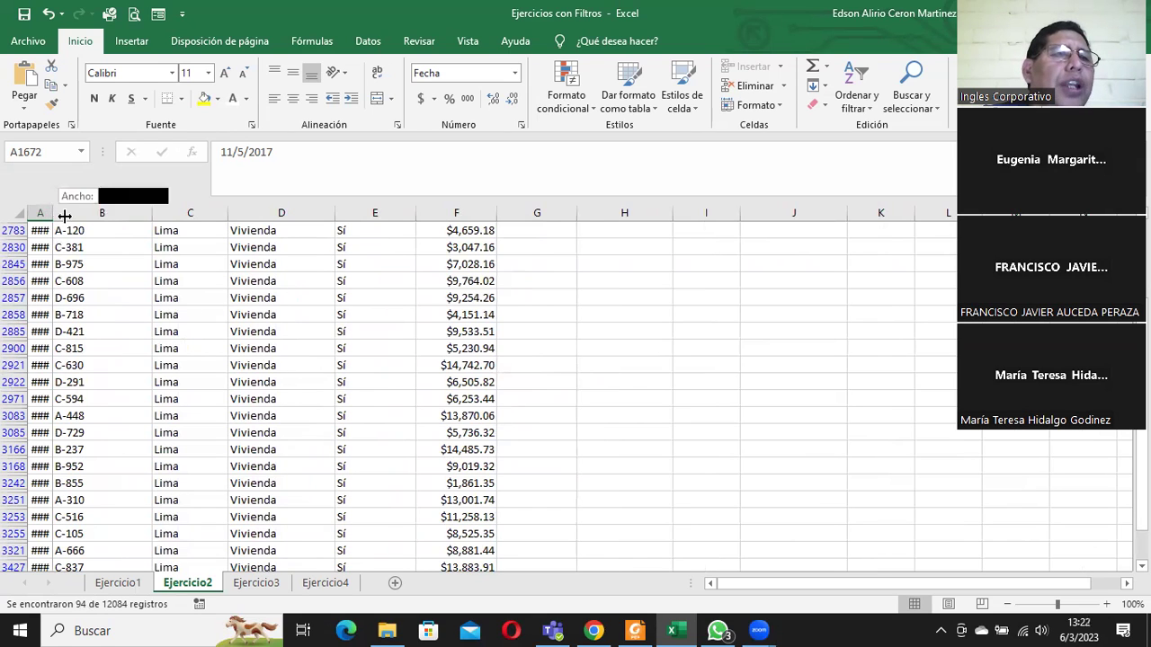
left_click(93, 216)
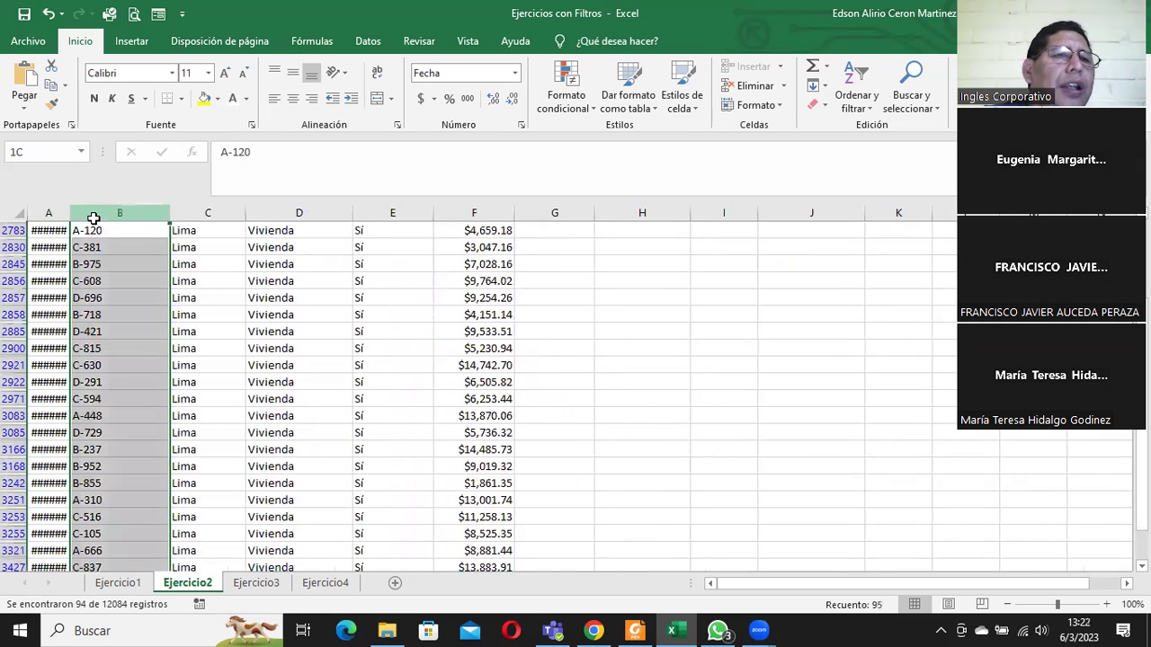
left_click(58, 247)
left_click_drag(70, 213, 113, 218)
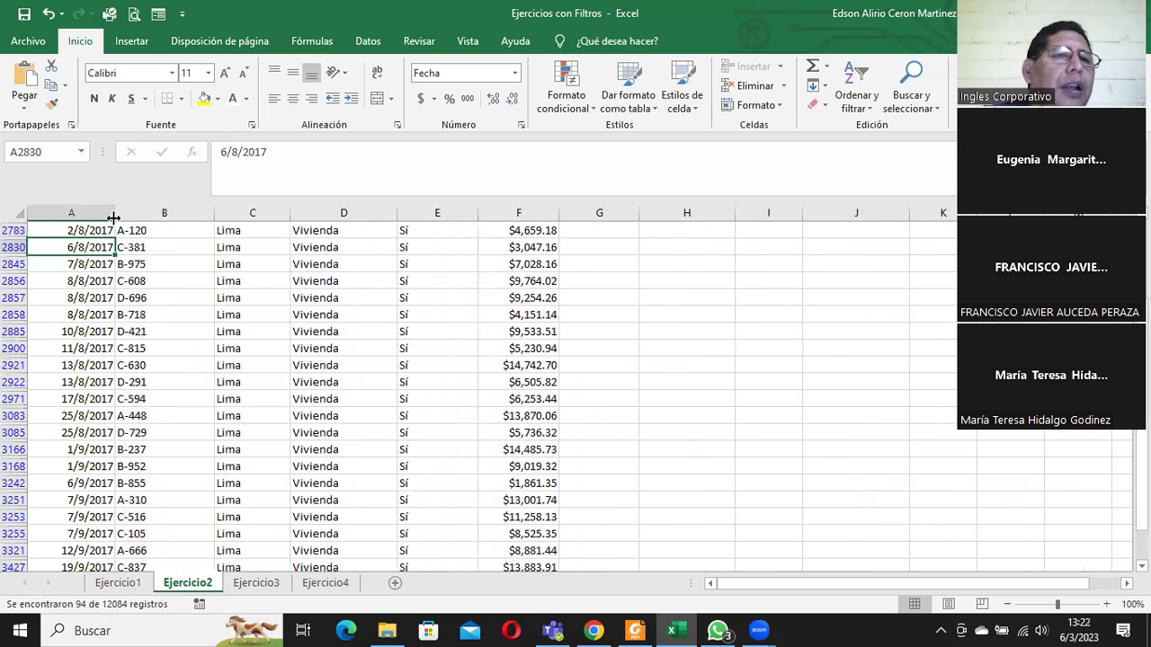
scroll(80, 324, "up", 1)
scroll(80, 325, "down", 2)
scroll(80, 324, "down", 6)
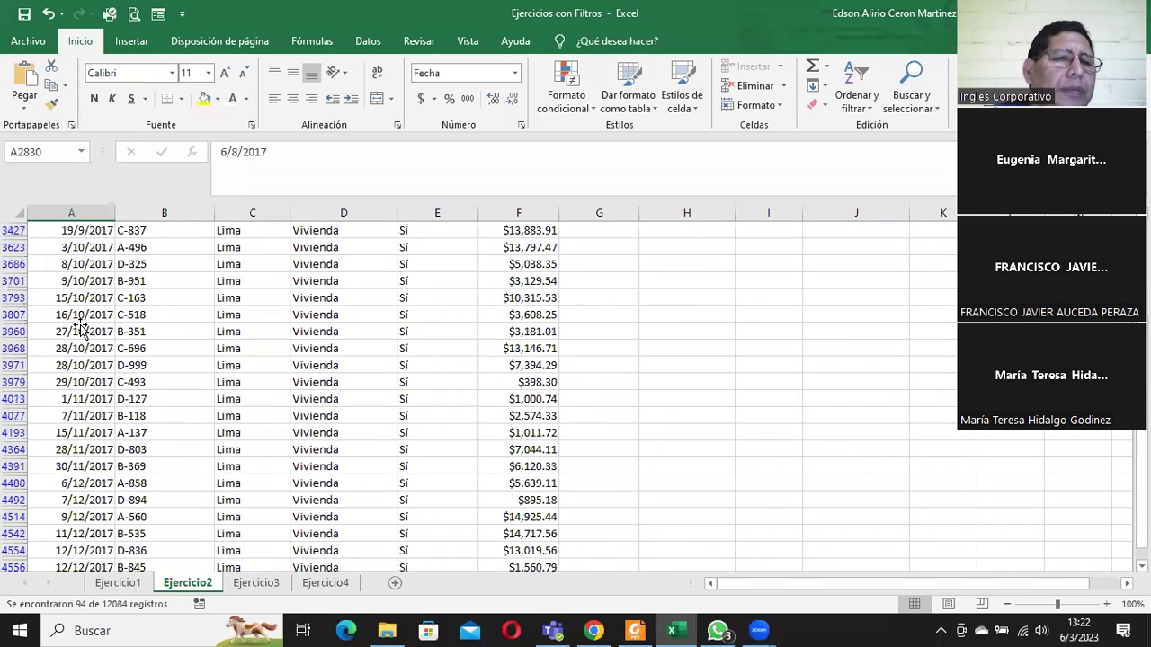
scroll(80, 325, "down", 2)
scroll(80, 329, "down", 2)
scroll(80, 329, "up", 3)
scroll(80, 329, "up", 1)
scroll(88, 334, "down", 2)
Step: Select the filtered Sucursal values from row 4808 up to the first row to count 94
left_click(92, 466)
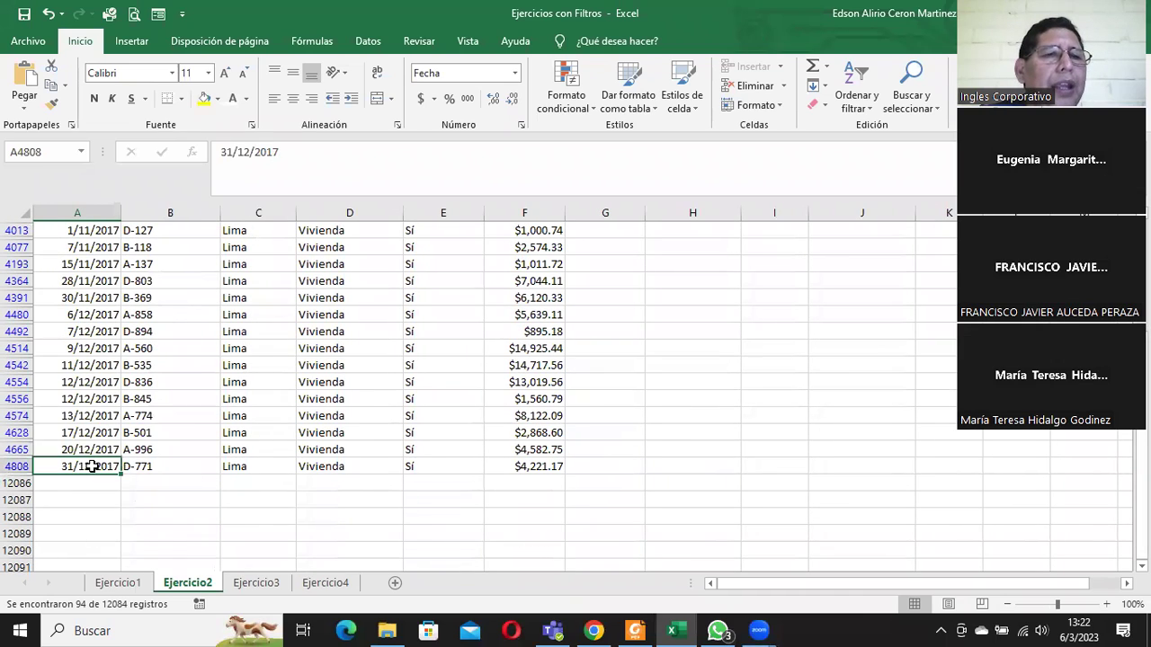
left_click(230, 471)
left_click_drag(230, 471, 240, 199)
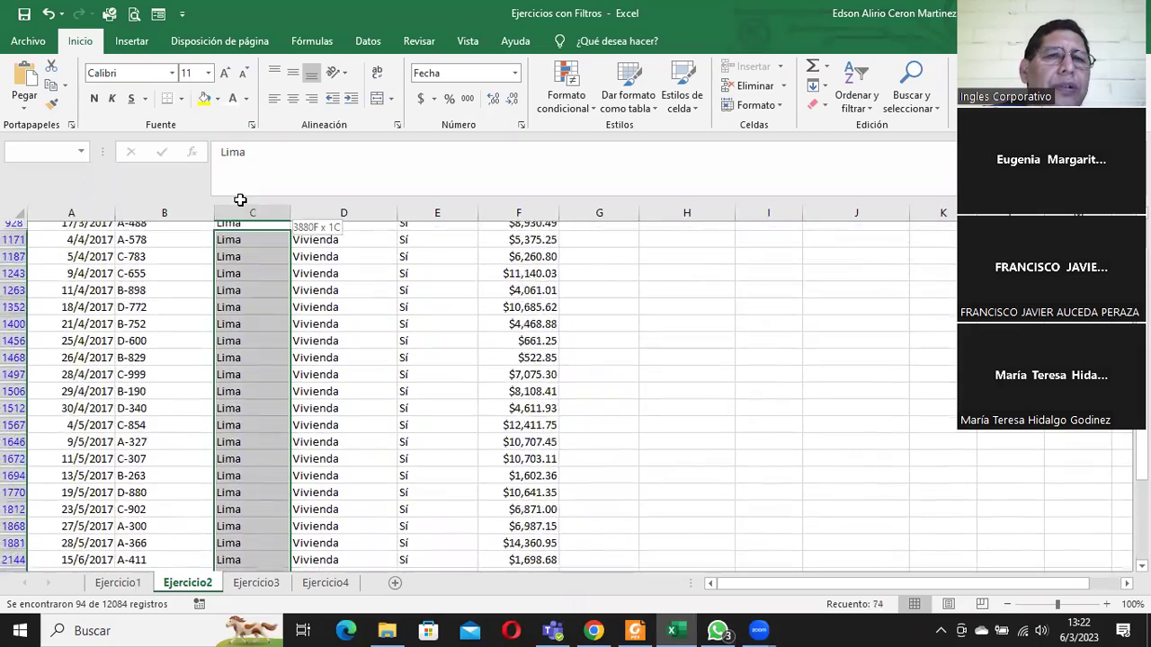
left_click_drag(240, 199, 242, 246)
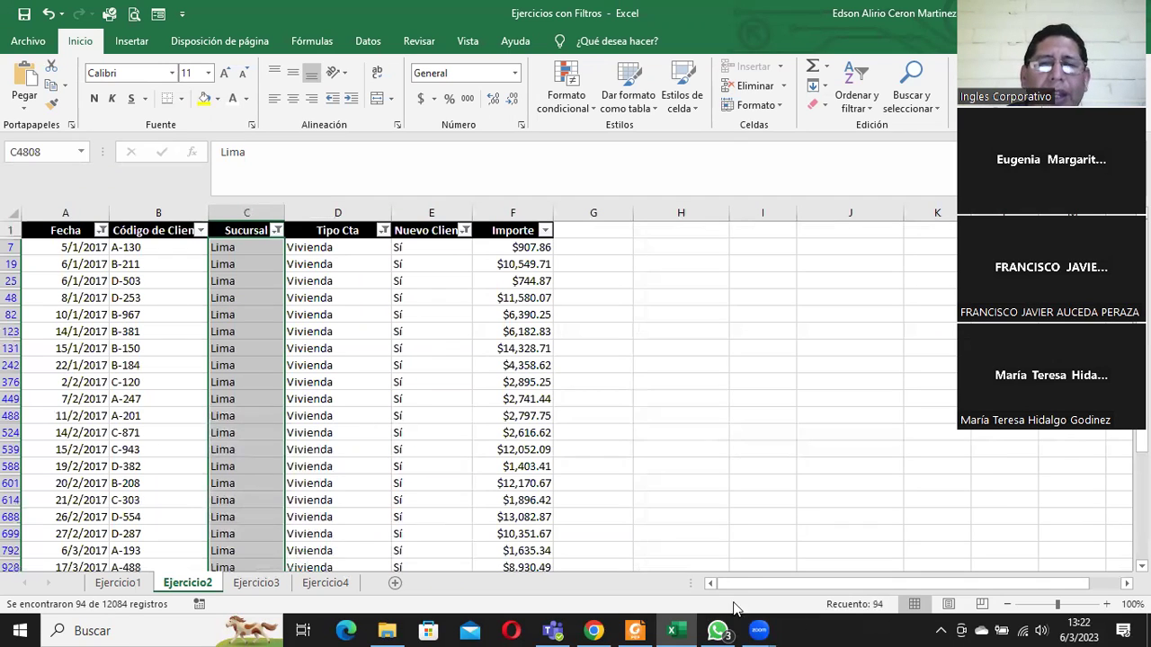
Step: Select the Importe cells from F7 down, showing a sum of $658,569.75 and average $7,006.06
left_click(505, 246)
mouse_move(505, 246)
left_mouse_down()
mouse_move(509, 614)
mouse_move(510, 534)
mouse_move(534, 551)
left_mouse_up()
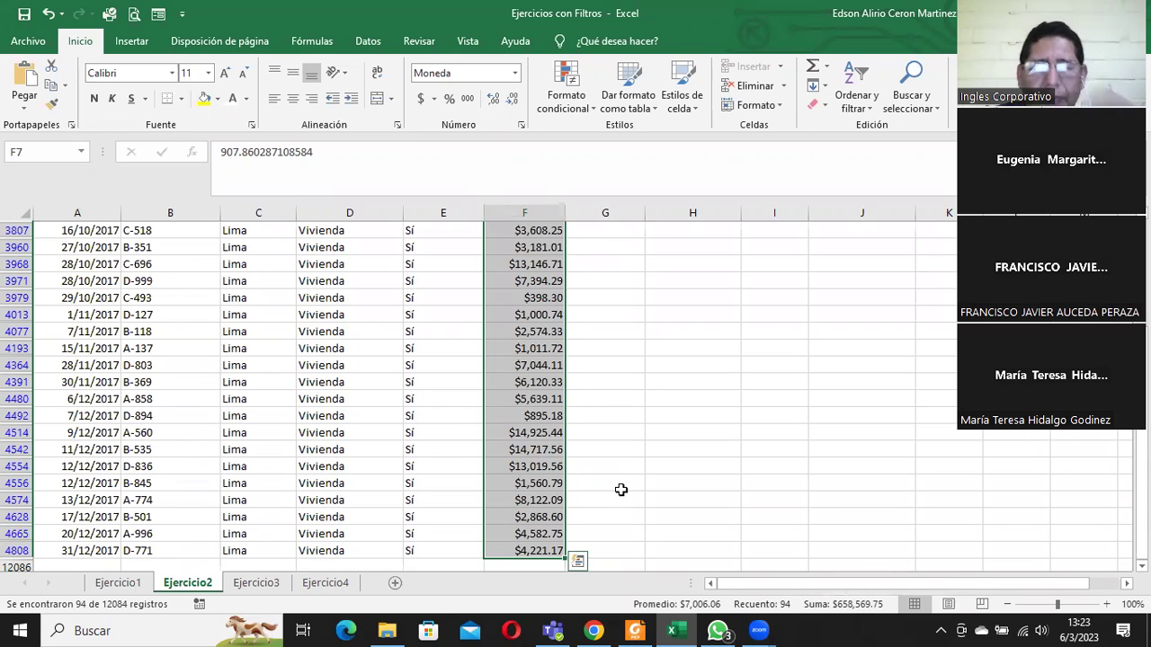
scroll(620, 484, "up", 1)
scroll(622, 481, "up", 3)
scroll(628, 471, "up", 3)
scroll(633, 465, "up", 3)
scroll(638, 460, "up", 3)
scroll(640, 458, "up", 2)
scroll(641, 458, "up", 3)
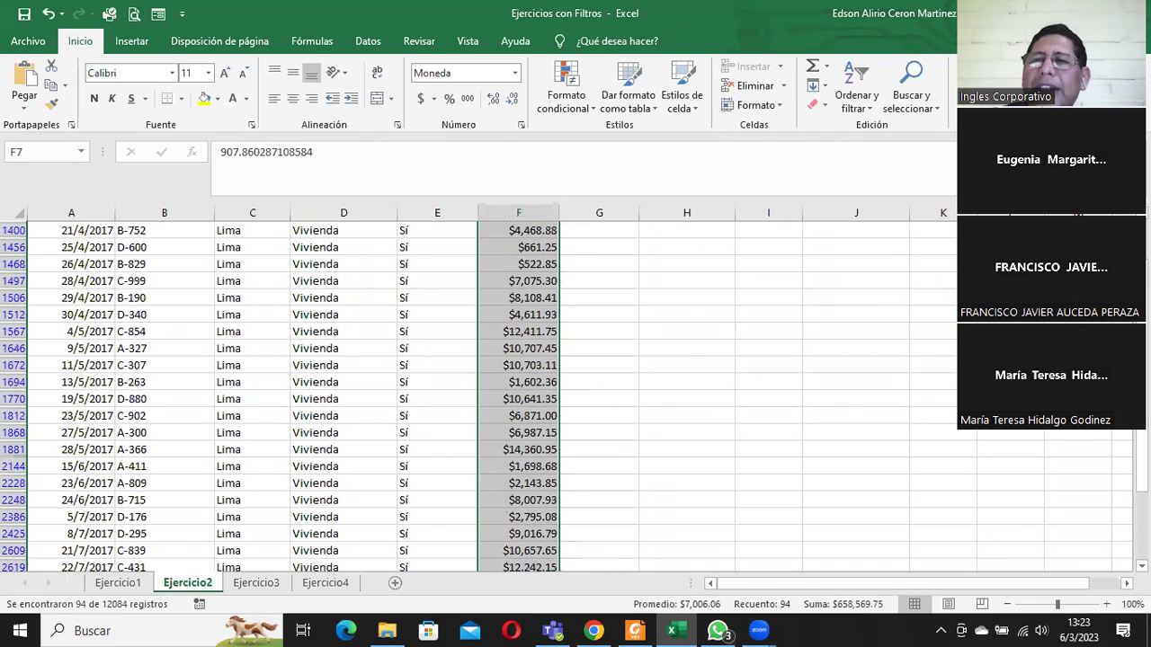
scroll(641, 459, "up", 7)
scroll(575, 306, "up", 3)
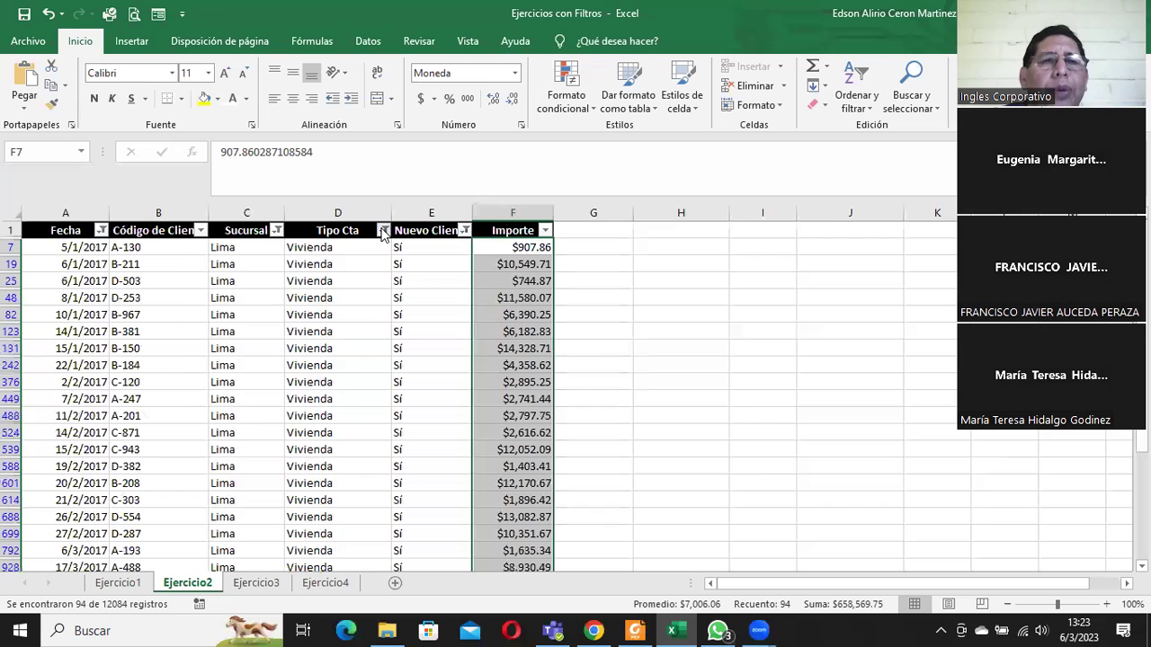
Step: Change the Tipo Cta filter from Vivienda to Plan de Jubilación
left_click(383, 231)
left_click(216, 491)
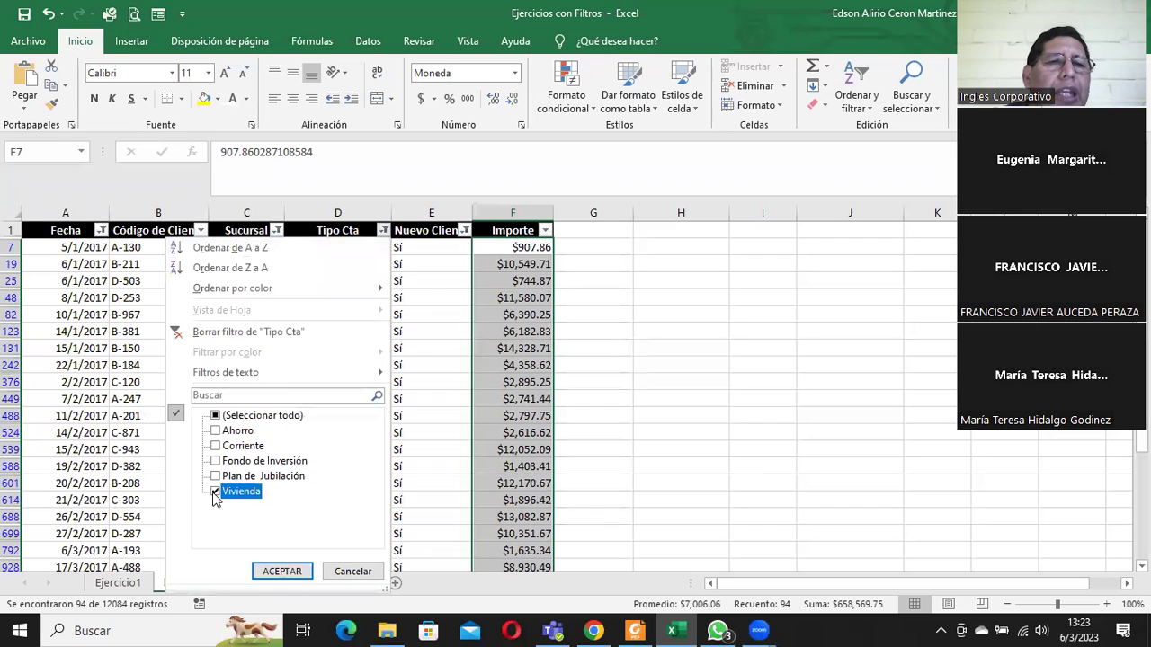
left_click(217, 477)
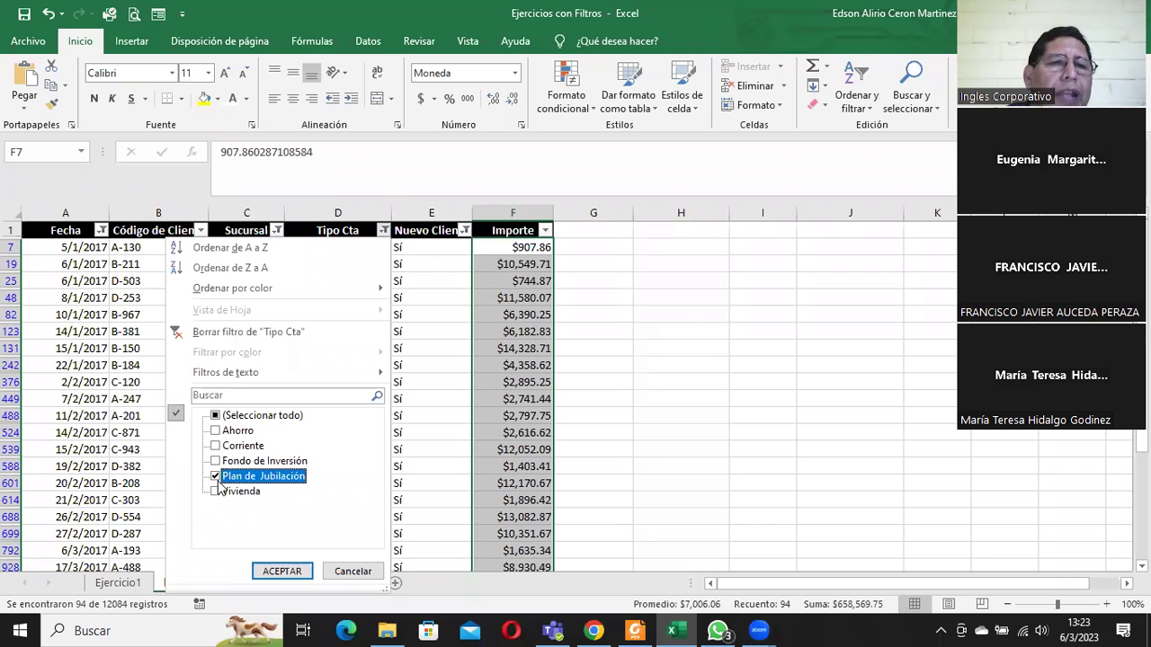
left_click(284, 571)
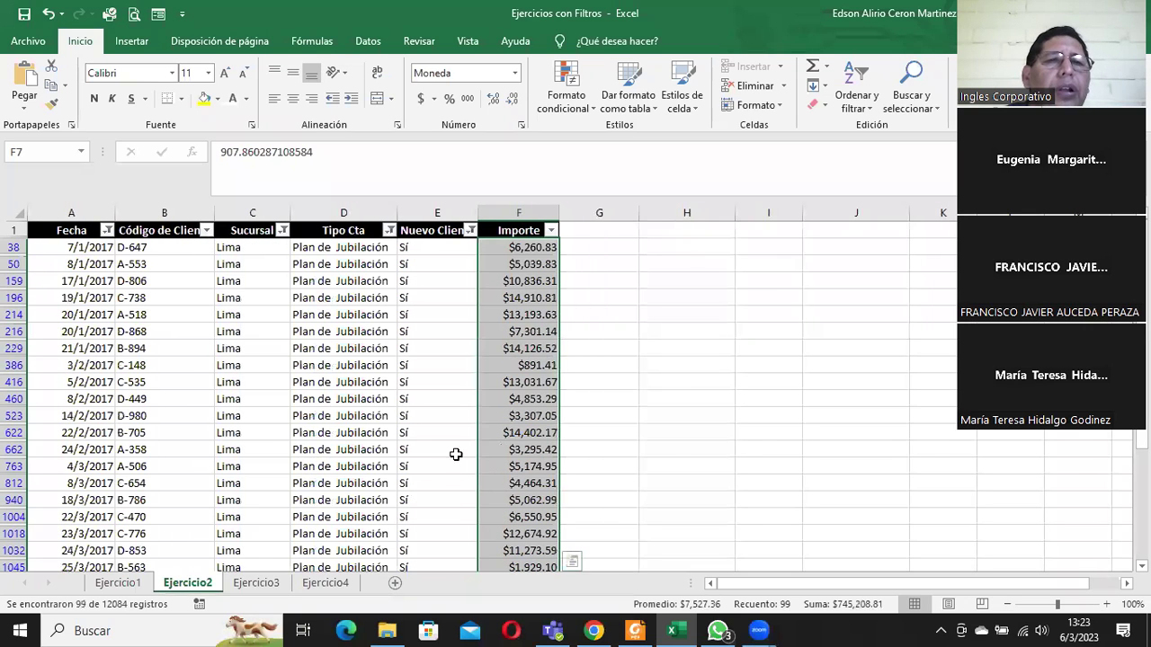
left_click(441, 364)
scroll(539, 382, "down", 1)
scroll(553, 391, "up", 1)
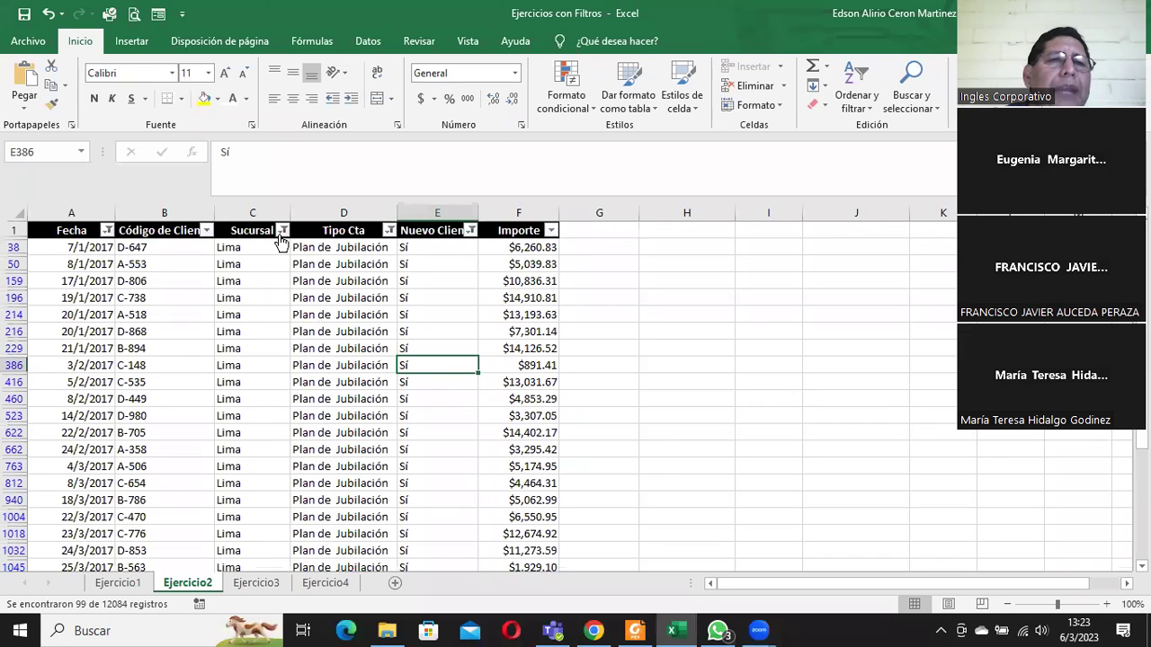
Step: Add Arequipa and Trujillo to the Lima branch filter and browse the 281 records
left_click(283, 232)
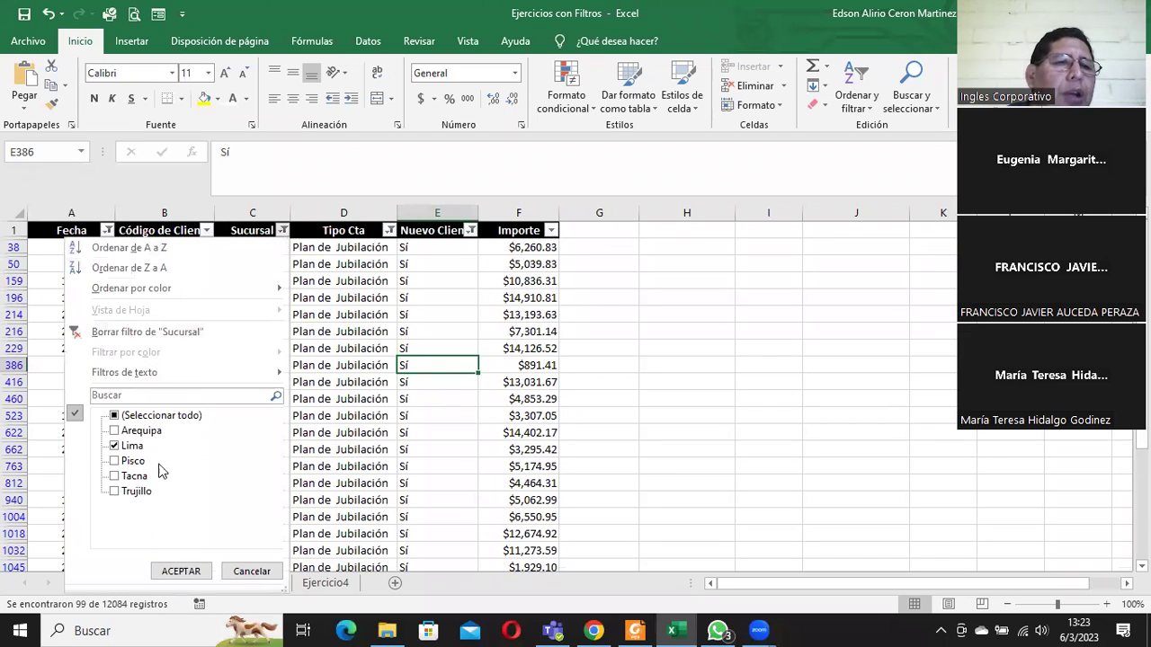
left_click(115, 431)
left_click(114, 491)
left_click(181, 571)
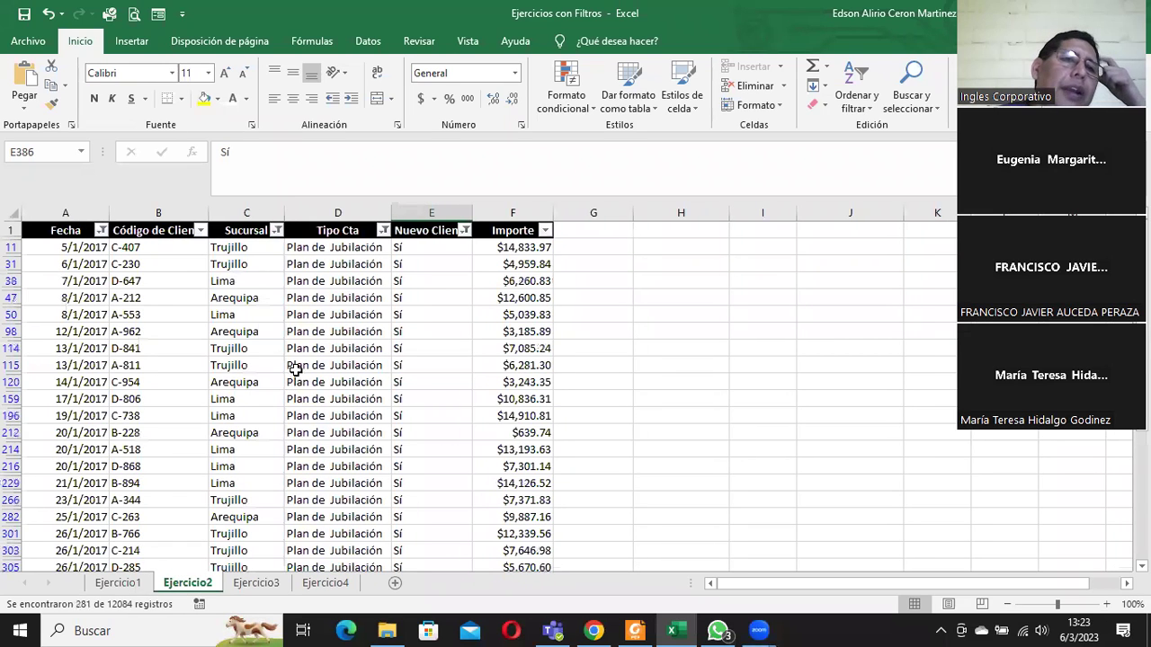
left_click(243, 251)
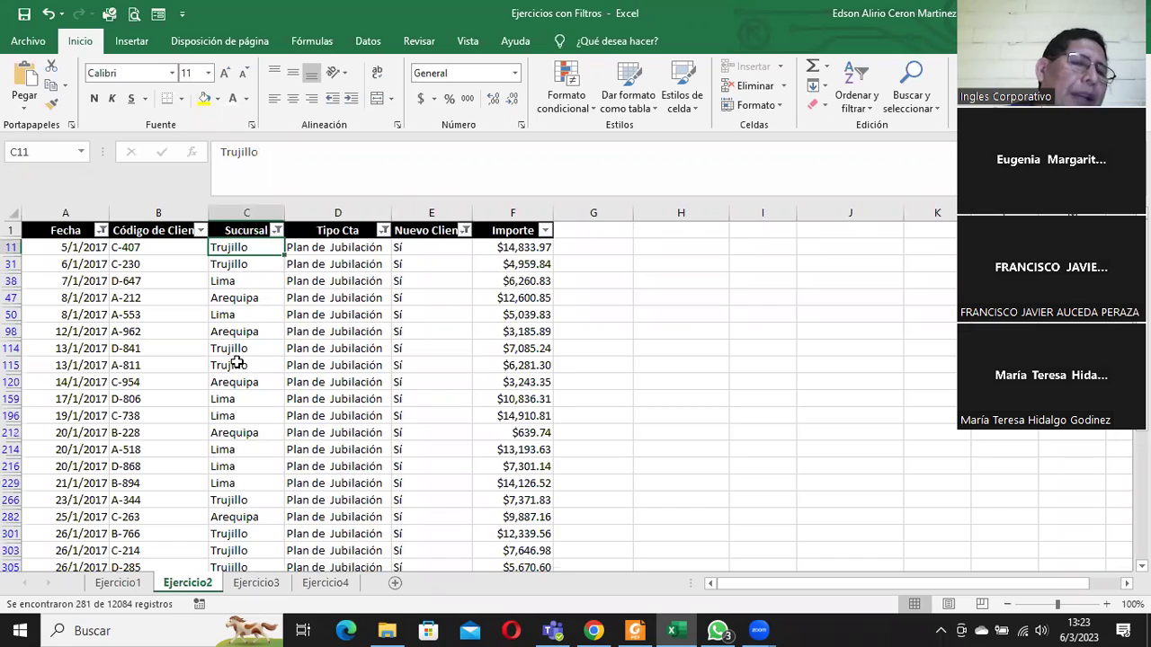
scroll(236, 365, "down", 3)
scroll(236, 372, "down", 2)
scroll(237, 371, "down", 1)
scroll(236, 372, "down", 2)
scroll(234, 374, "down", 1)
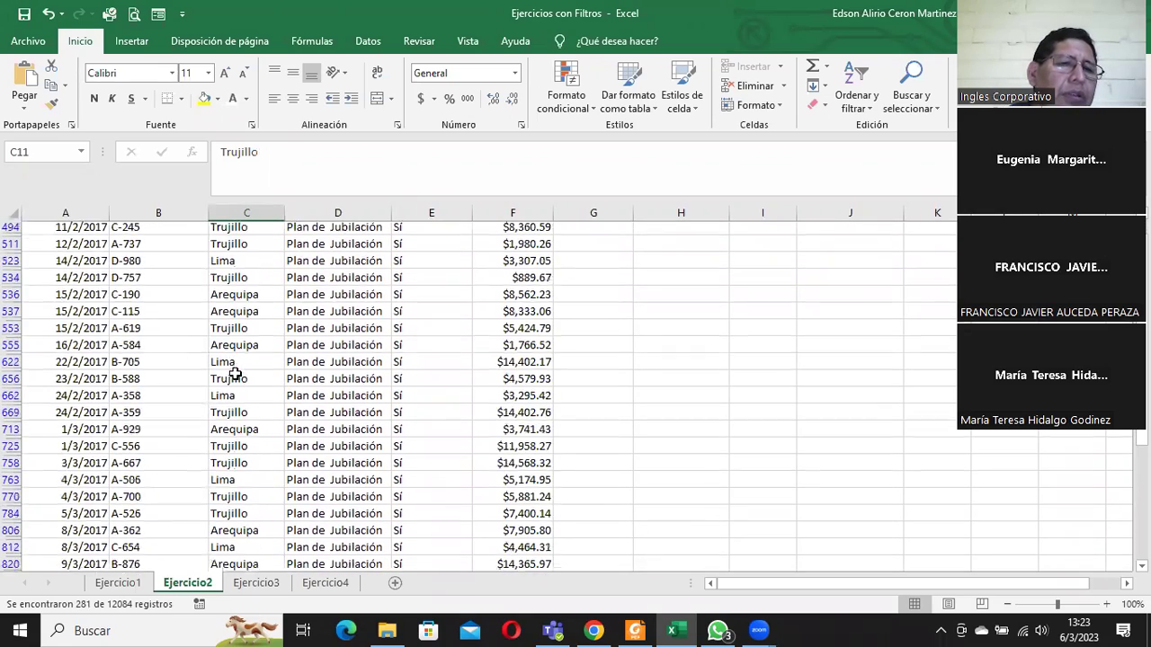
scroll(235, 374, "down", 3)
scroll(236, 374, "down", 1)
scroll(237, 374, "down", 2)
scroll(237, 375, "down", 3)
scroll(238, 374, "down", 2)
scroll(238, 372, "down", 2)
scroll(240, 370, "down", 1)
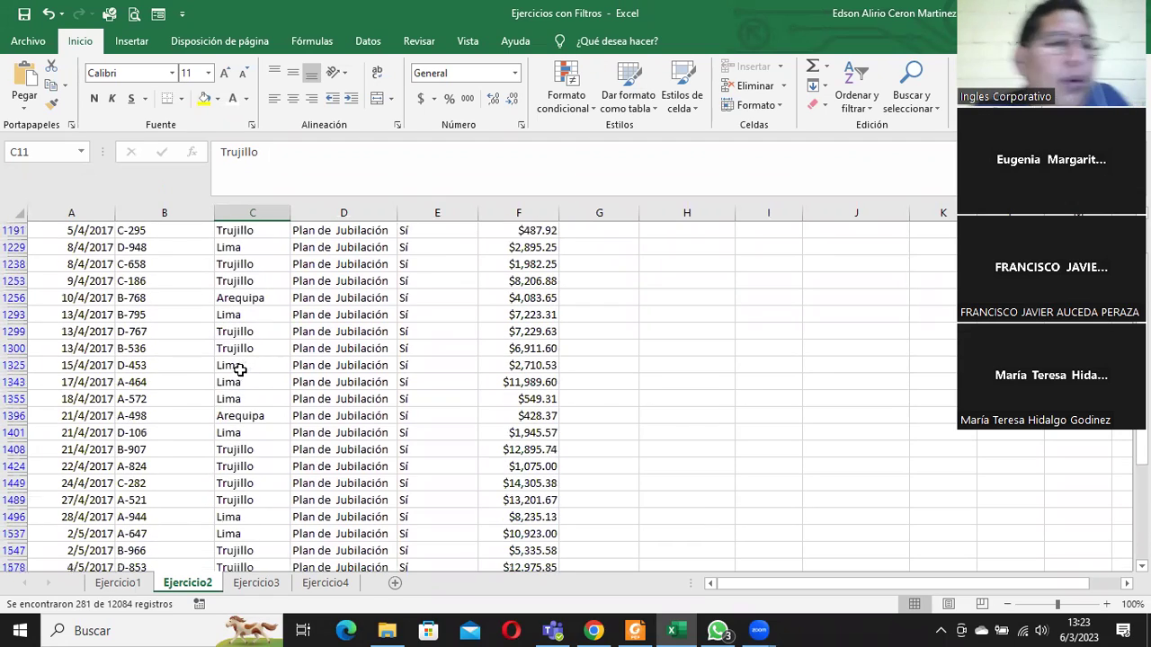
scroll(378, 410, "up", 1)
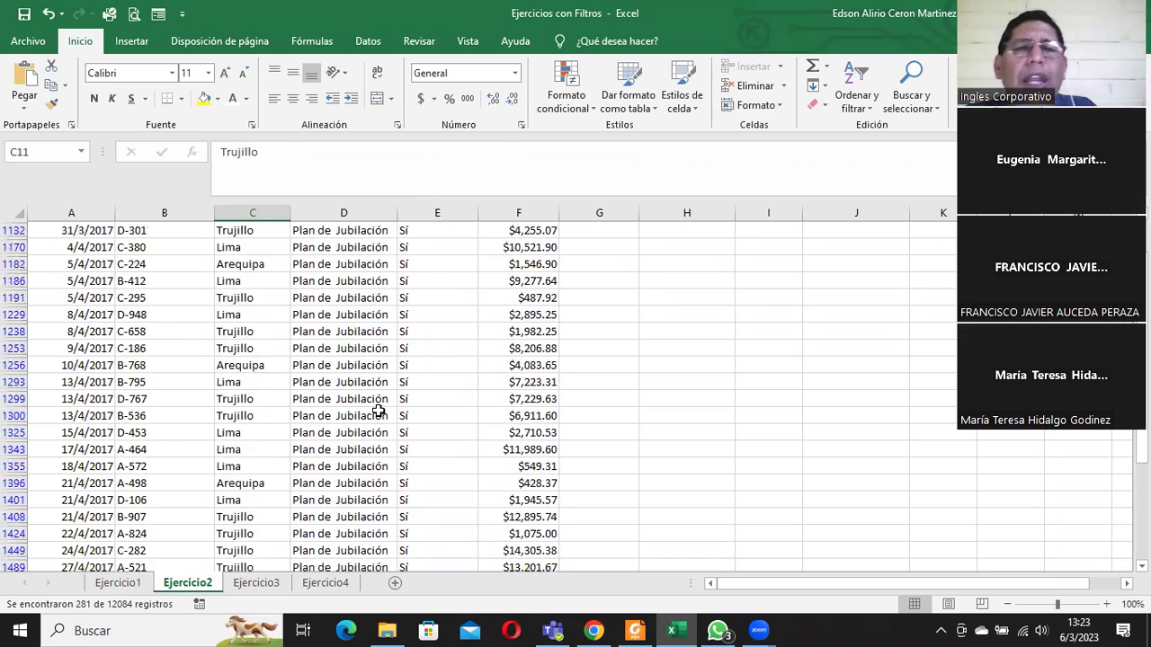
scroll(378, 410, "up", 3)
scroll(380, 407, "up", 2)
scroll(381, 403, "up", 2)
scroll(383, 398, "up", 3)
scroll(383, 398, "up", 3)
scroll(383, 398, "up", 3)
scroll(383, 398, "up", 5)
scroll(383, 398, "up", 1)
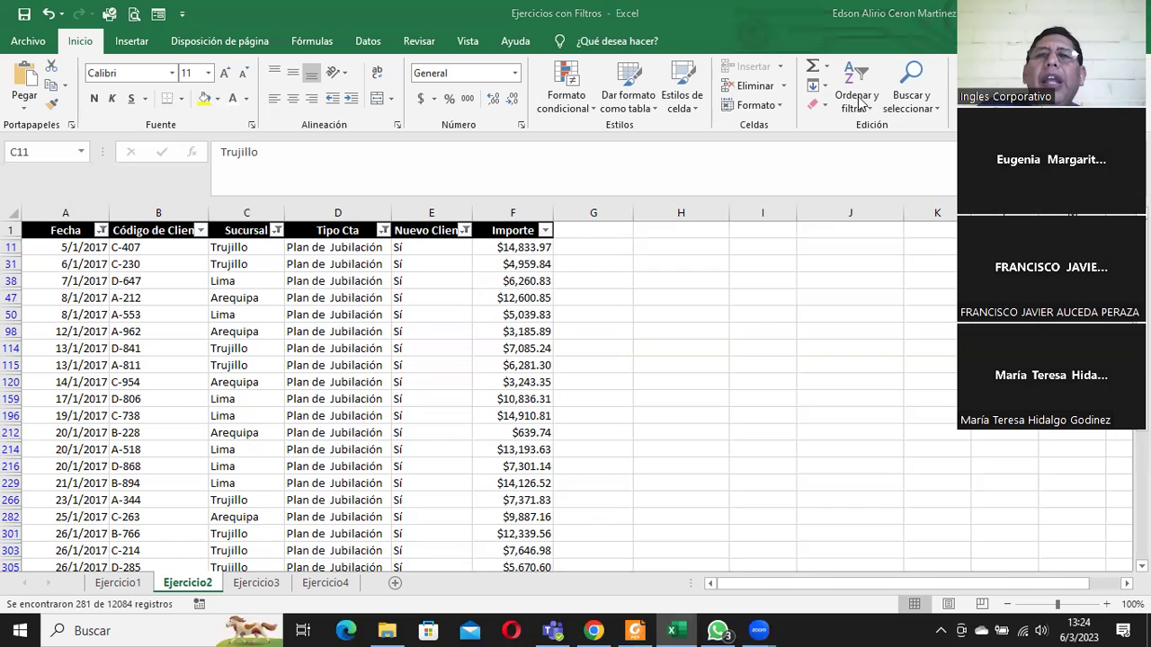
left_click(363, 45)
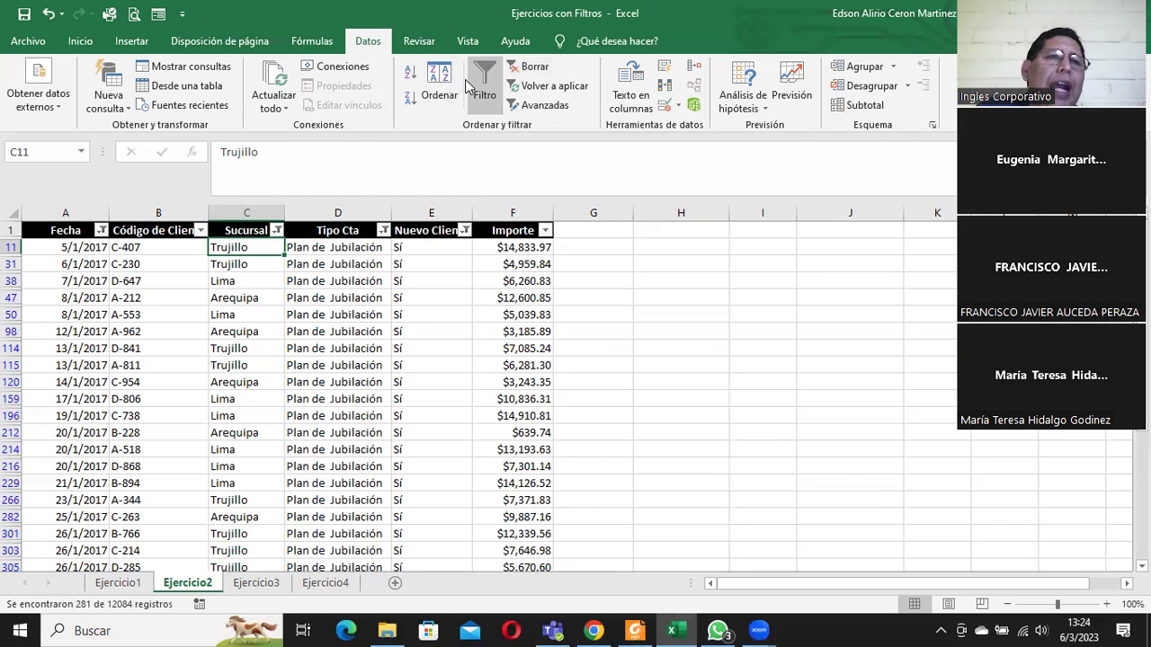
left_click(80, 42)
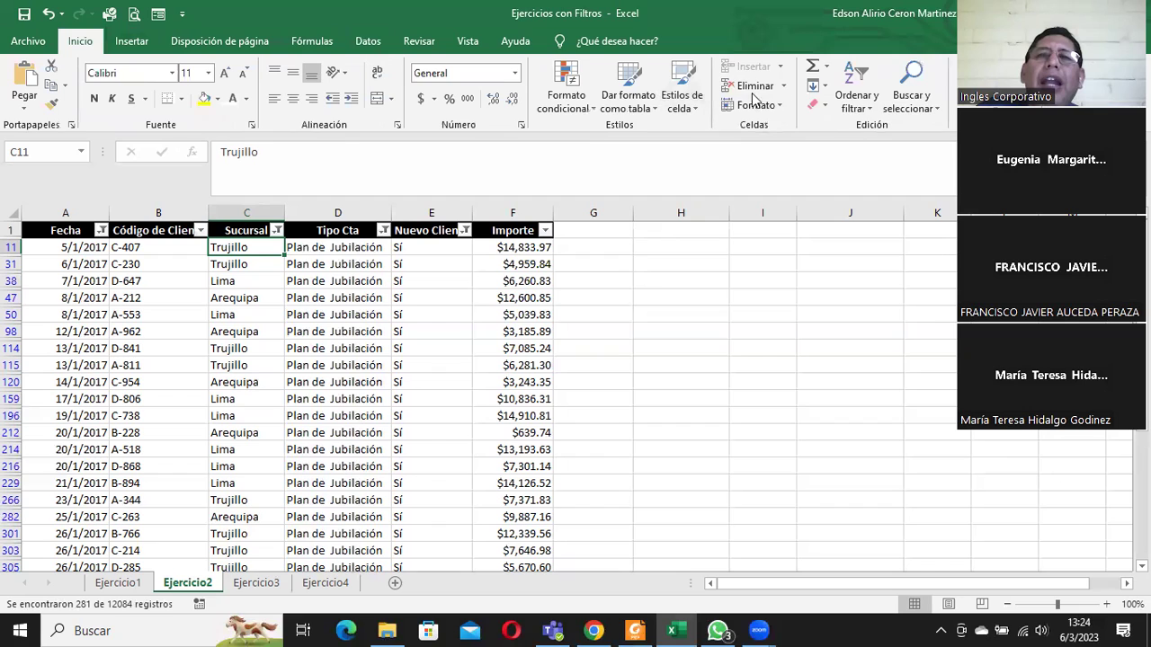
left_click(870, 90)
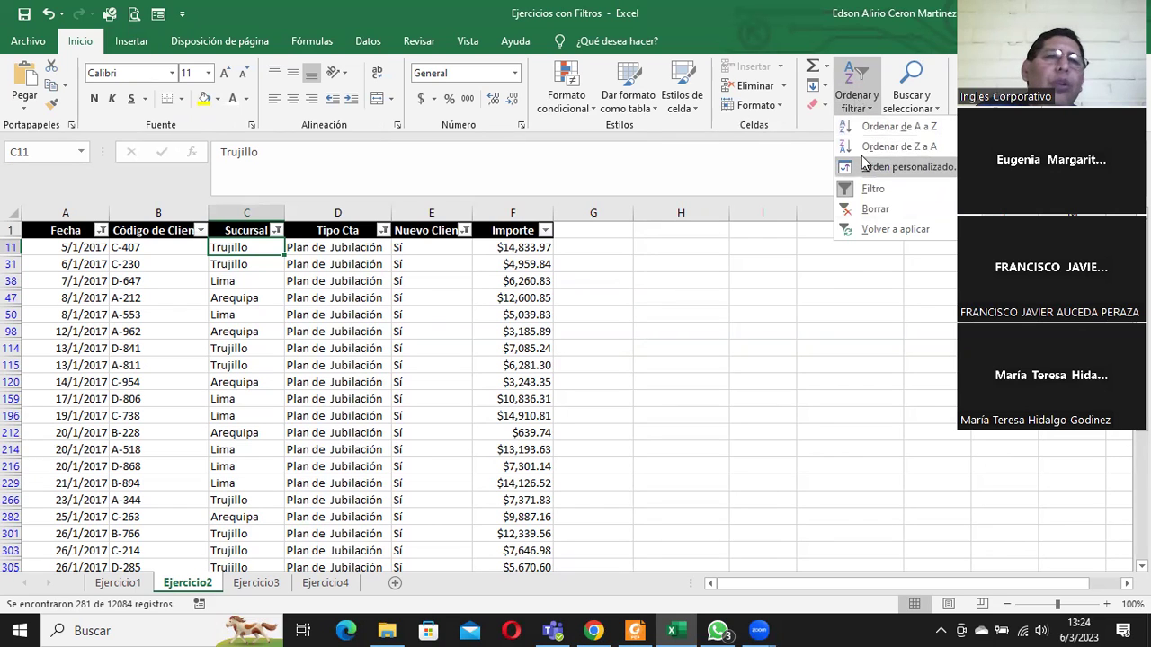
left_click(368, 40)
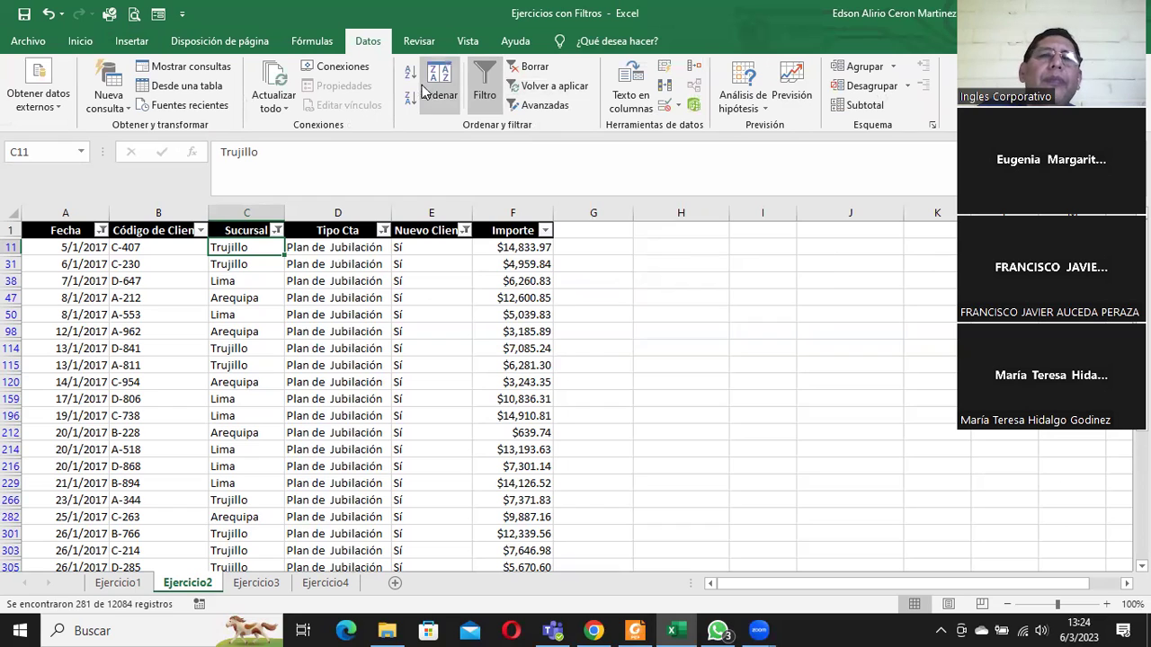
left_click(65, 49)
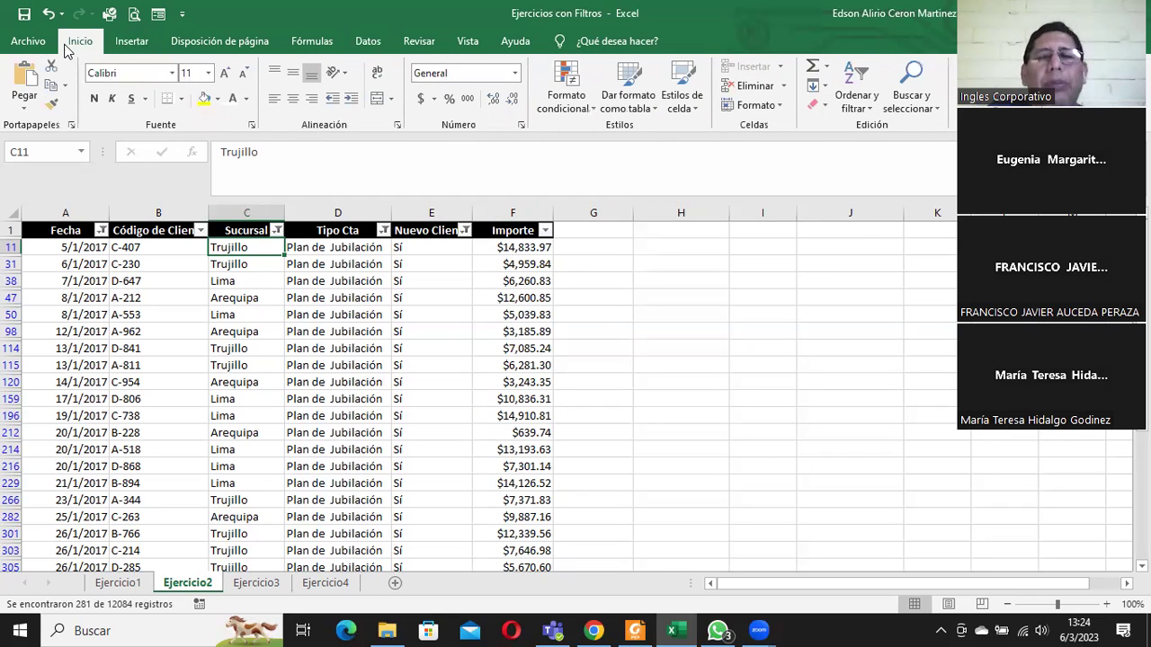
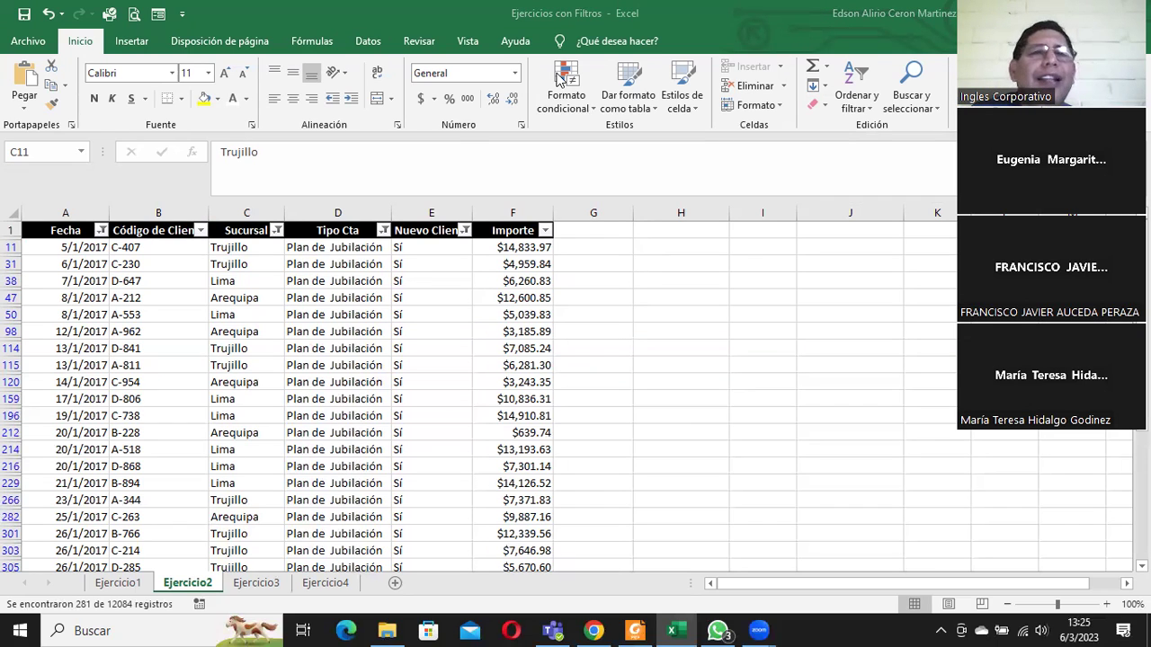
Step: Select the filtered Ejercicio2 table from A1 header row through column F and copy it
mouse_move(63, 230)
left_mouse_down()
mouse_move(312, 235)
mouse_move(498, 566)
left_mouse_up()
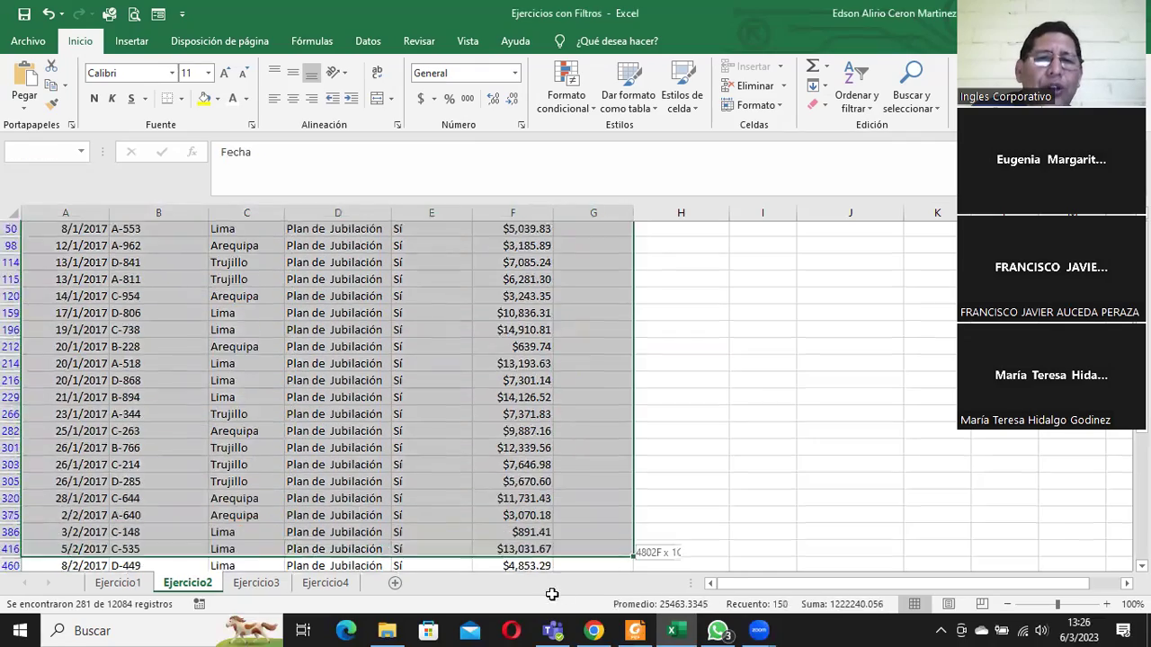
mouse_move(498, 565)
left_mouse_down()
mouse_move(522, 627)
mouse_move(538, 560)
left_mouse_up()
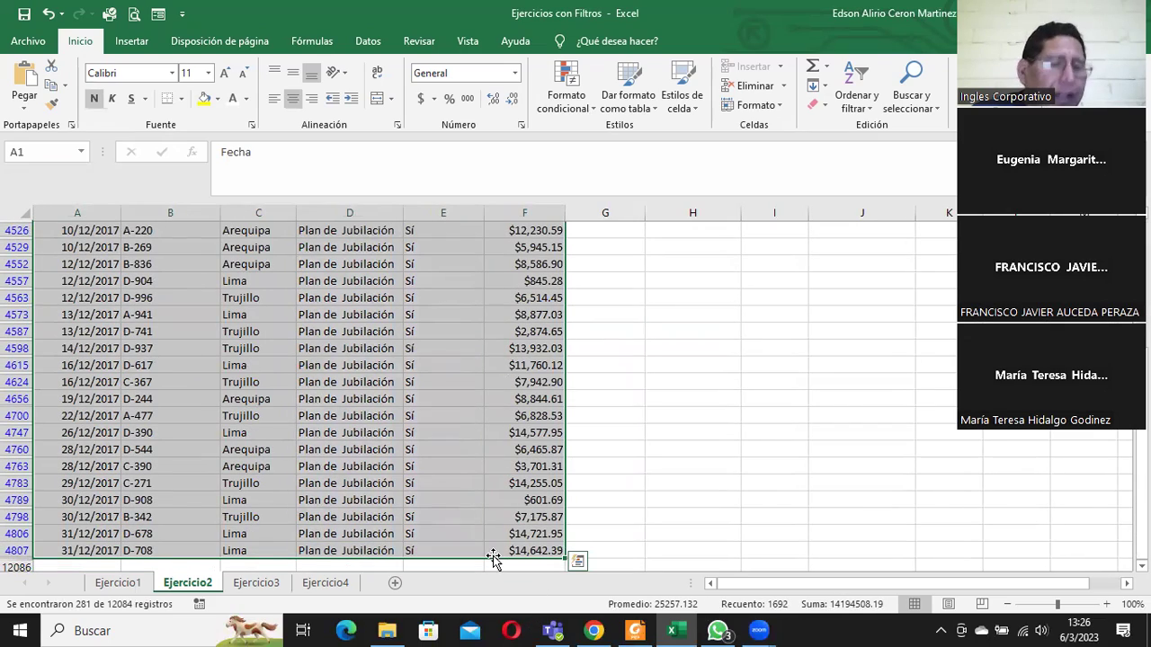
key("ctrl+c")
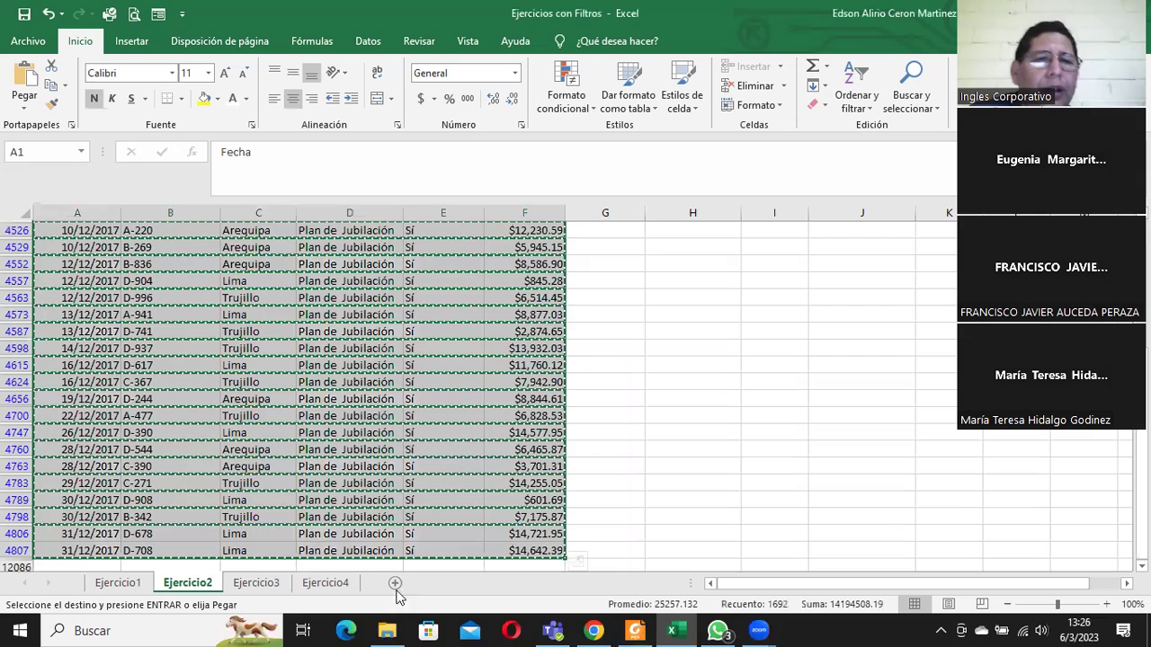
Step: Add a new sheet after Ejercicio4 and paste the copied table into it at A1
left_click(328, 583)
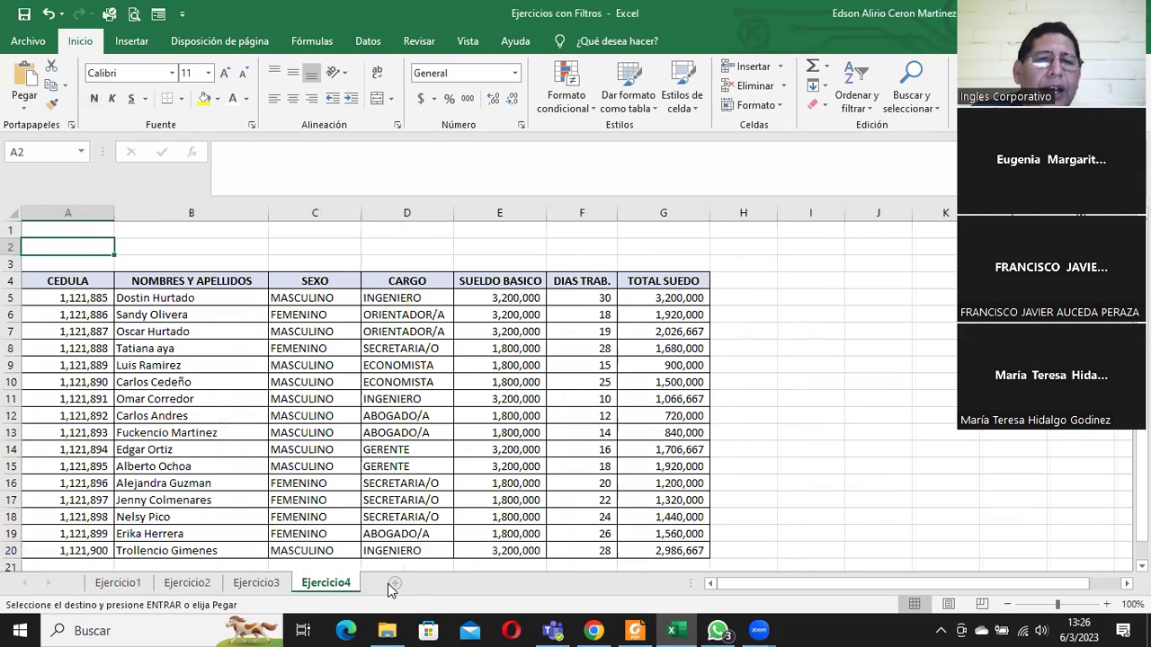
left_click(396, 583)
left_click(24, 81)
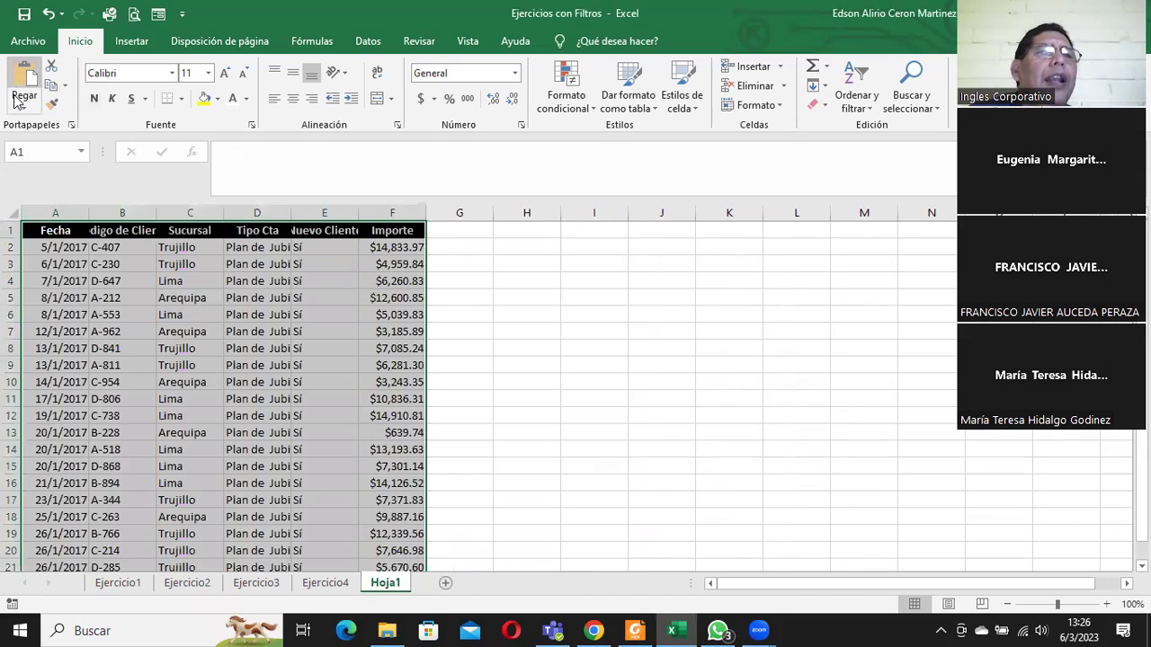
Step: Scroll through the pasted rows on Hoja1 and make cell A1 active
scroll(360, 373, "down", 4)
scroll(364, 373, "down", 4)
scroll(369, 373, "down", 2)
scroll(369, 373, "down", 1)
scroll(369, 373, "down", 4)
scroll(369, 373, "down", 5)
scroll(370, 373, "down", 12)
scroll(369, 373, "down", 6)
scroll(370, 373, "down", 10)
scroll(370, 373, "down", 11)
scroll(370, 373, "down", 9)
scroll(370, 373, "down", 5)
scroll(369, 373, "down", 4)
scroll(370, 373, "up", 2)
scroll(368, 373, "up", 13)
scroll(369, 373, "up", 13)
scroll(369, 373, "up", 12)
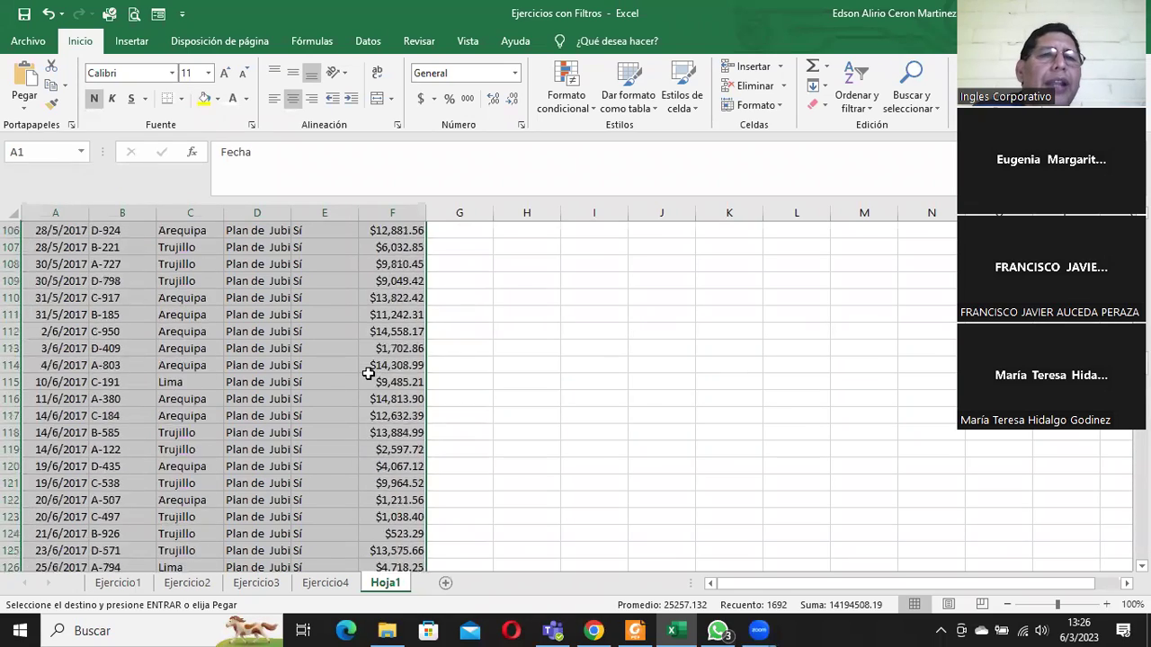
scroll(368, 373, "up", 10)
scroll(800, 241, "up", 15)
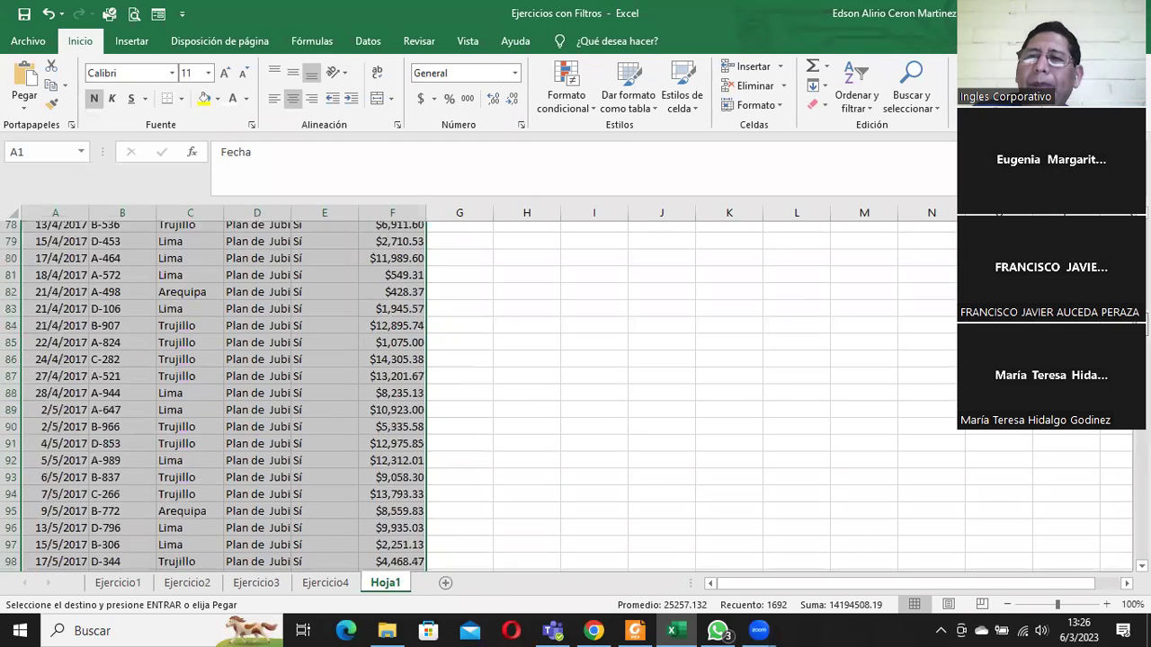
scroll(800, 241, "up", 11)
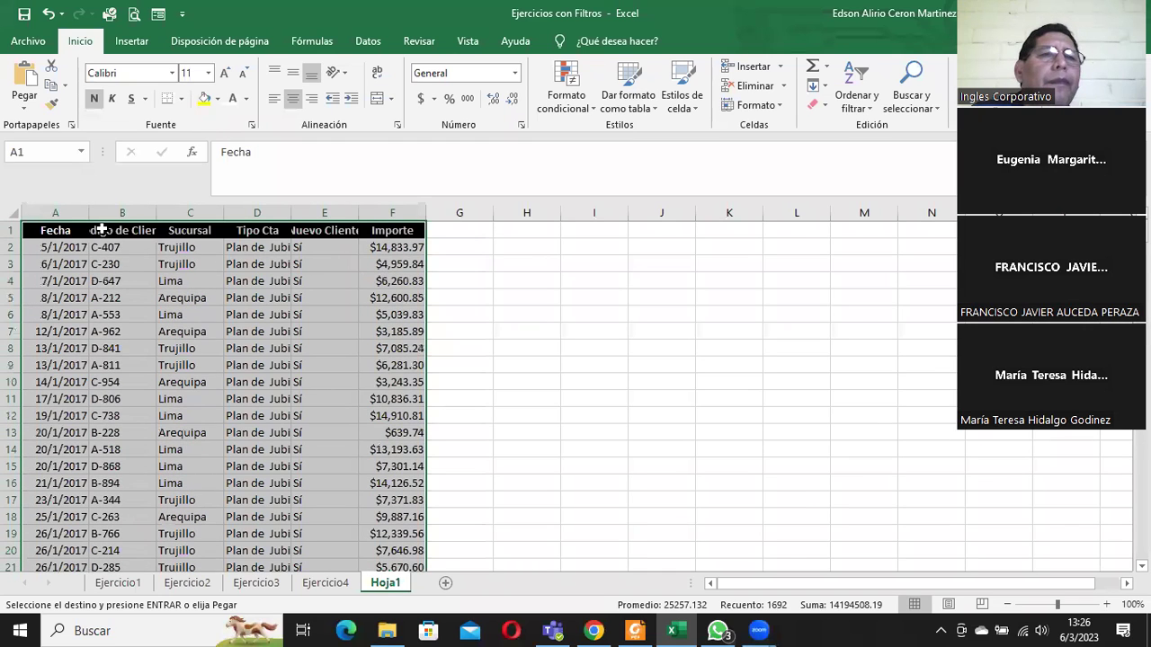
left_click(101, 230)
left_click(83, 230)
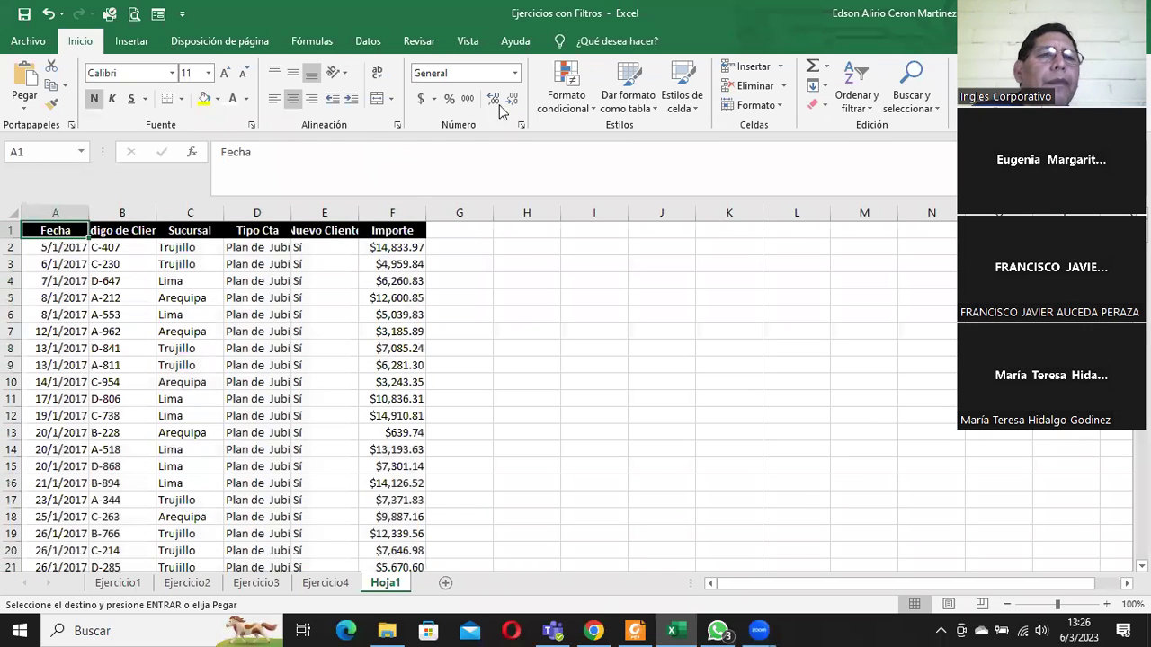
Step: Turn on Filtro for the Hoja1 headers and check the Tipo Cta dropdown without changes
left_click(858, 96)
left_click(880, 188)
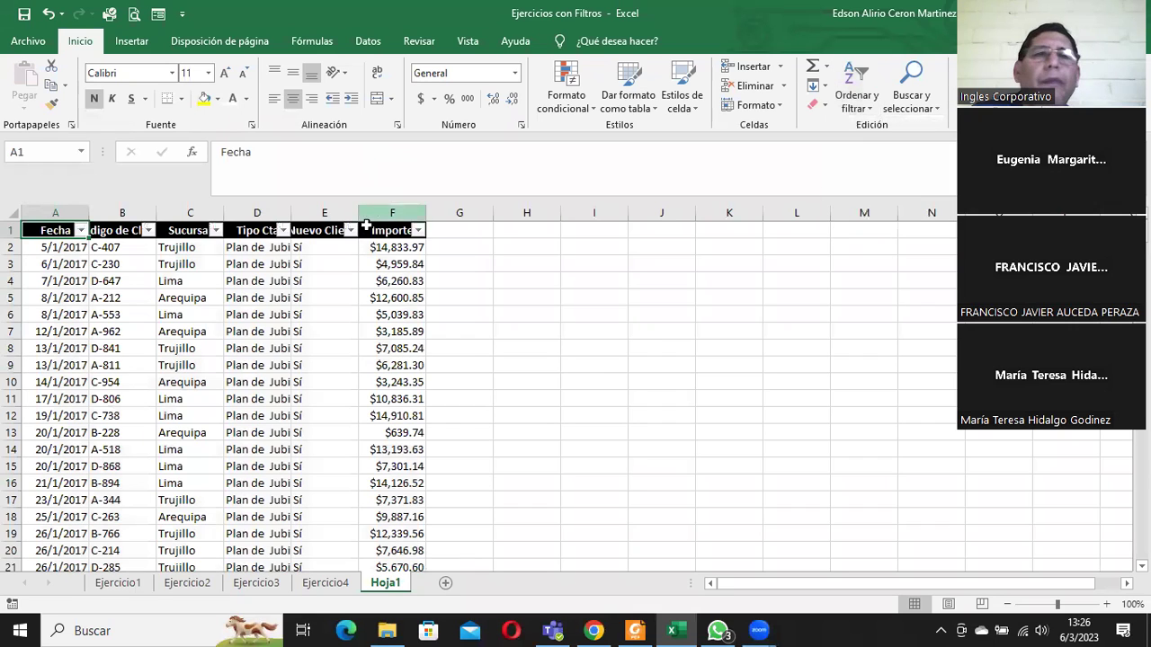
left_click(284, 231)
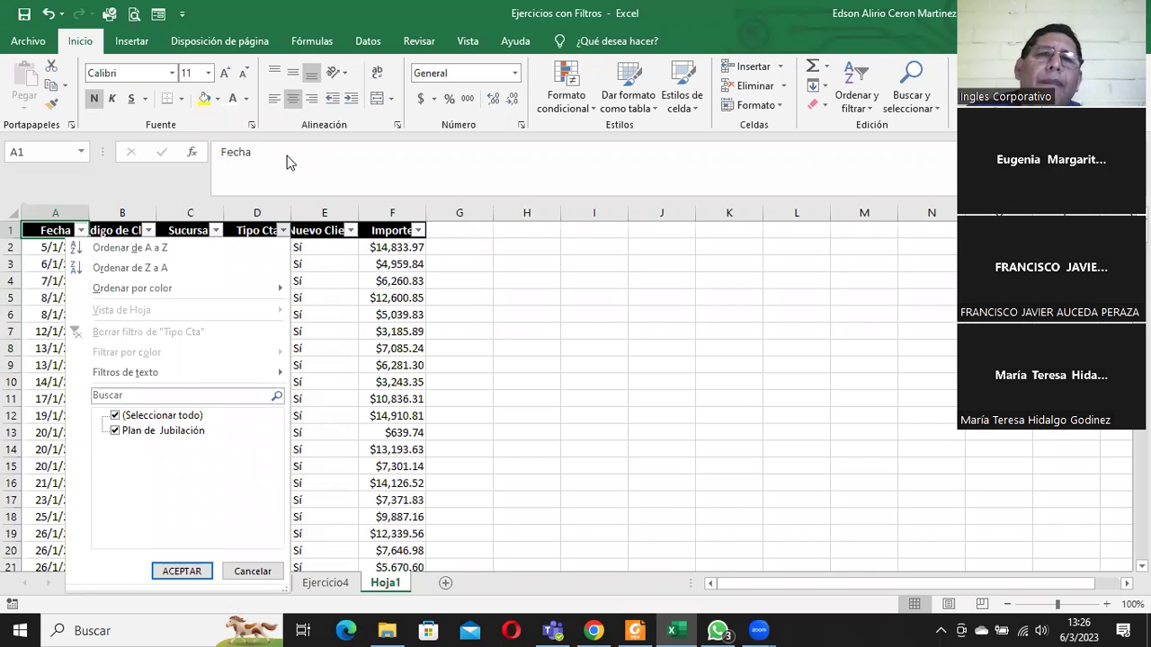
key("Escape")
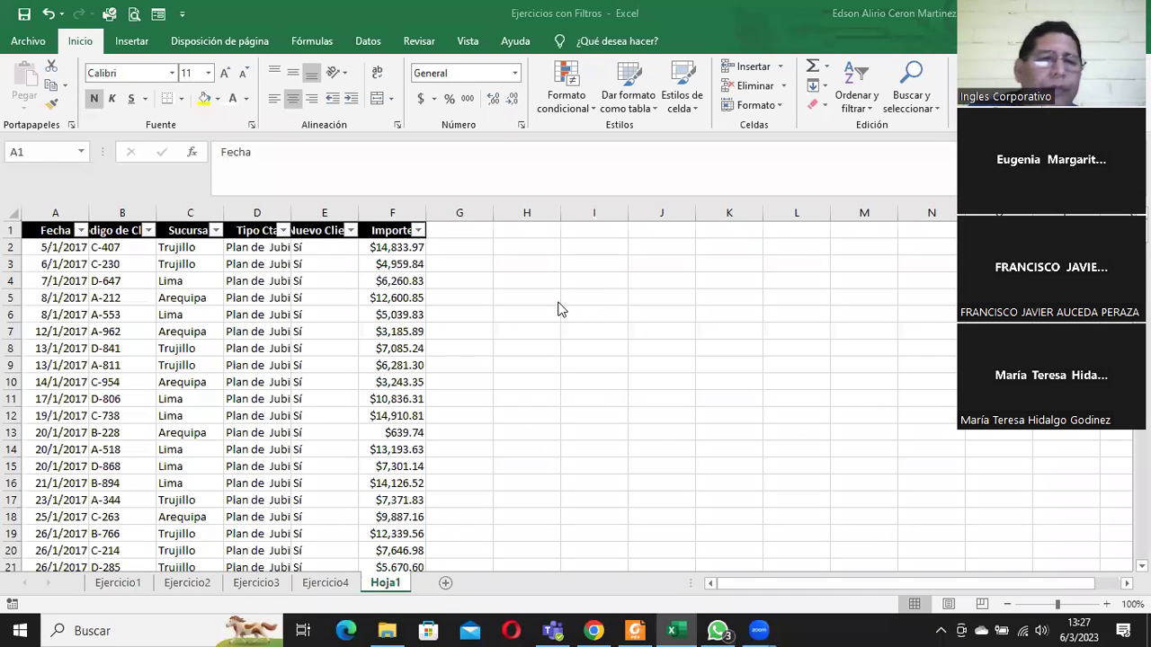
Step: Review Ejercicio2 and Ejercicio3, then autofit Hoja1's column D to show Plan de Jubilación
left_click(192, 583)
scroll(301, 476, "up", 3)
scroll(331, 445, "up", 4)
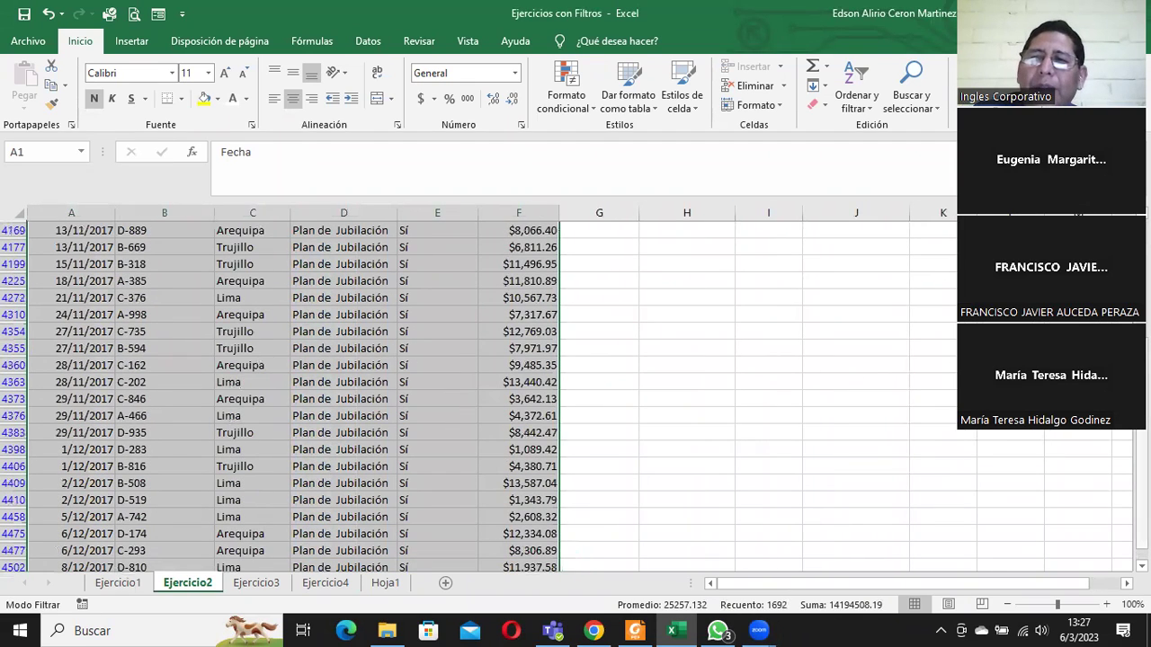
key("ctrl+Home")
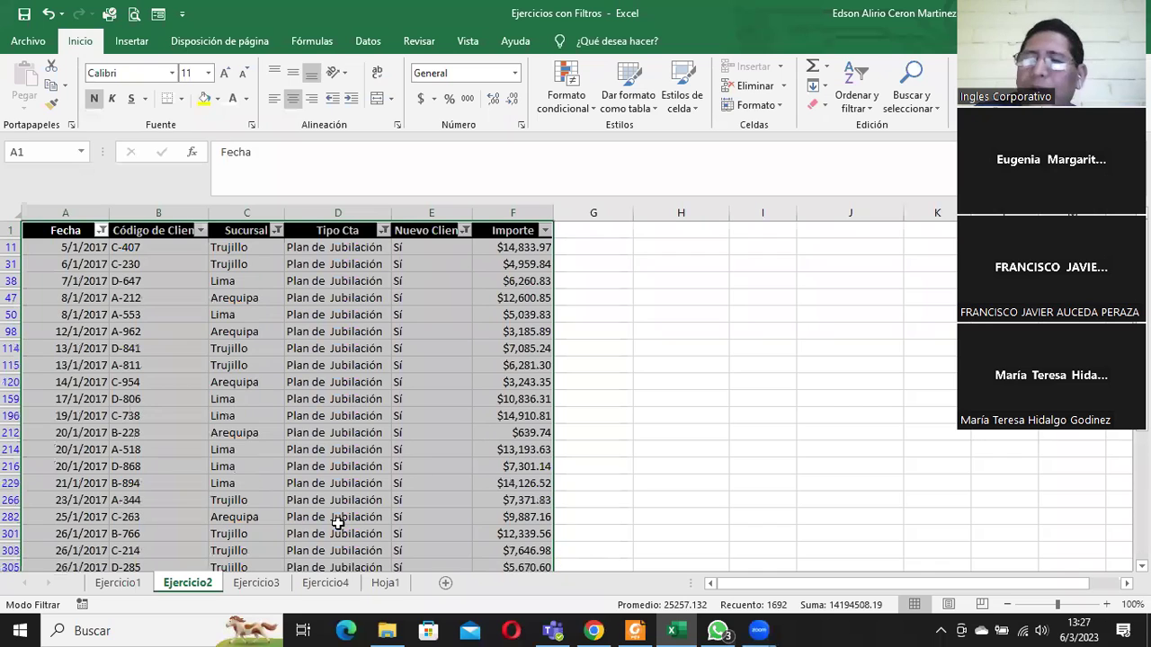
left_click(259, 584)
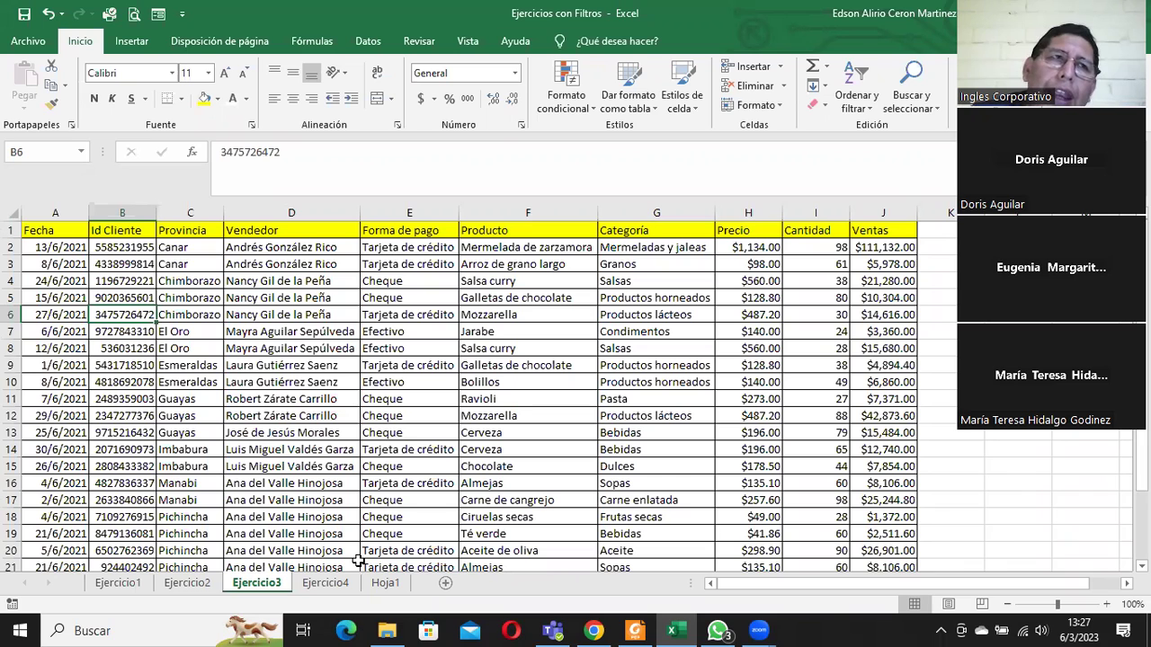
left_click(380, 586)
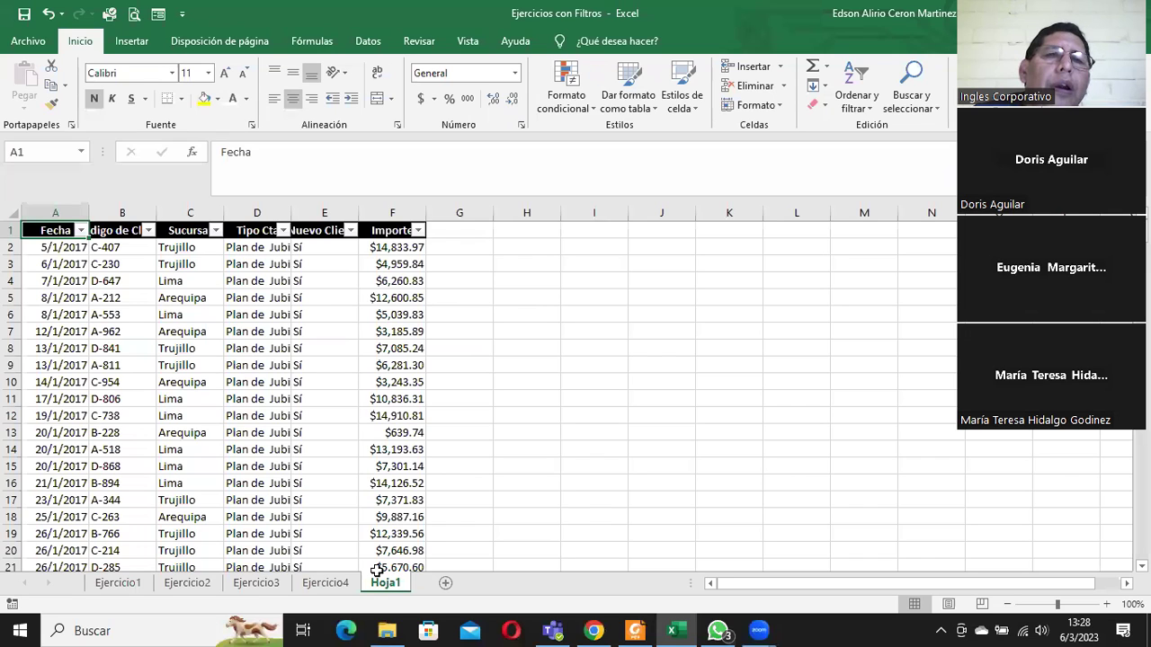
double_click(289, 213)
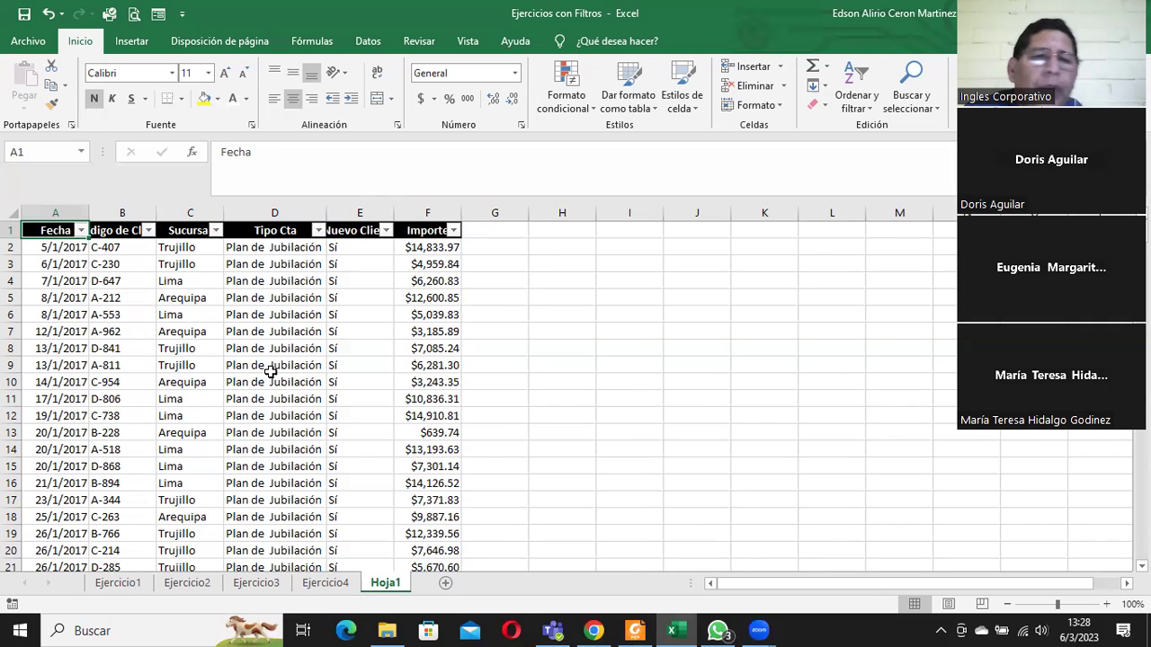
Step: Go to the Ejercicio3 sheet, select K2, and scroll right to show columns G–S
left_click(262, 584)
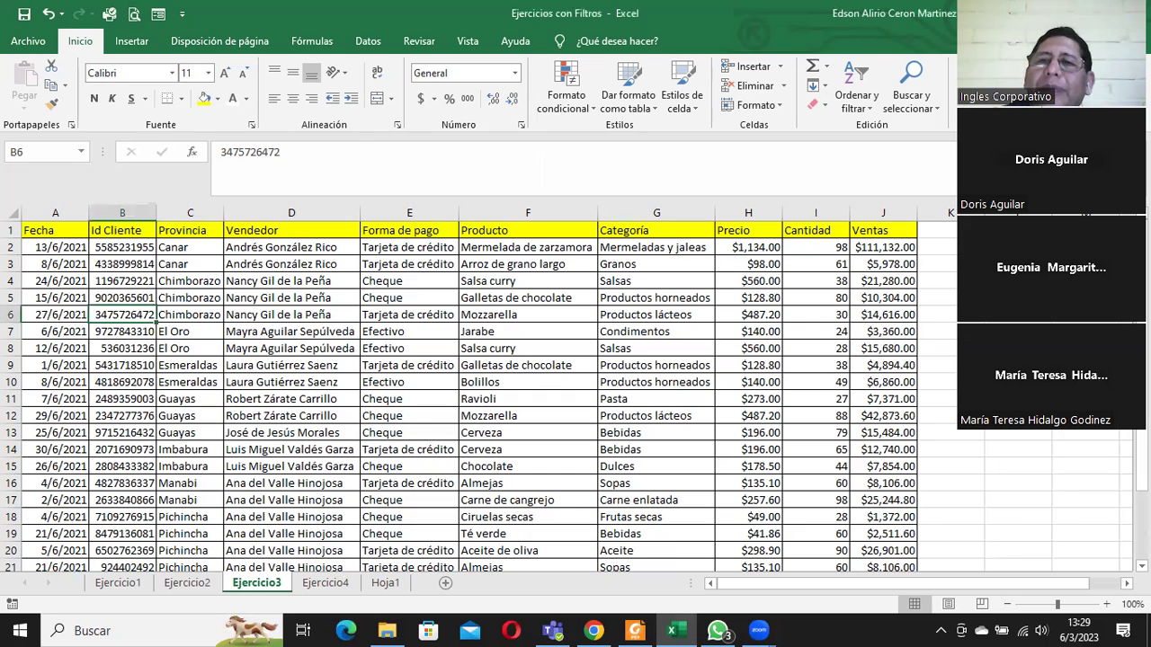
left_click(937, 247)
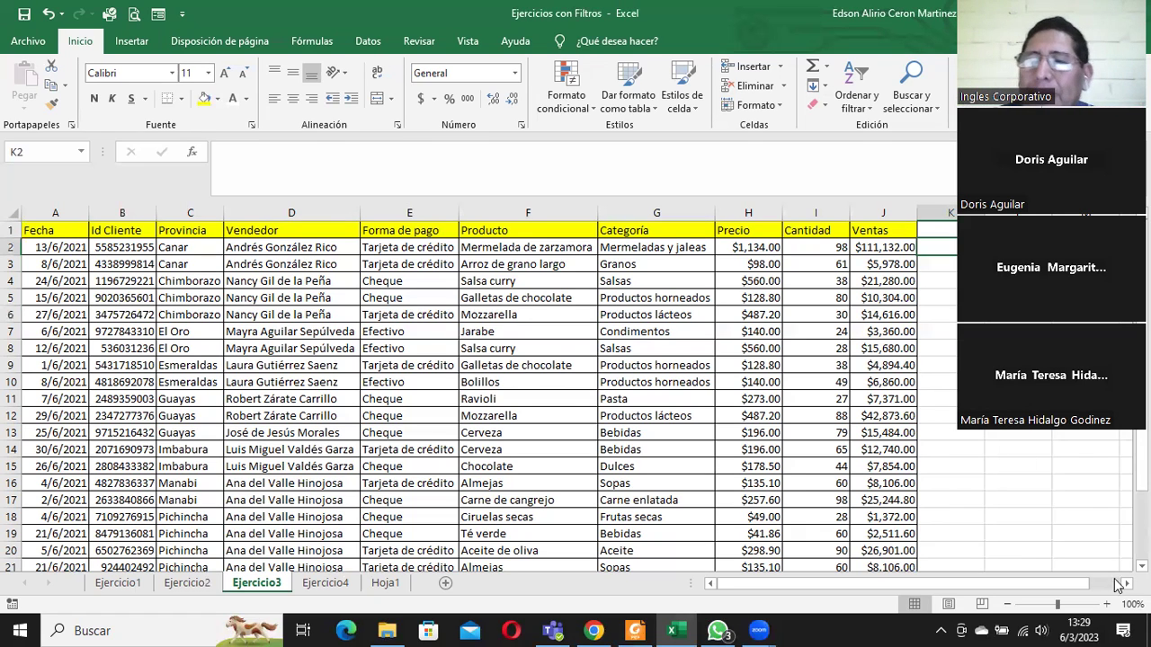
scroll(477, 282, "right", 6)
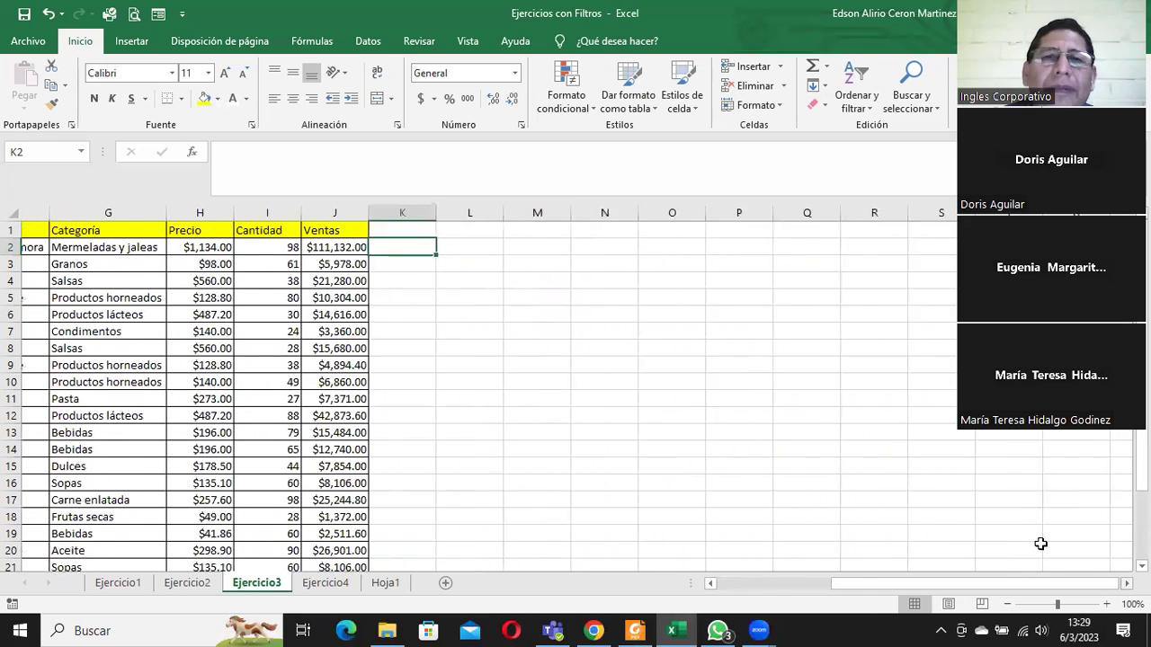
Step: Start a BUSCARV formula in L2 with G2 as the lookup value
left_click(450, 247)
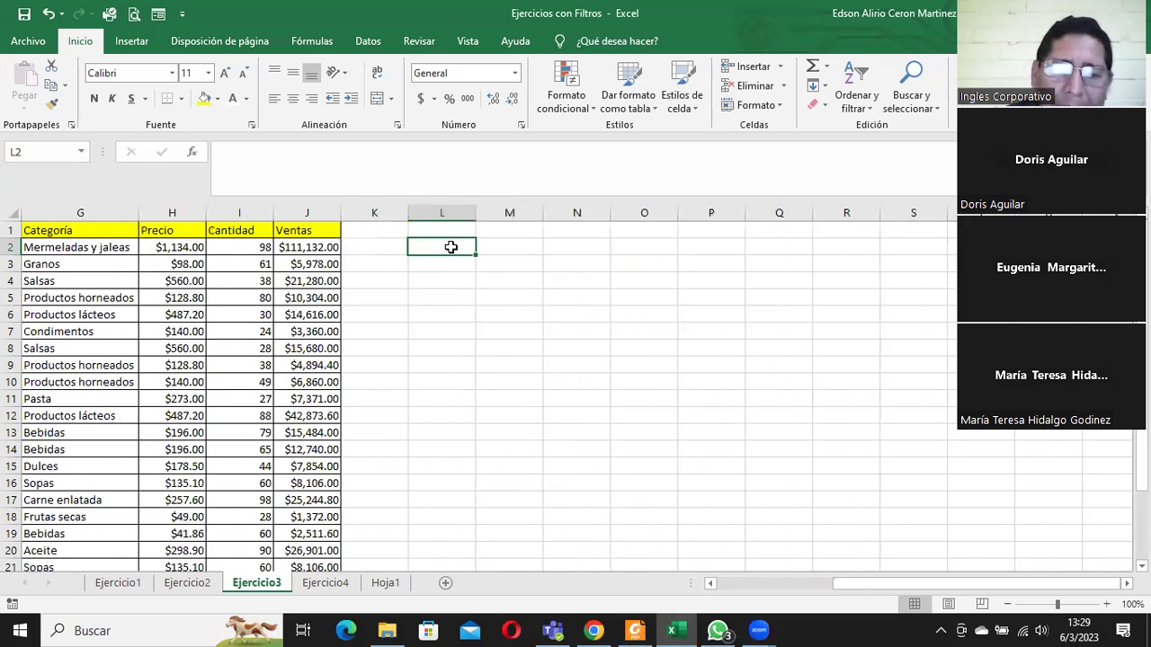
type("=BUSVAR")
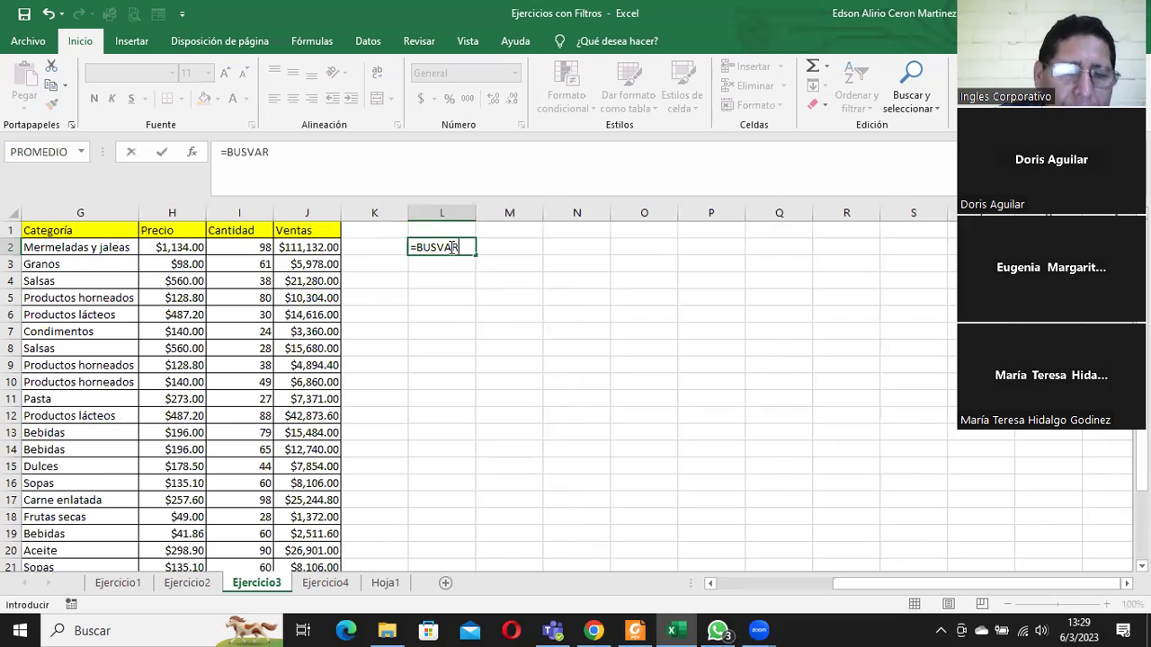
key("BackSpace")
key("BackSpace")
key("BackSpace")
key("BackSpace")
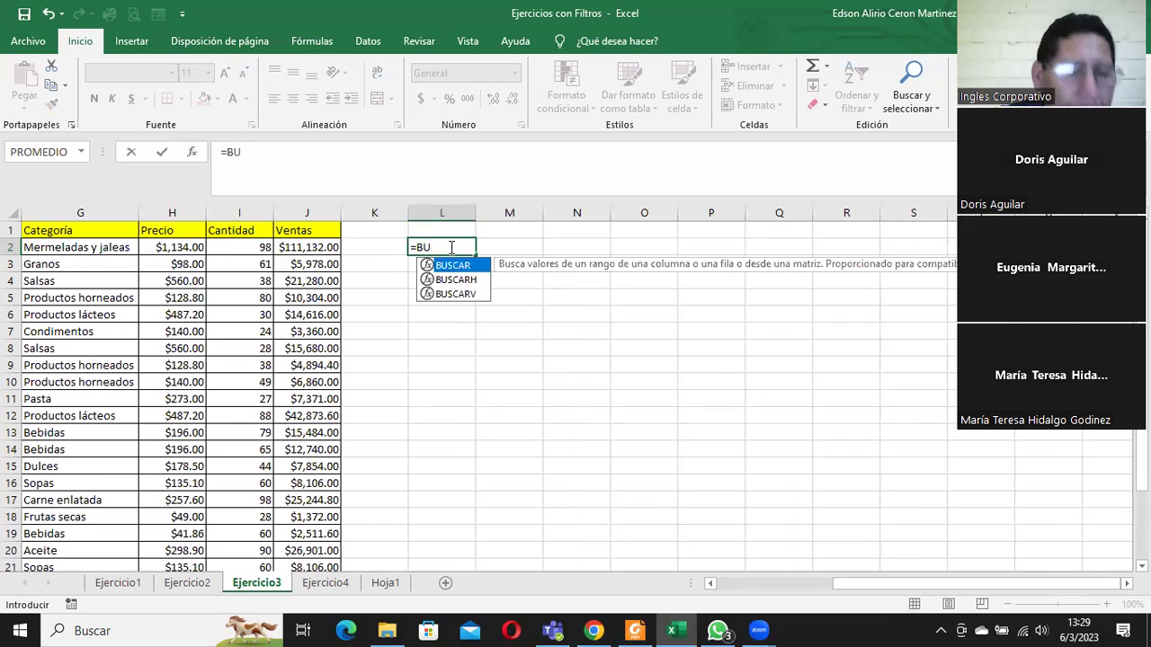
double_click(460, 294)
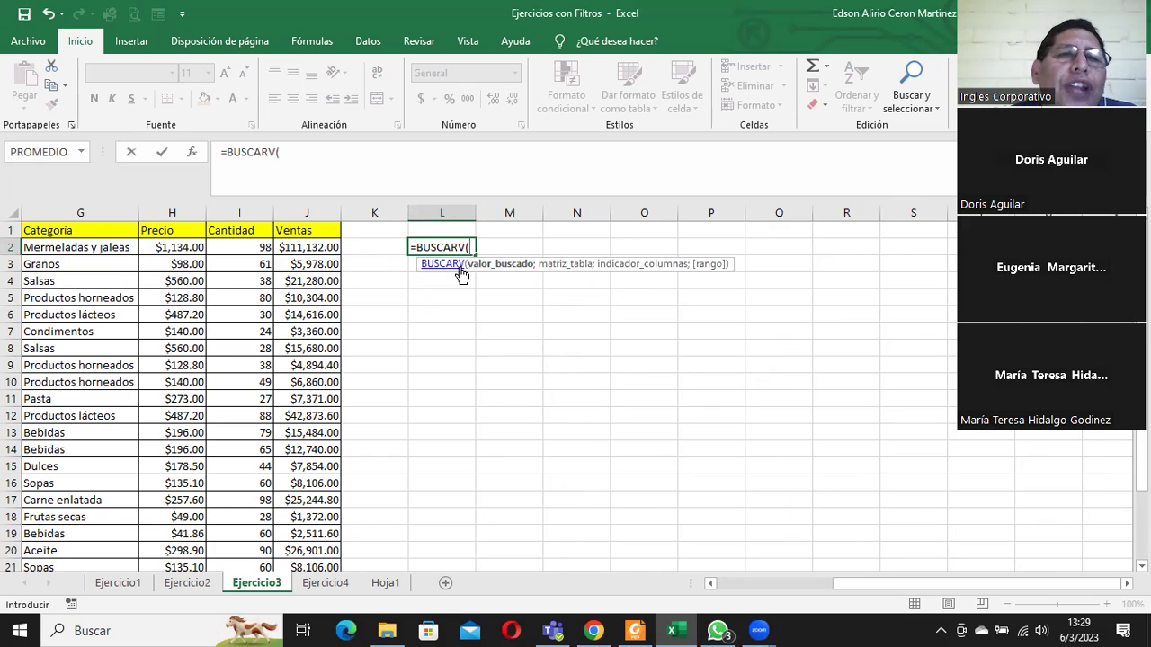
left_click_drag(849, 583, 798, 582)
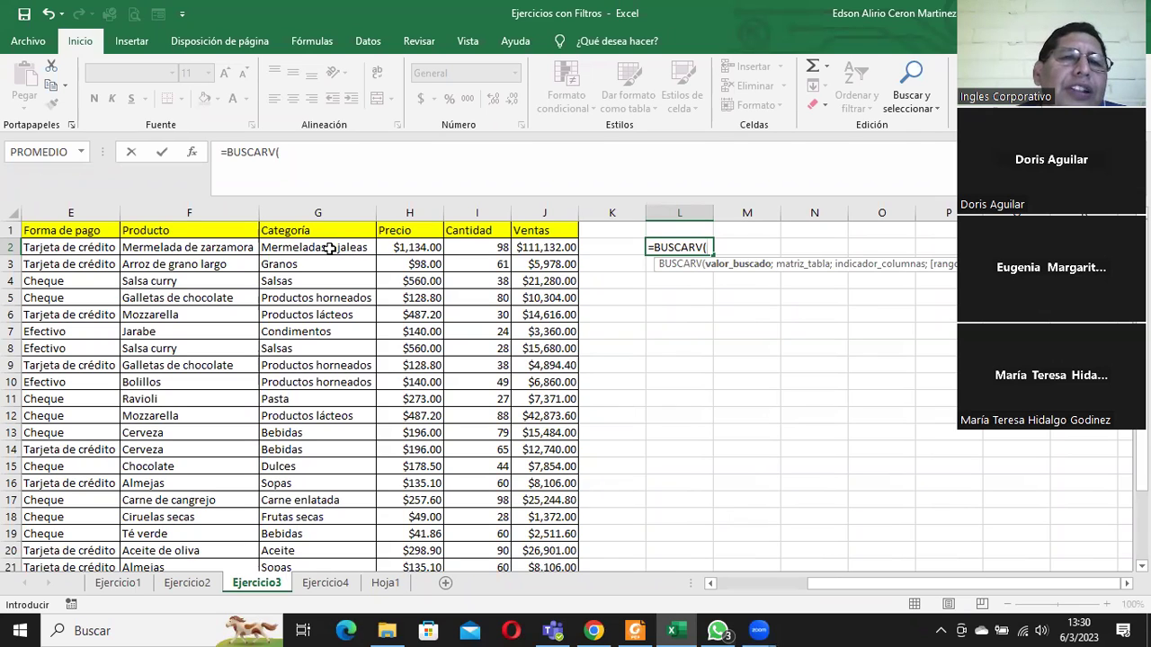
left_click(331, 248)
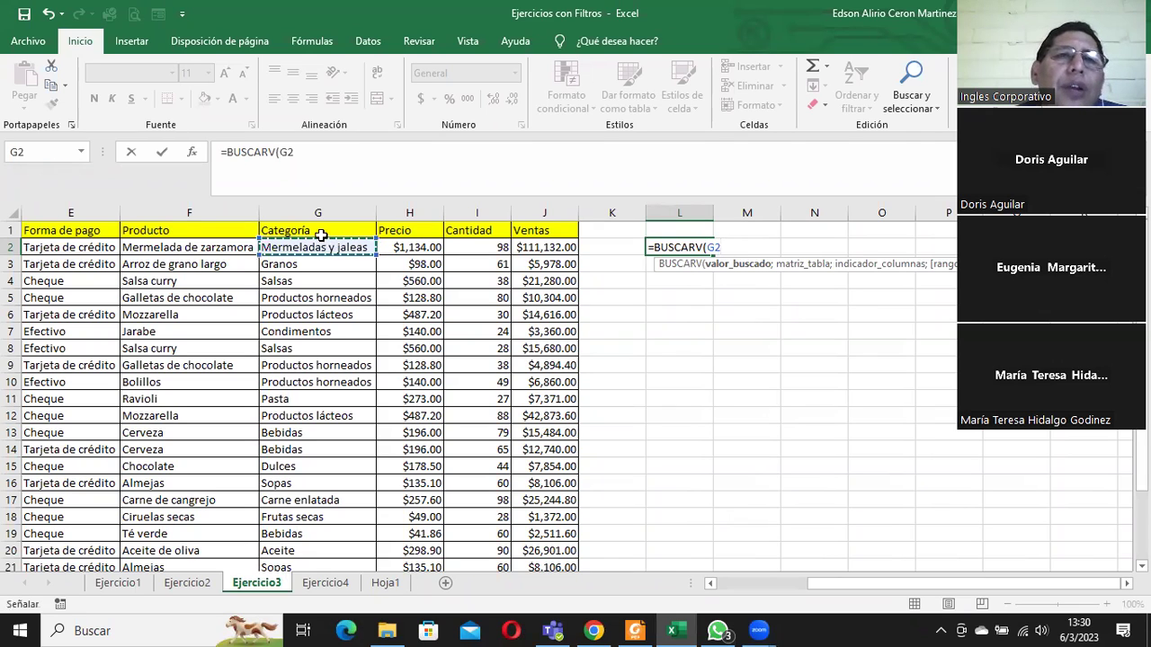
left_click(332, 152)
type(";")
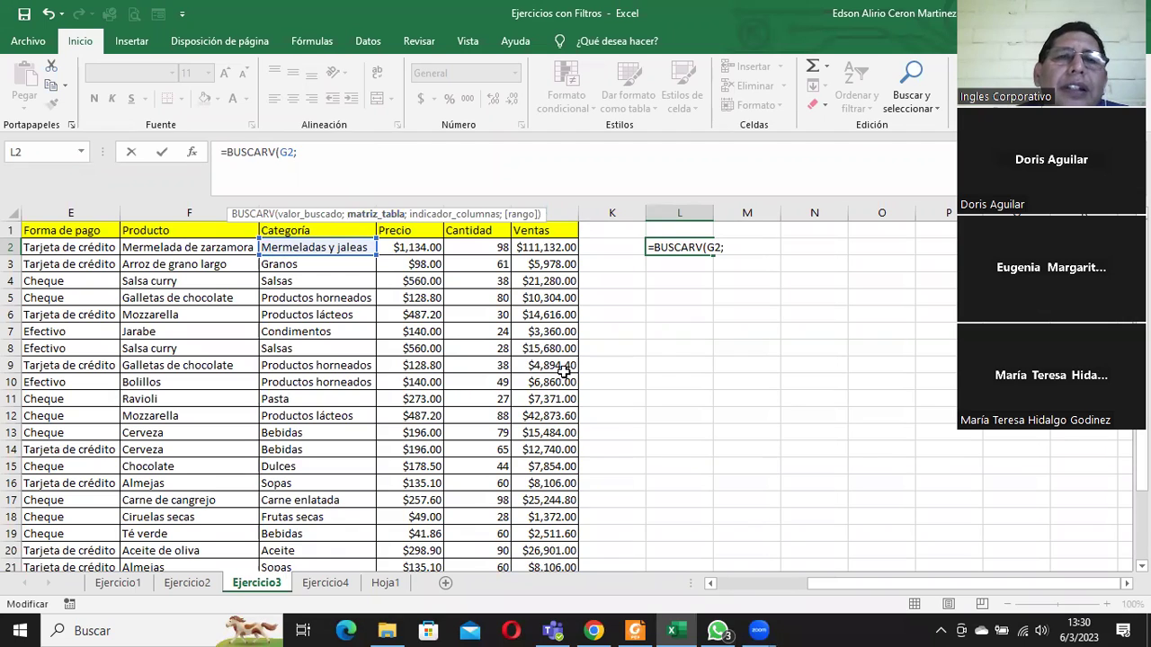
Step: Add A1:J25 as the table, 7 as the column index, and FALSO for exact match
left_click_drag(807, 582, 730, 582)
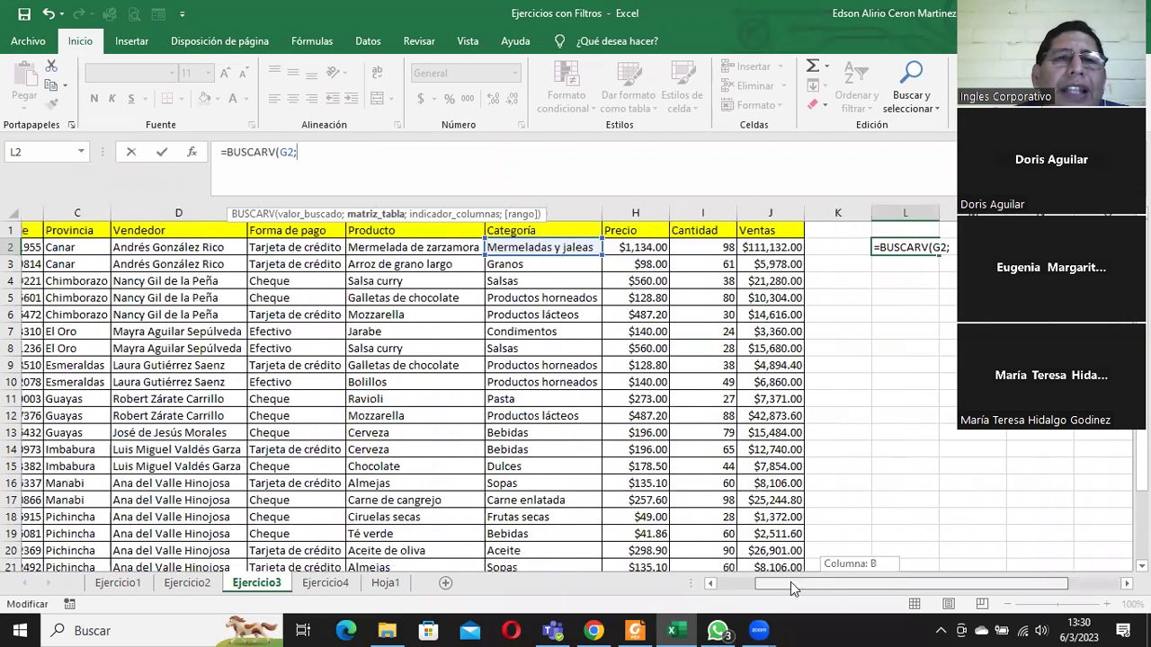
mouse_move(51, 231)
left_mouse_down()
mouse_move(872, 478)
mouse_move(890, 495)
left_mouse_up()
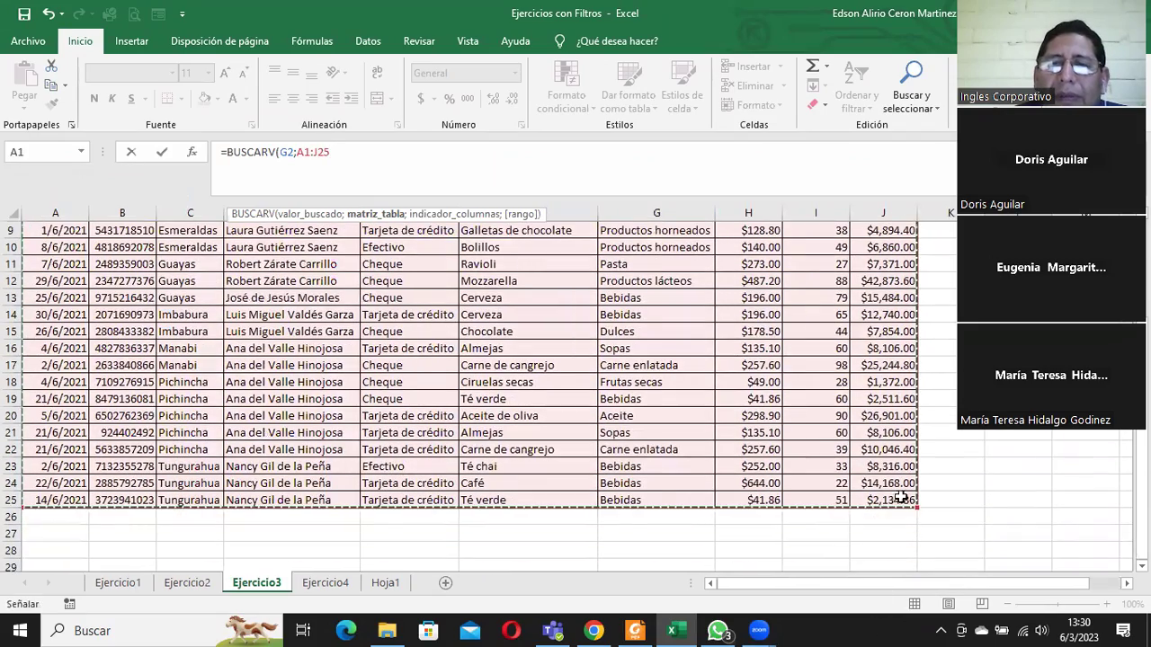
scroll(1138, 485, "up", 1)
scroll(575, 395, "up", 3)
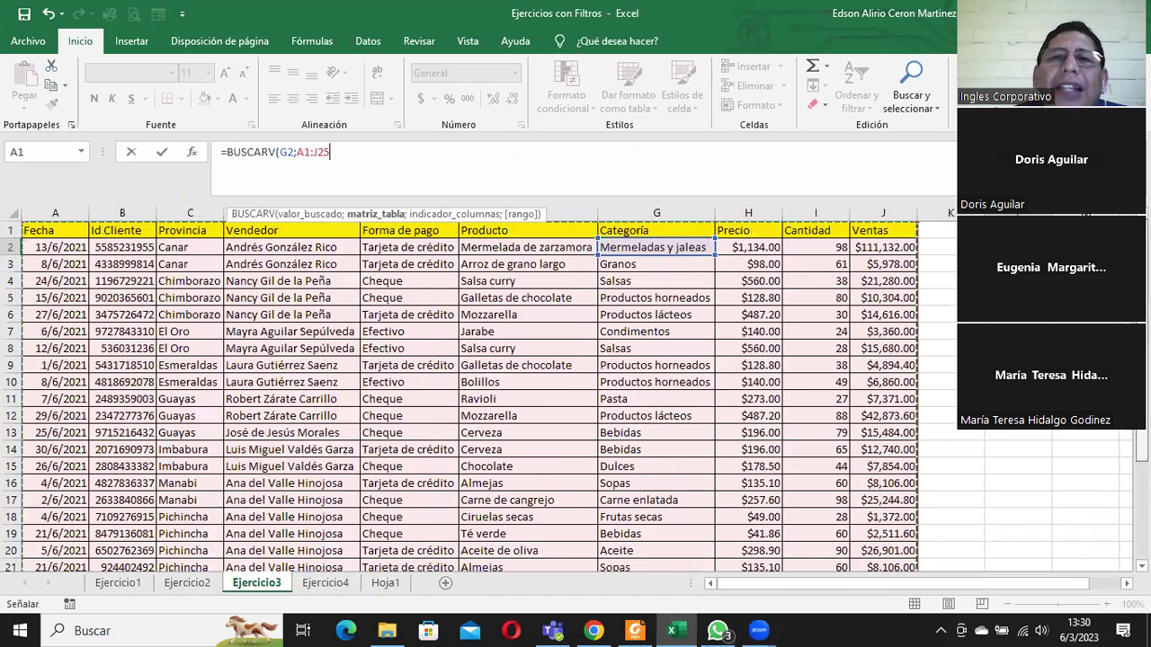
key("F2")
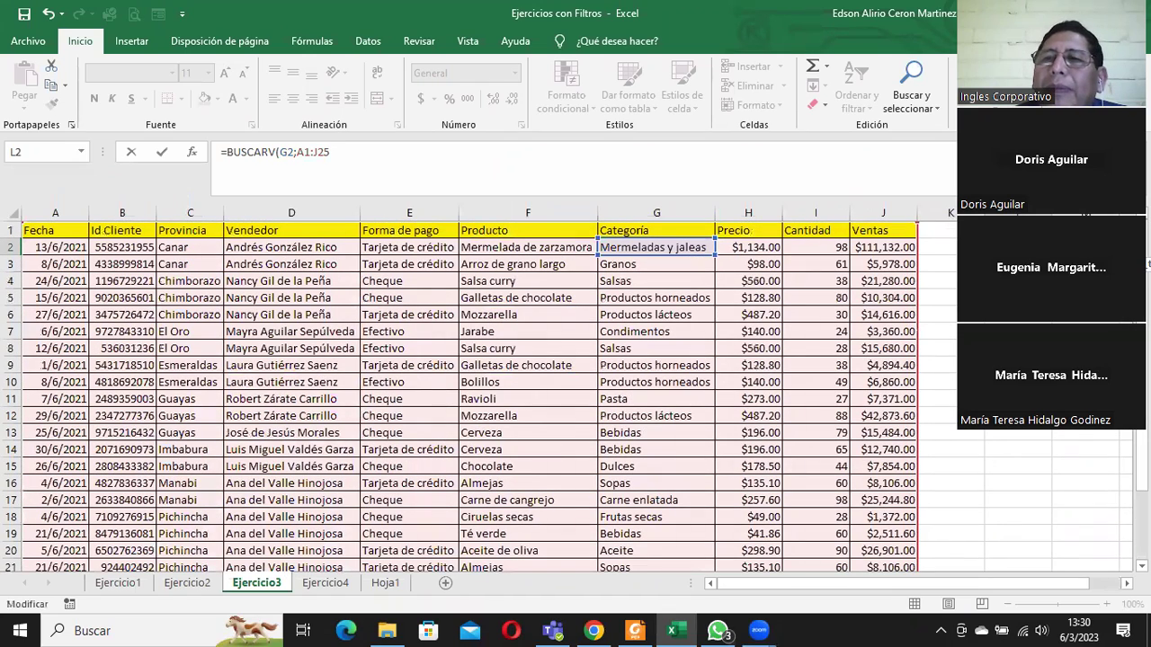
type(";")
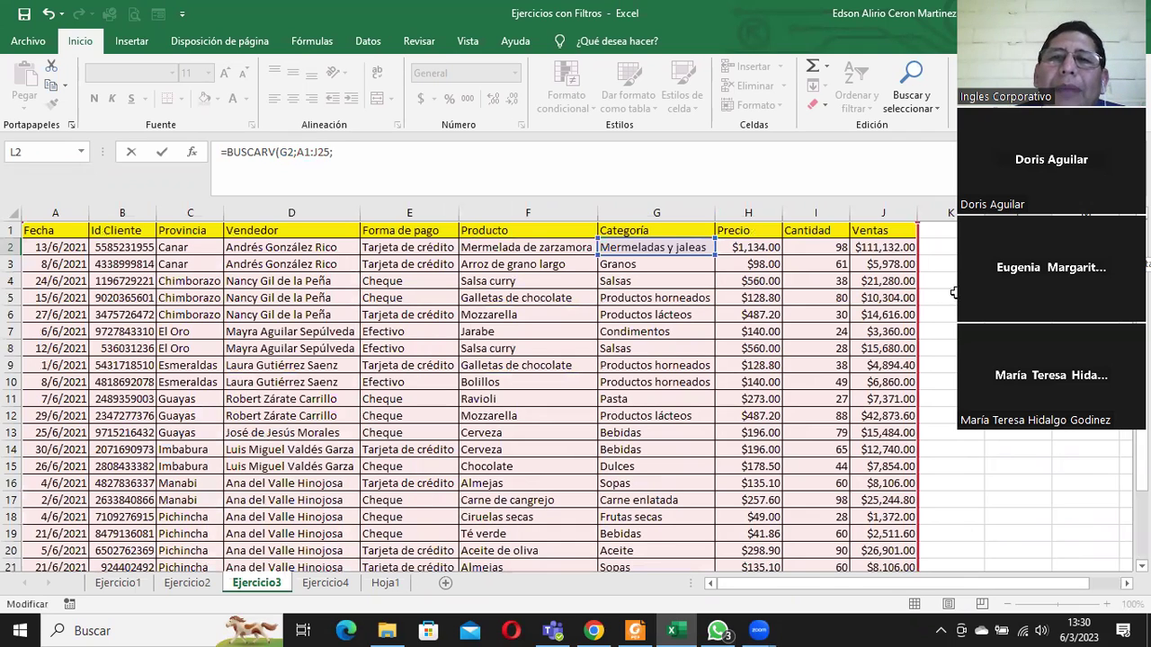
left_click_drag(985, 586, 982, 586)
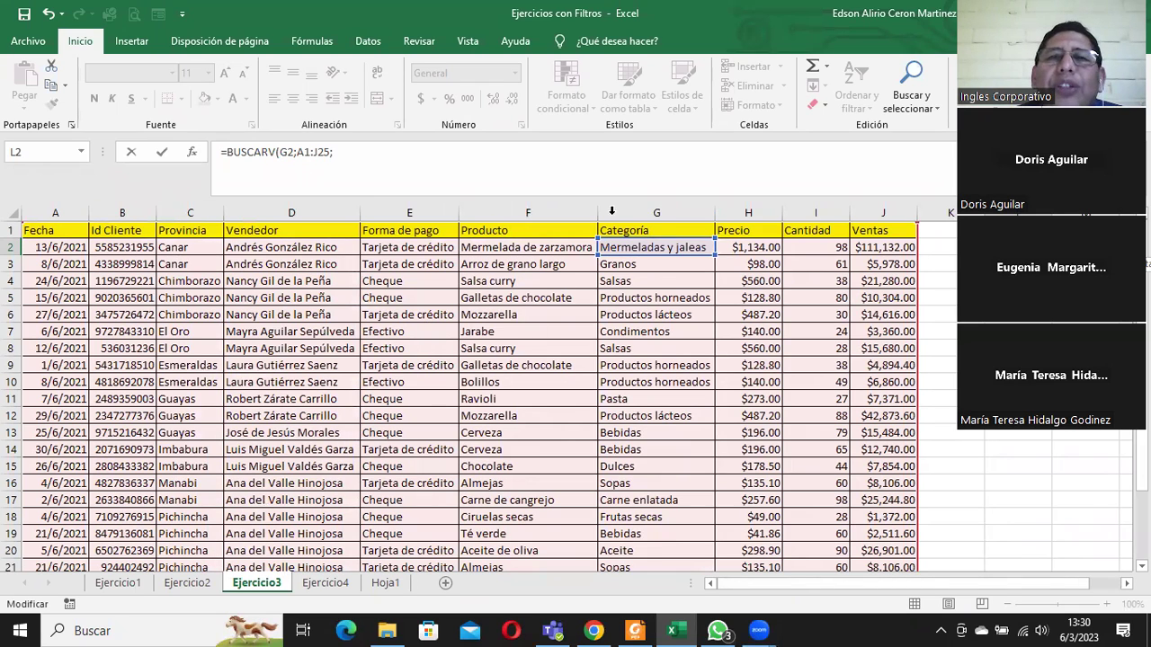
left_click_drag(969, 579, 1035, 581)
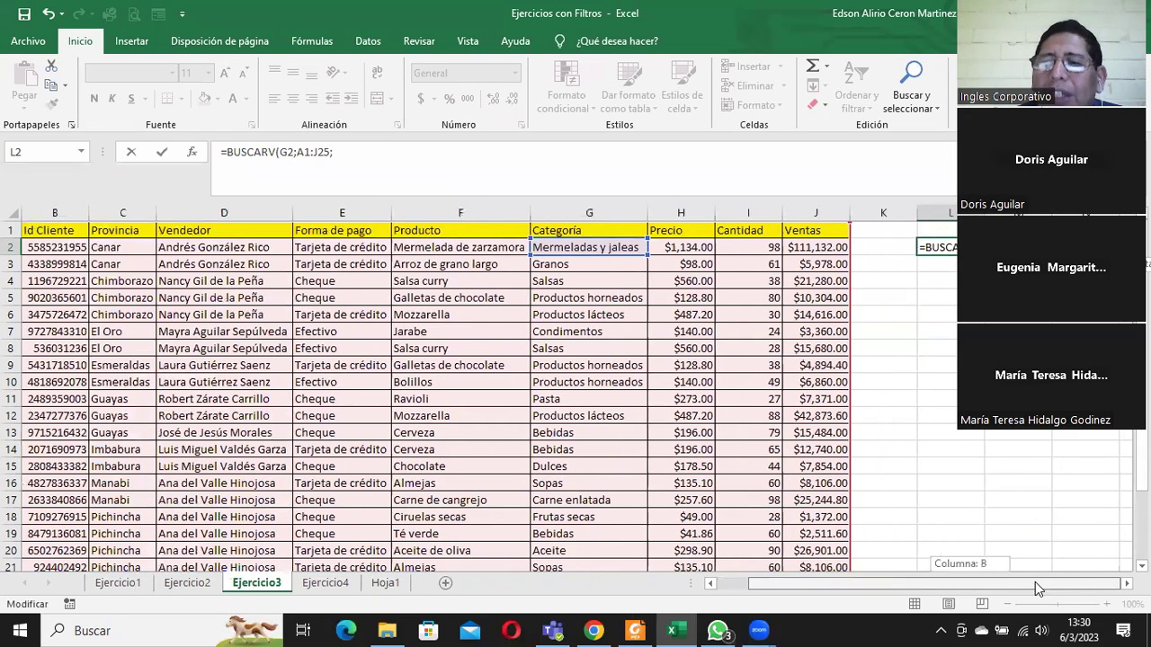
type("7")
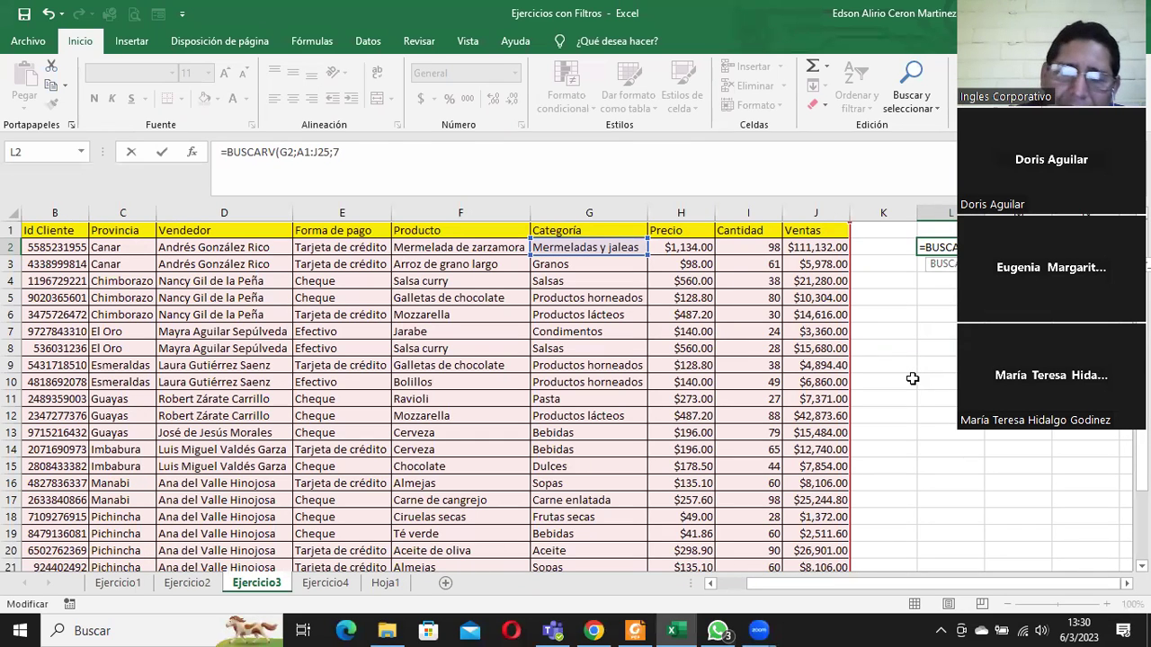
type(";")
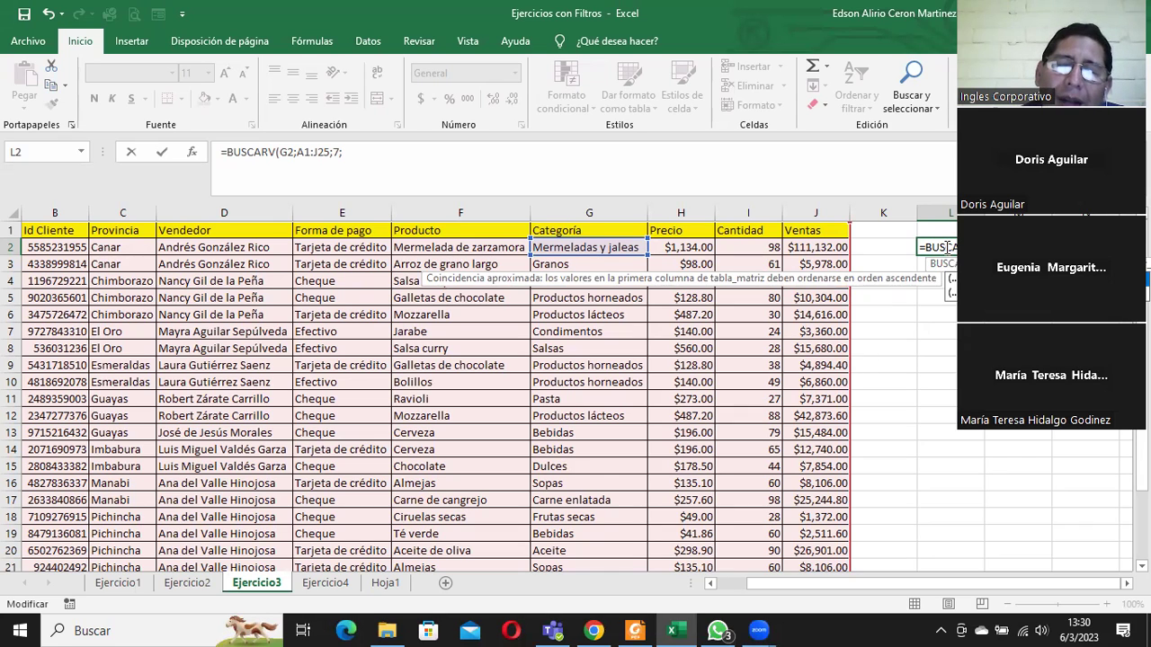
double_click(953, 292)
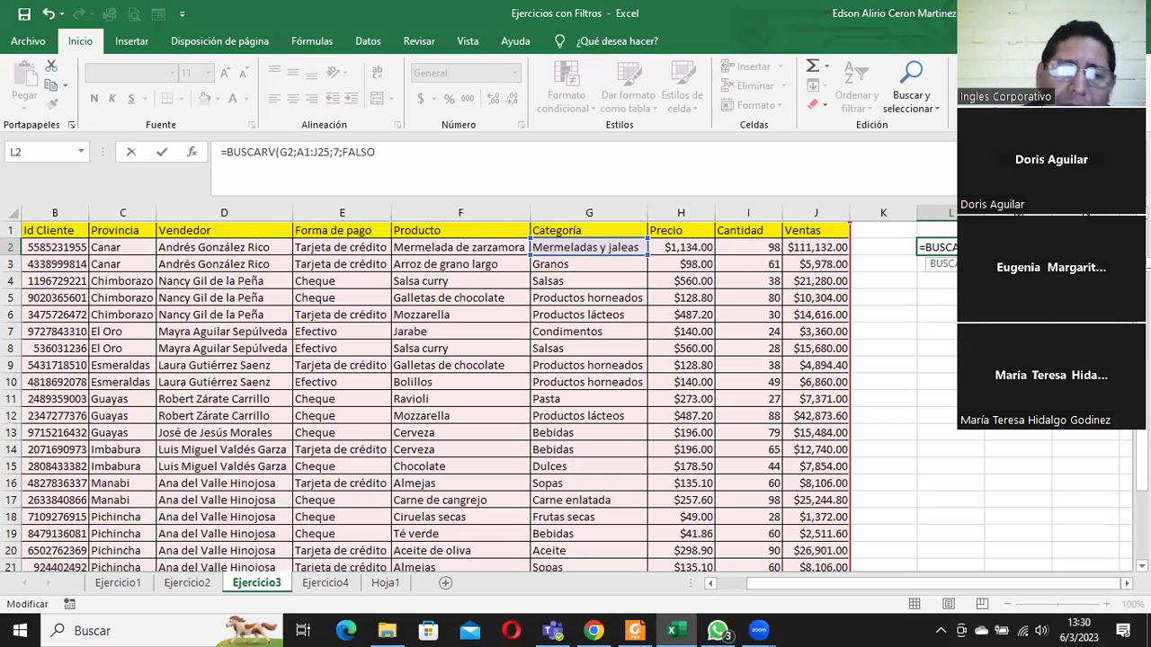
Step: Commit the lookup, delete the #N/A formula from L2, check G2's category, and select L1
key("Return")
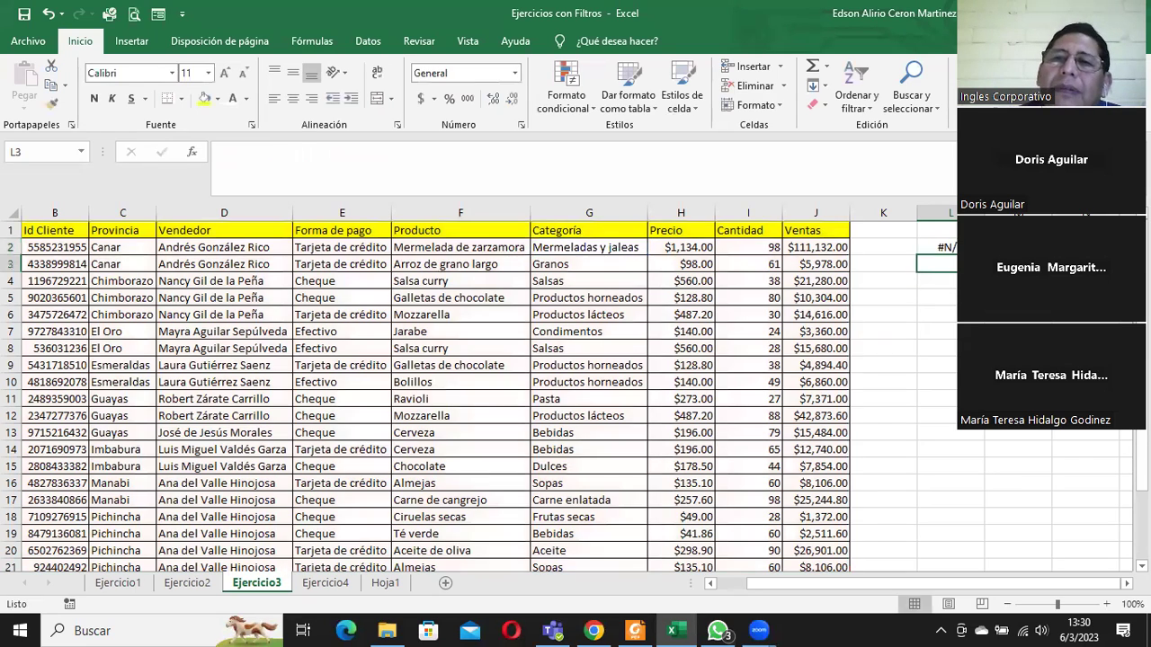
left_click(944, 242)
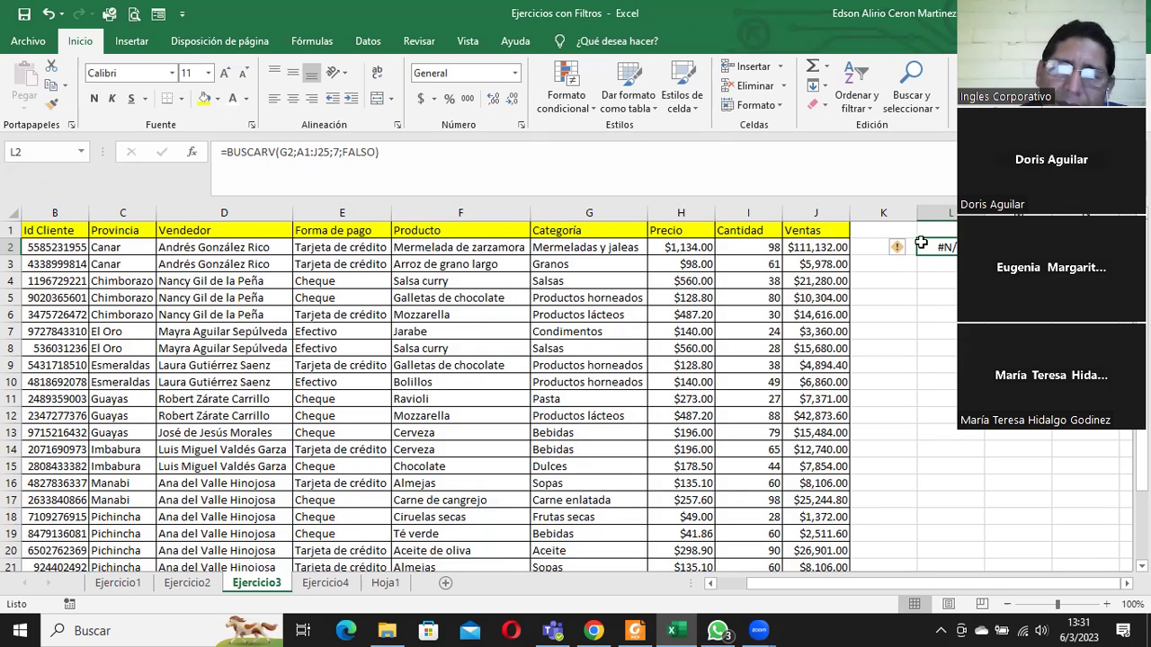
key("Delete")
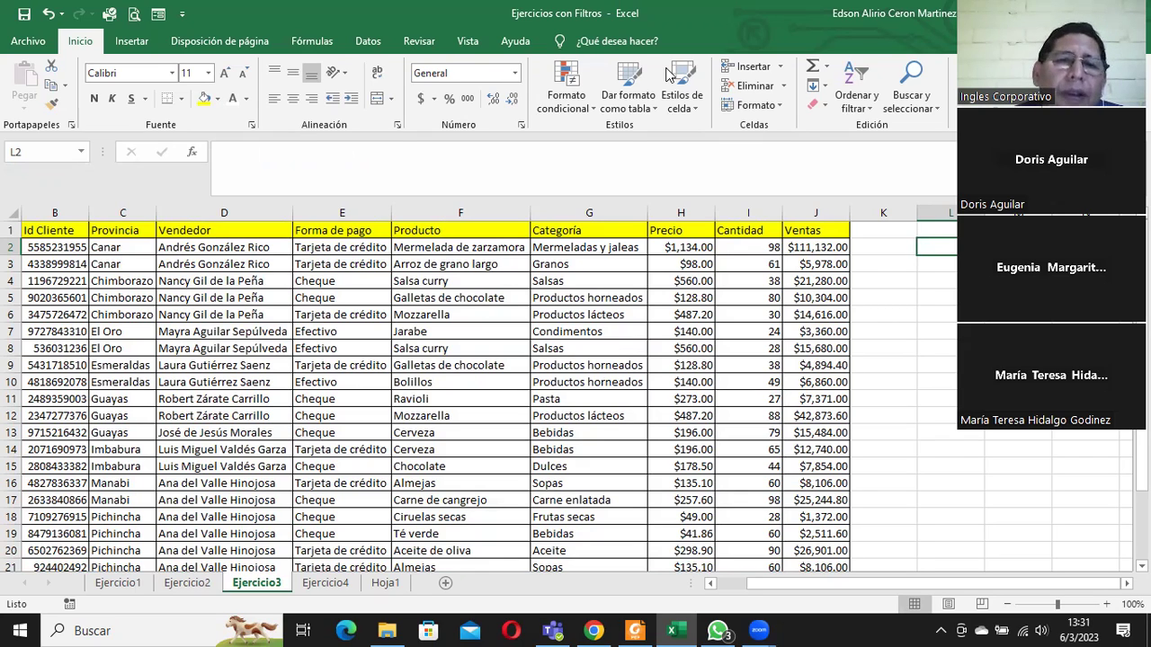
left_click(568, 258)
left_click(595, 248)
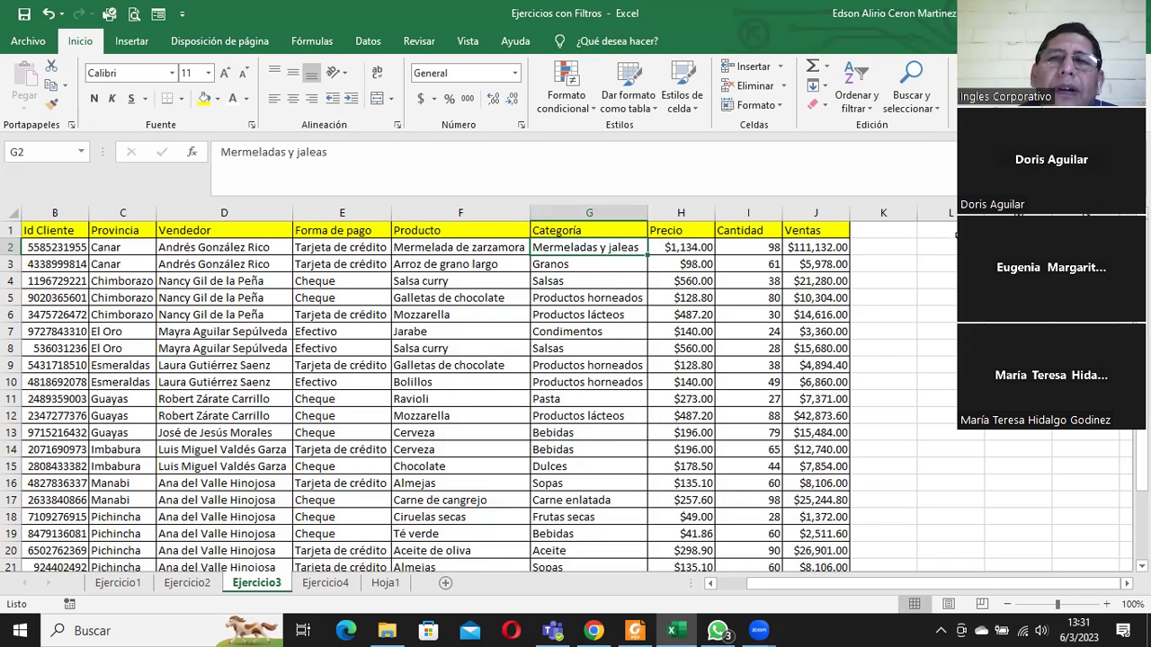
left_click(951, 230)
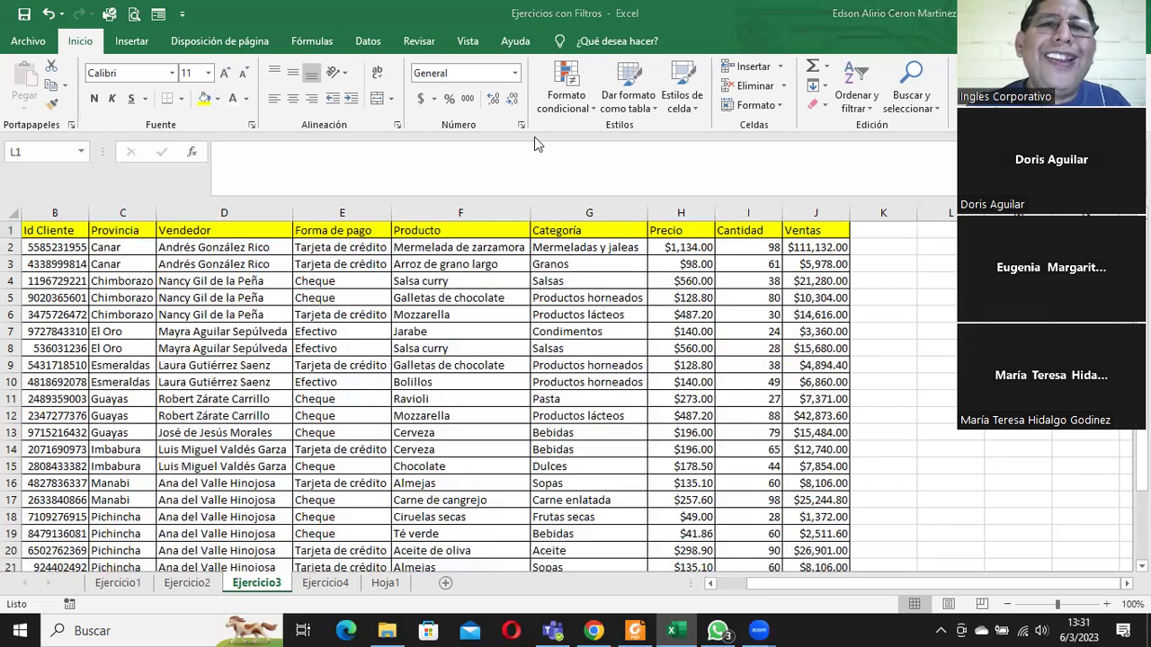
Step: Enter 'Mermeladas y jaleas' in L1, completing it with AutoComplete
left_click(926, 227)
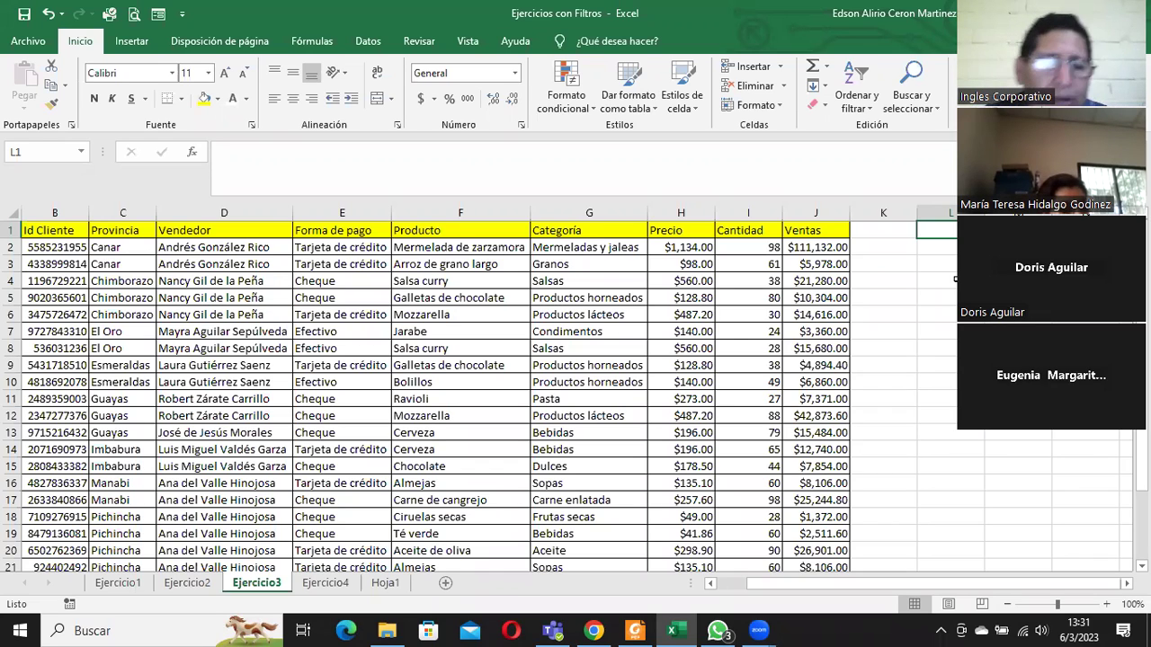
type("mi")
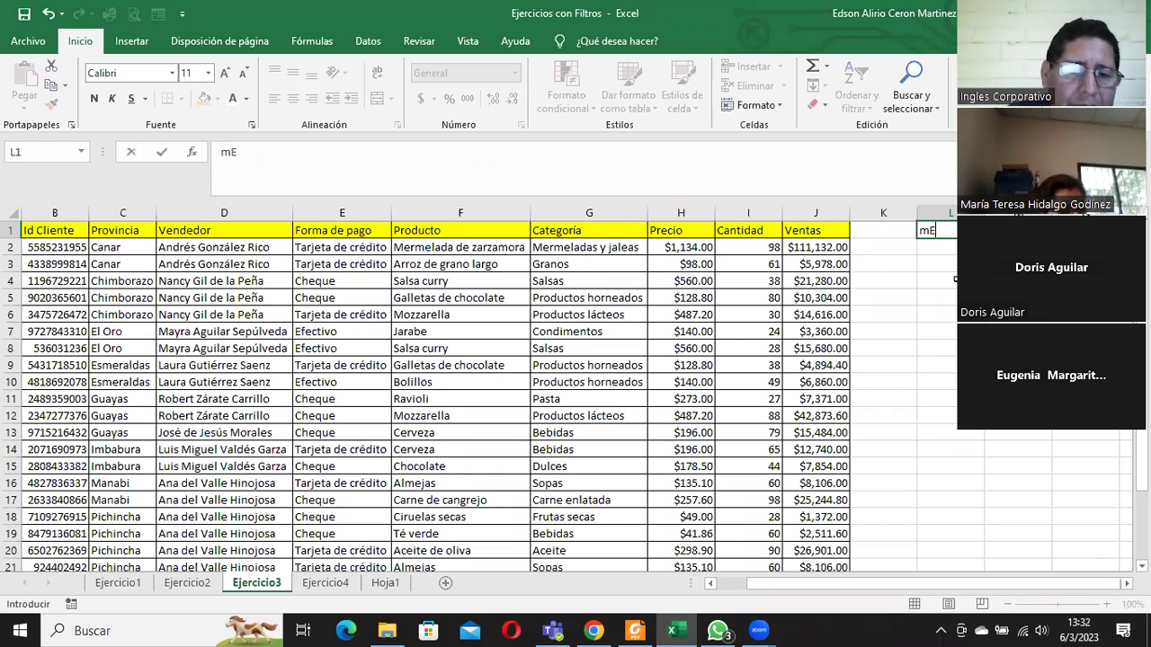
key("BackSpace")
key("BackSpace")
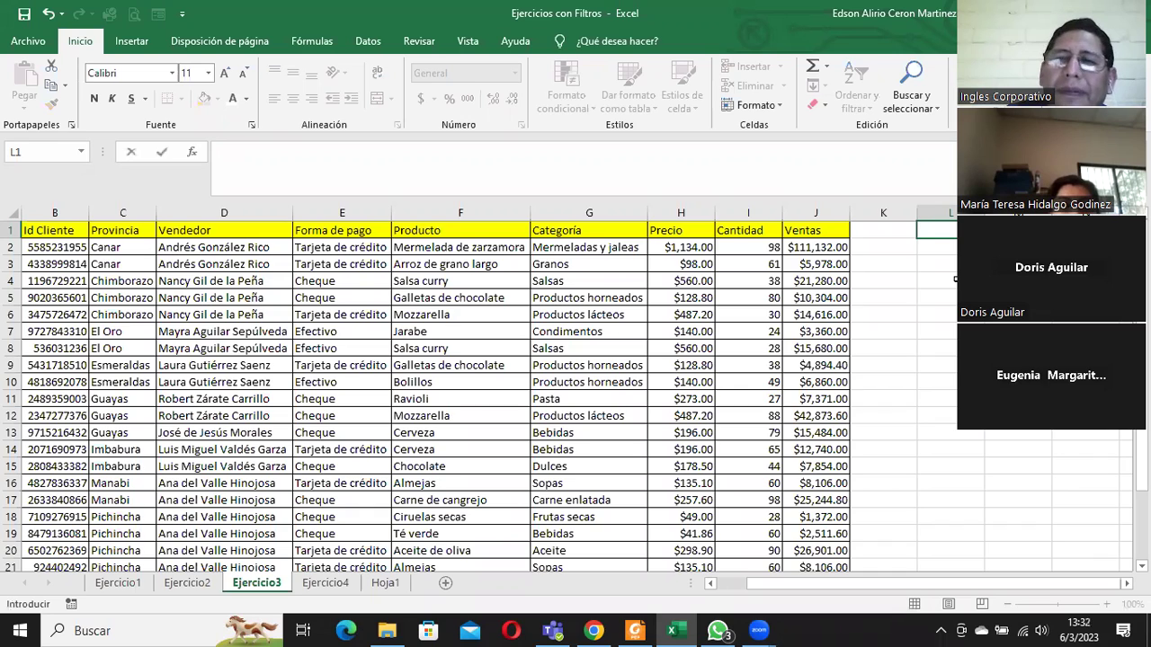
type("mEME")
key("BackSpace")
key("BackSpace")
key("BackSpace")
key("BackSpace")
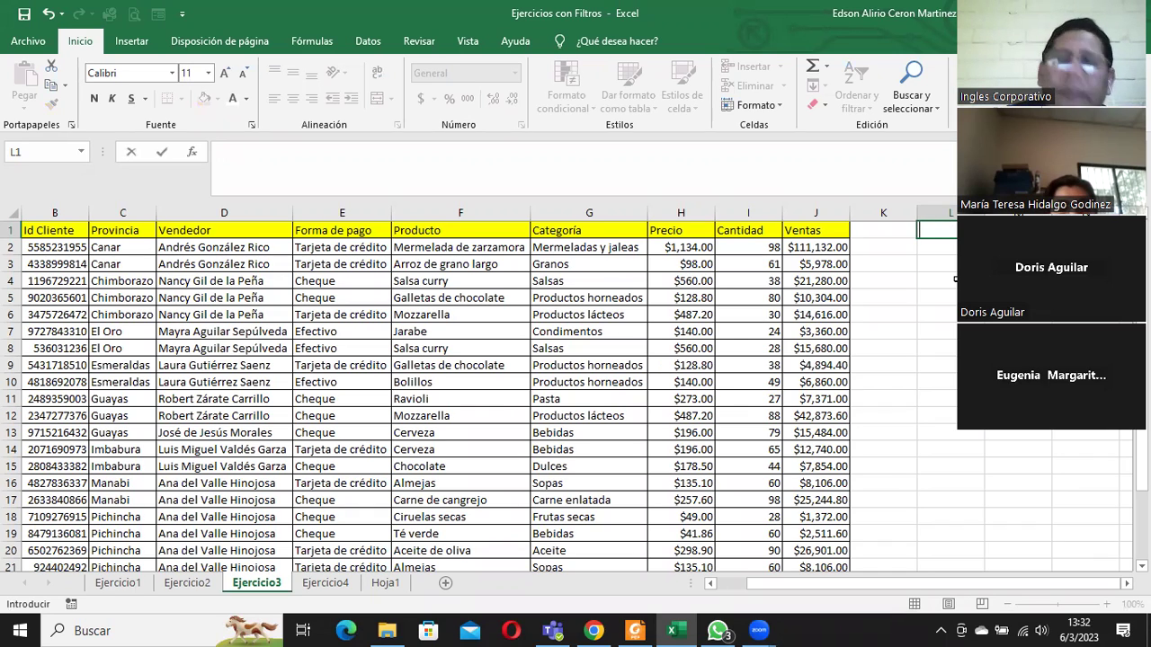
type("m")
key("BackSpace")
type("Mermeladas y jaleas")
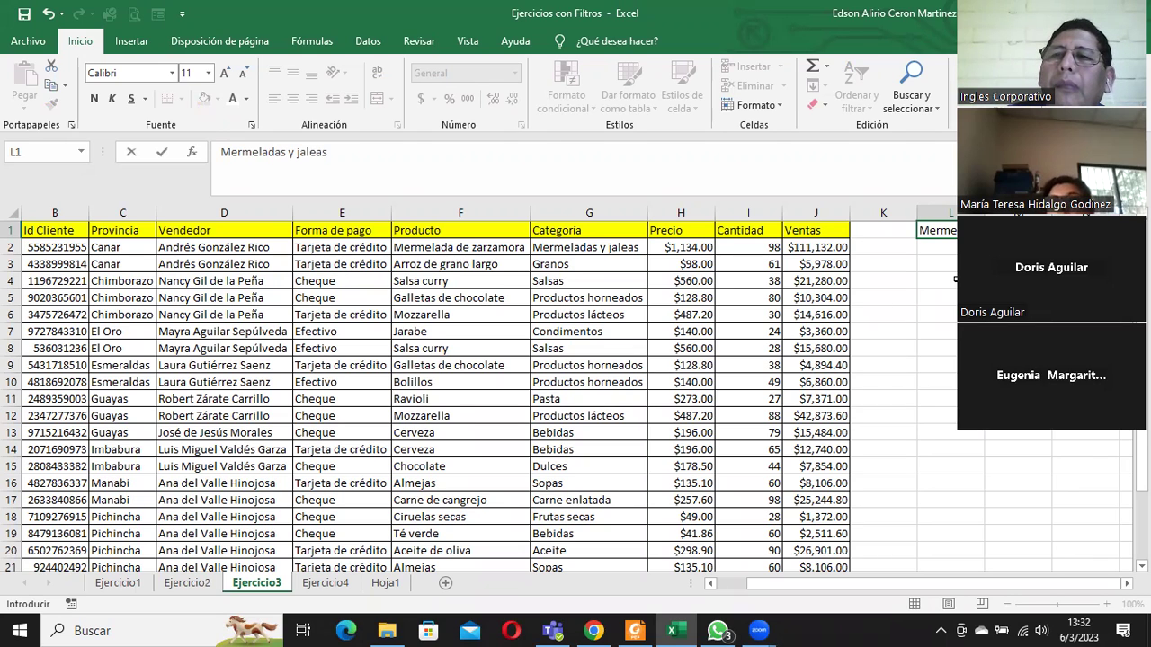
key("Return")
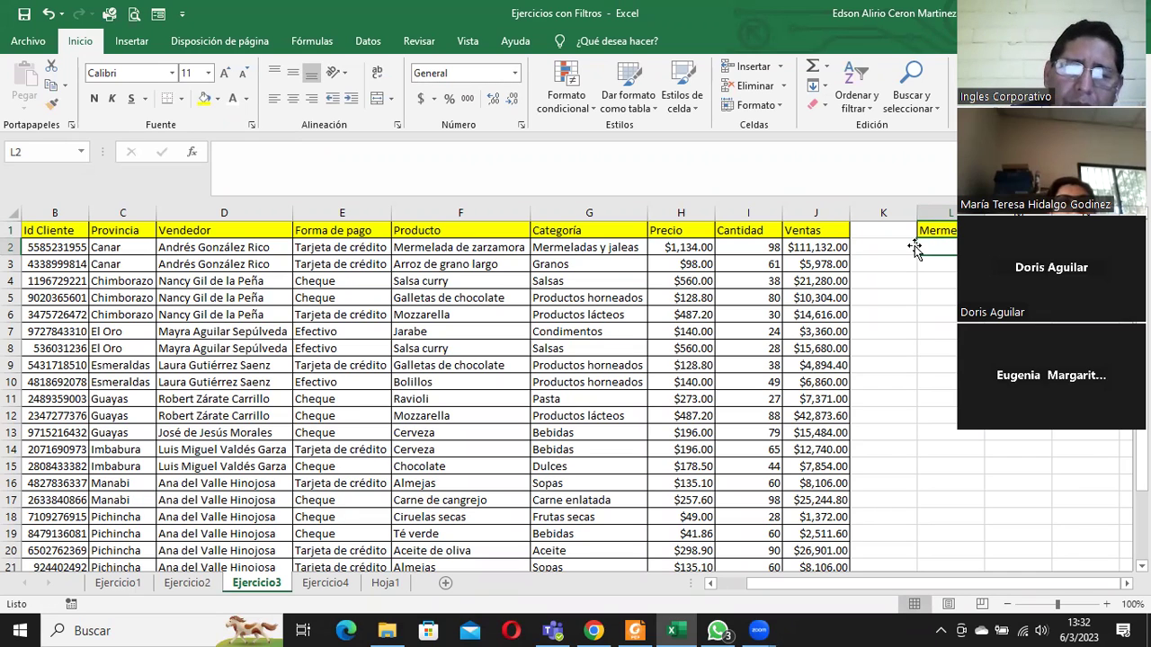
Step: Enter =BUSCARV(L1;B1:J25;6;FALSO) in L2
type("=buscar")
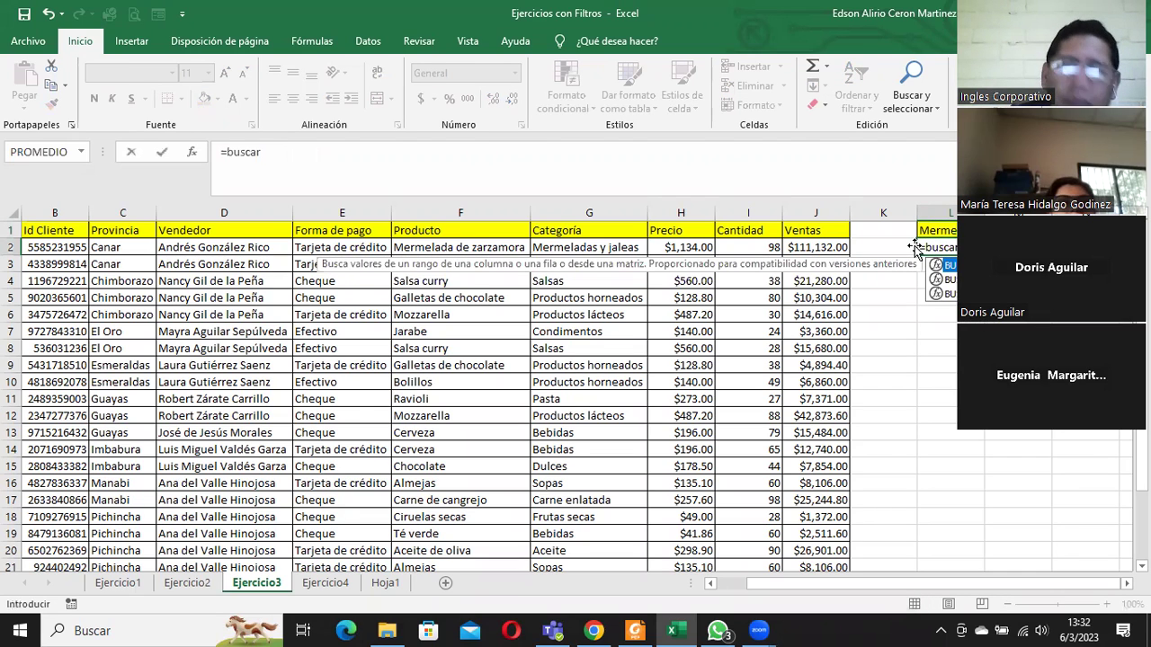
type("v")
key("Tab")
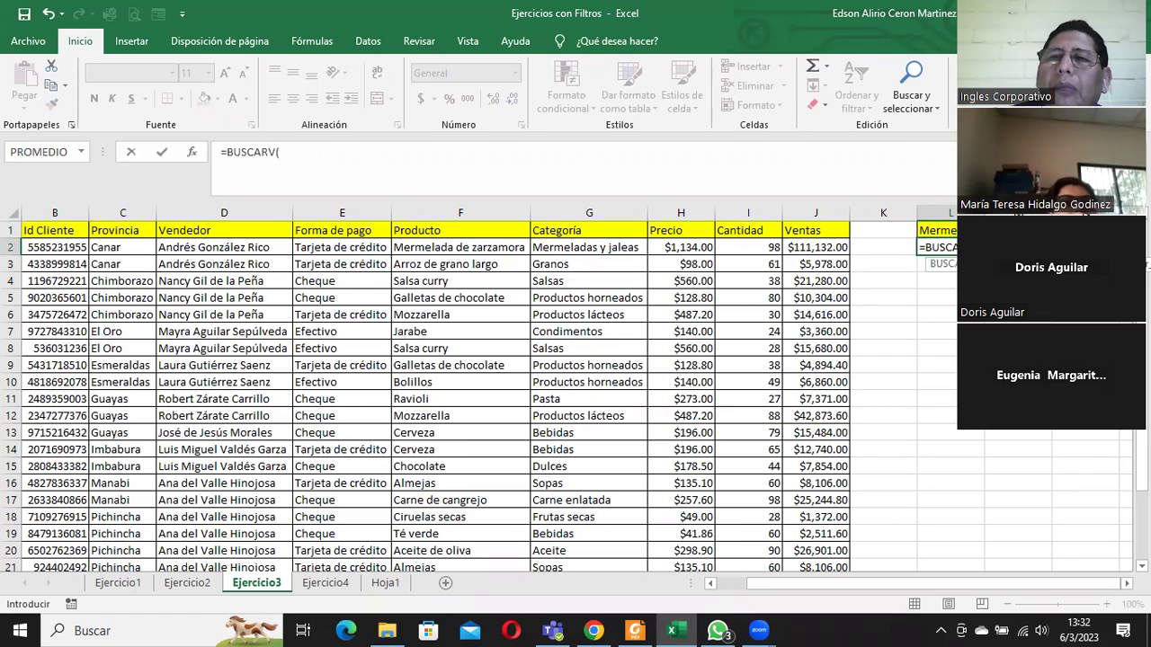
left_click(935, 230)
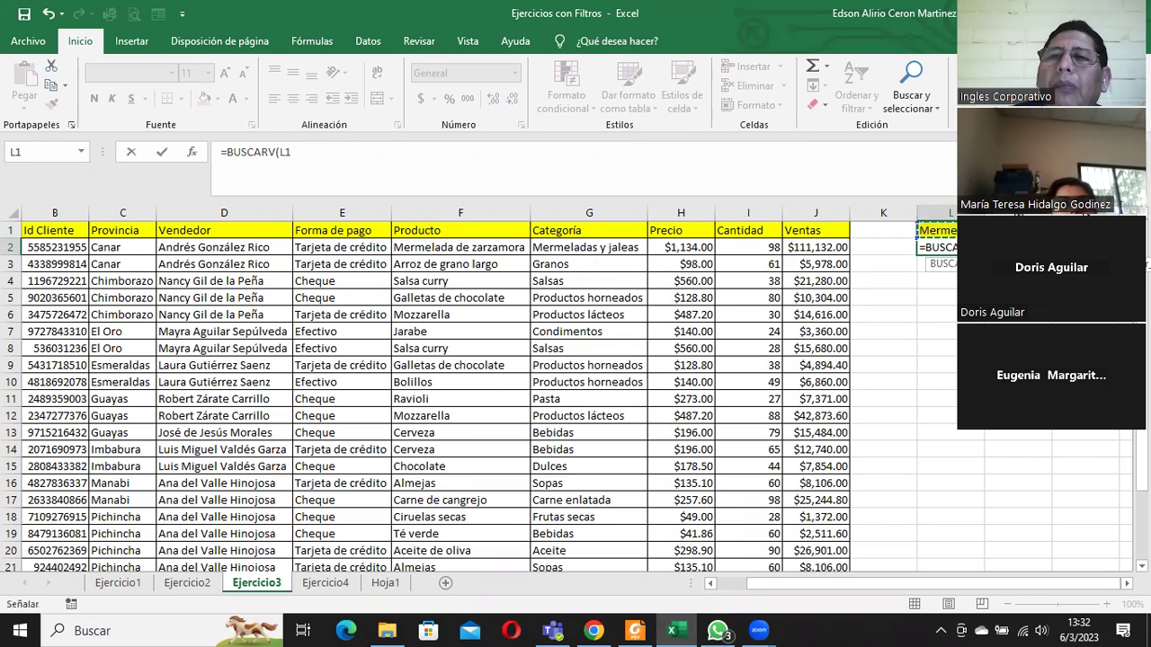
type(";")
mouse_move(45, 236)
left_mouse_down()
mouse_move(798, 406)
mouse_move(791, 534)
left_mouse_up()
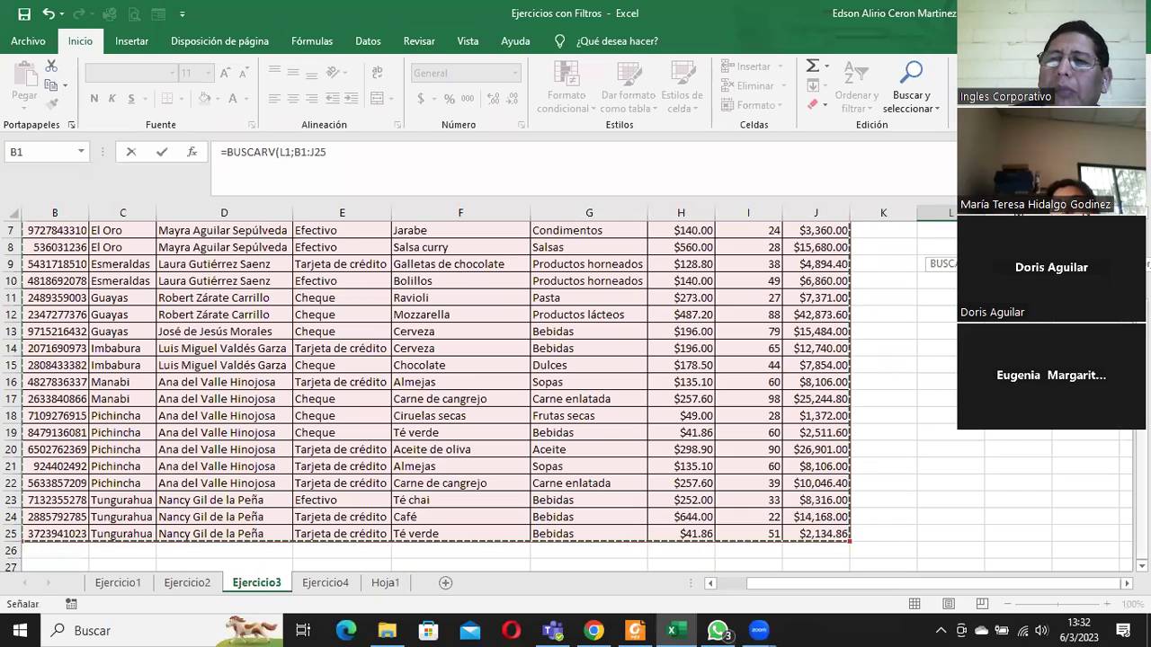
scroll(790, 534, "up", 2)
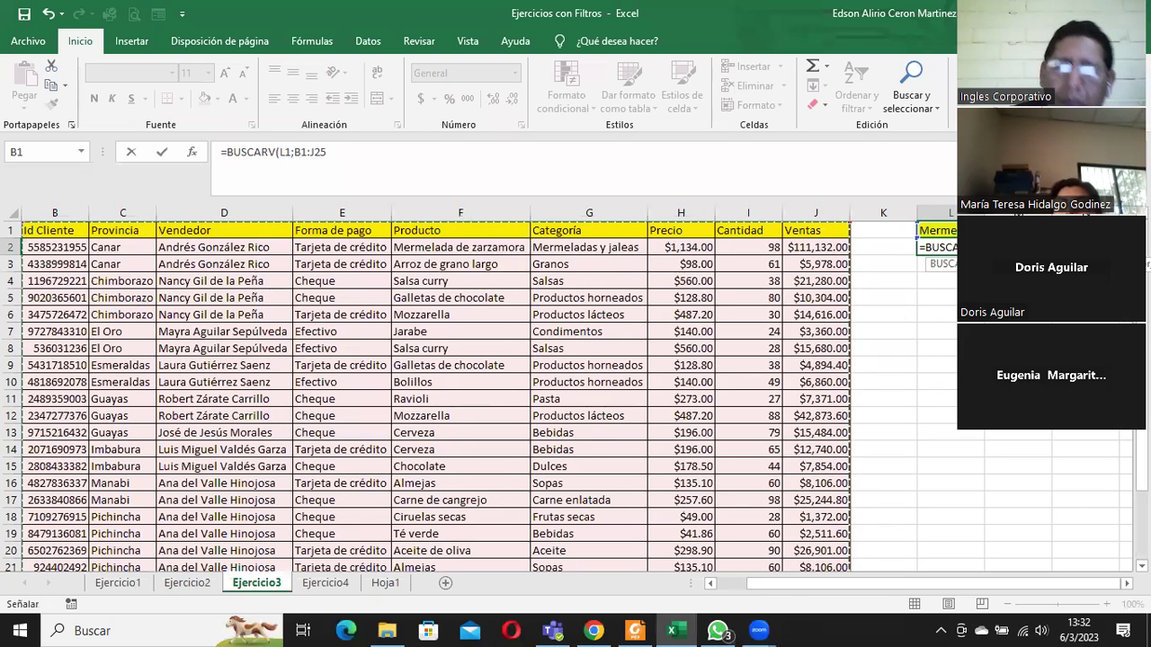
type(";")
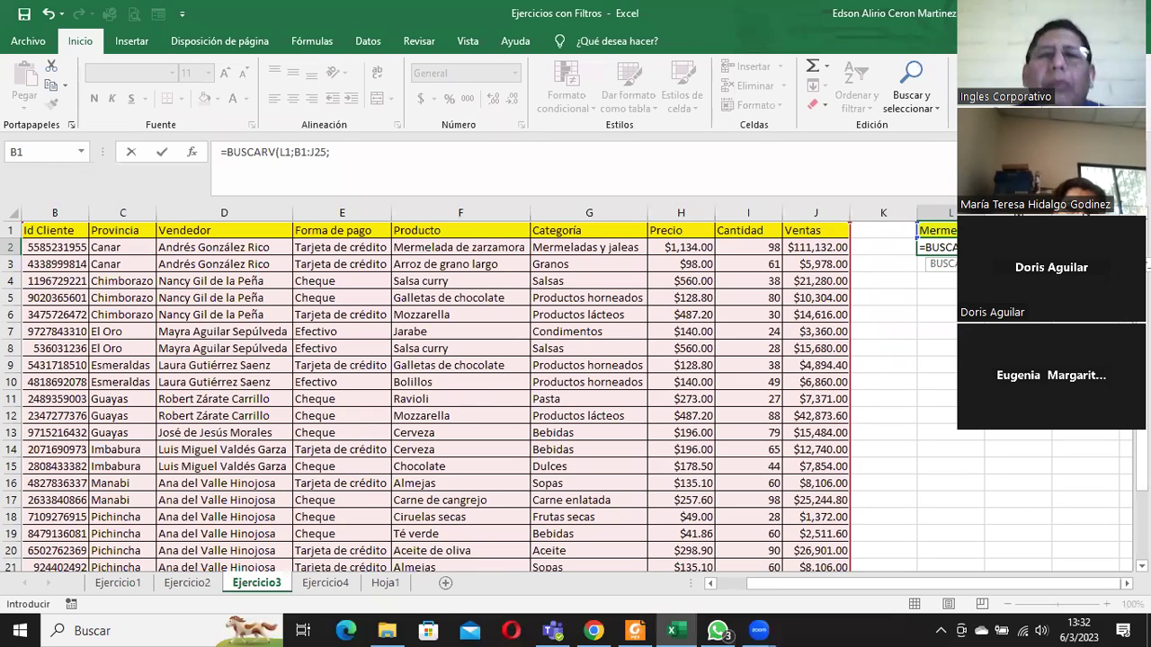
type("6")
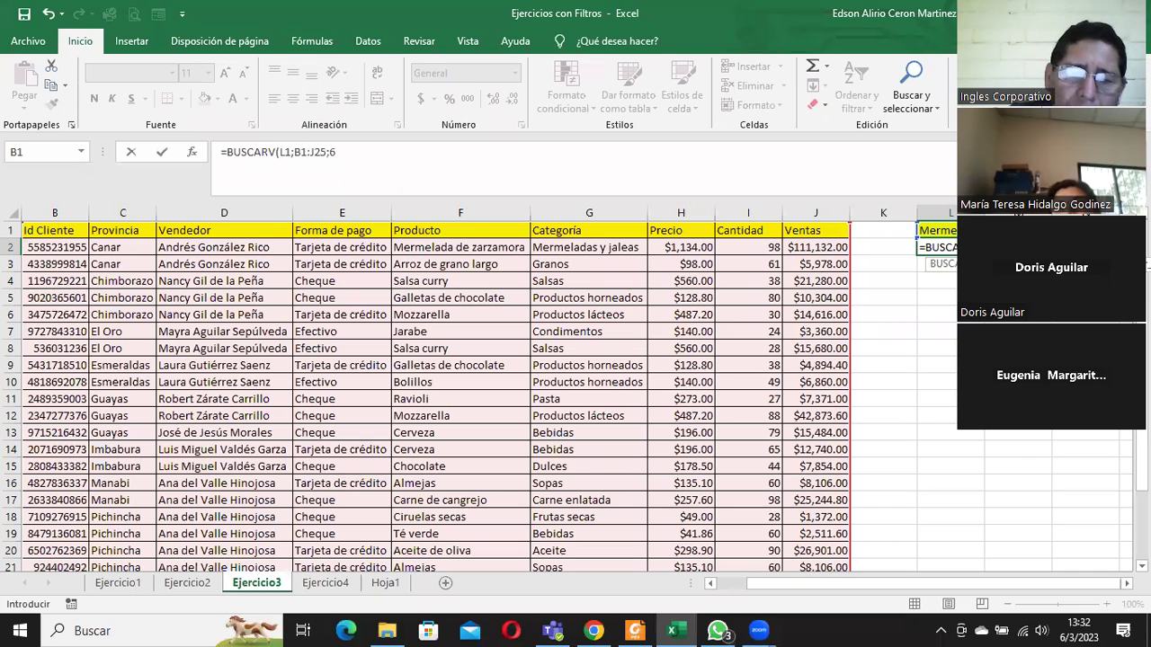
type(";")
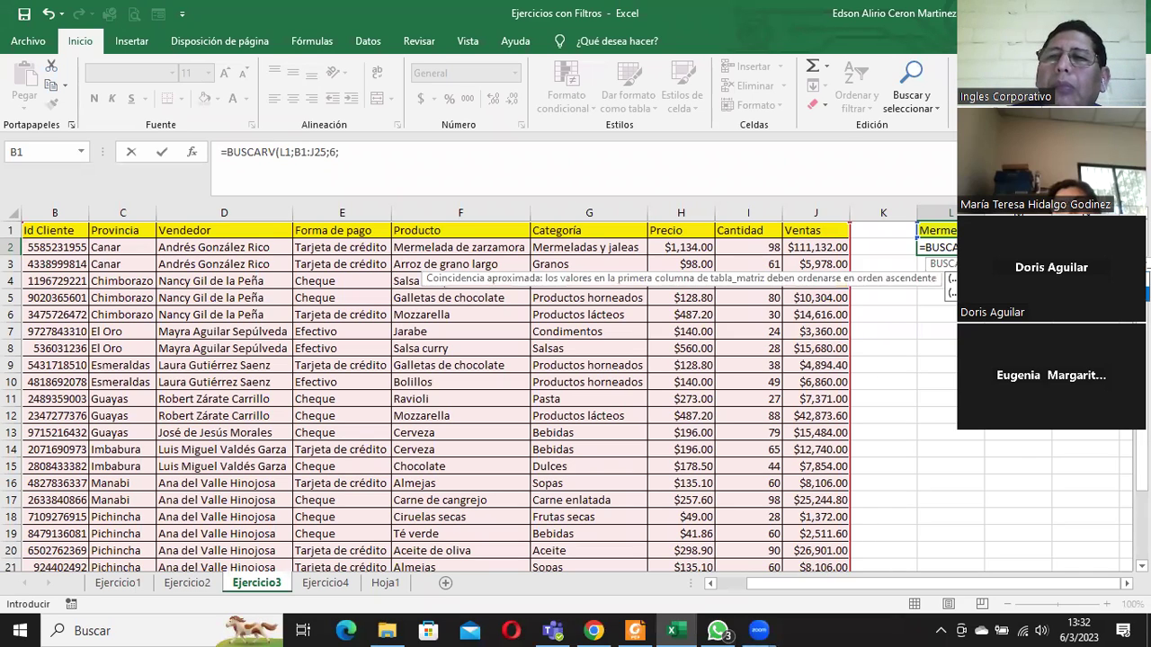
type("FALSO")
key("Return")
Step: Dismiss L2's #N/A error options, then clear the contents of L2 and L1
left_click(951, 244)
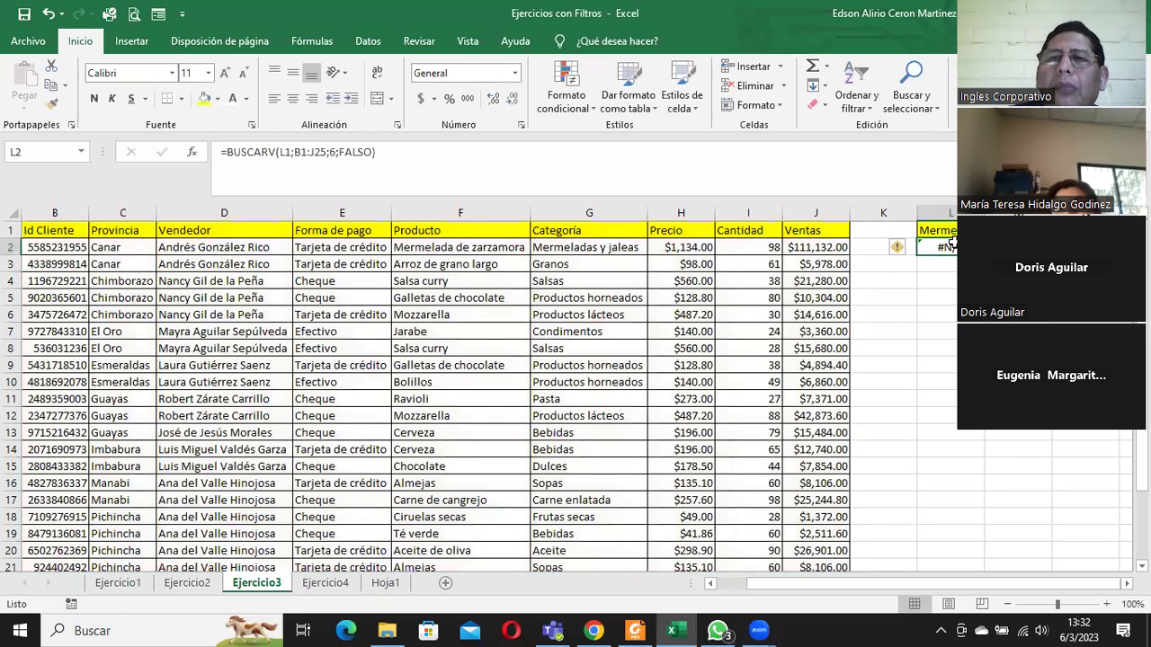
mouse_move(899, 252)
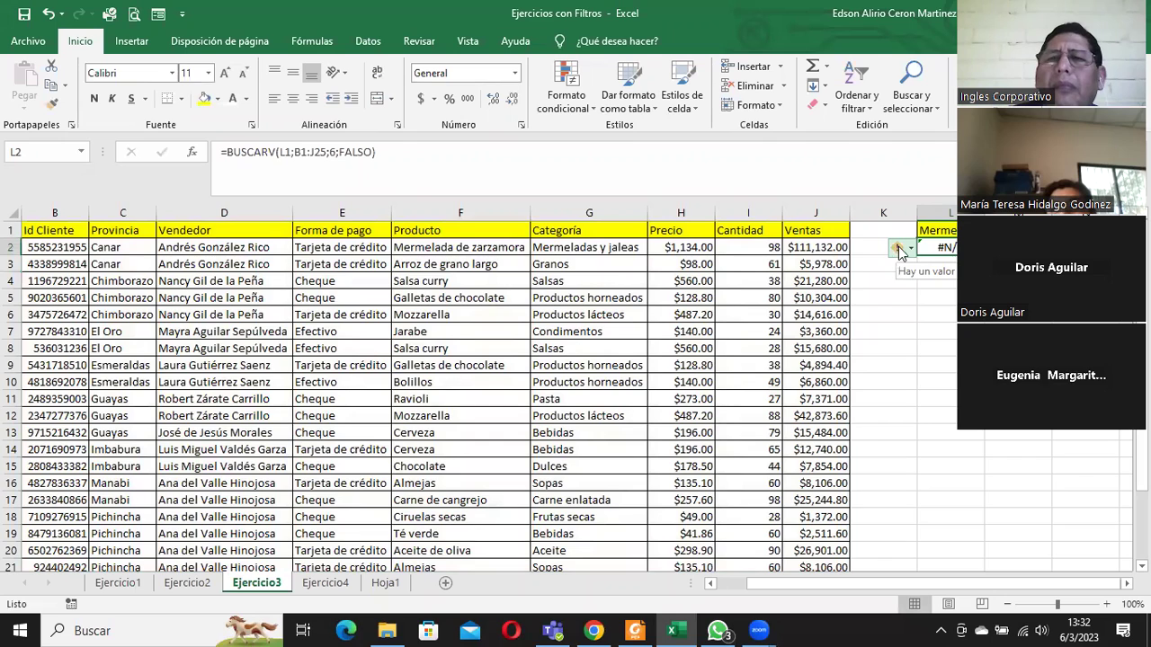
left_click(911, 253)
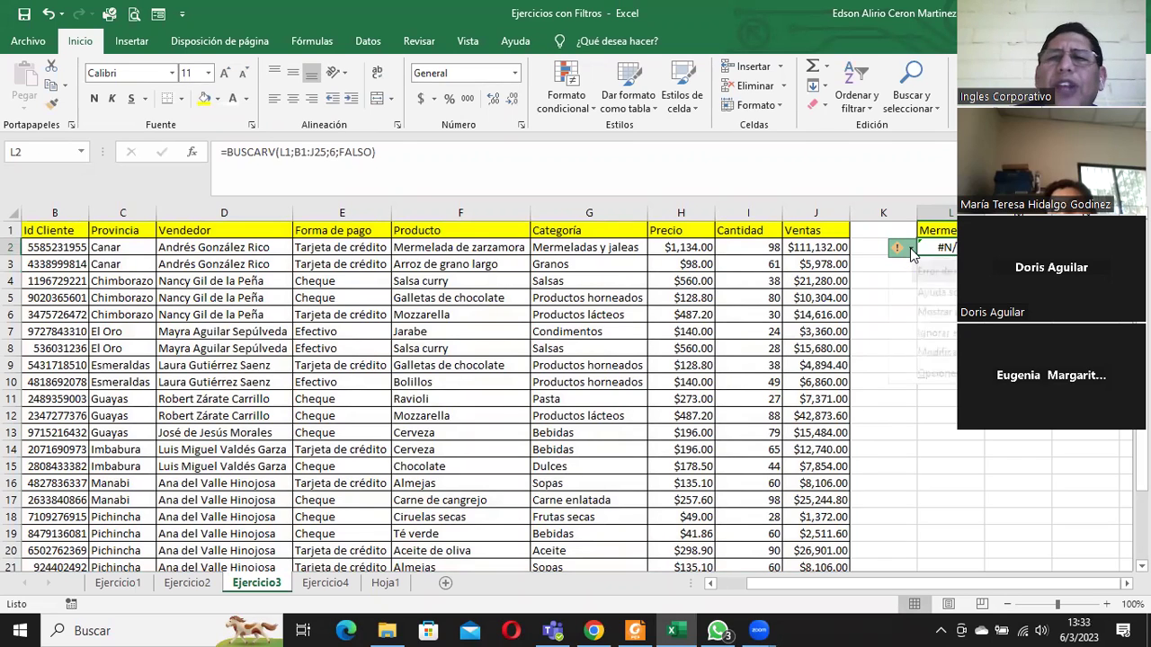
key("Escape")
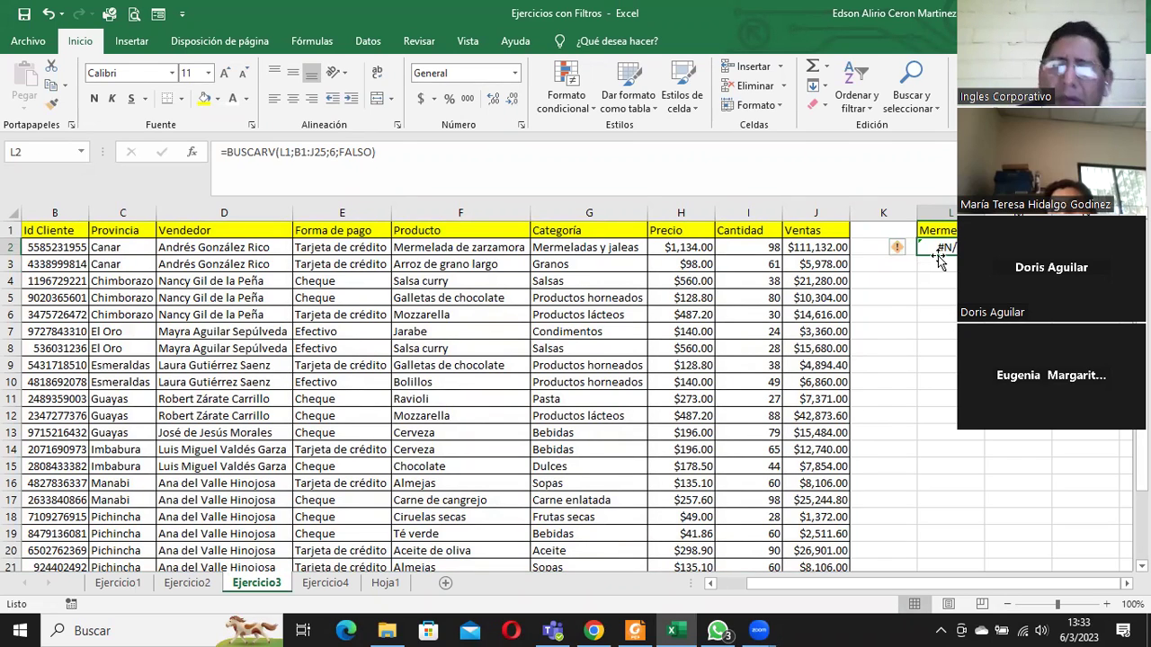
key("Delete")
key("Up")
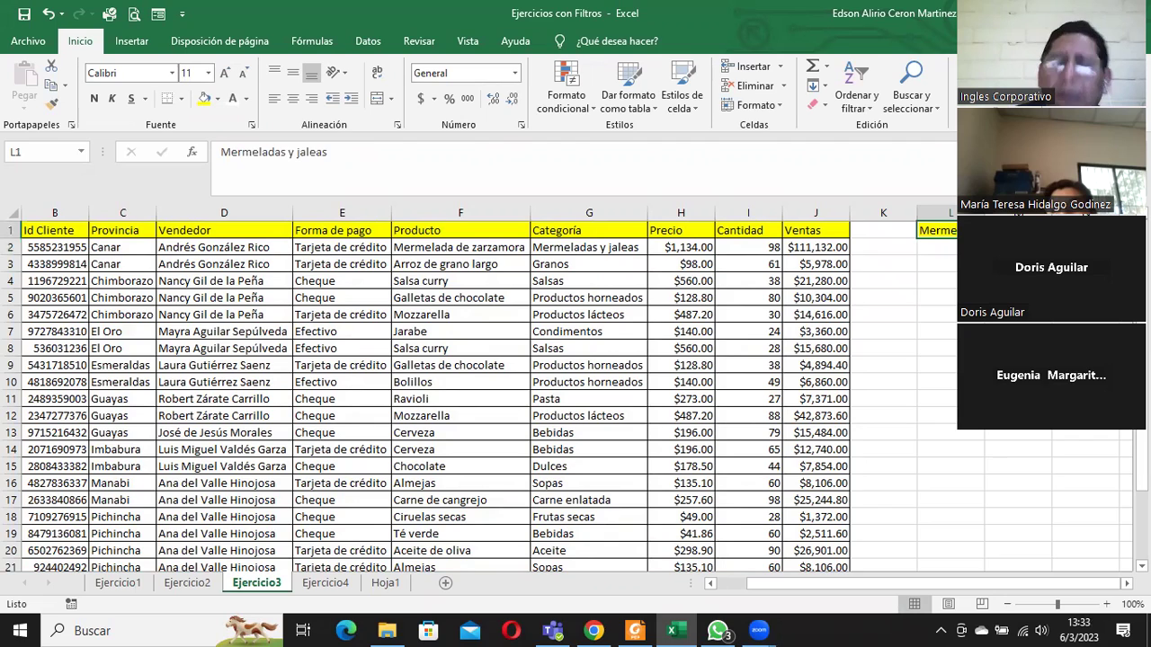
key("Delete")
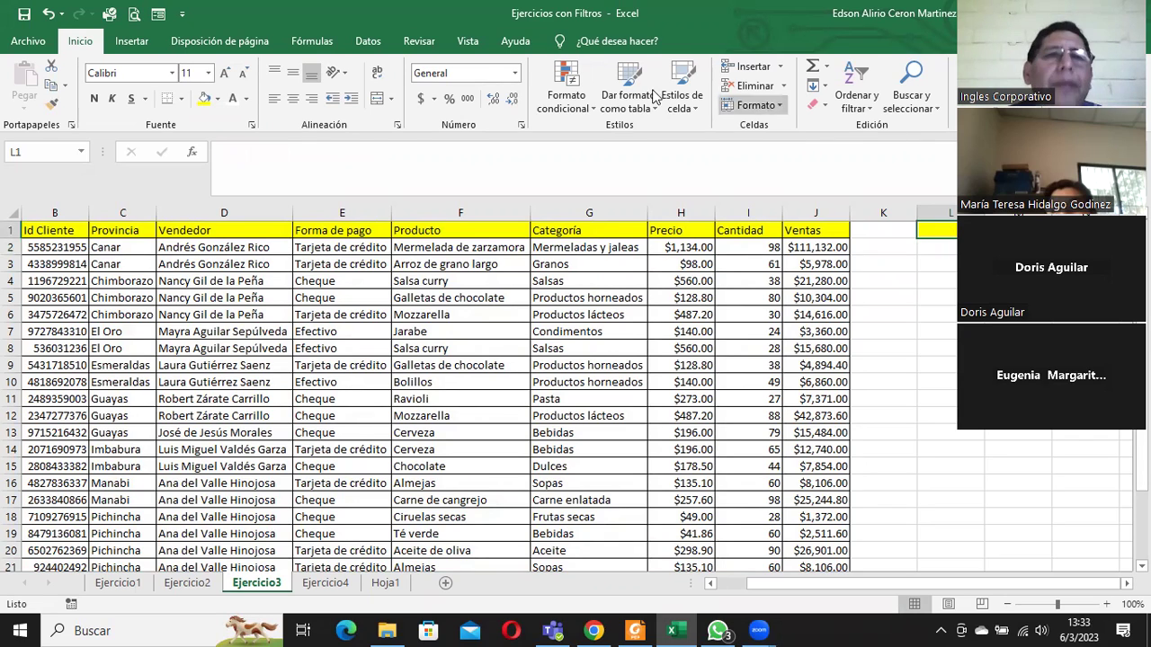
Step: Set cell L1's fill color to Sin relleno to clear its yellow background
left_click(216, 99)
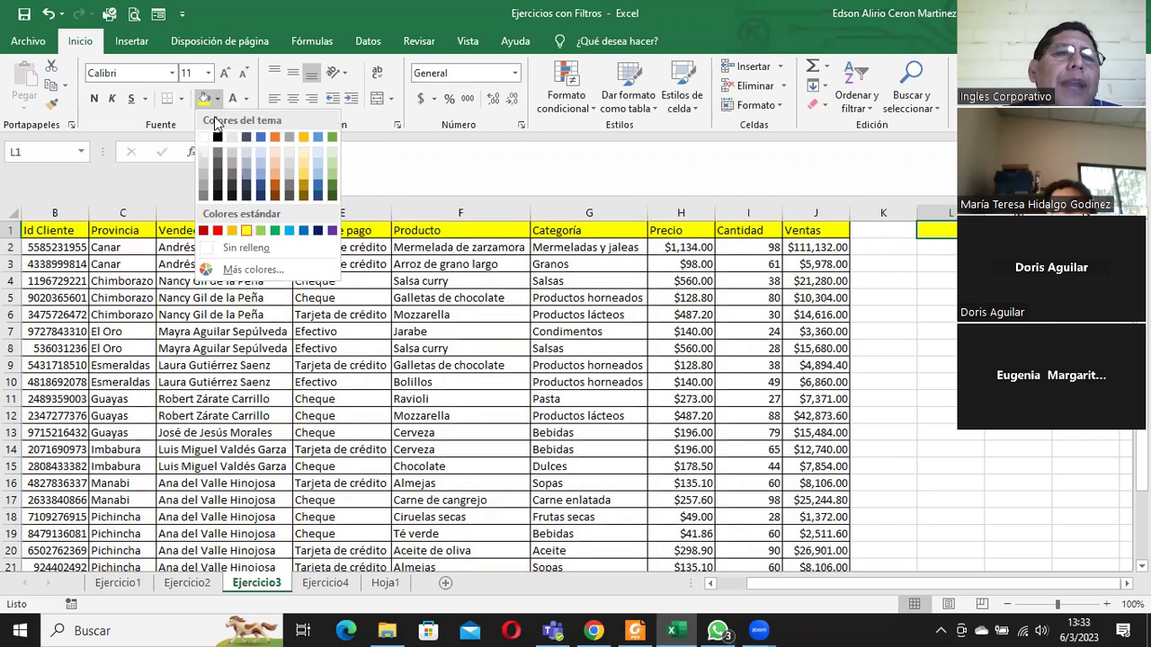
left_click(239, 252)
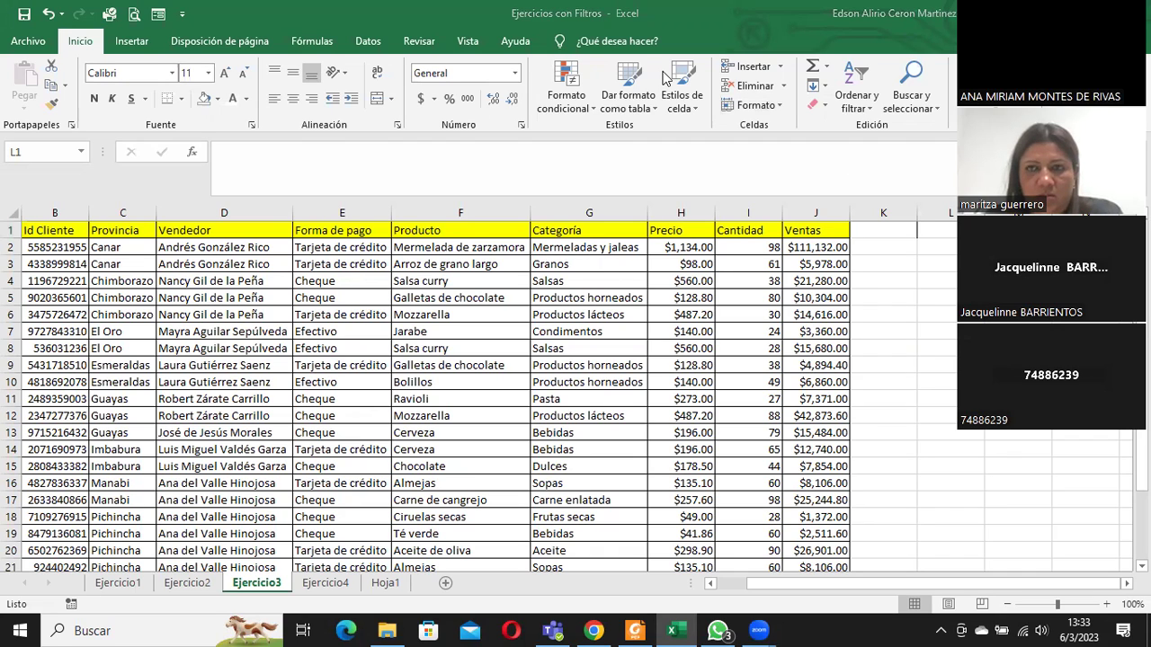
Step: Add Ordenar y filtrar > Filtro arrows to the sales table's header row
left_click(46, 227)
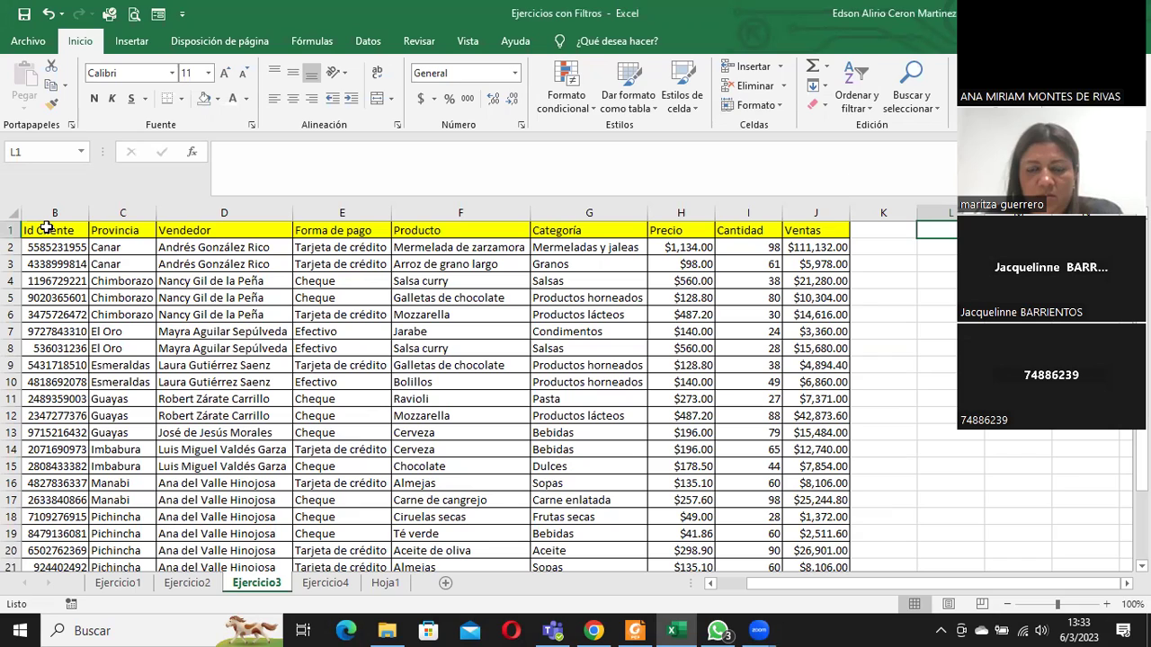
left_click(46, 228)
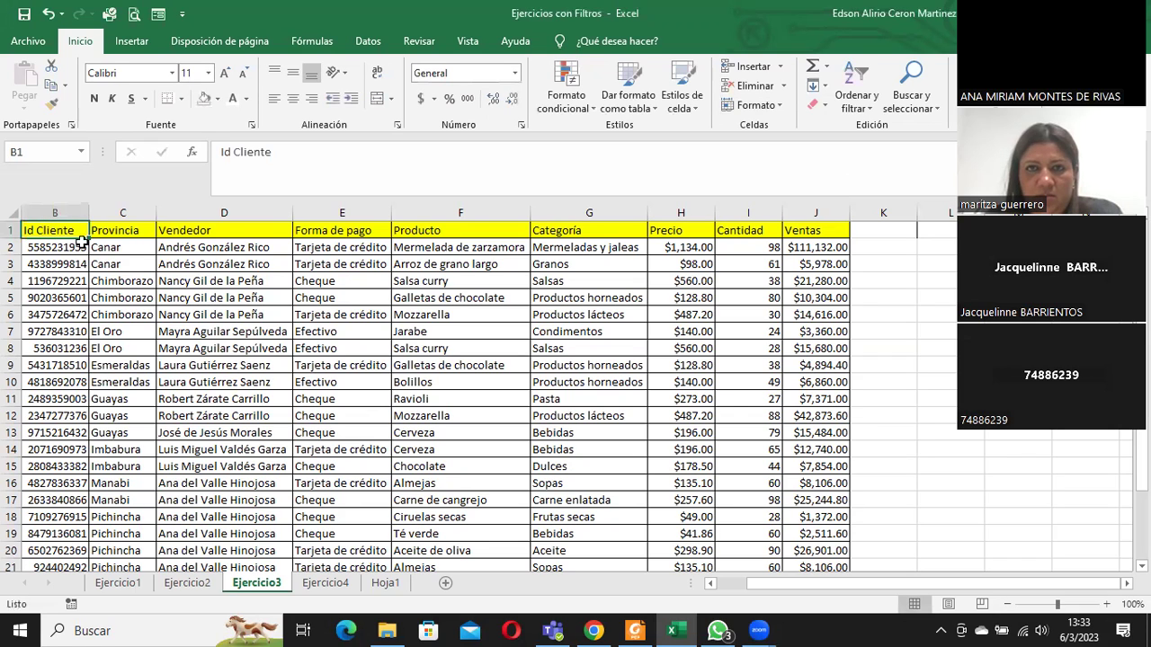
left_click(856, 89)
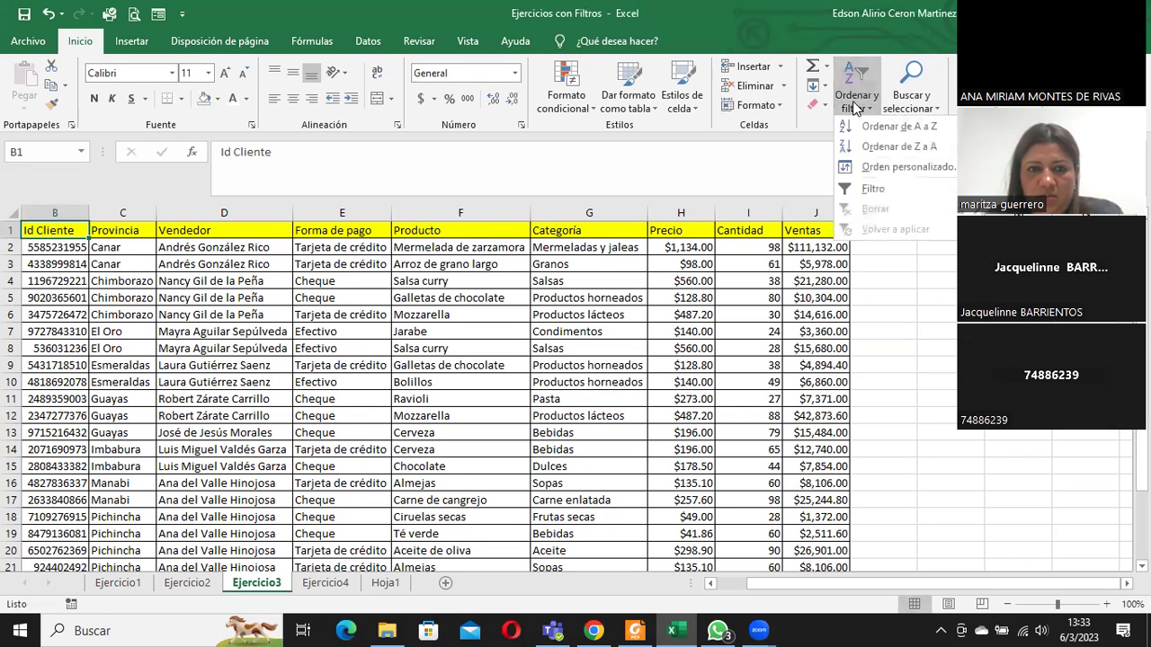
left_click(874, 190)
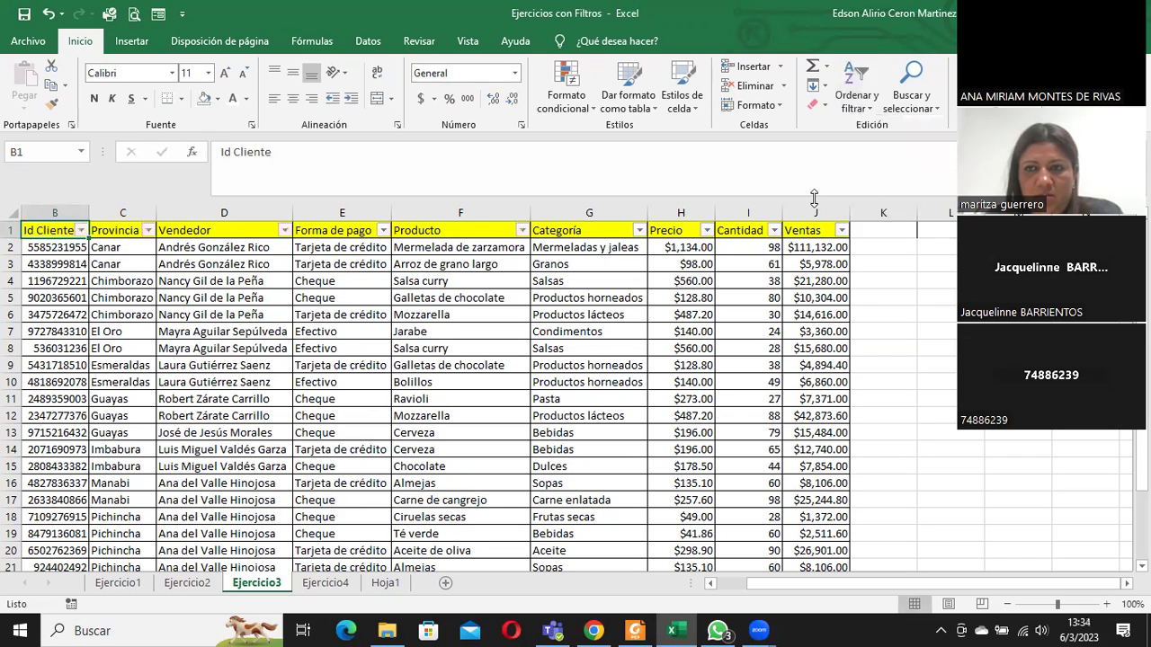
Step: Filter Categoría to show only Mermeladas y jaleas, then clear that filter
left_click(637, 233)
left_click(503, 416)
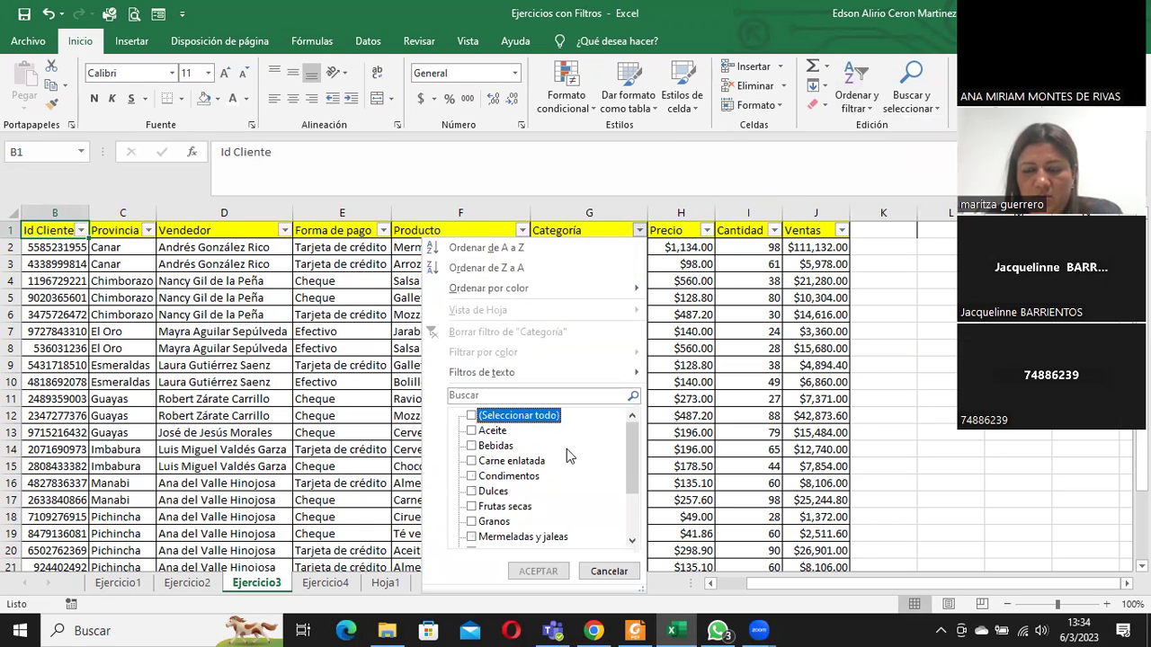
left_click_drag(630, 460, 630, 509)
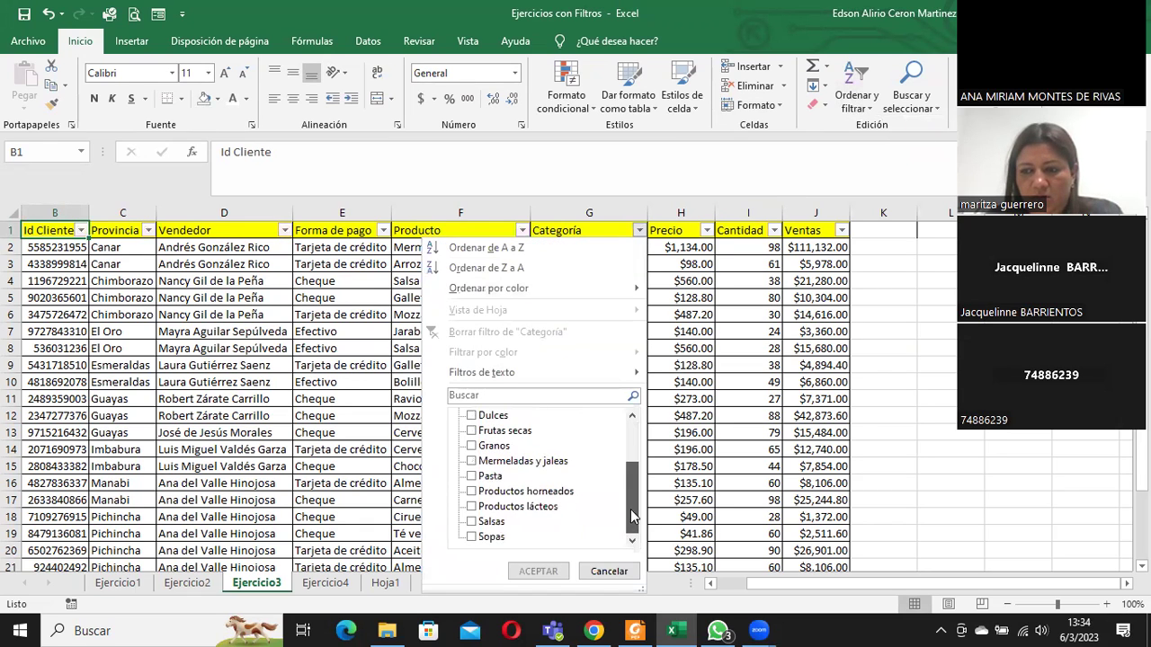
left_click(471, 462)
left_click(538, 571)
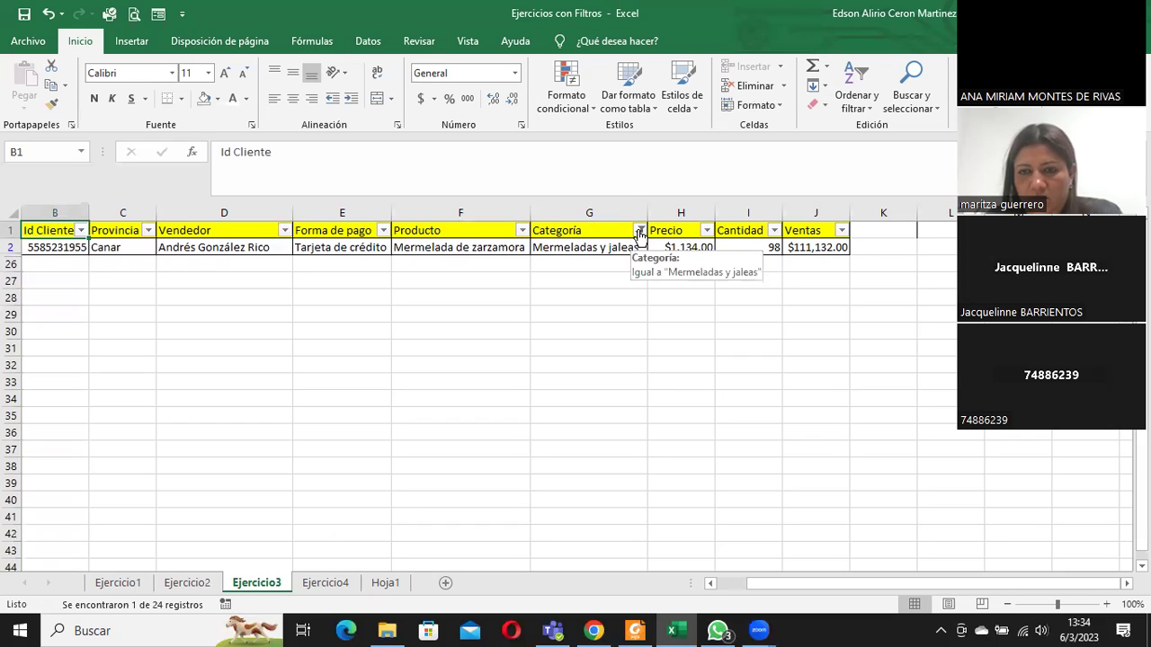
left_click(639, 231)
left_click(512, 330)
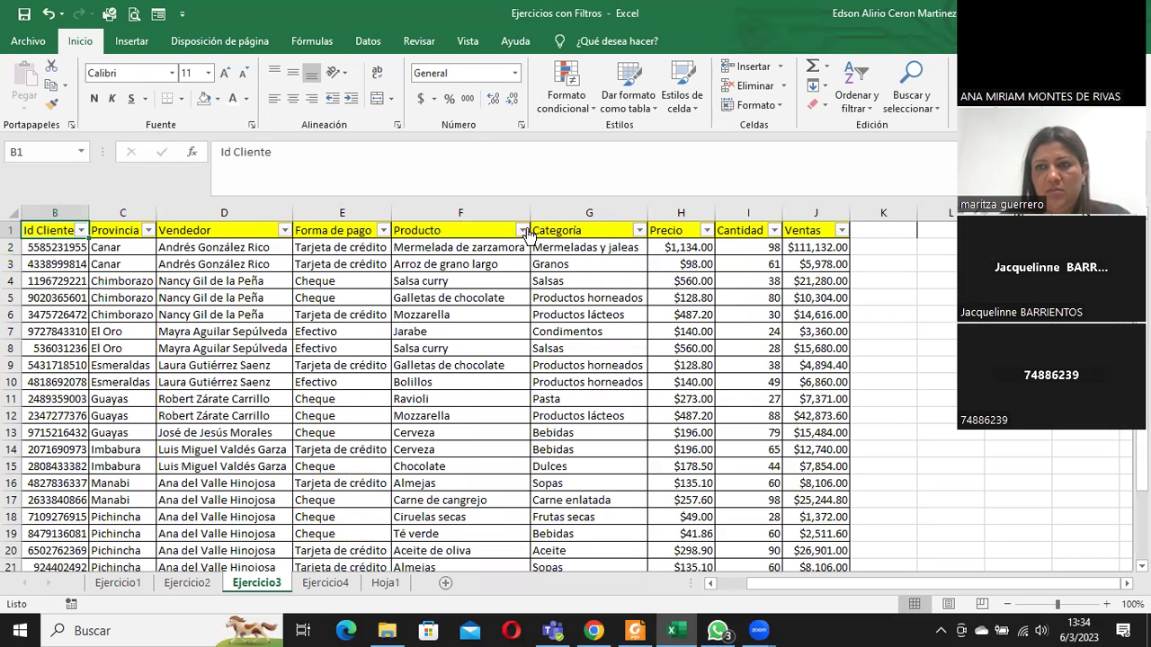
left_click(639, 232)
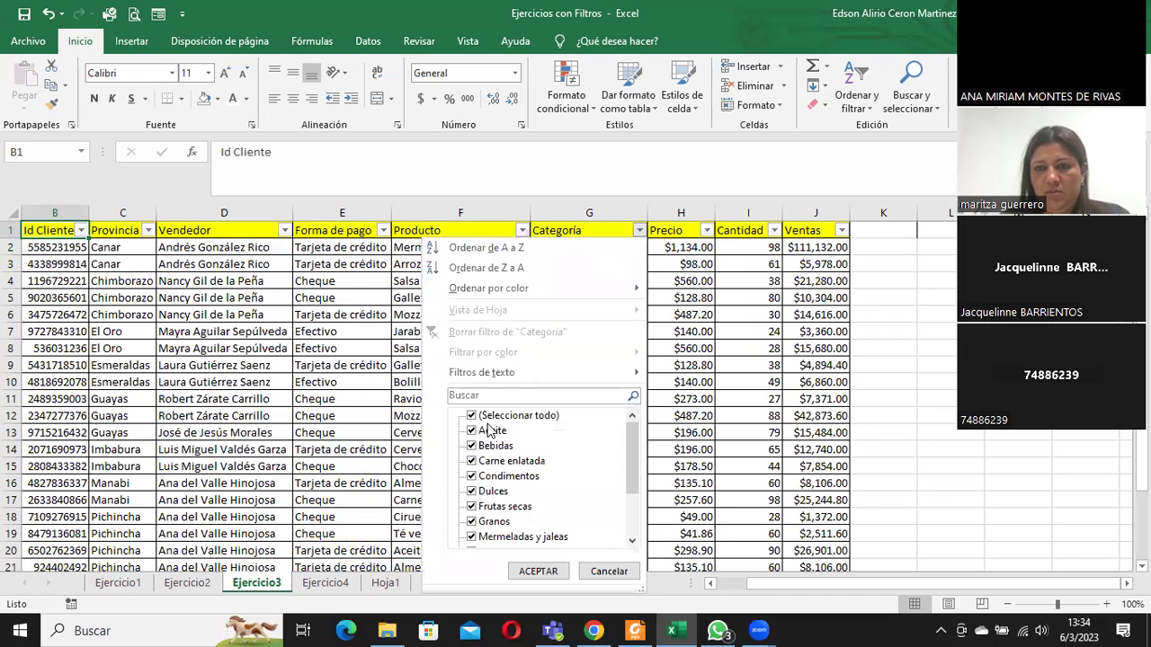
left_click(490, 419)
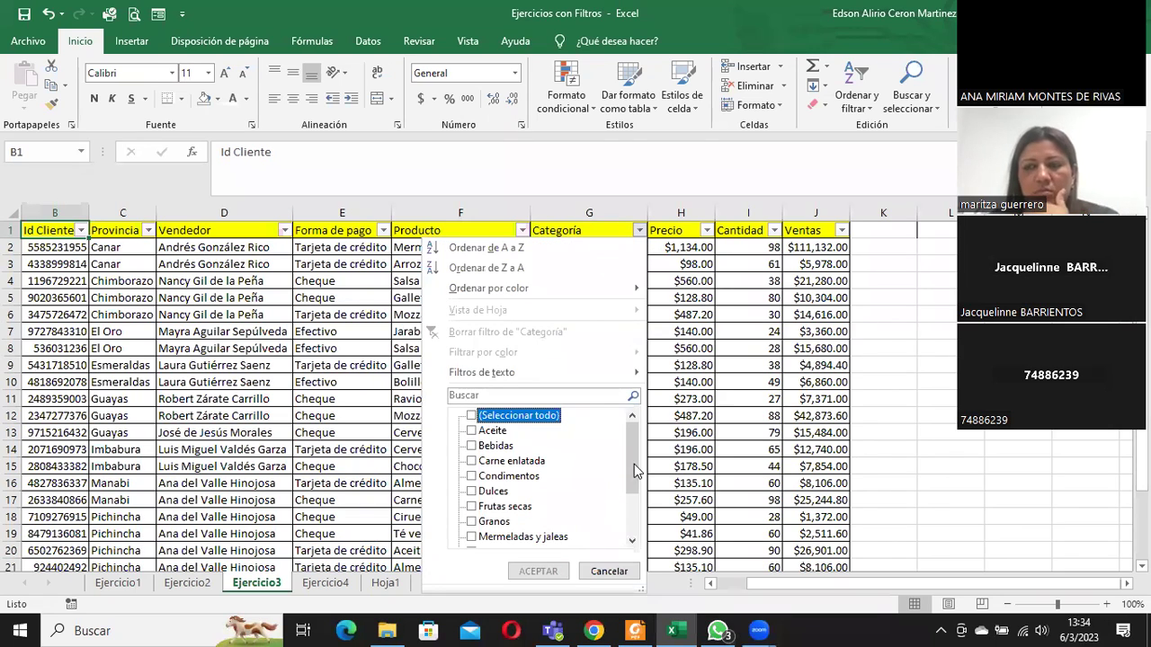
left_click_drag(631, 483, 642, 524)
left_click(471, 521)
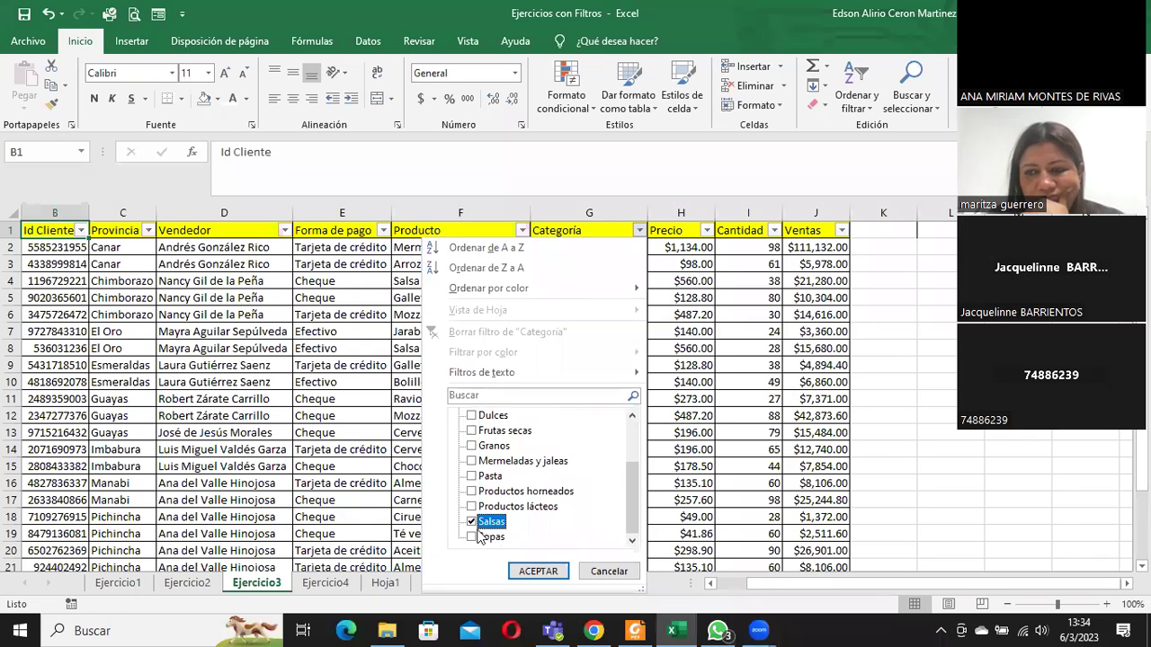
left_click(539, 572)
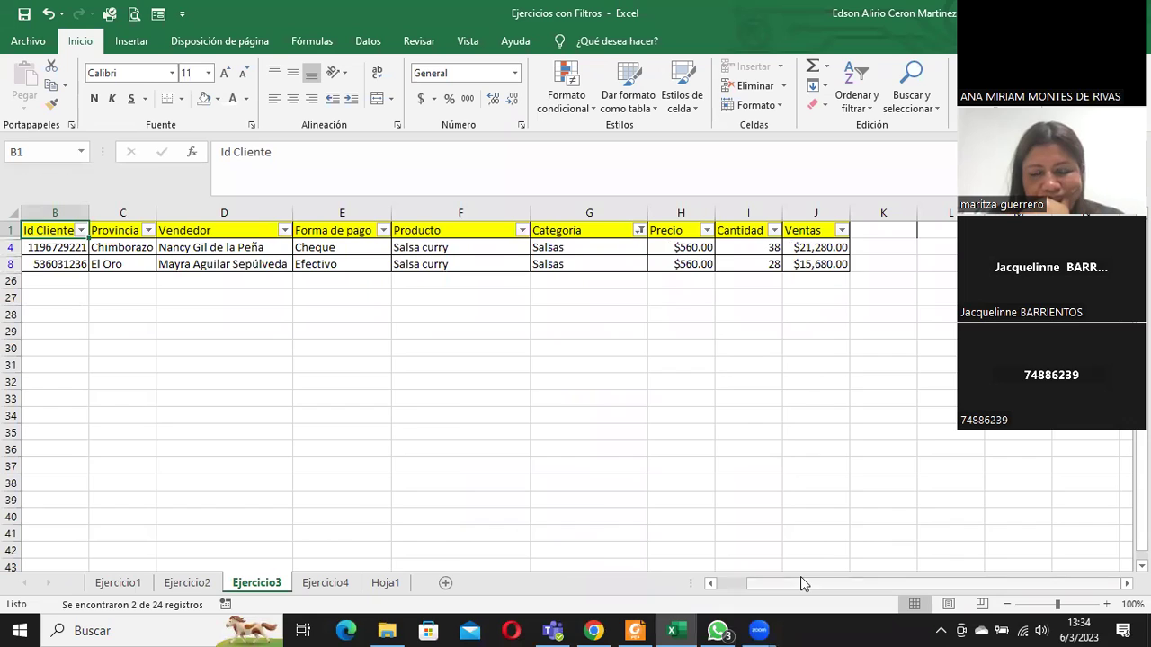
left_click_drag(801, 584, 728, 583)
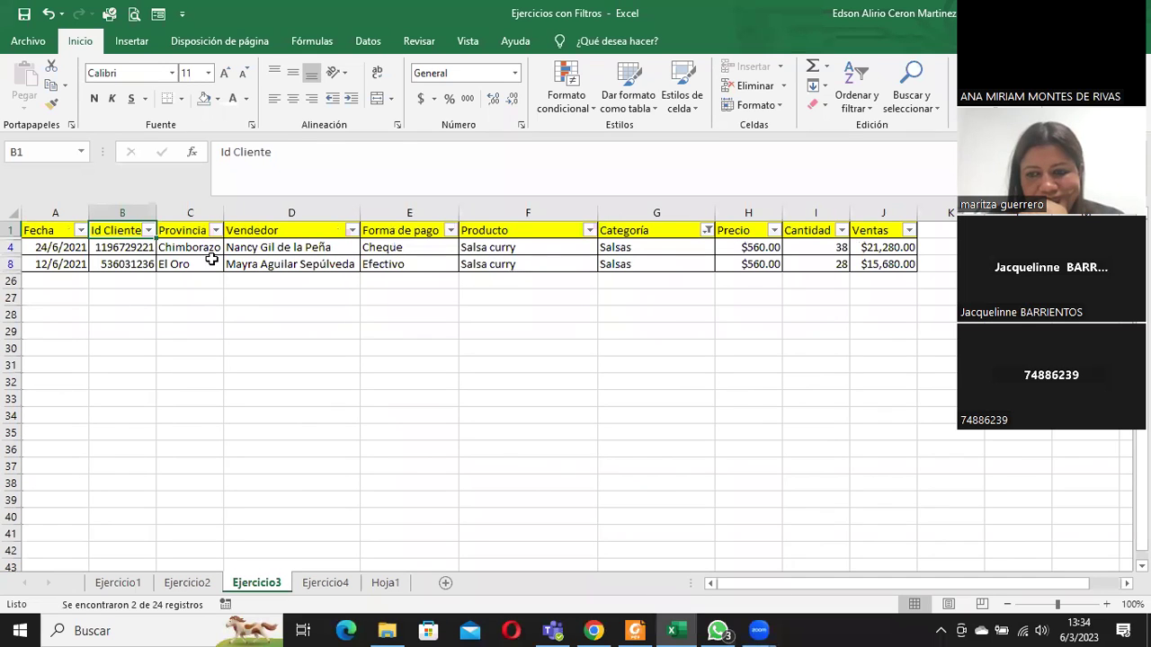
left_click(707, 231)
left_click(604, 415)
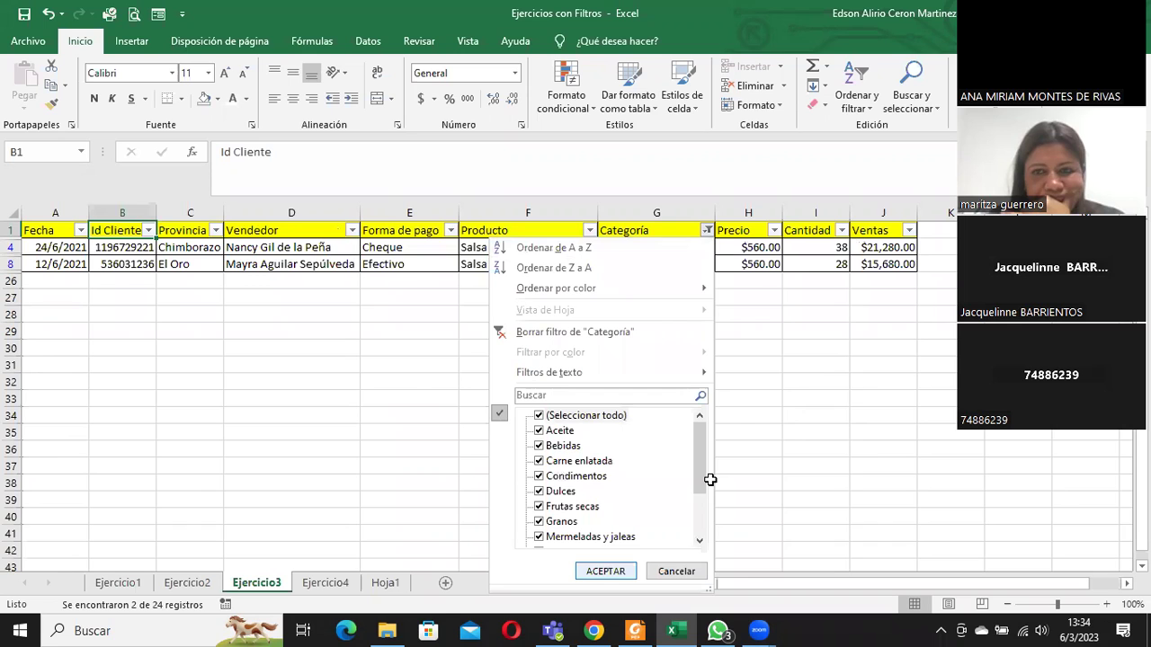
key("Return")
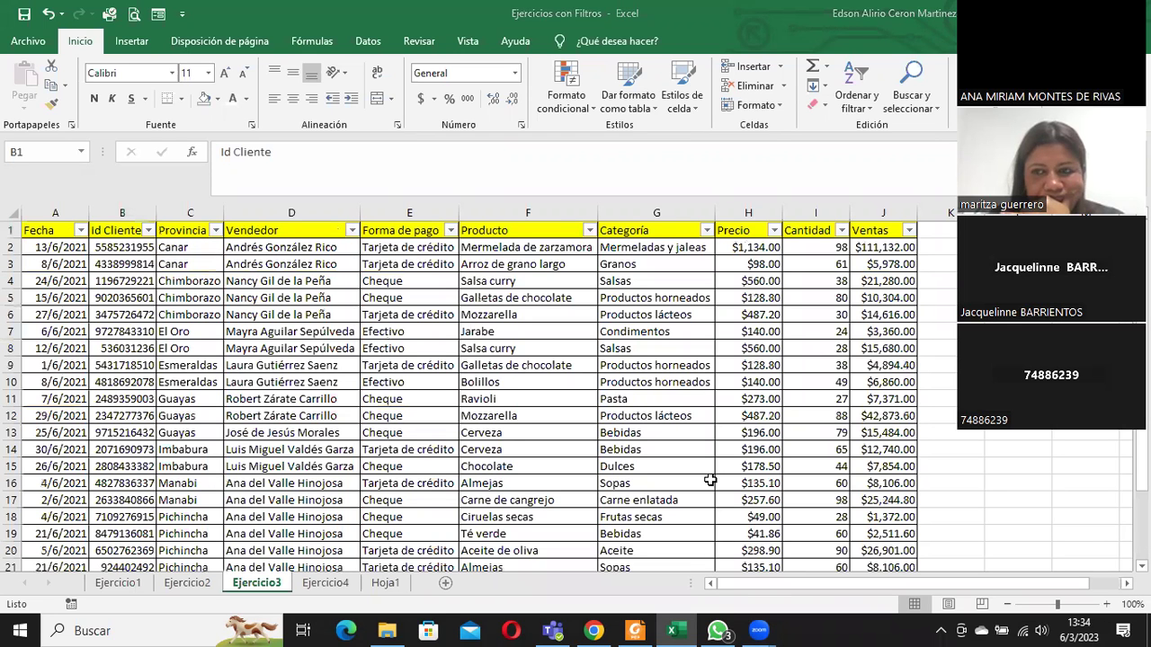
left_click_drag(875, 249, 892, 526)
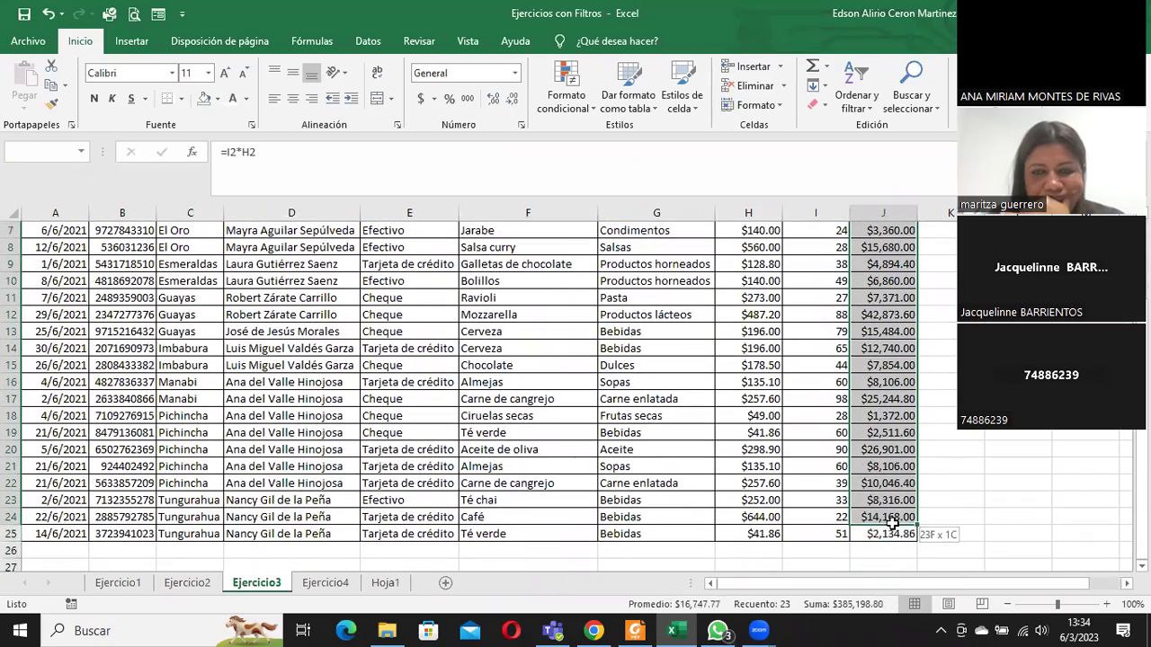
scroll(867, 378, "up", 2)
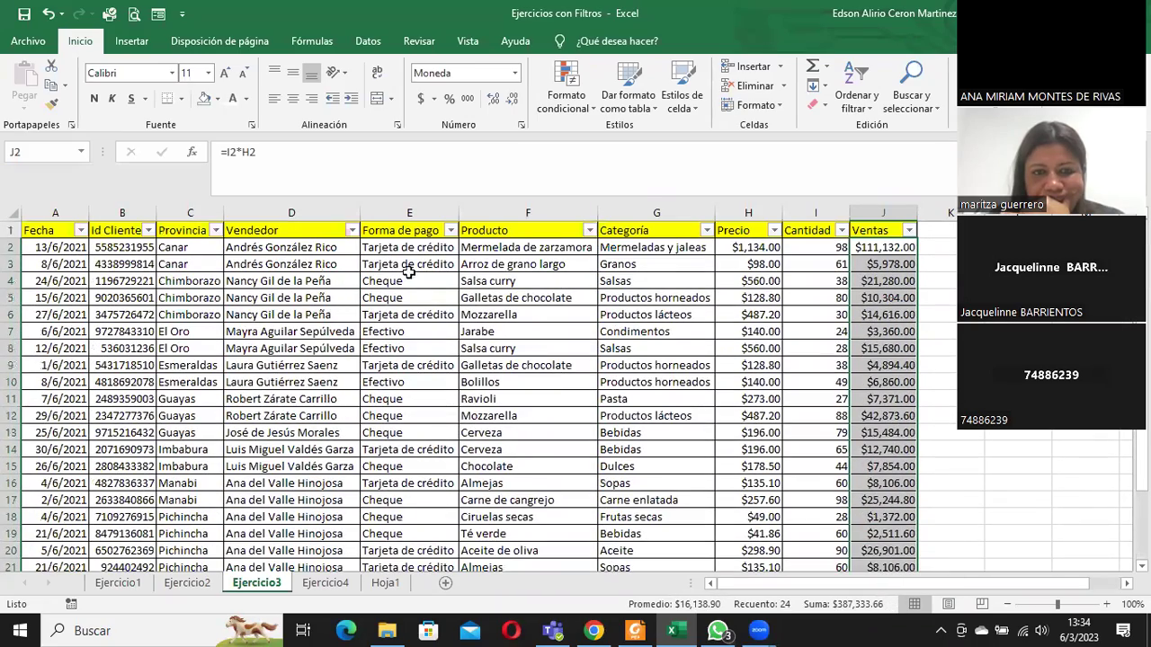
left_click(279, 275)
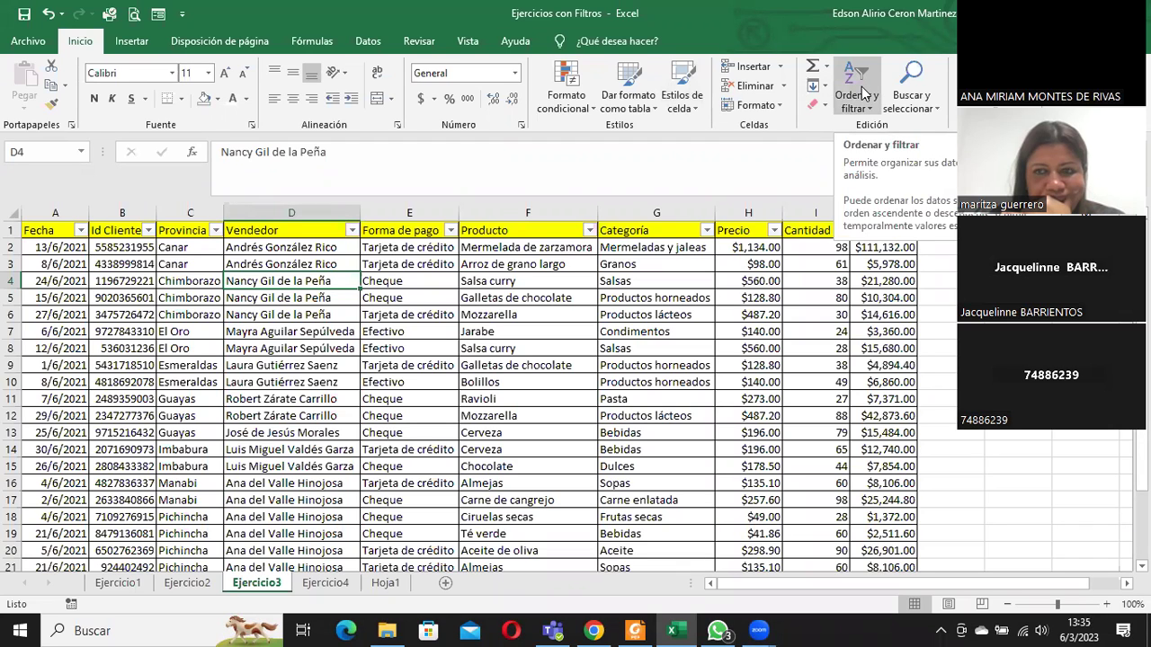
left_click(351, 230)
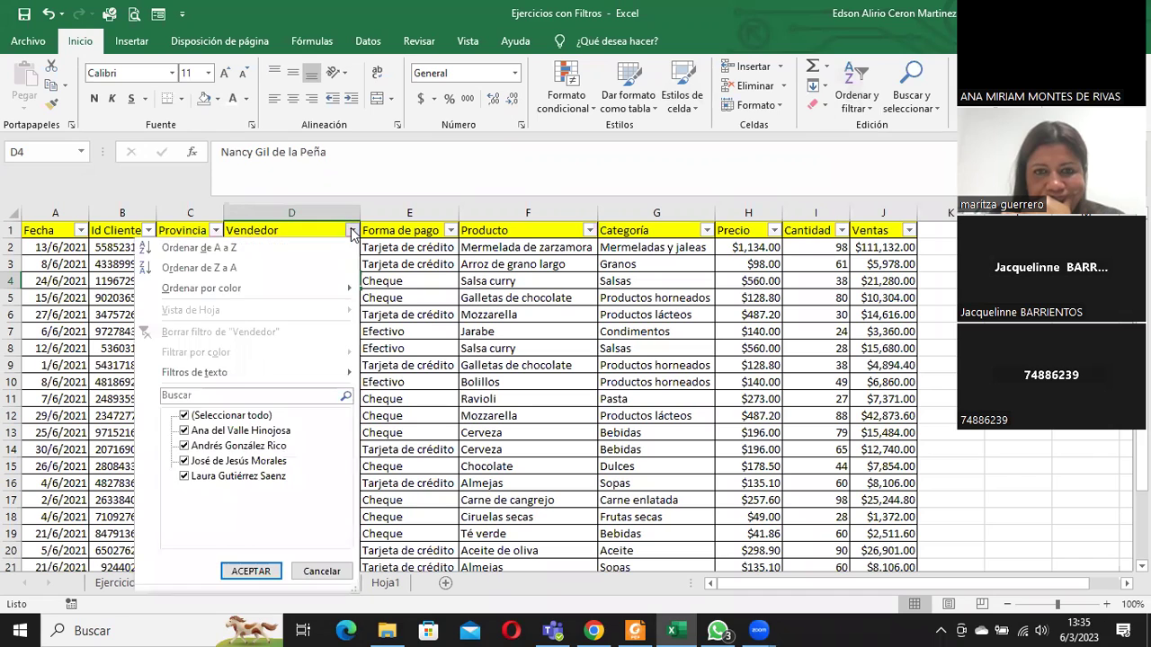
left_click(450, 306)
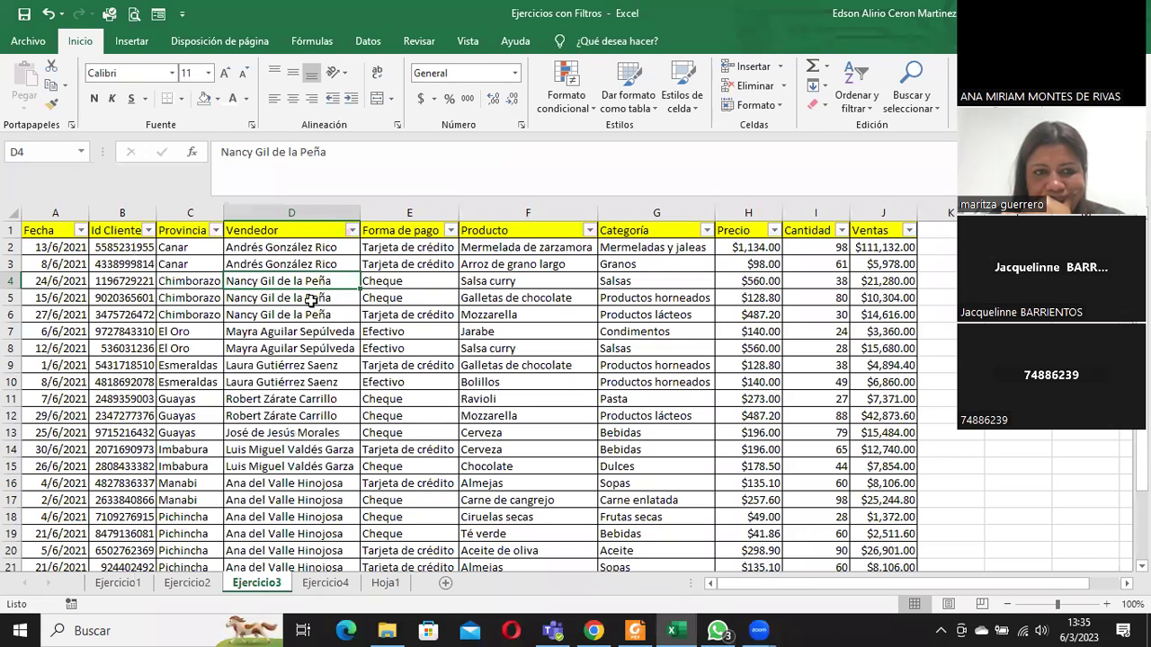
left_click(883, 250)
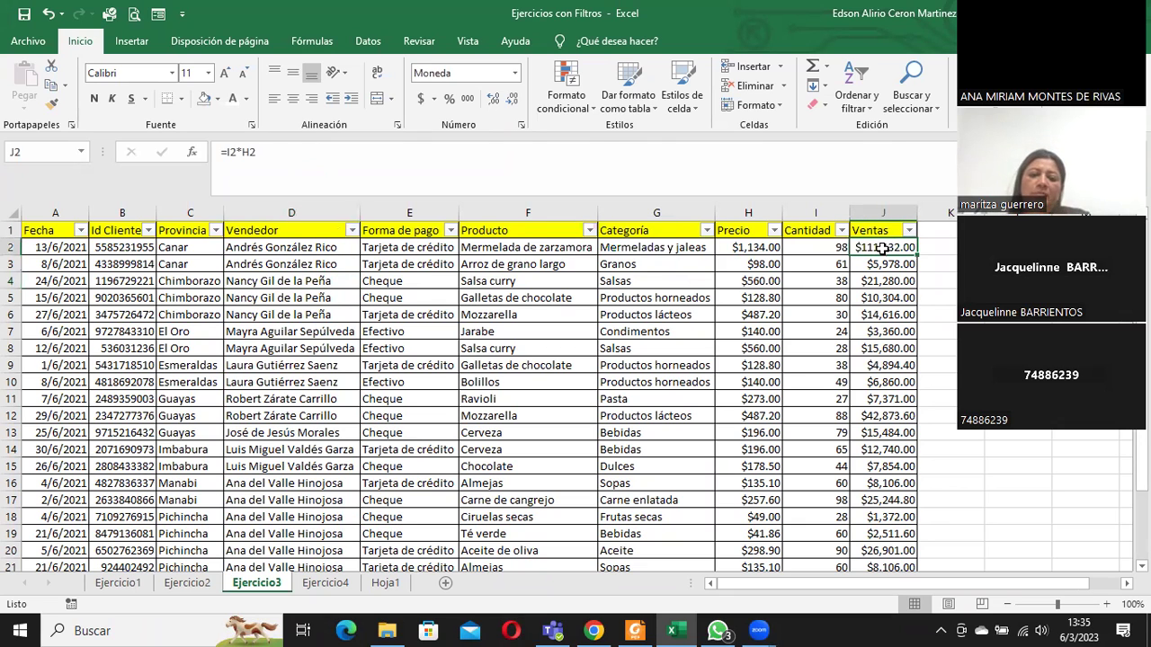
right_click(885, 239)
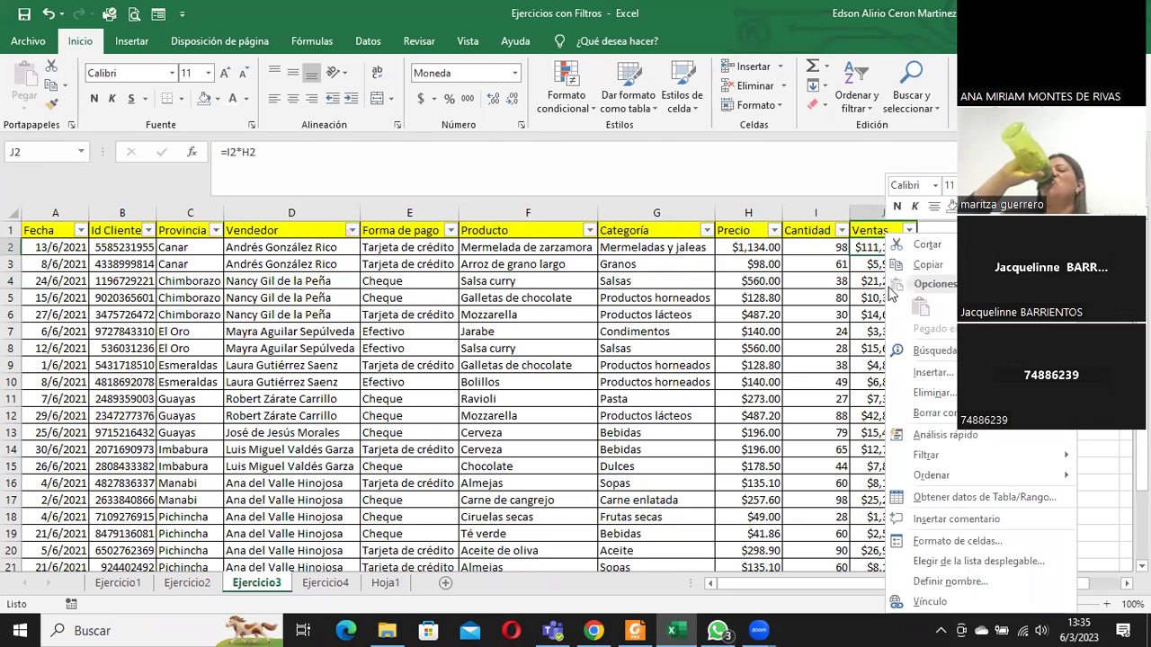
mouse_move(918, 463)
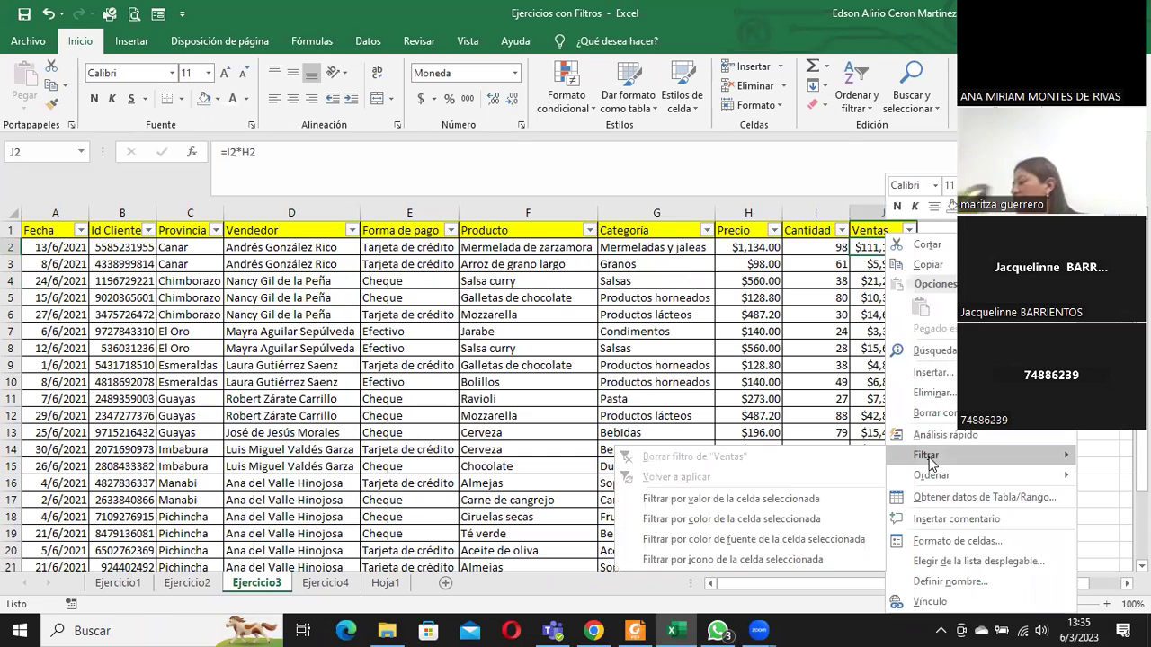
left_click(730, 499)
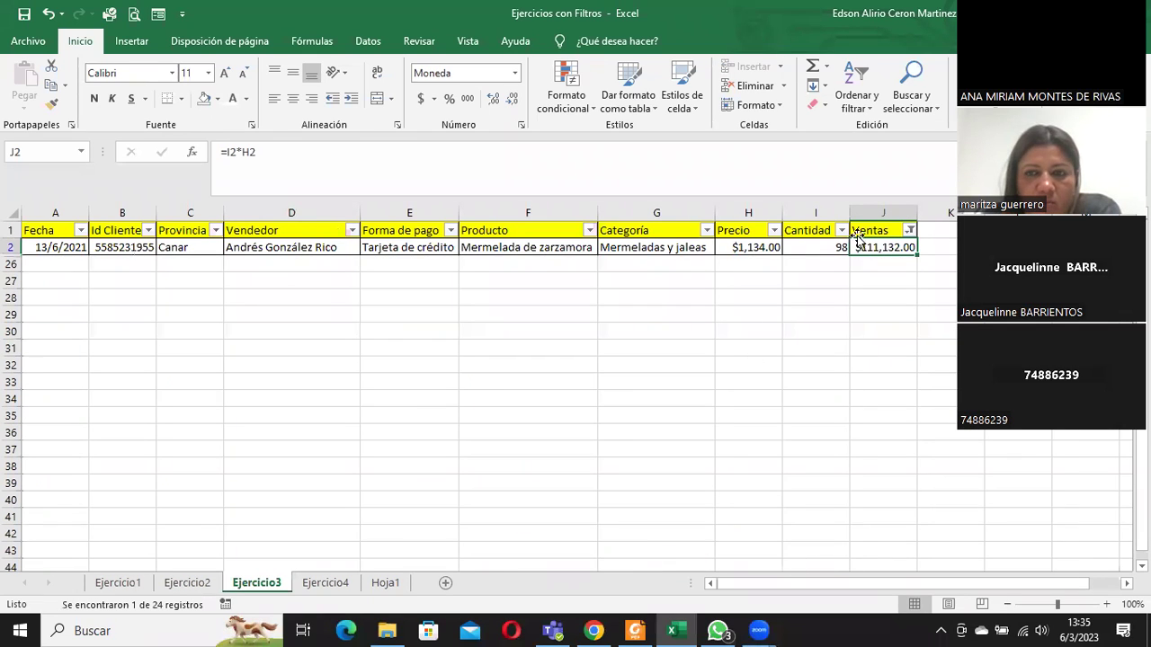
left_click(909, 232)
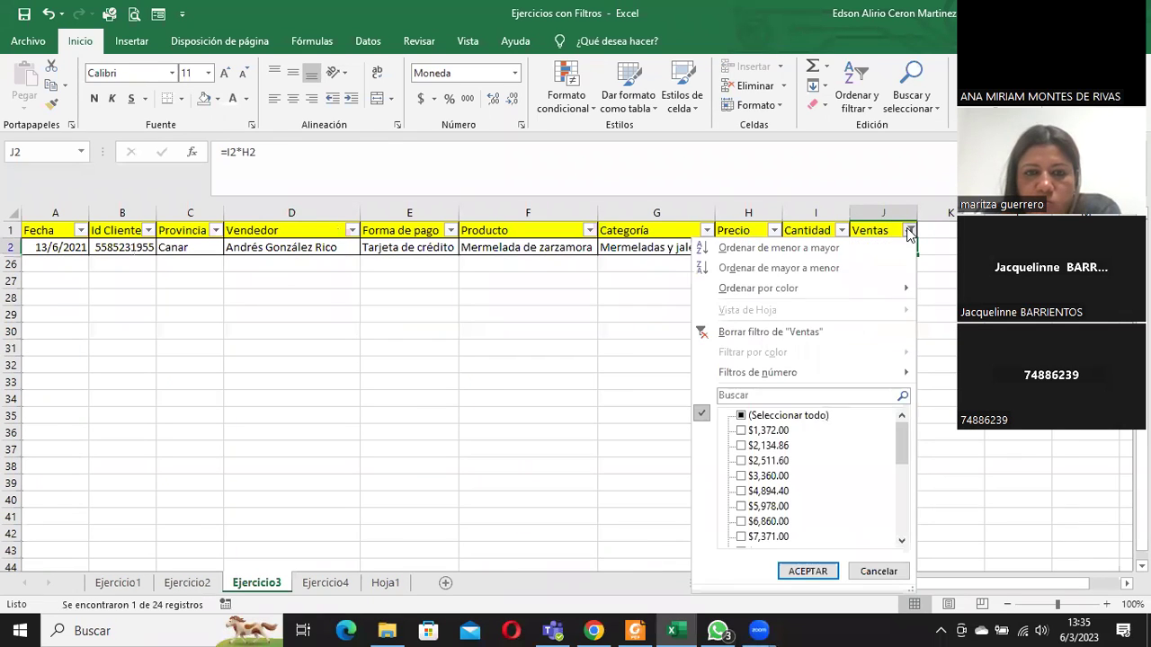
left_click(780, 331)
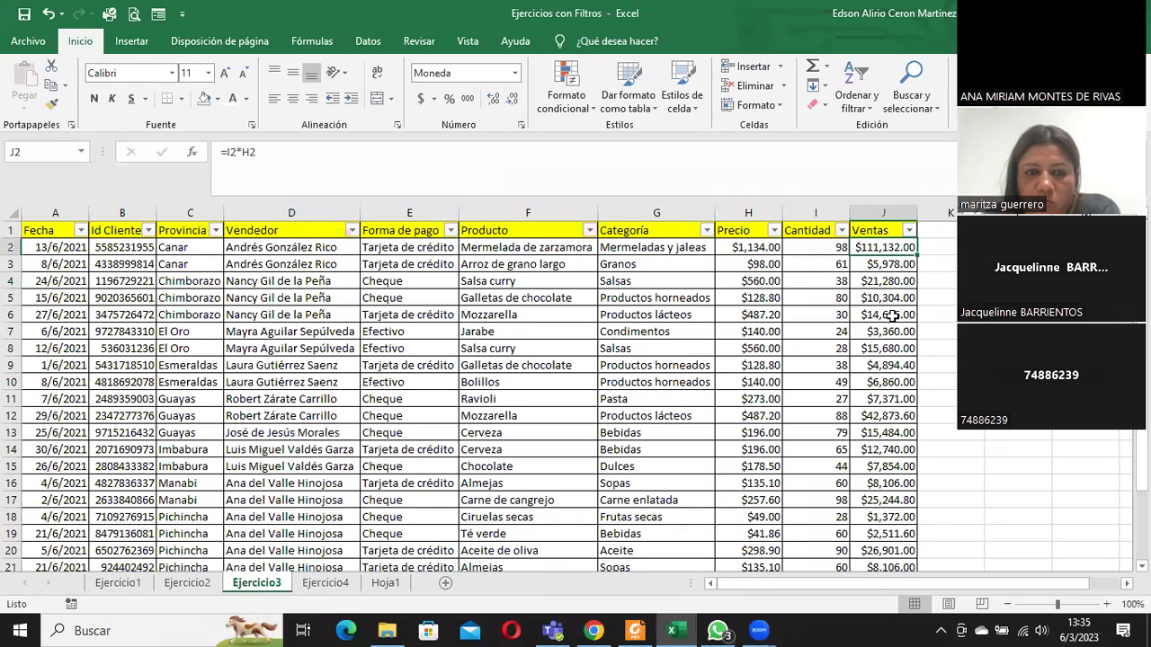
left_click(880, 290)
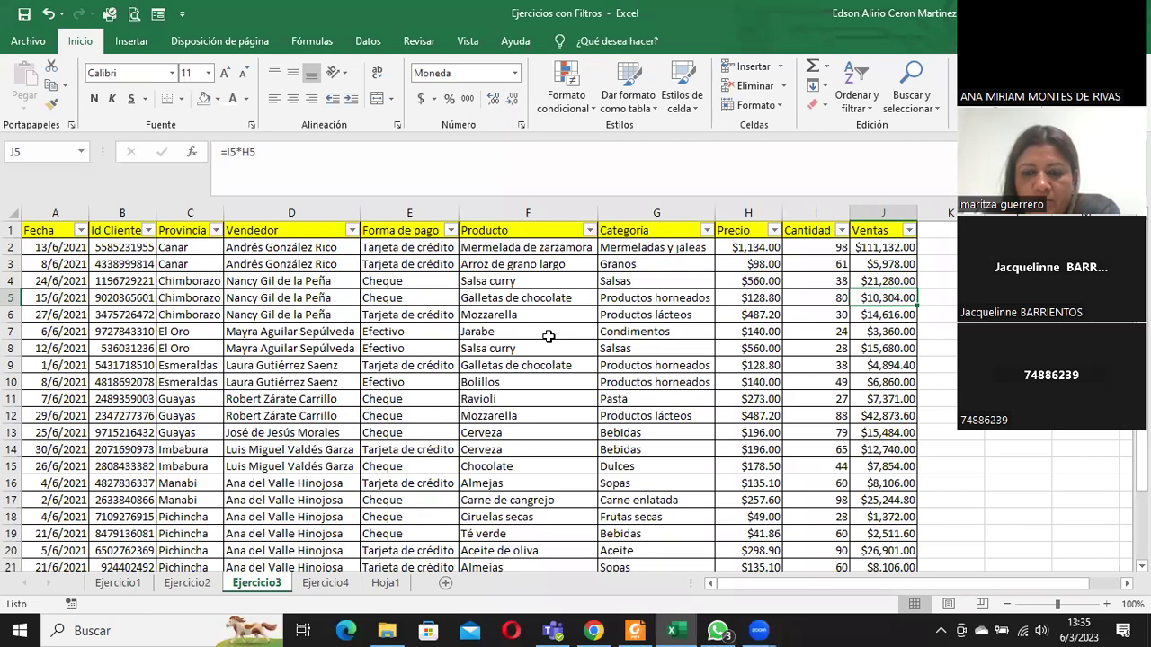
right_click(884, 298)
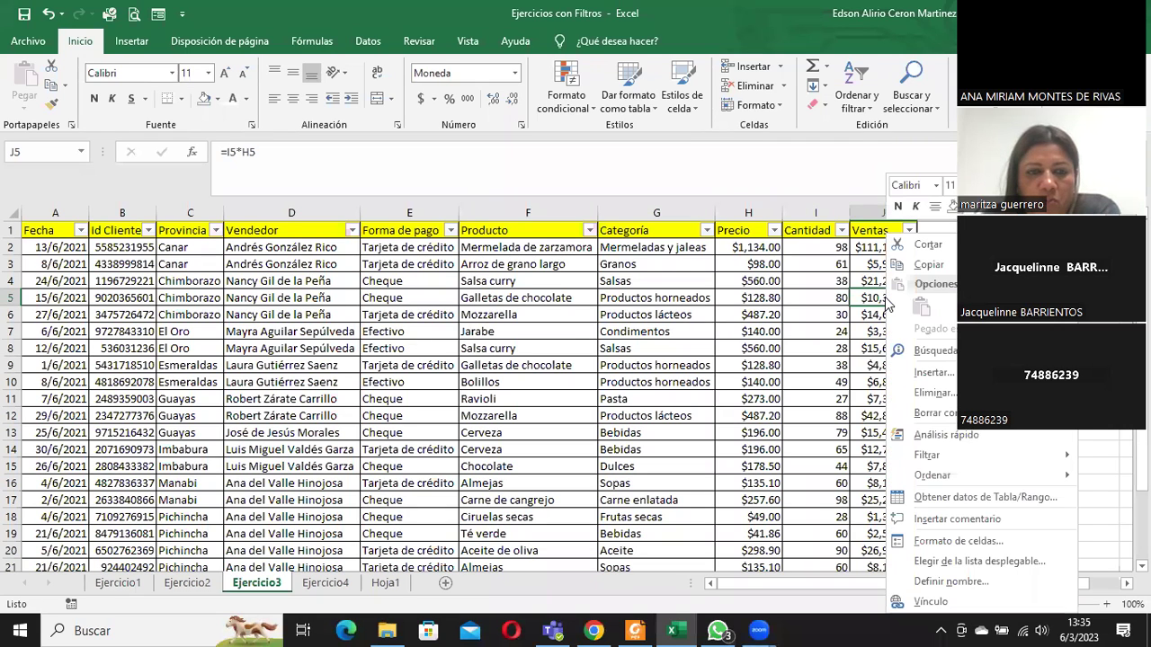
left_click(861, 334)
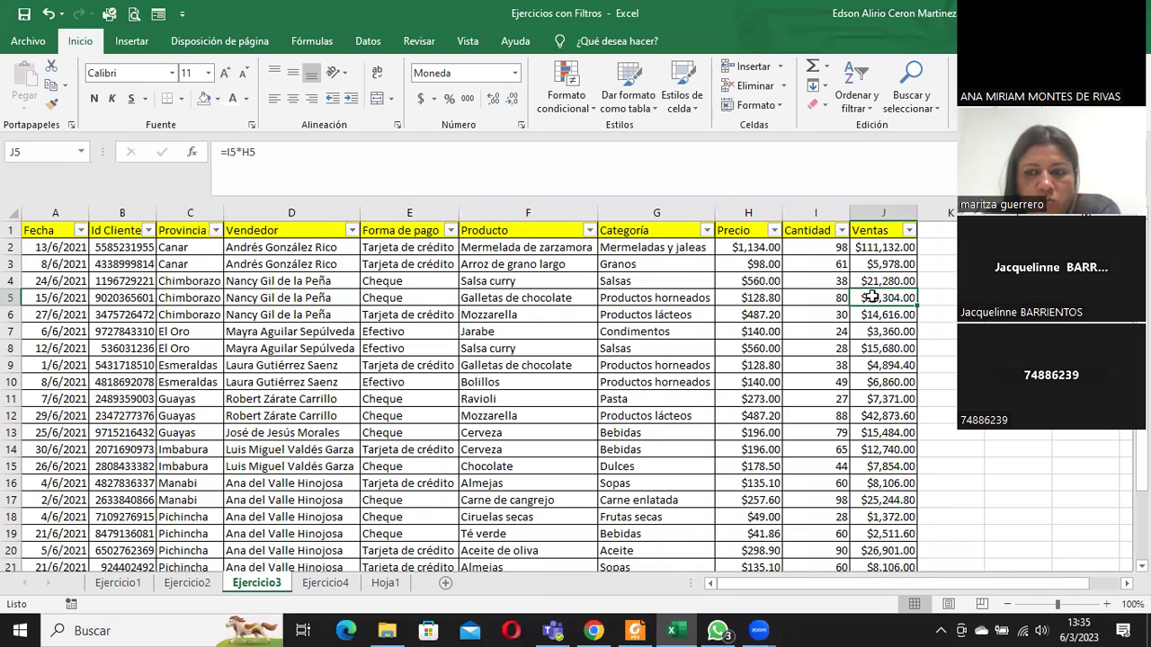
right_click(873, 299)
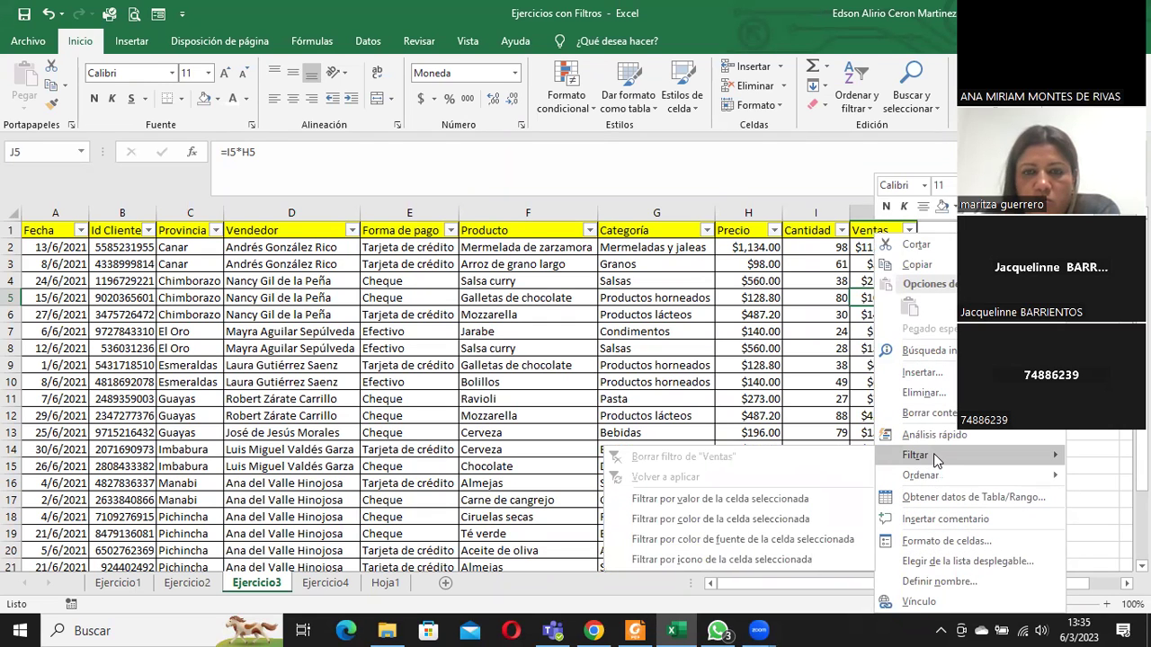
left_click(763, 500)
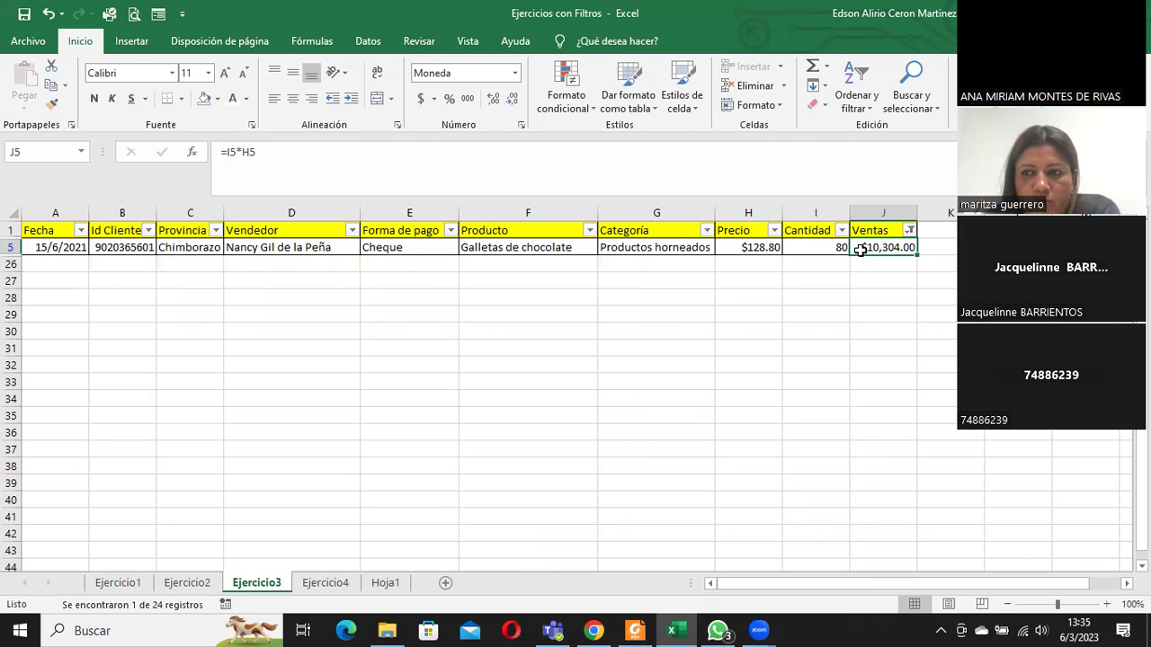
left_click(910, 230)
left_click(769, 332)
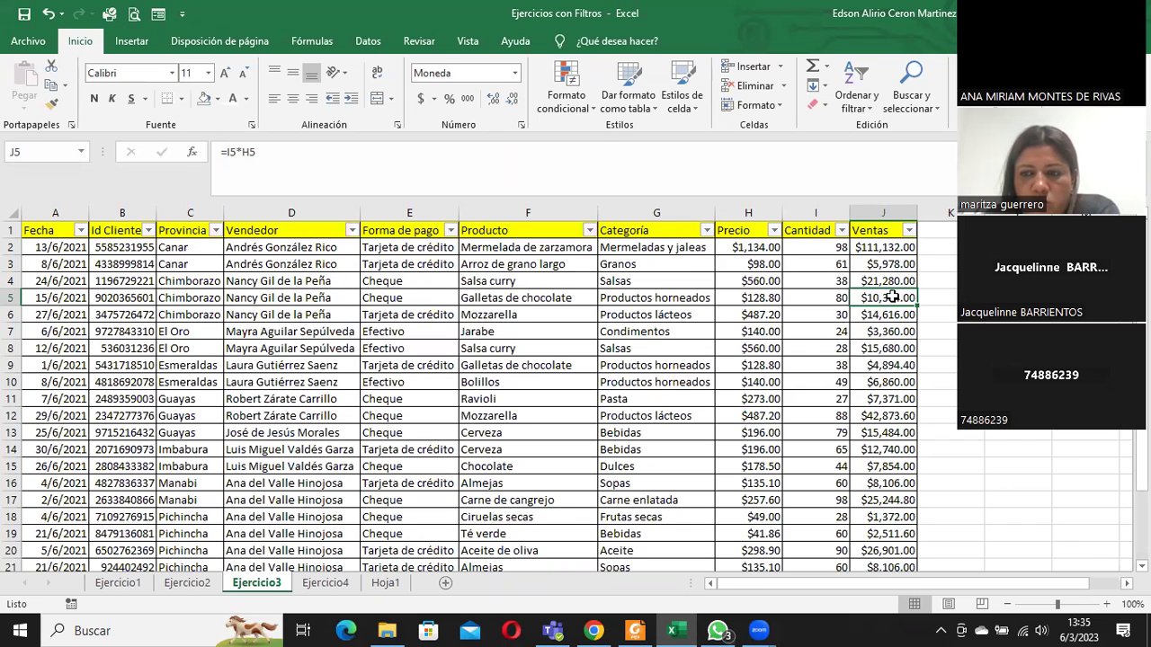
Step: Look at the filter choices in cell J7's right-click menu, closing them unused
right_click(878, 332)
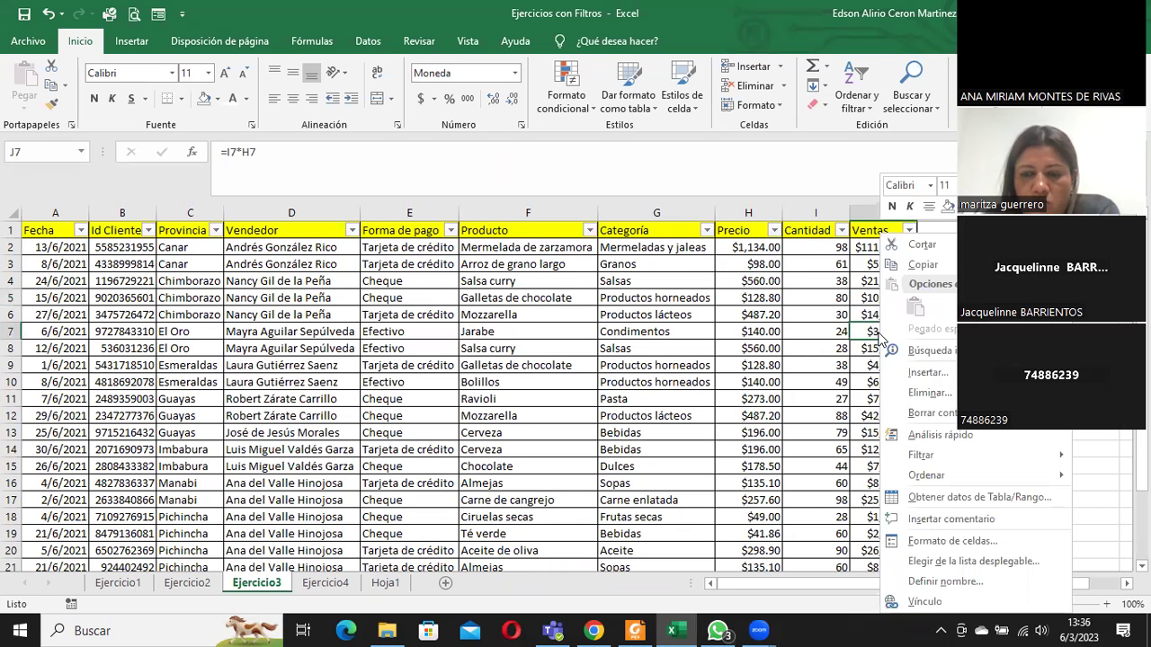
mouse_move(933, 457)
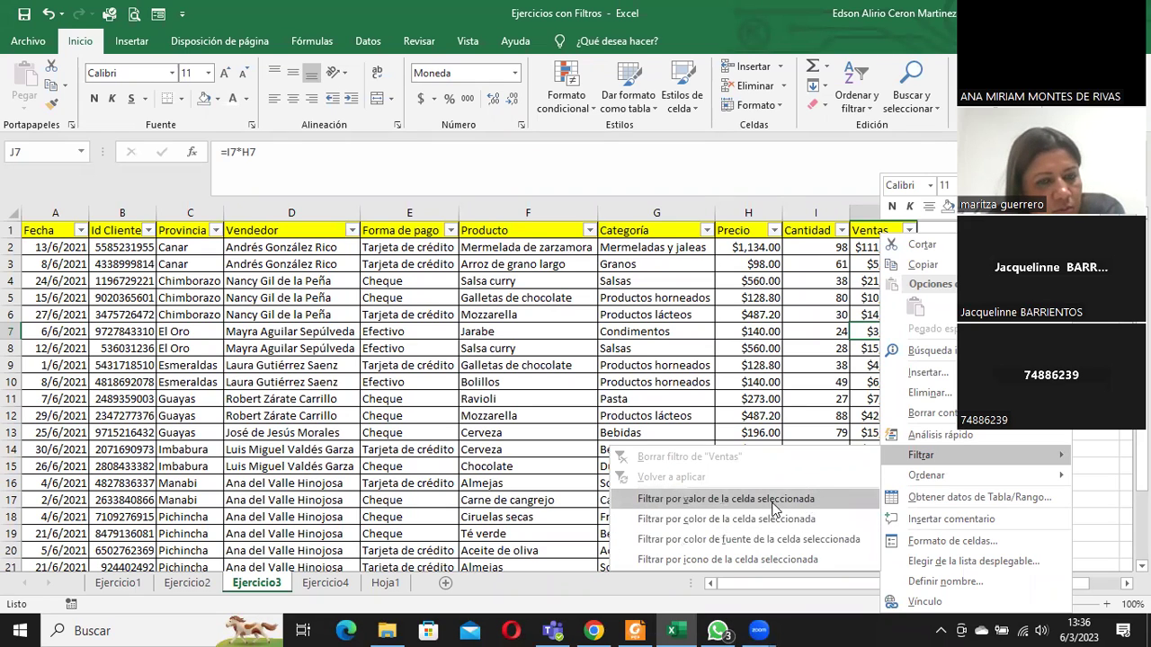
left_click(506, 269)
Step: After browsing F3's right-click filters, show the Producto column's Filtros de texto choices
left_click(506, 267)
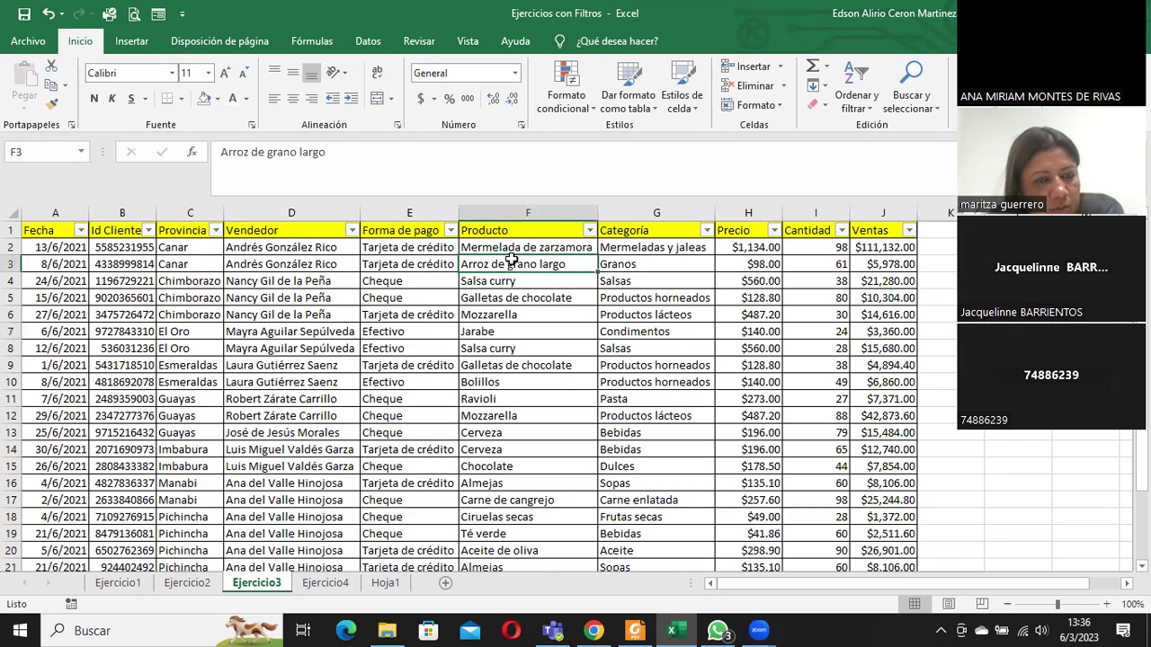
right_click(511, 268)
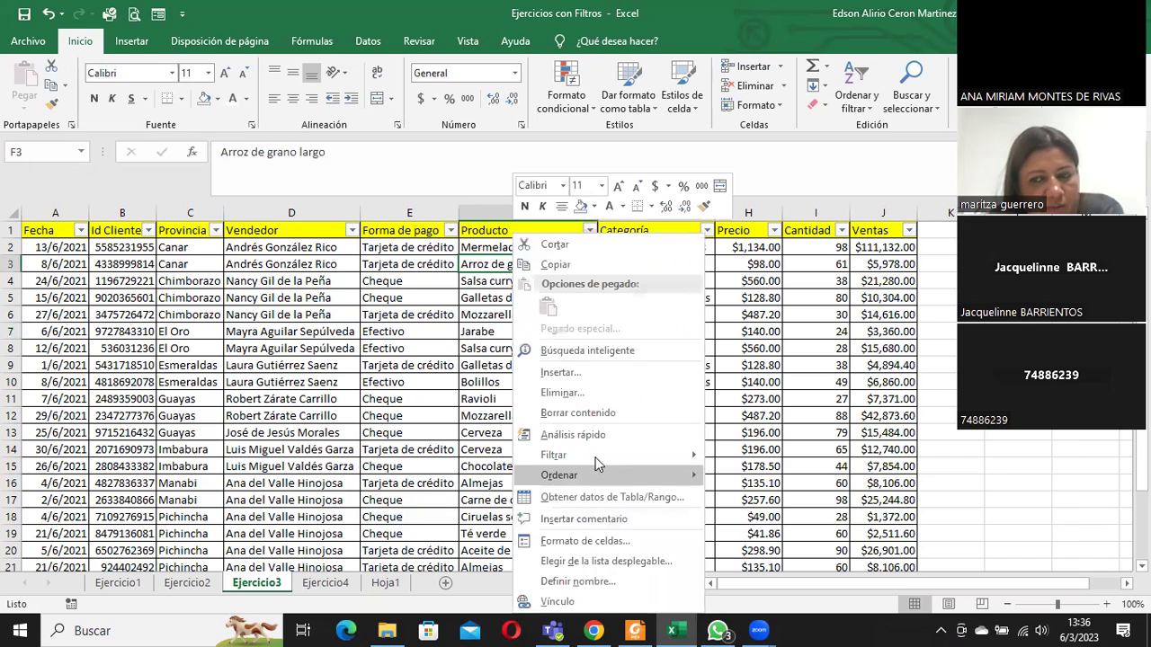
mouse_move(593, 454)
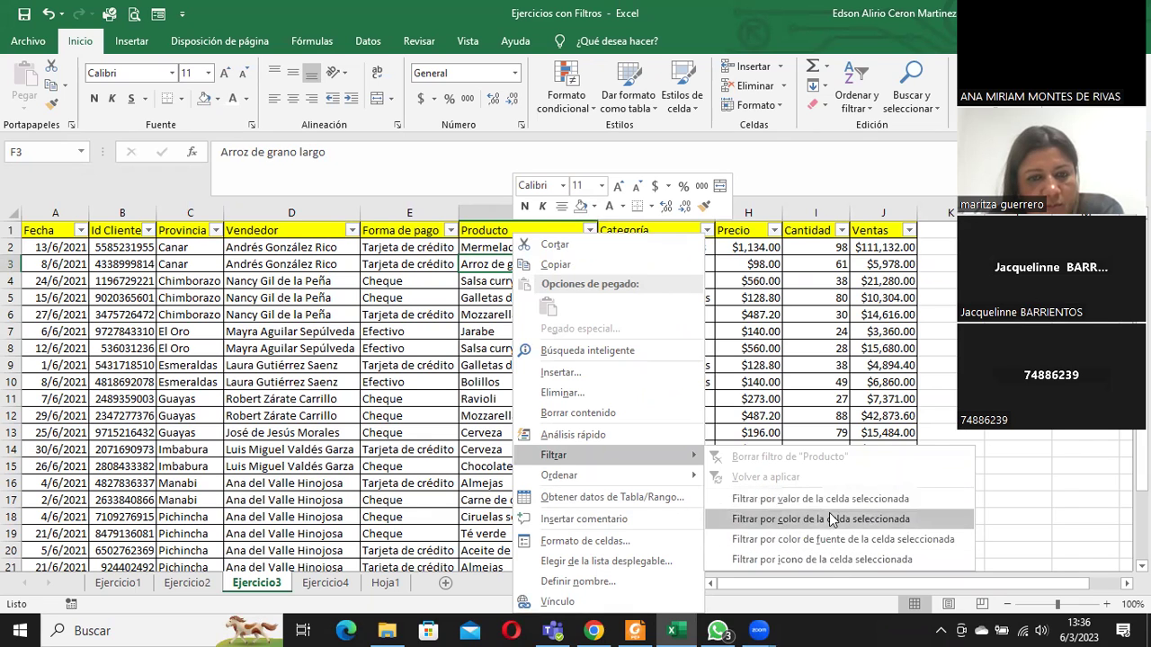
left_click(476, 310)
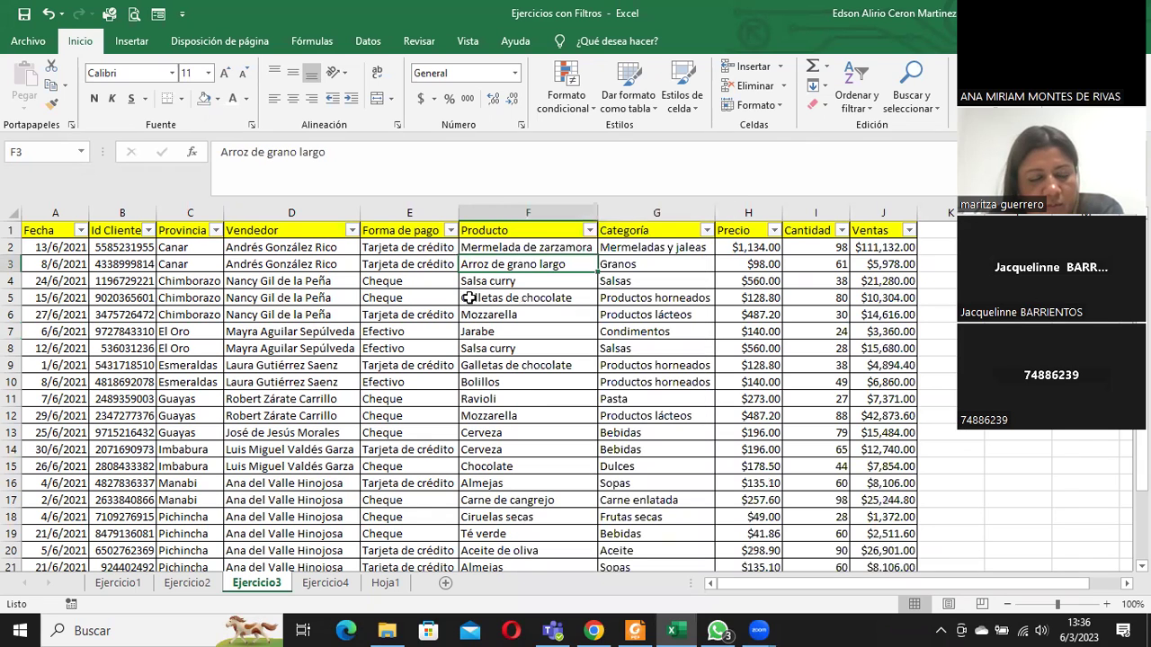
left_click(589, 231)
mouse_move(464, 373)
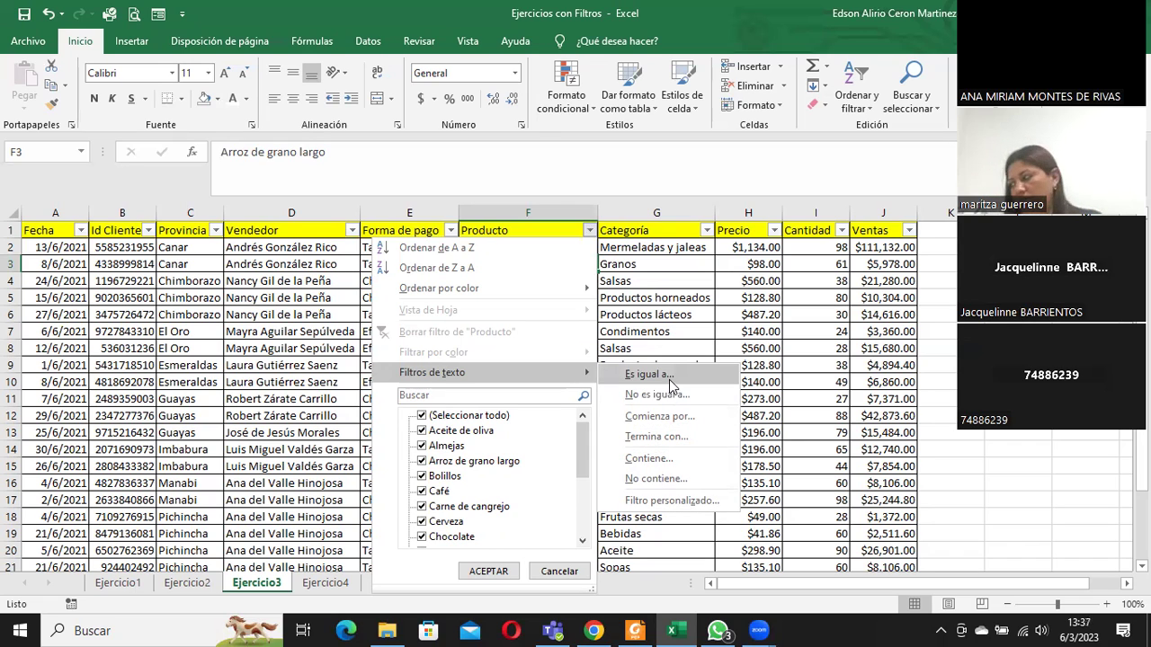
left_click(820, 298)
left_click(883, 264)
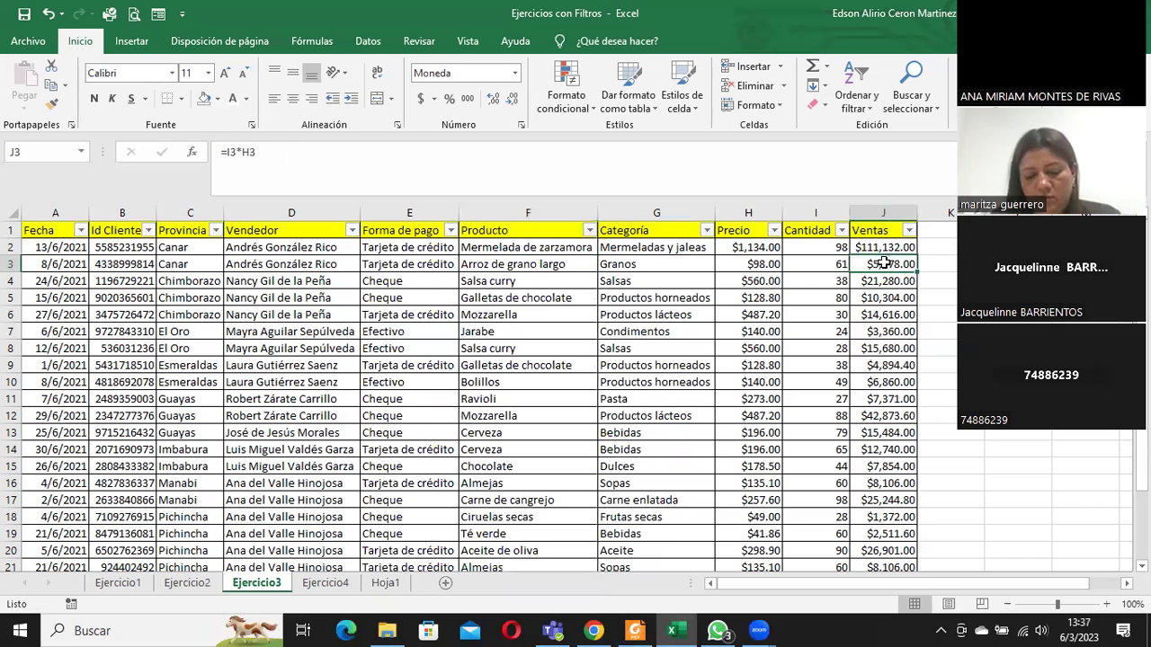
right_click(883, 263)
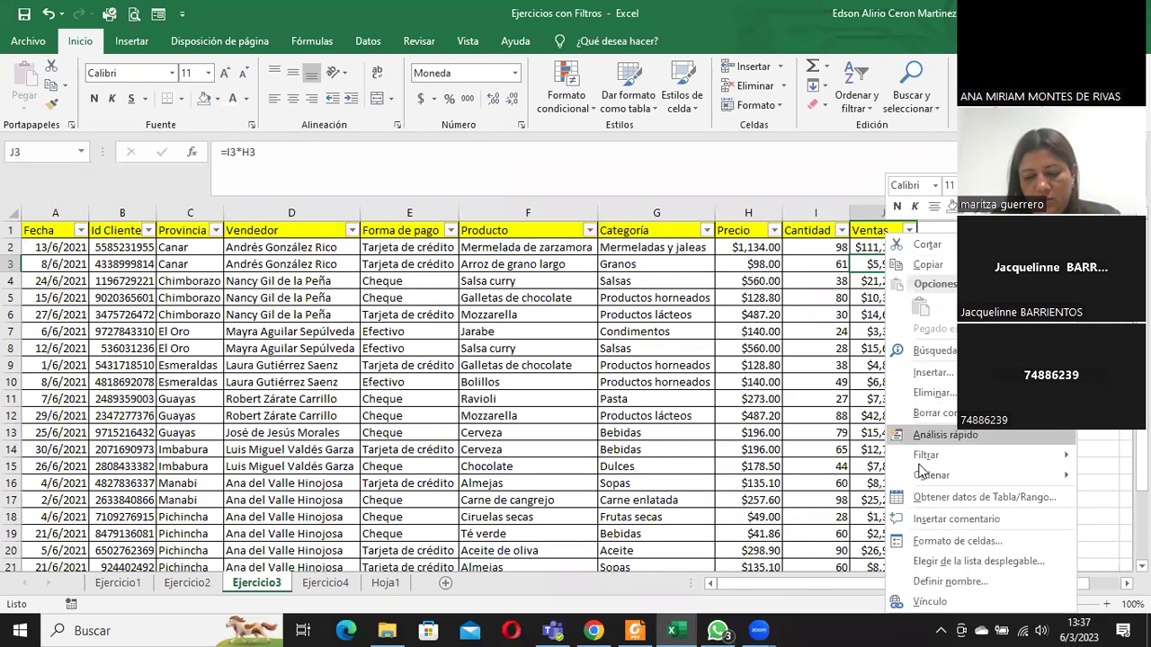
mouse_move(926, 455)
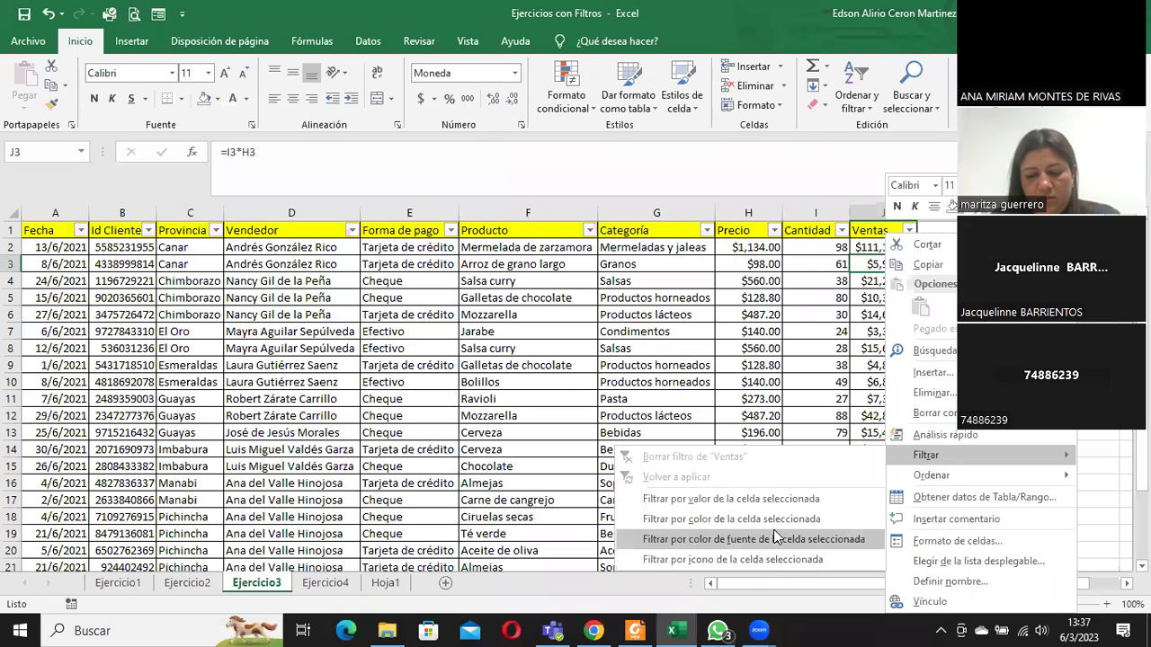
left_click(835, 329)
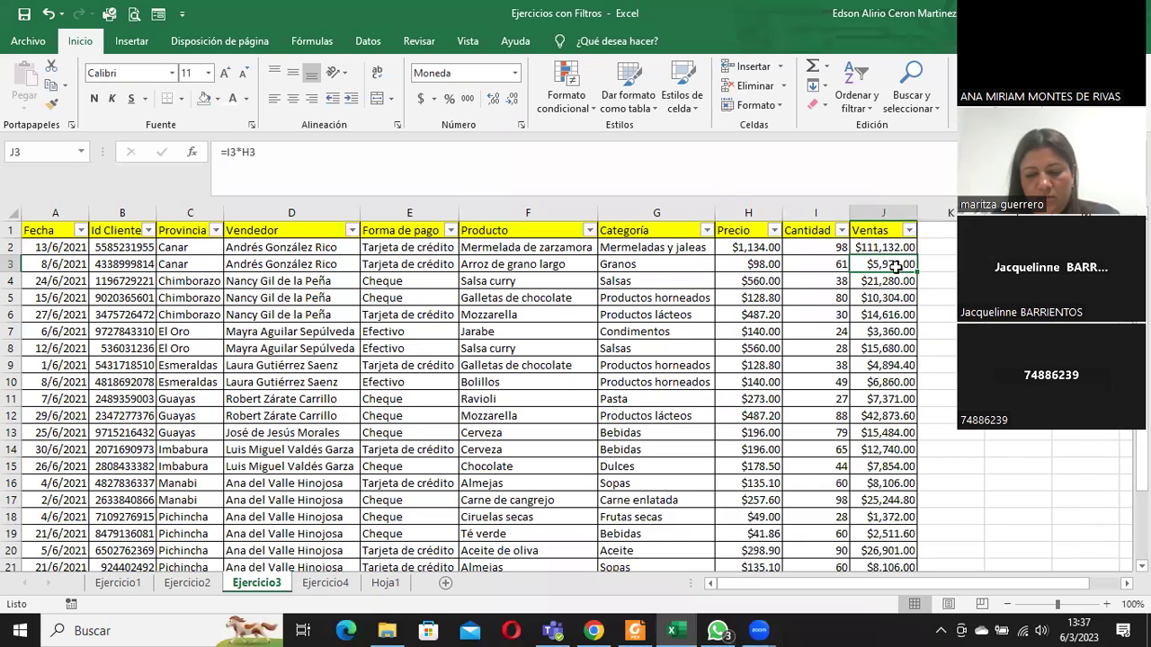
left_click(908, 231)
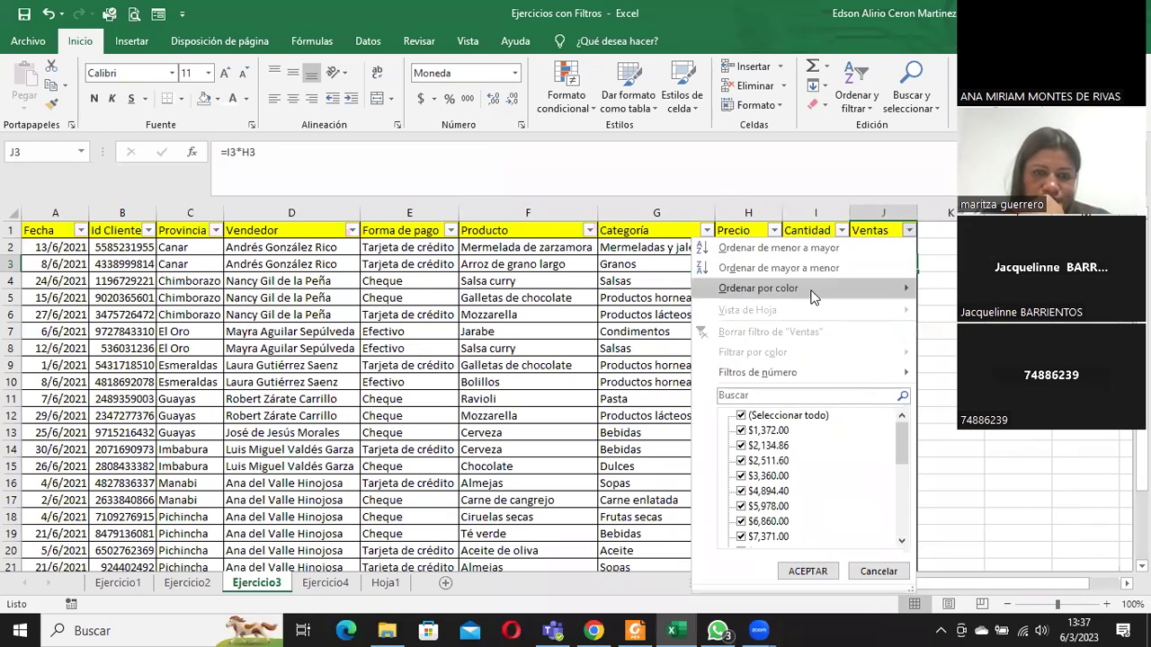
mouse_move(812, 384)
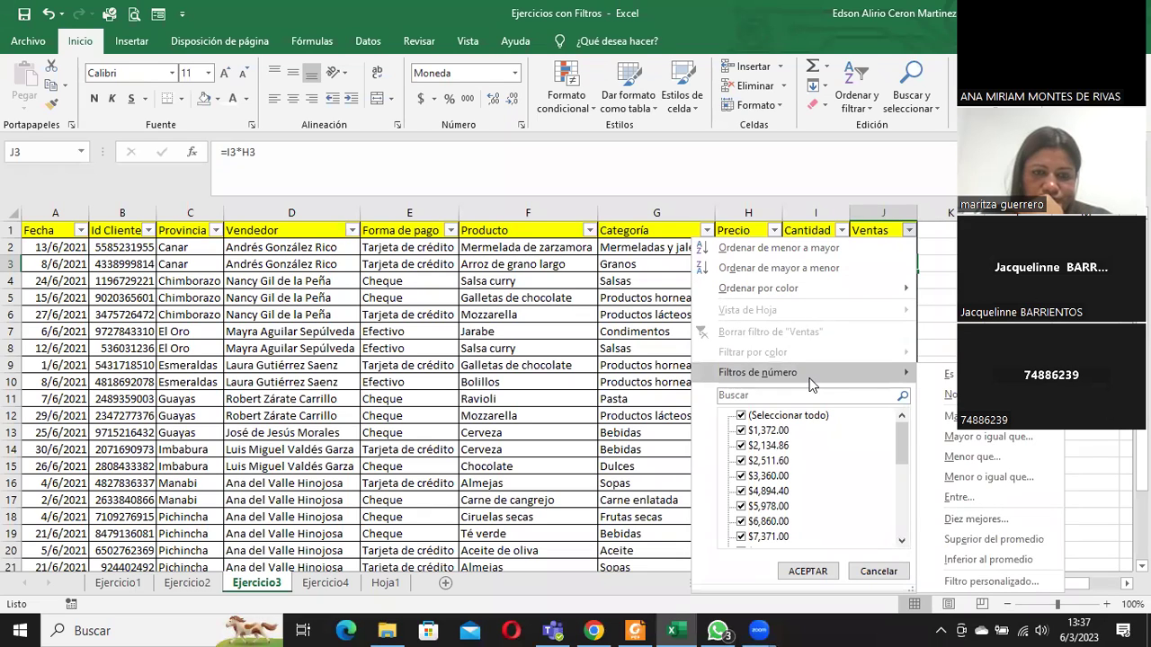
left_click(641, 380)
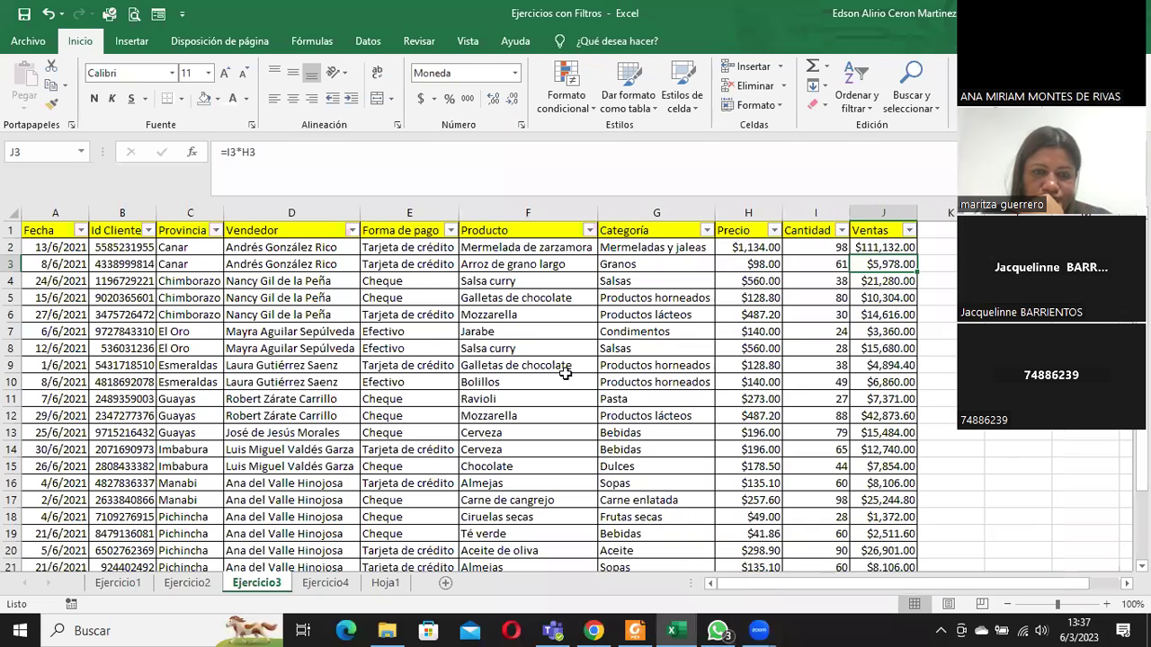
left_click(866, 243)
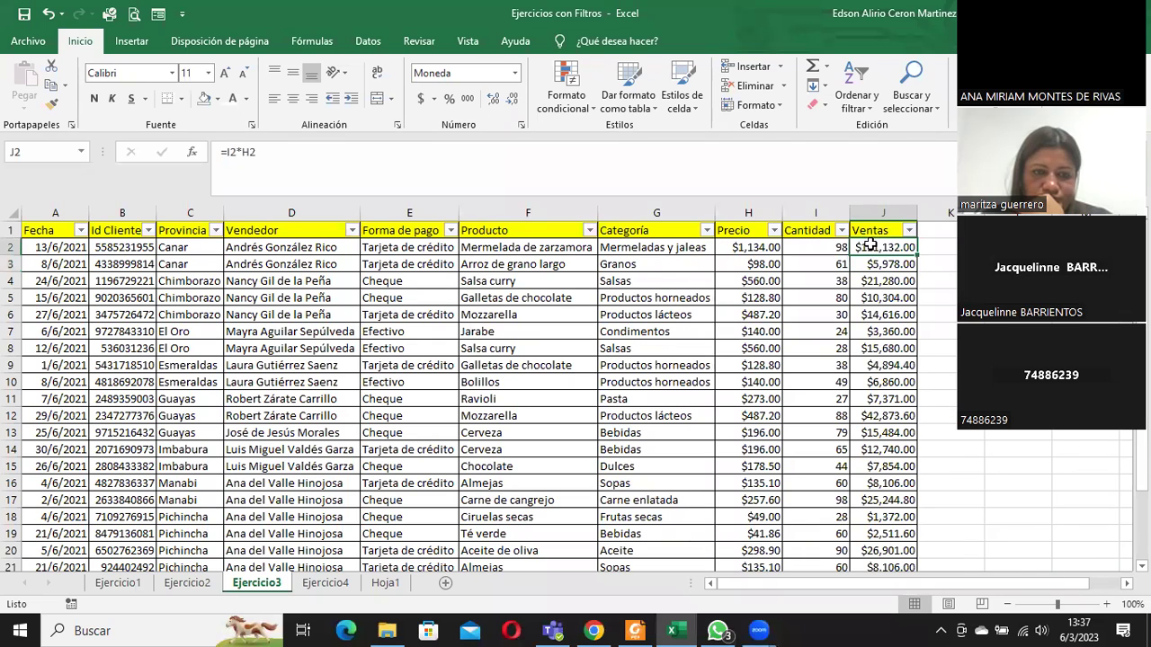
right_click(870, 243)
key("Escape")
left_click(909, 232)
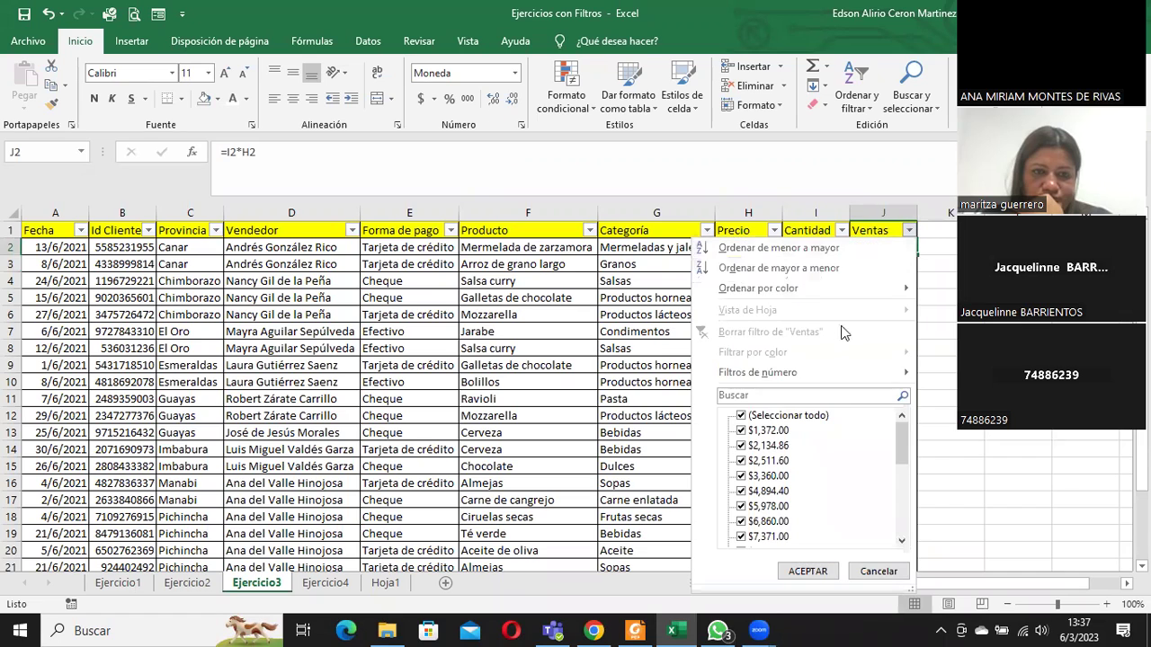
mouse_move(757, 379)
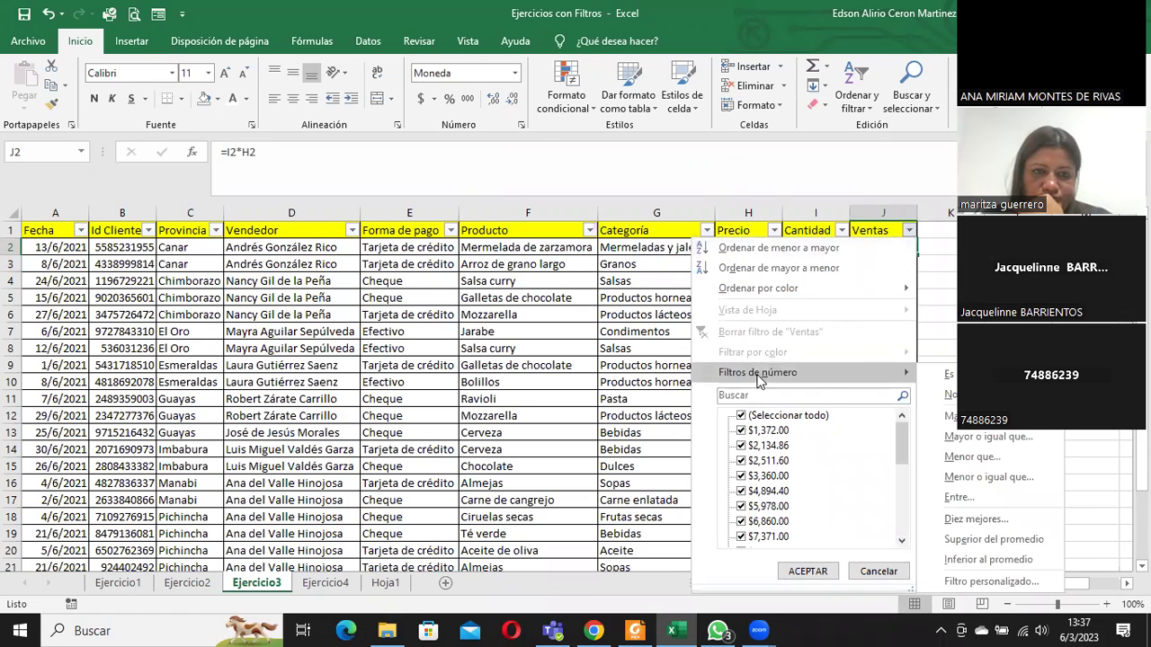
left_click(982, 520)
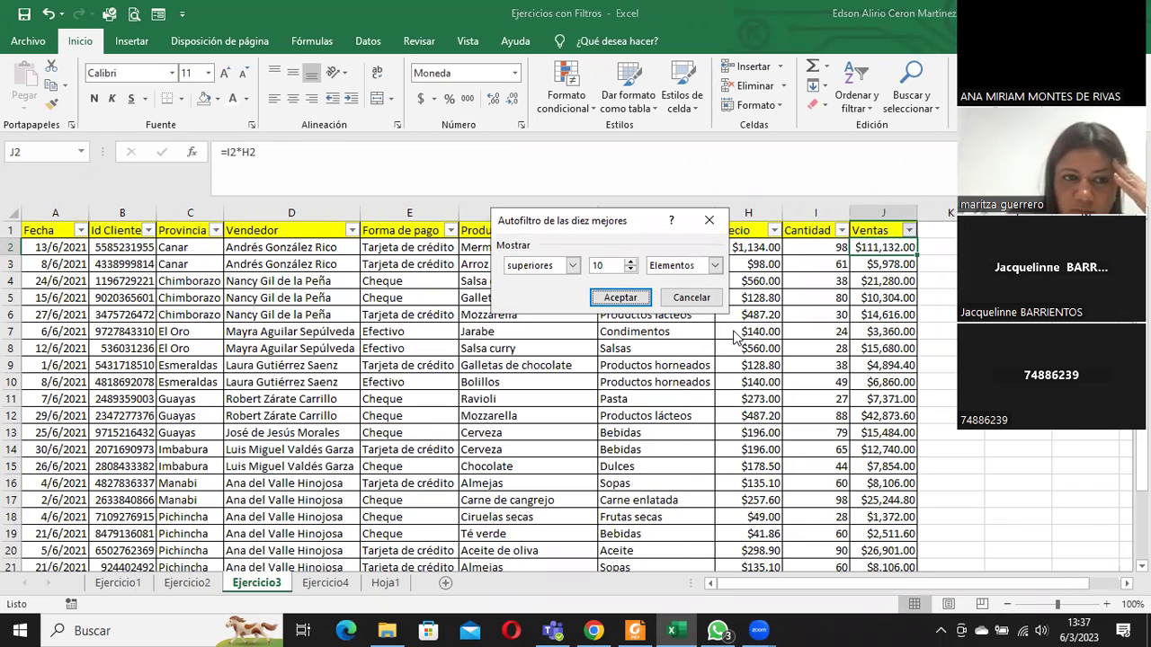
left_click(571, 266)
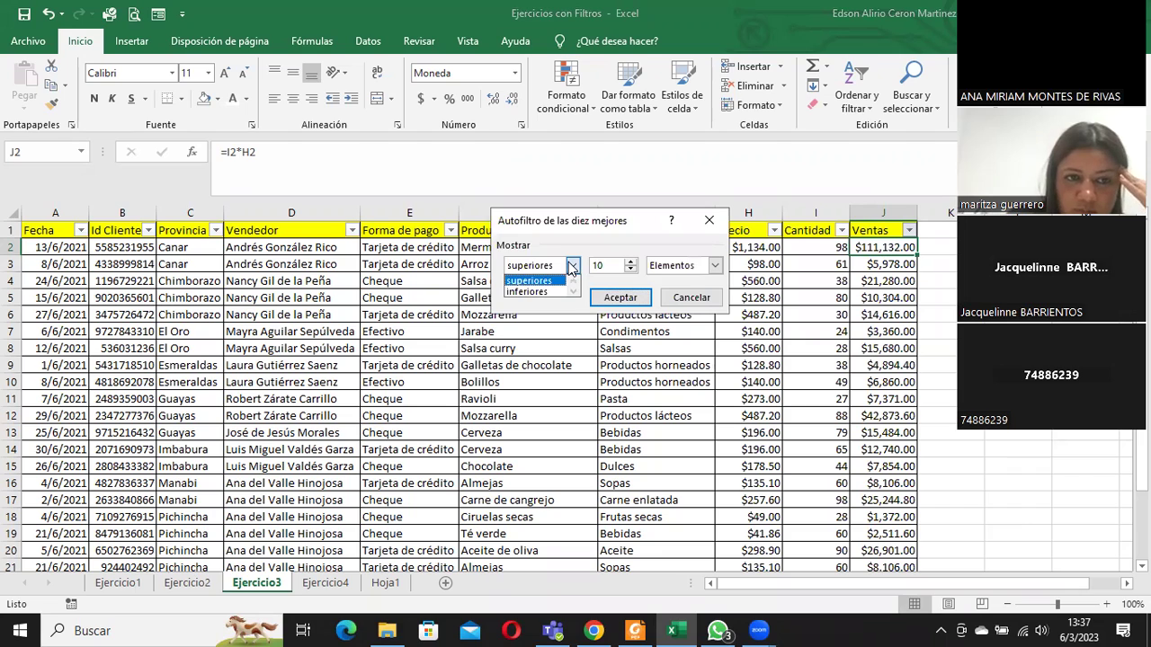
left_click(571, 267)
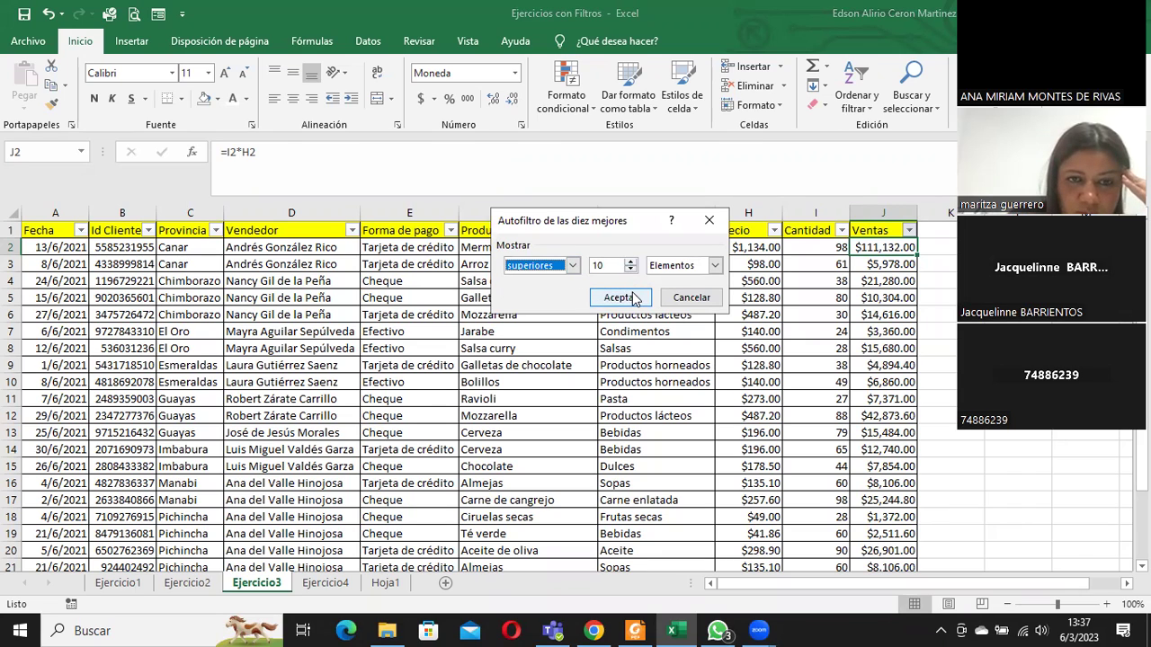
left_click(715, 266)
left_click(715, 267)
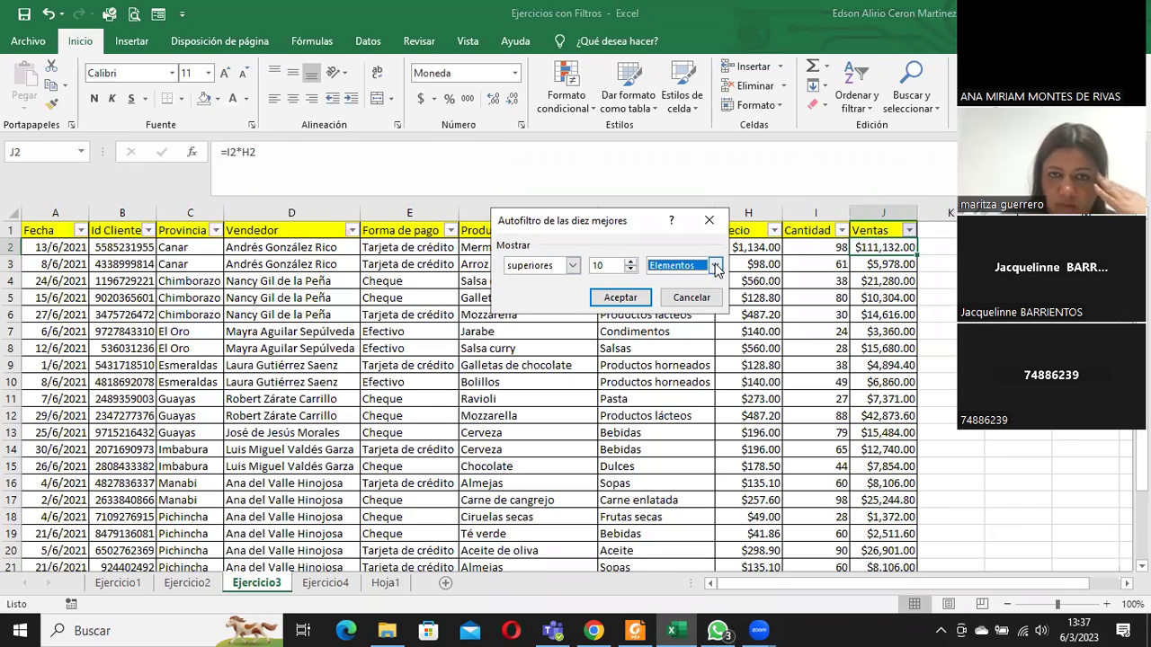
left_click(620, 297)
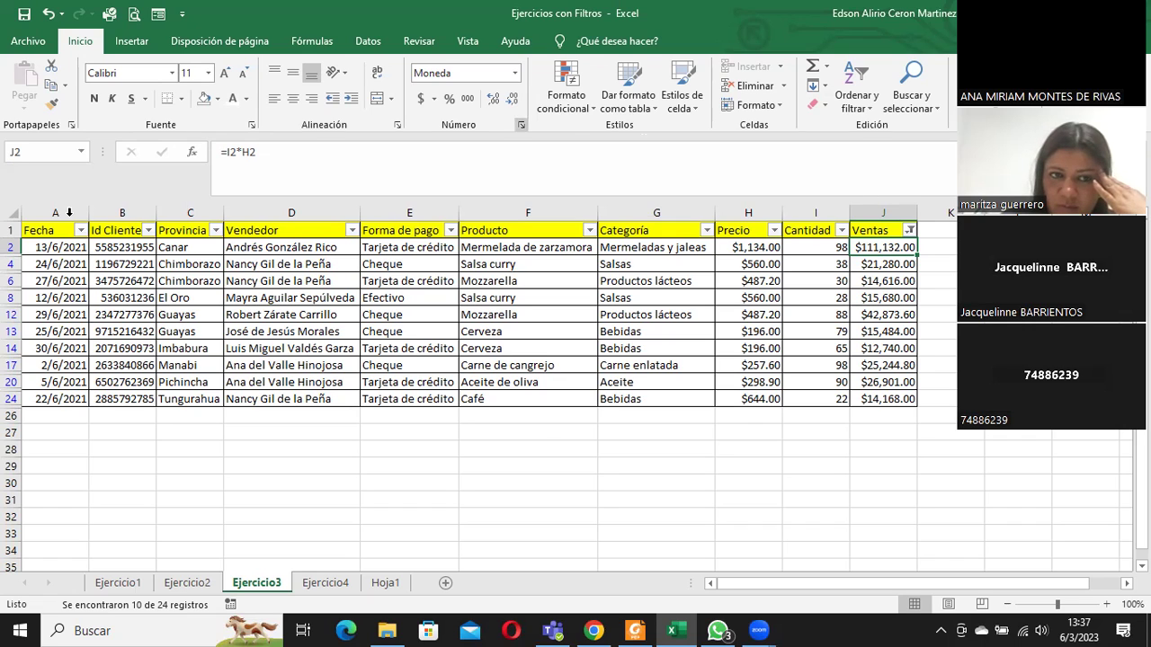
left_click(909, 231)
left_click(814, 331)
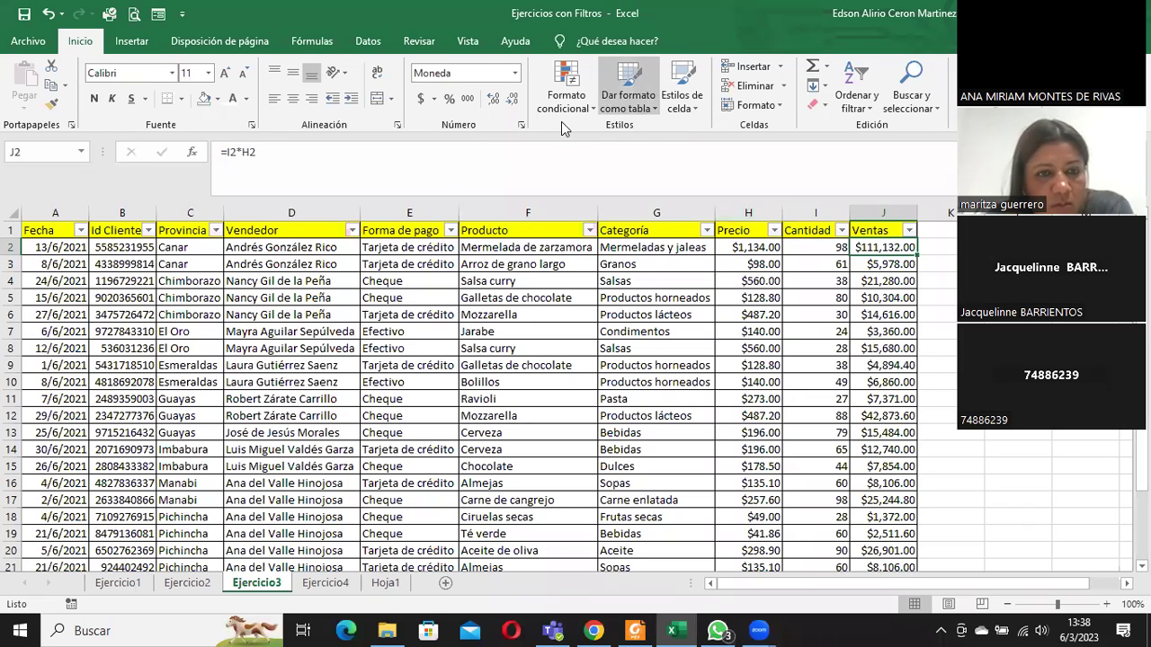
Step: Filter Ventas with Diez mejores to the superiores 10 Elementos
left_click(888, 253)
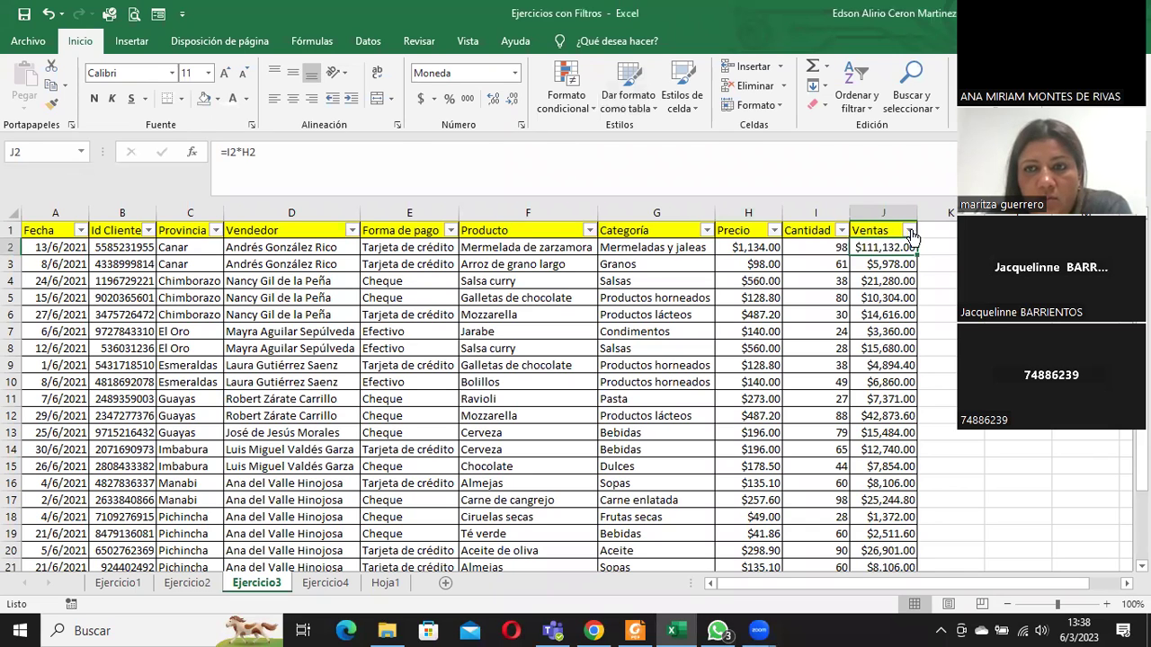
left_click(911, 232)
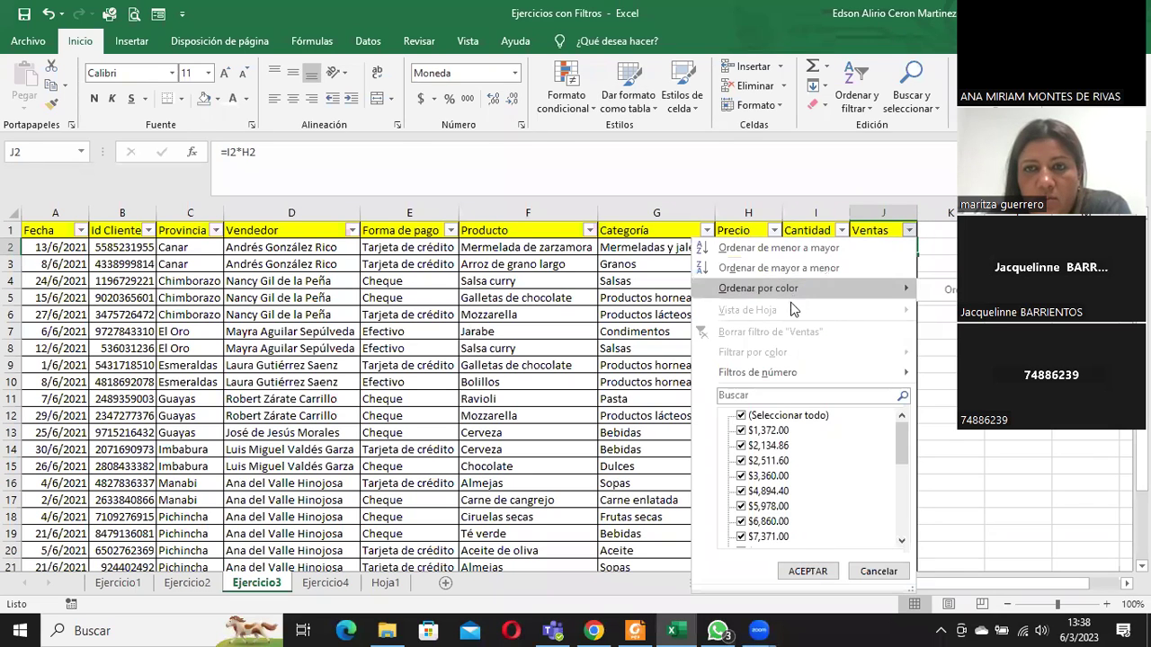
mouse_move(756, 371)
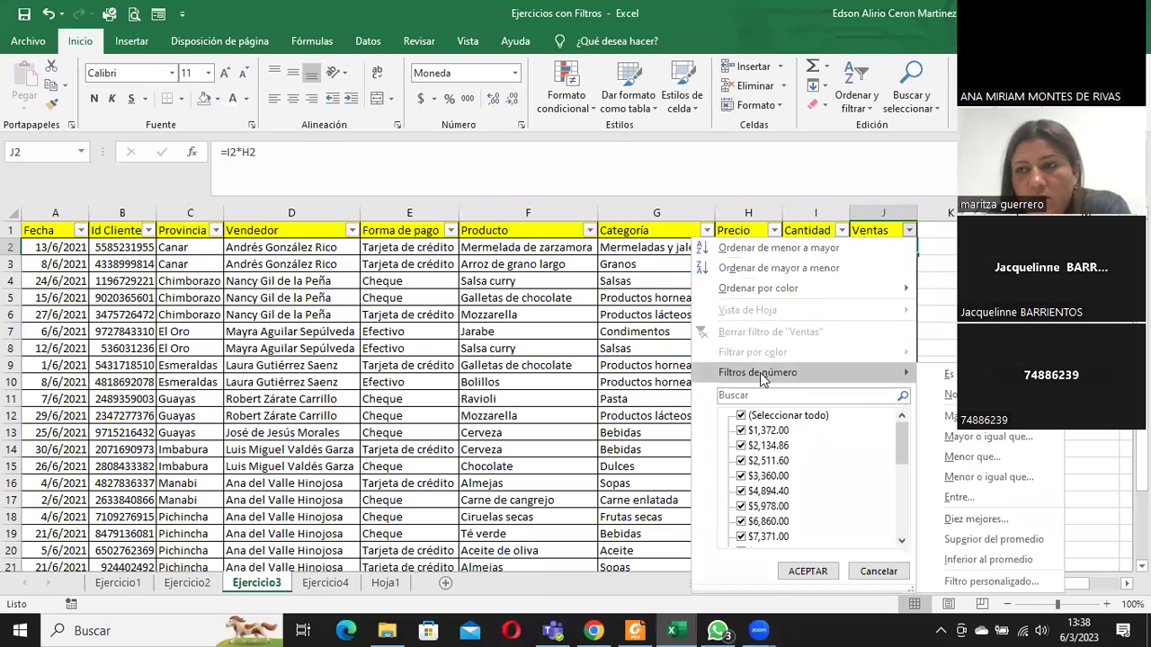
left_click(977, 519)
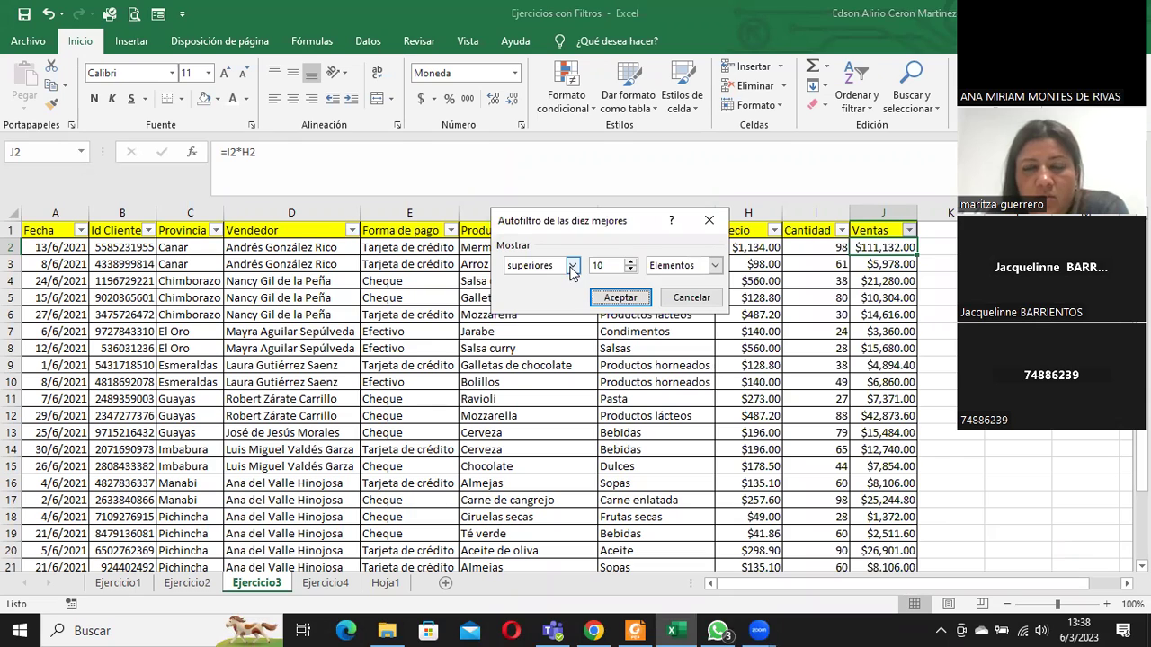
left_click(631, 262)
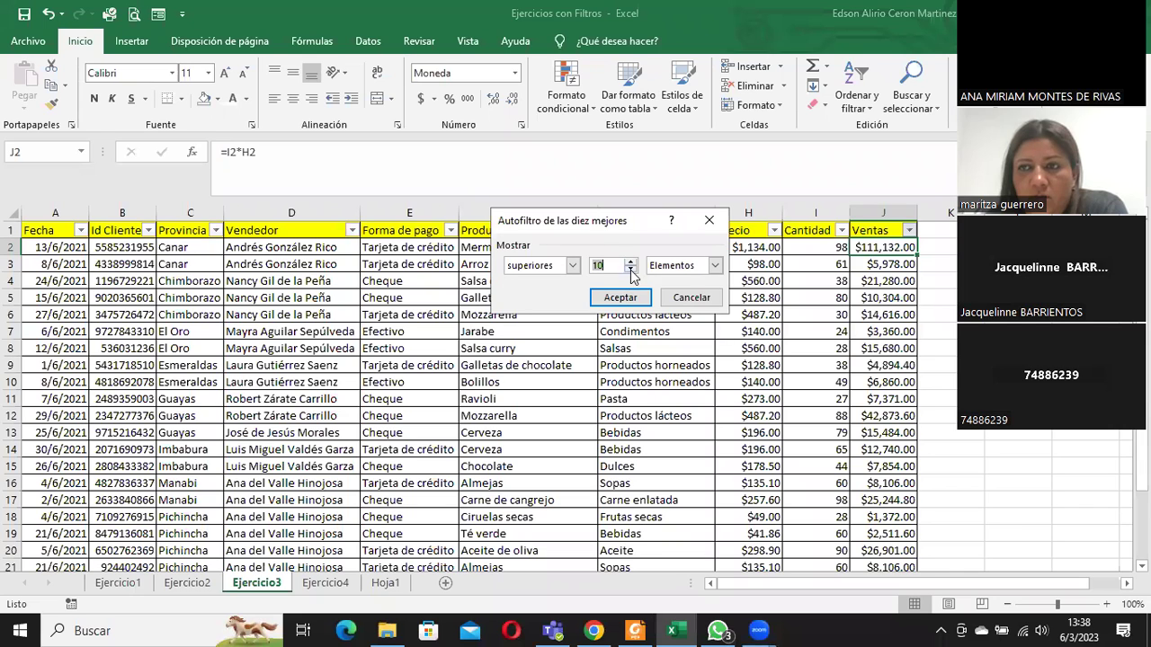
left_click(616, 302)
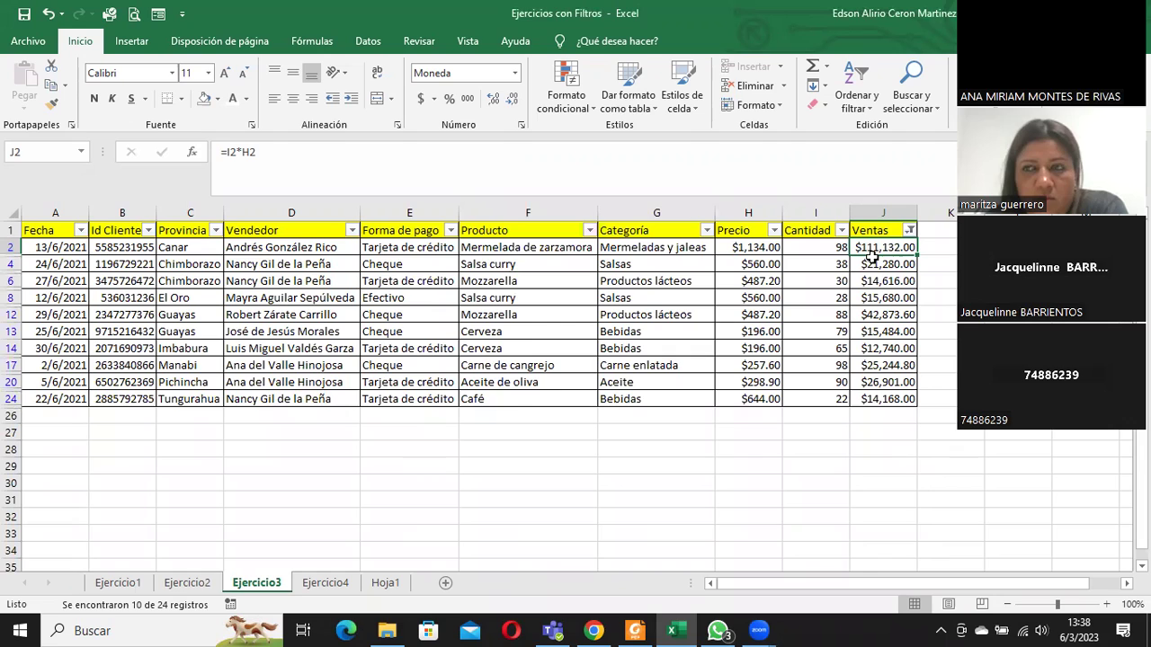
Step: Review the ten visible Ventas amounts and select them to see their total
left_click(874, 267)
left_click(874, 281)
left_click(874, 298)
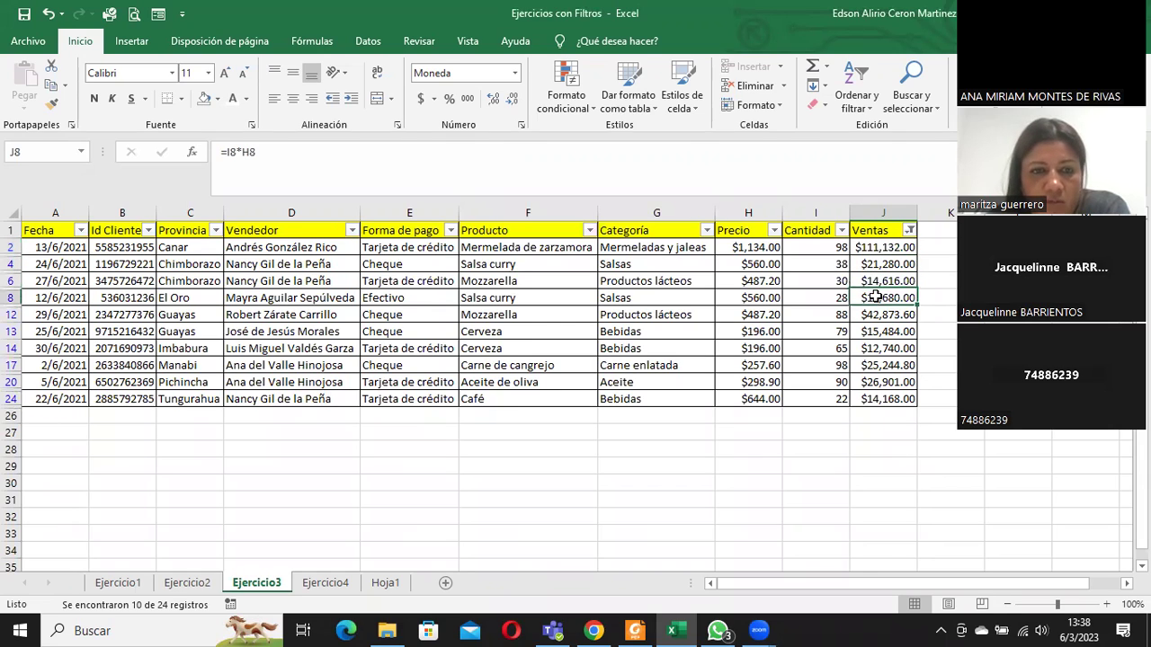
left_click(874, 313)
left_click(875, 330)
left_click(875, 348)
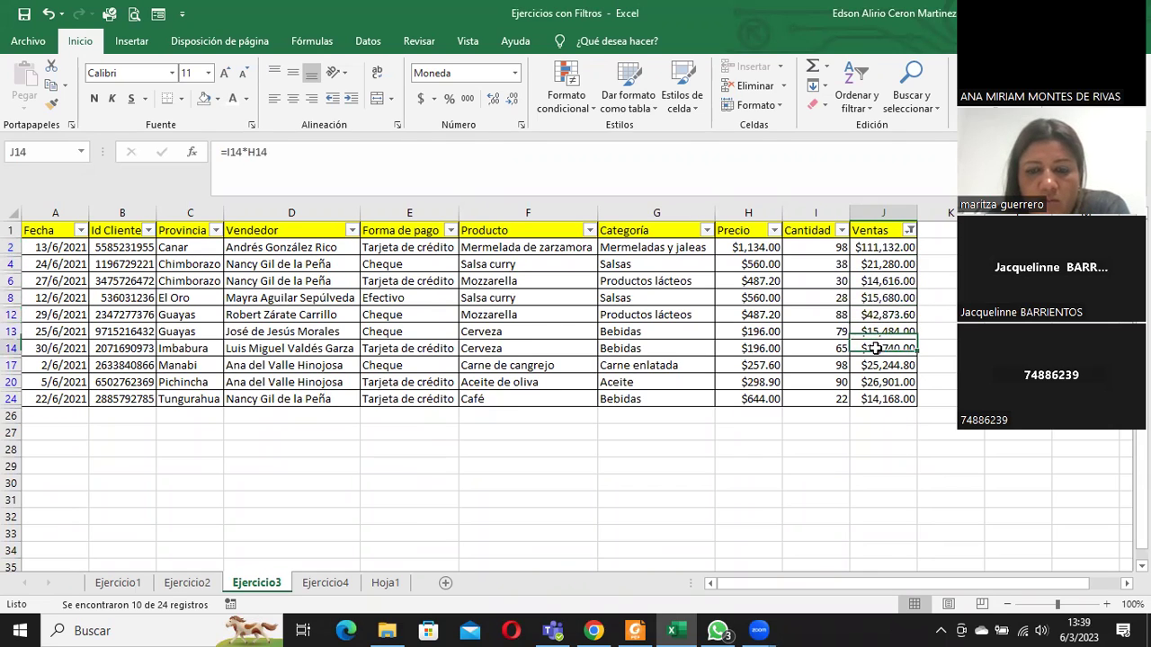
left_click(874, 365)
left_click(875, 382)
left_click(875, 399)
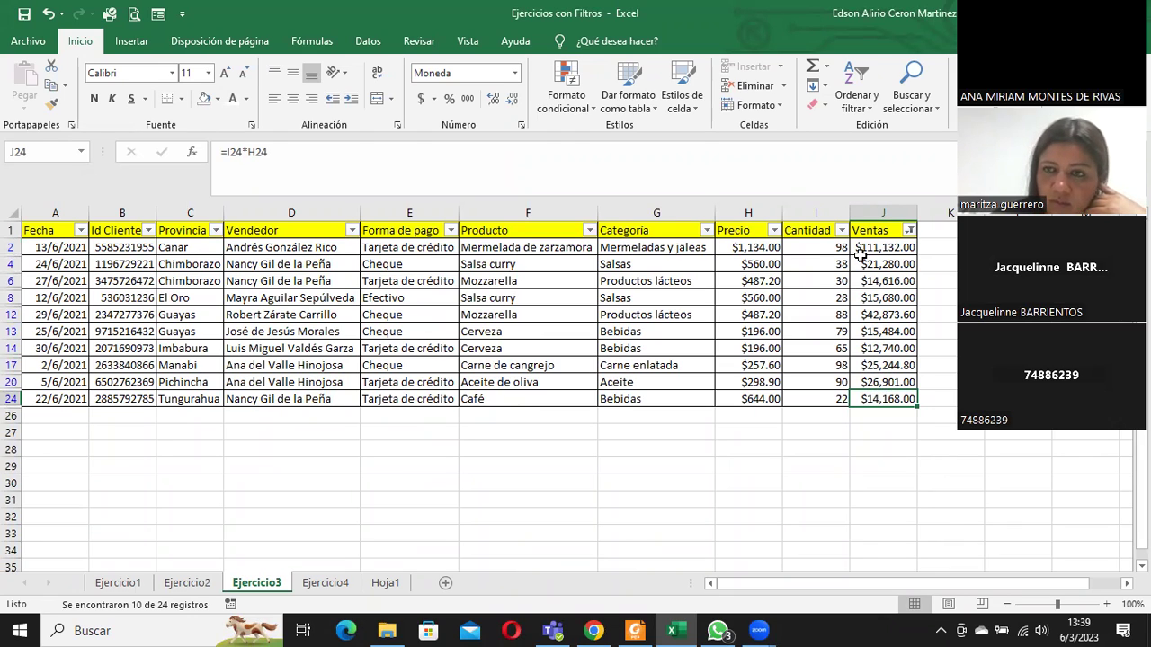
left_click_drag(863, 247, 885, 400)
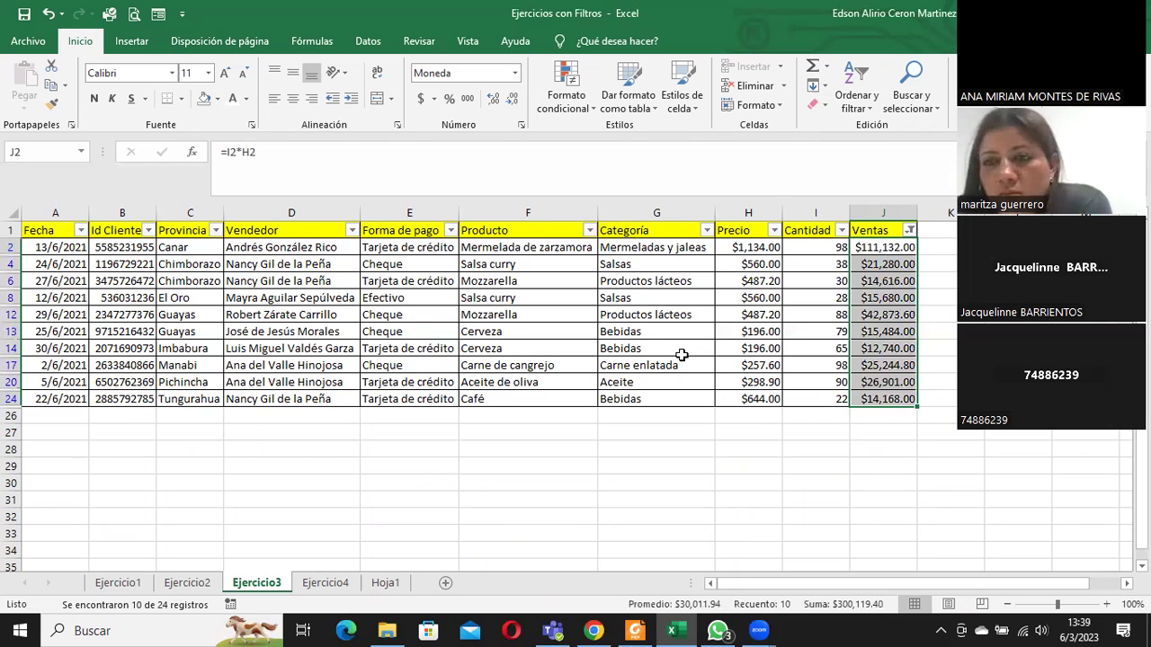
Step: Clear the top-10 Ventas filter and start a new Diez mejores filter
left_click(910, 230)
left_click(796, 332)
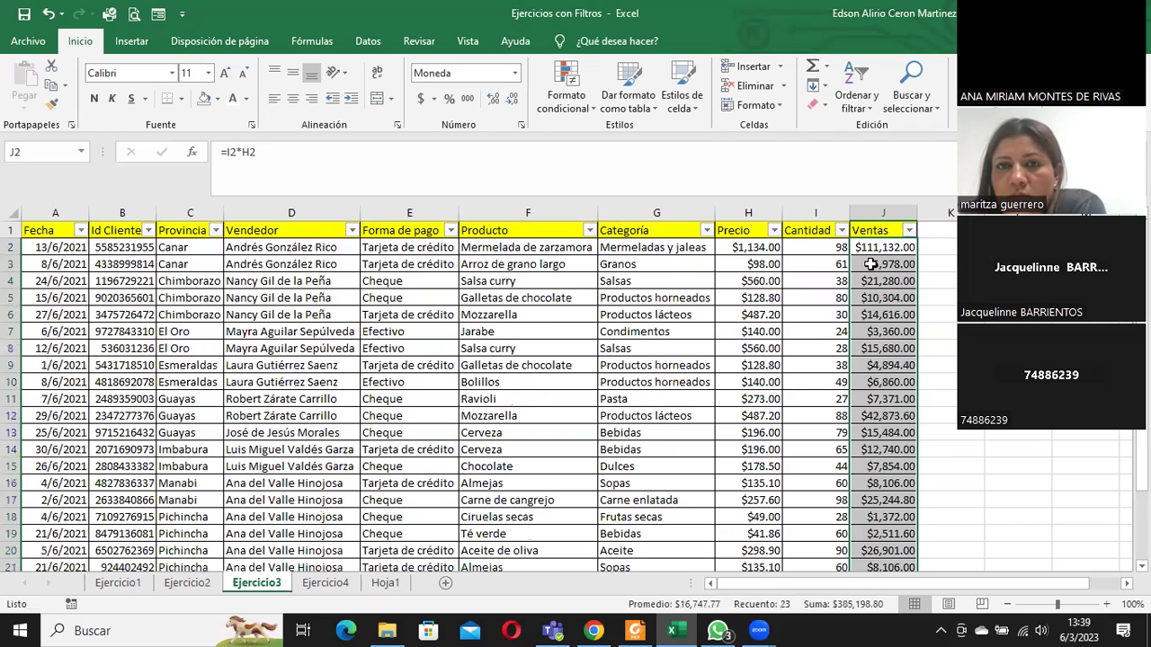
left_click(909, 231)
mouse_move(801, 371)
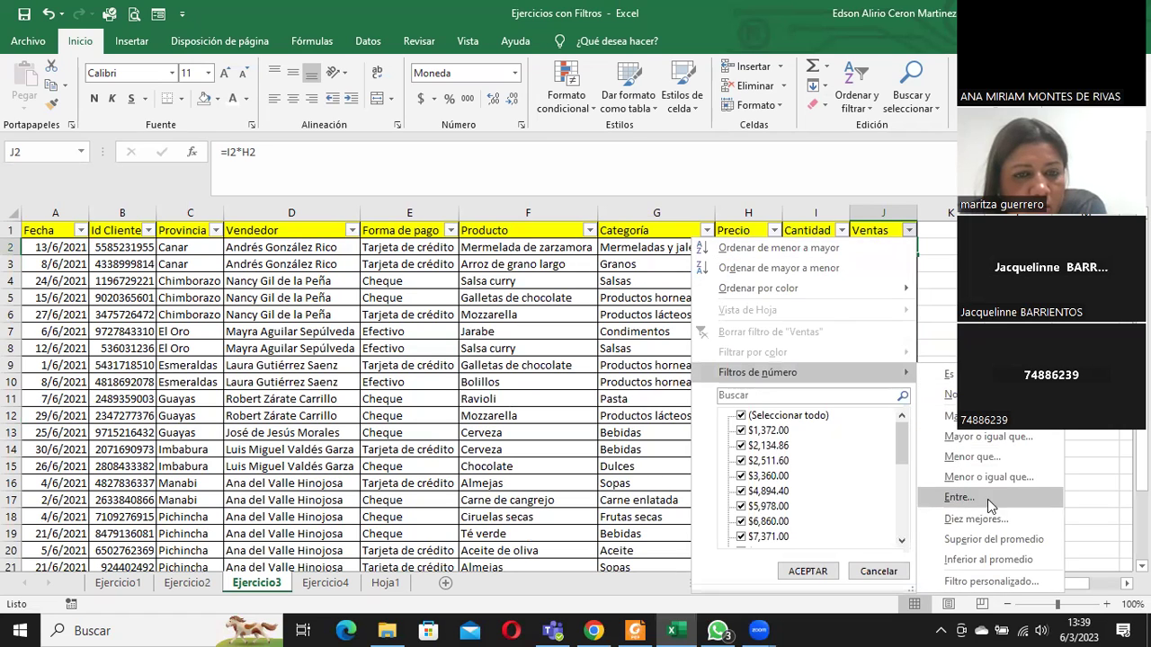
left_click(977, 520)
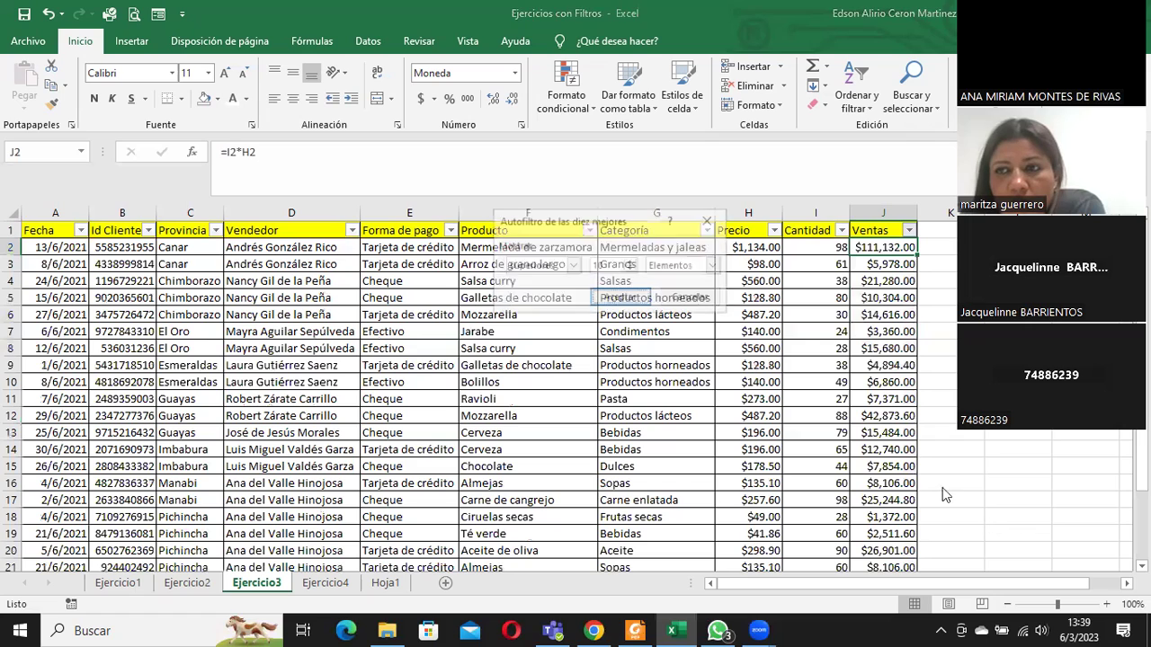
Step: Set the Top 10 filter to inferiores 10 Elementos and apply it
left_click(572, 266)
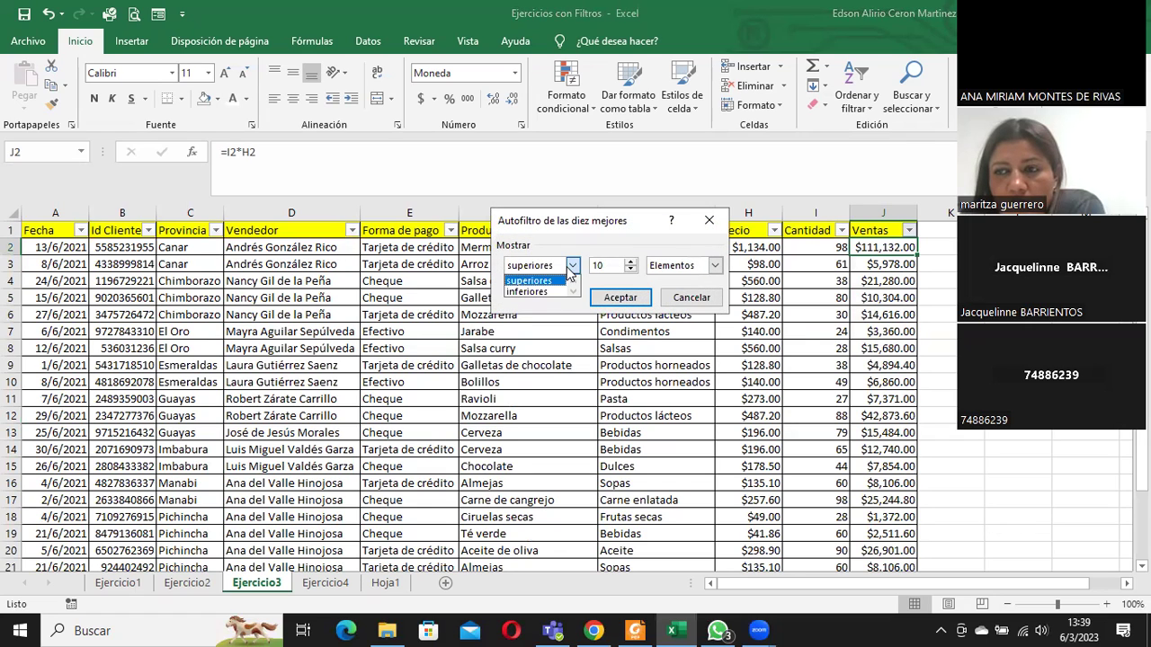
left_click(549, 291)
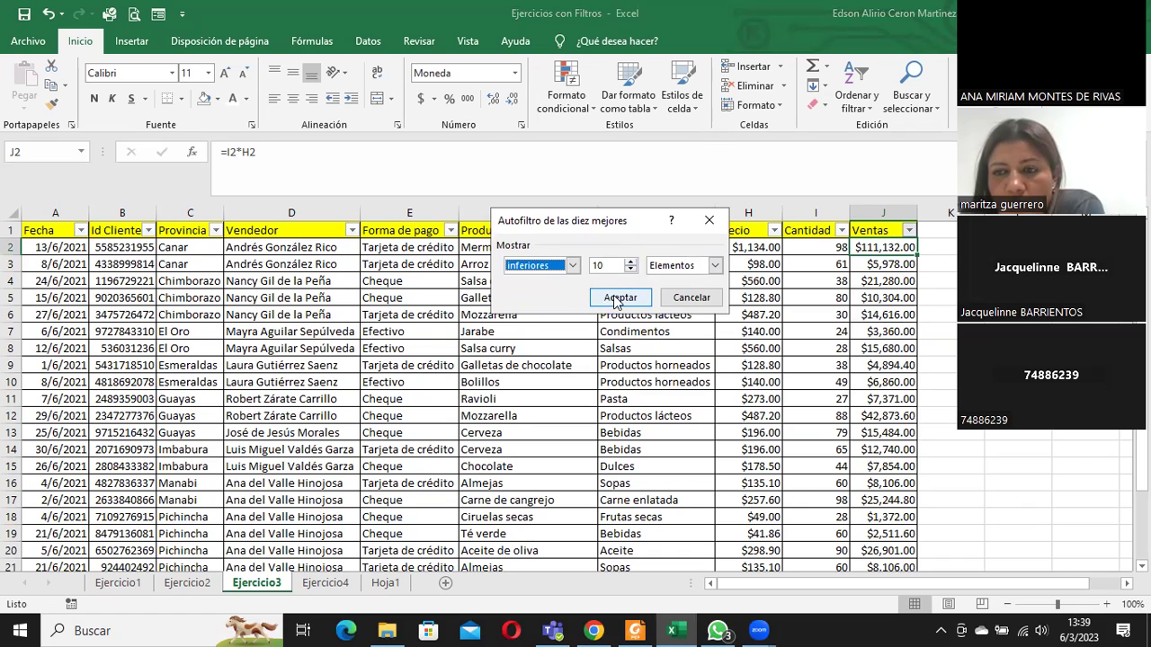
left_click(573, 266)
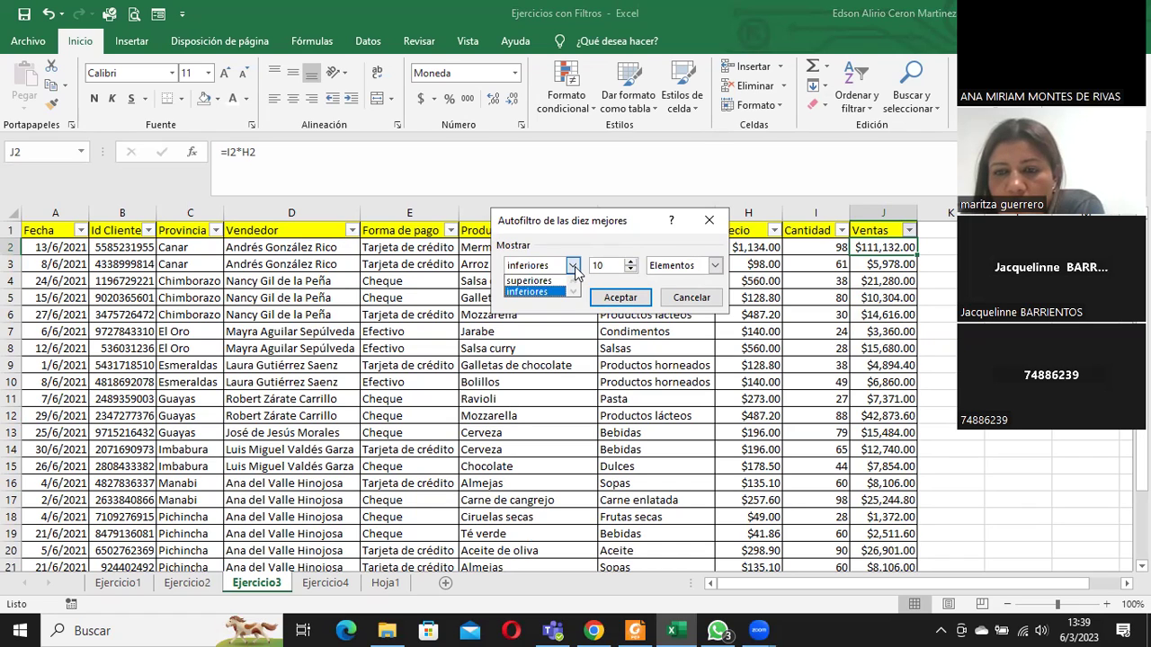
left_click(556, 276)
left_click(572, 266)
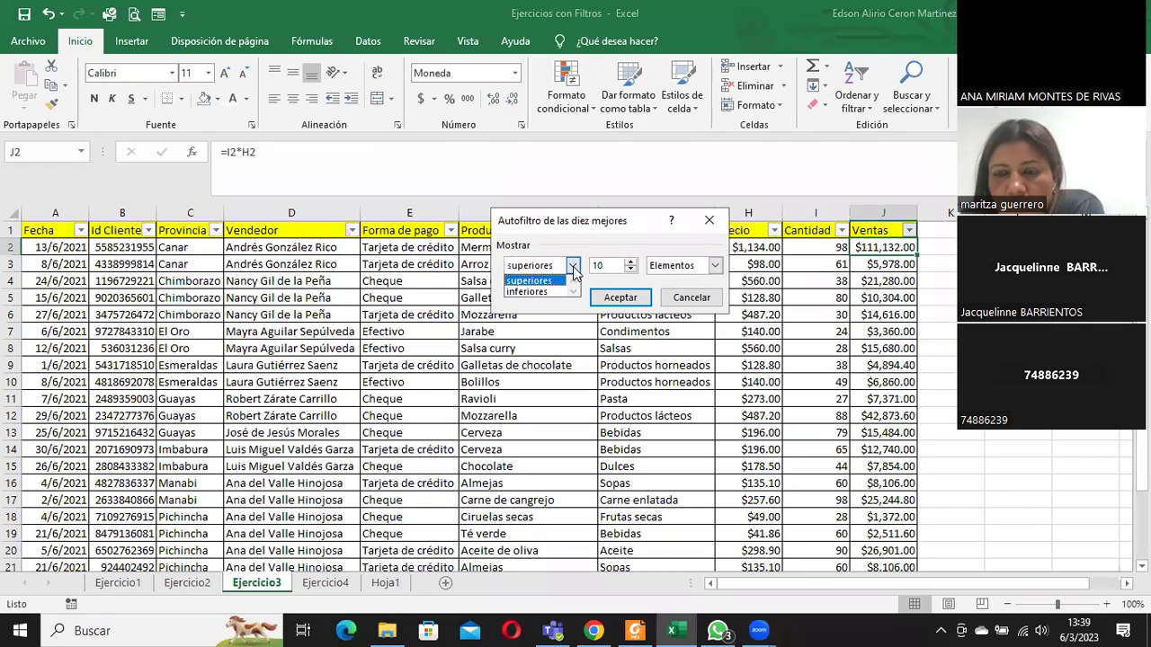
left_click(530, 292)
left_click(620, 298)
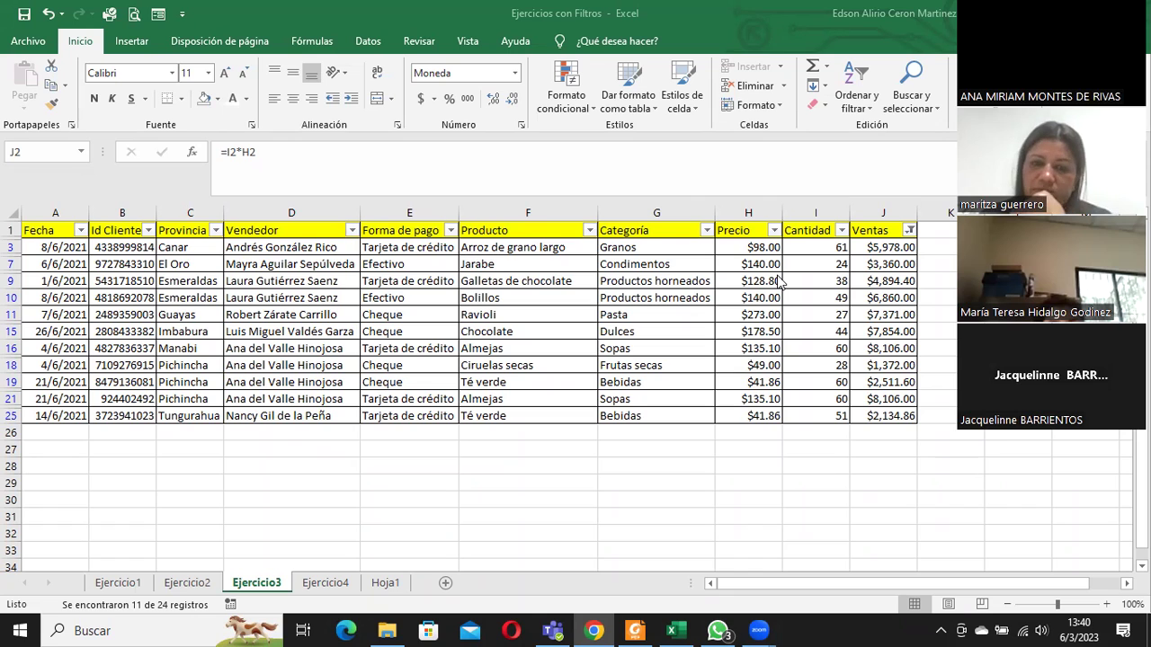
left_click(910, 235)
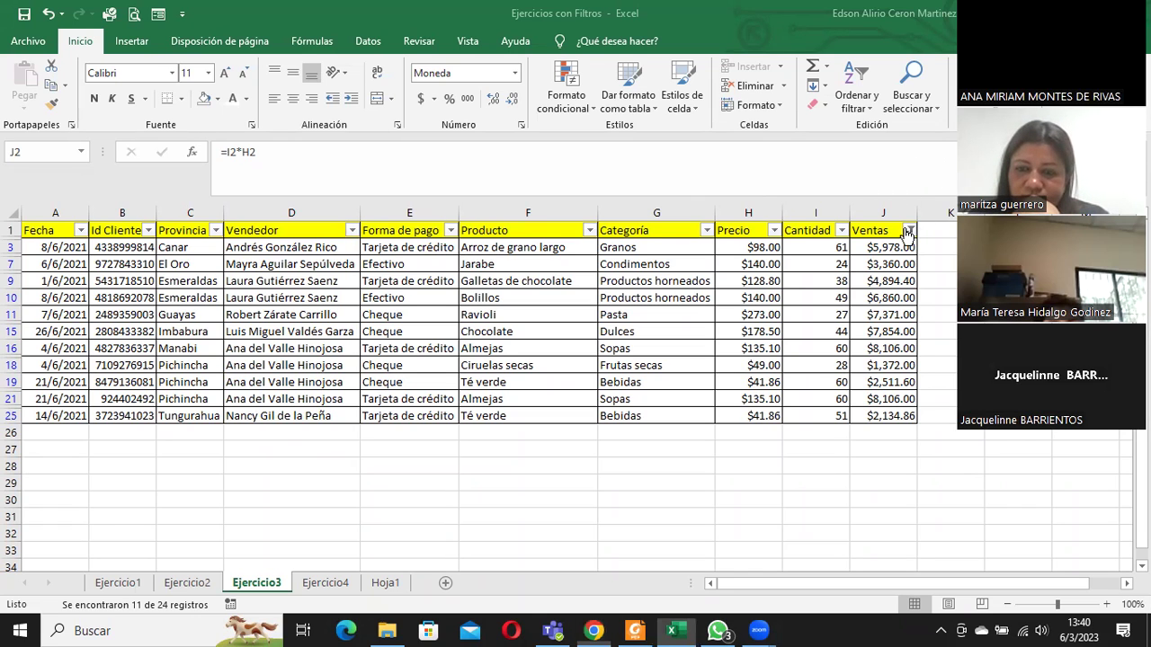
Step: Go to the Ejercicio4 sheet, briefly revisiting Ejercicio3 before returning
left_click(336, 590)
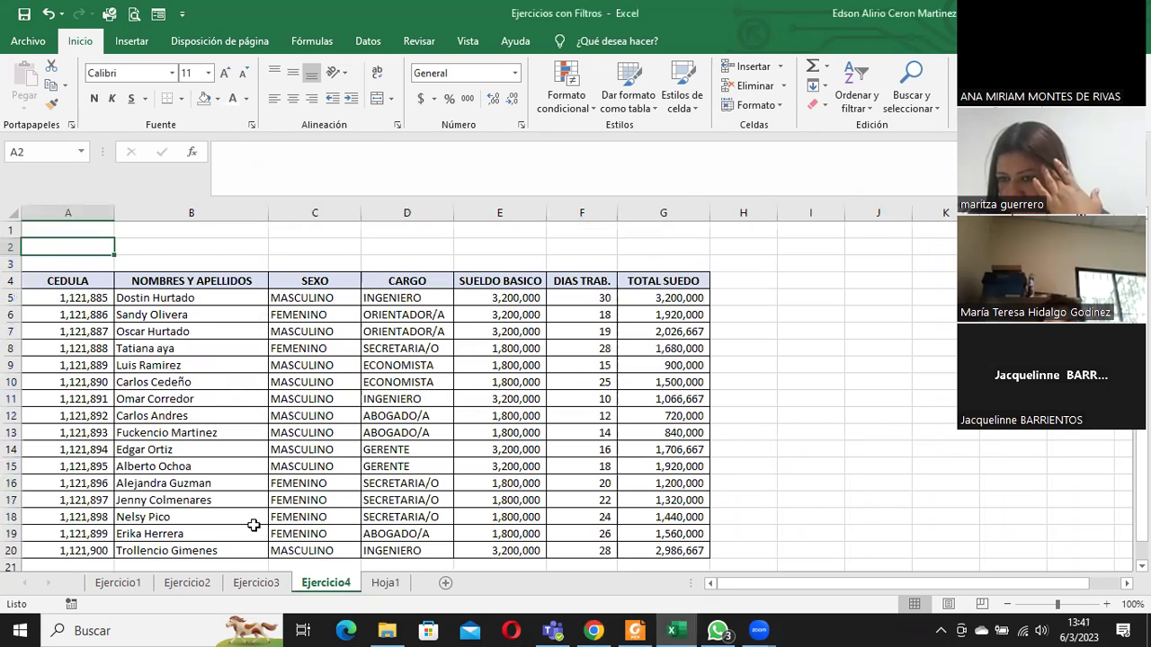
left_click(257, 584)
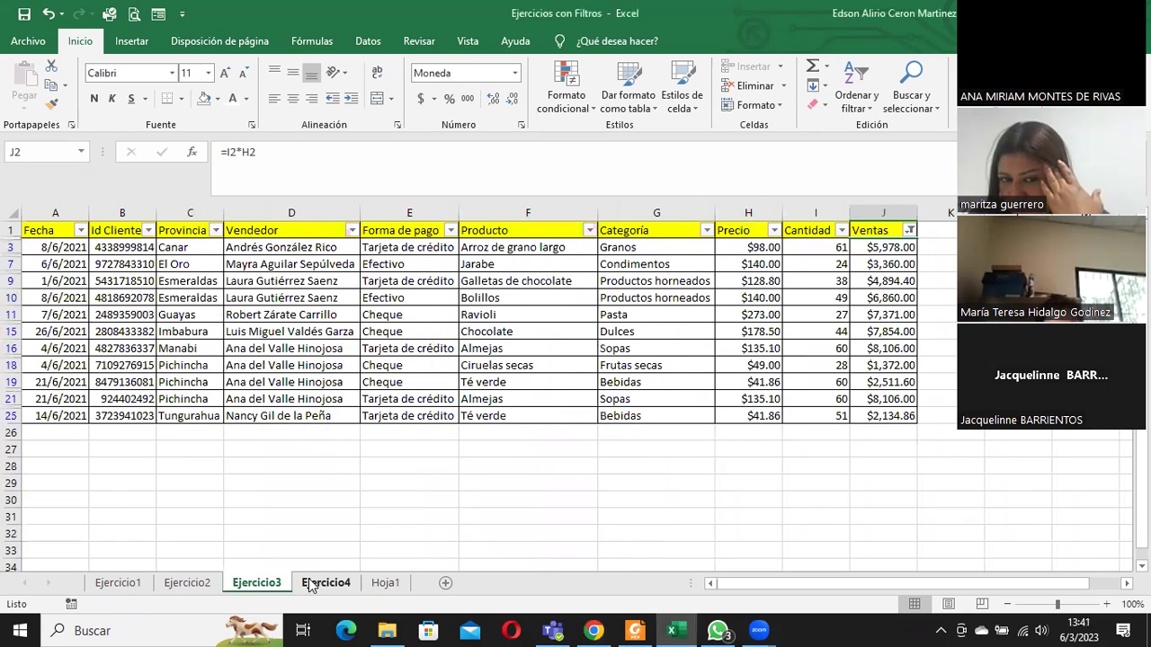
left_click(323, 585)
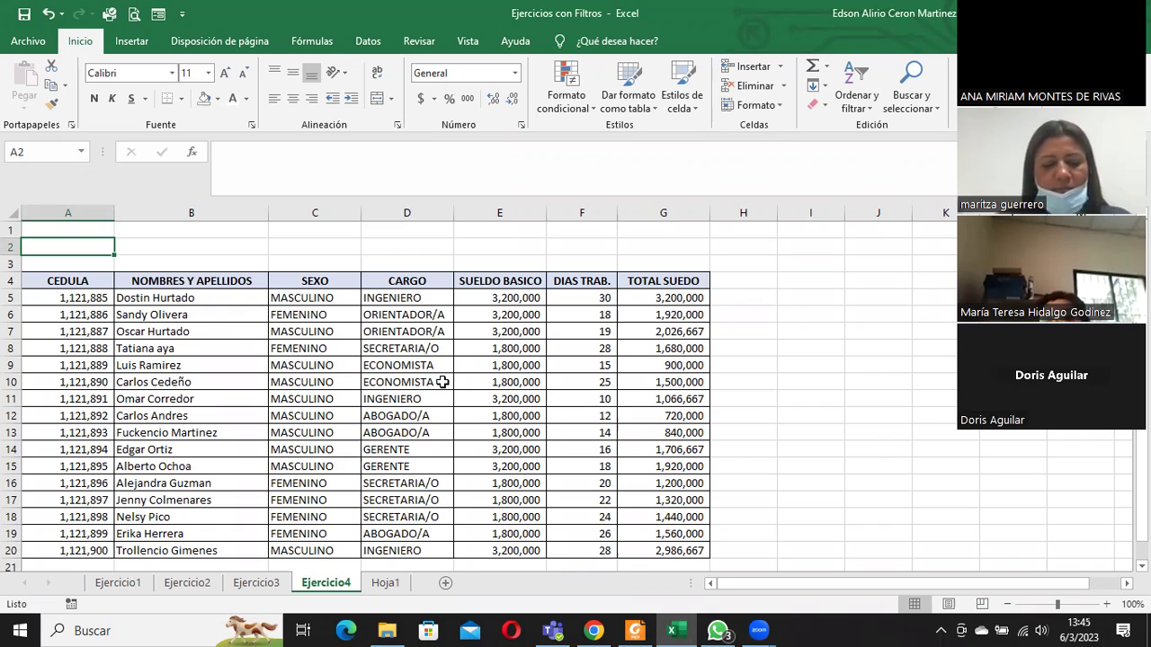
Step: Inspect G12's total salary formula, cancel the accidental edit, and select the CARGO heading
left_click(622, 415)
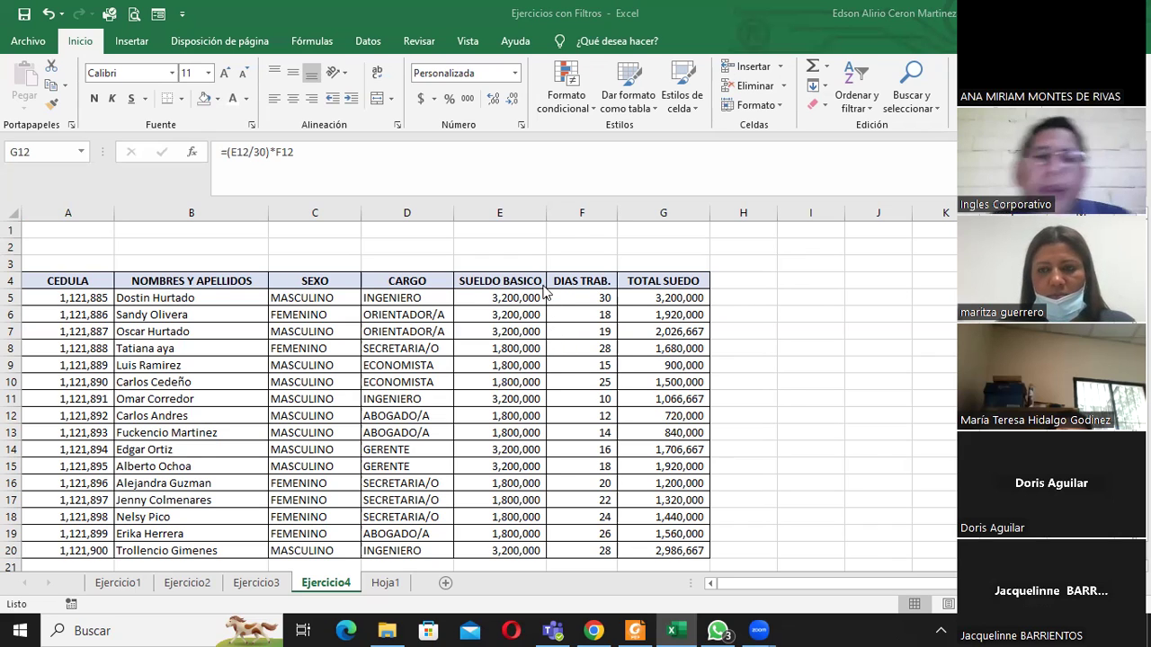
key("F2")
key("Home")
type("=")
left_click(413, 281)
key("Escape")
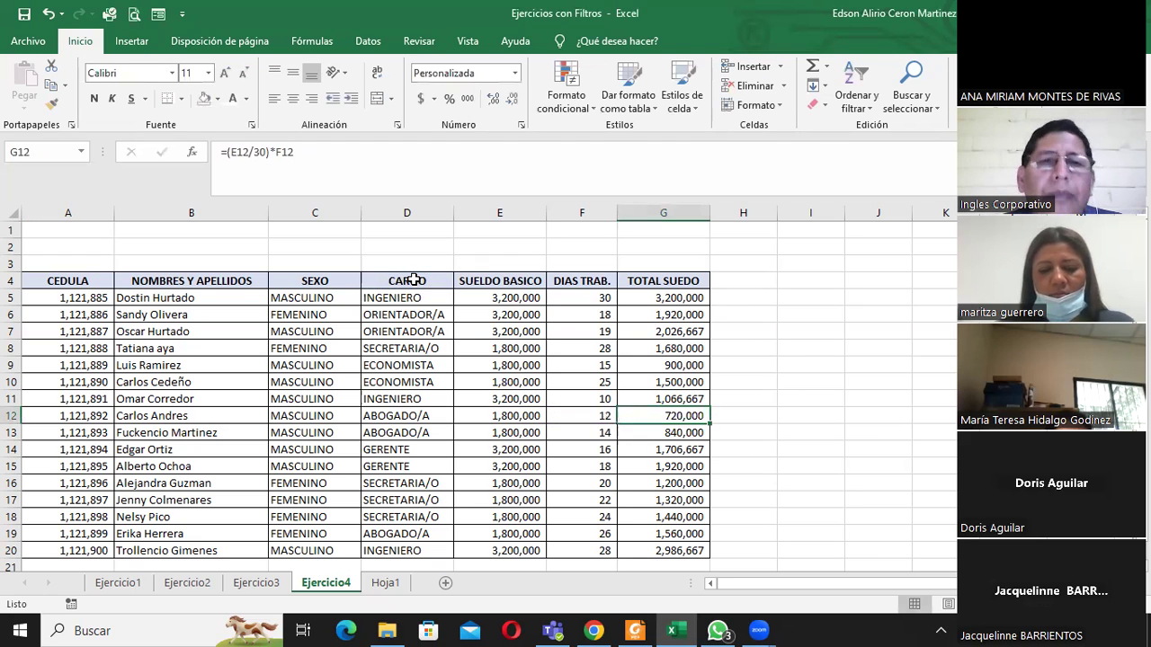
left_click(413, 280)
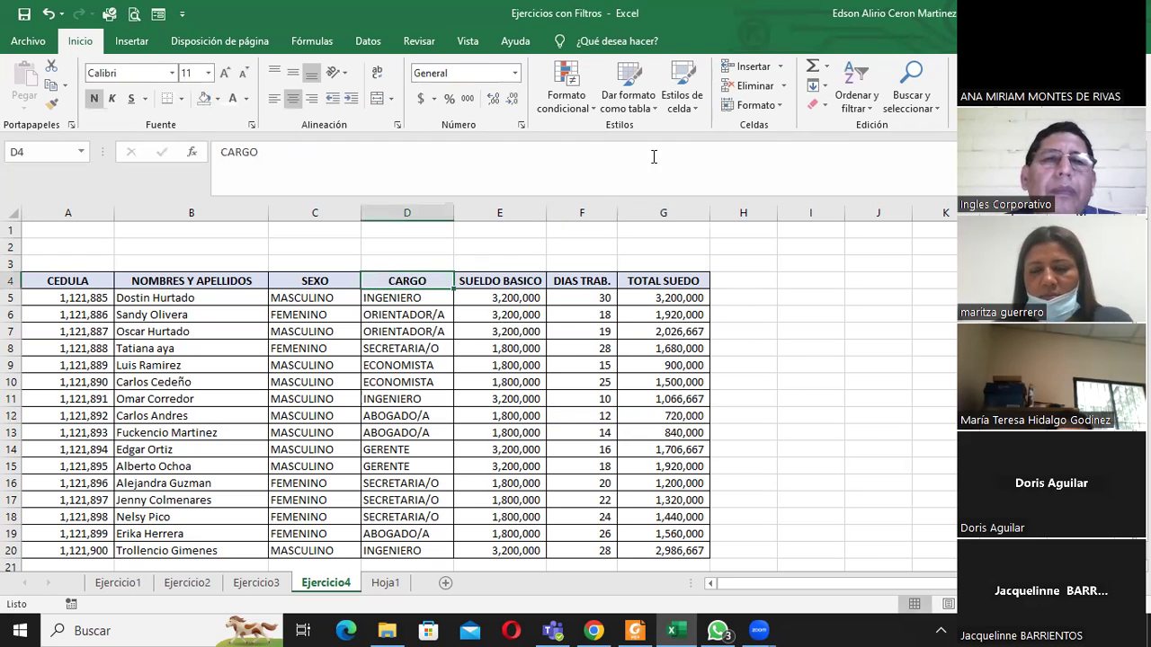
left_click(856, 97)
left_click(872, 188)
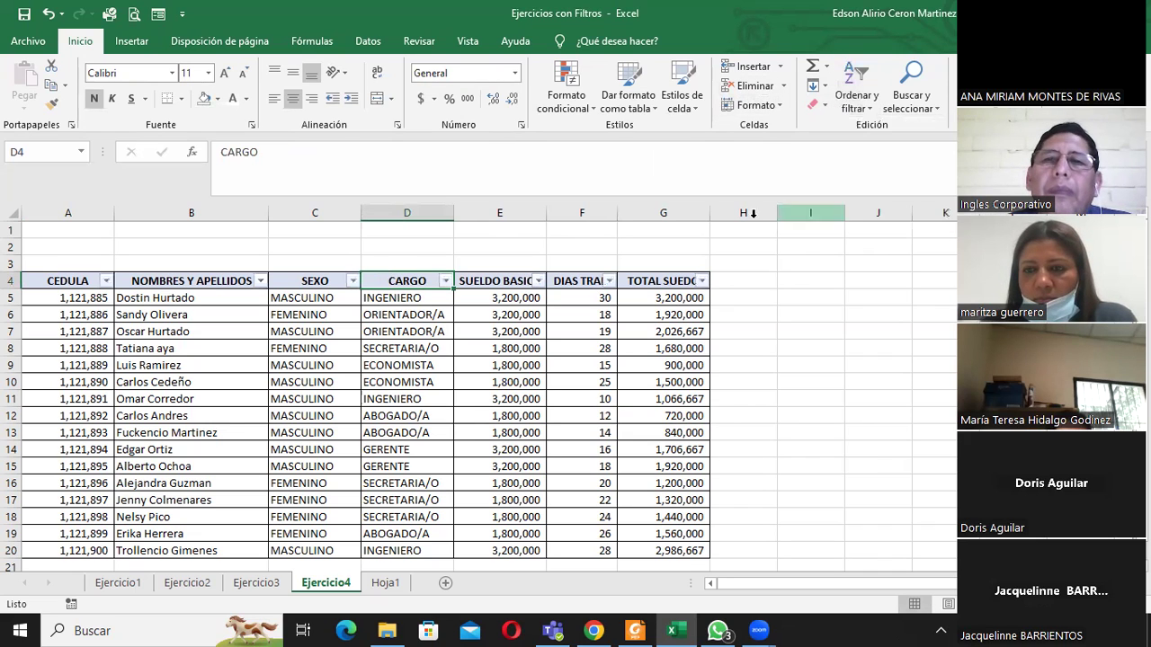
left_click(445, 281)
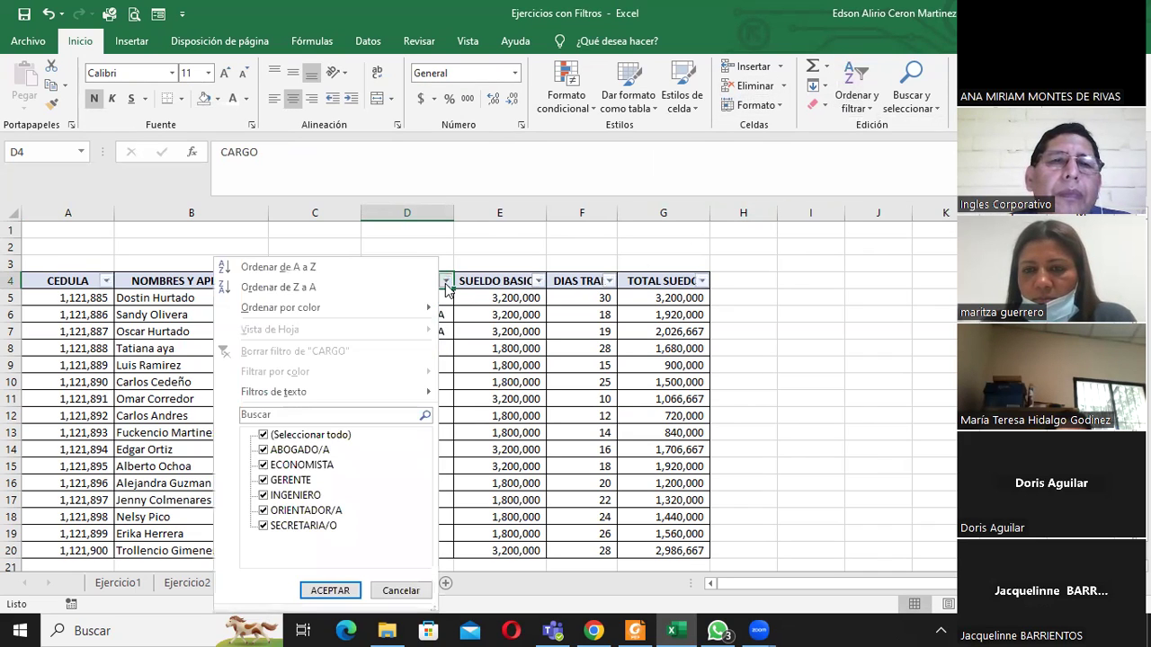
left_click(326, 435)
left_click(295, 496)
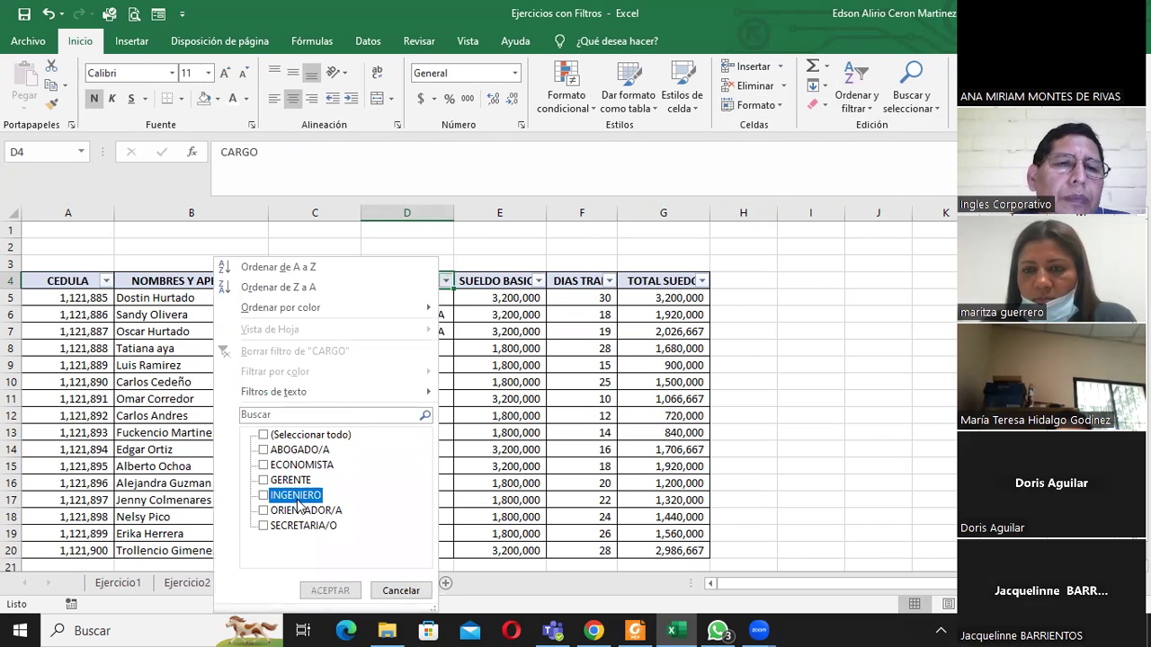
left_click(328, 590)
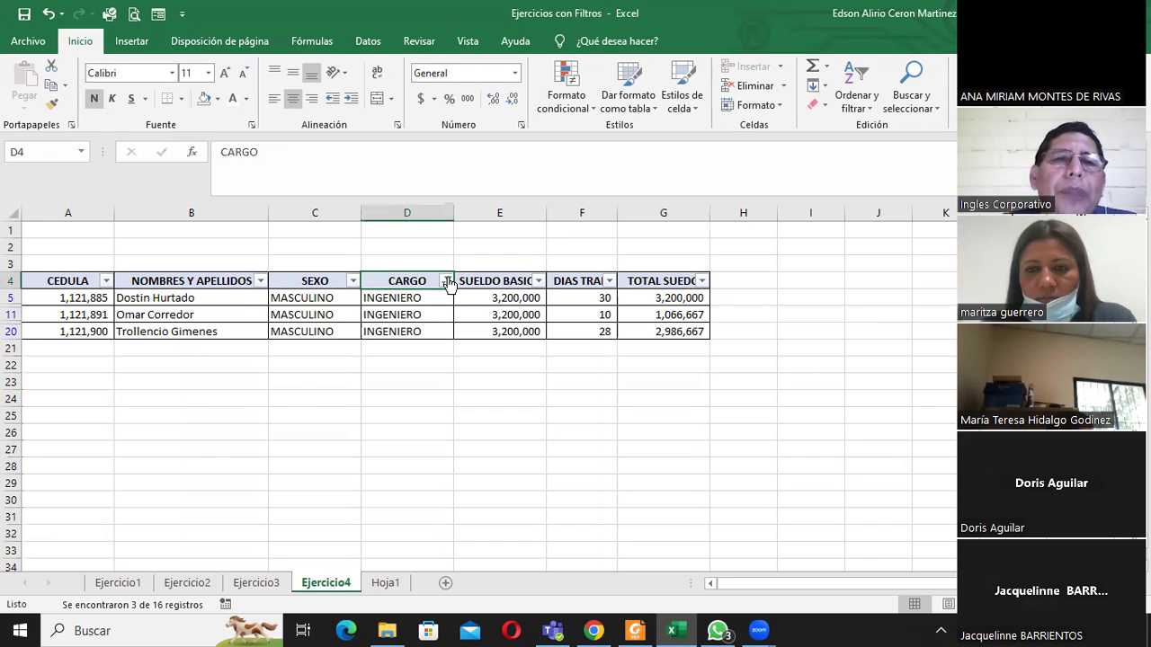
left_click(447, 281)
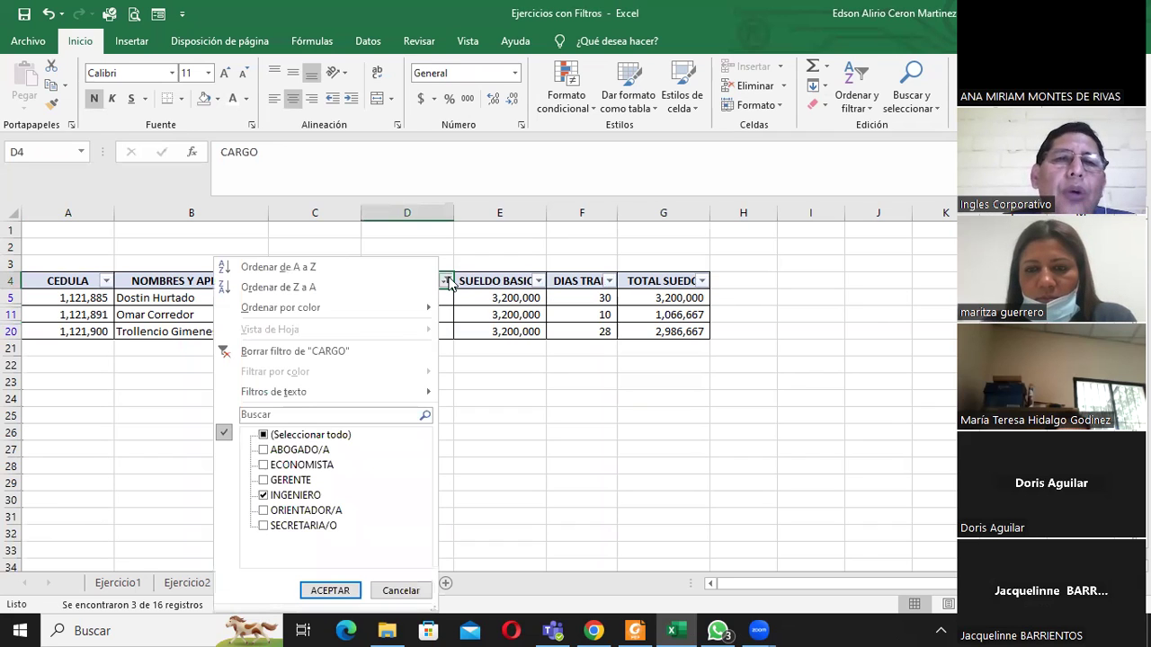
left_click(305, 352)
scroll(325, 403, "down", 4)
scroll(324, 404, "up", 4)
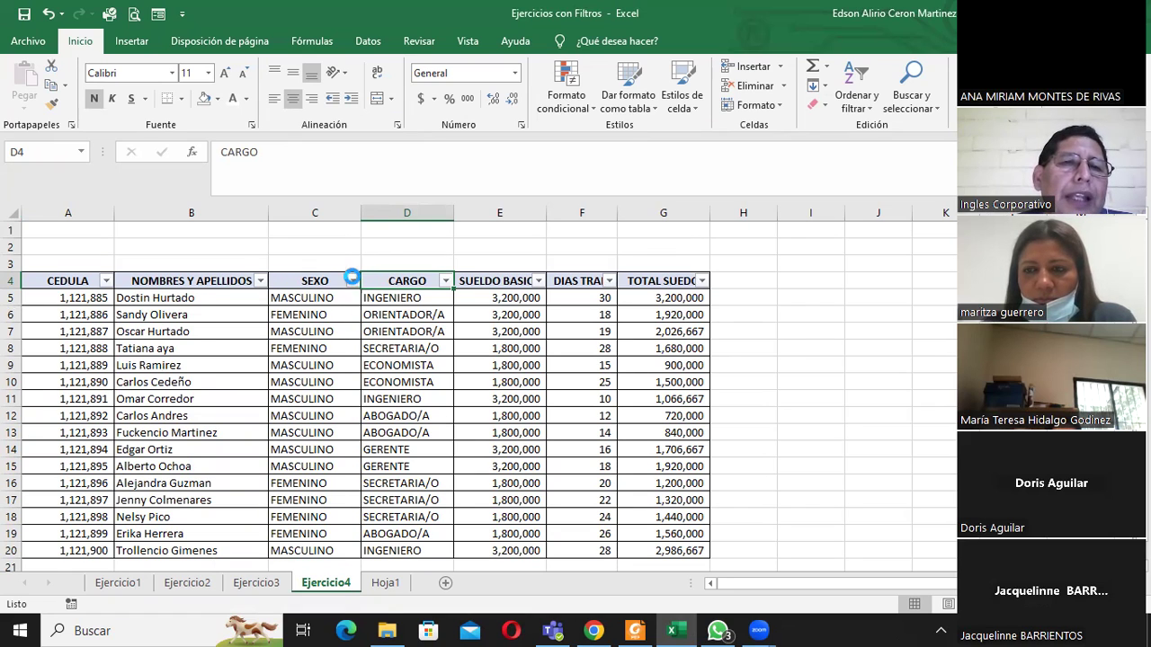
Step: Filter SEXO to FEMENINO only and select the filtered rows' basic salaries
left_click(352, 281)
left_click(243, 436)
left_click(206, 464)
left_click(209, 462)
left_click(206, 451)
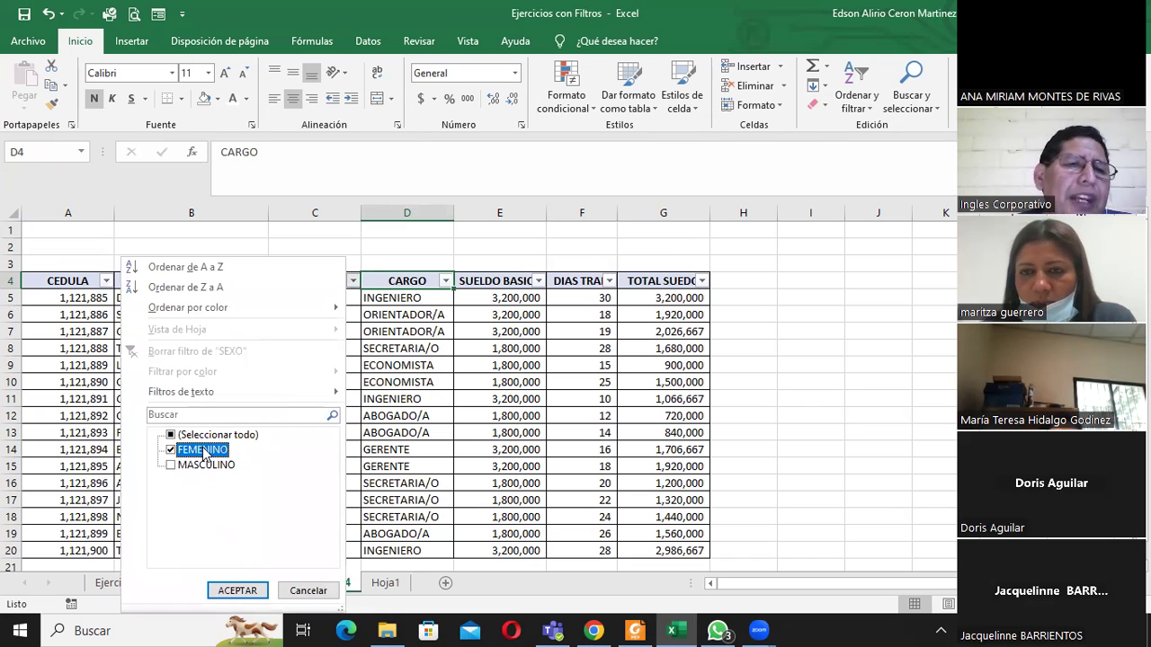
left_click(245, 590)
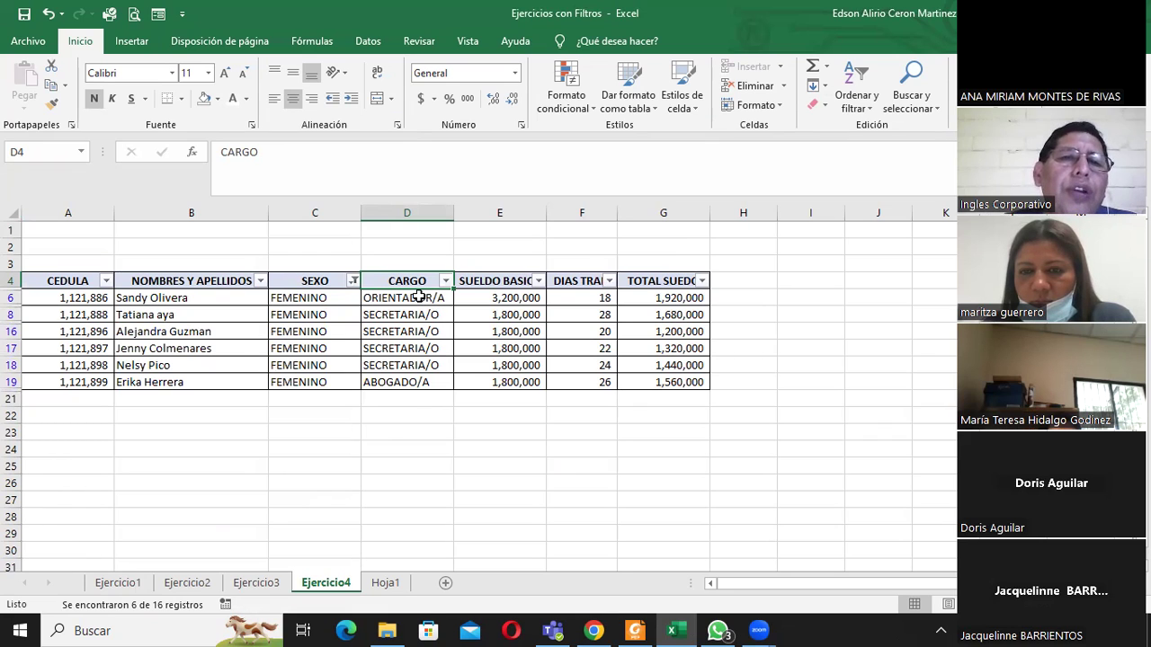
left_click(404, 310)
left_click(397, 385)
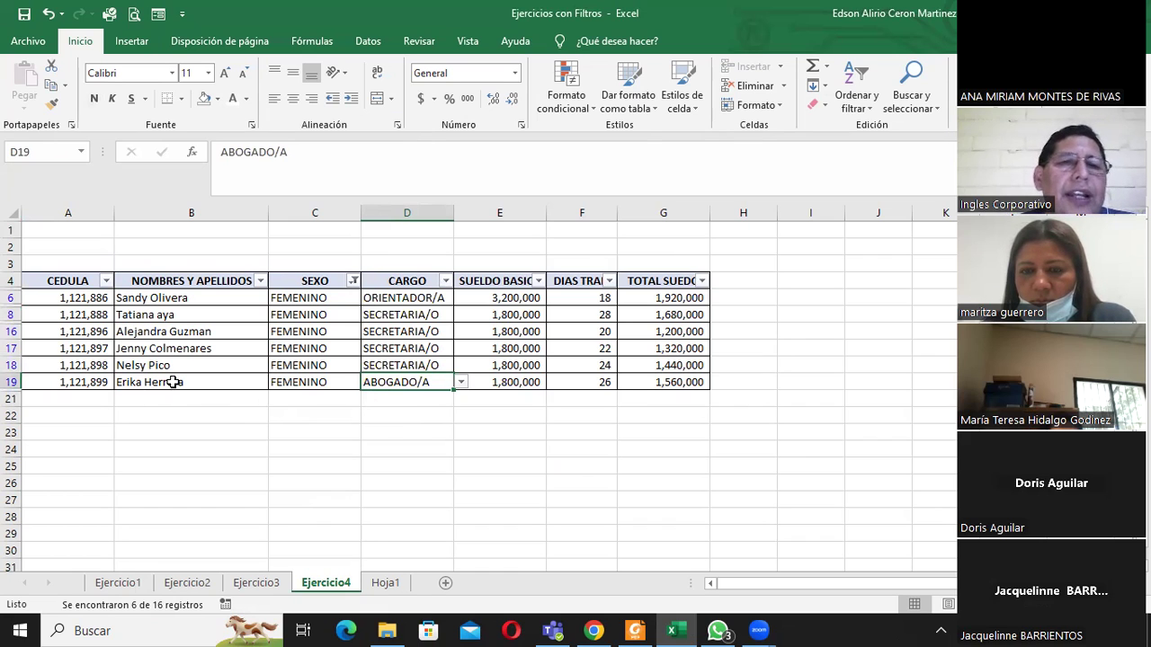
left_click_drag(513, 297, 532, 380)
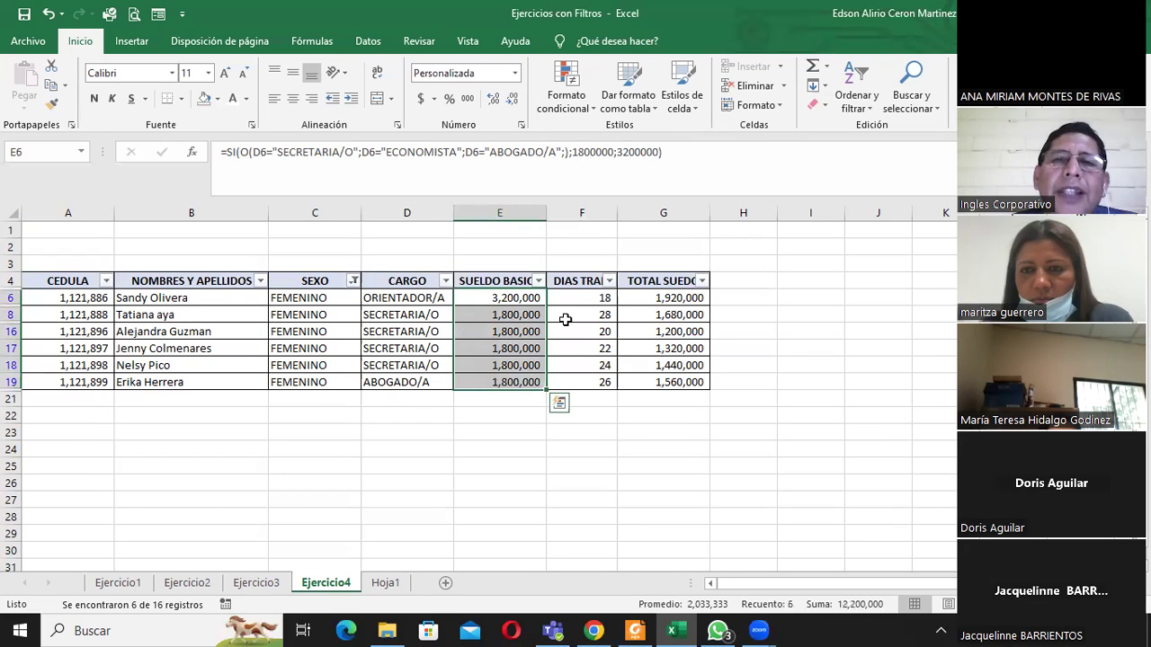
Step: Reselect all SEXO values so every employee row shows, then check formulas in G5 and G6
left_click(353, 280)
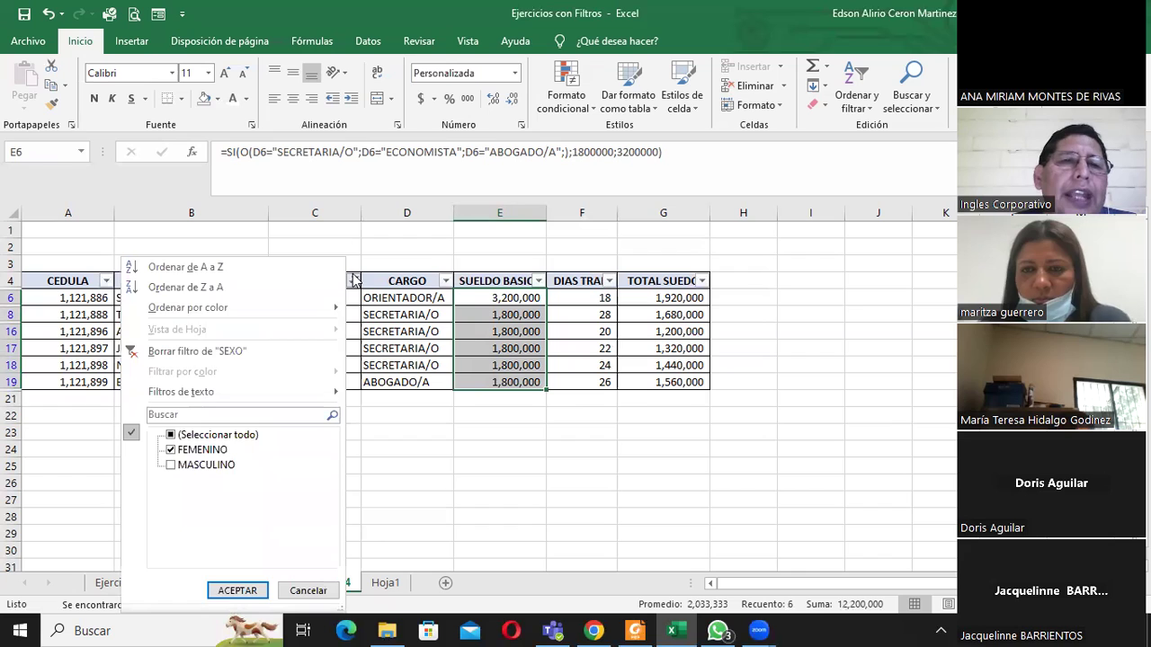
left_click(223, 435)
left_click(237, 590)
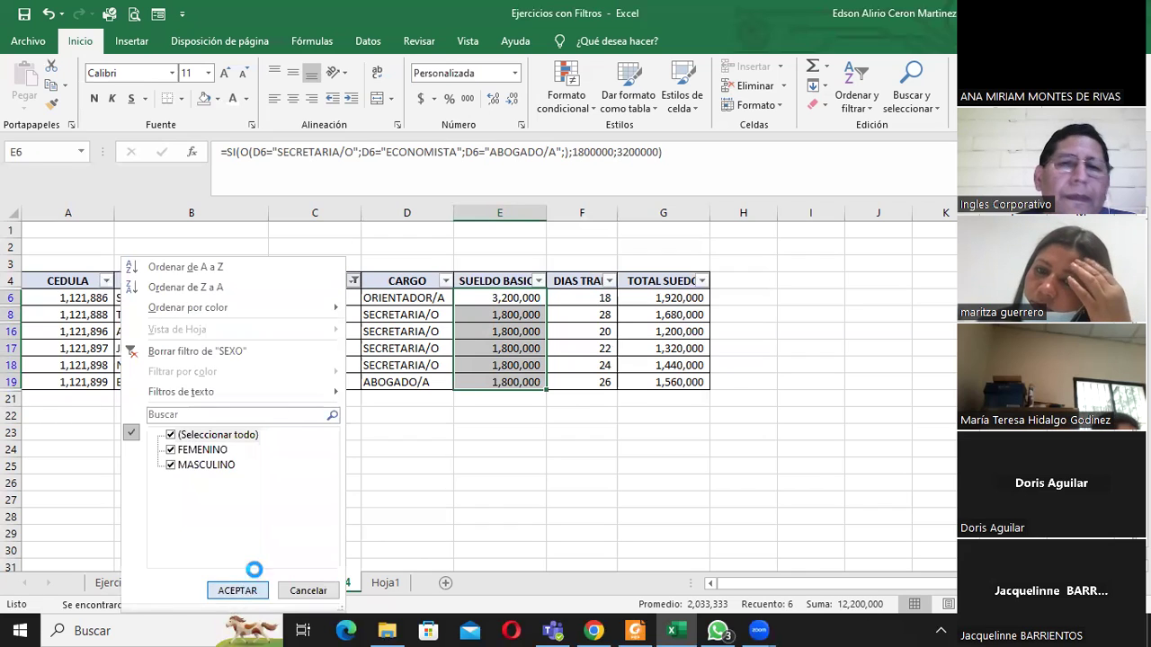
scroll(732, 363, "down", 4)
scroll(732, 363, "up", 2)
scroll(728, 361, "up", 2)
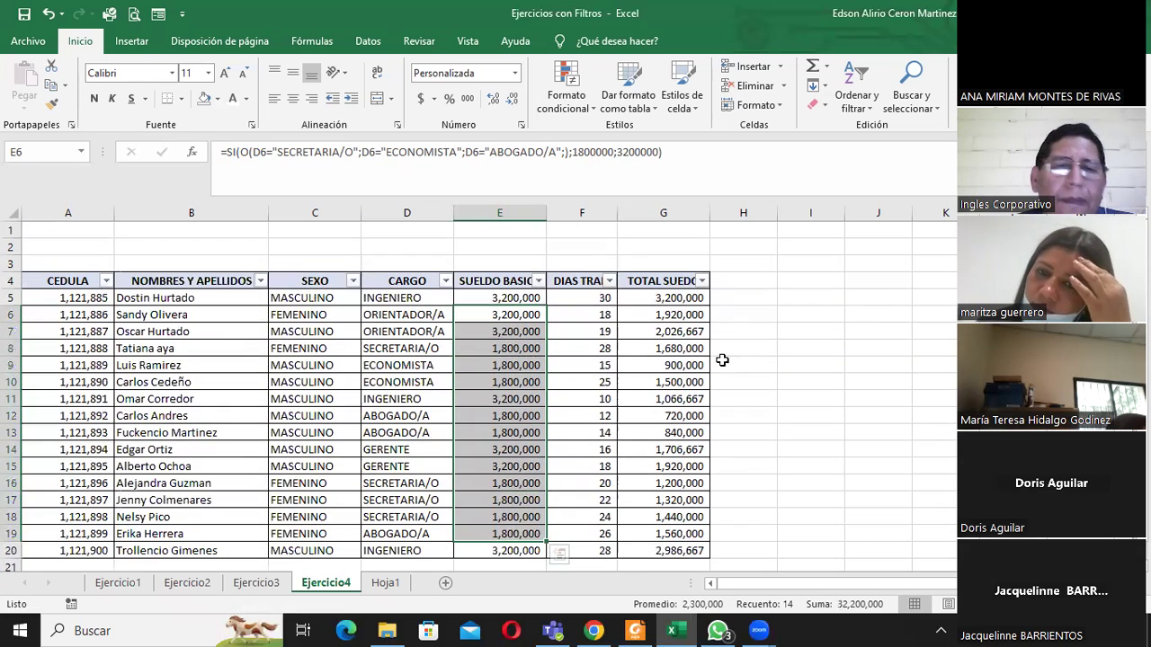
left_click(654, 315)
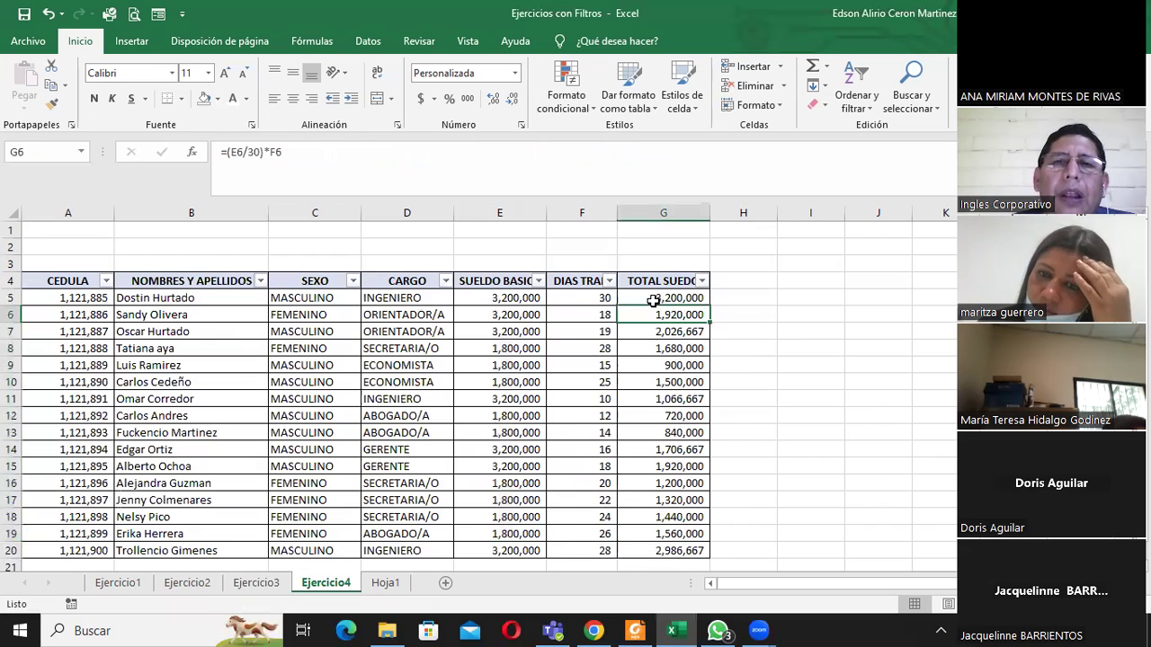
left_click(653, 297)
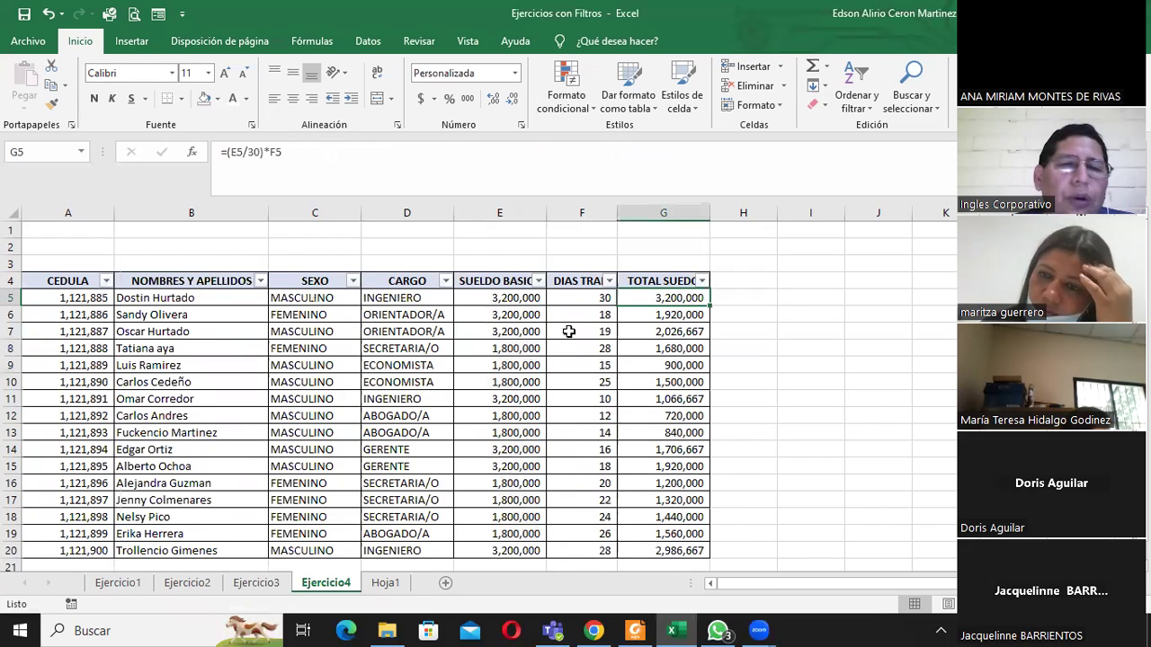
Step: Glance at the Ejercicio3 and Ejercicio2 sheets, then return to Ejercicio4
left_click(256, 583)
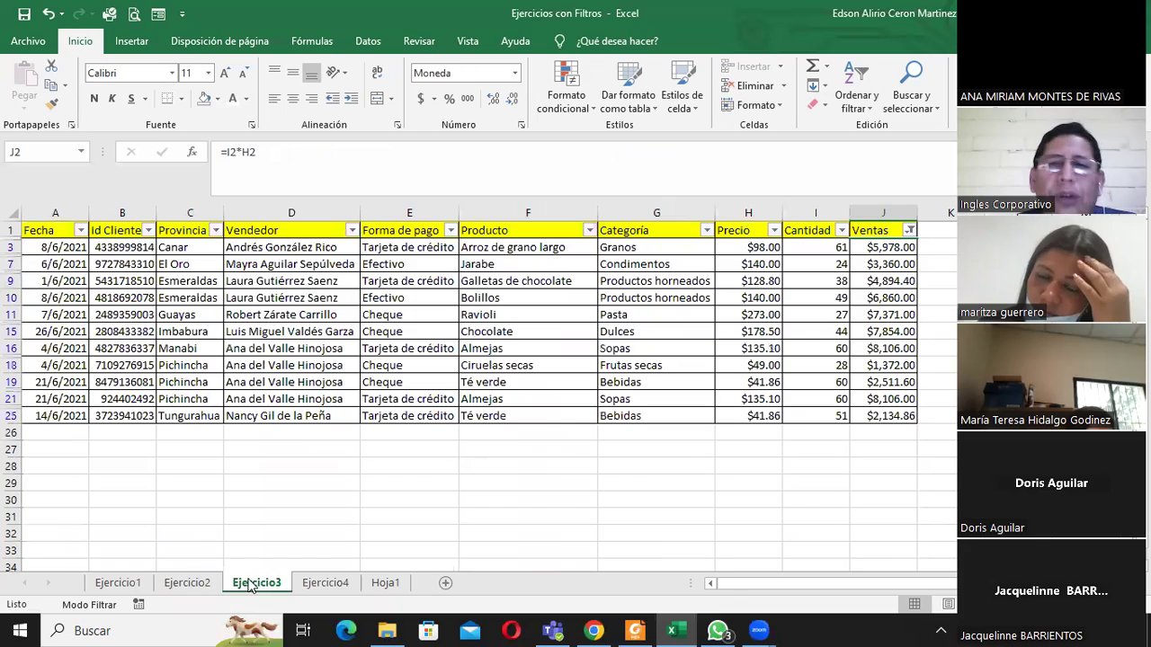
left_click(188, 583)
scroll(779, 337, "down", 6)
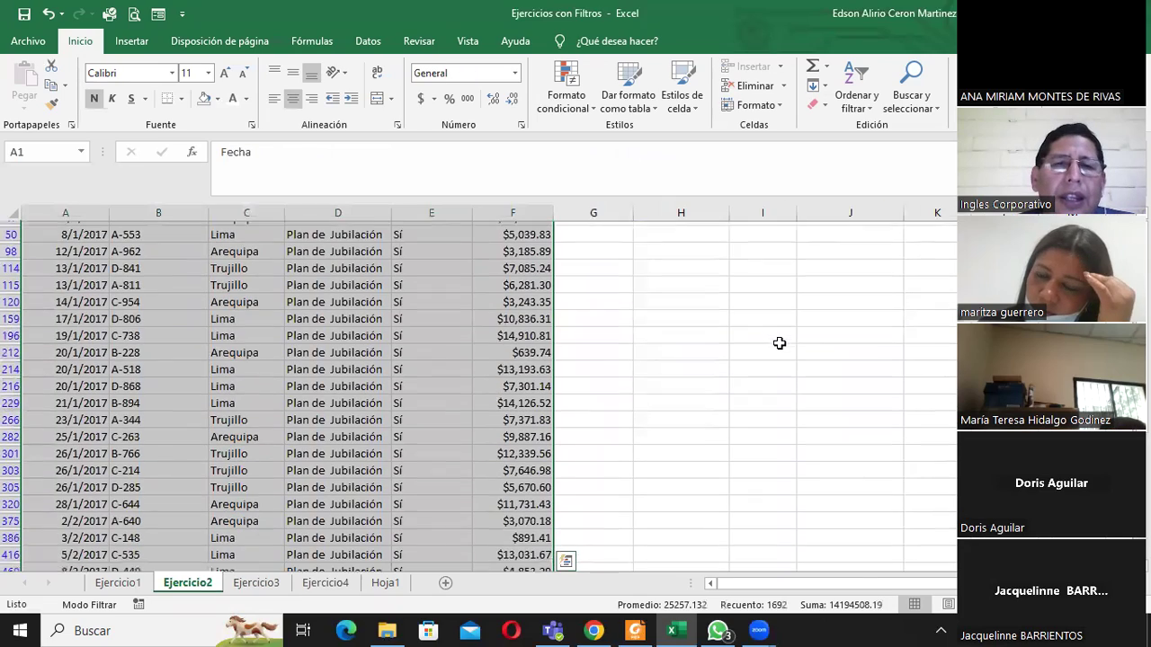
scroll(779, 335, "up", 5)
scroll(778, 335, "up", 3)
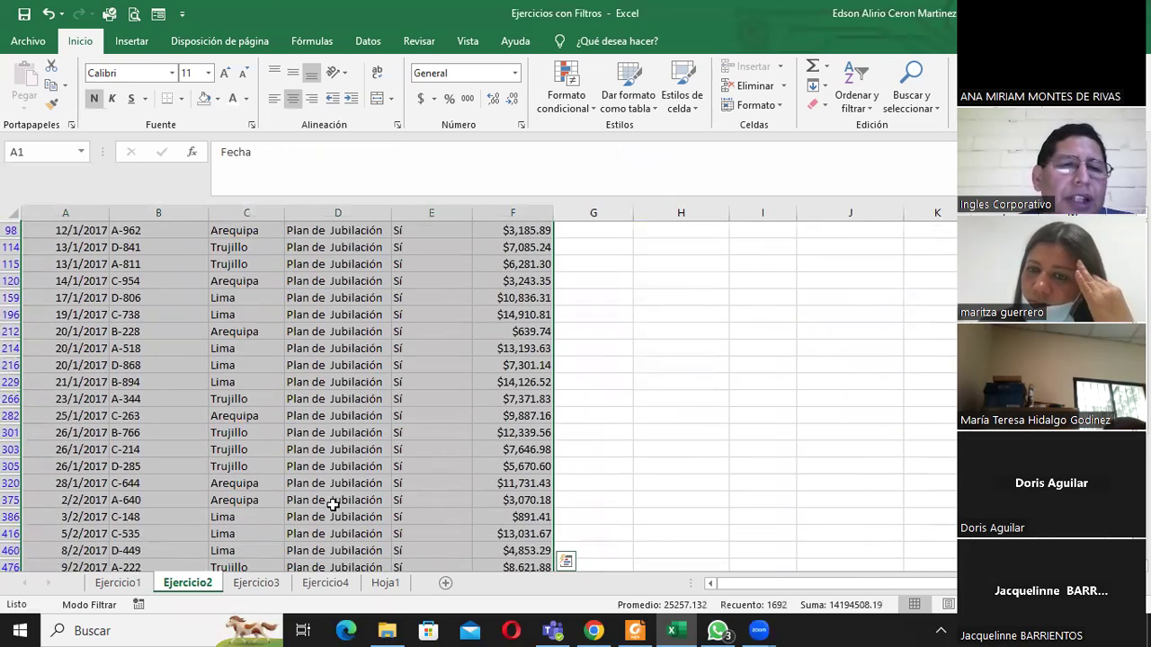
left_click(326, 582)
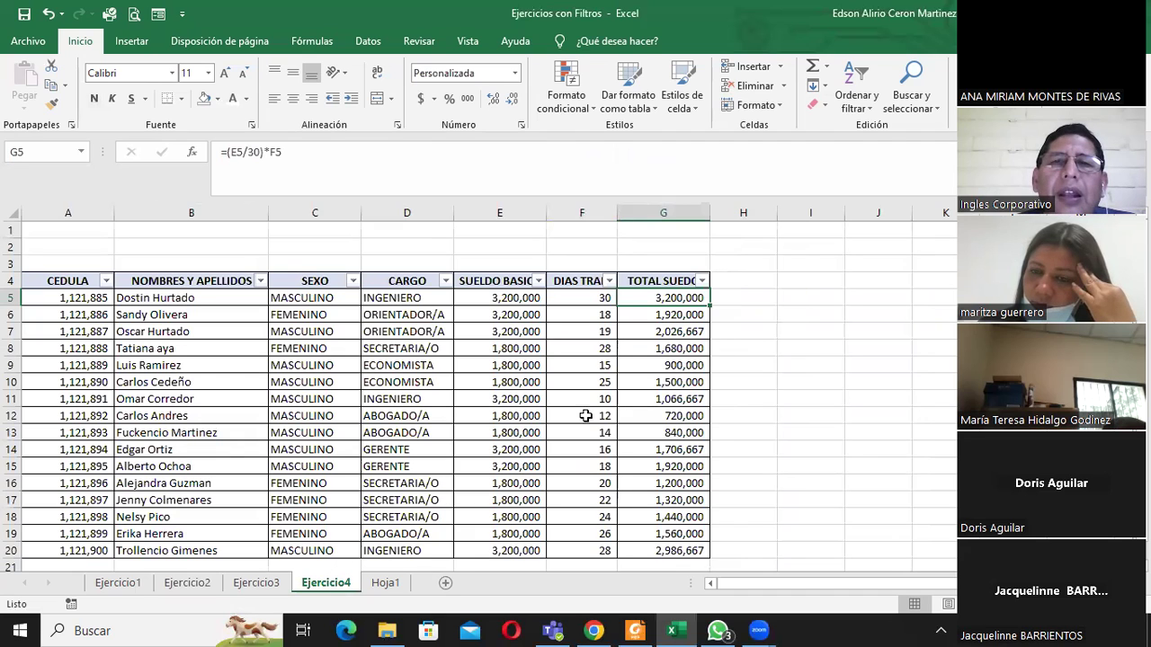
Step: Apply a 10 inferiores conditional format with light red fill to salary totals G5:G20
left_click_drag(664, 297, 665, 551)
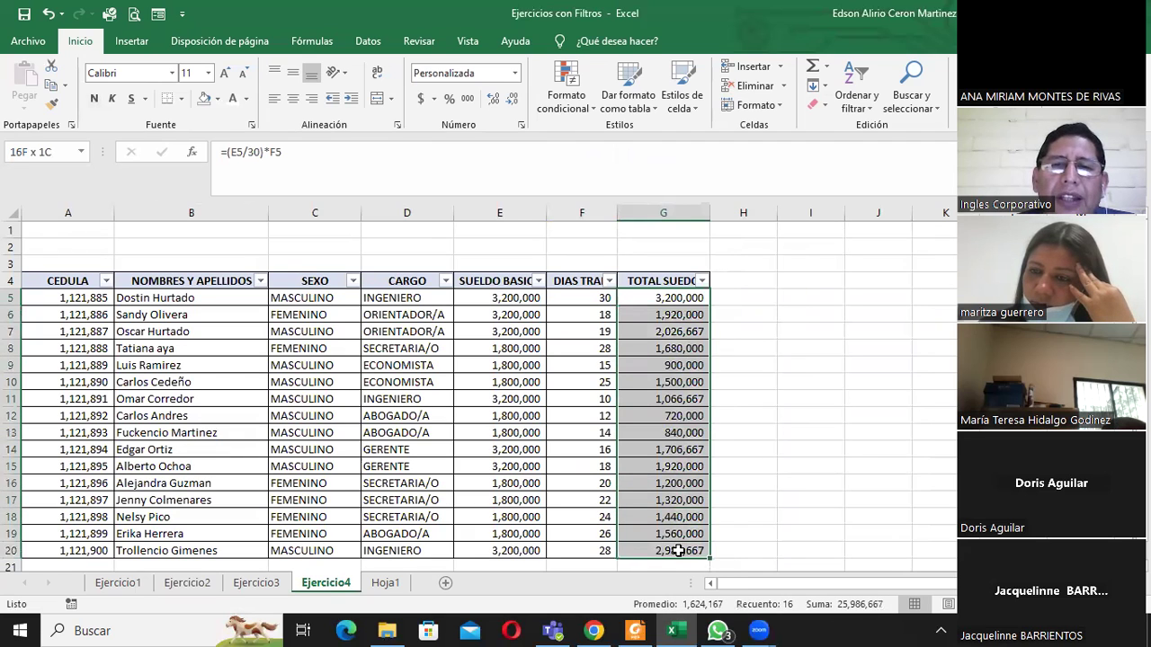
left_click(567, 100)
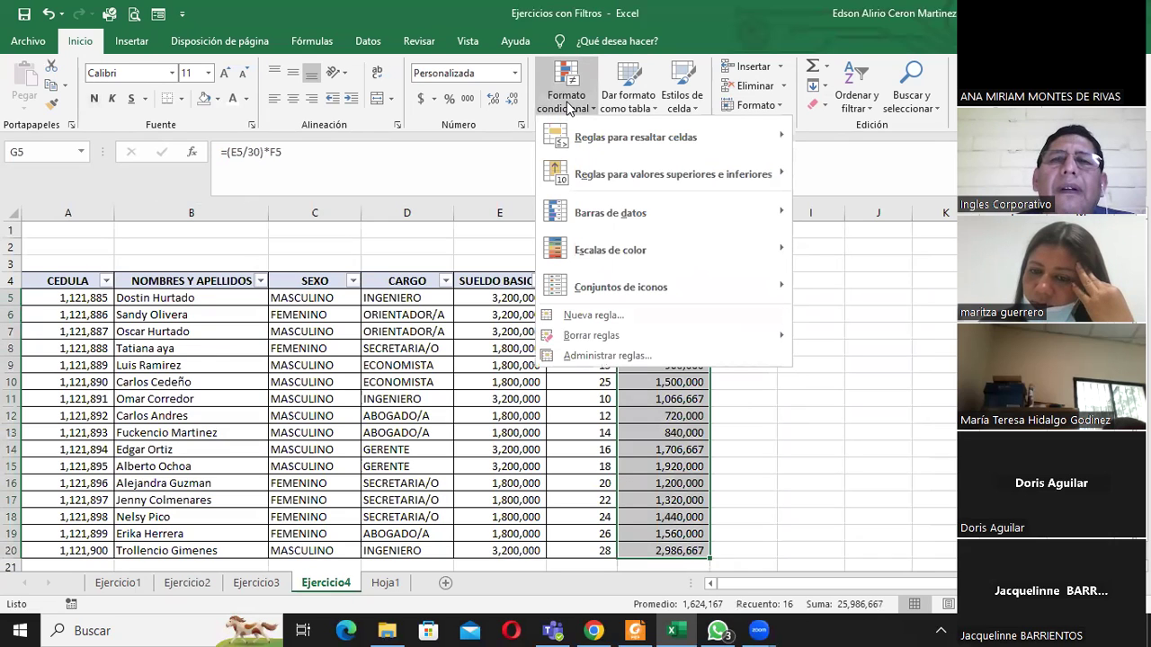
mouse_move(632, 186)
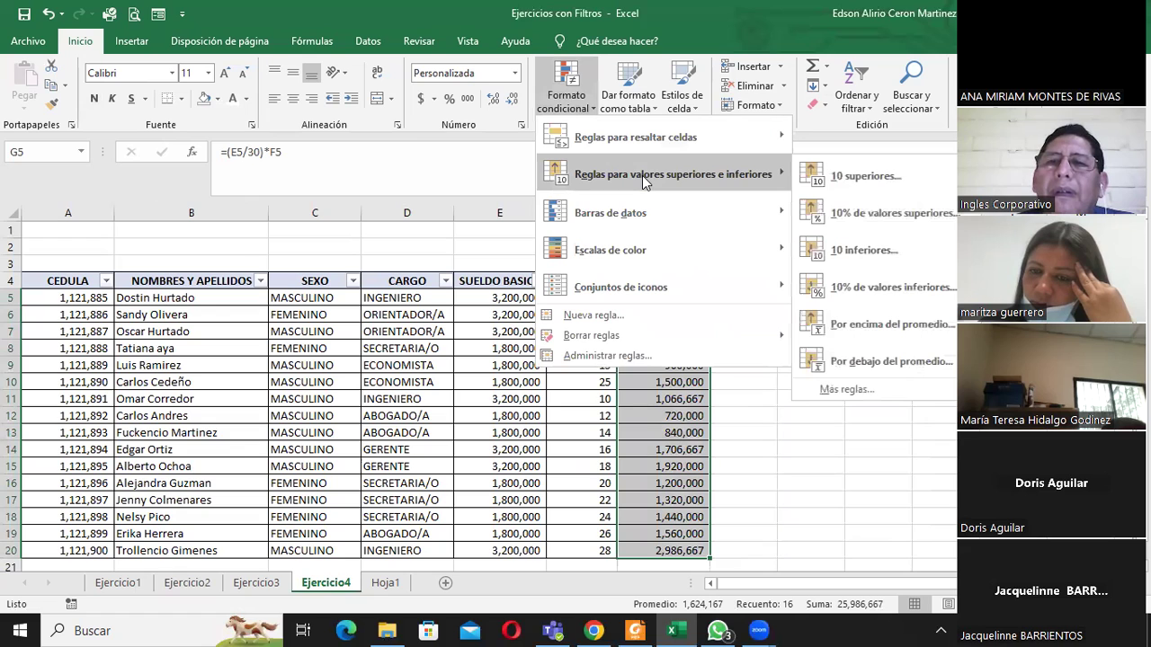
left_click(871, 251)
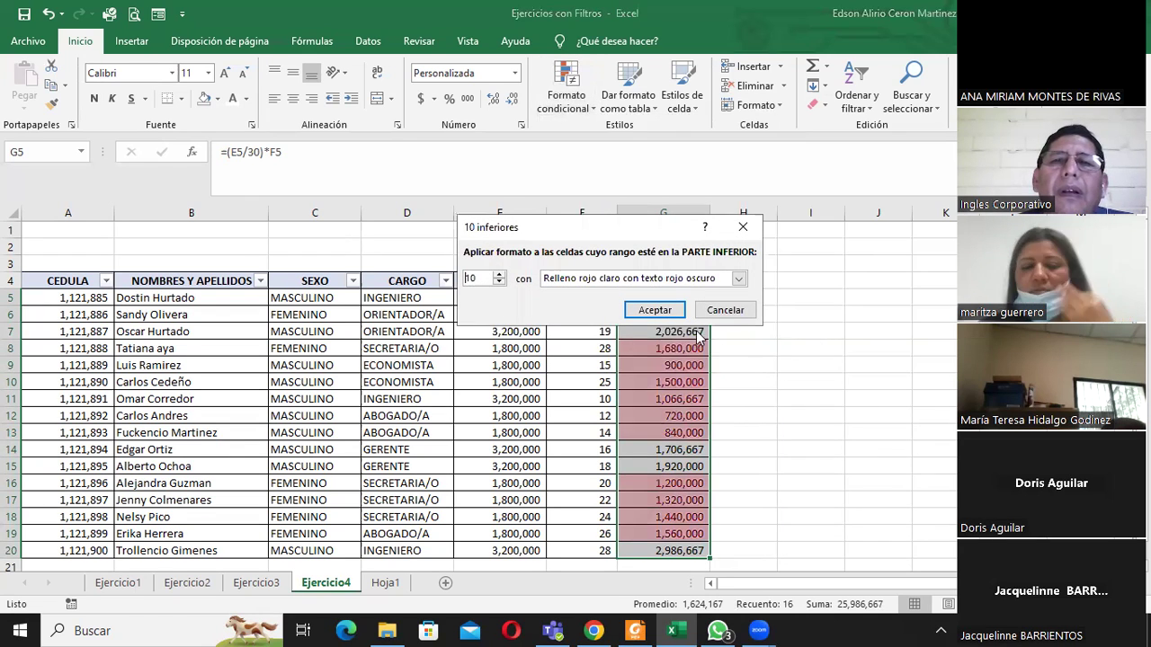
left_click(654, 310)
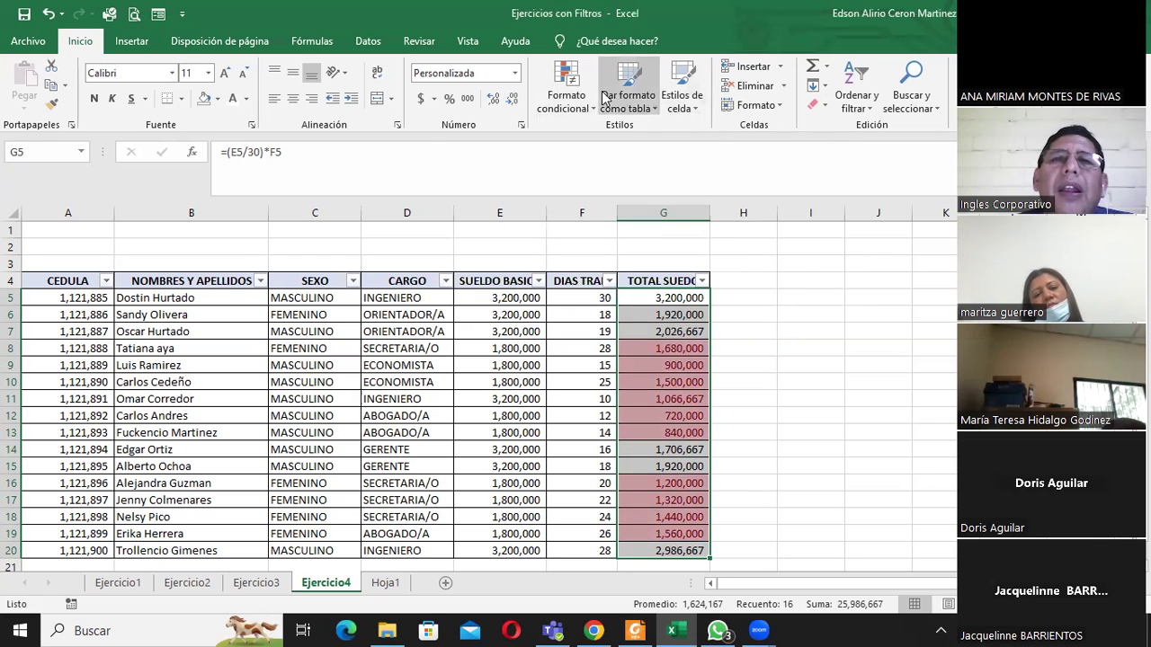
Step: Open the bottom 10 percent highlighting rule, then cancel it
left_click(566, 94)
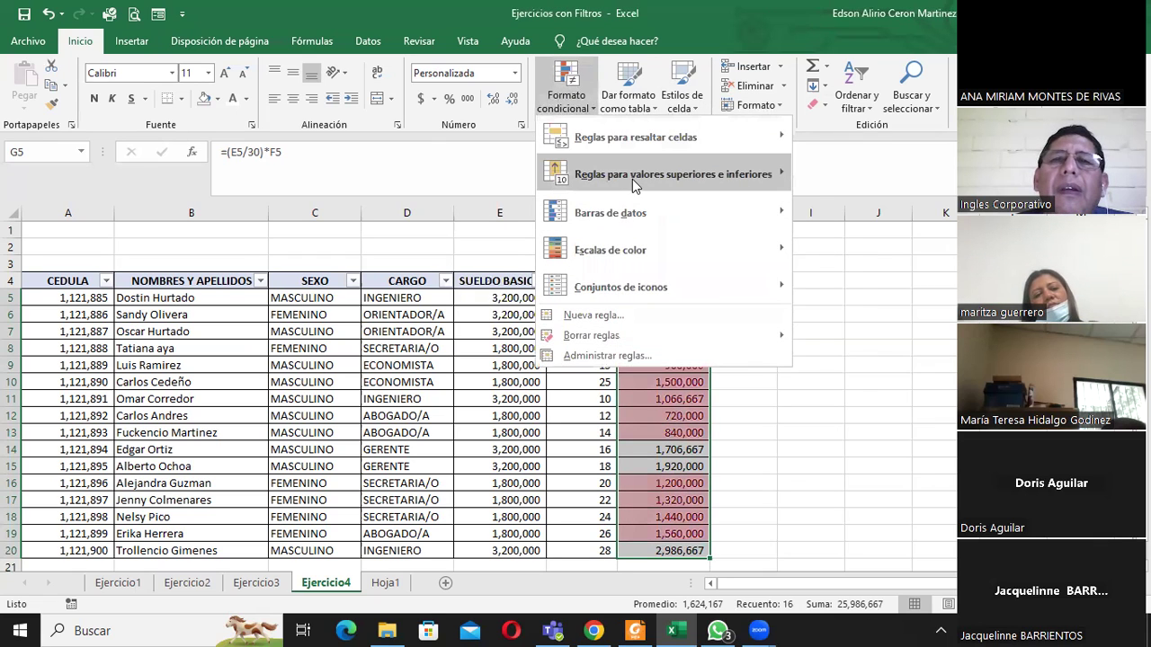
mouse_move(640, 179)
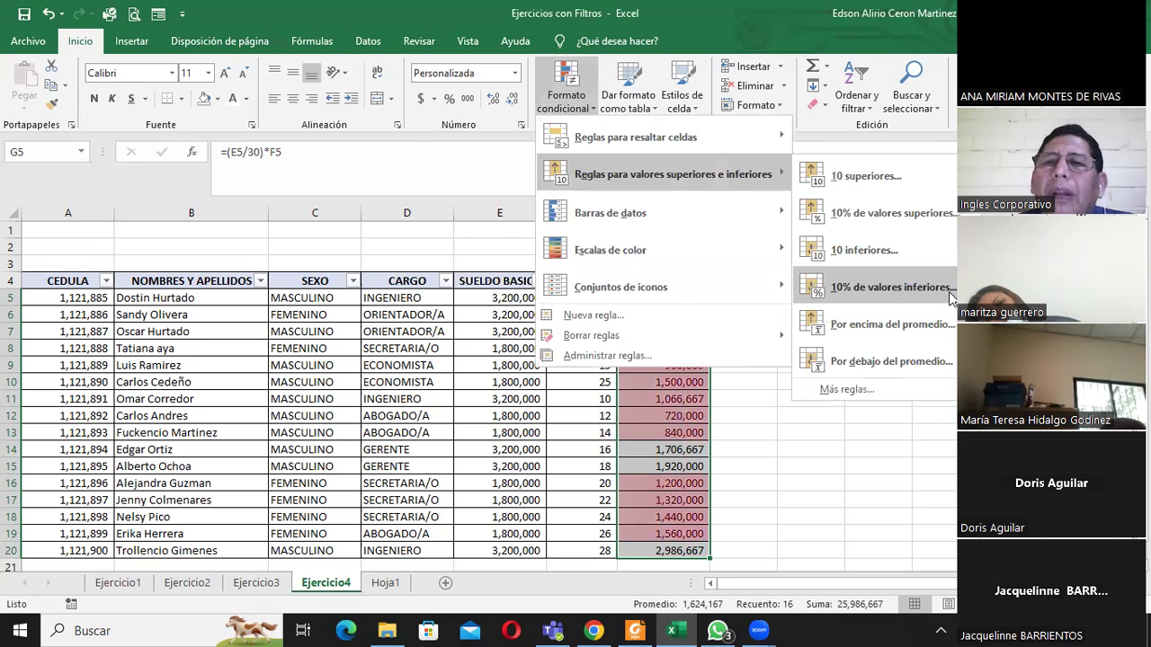
left_click(950, 295)
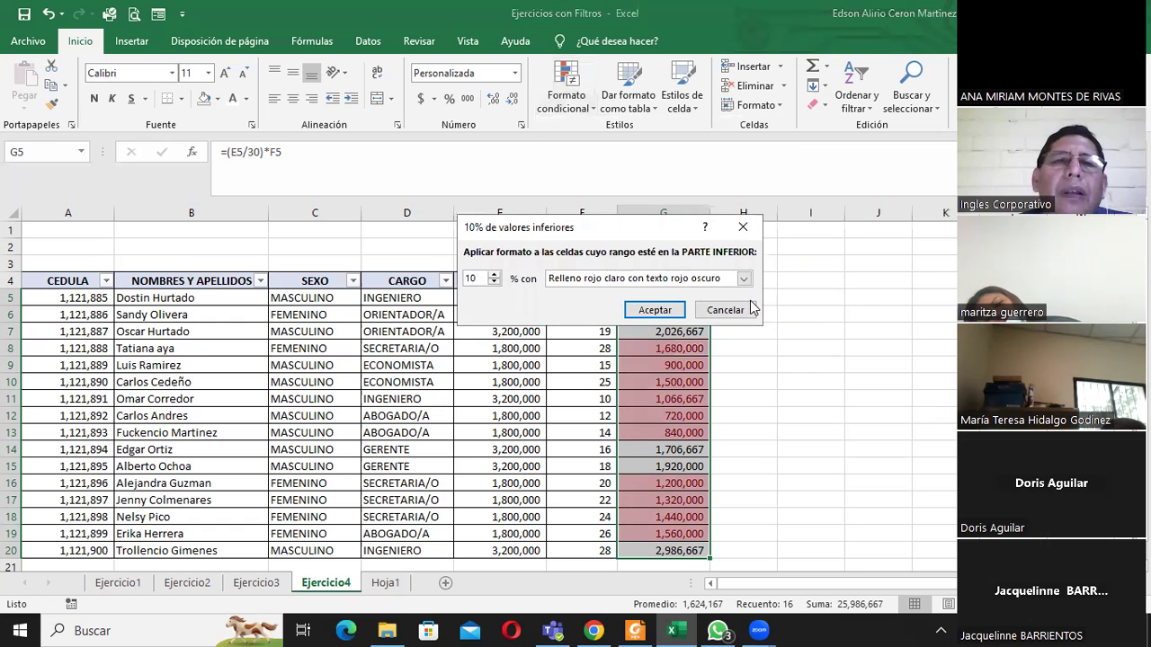
left_click(725, 309)
Step: Add a 10 superiores conditional format with light red fill to G5:G20
left_click(566, 101)
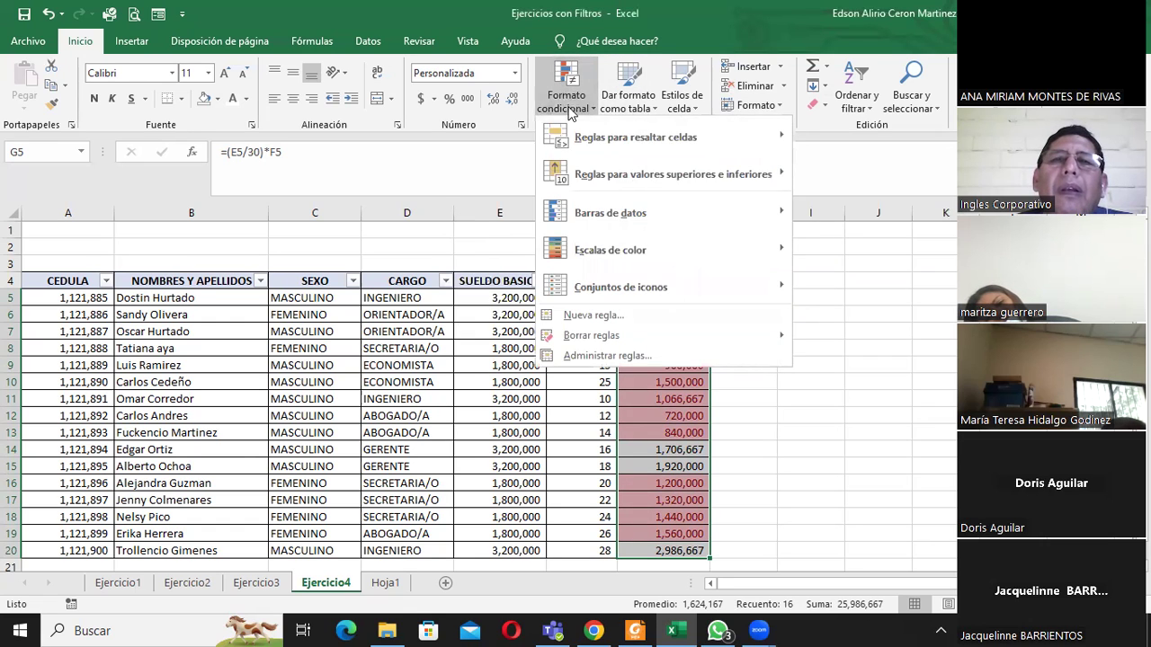
mouse_move(634, 215)
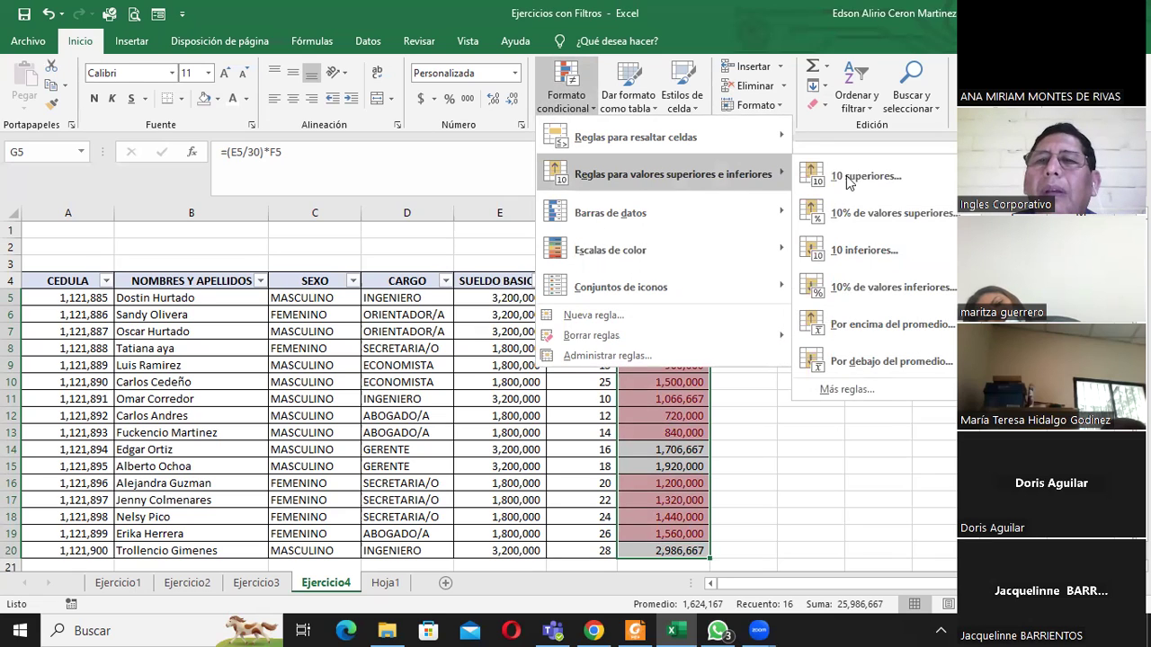
left_click(861, 176)
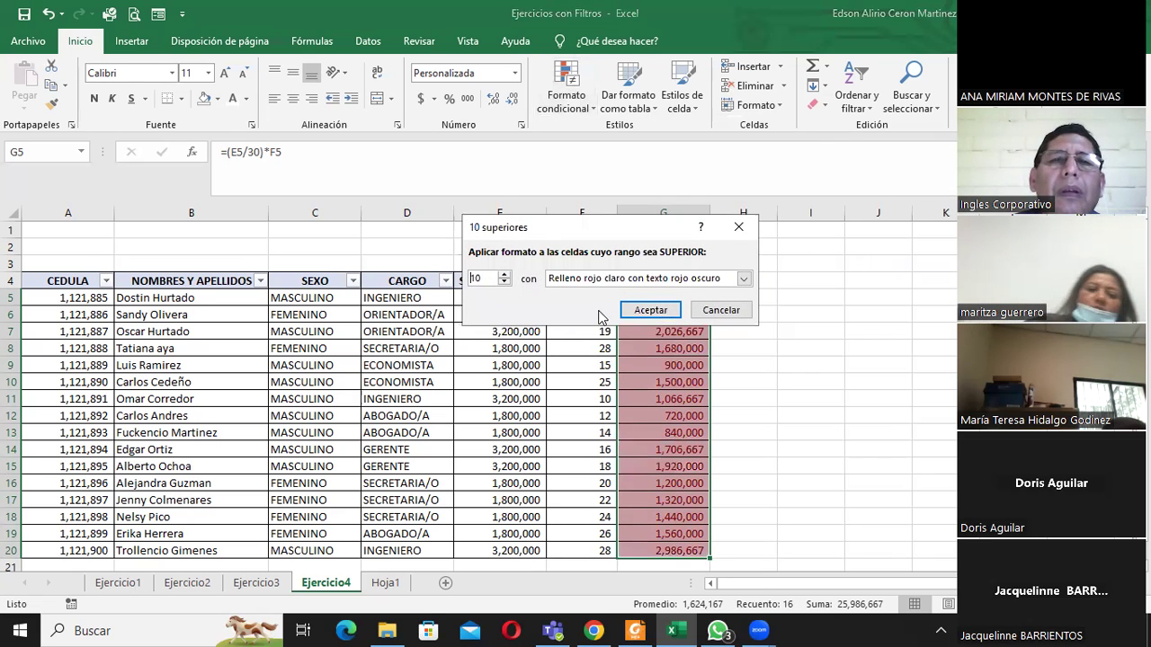
left_click(646, 310)
left_click(660, 354)
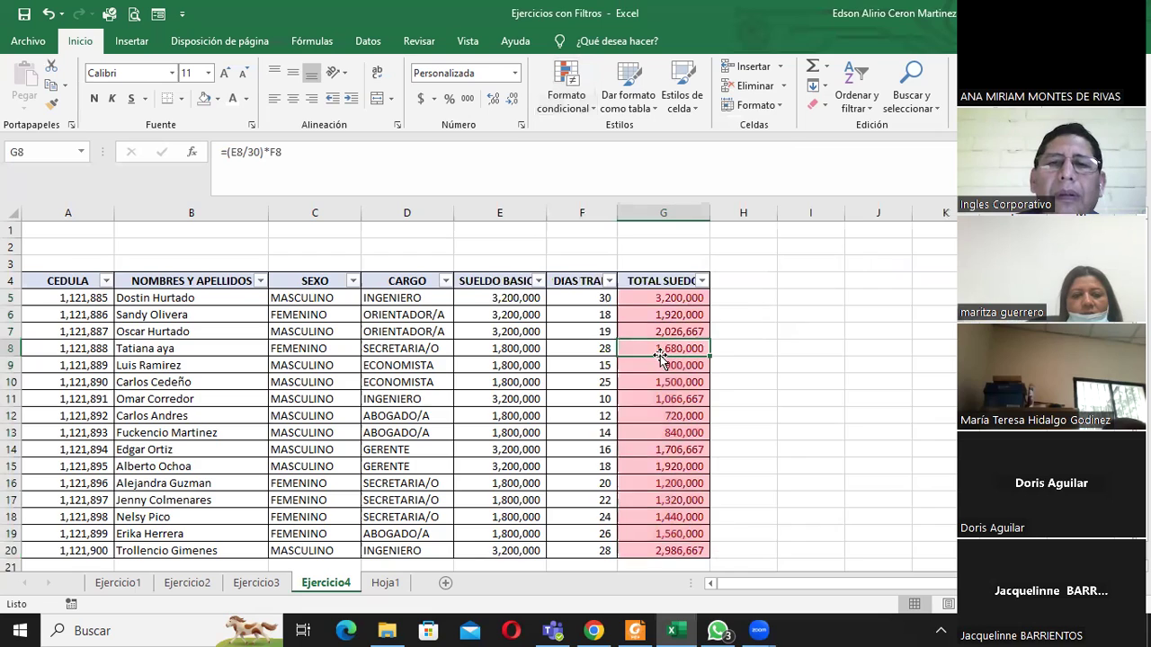
scroll(662, 360, "down", 4)
scroll(662, 359, "up", 4)
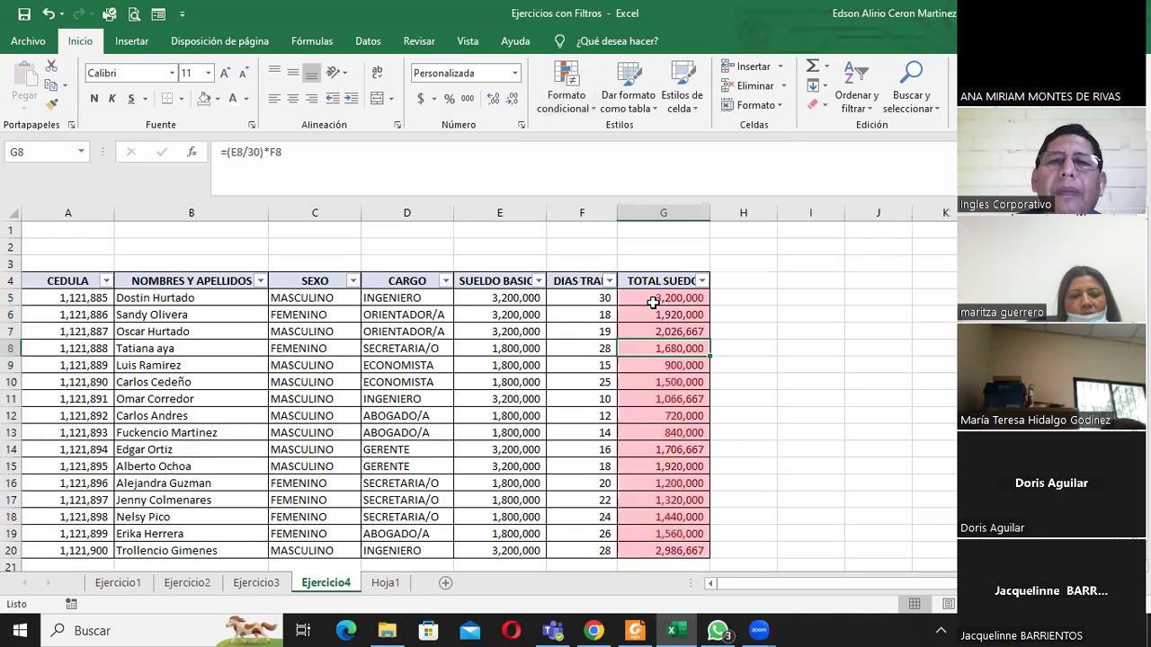
Step: Reselect G5:G20 and reapply the 10 inferiores light red highlighting rule
left_click_drag(653, 303, 664, 550)
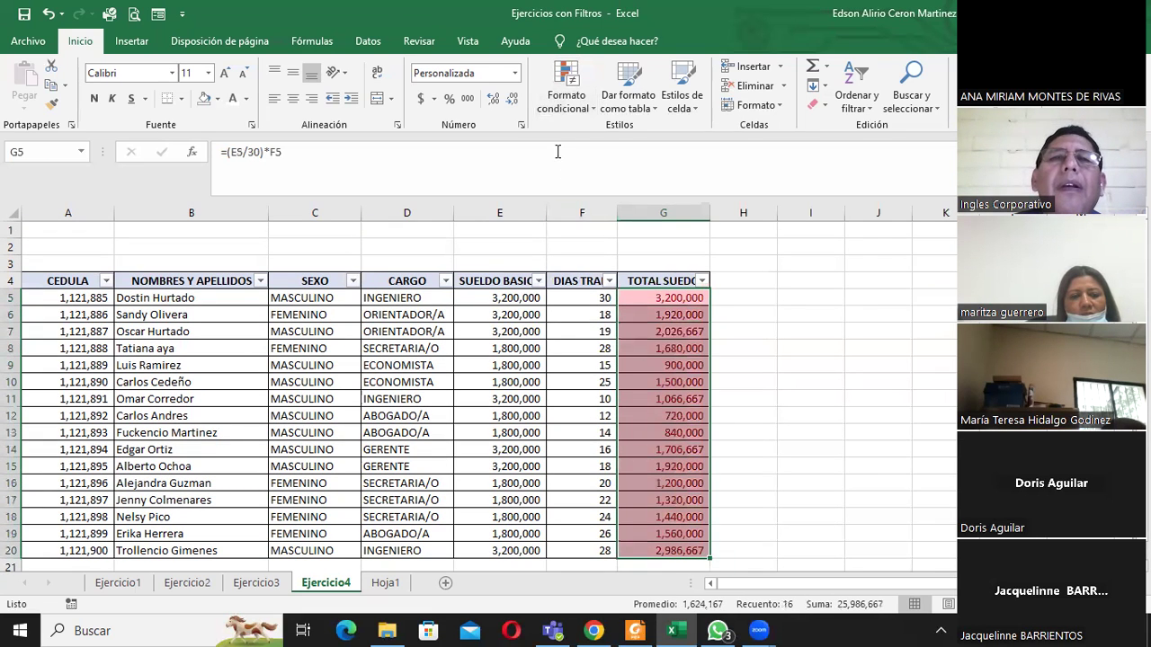
left_click(564, 85)
mouse_move(622, 144)
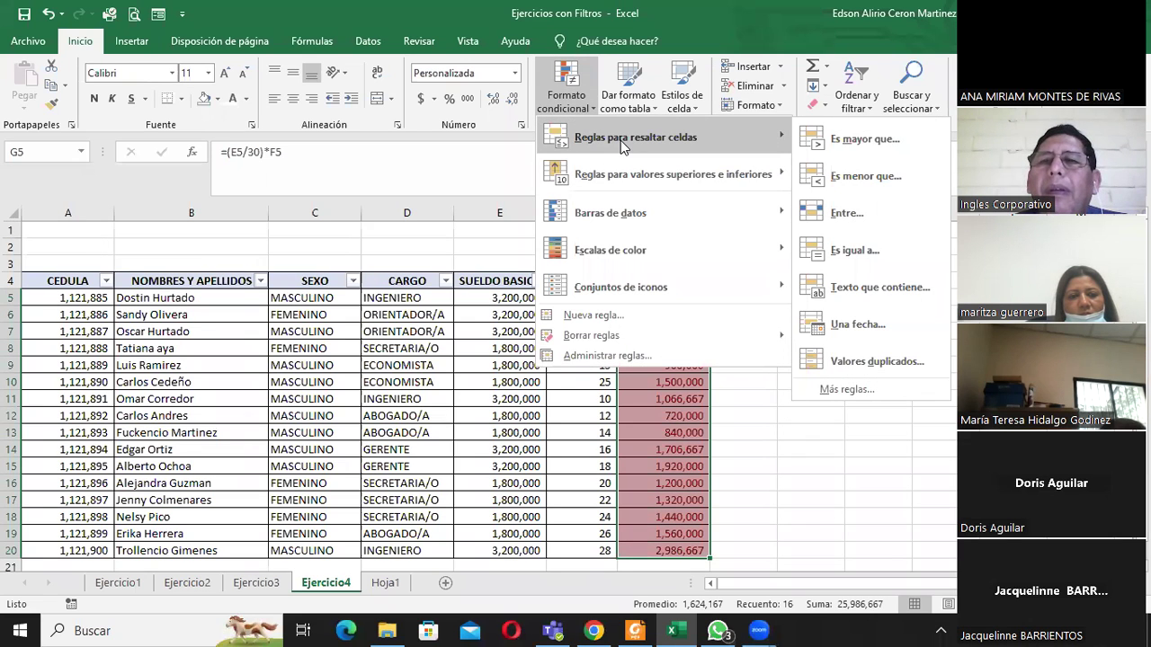
mouse_move(640, 180)
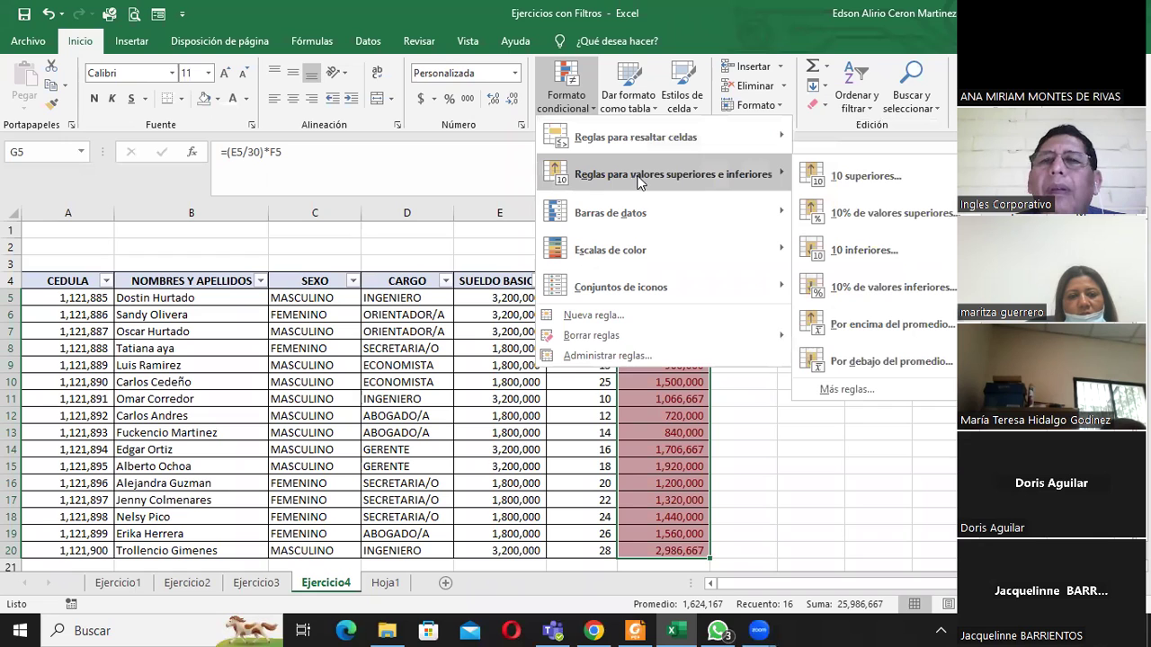
left_click(845, 250)
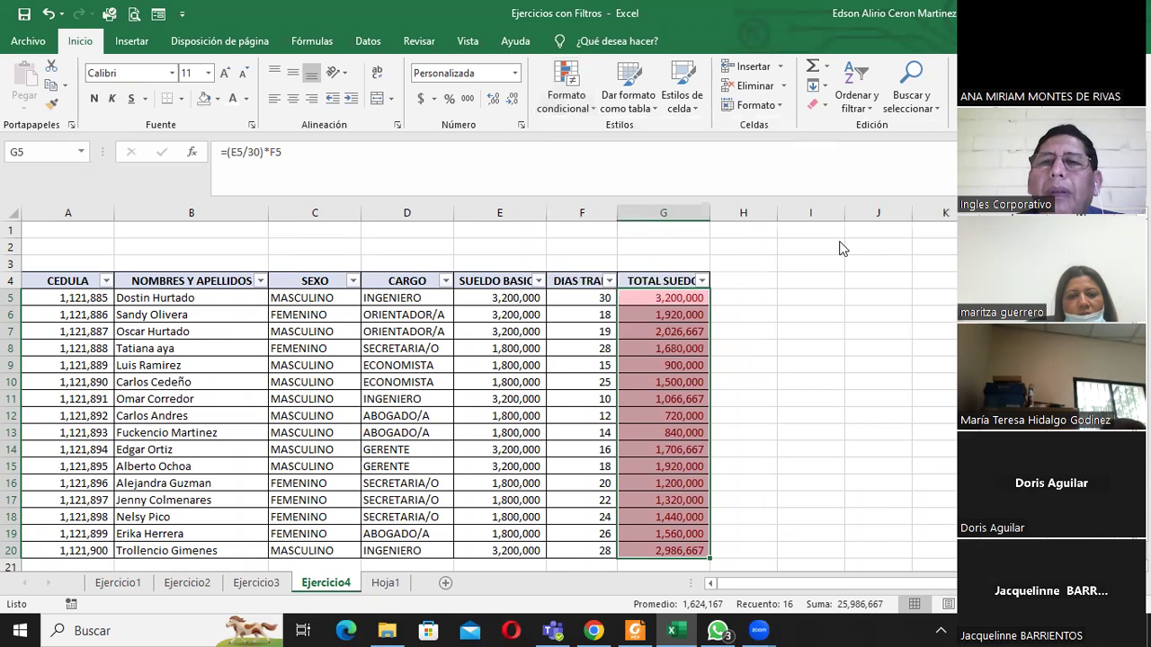
left_click(655, 311)
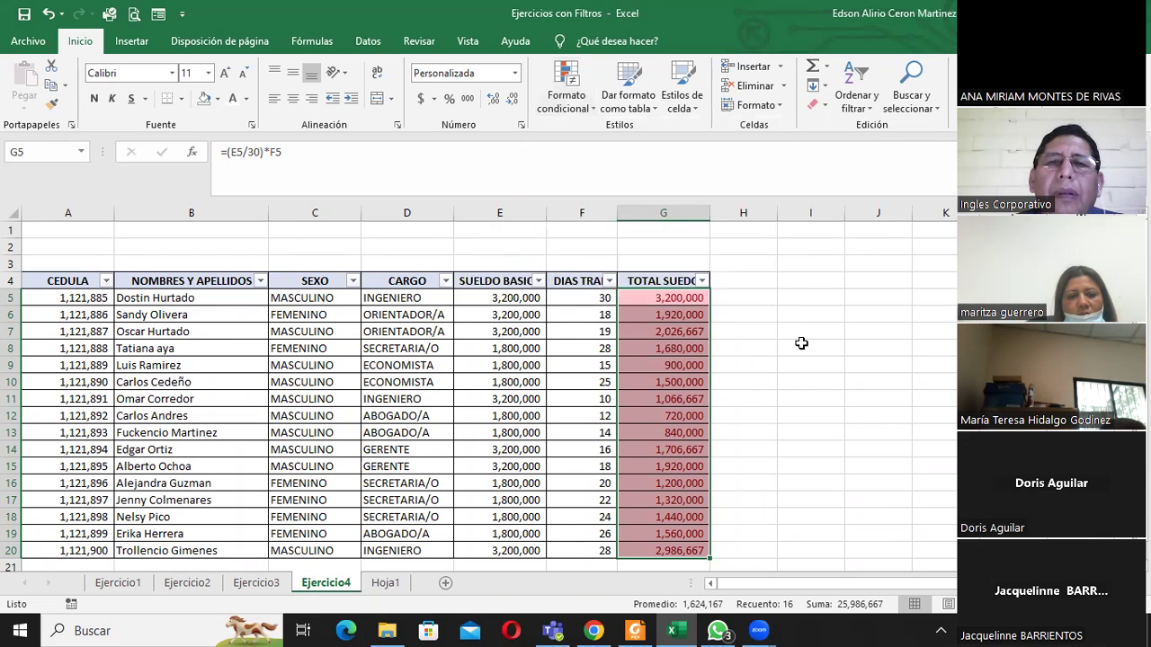
scroll(791, 341, "down", 4)
scroll(791, 342, "up", 3)
left_click(692, 332)
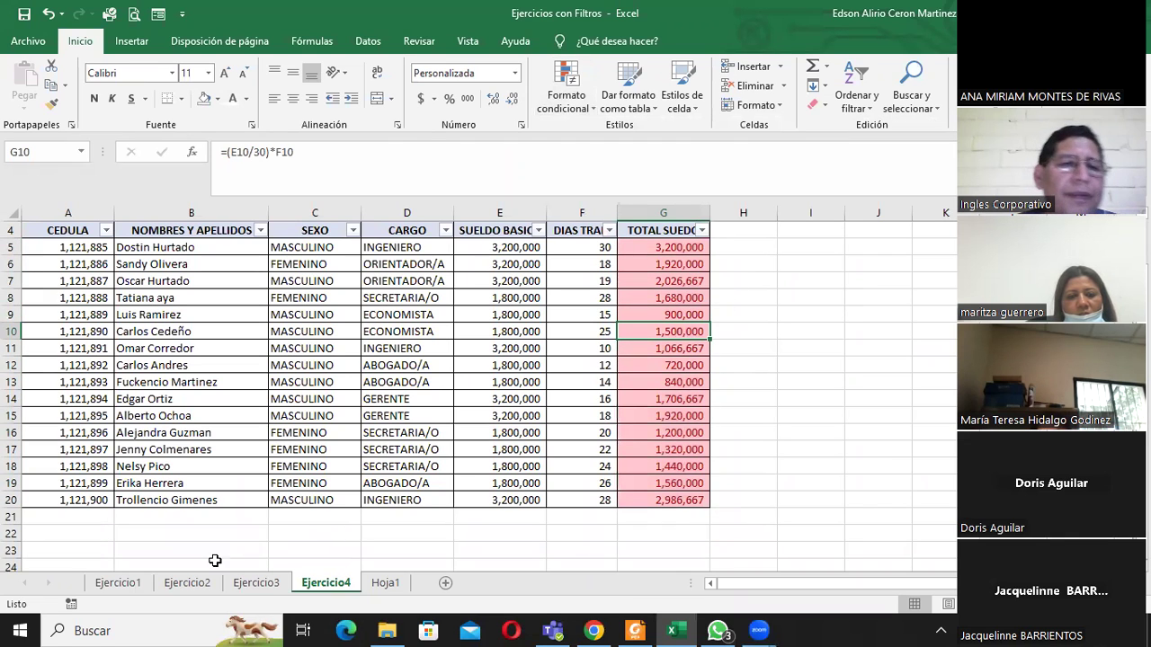
Step: Look over the Ejercicio2 sheet
left_click(188, 583)
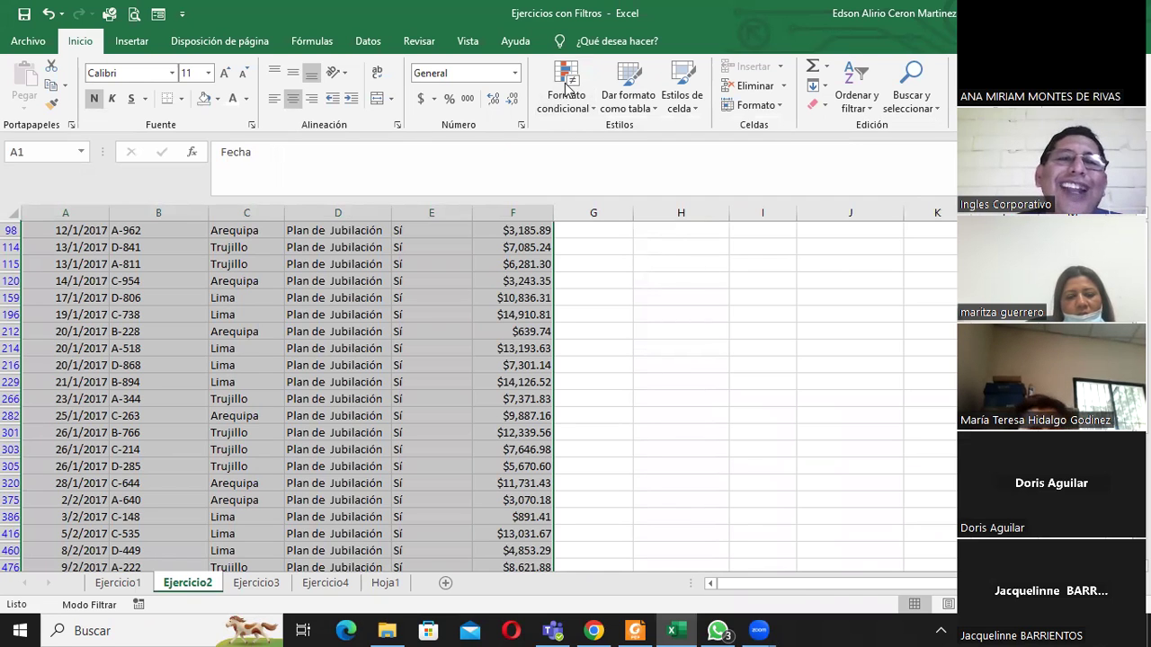
scroll(576, 313, "up", 2)
scroll(576, 293, "down", 3)
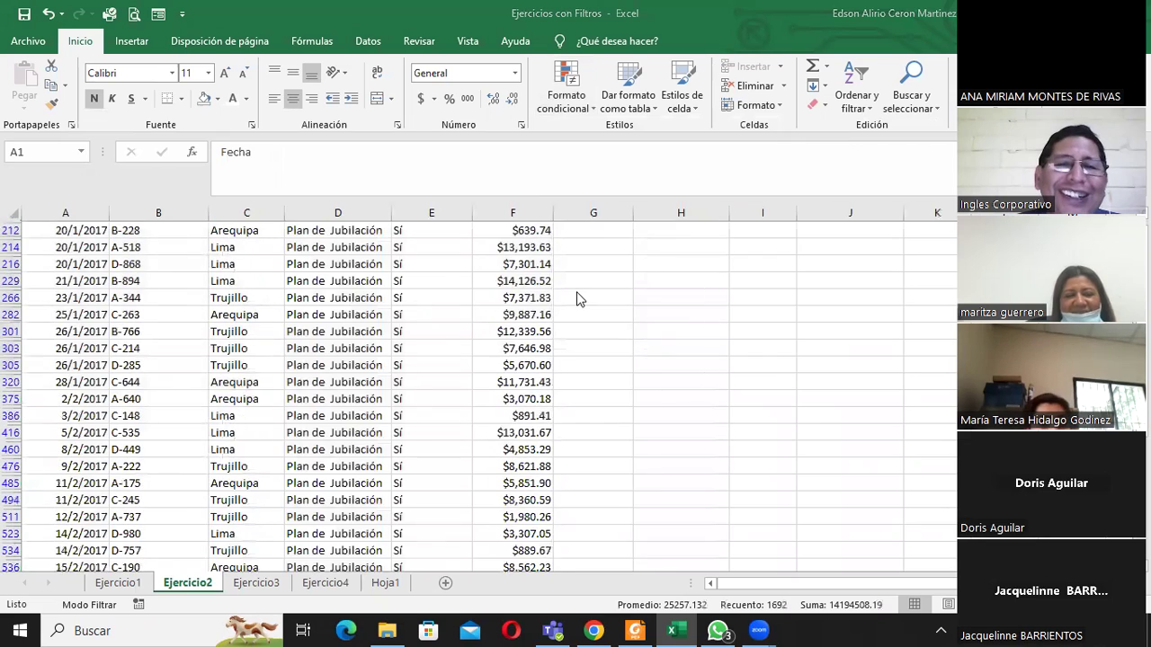
scroll(576, 290, "up", 2)
scroll(576, 287, "up", 1)
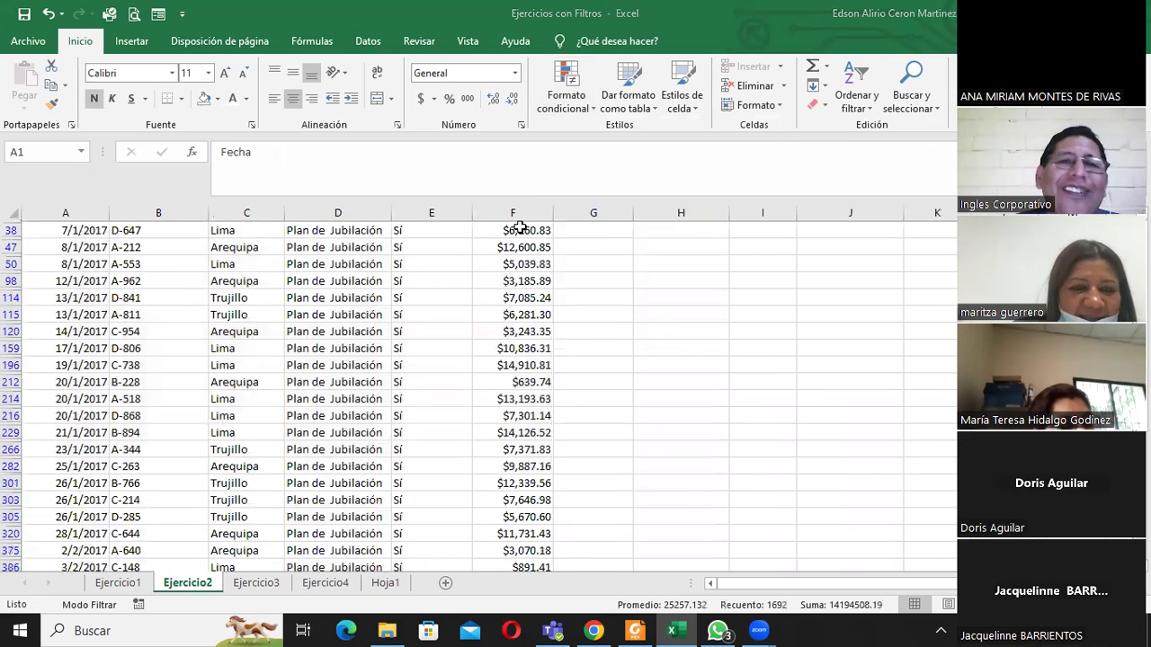
scroll(526, 231, "up", 1)
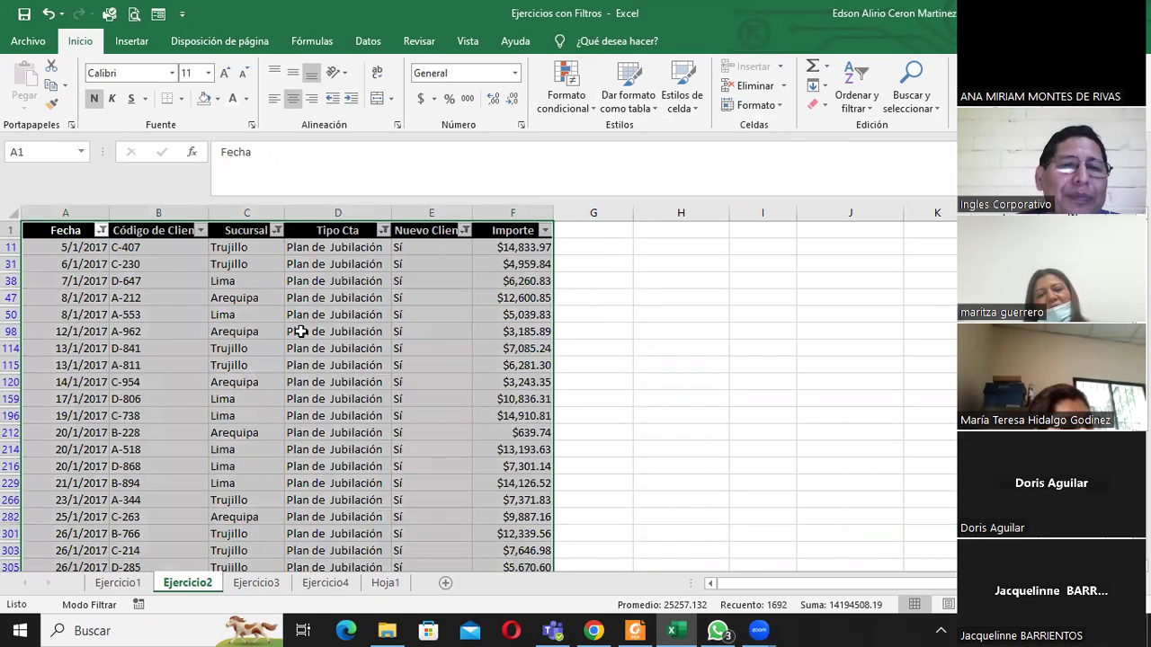
Step: Return to Hoja1 and select the Importe amounts in column F from F2 downward
left_click(386, 584)
scroll(537, 388, "down", 6)
scroll(537, 385, "down", 2)
scroll(539, 368, "up", 8)
mouse_move(431, 251)
left_mouse_down()
mouse_move(431, 550)
mouse_move(528, 541)
mouse_move(444, 538)
left_mouse_up()
Step: Apply a Top 10 rule that highlights the largest amounts in light red
left_click(586, 81)
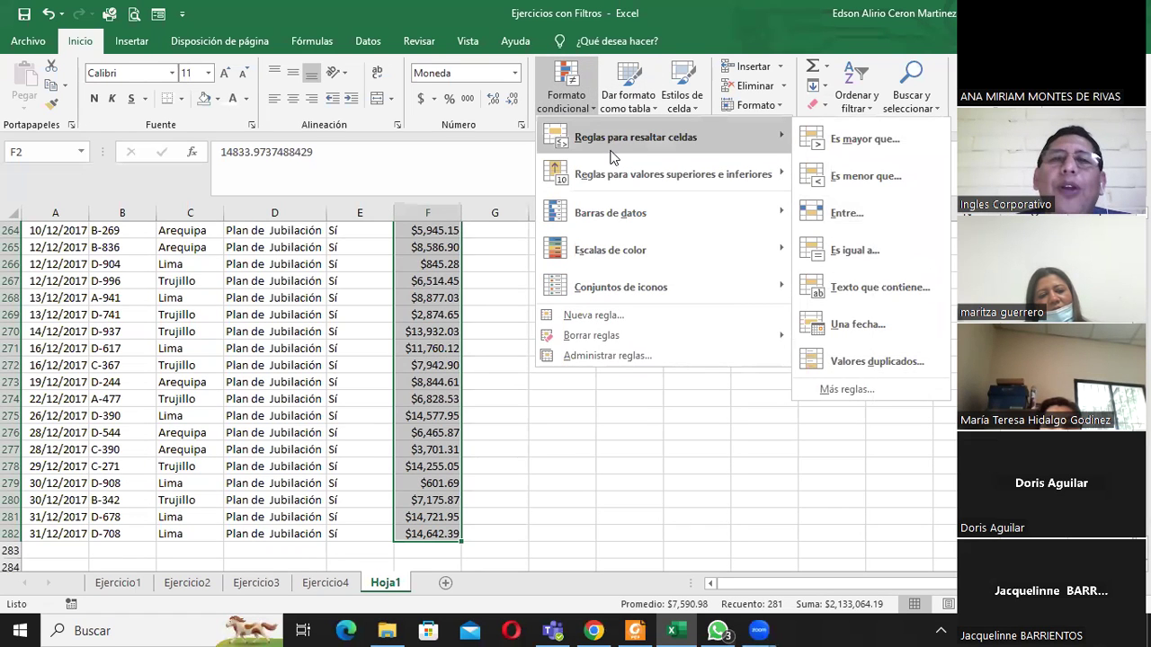
mouse_move(584, 175)
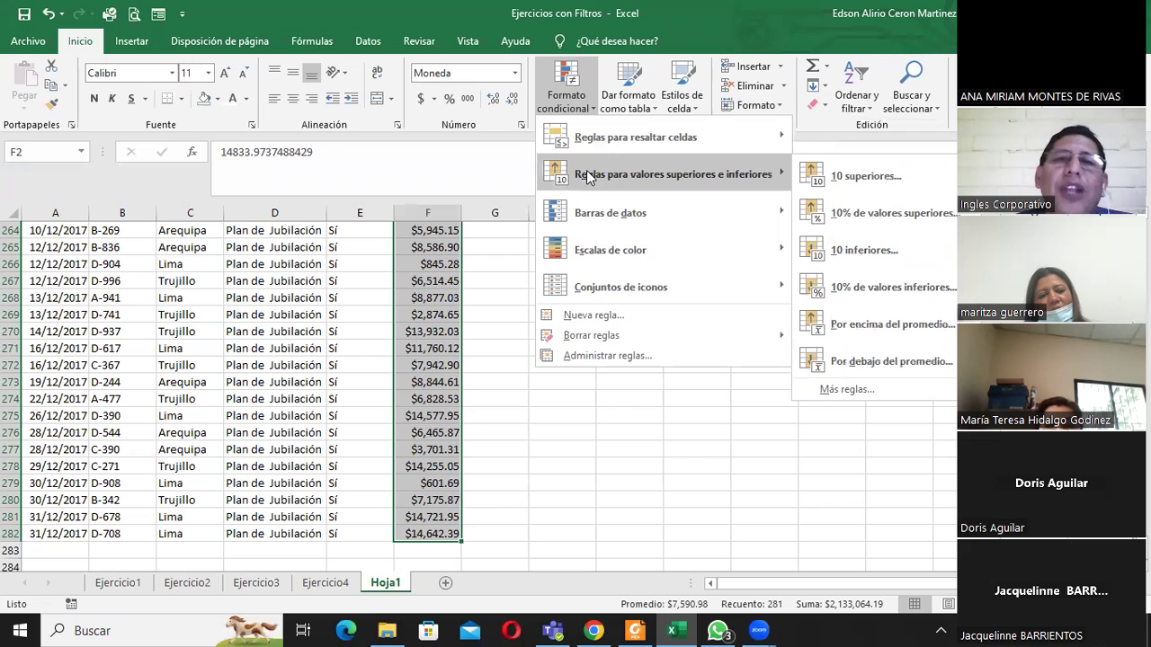
left_click(860, 178)
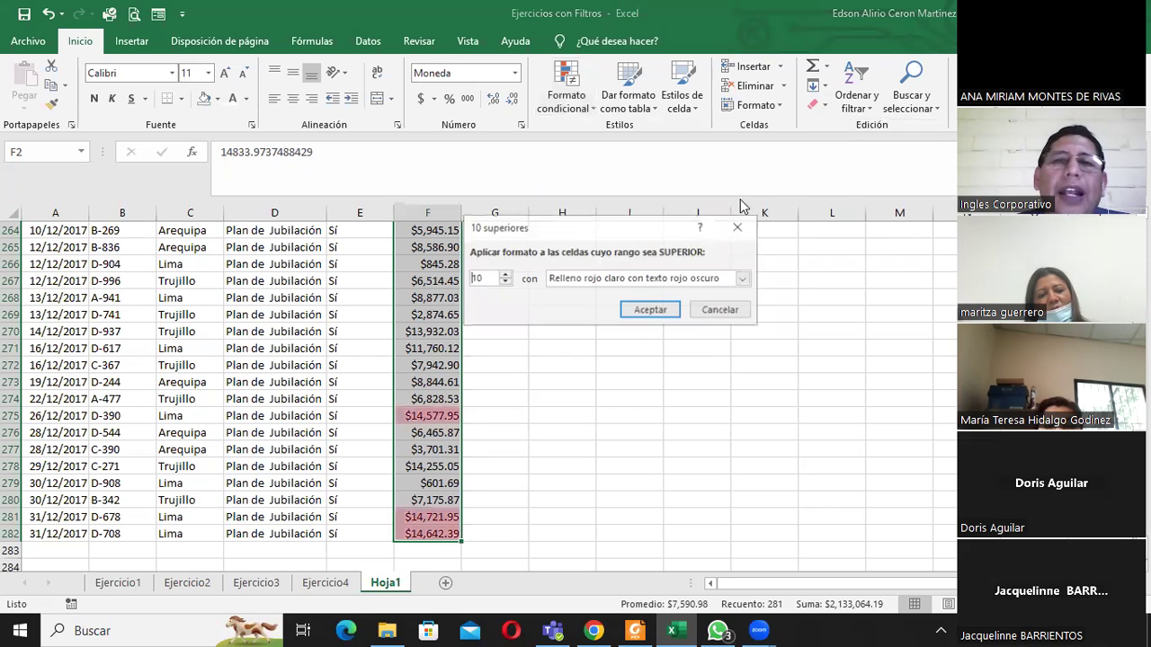
left_click(650, 310)
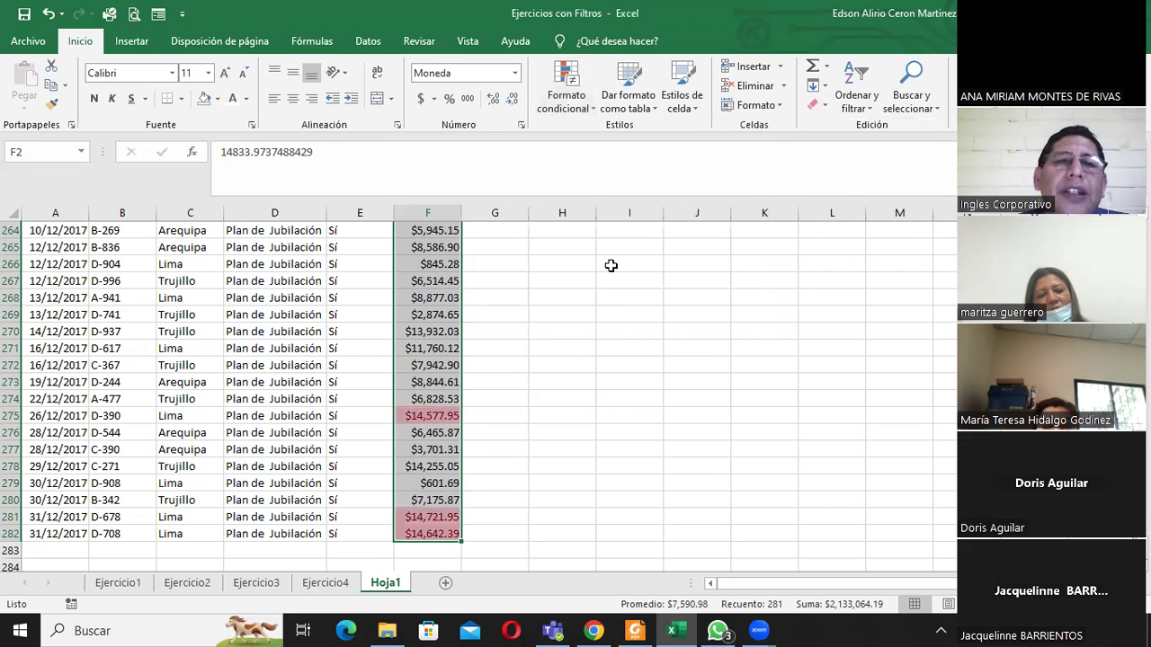
Step: Add a Bottom 10 rule with yellow fill and dark yellow text
left_click(566, 95)
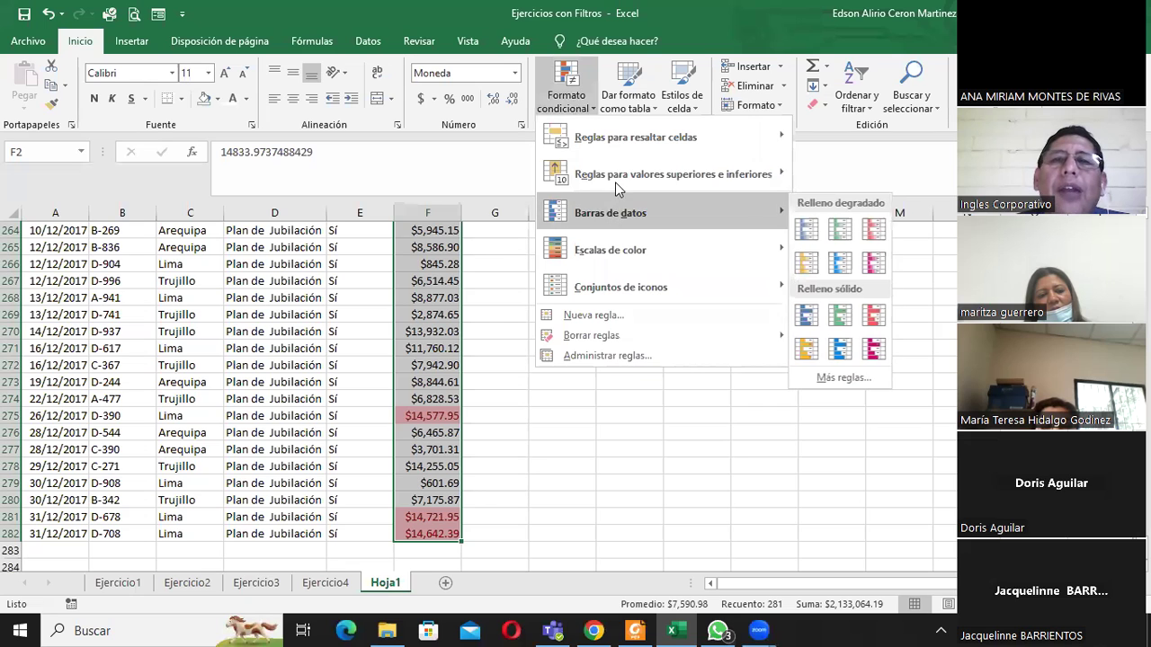
mouse_move(618, 184)
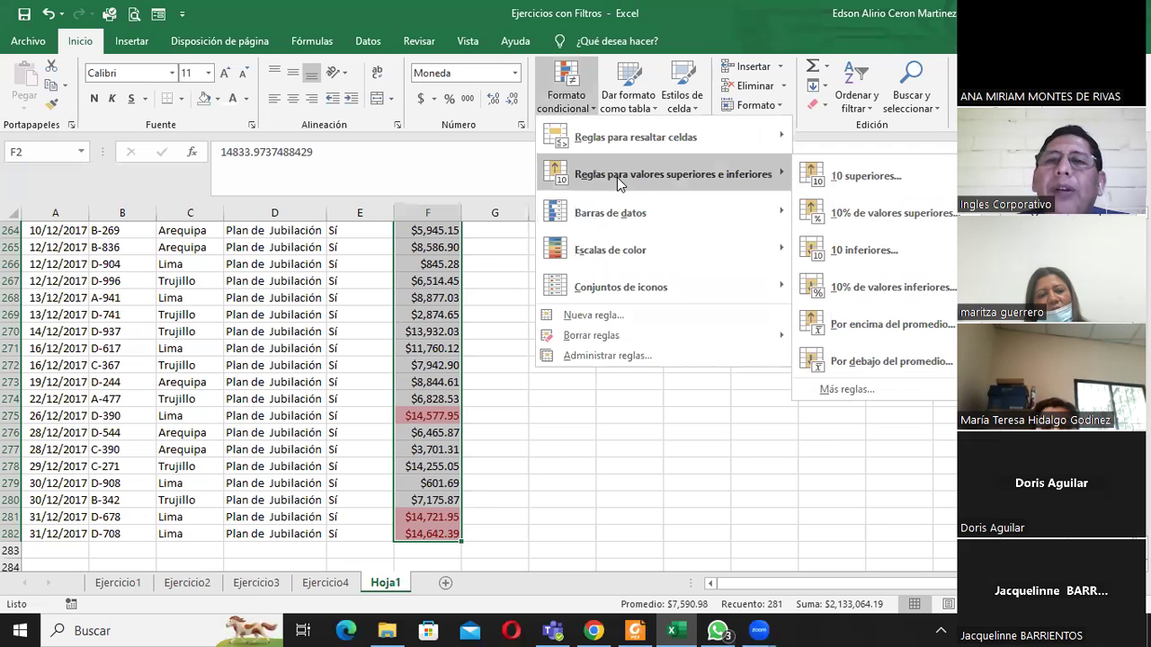
left_click(845, 246)
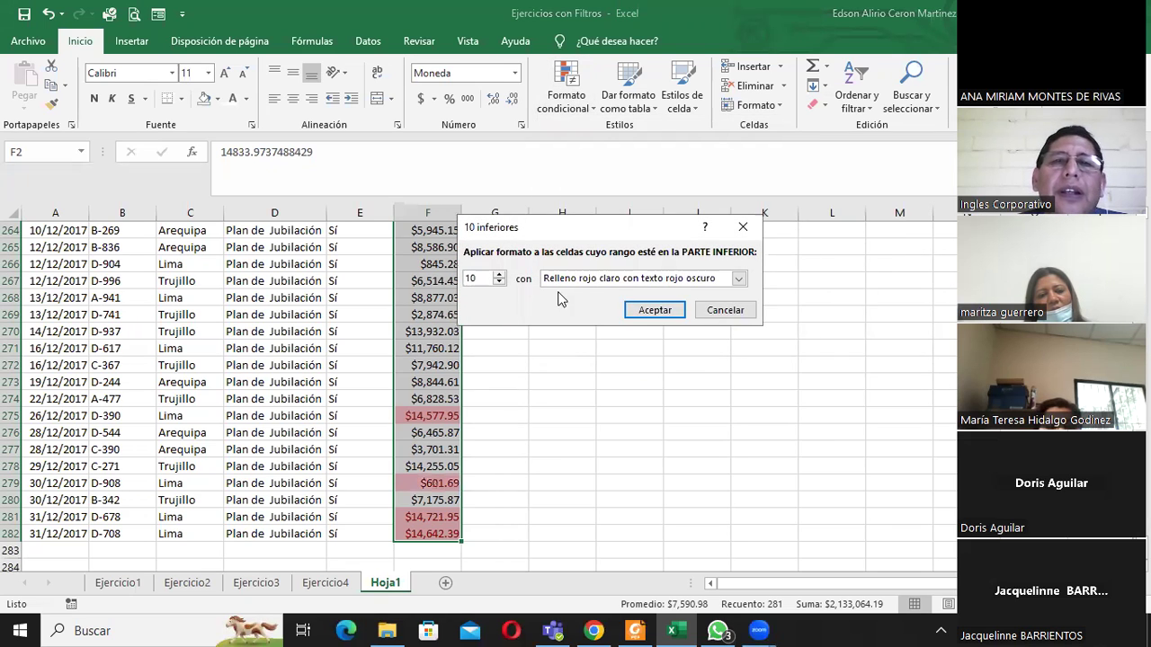
left_click(738, 279)
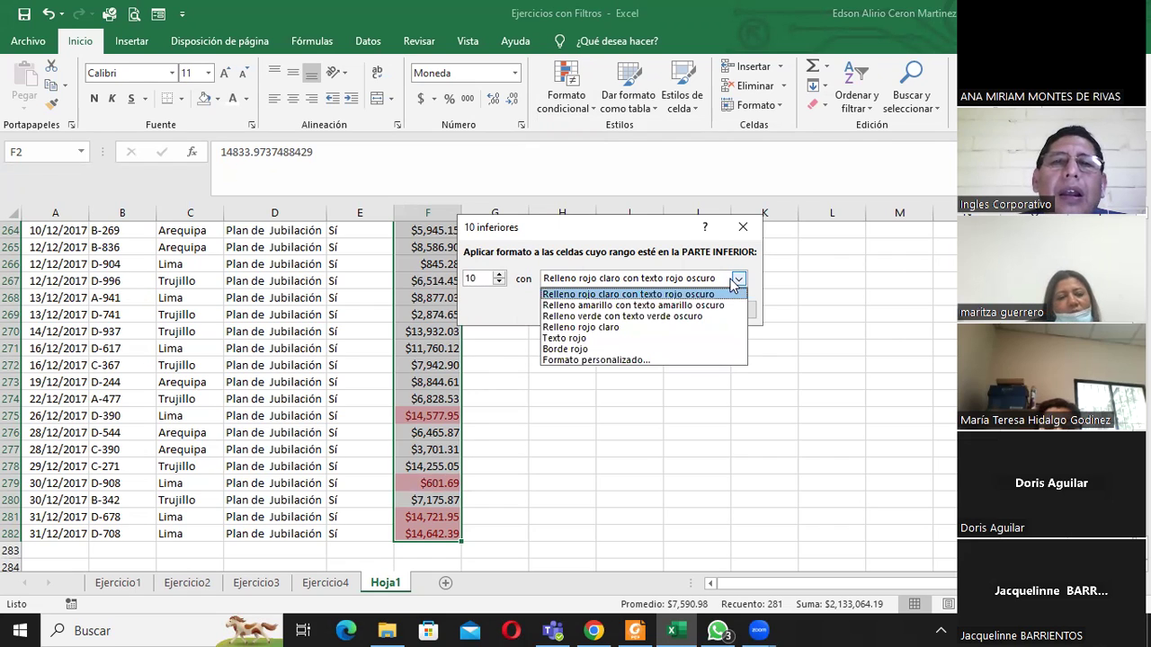
left_click(655, 306)
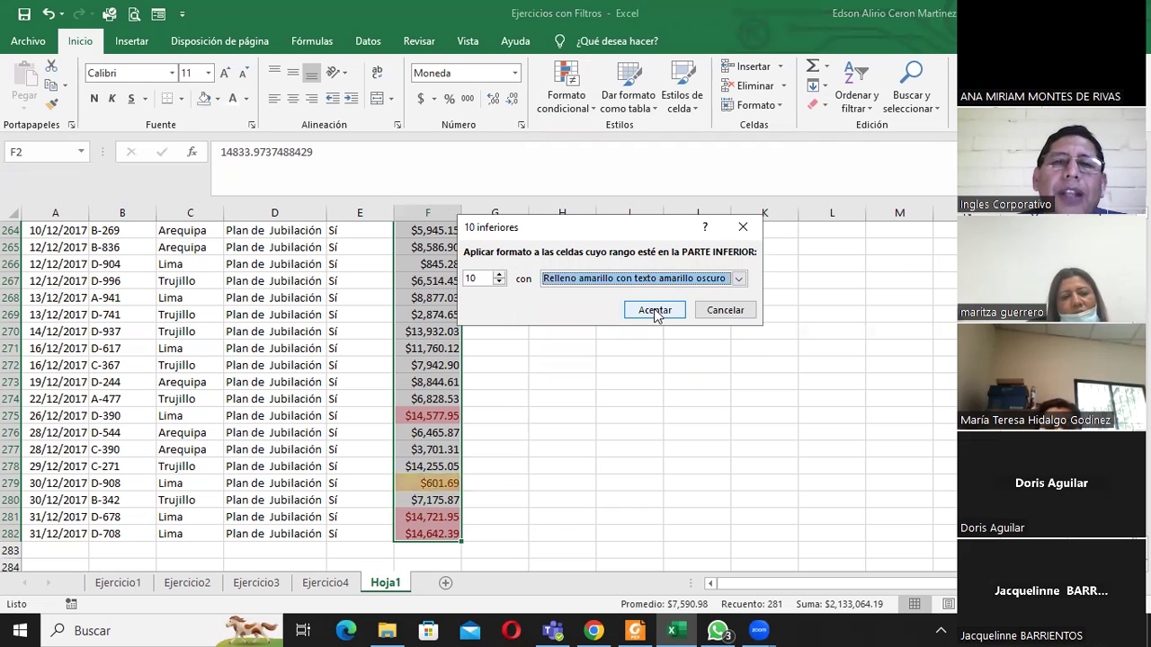
left_click(656, 310)
scroll(596, 335, "up", 4)
scroll(596, 332, "up", 4)
scroll(594, 315, "up", 4)
scroll(595, 310, "up", 9)
scroll(593, 292, "up", 8)
scroll(595, 279, "up", 4)
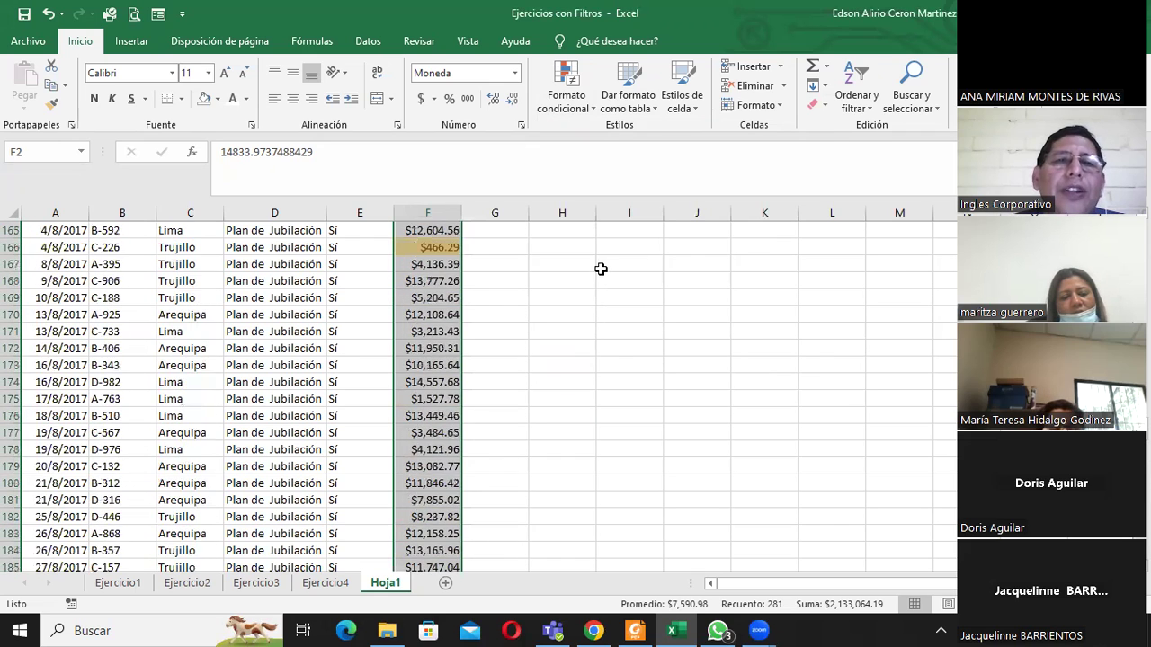
scroll(597, 261, "up", 4)
scroll(593, 245, "up", 20)
scroll(594, 244, "up", 20)
Step: Filter Importe by cell colour, first pink, then yellow, leaving 10 of 281 records
left_click(454, 280)
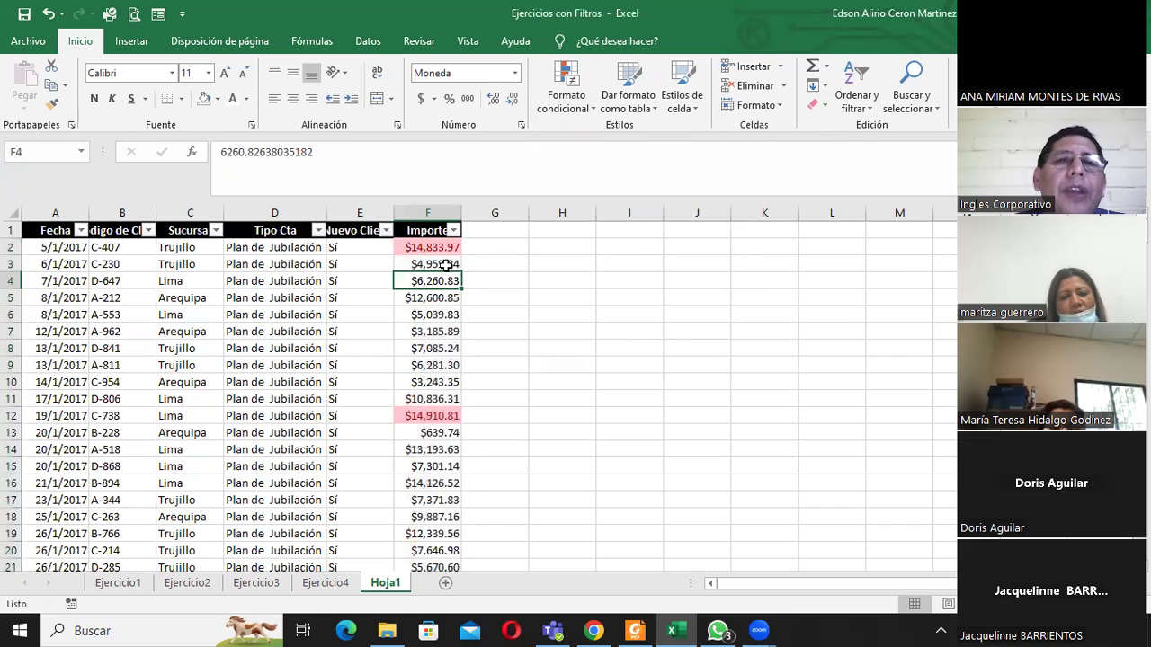
left_click(431, 231)
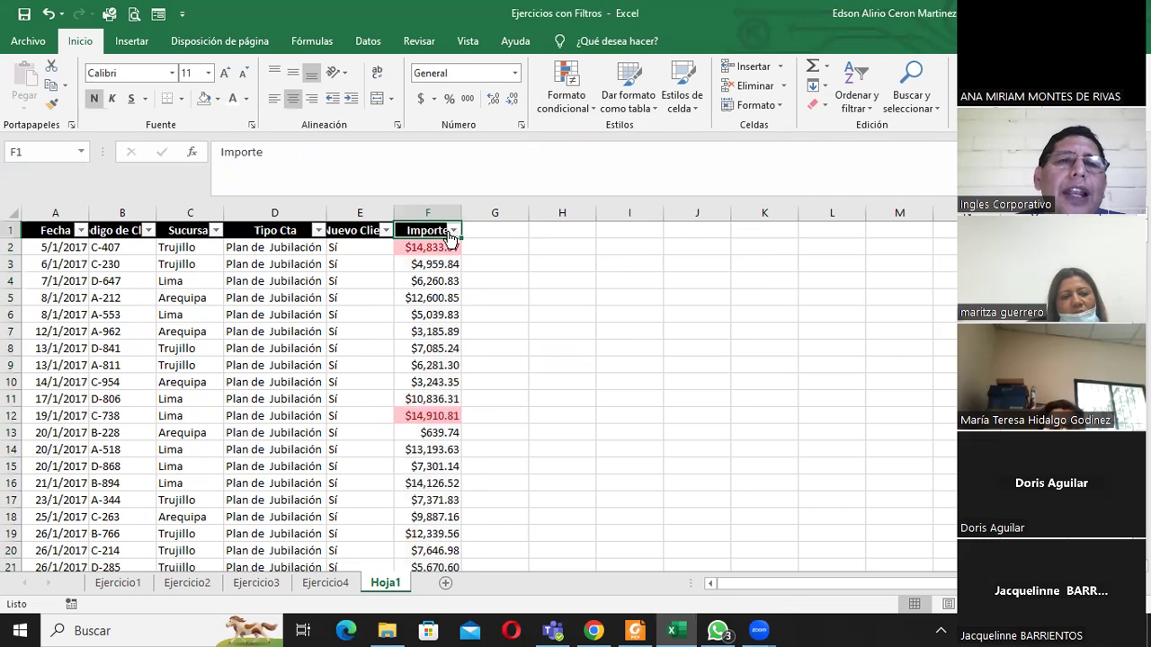
left_click(454, 231)
mouse_move(358, 362)
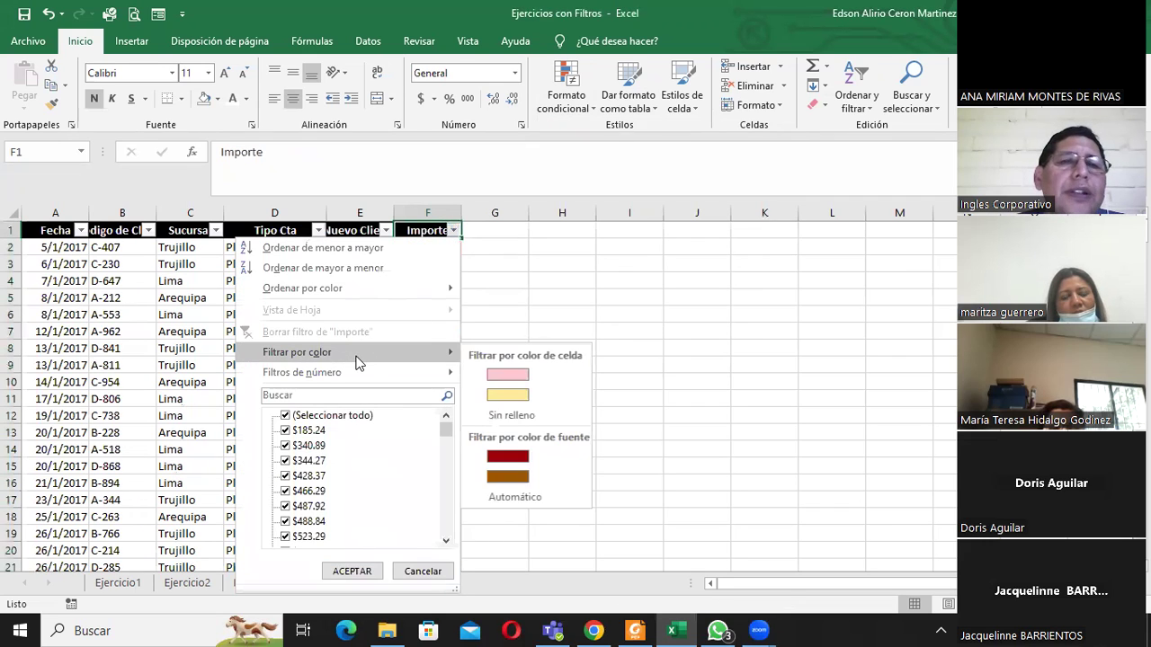
left_click(514, 376)
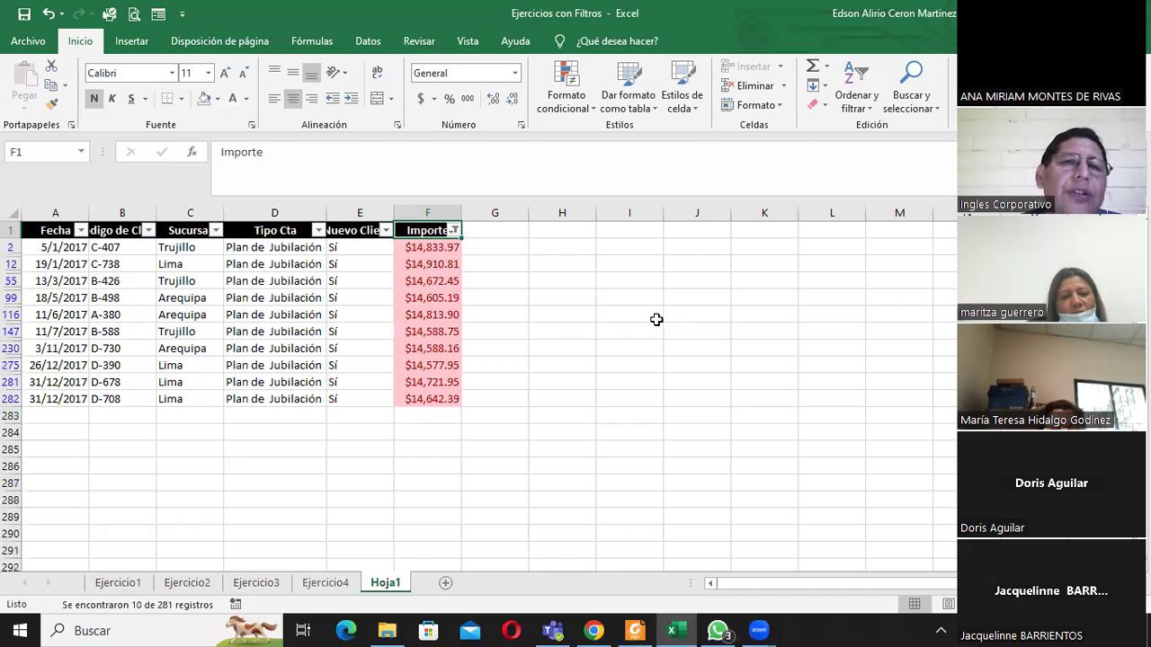
left_click(456, 231)
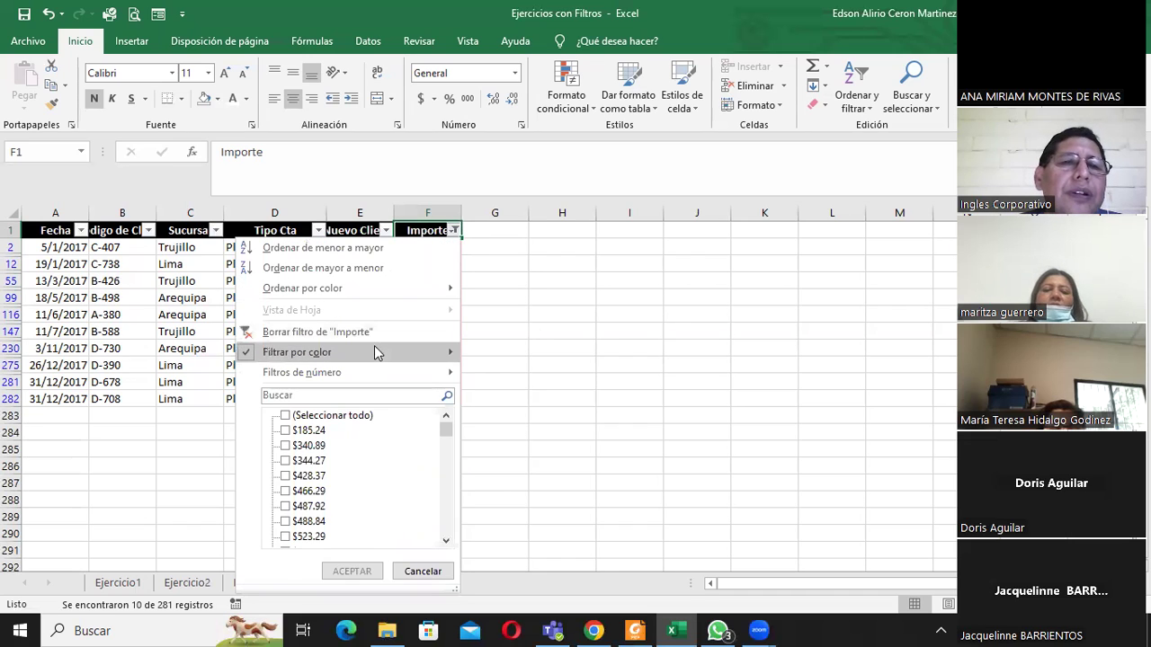
mouse_move(441, 351)
left_click(503, 396)
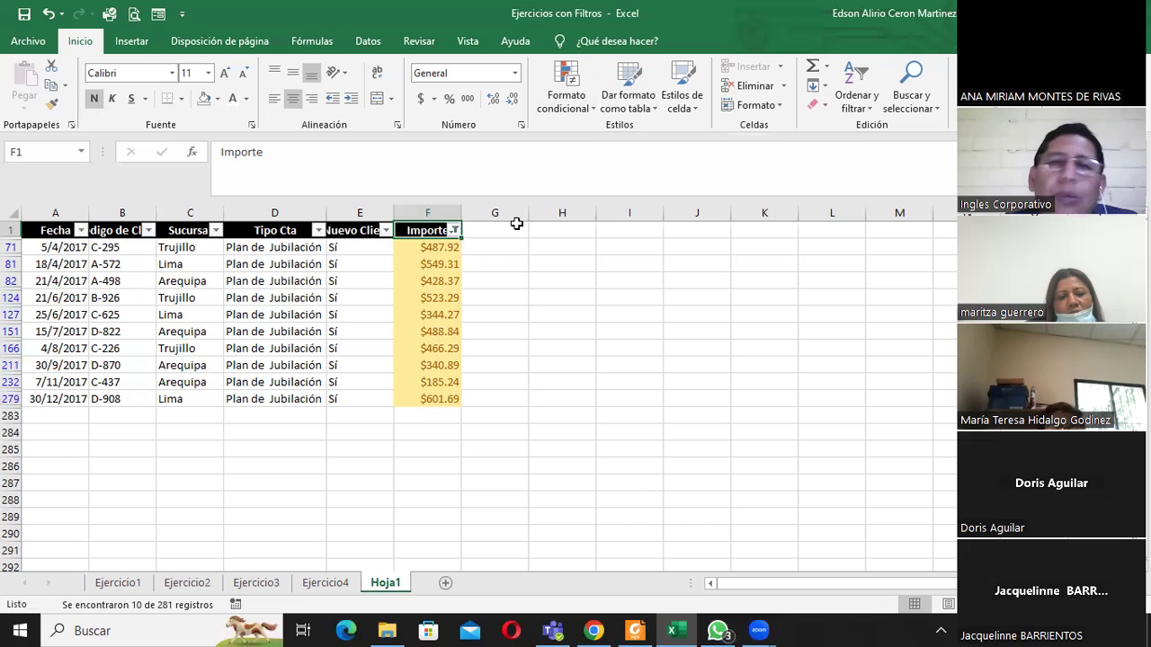
Step: Clear the Importe filter and refilter to No Fill cells, listing 261 of 281 records
left_click(454, 230)
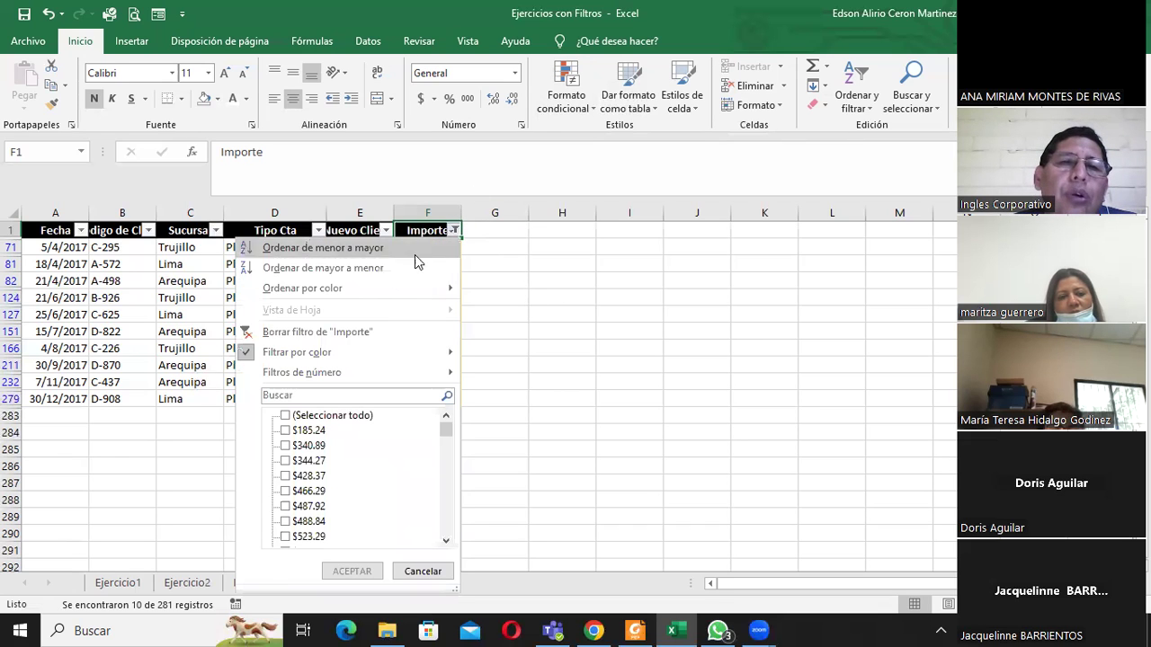
left_click(291, 334)
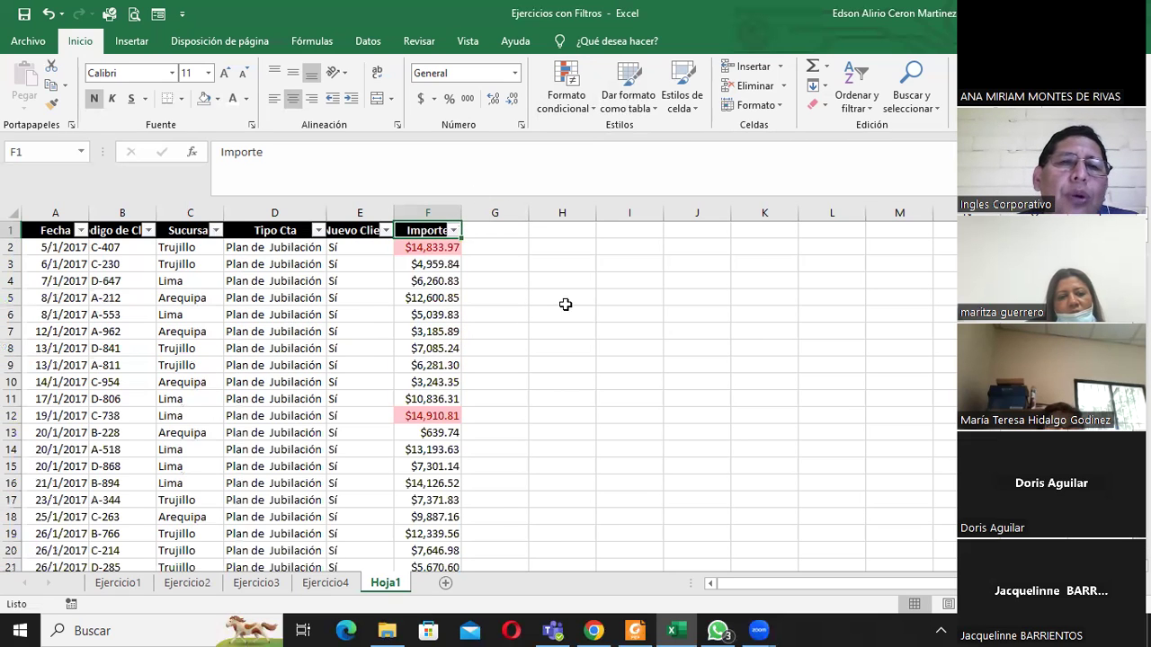
left_click(454, 230)
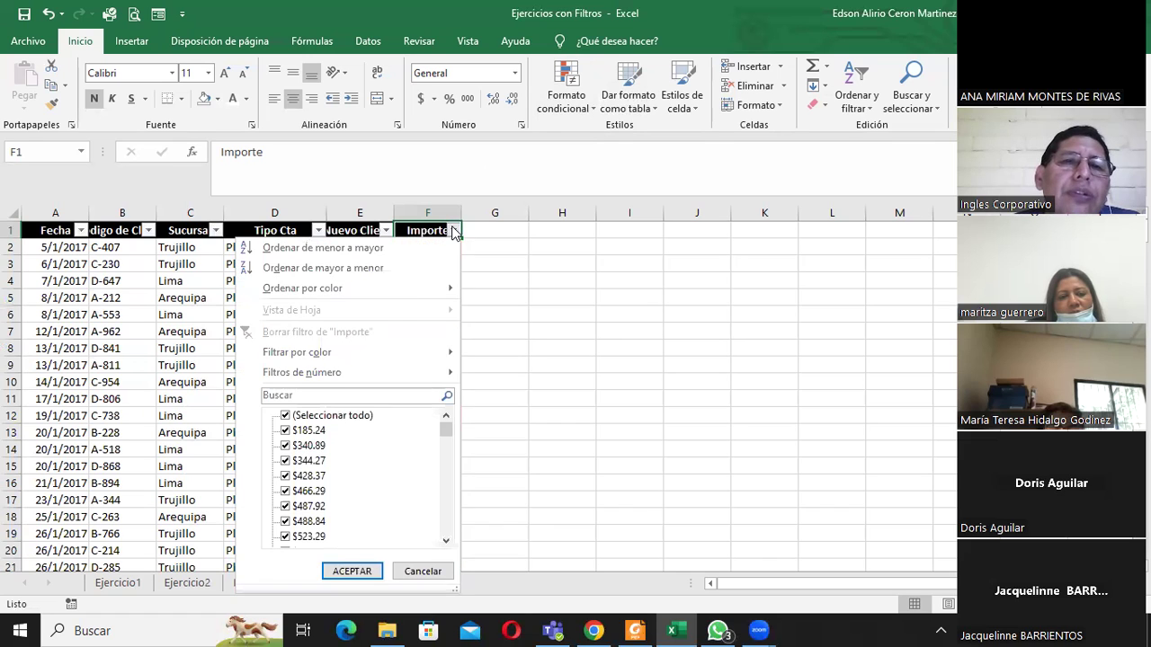
mouse_move(363, 354)
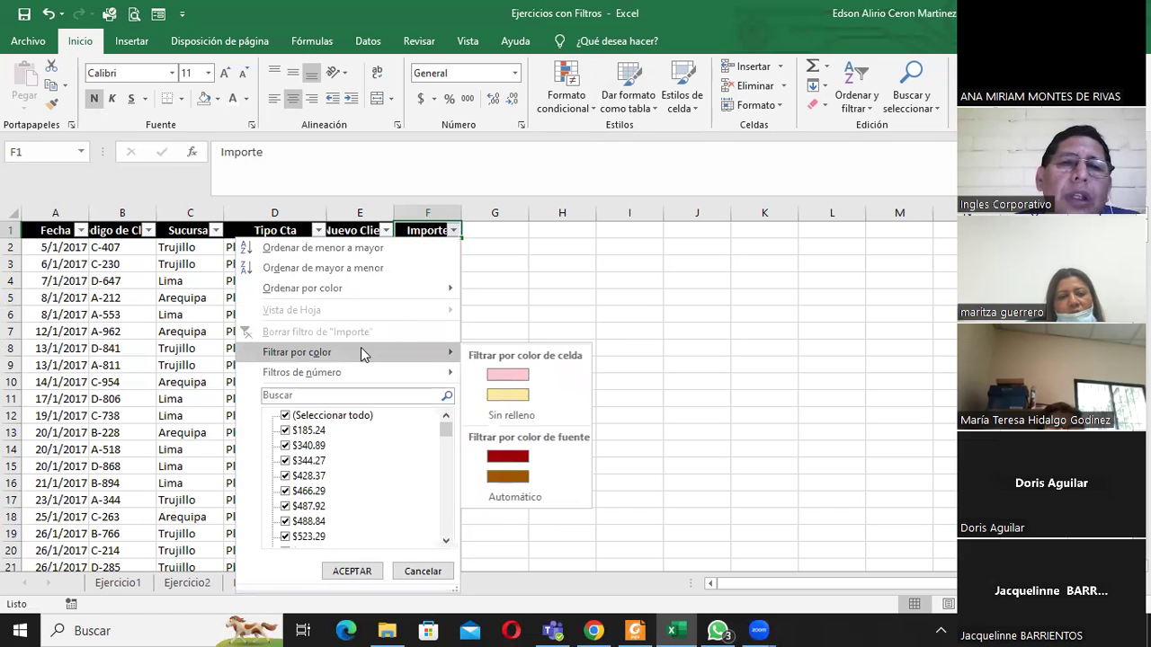
left_click(529, 415)
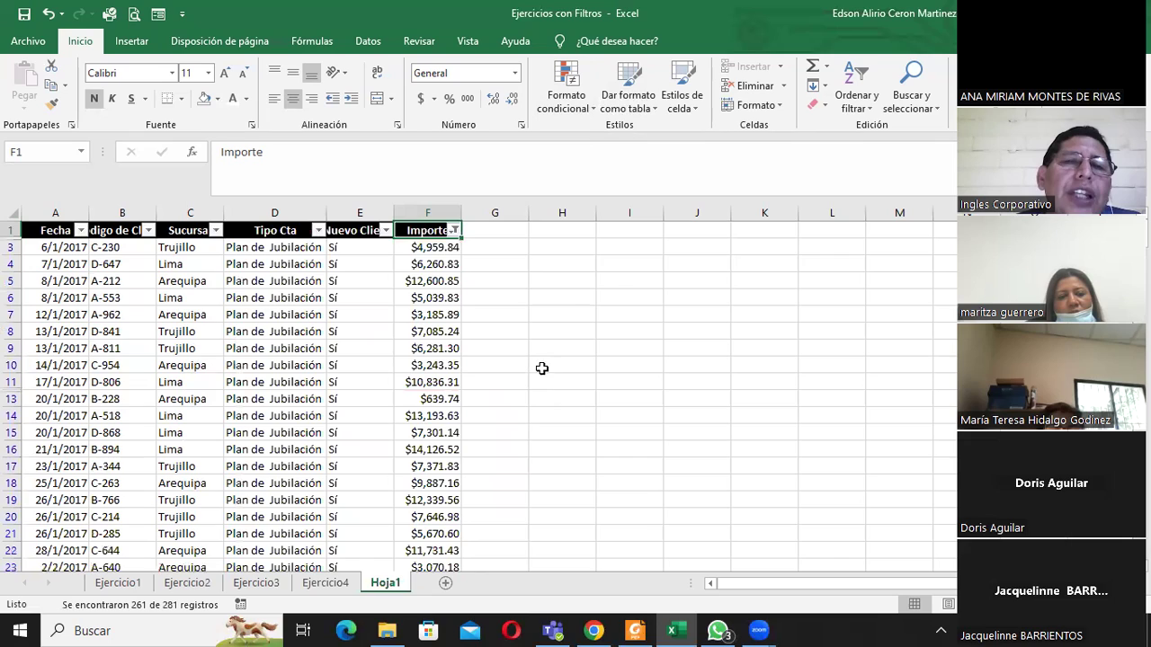
Step: Select the visible Importe amounts to confirm their $1,981,692.56 sum
scroll(456, 306, "down", 1)
scroll(456, 306, "down", 3)
scroll(457, 306, "down", 3)
scroll(457, 306, "up", 3)
scroll(456, 305, "up", 4)
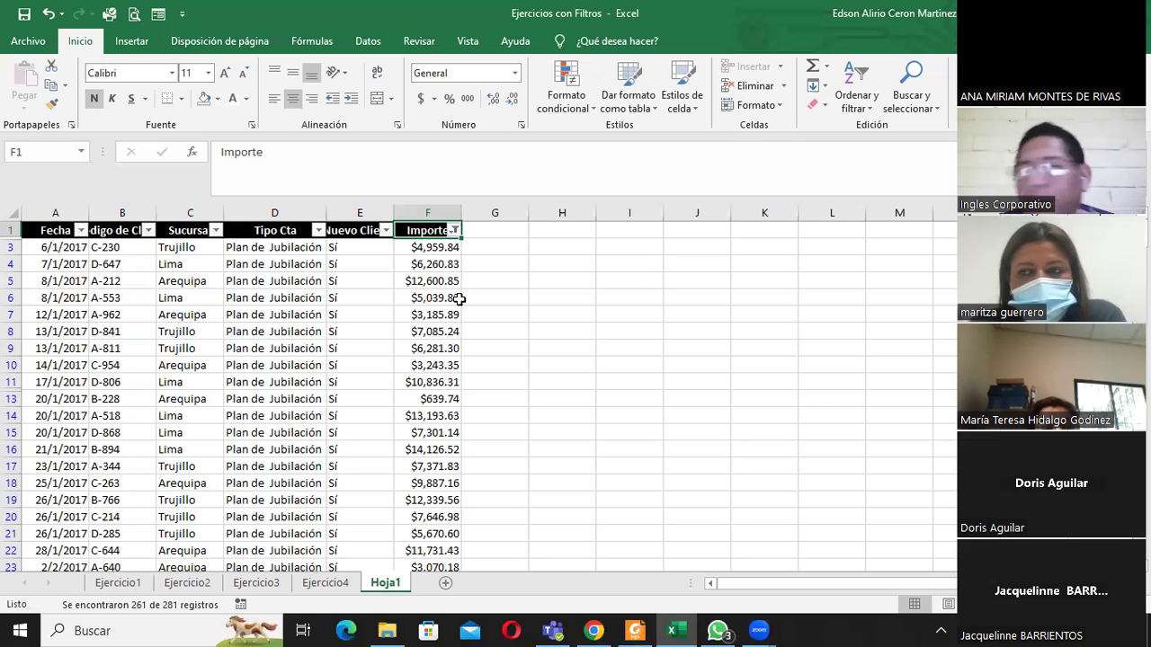
mouse_move(434, 249)
left_mouse_down()
mouse_move(445, 620)
mouse_move(443, 555)
left_mouse_up()
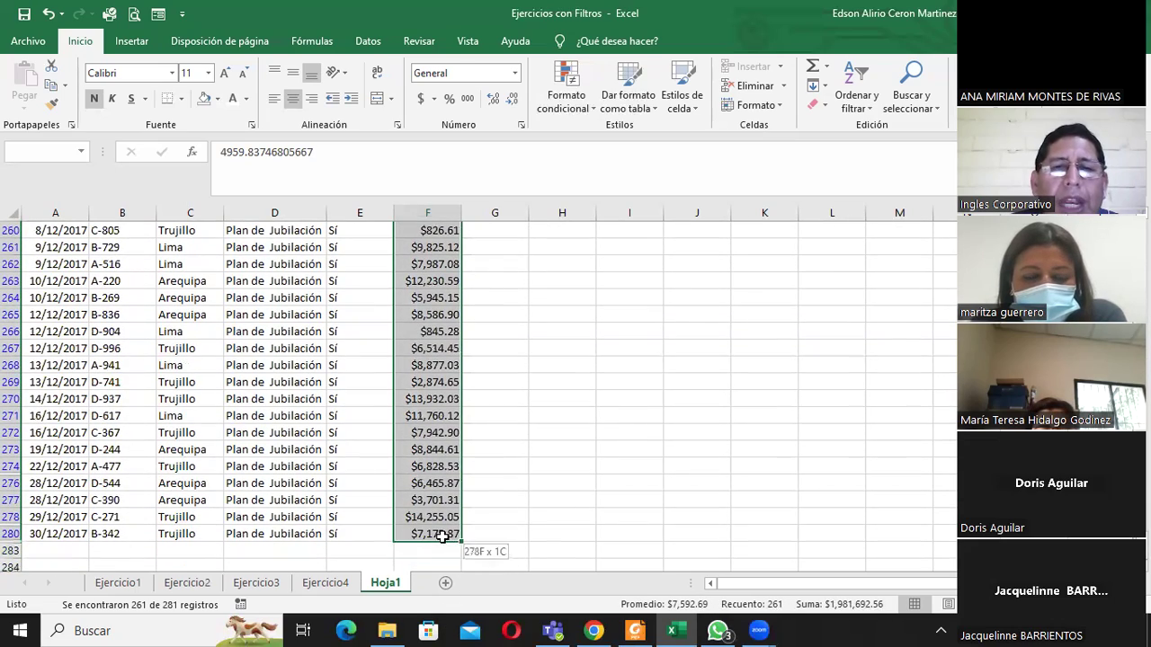
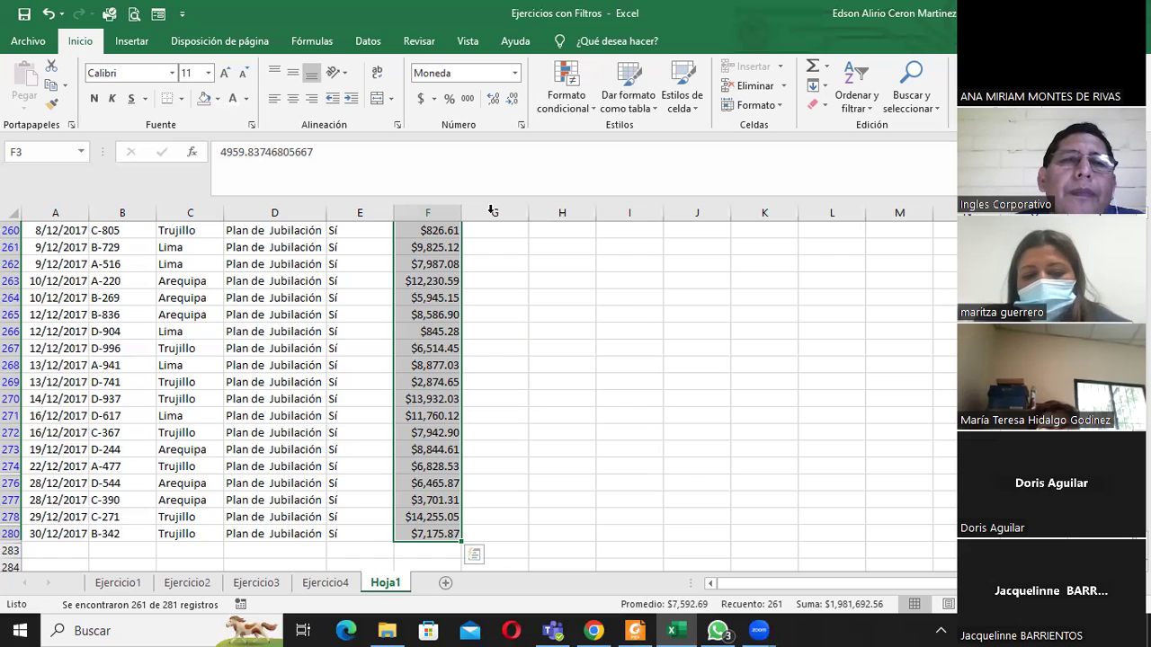
Step: Deselect the Importe column and scroll Hoja1 back up to the header row
left_click(492, 210)
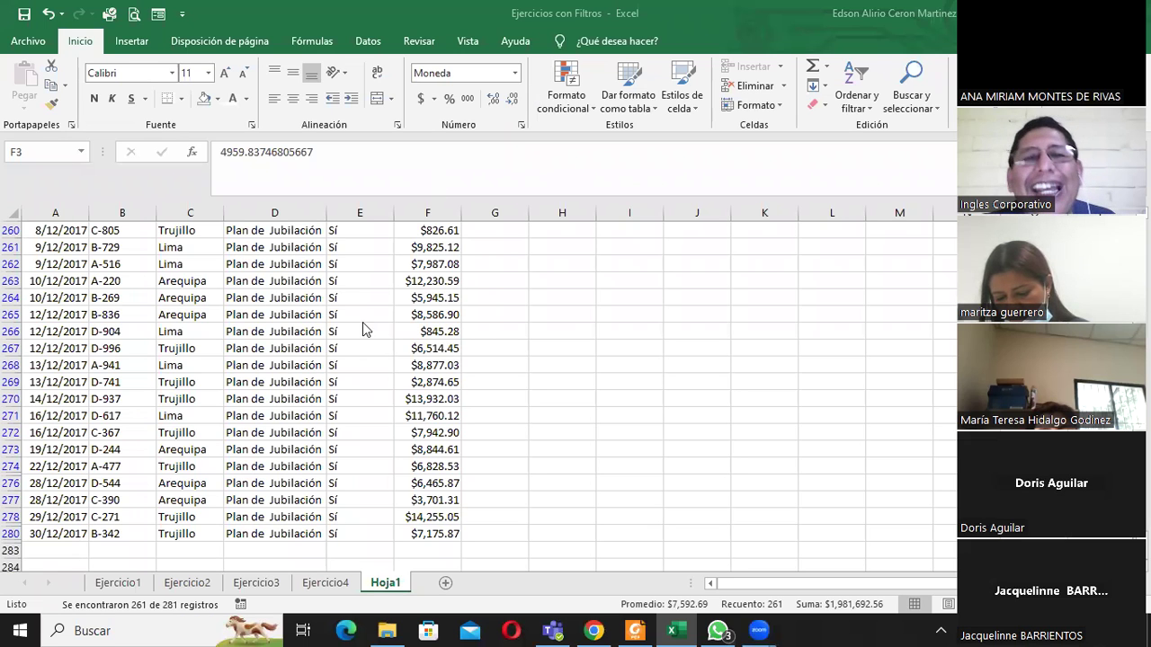
scroll(342, 296, "up", 3)
scroll(340, 277, "up", 3)
scroll(341, 261, "up", 2)
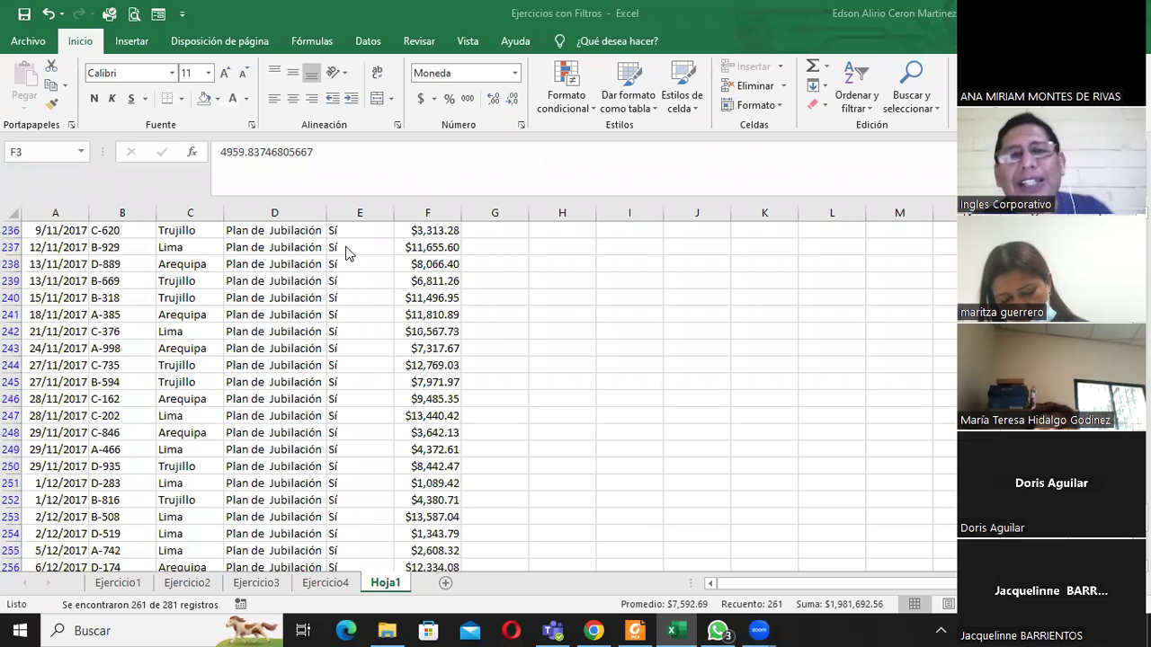
scroll(345, 245, "up", 2)
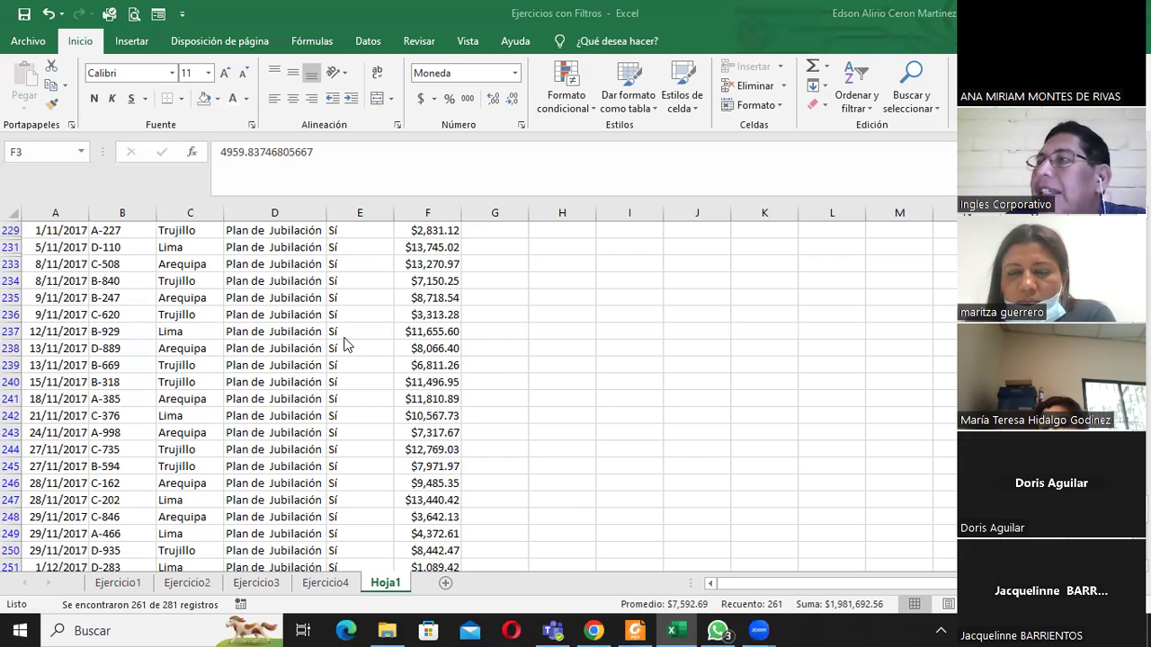
scroll(358, 324, "up", 6)
scroll(363, 314, "up", 8)
scroll(367, 313, "up", 6)
scroll(373, 310, "up", 5)
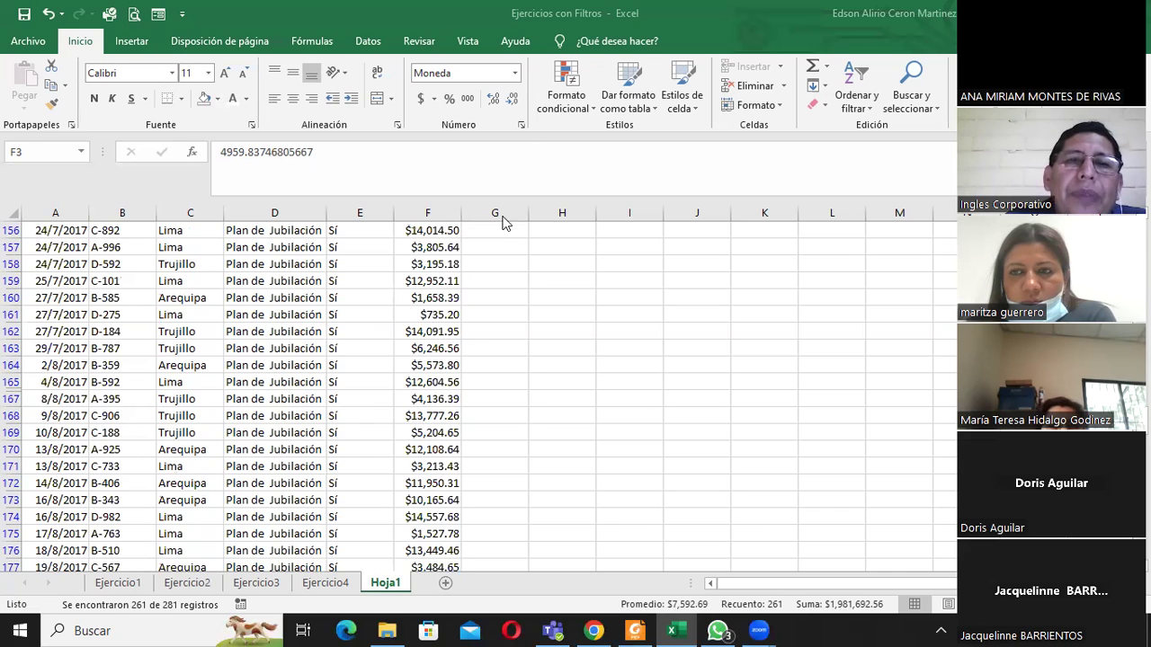
scroll(329, 324, "up", 1)
scroll(327, 319, "up", 2)
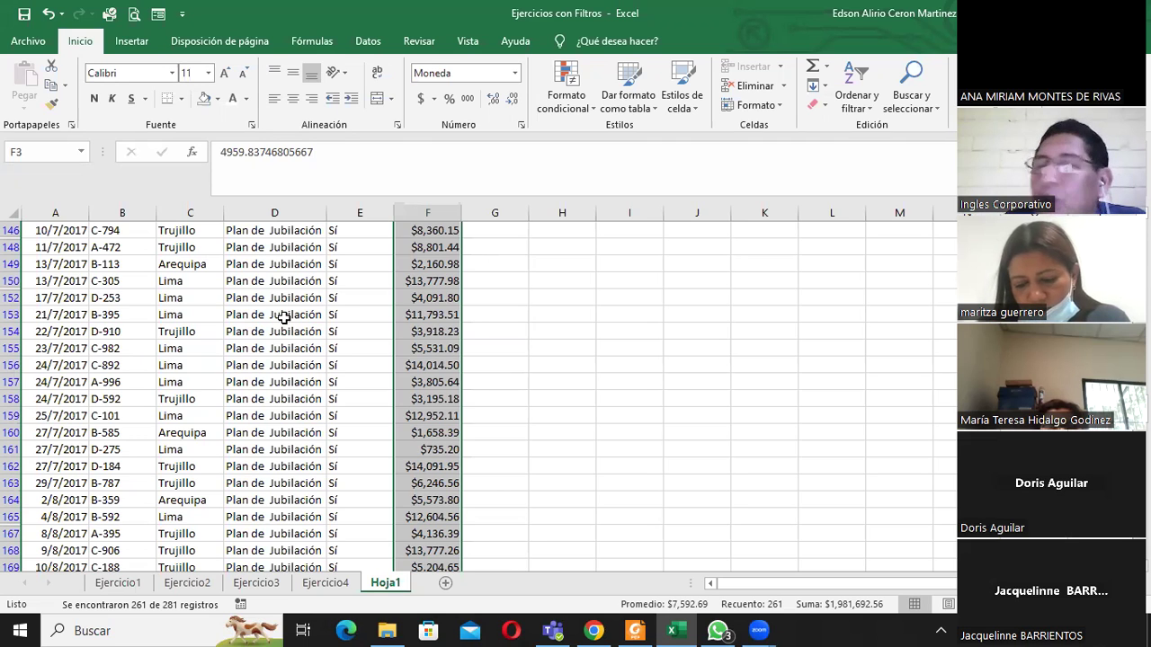
left_click(112, 331)
scroll(116, 321, "up", 4)
scroll(119, 310, "up", 6)
scroll(118, 310, "up", 11)
scroll(123, 303, "up", 12)
scroll(134, 300, "up", 11)
scroll(134, 301, "up", 4)
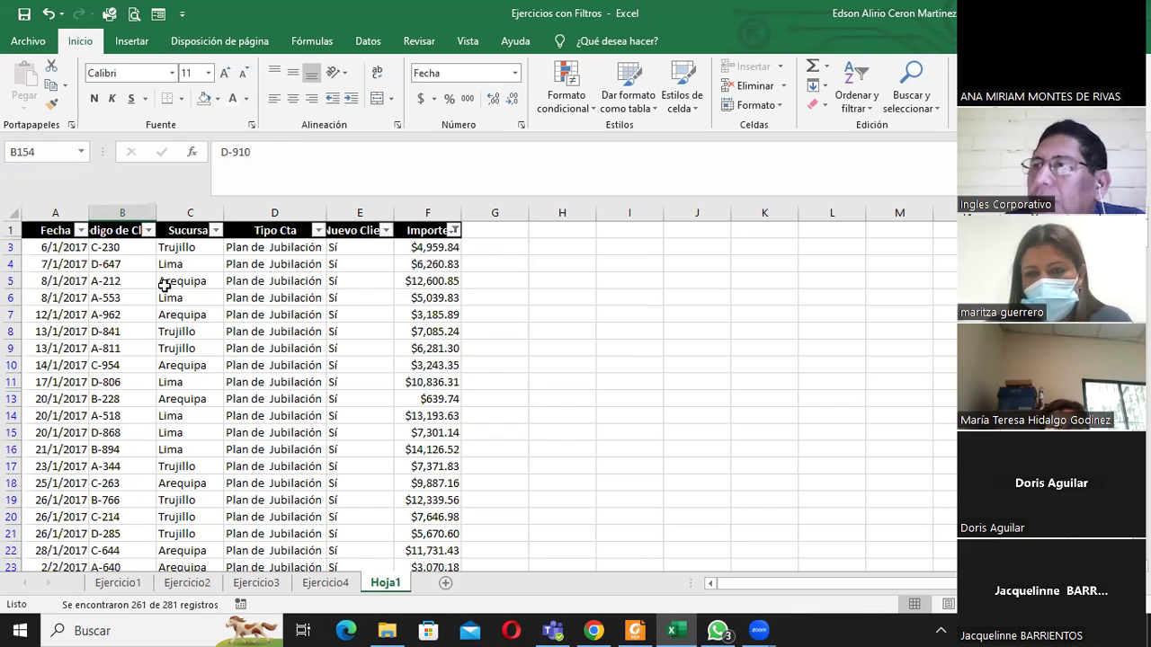
Step: Clear the Importe filter and sort the pink Importe cells to the top
left_click(454, 230)
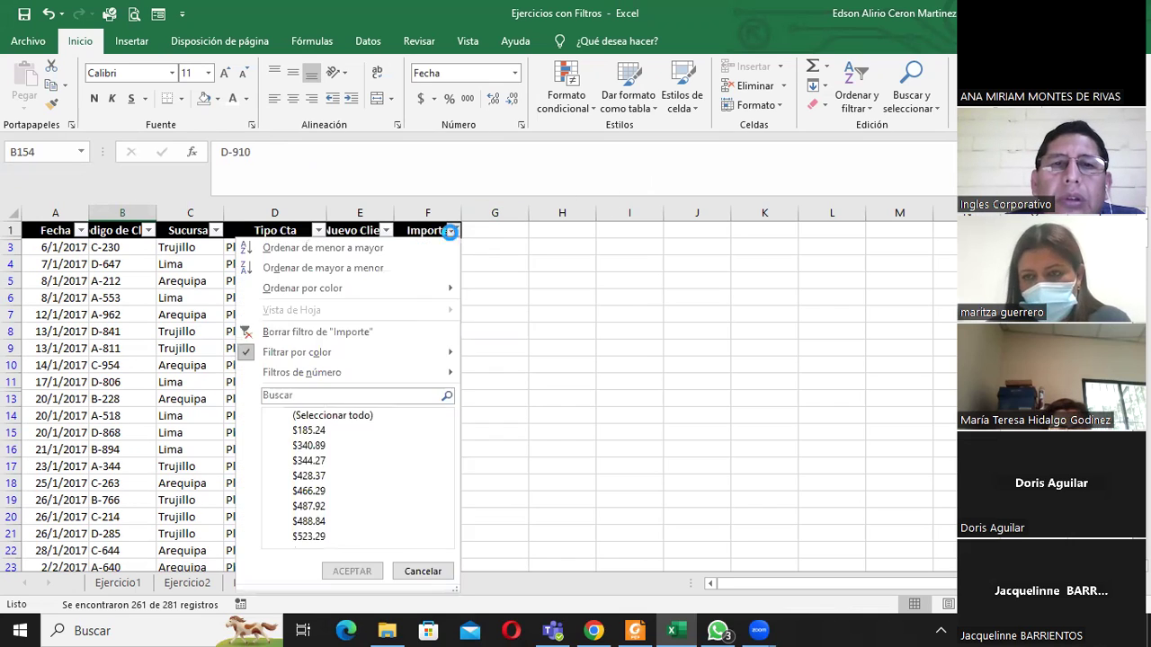
left_click(312, 331)
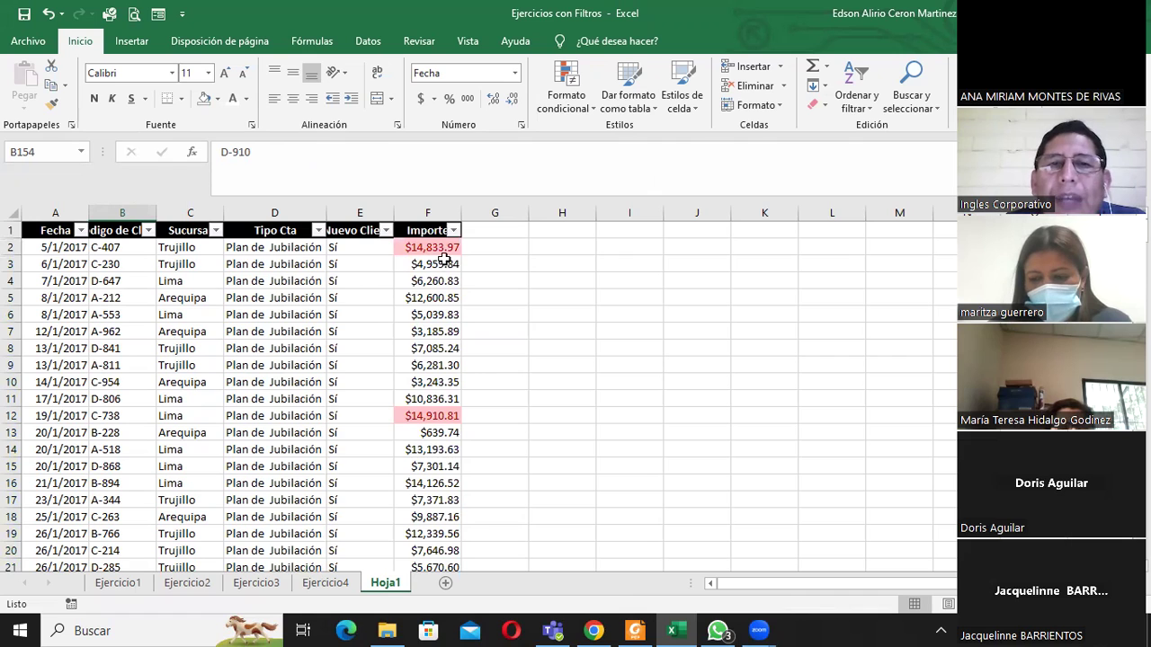
left_click(454, 230)
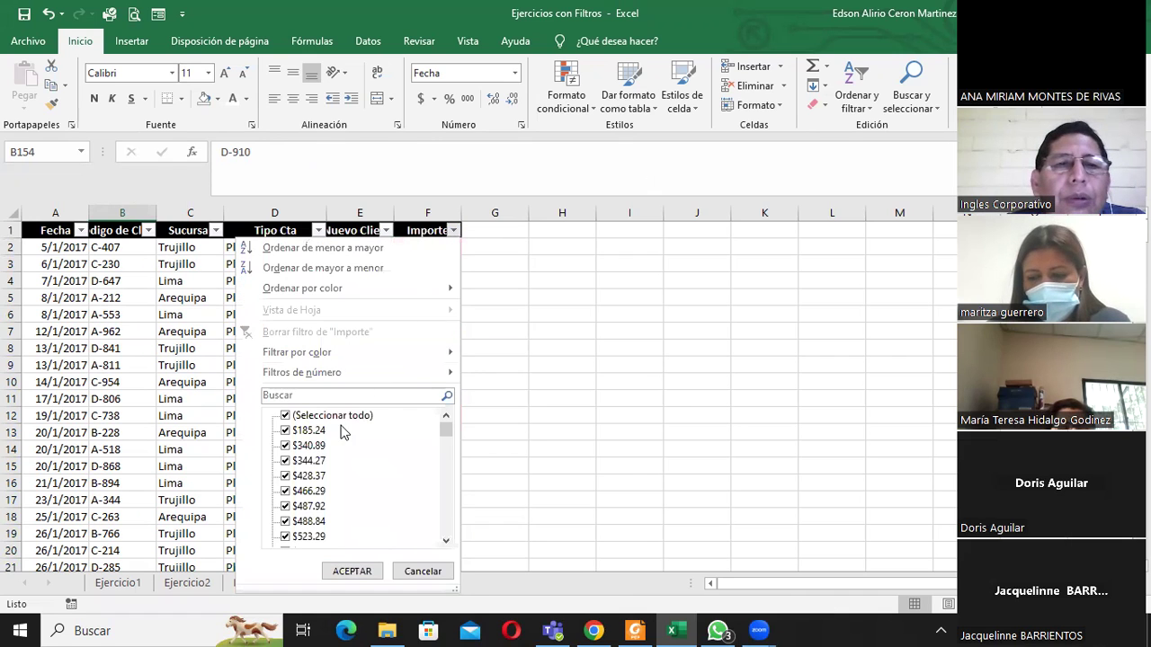
mouse_move(331, 289)
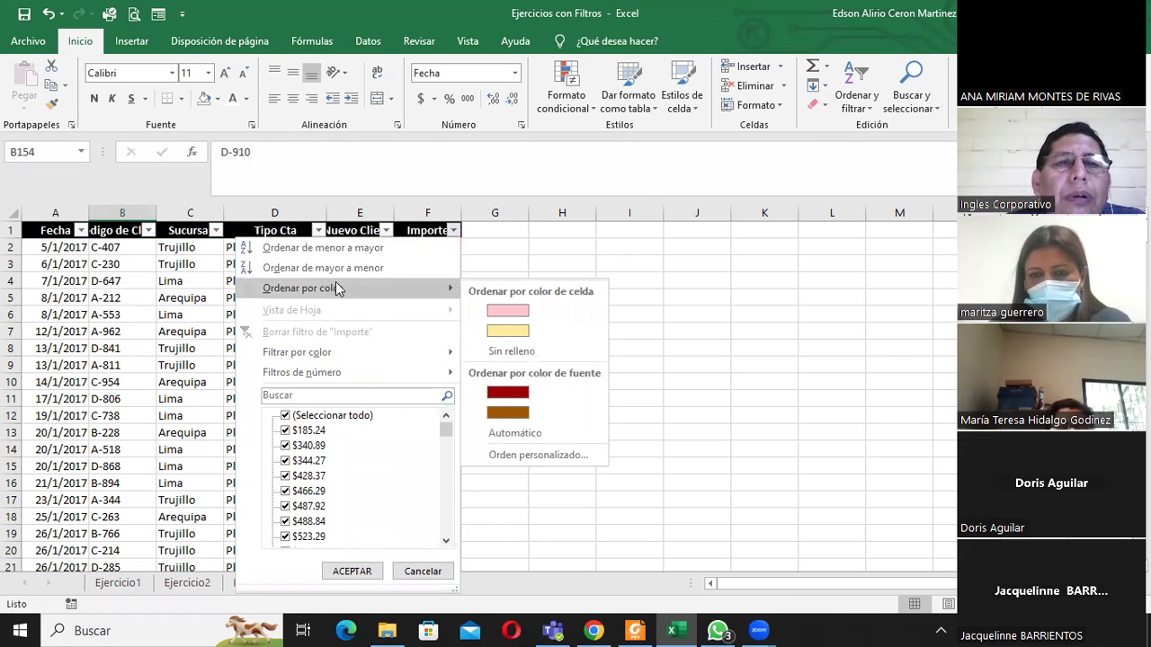
left_click(506, 317)
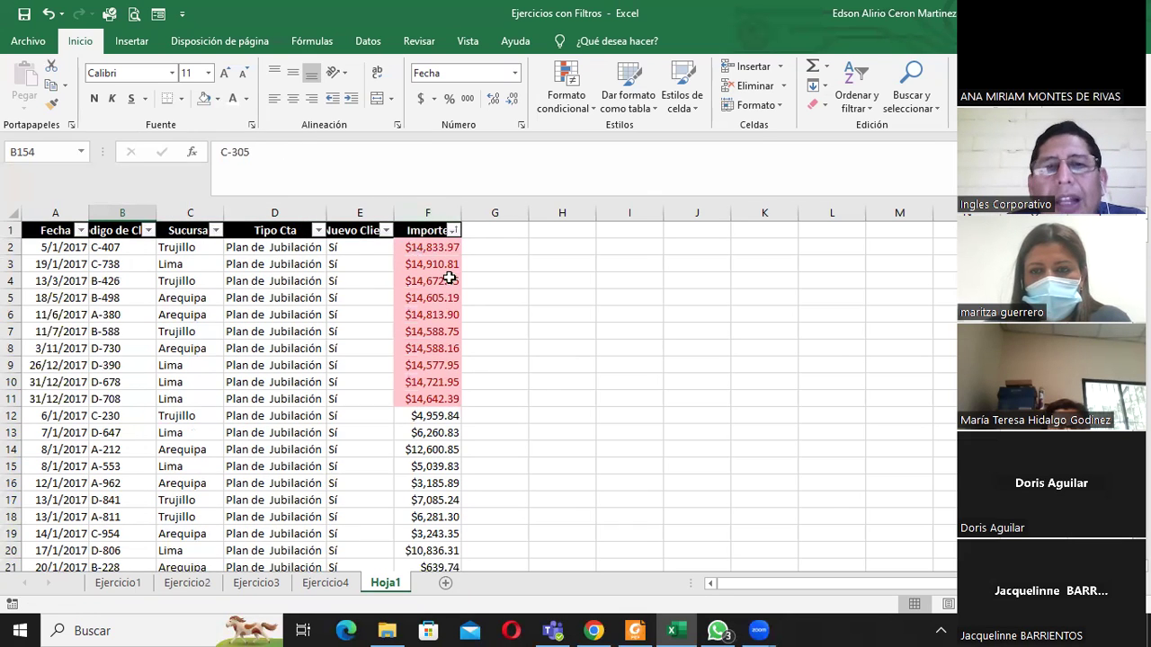
Step: Sort the Importe column by cell colour with yellow cells on top
left_click(453, 231)
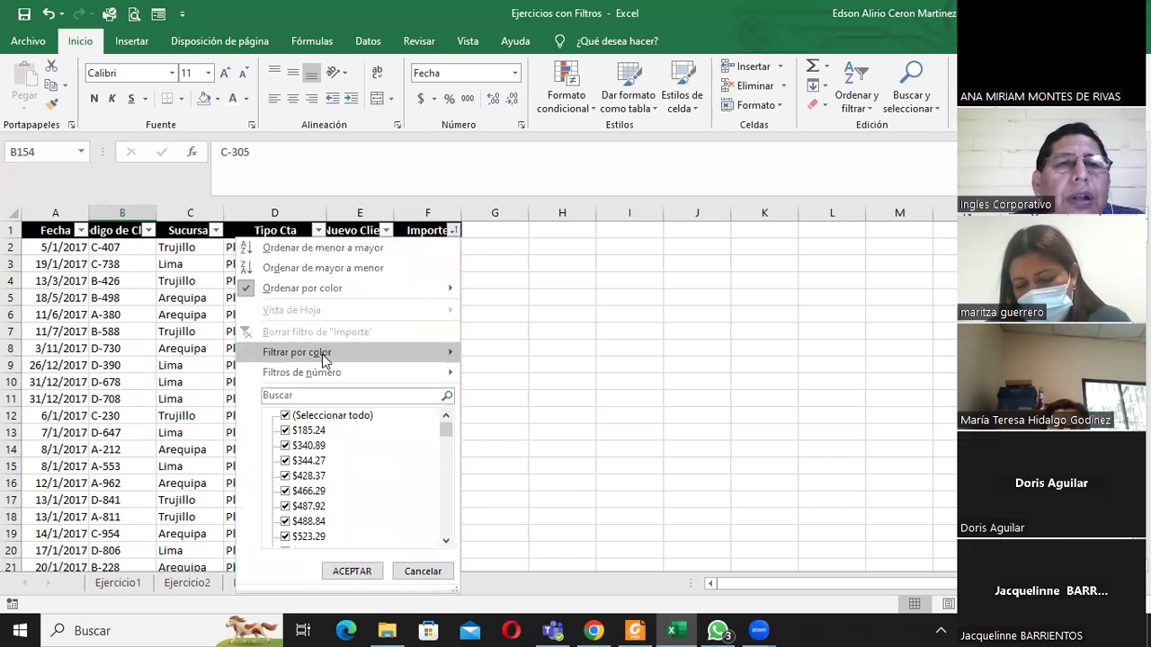
mouse_move(323, 354)
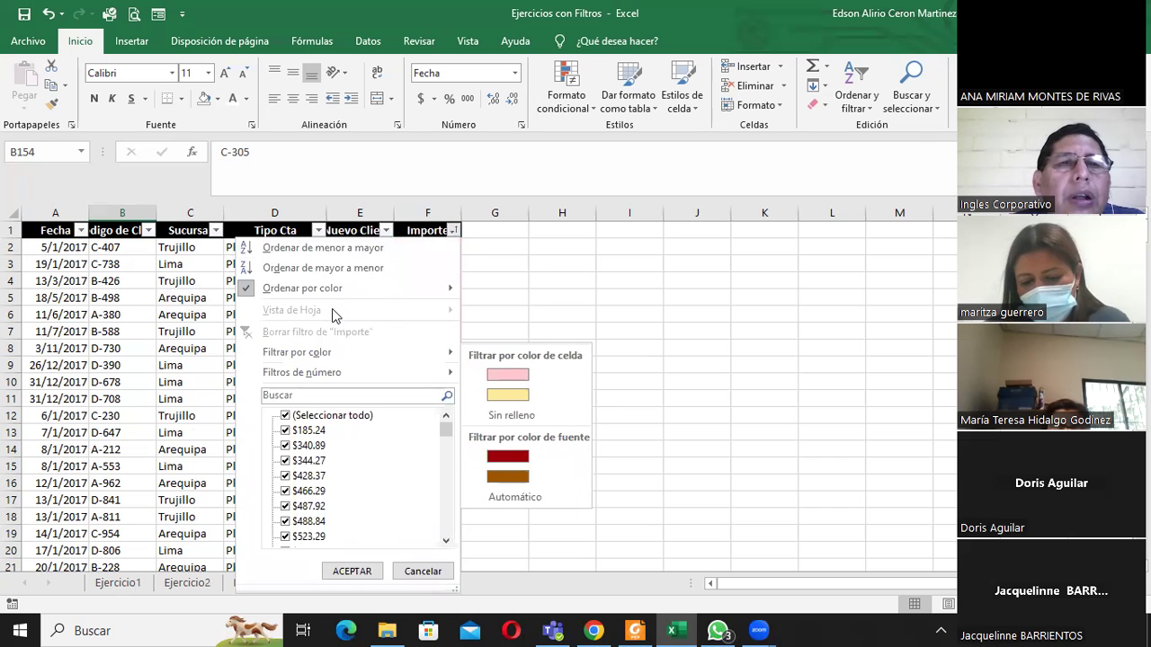
mouse_move(333, 290)
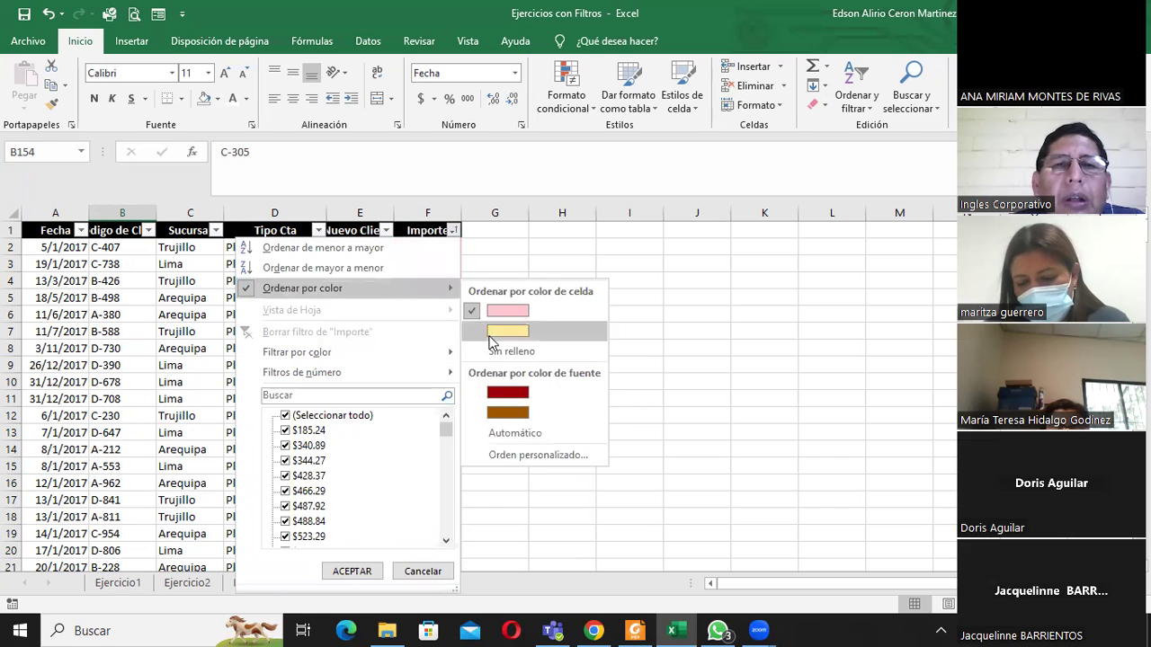
left_click(489, 334)
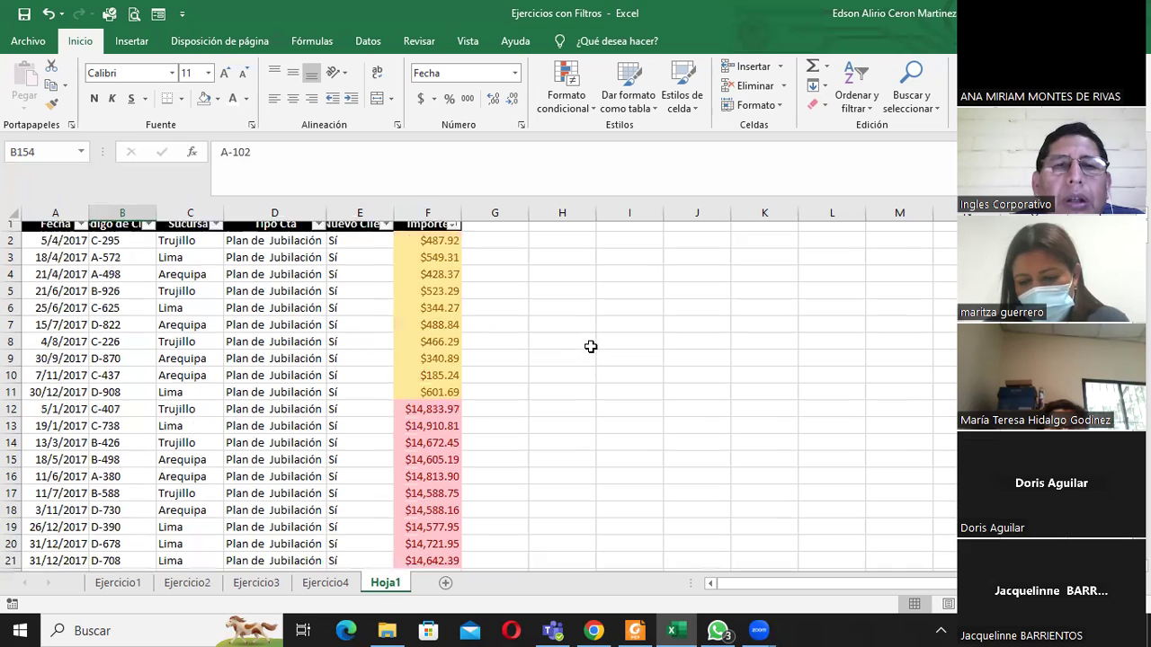
scroll(596, 351, "down", 6)
scroll(603, 334, "up", 6)
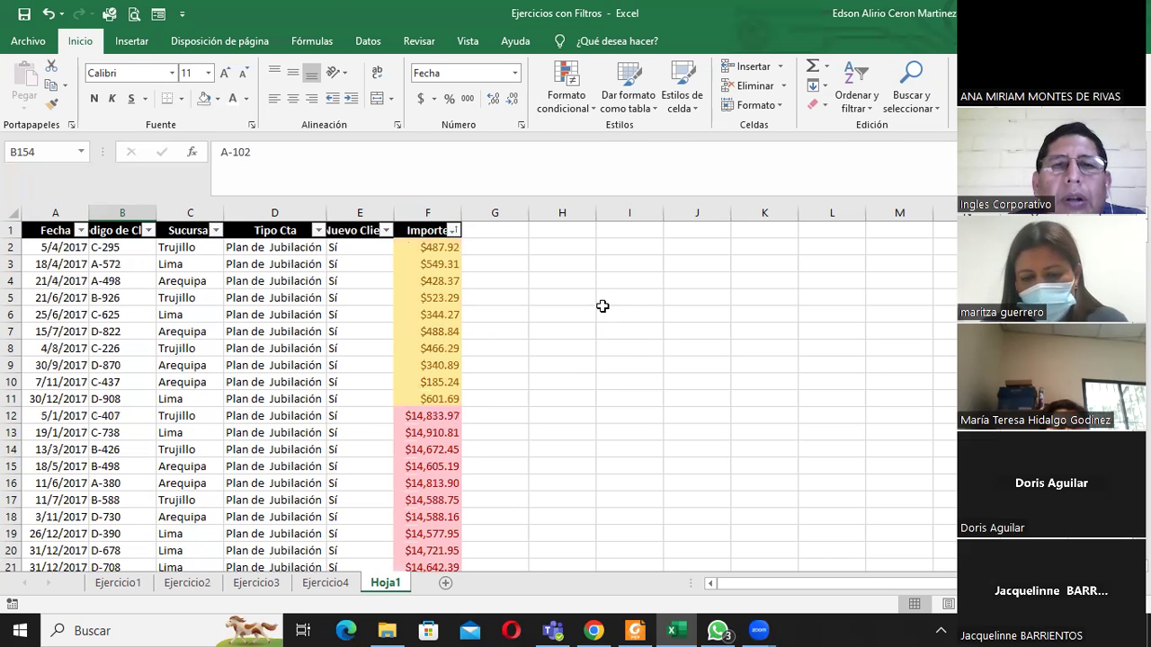
left_click(455, 231)
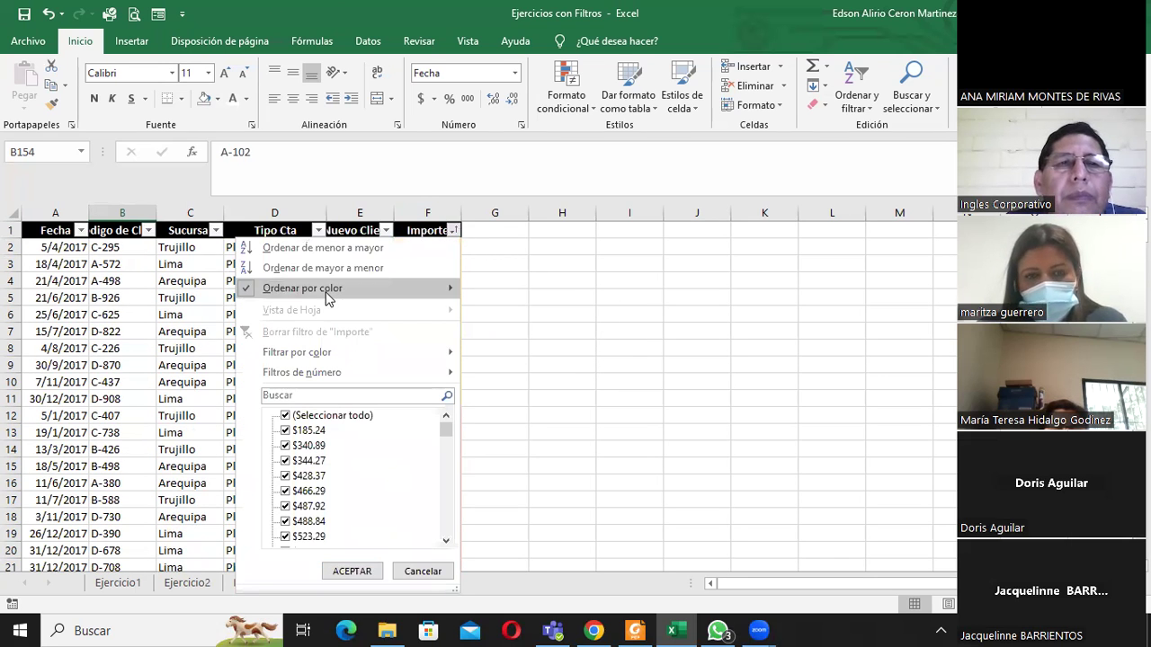
mouse_move(327, 297)
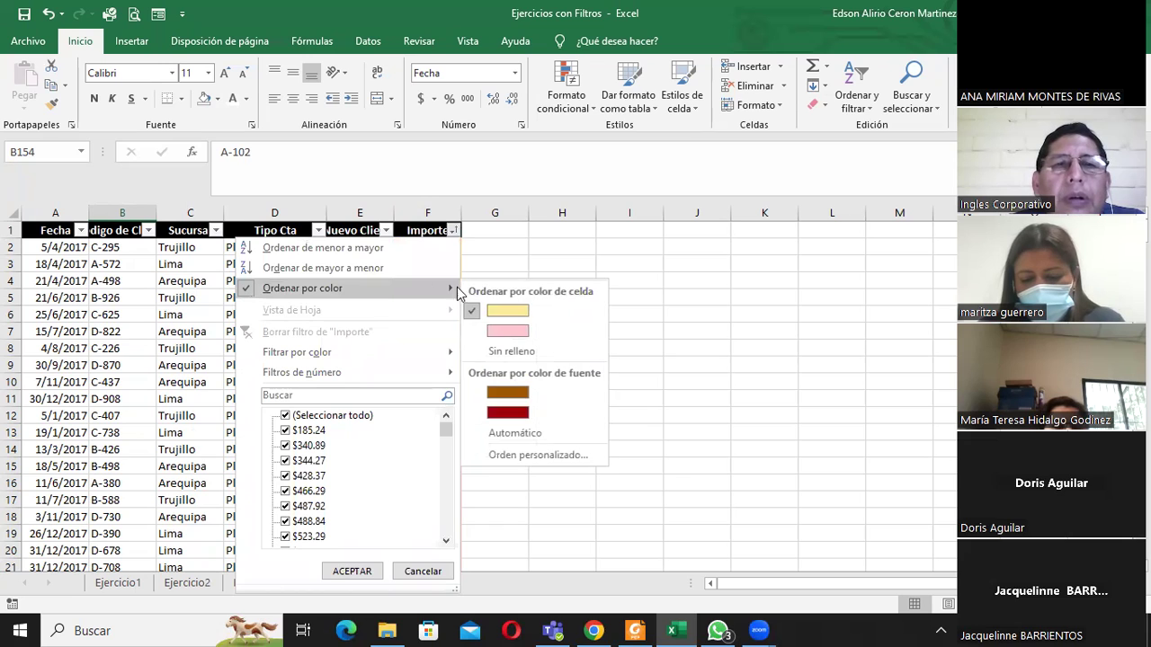
left_click(507, 311)
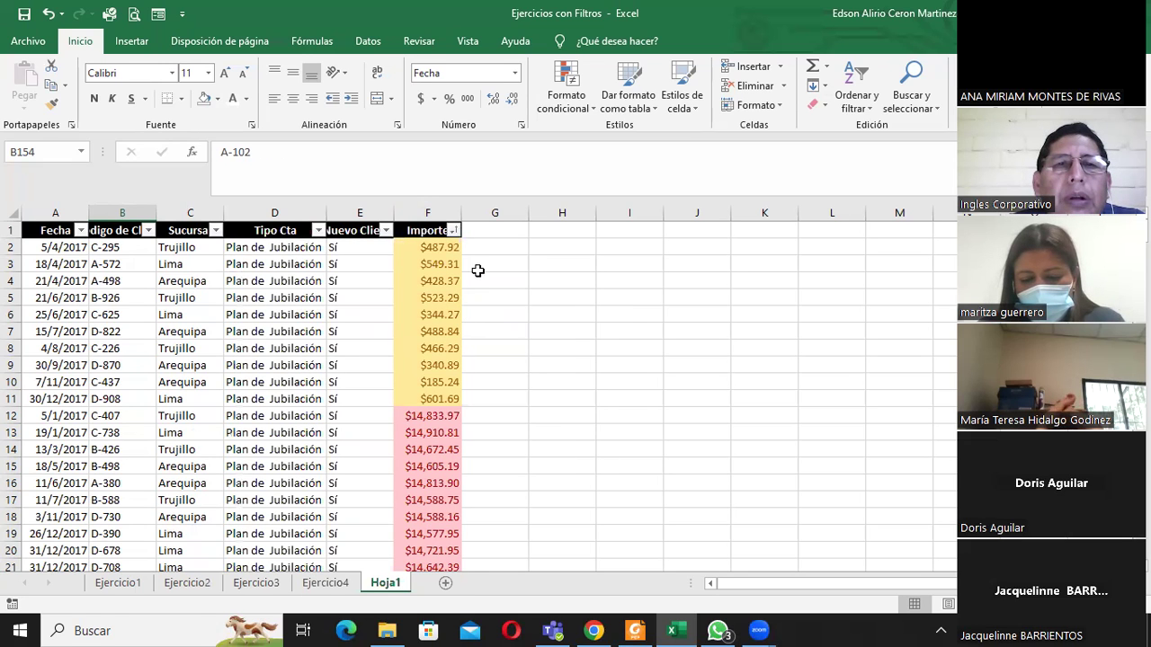
left_click(454, 232)
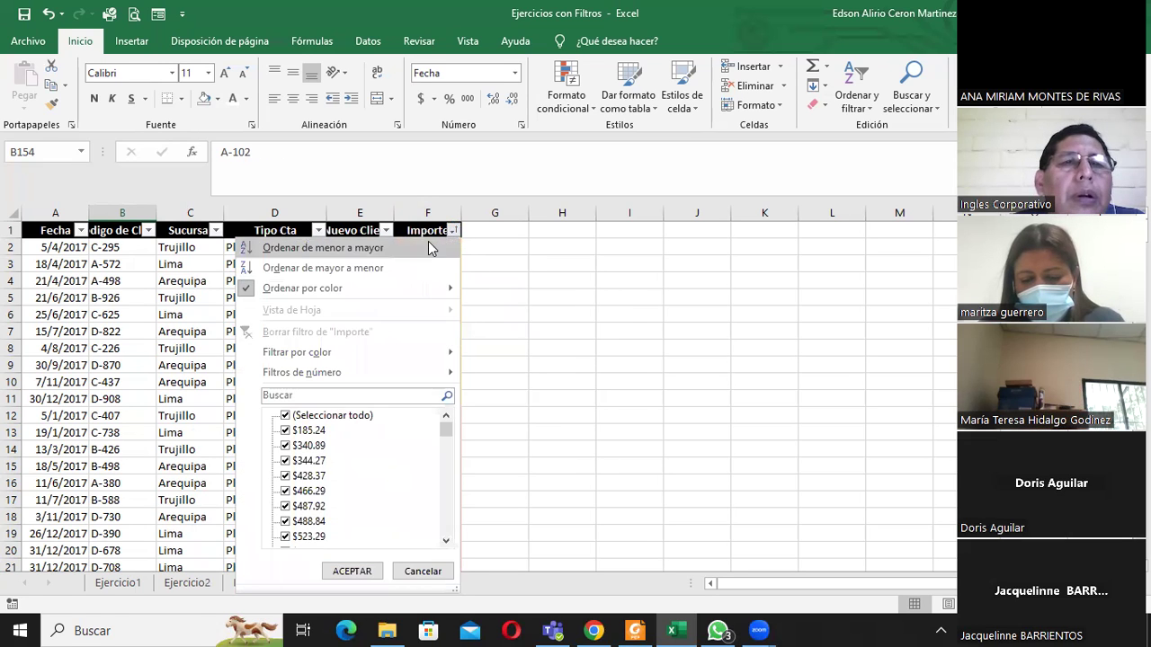
mouse_move(401, 358)
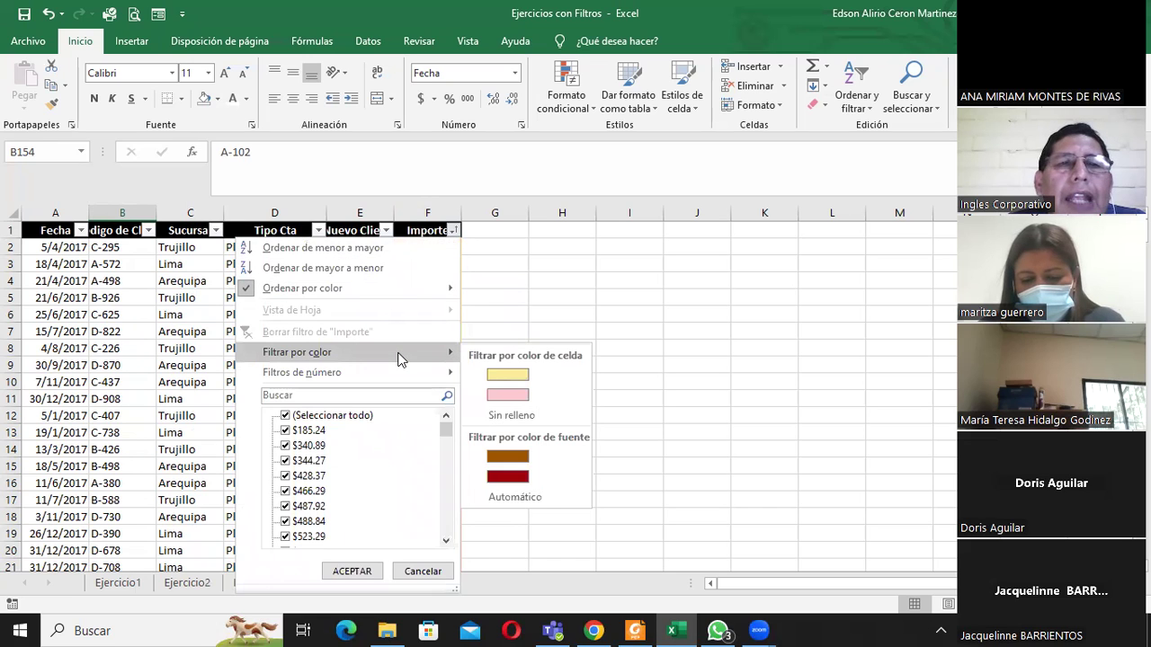
left_click(504, 243)
left_click(454, 232)
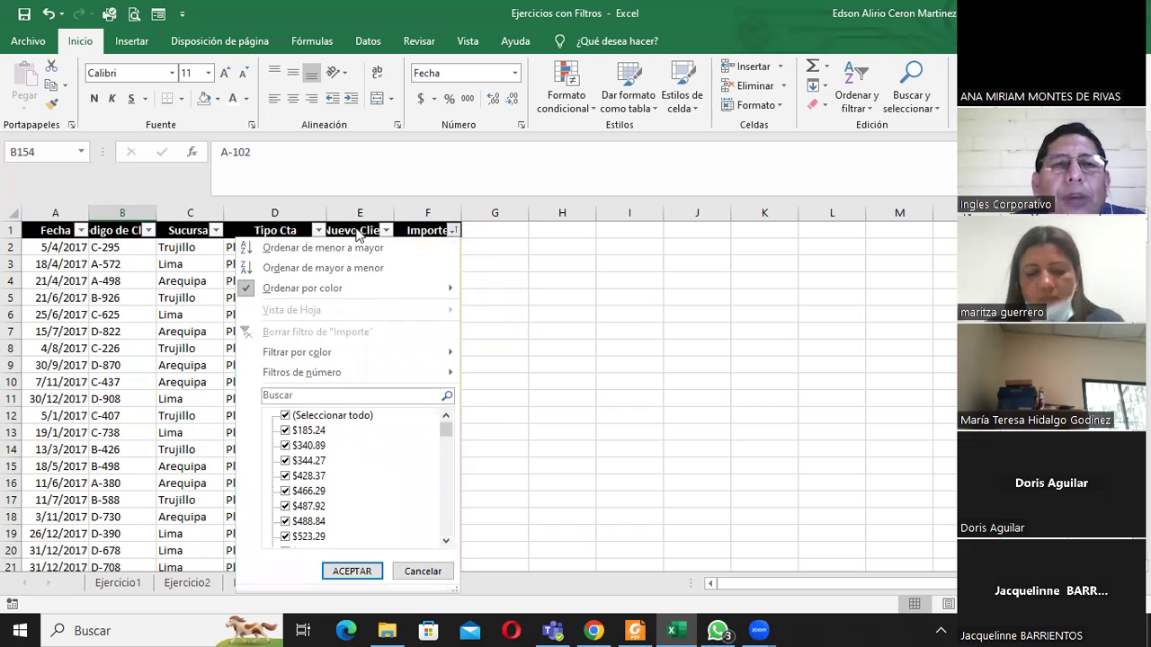
mouse_move(240, 297)
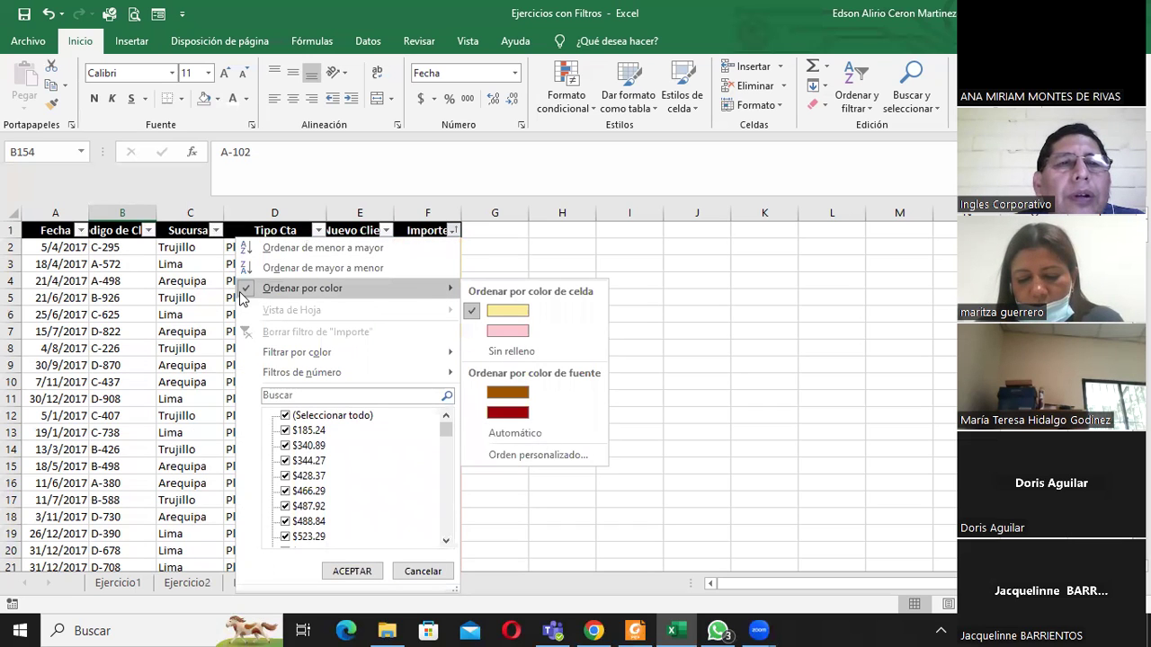
left_click(175, 290)
left_click_drag(47, 226, 425, 229)
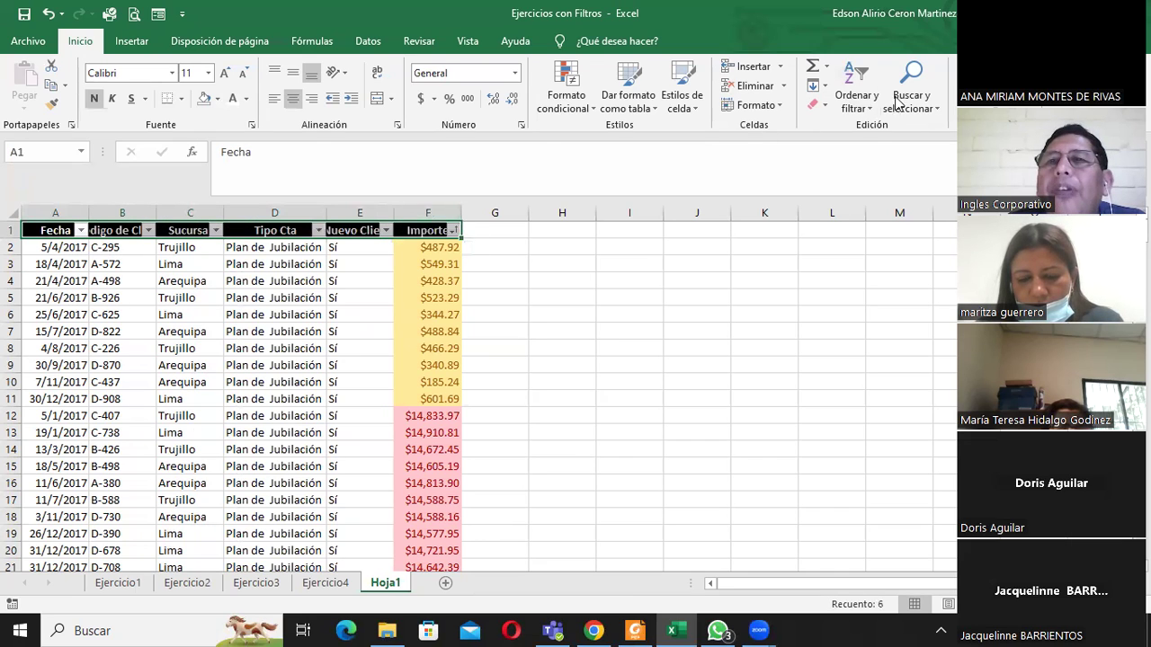
Step: Remove the Hoja1 table filters, then turn filtering back on for the header row
left_click(861, 75)
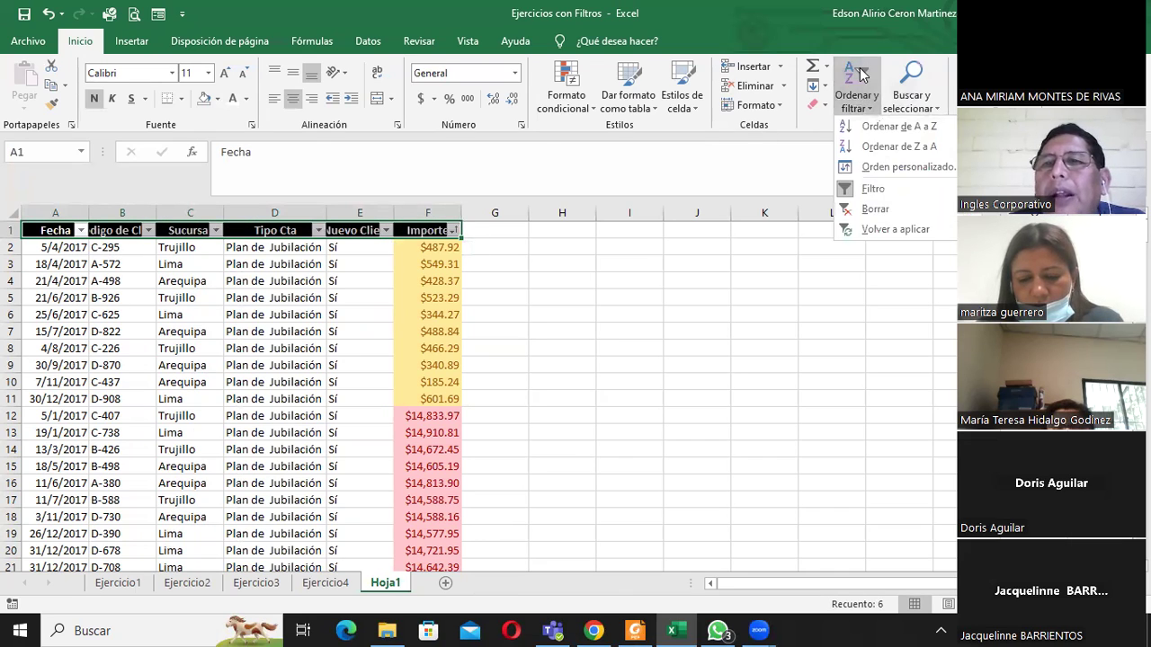
left_click(861, 187)
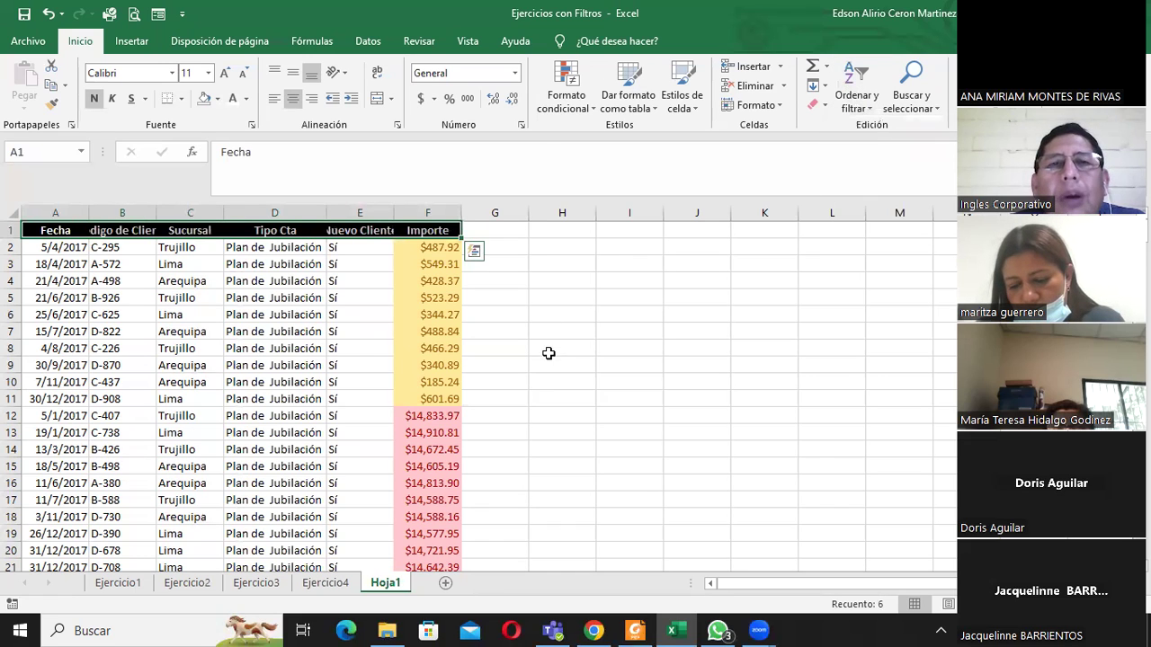
left_click(306, 347)
scroll(312, 329, "down", 5)
scroll(311, 329, "down", 6)
scroll(323, 326, "up", 11)
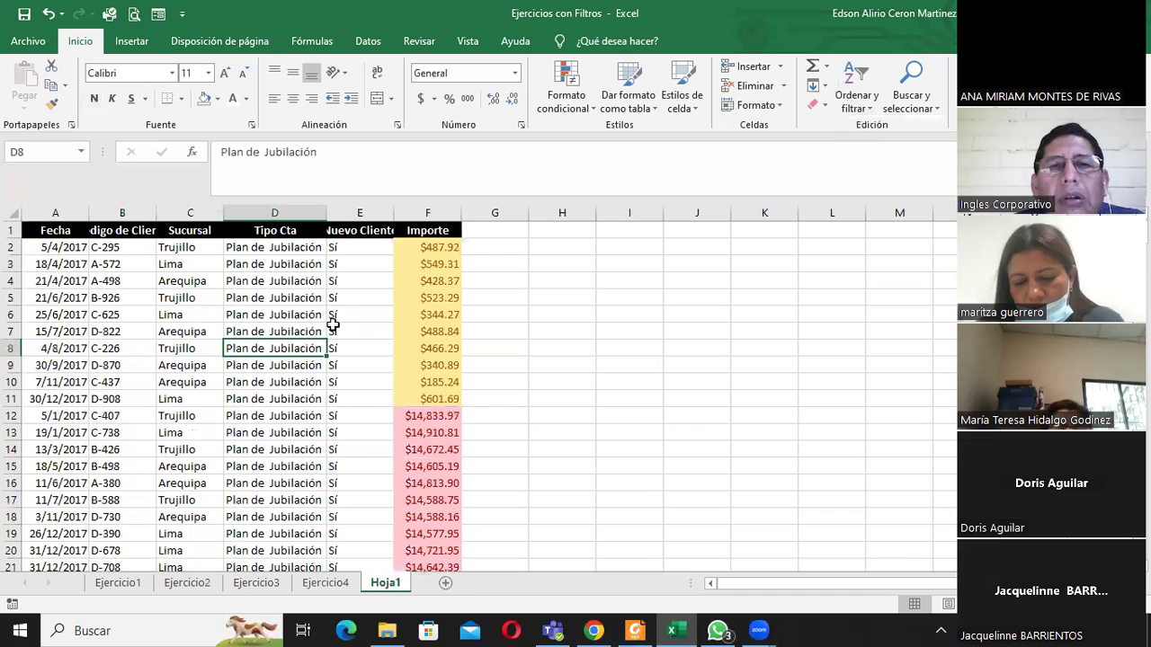
left_click(424, 230)
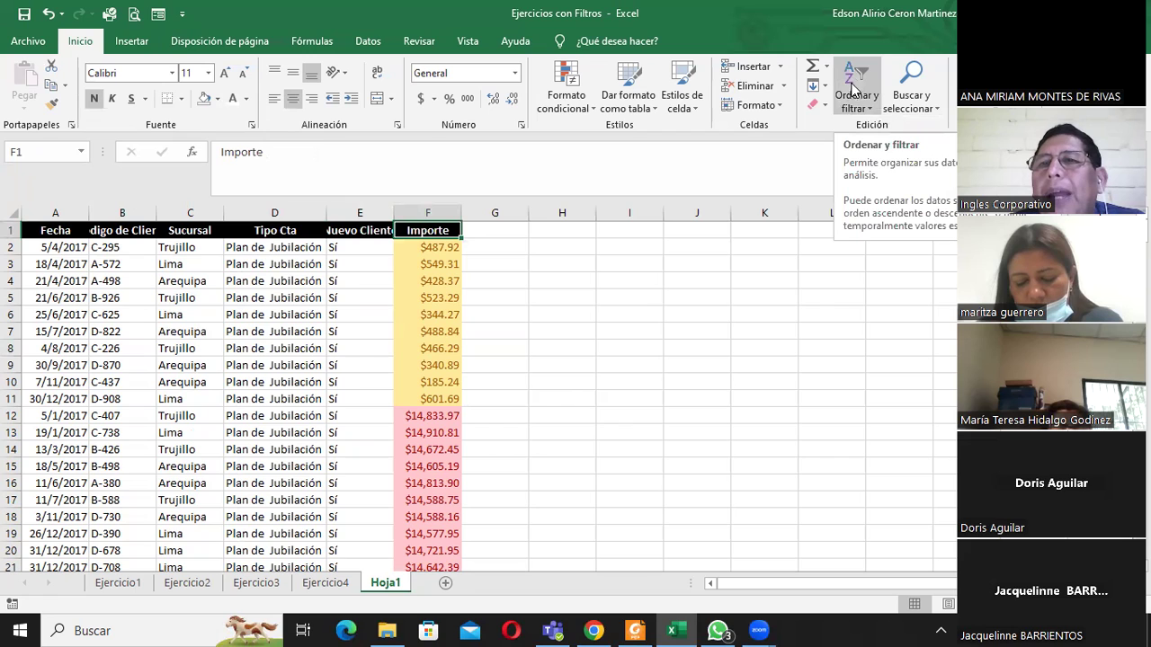
left_click(368, 42)
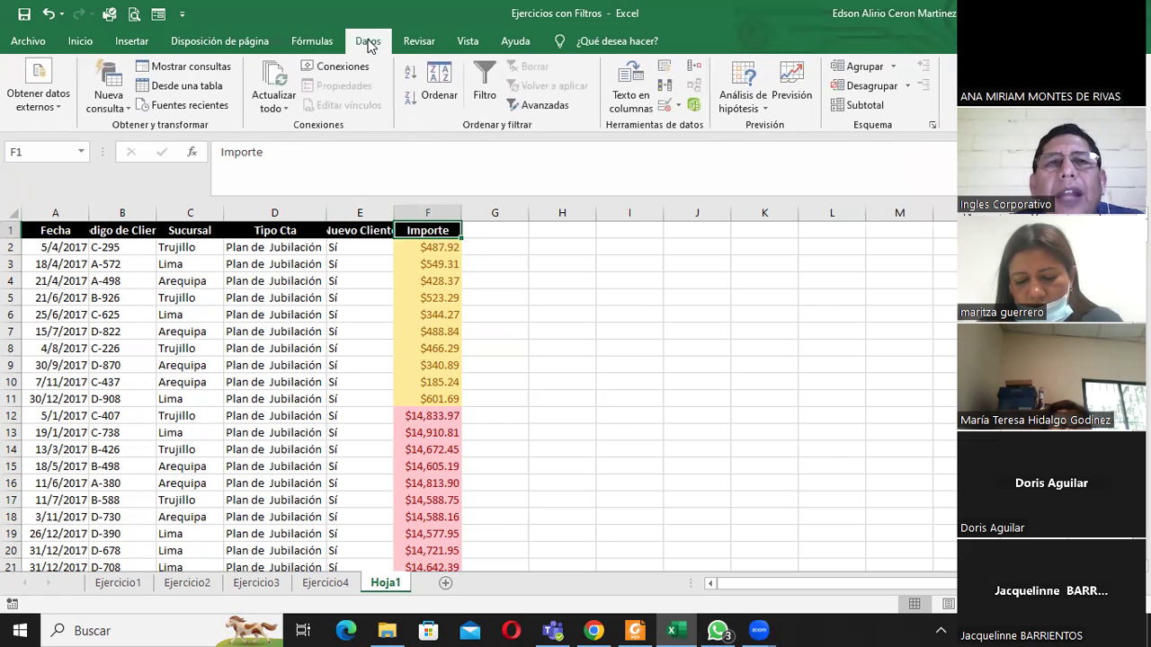
left_click(484, 83)
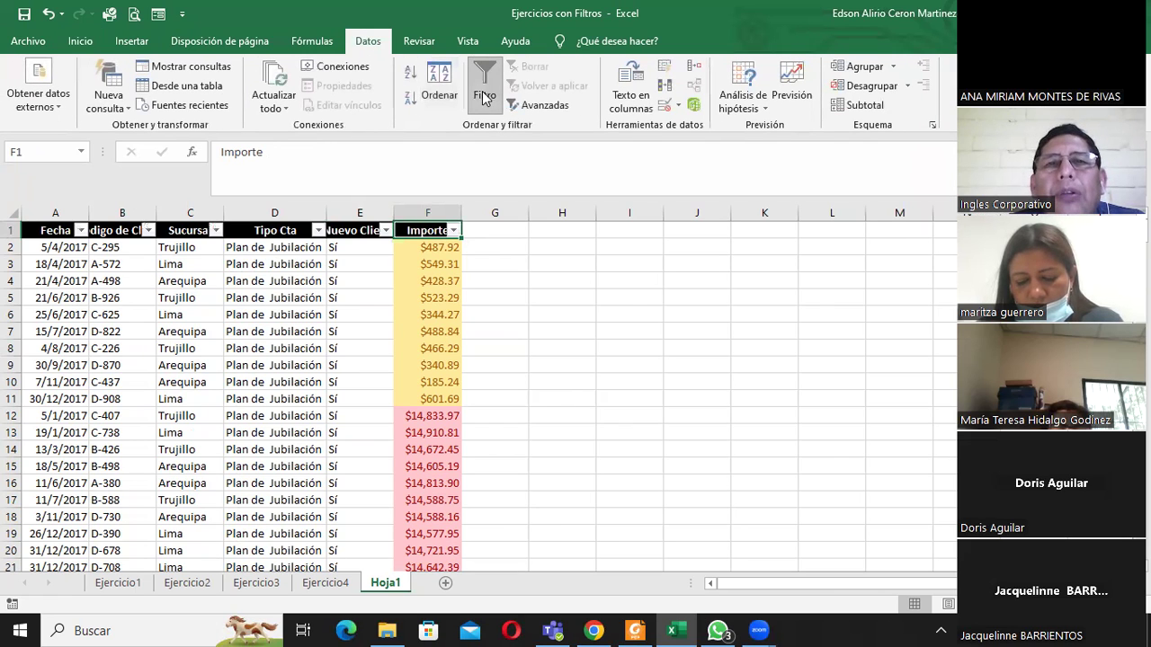
Step: Browse the Nuevo Cliente filter options and close them unchanged
left_click(385, 231)
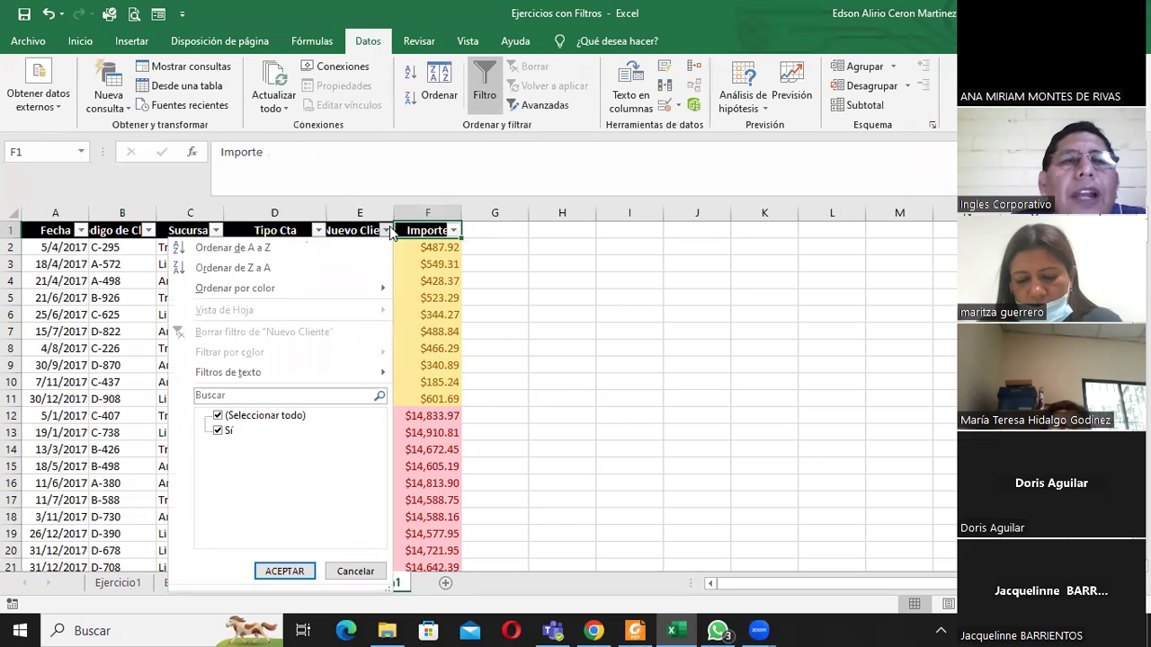
mouse_move(280, 289)
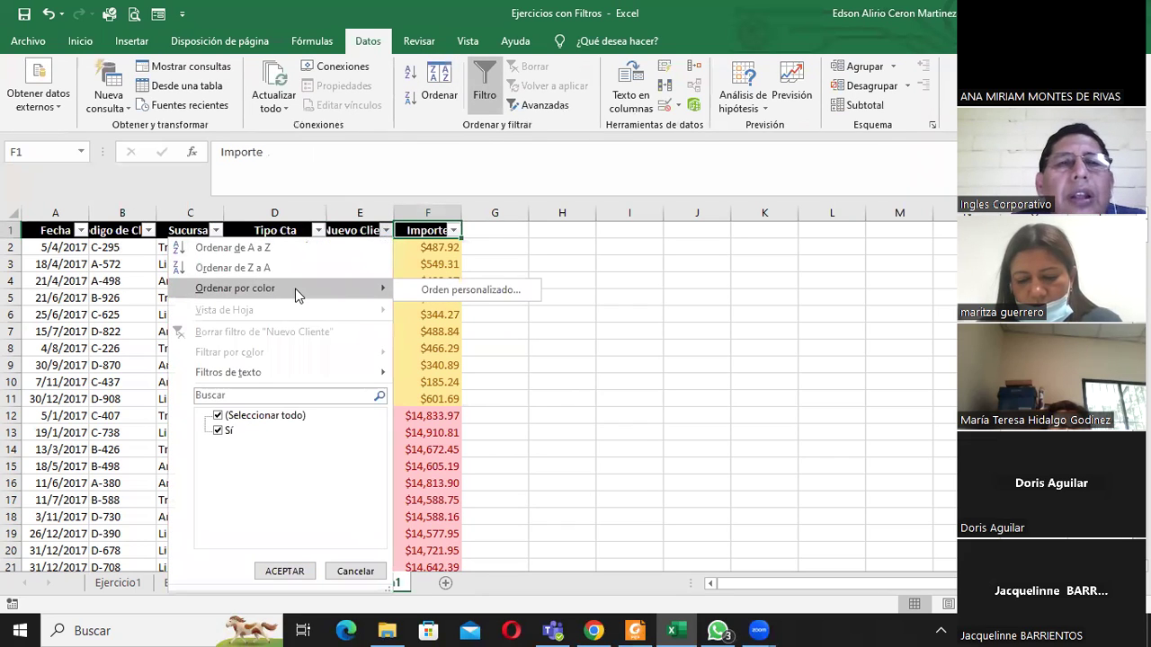
mouse_move(256, 382)
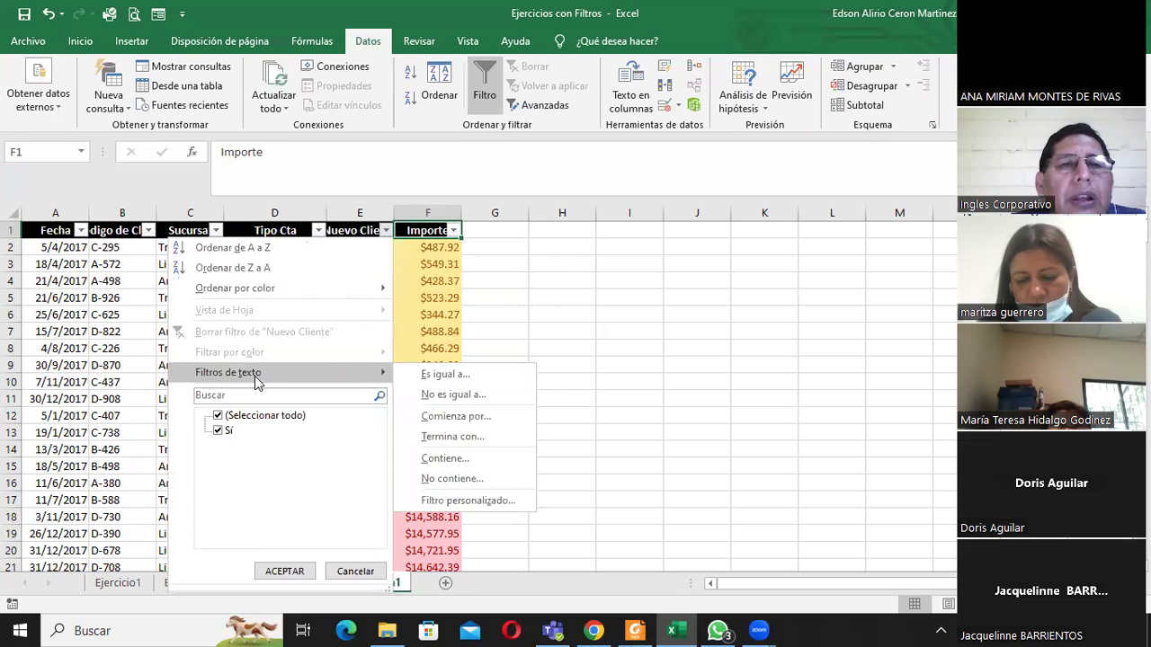
left_click(540, 361)
left_click(422, 250)
Step: Check the Tipo Cta filter dropdown, then switch to the Ejercicio4 sheet
left_click(286, 249)
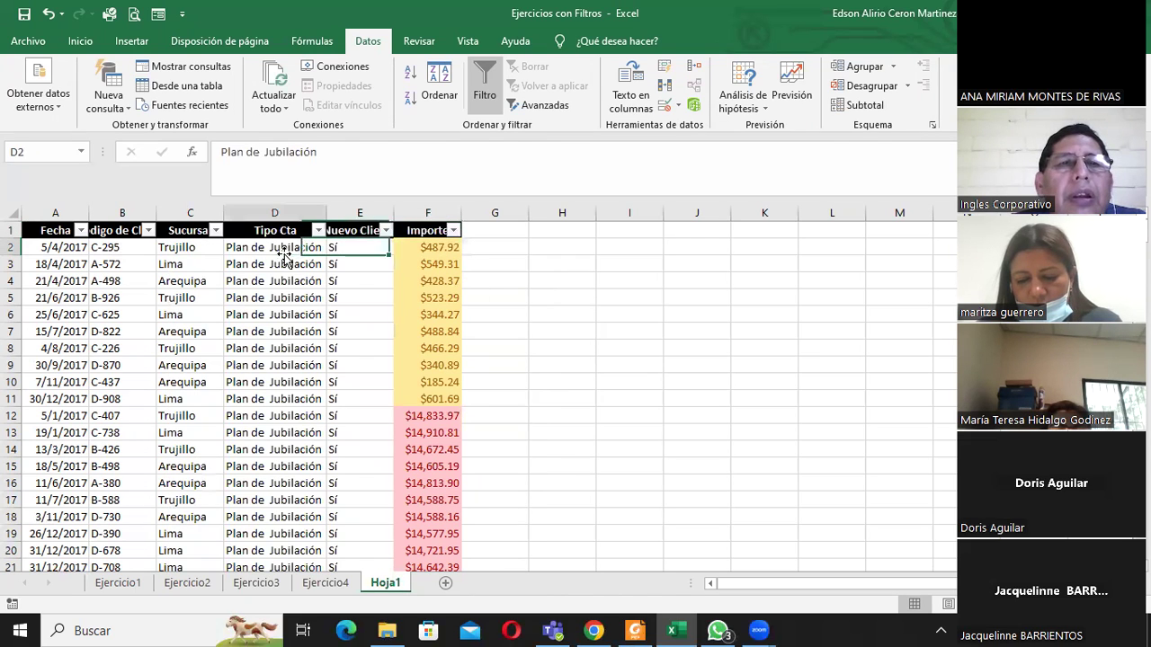
left_click(319, 231)
left_click(319, 231)
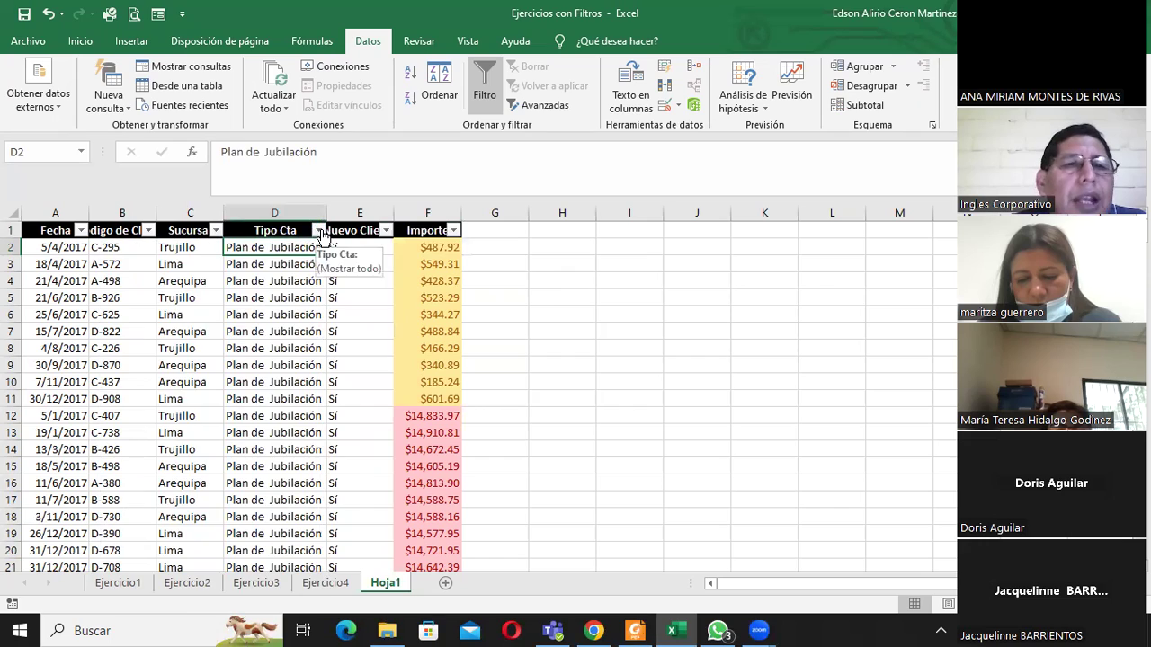
left_click(325, 582)
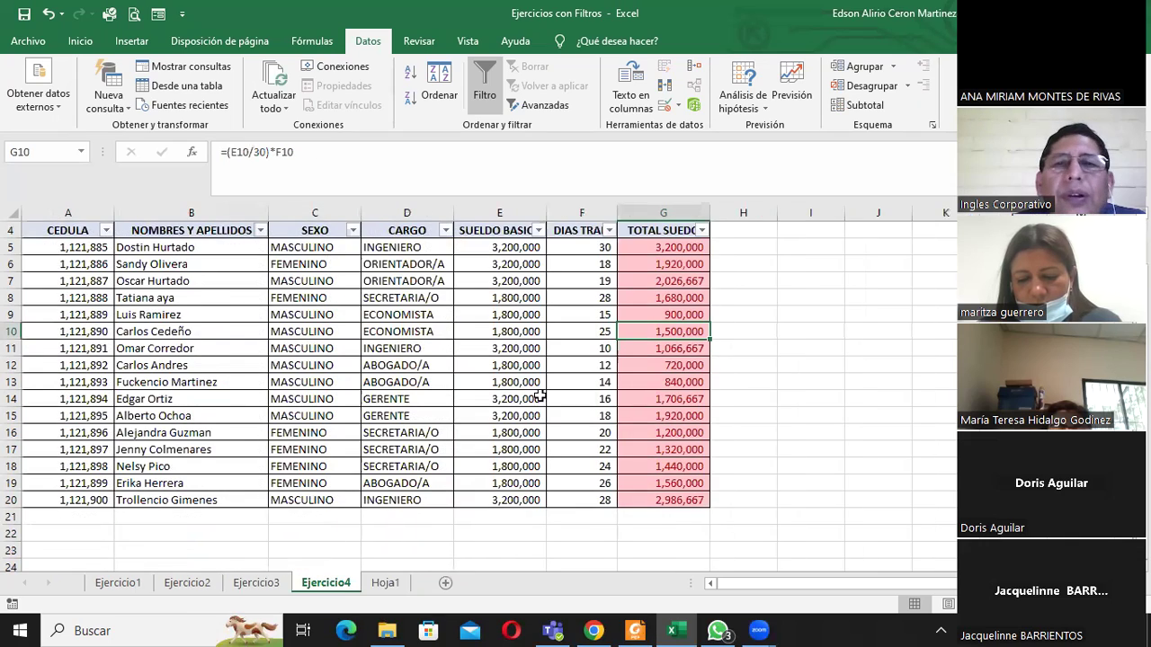
Step: Move through the sheet tabs to the Ejercicio2 sheet
scroll(537, 378, "up", 1)
scroll(534, 349, "down", 1)
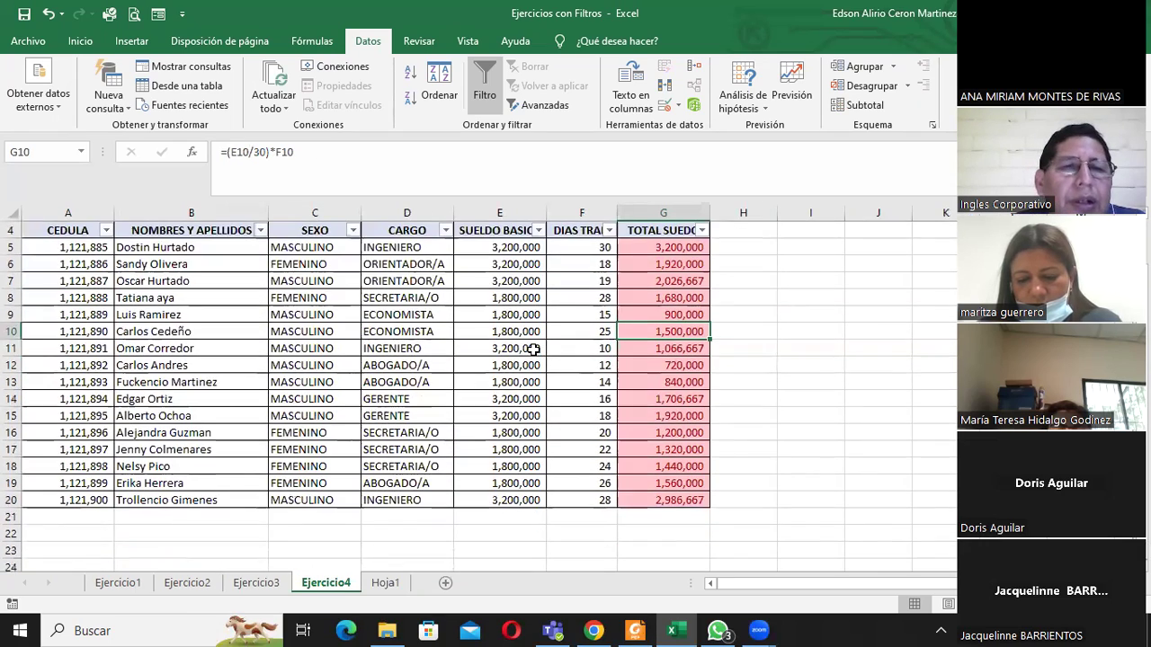
left_click(259, 584)
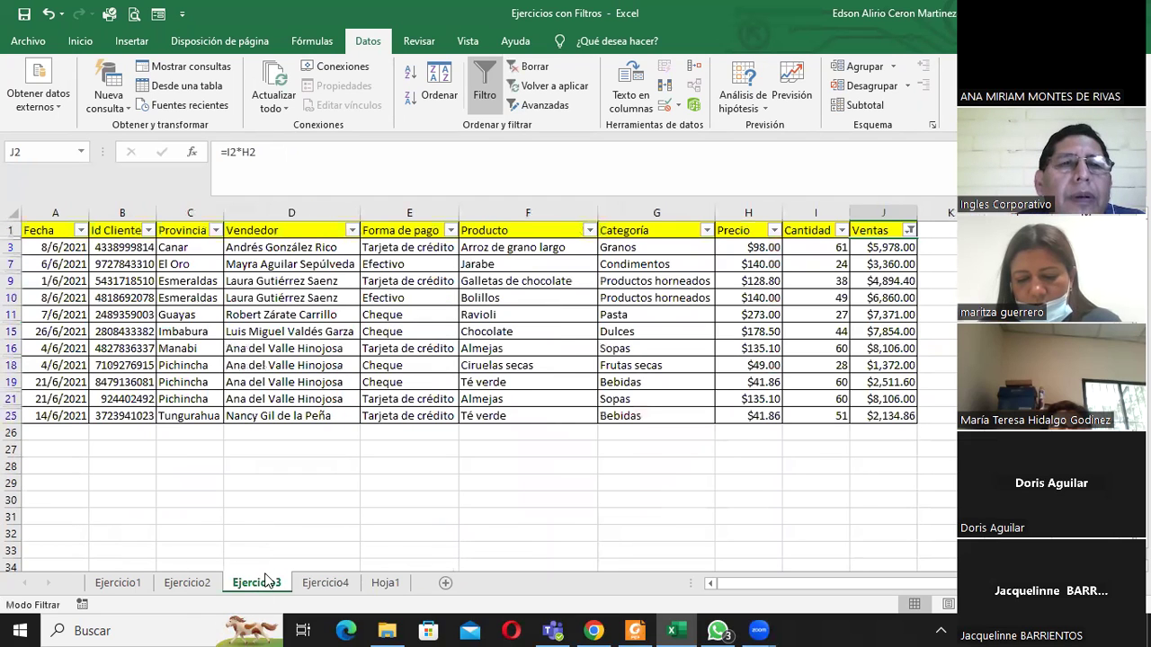
left_click(183, 586)
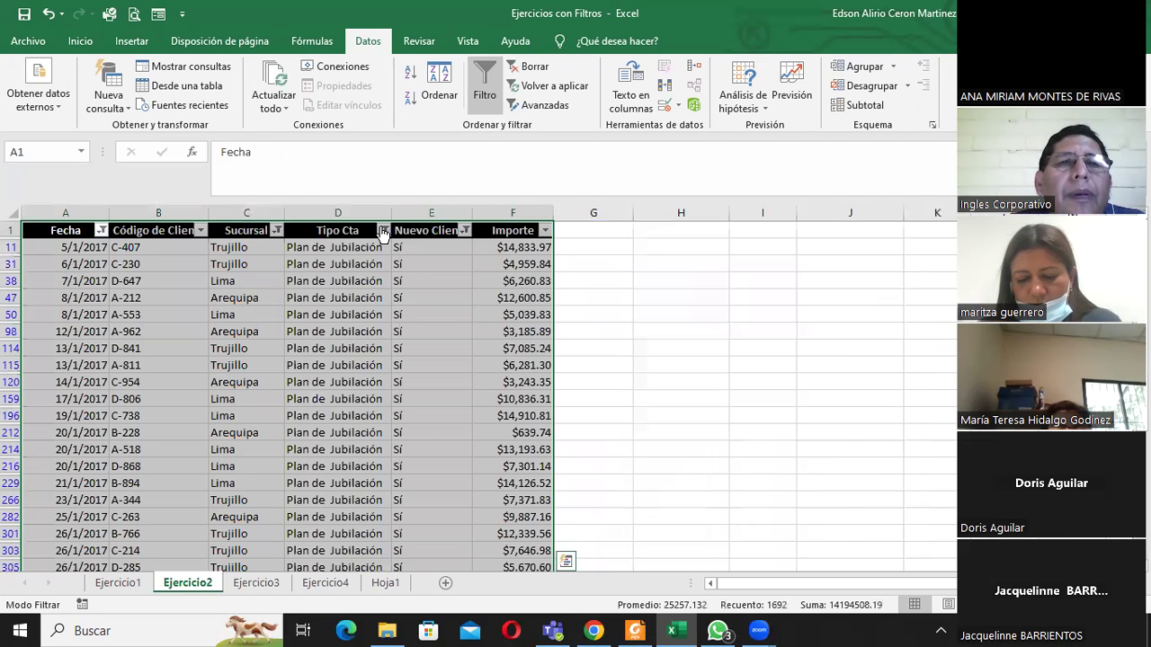
Step: Clear the Tipo Cta, Nuevo Cliente and Fecha column filters
left_click(383, 232)
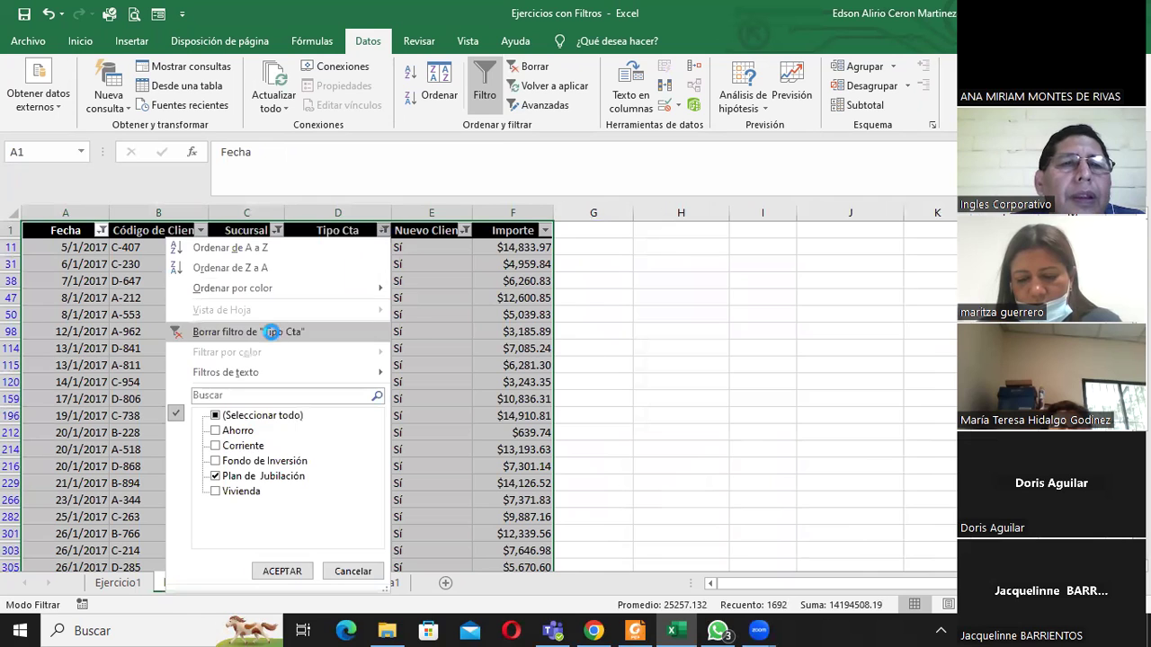
left_click(271, 332)
left_click(465, 231)
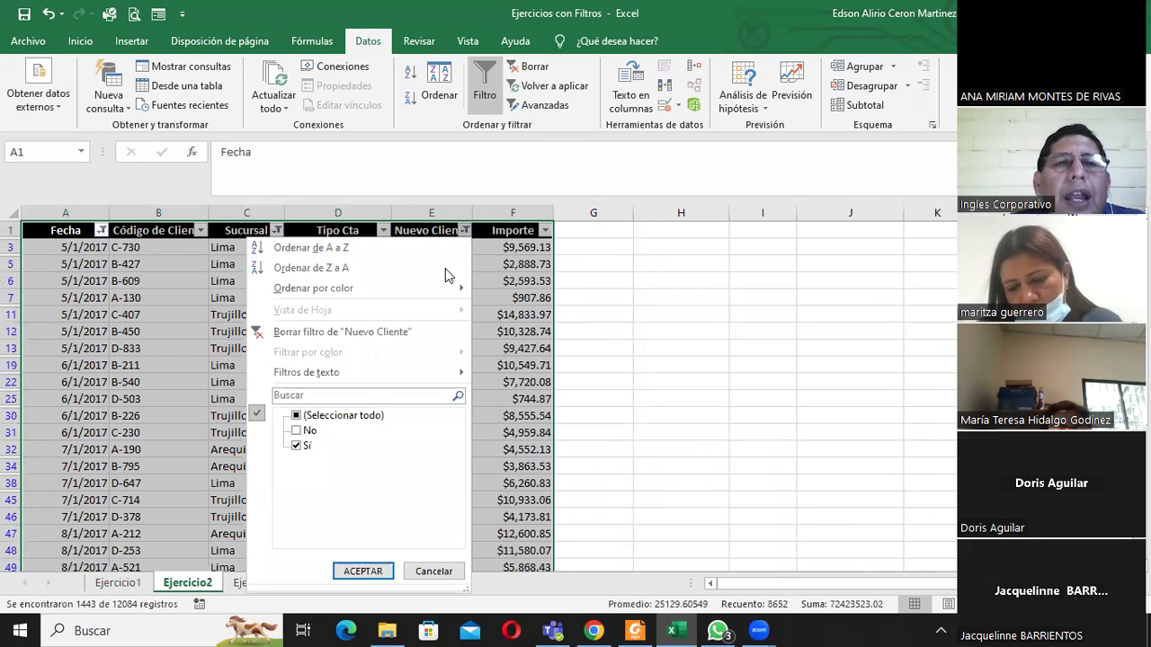
left_click(406, 332)
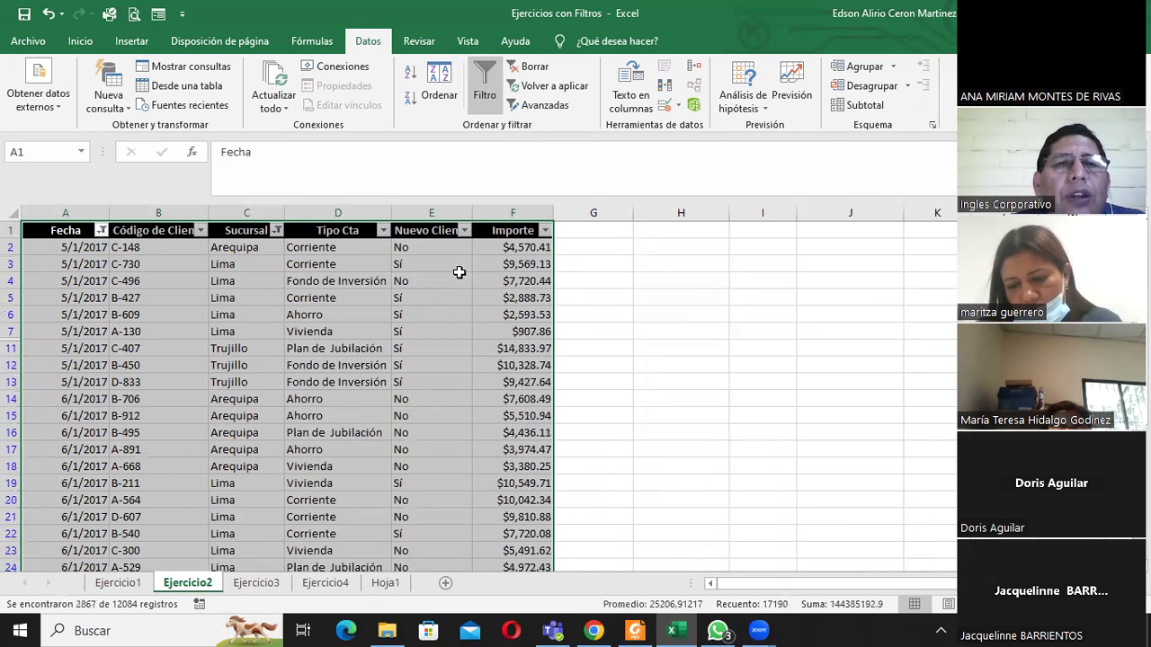
left_click(458, 276)
left_click(101, 230)
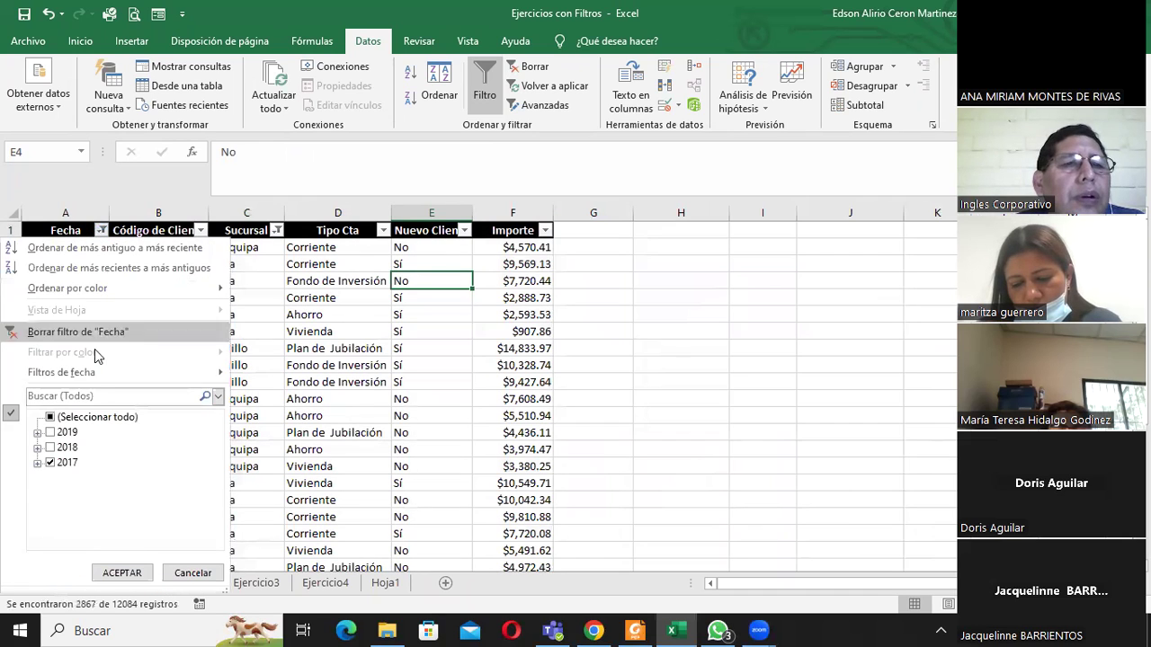
left_click(74, 325)
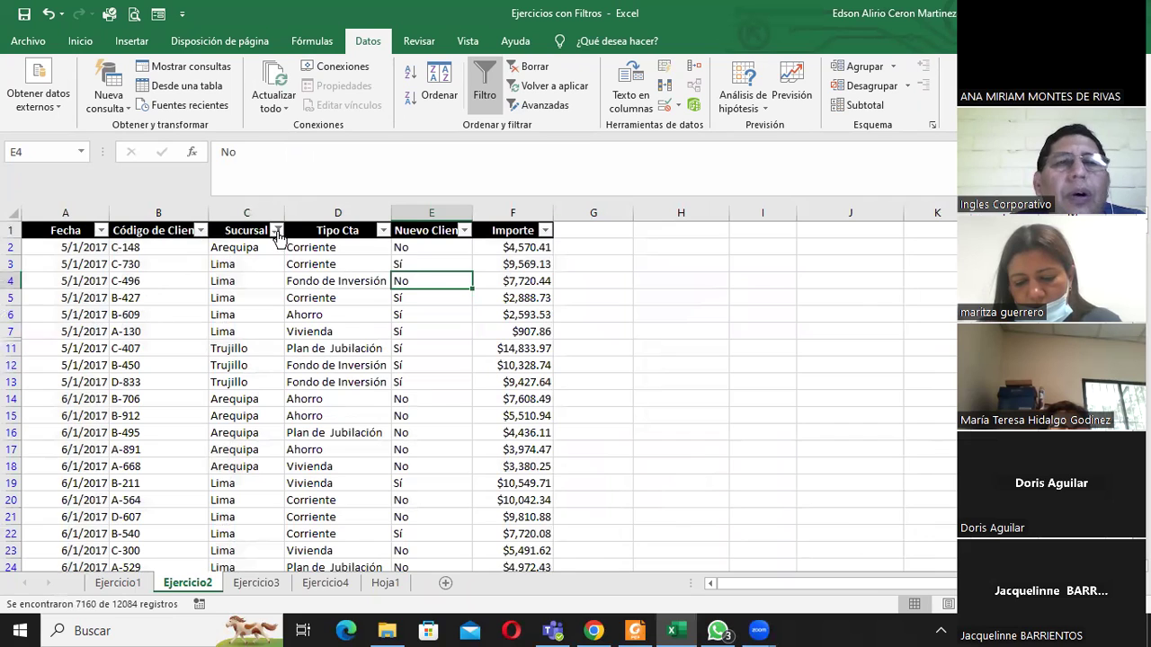
Step: Clear any remaining filters with Datos > Borrar and switch Filtro off
left_click(422, 232)
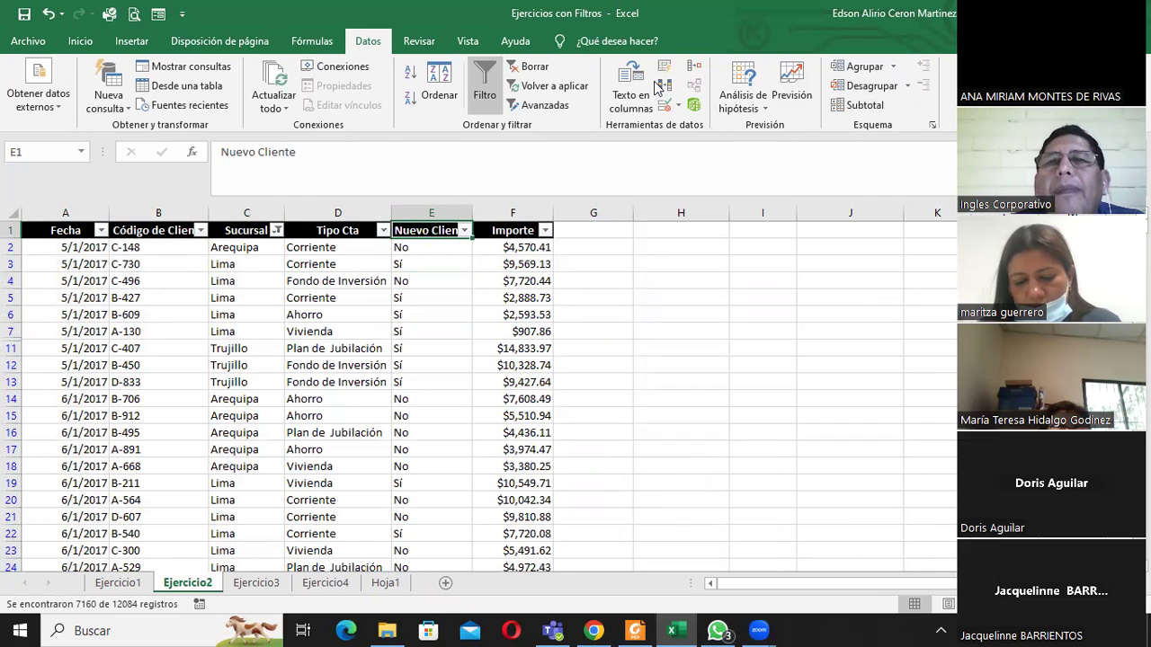
left_click(535, 68)
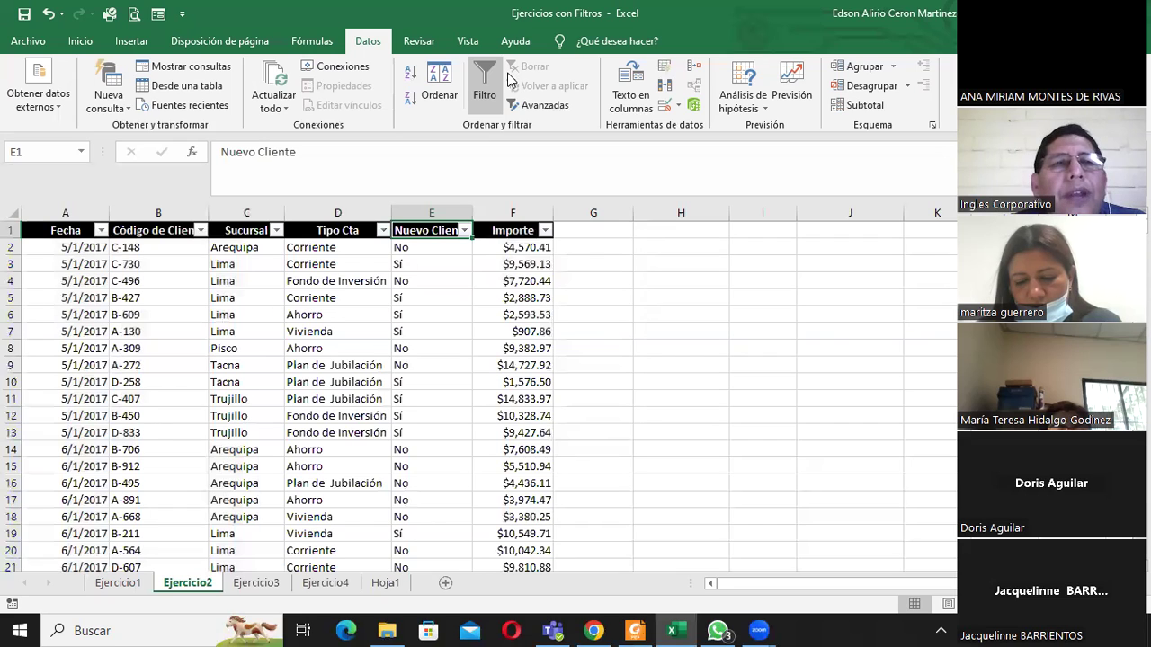
left_click(481, 95)
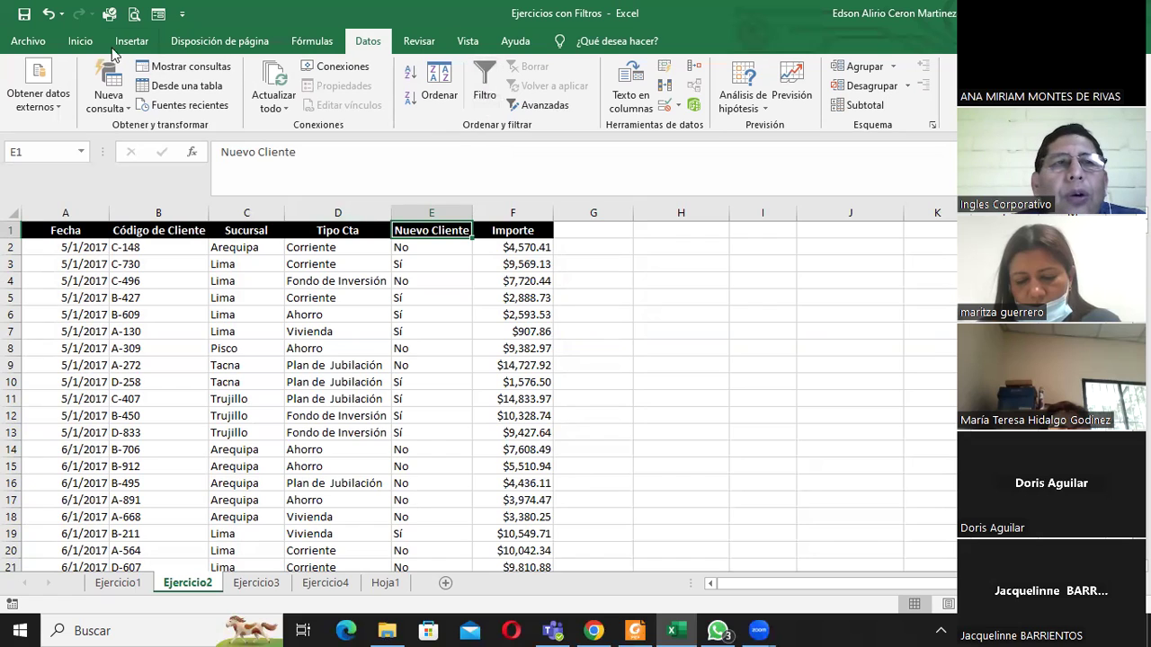
left_click(81, 42)
left_click(855, 99)
left_click(872, 189)
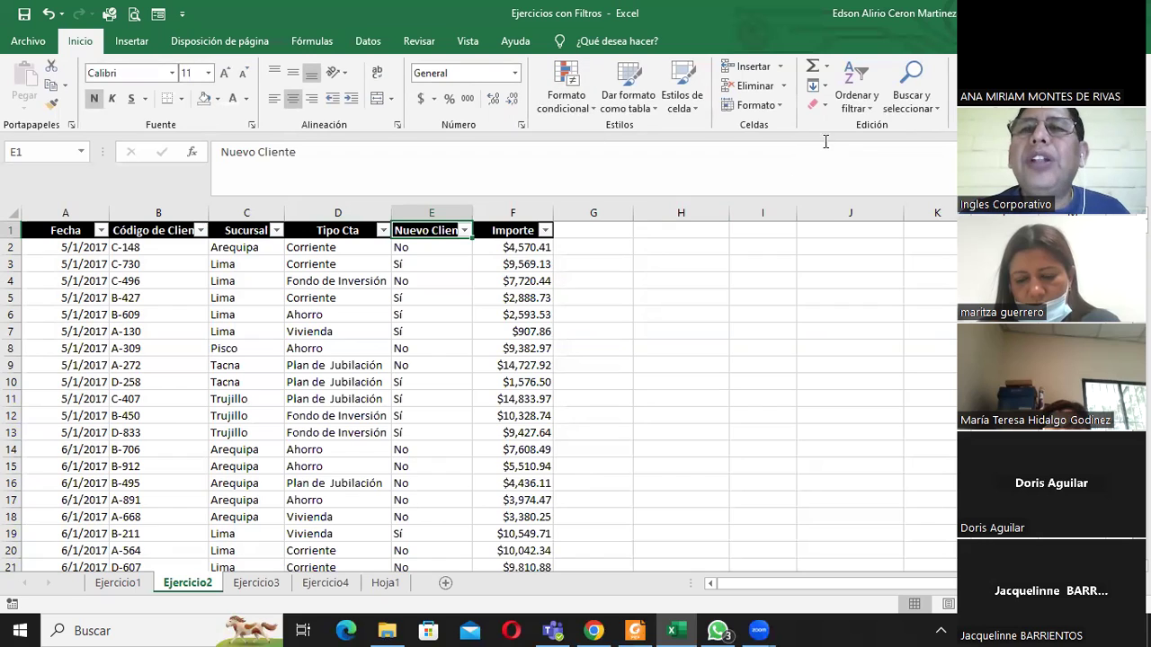
left_click(855, 99)
left_click(873, 189)
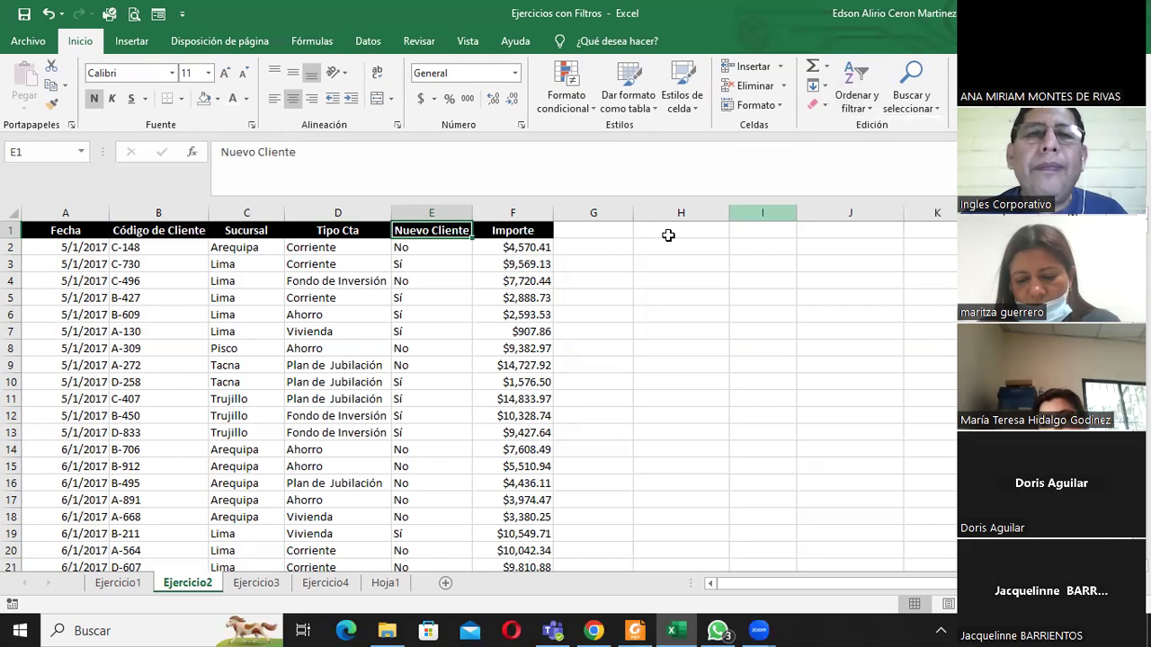
left_click(513, 233)
right_click(515, 234)
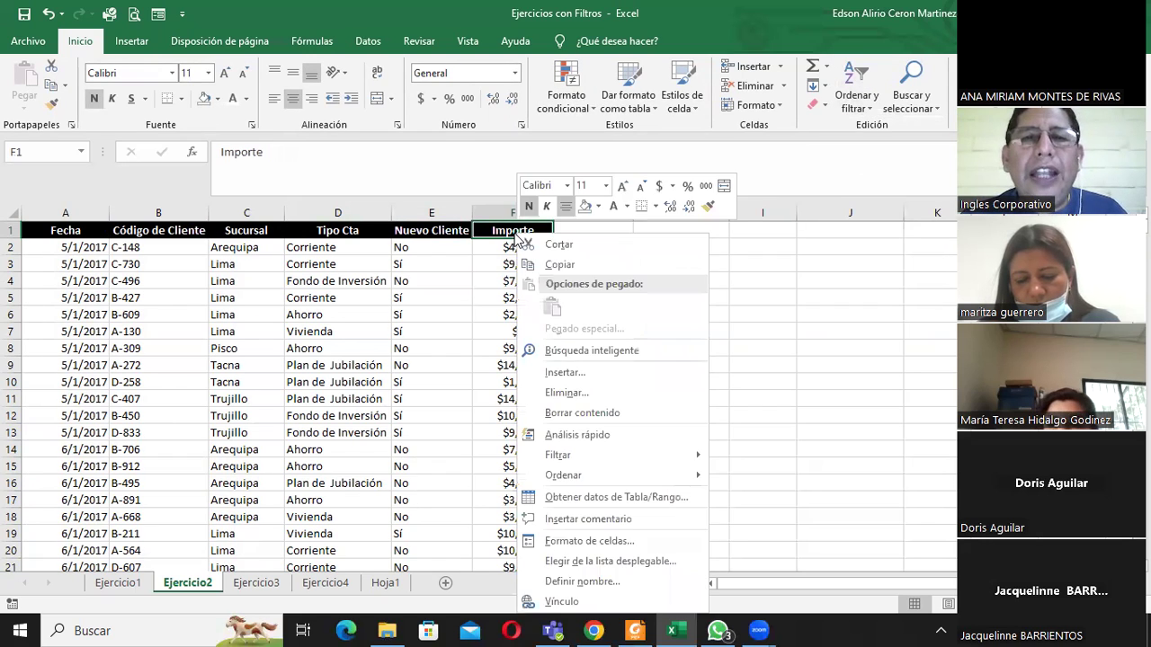
mouse_move(569, 460)
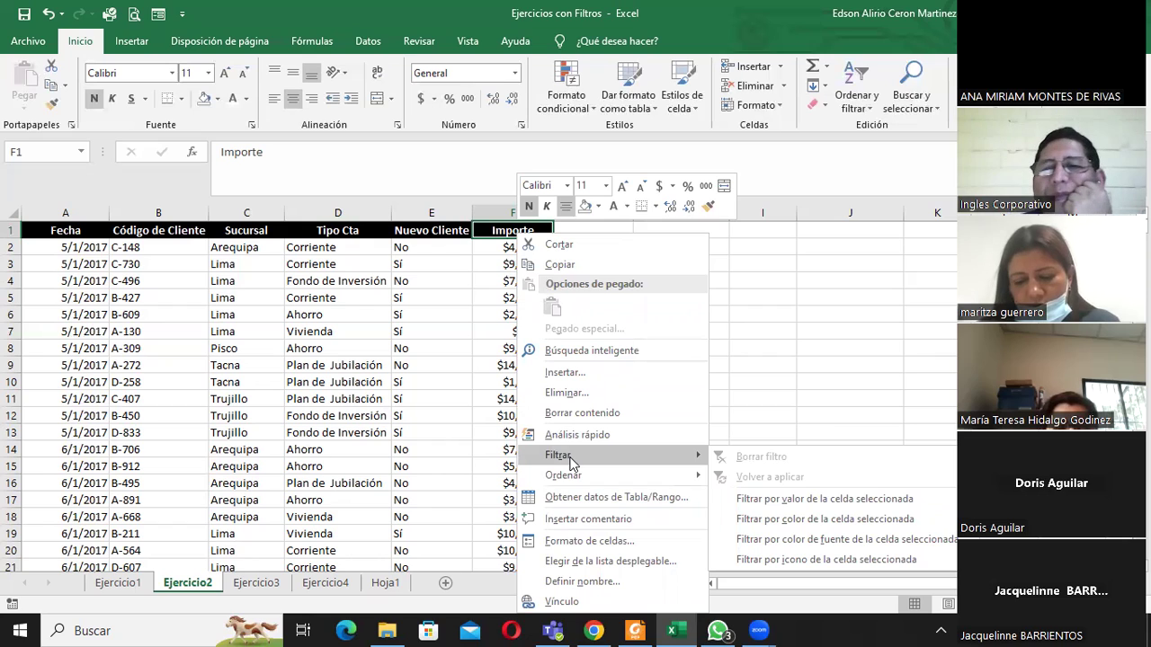
left_click(750, 498)
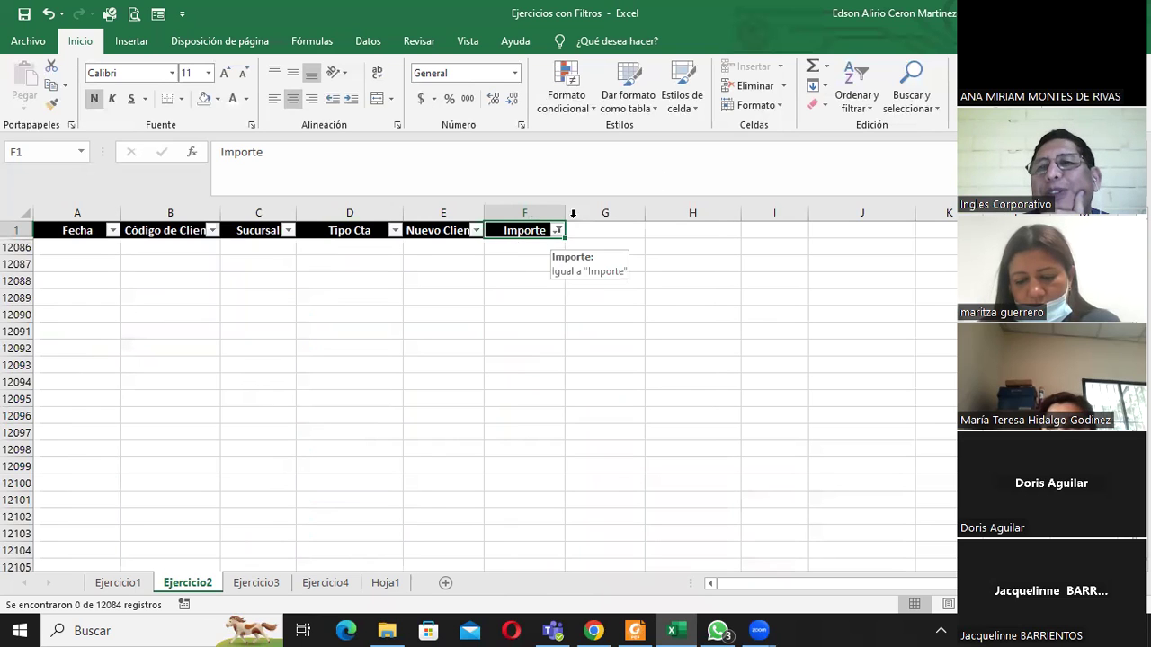
left_click(856, 99)
left_click(854, 189)
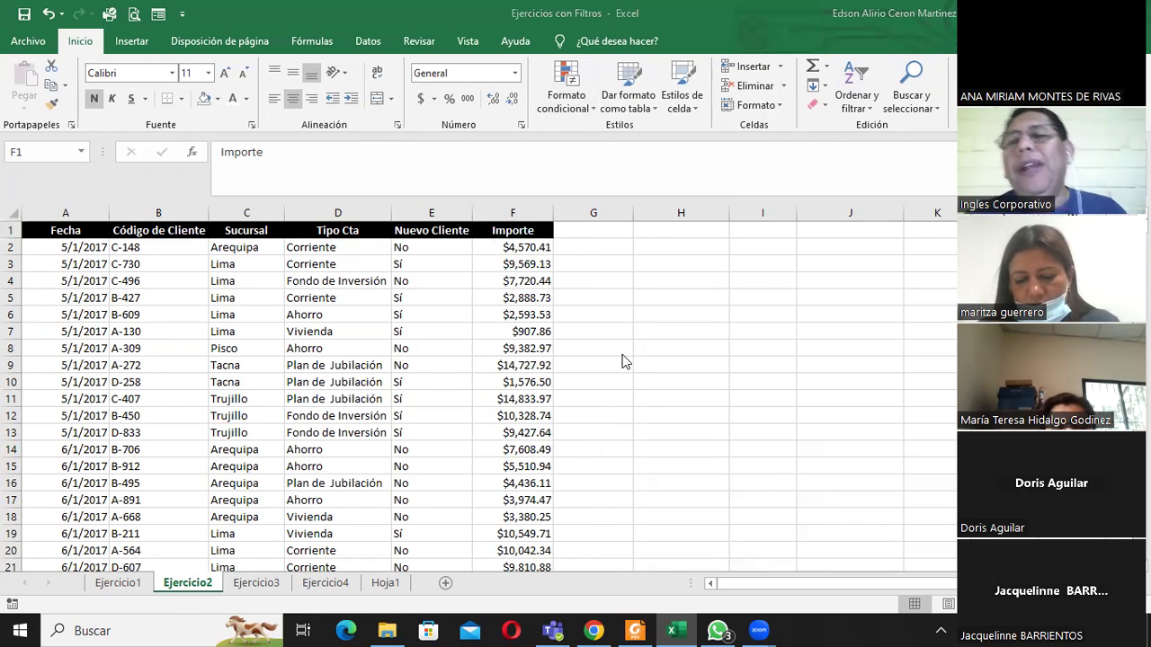
left_click(75, 41)
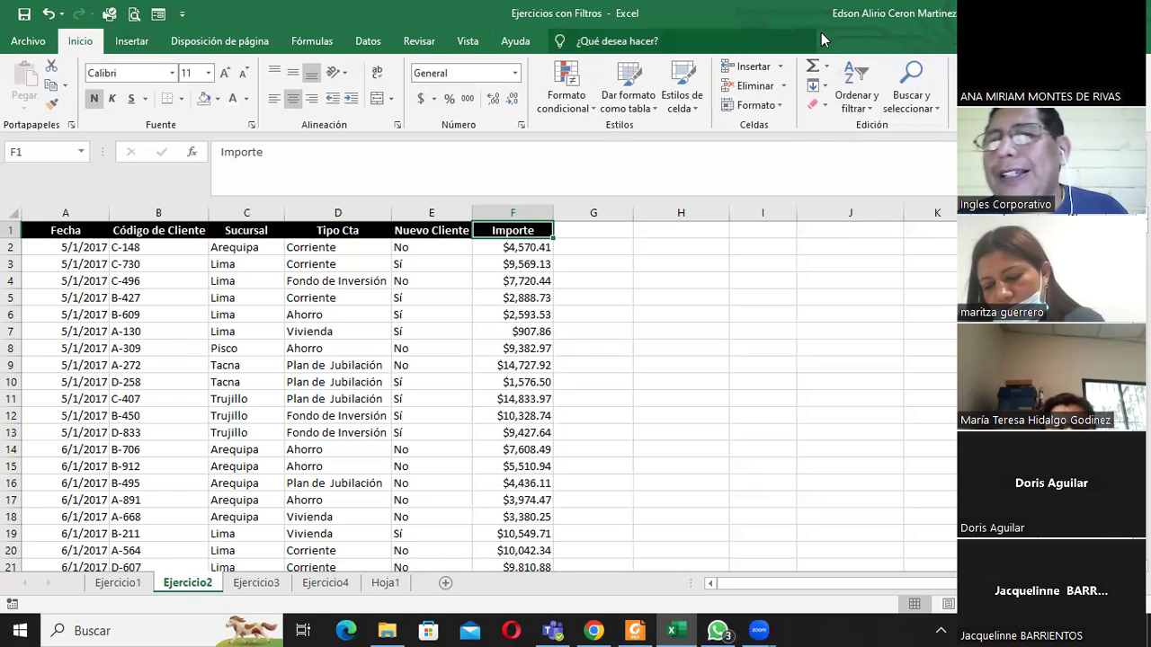
left_click(468, 45)
left_click(78, 43)
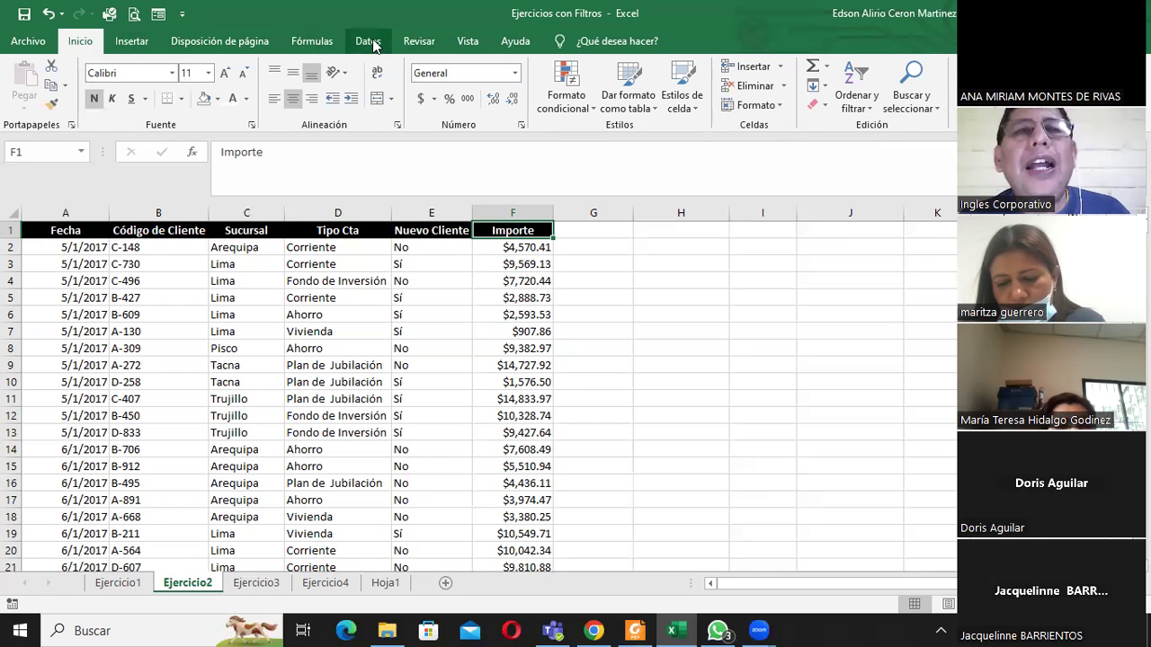
left_click(371, 42)
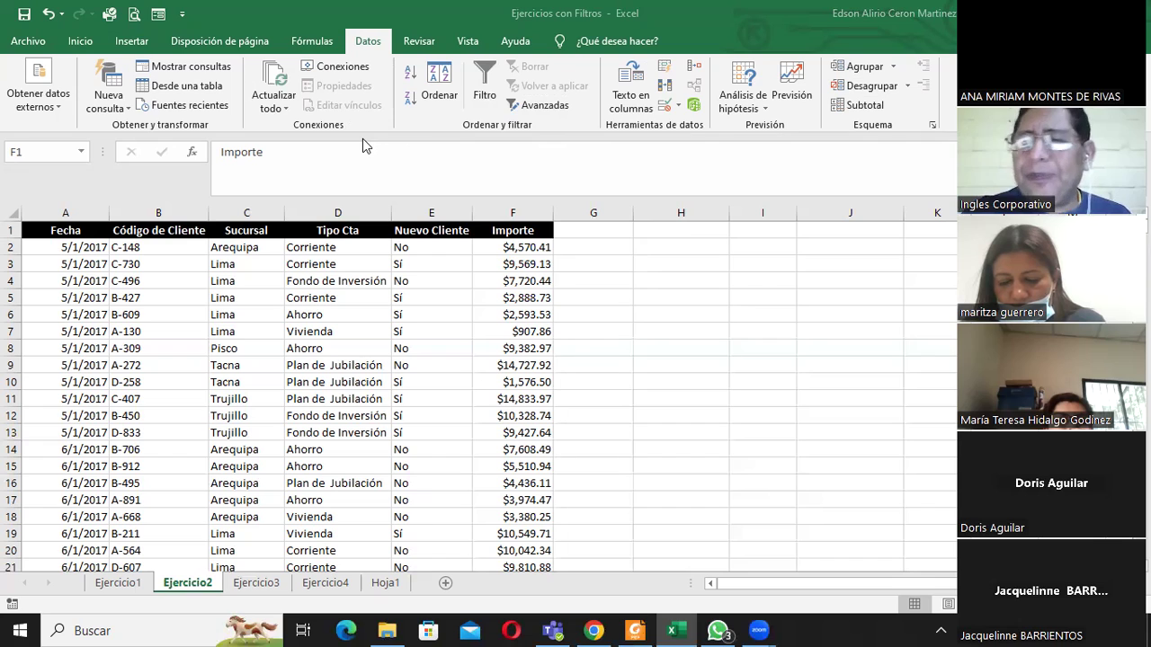
left_click(518, 235)
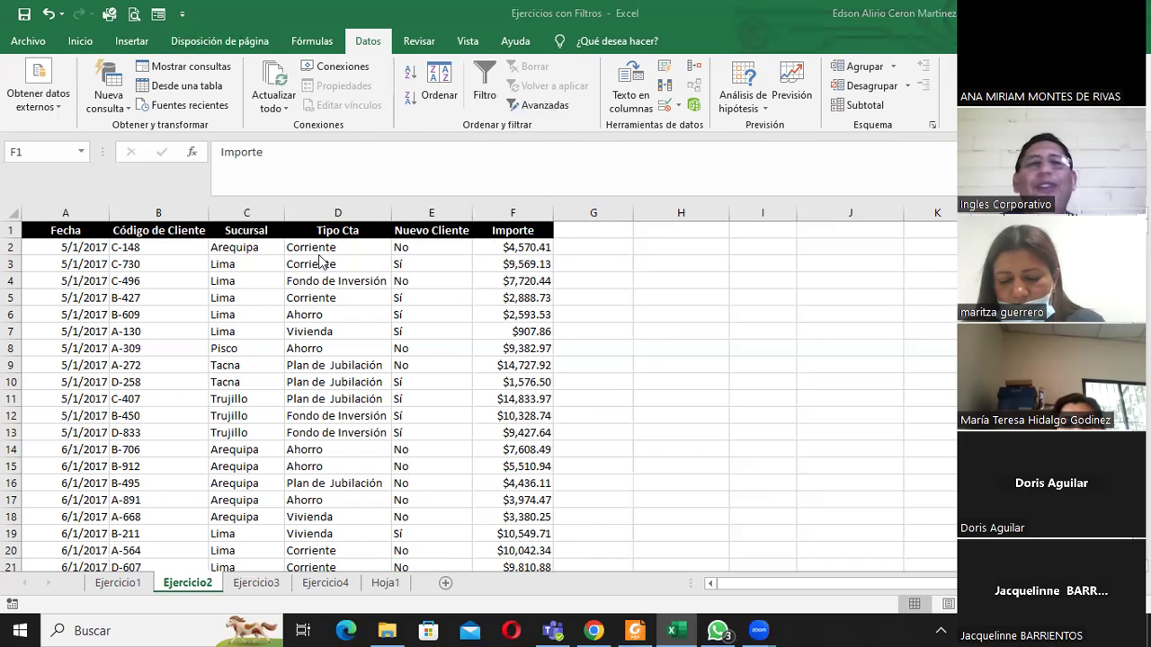
left_click(518, 237)
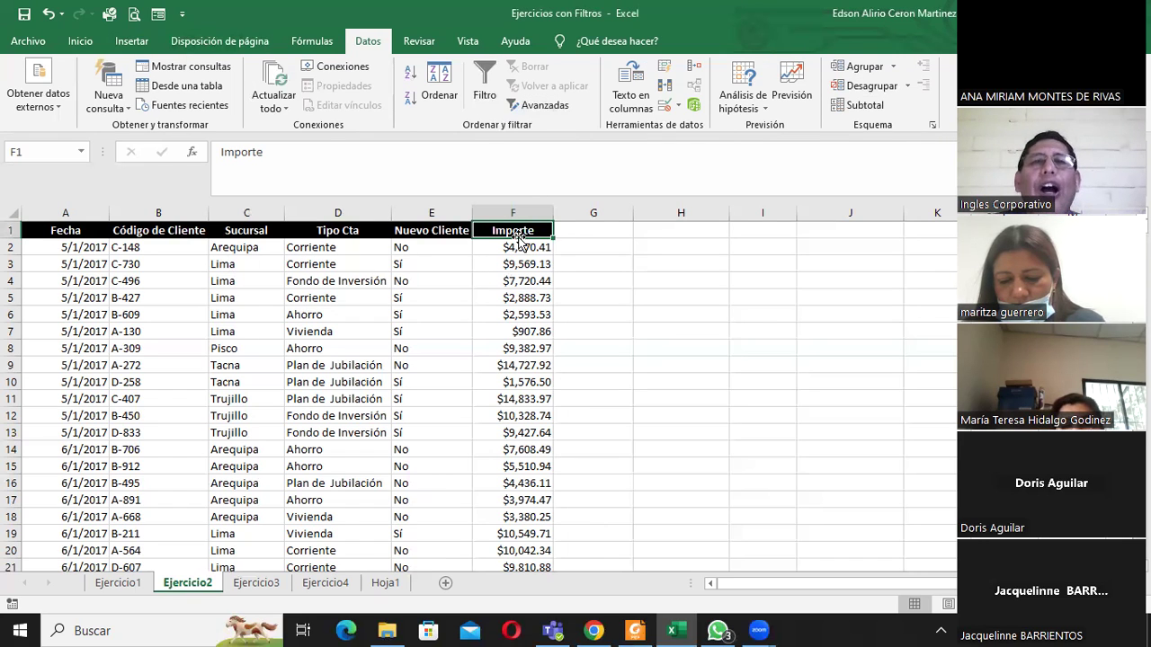
left_click(80, 40)
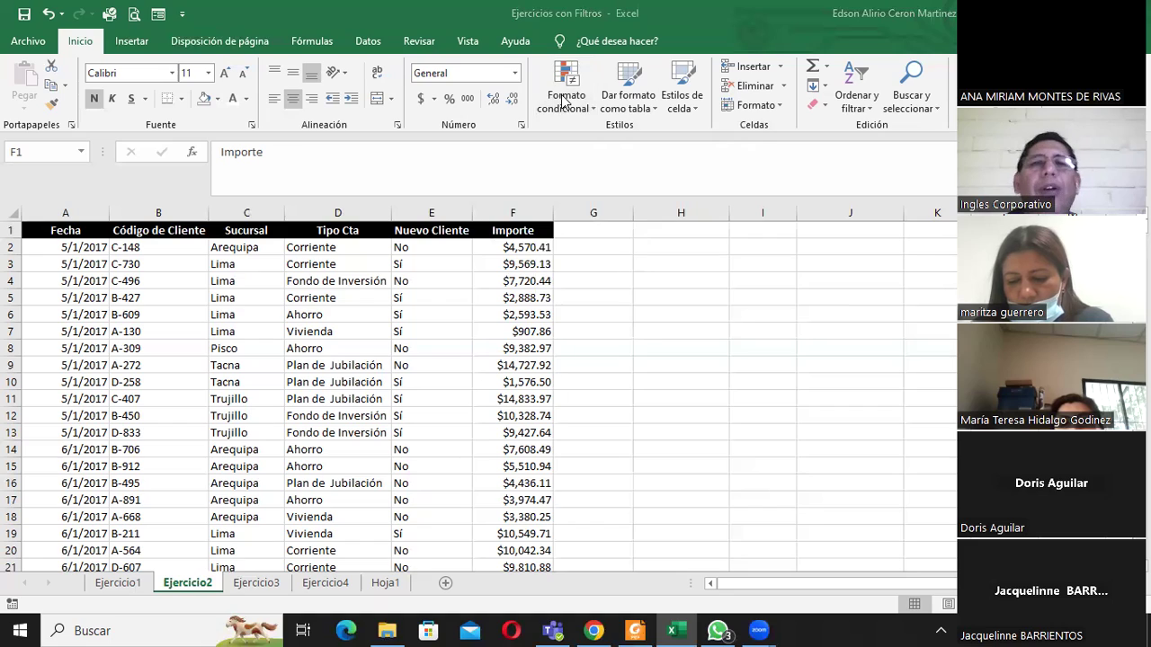
Step: Drag-select the Importe amounts from F2 down column F, letting the sheet auto-scroll
left_click_drag(526, 247, 552, 543)
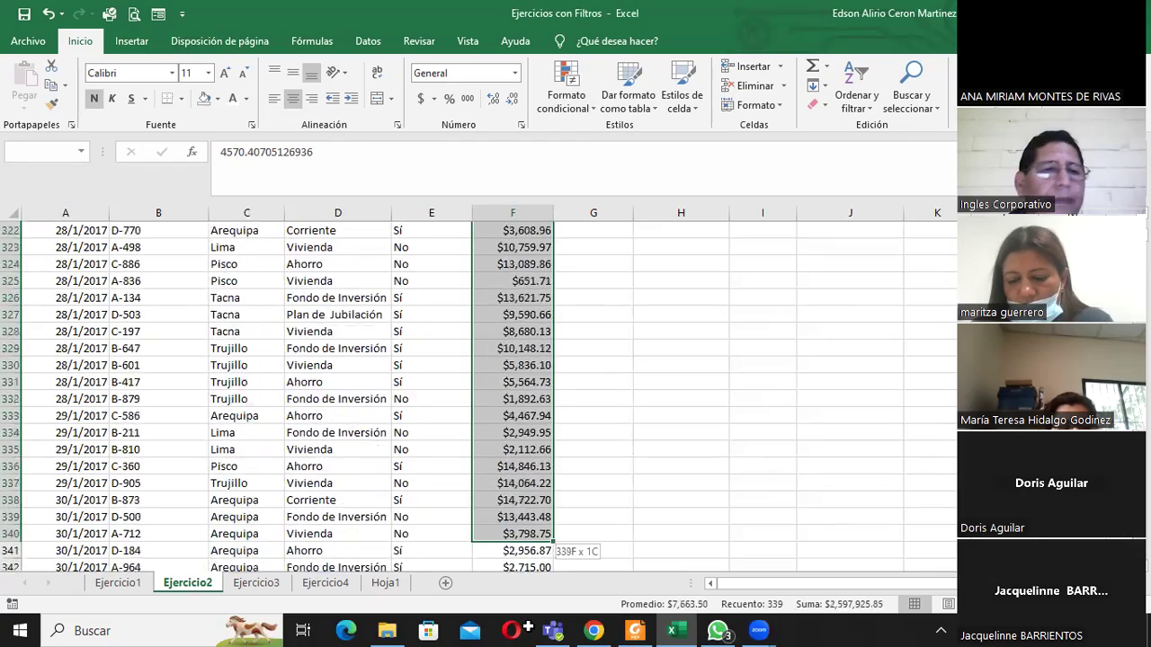
mouse_move(552, 543)
left_mouse_down()
mouse_move(526, 554)
mouse_move(527, 538)
mouse_move(557, 543)
left_mouse_up()
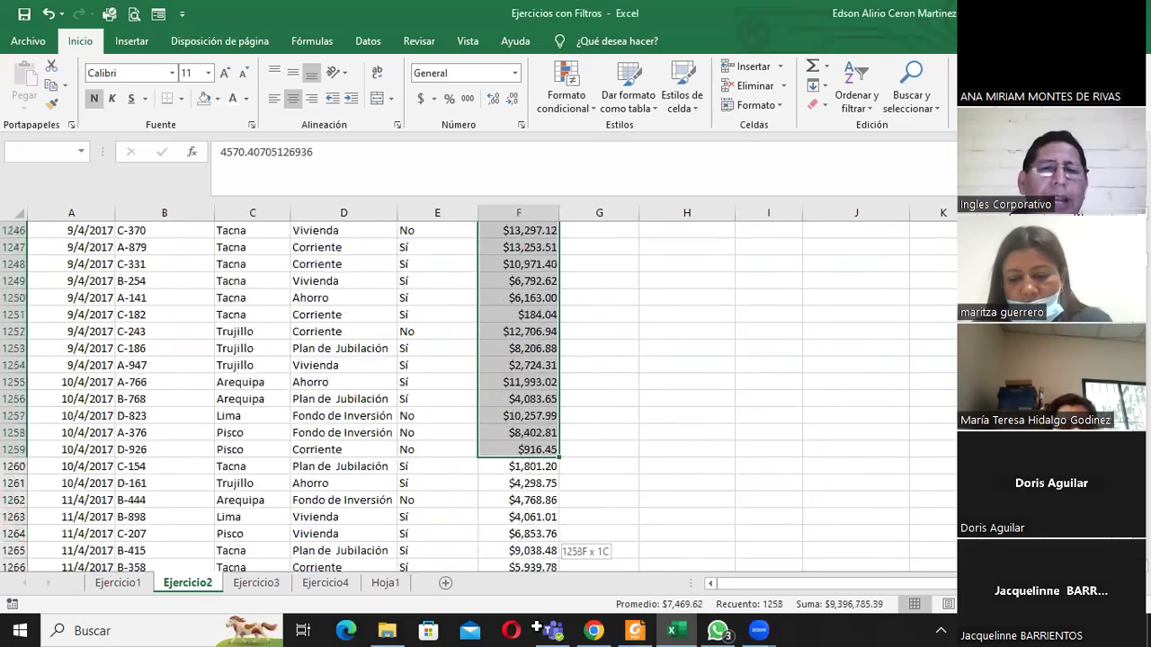
mouse_move(557, 543)
left_mouse_down()
mouse_move(535, 573)
mouse_move(429, 598)
left_mouse_up()
Step: Return to the Hoja1 sheet and select the Importe amounts F2:F282
left_click(325, 583)
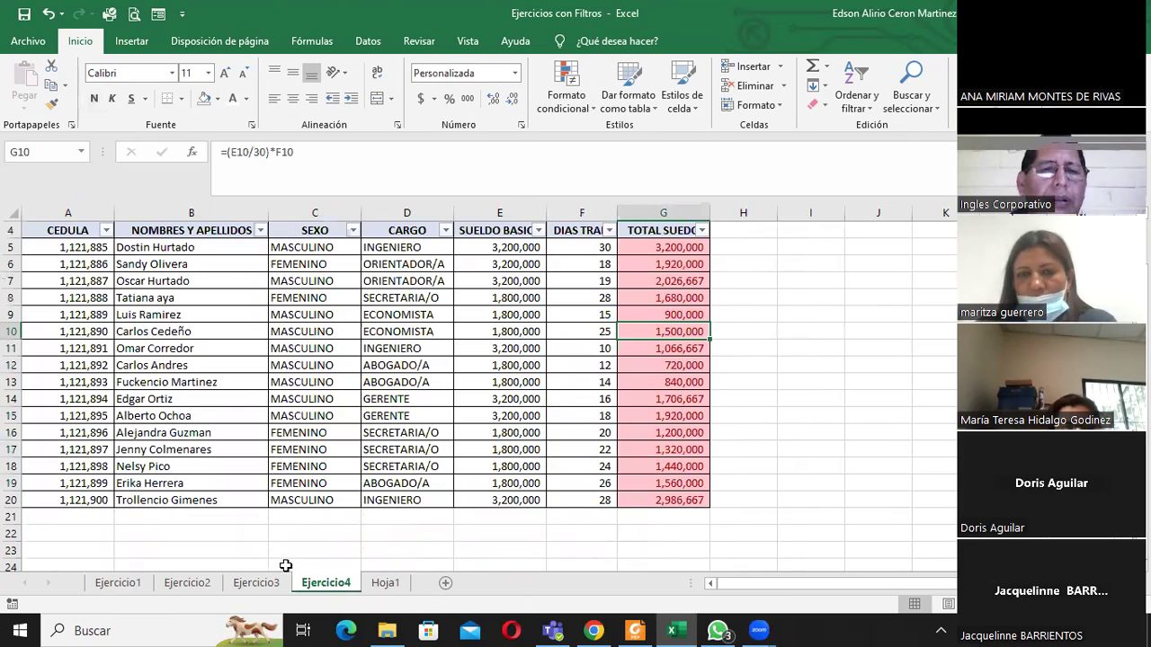
left_click(261, 584)
left_click(314, 583)
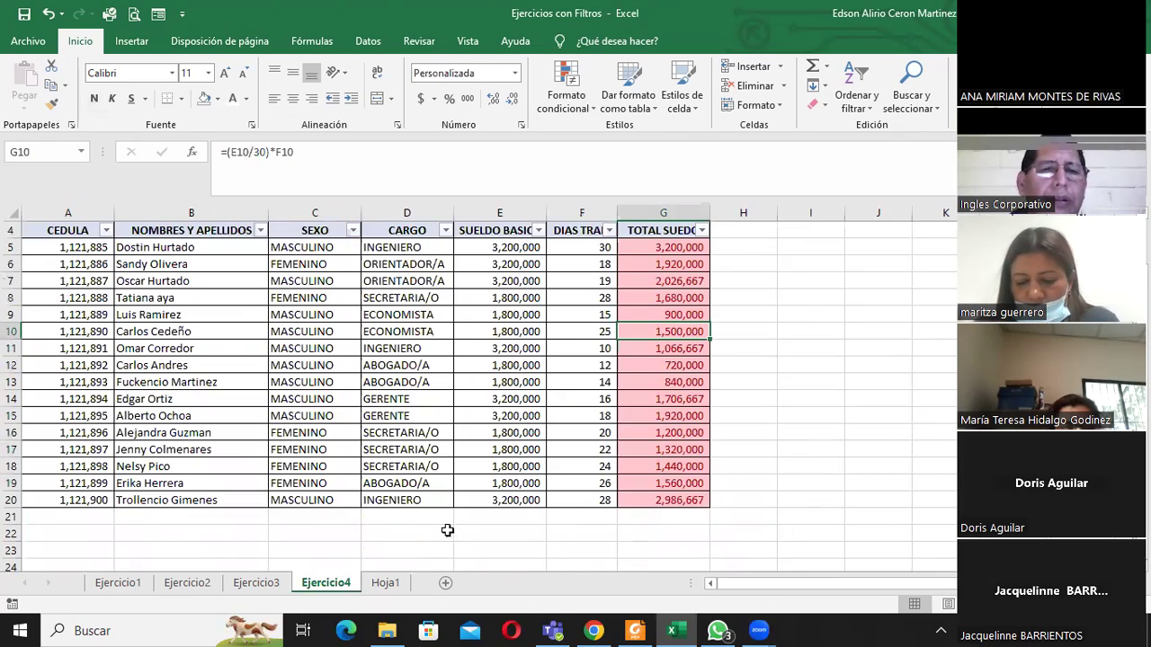
left_click(385, 583)
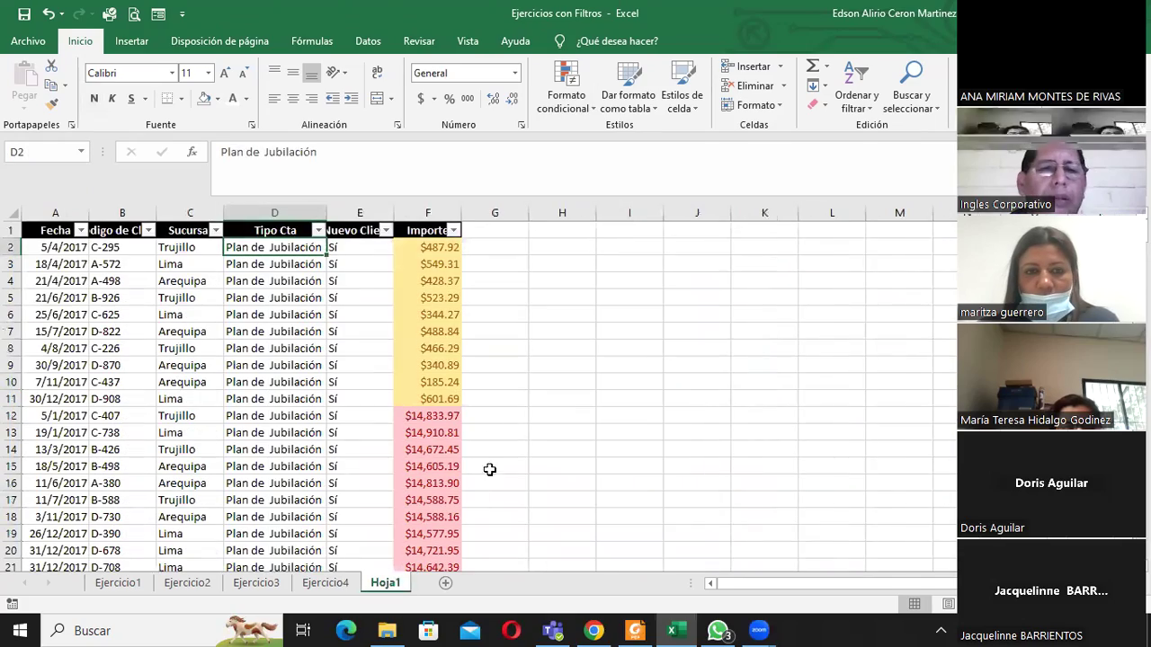
left_click_drag(423, 253, 428, 550)
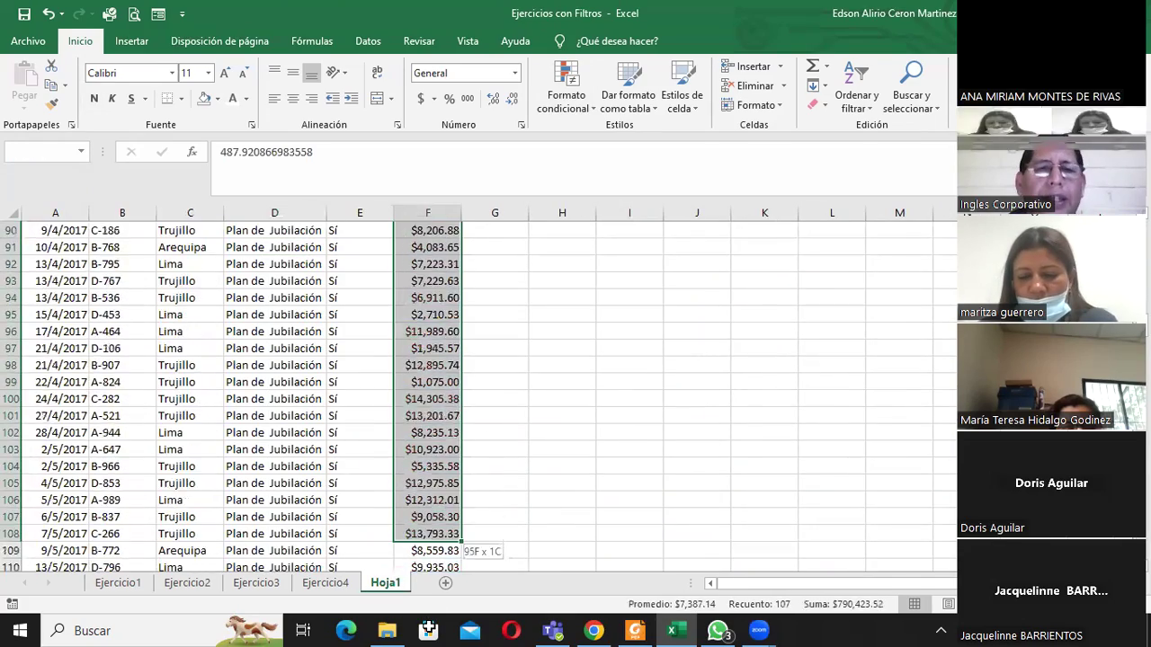
left_click_drag(428, 550, 428, 550)
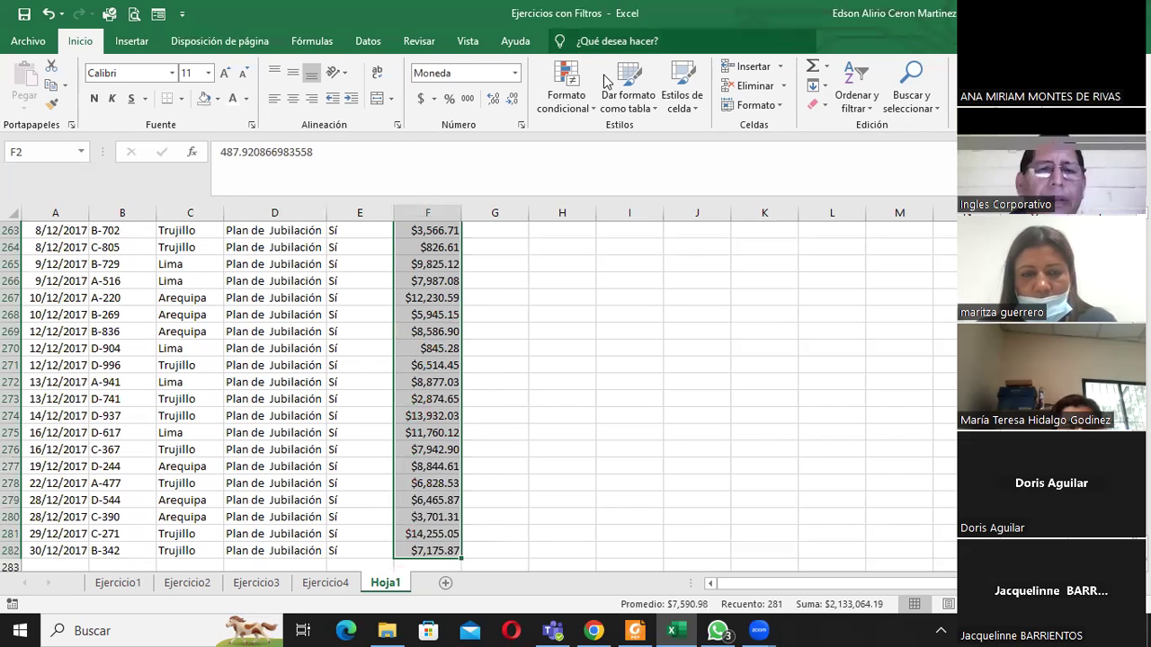
Step: Delete every conditional formatting rule from the entire Hoja1 sheet
left_click(572, 87)
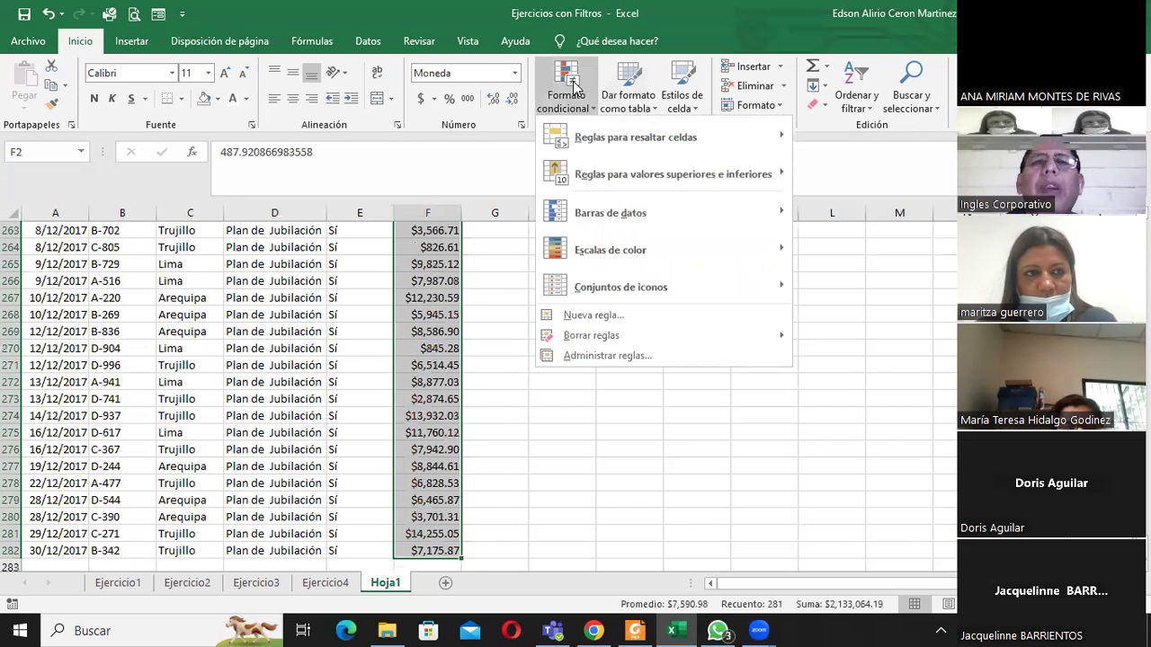
mouse_move(611, 339)
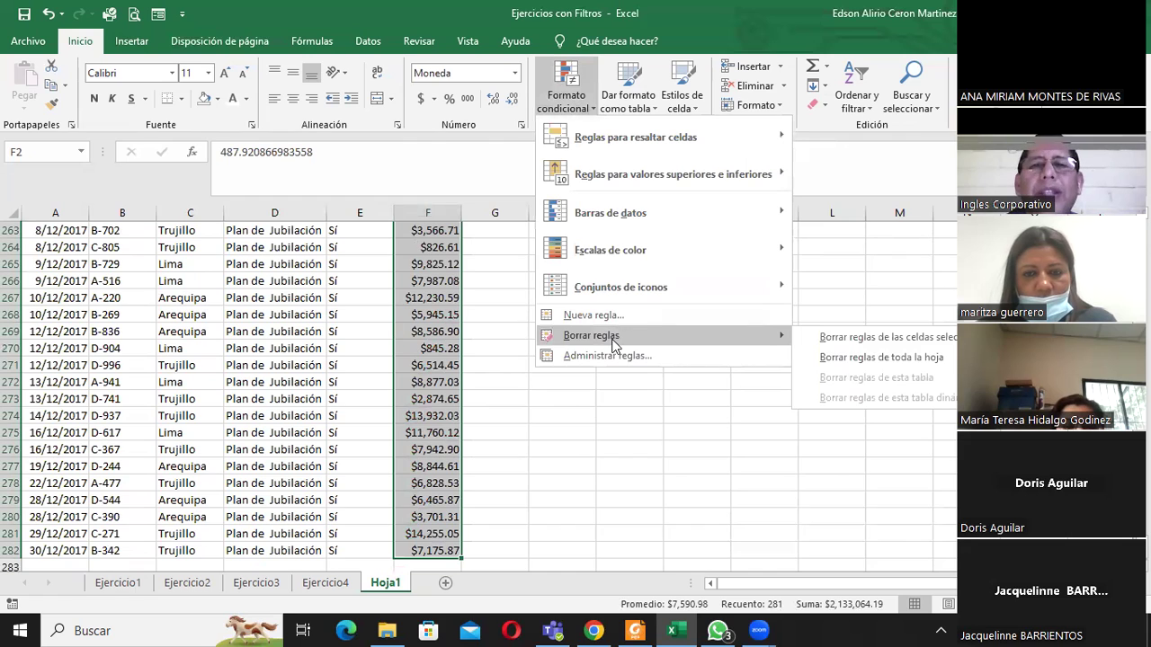
left_click(890, 358)
scroll(550, 293, "up", 2)
scroll(554, 275, "up", 1)
scroll(555, 275, "up", 4)
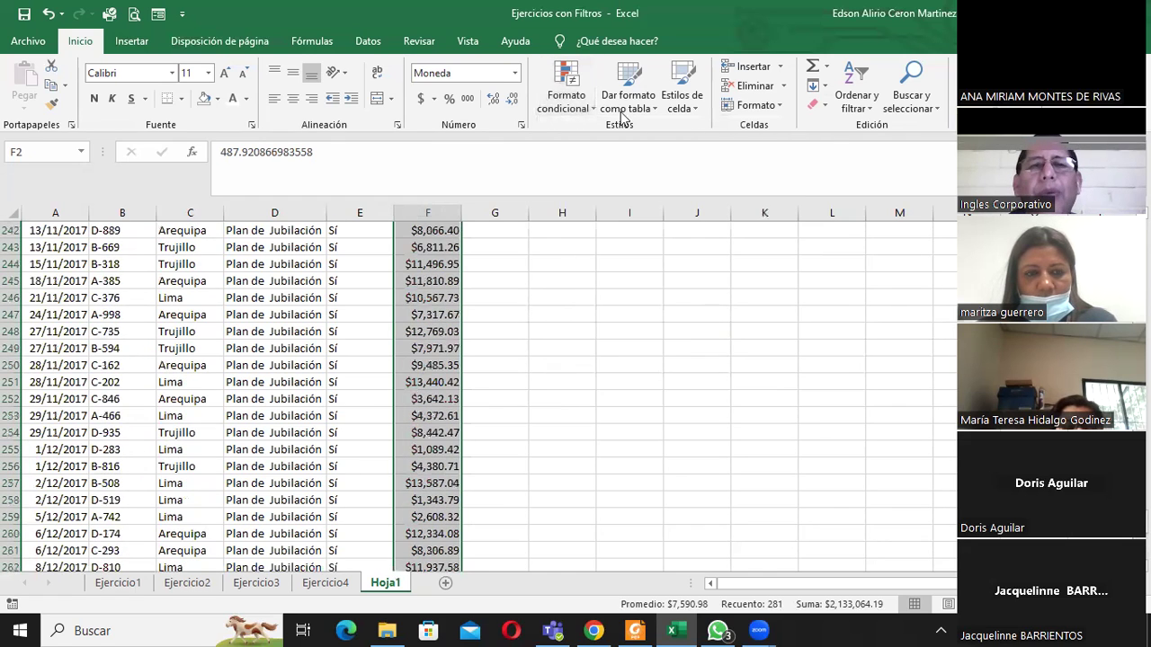
left_click(570, 79)
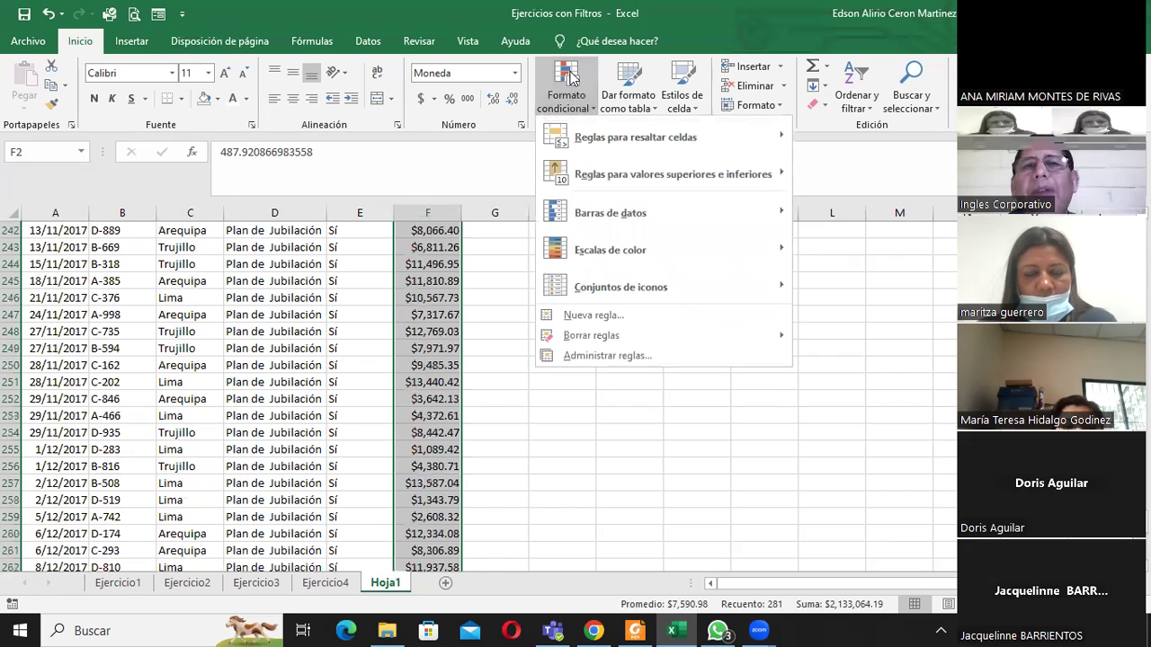
Step: Add a new rule with a 3-colour scale style: red lowest, yellow middle, green highest
left_click(603, 318)
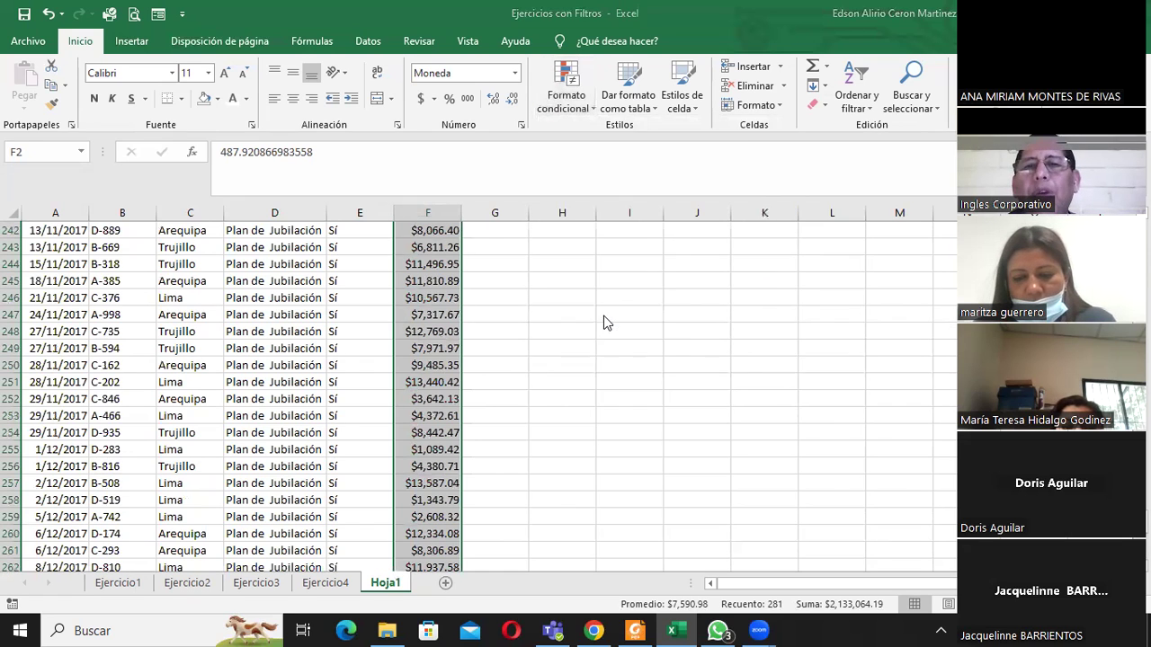
left_click(578, 318)
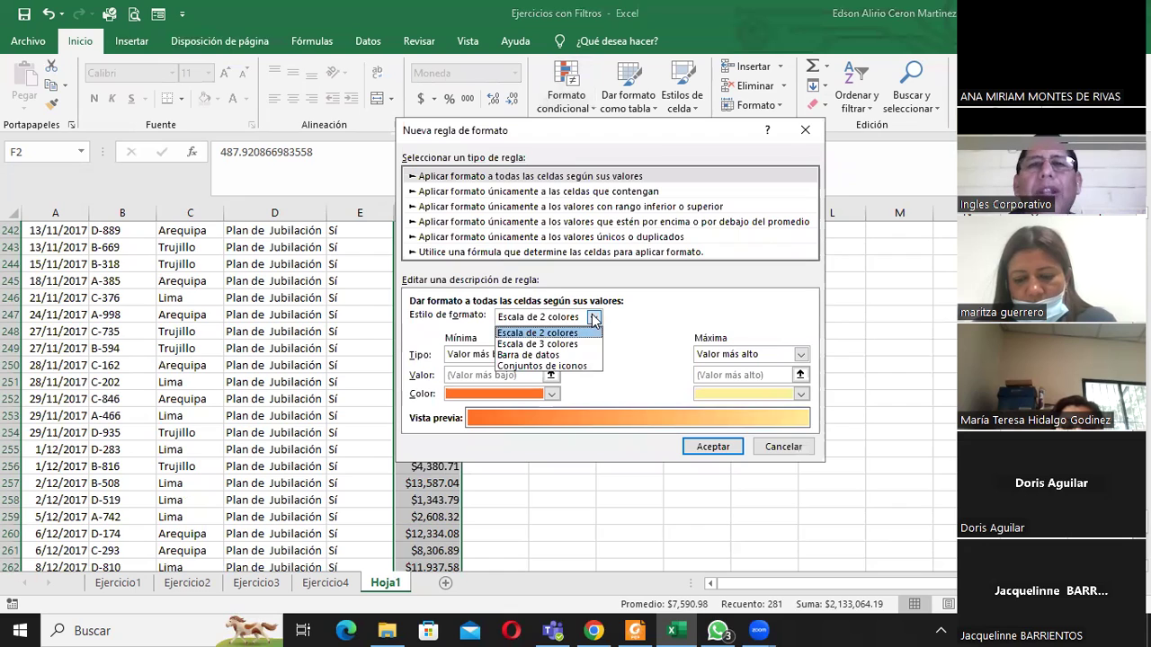
left_click(578, 345)
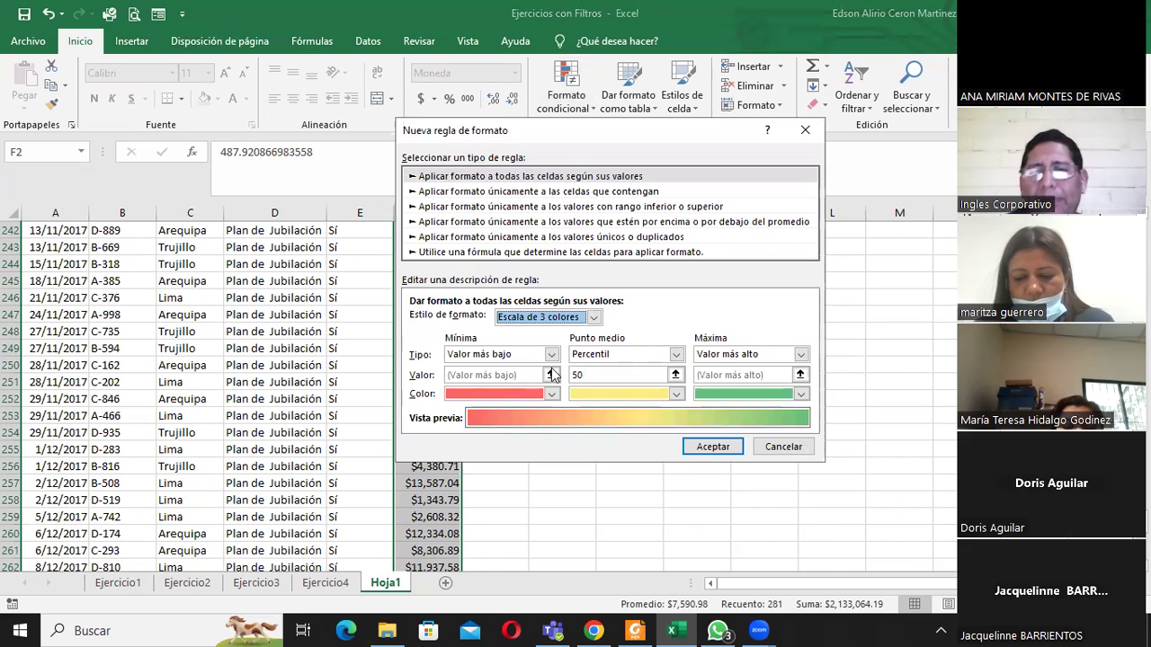
left_click(712, 447)
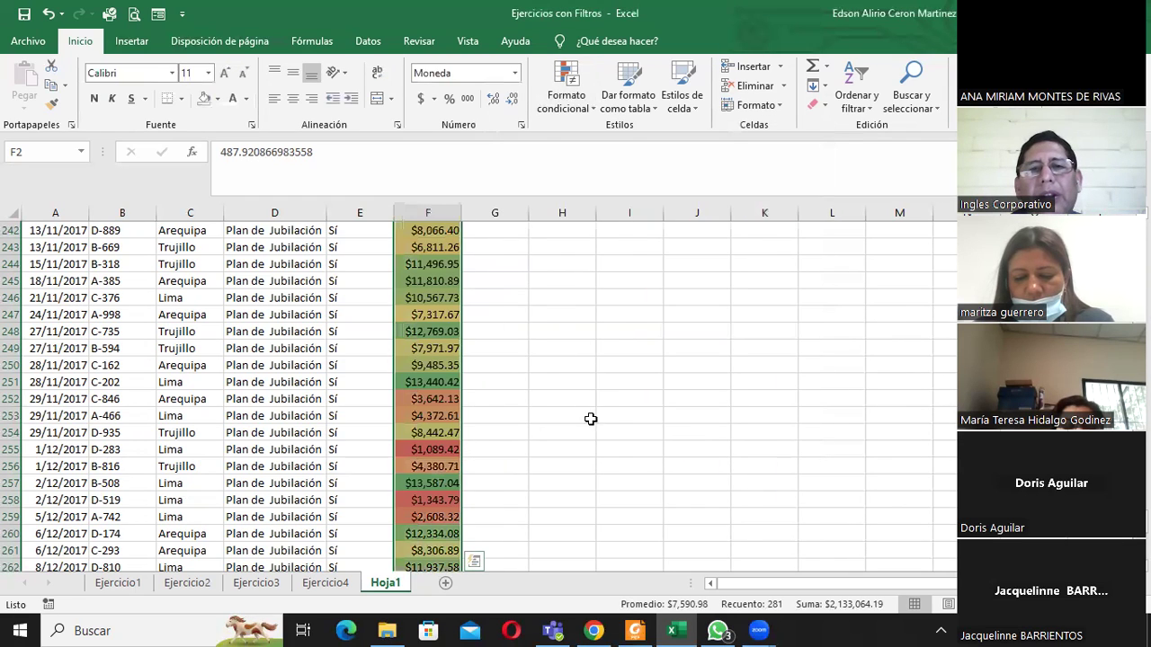
Step: Start another new conditional formatting rule using the icon set style
scroll(593, 414, "up", 3)
scroll(599, 402, "up", 1)
scroll(604, 391, "up", 3)
scroll(608, 383, "up", 4)
scroll(608, 380, "up", 7)
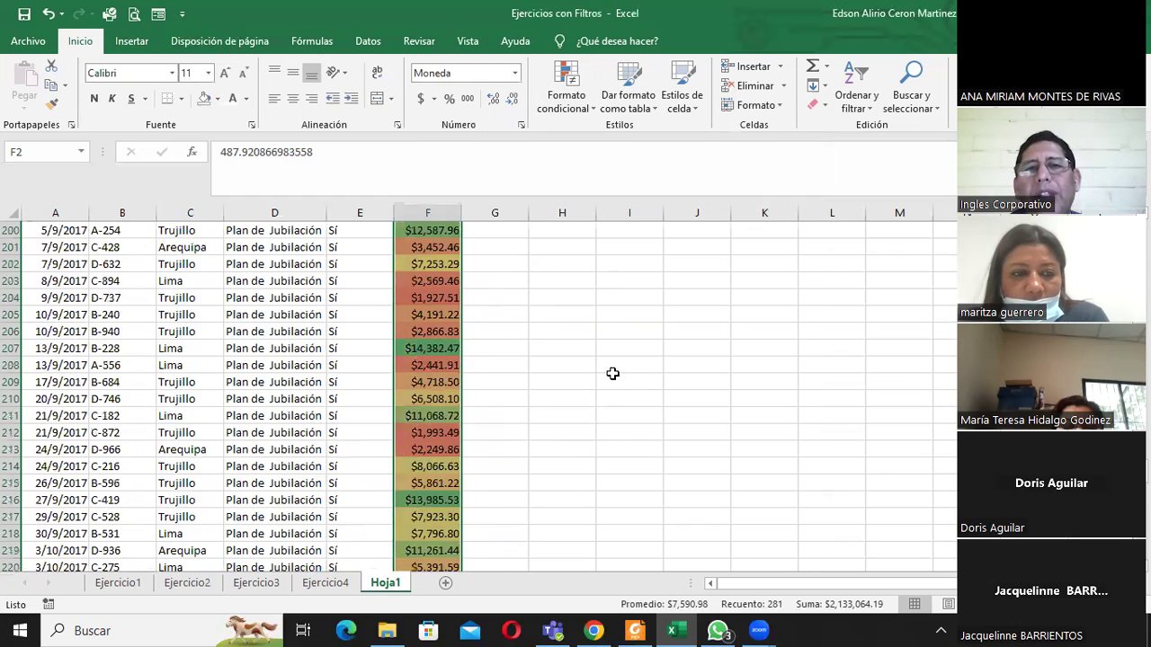
left_click(573, 97)
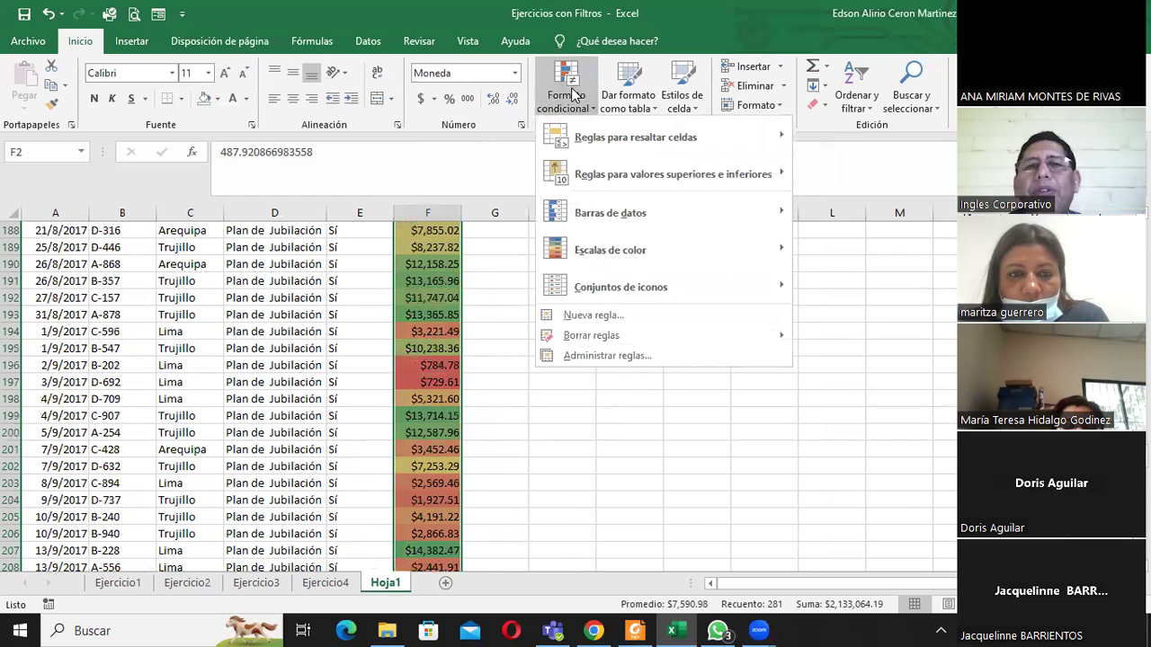
left_click(598, 320)
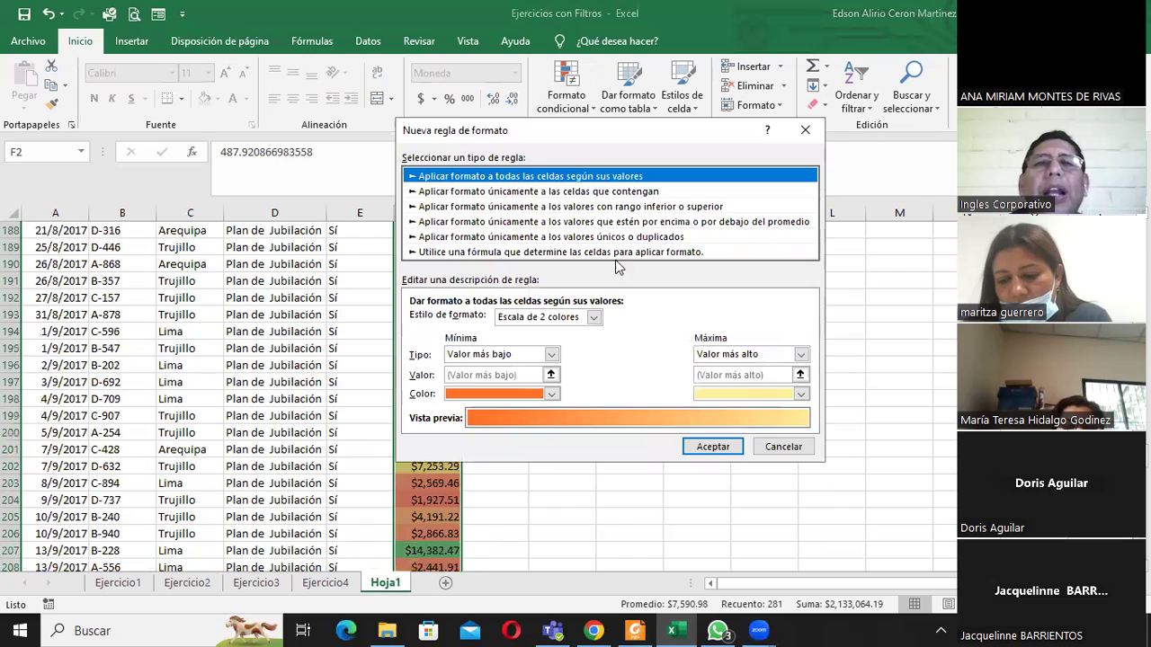
left_click(594, 319)
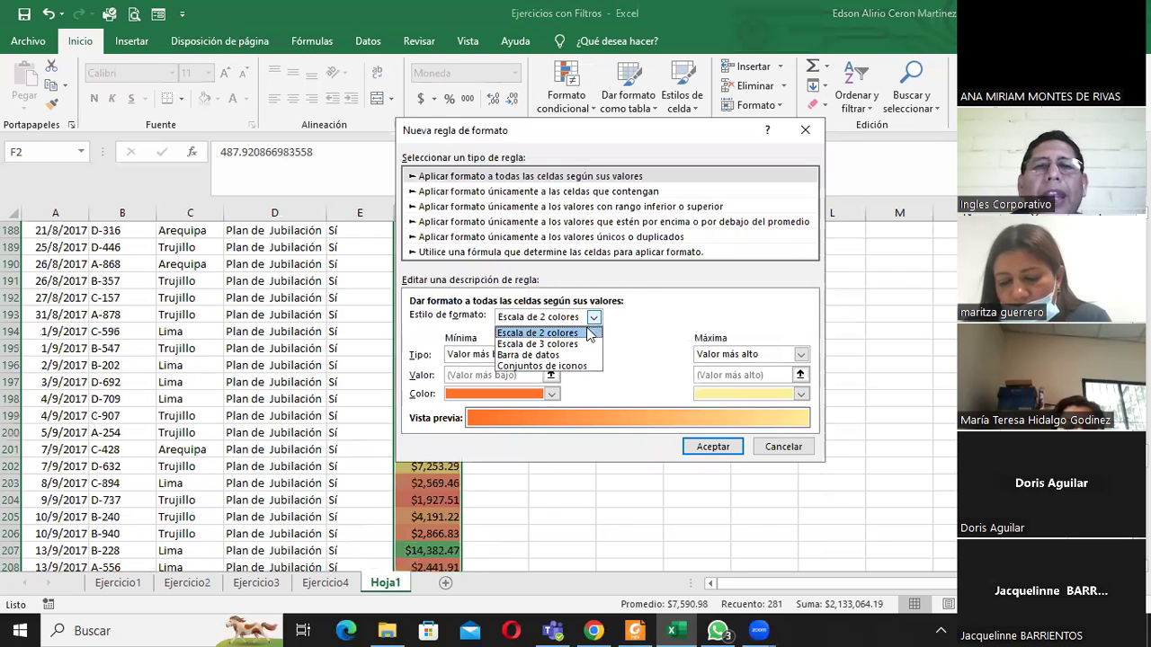
left_click(562, 367)
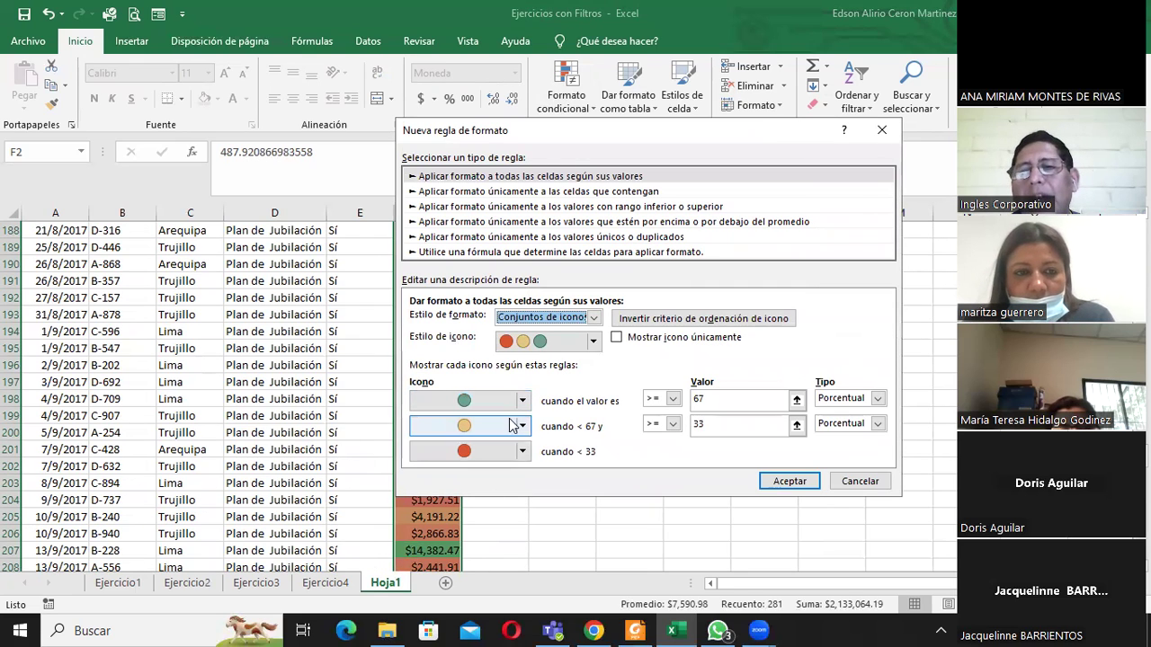
Step: Set both icon thresholds to Number type, green at 50000 and yellow at 25000, and apply
left_click(877, 403)
left_click(847, 417)
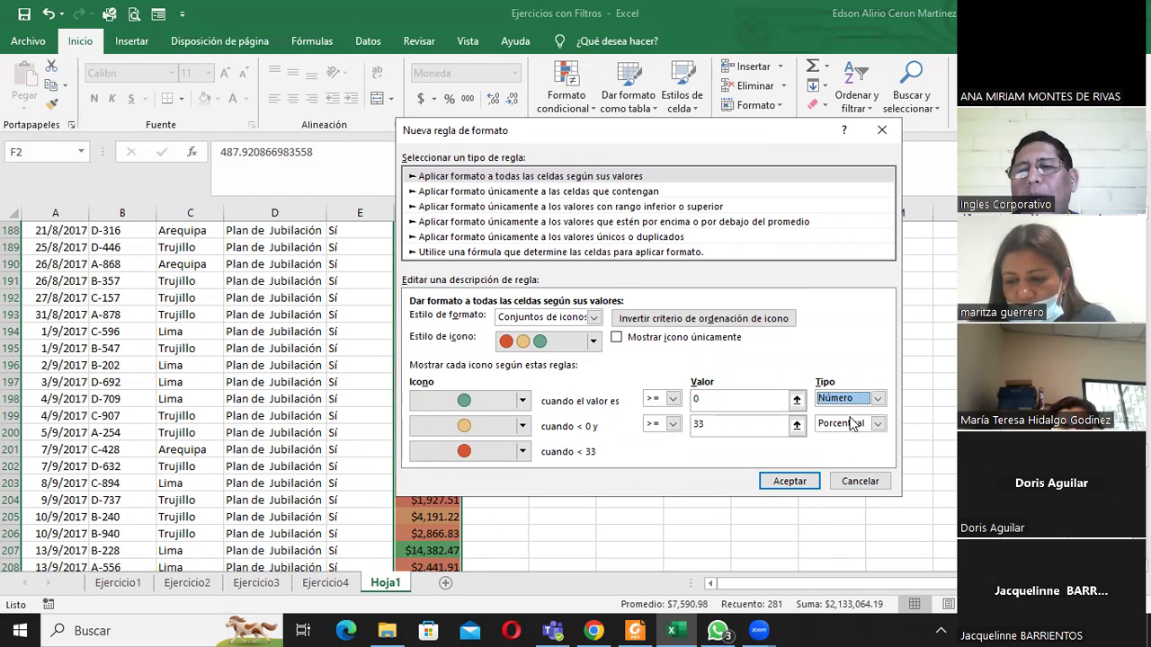
left_click(850, 424)
left_click(849, 445)
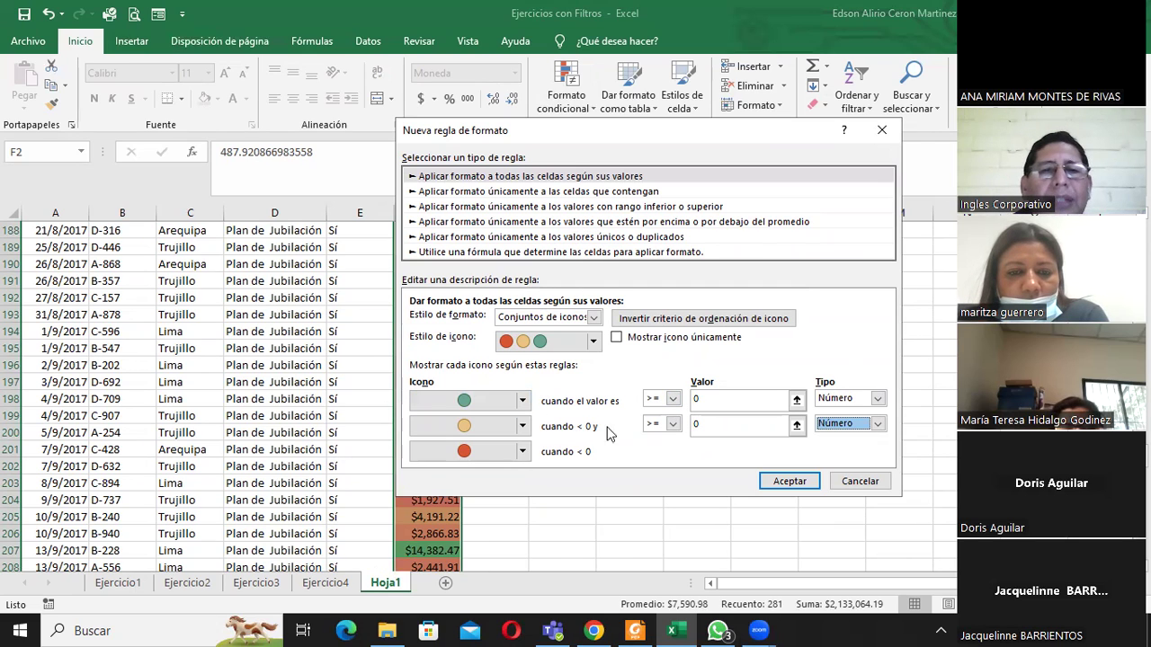
left_click(694, 399)
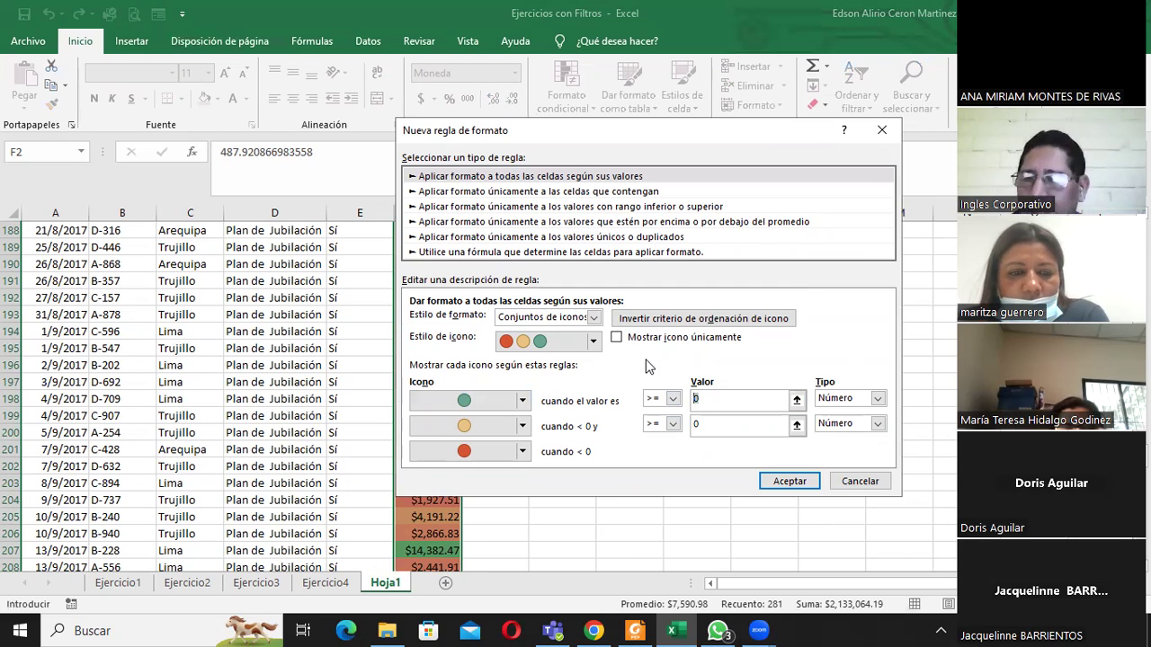
type("50000")
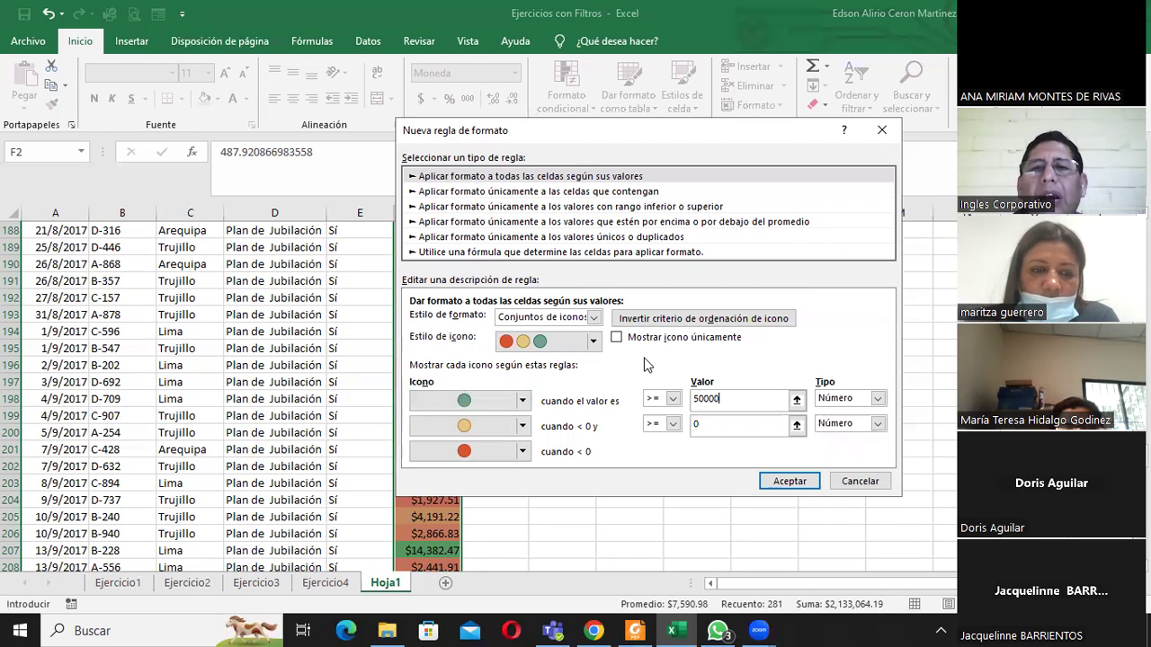
left_click(707, 423)
left_click(698, 425)
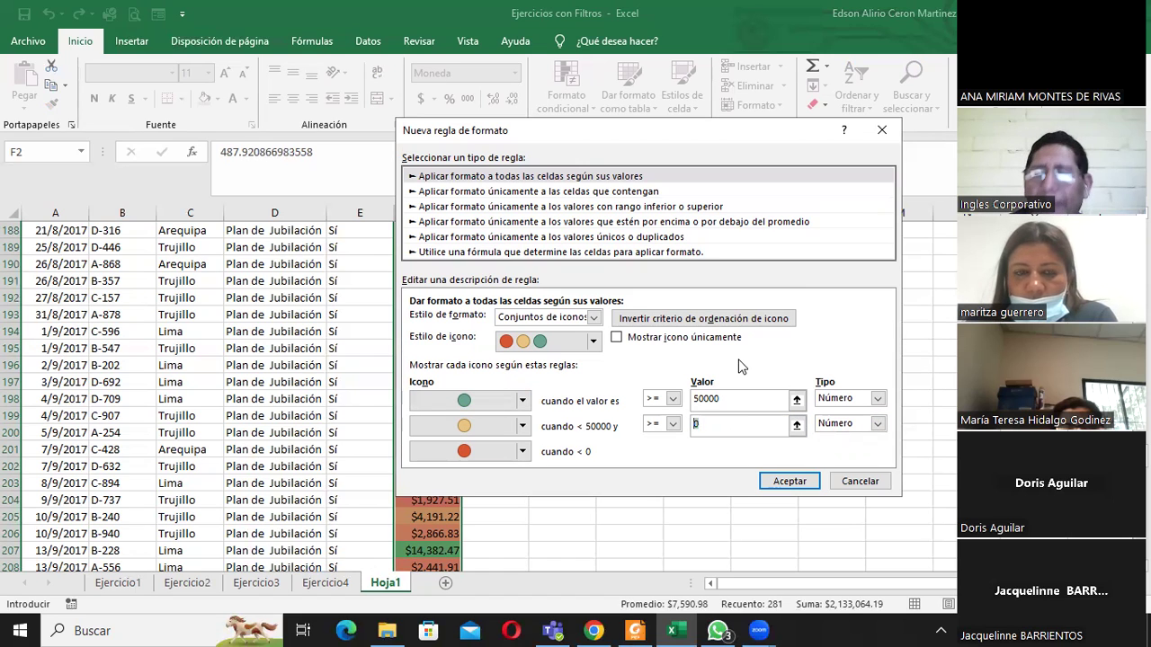
type("25000")
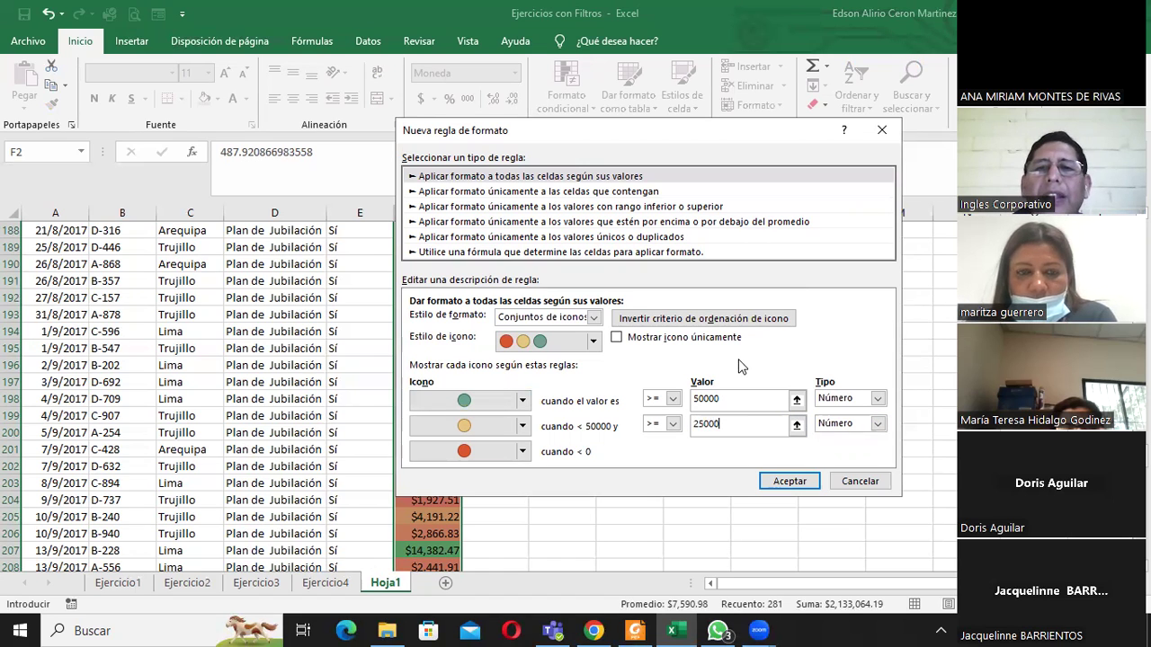
left_click(486, 456)
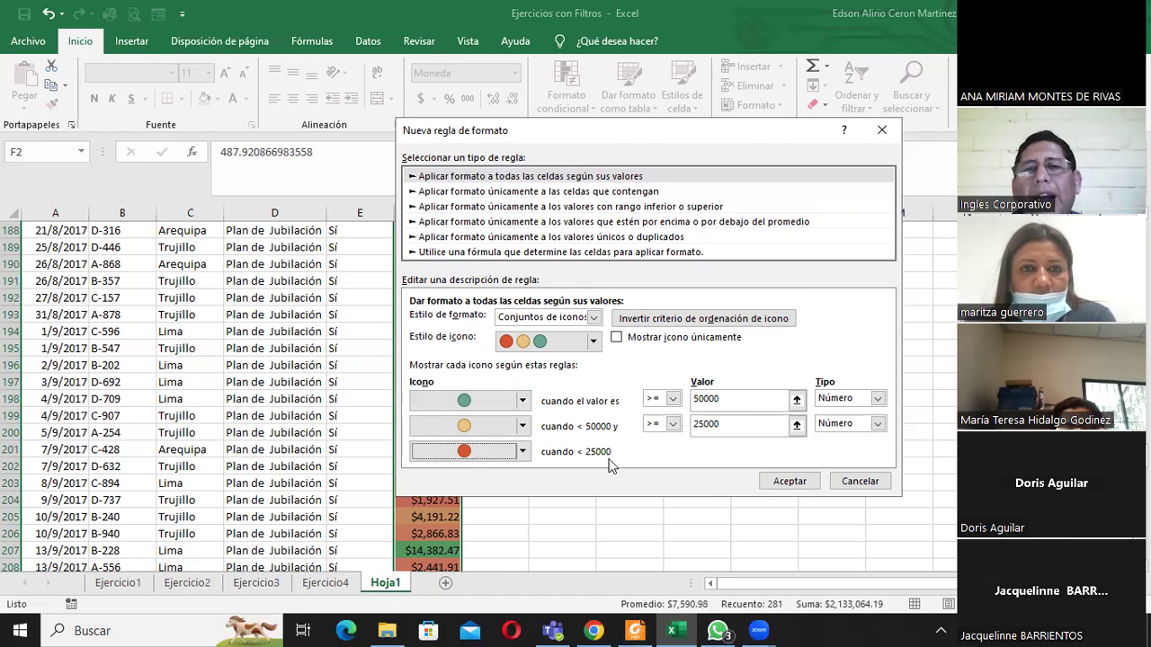
left_click(791, 482)
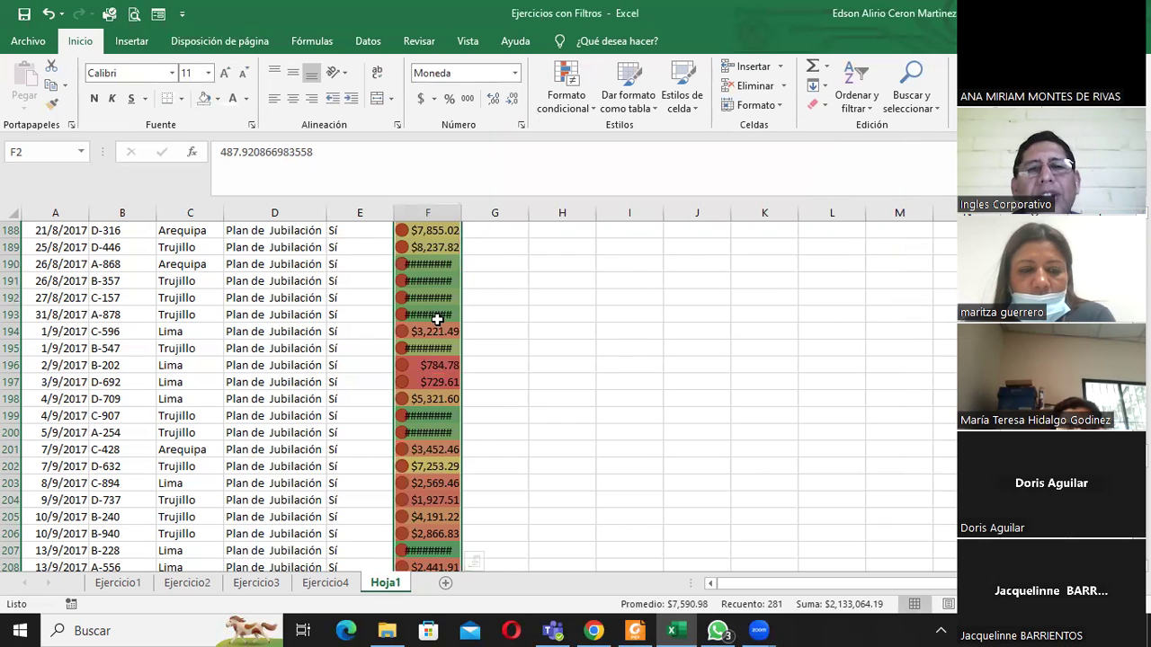
Step: Widen column F to about 15.29 so the Importe amounts display fully
left_click_drag(462, 211, 488, 208)
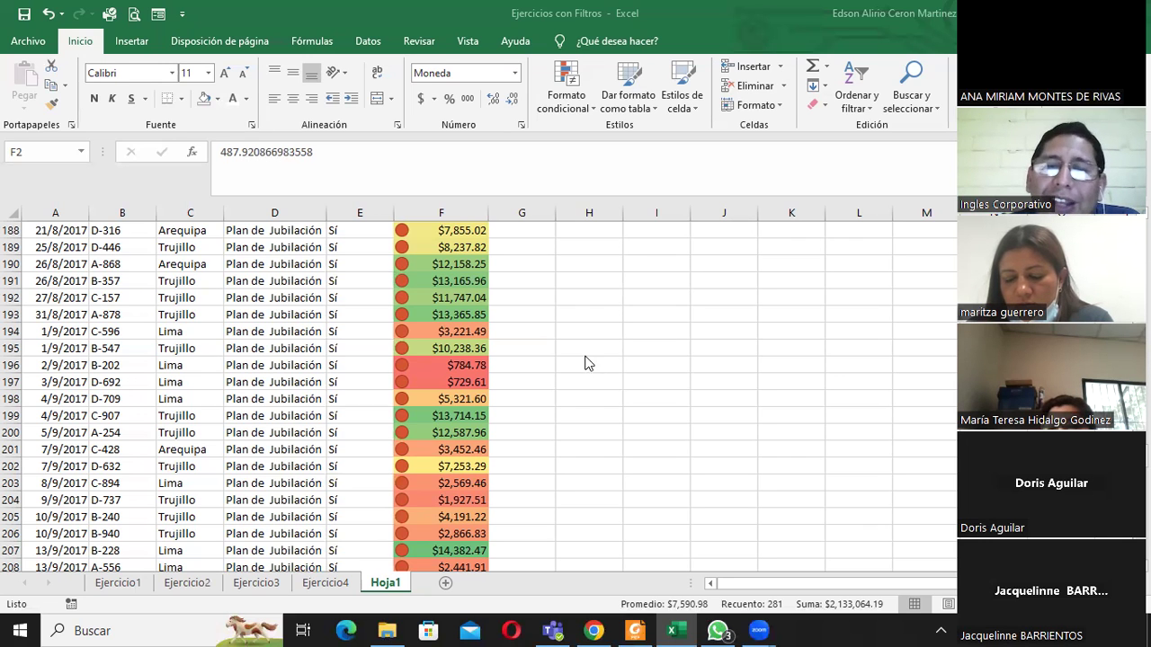
scroll(586, 353, "up", 4)
scroll(580, 324, "up", 1)
scroll(584, 297, "up", 8)
scroll(590, 261, "up", 2)
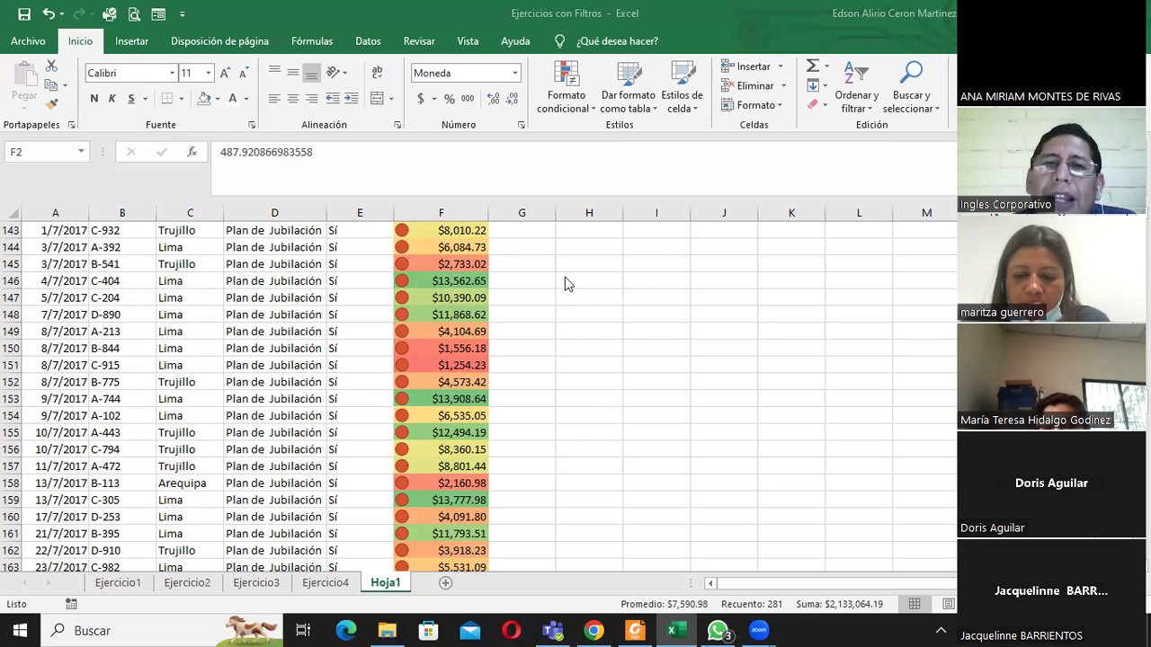
scroll(551, 327, "up", 4)
scroll(551, 328, "up", 5)
scroll(557, 319, "up", 5)
scroll(558, 318, "up", 5)
scroll(568, 311, "up", 4)
scroll(586, 297, "up", 8)
scroll(602, 284, "up", 4)
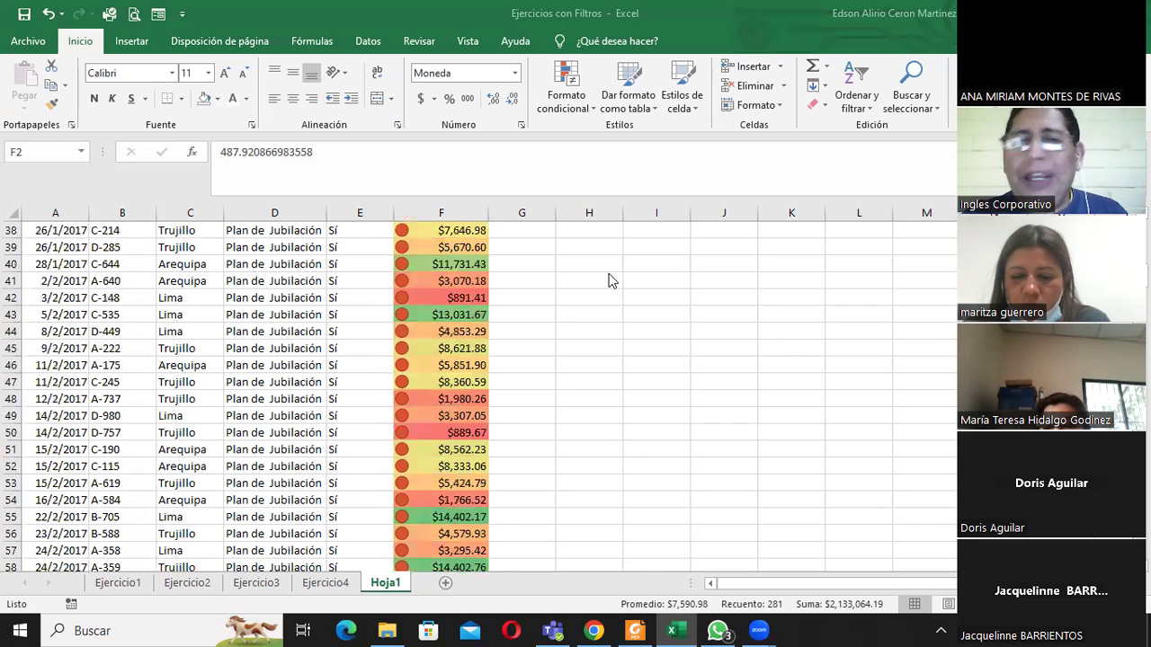
scroll(615, 276, "up", 9)
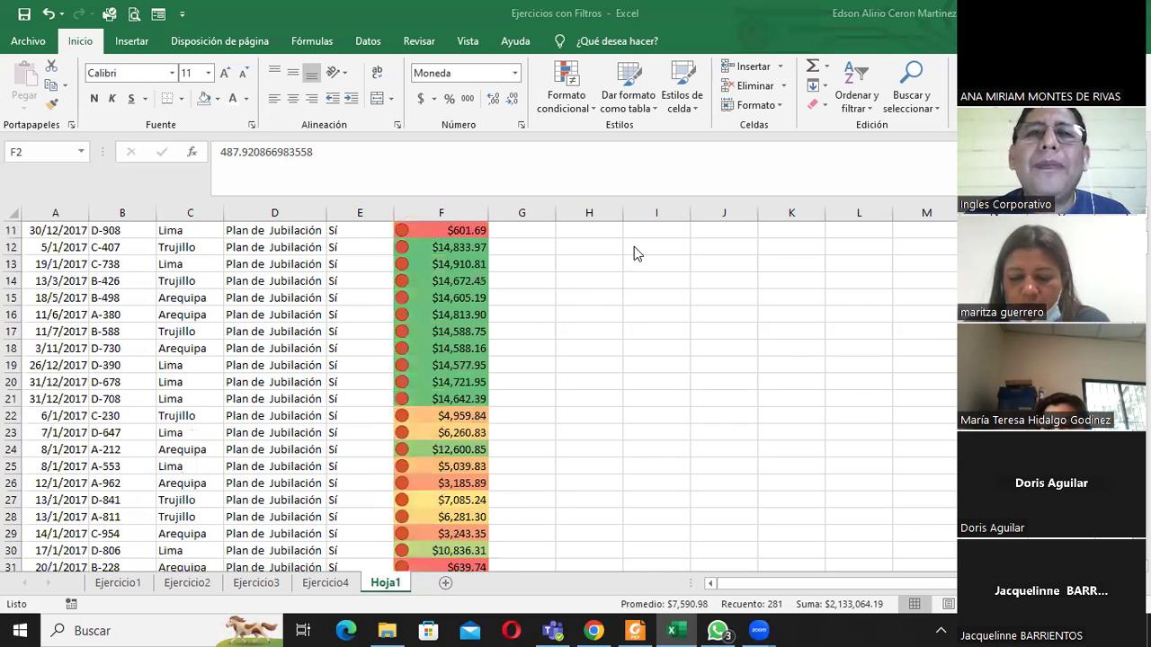